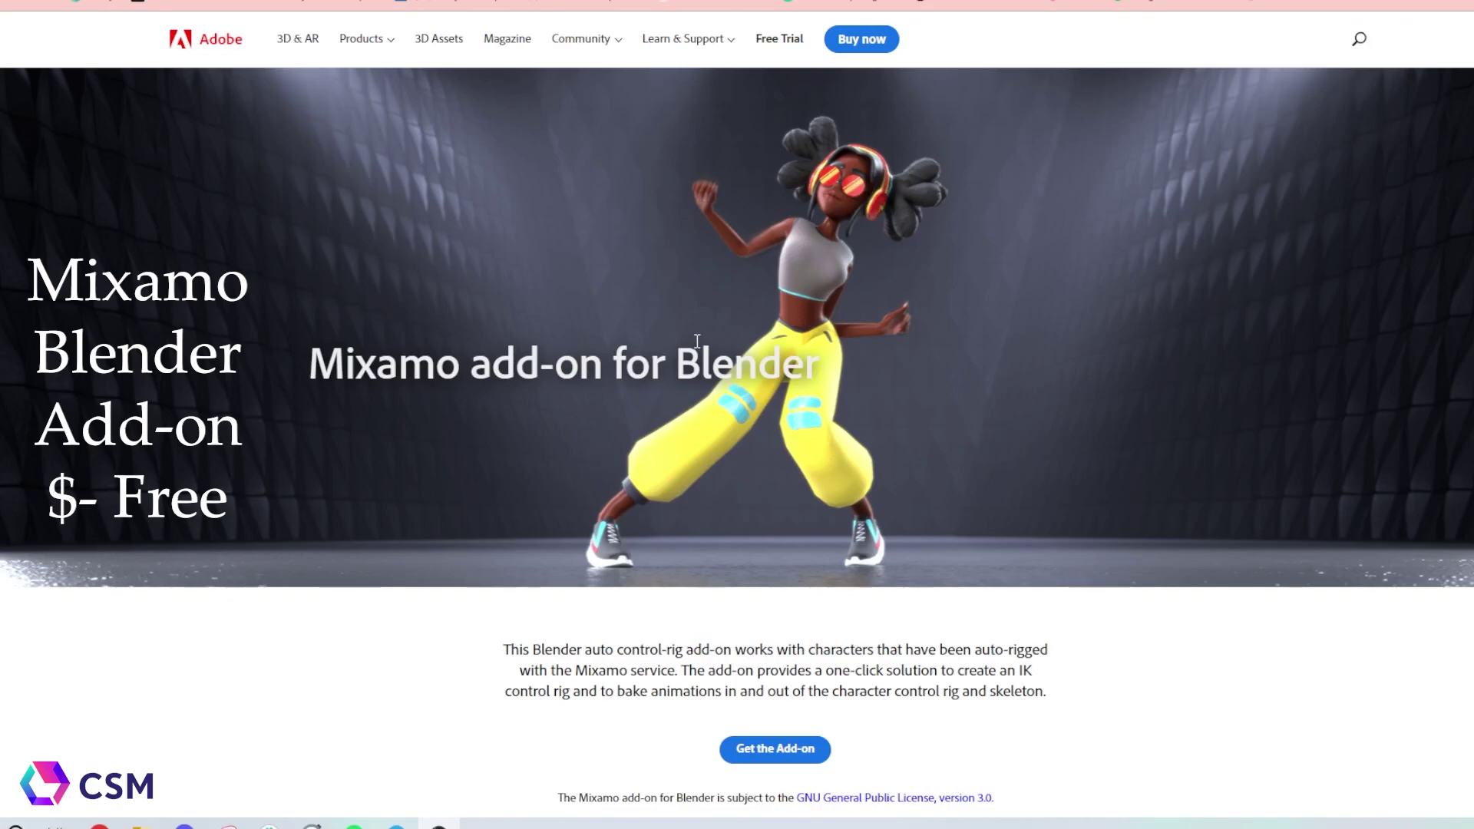
# Step: Review the Mixamo add-on for Blender page, including its description and control rig examples
pyautogui.scroll(-5, 837, 393)
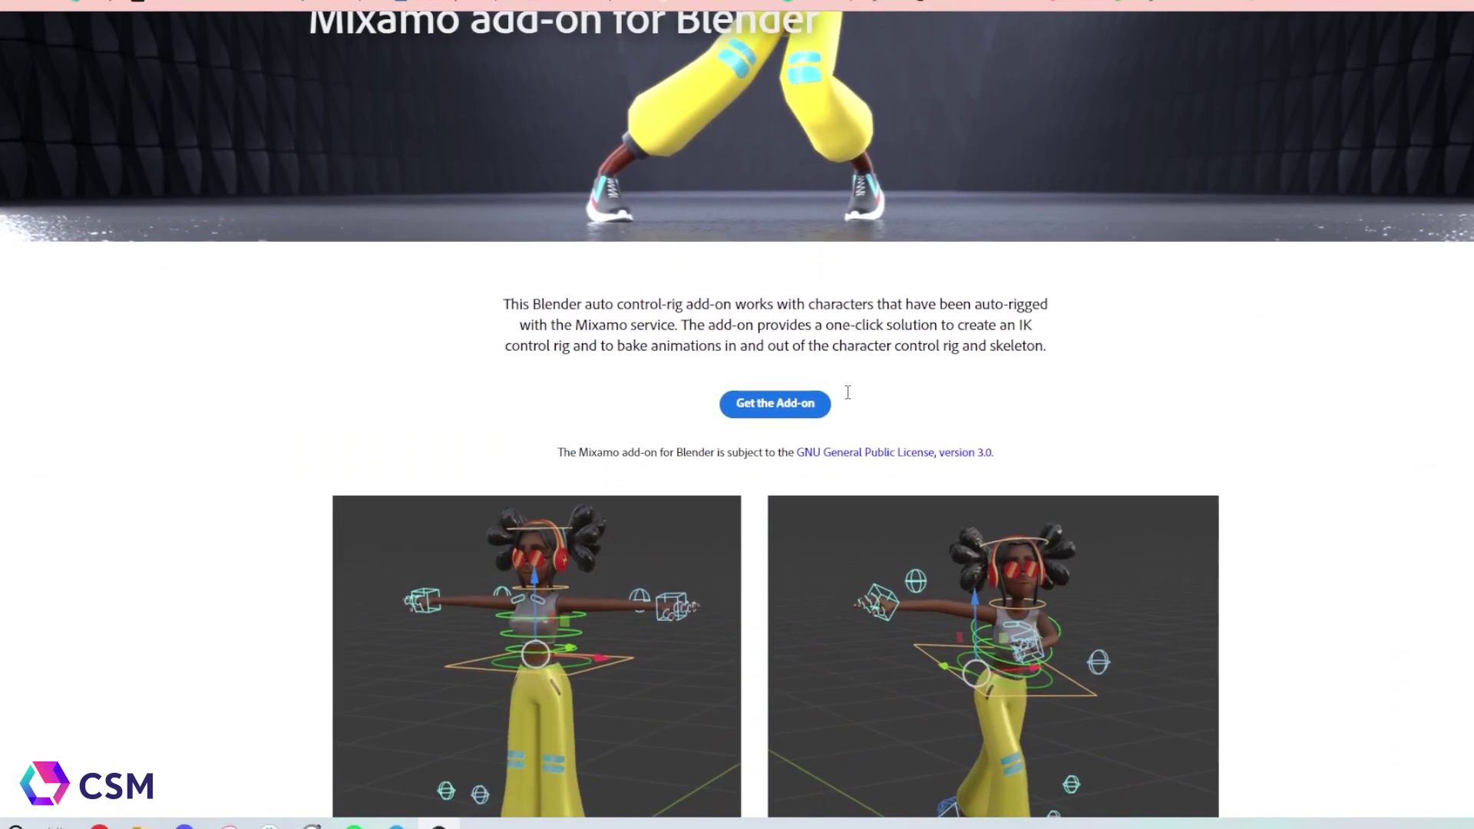
pyautogui.scroll(-4, 844, 397)
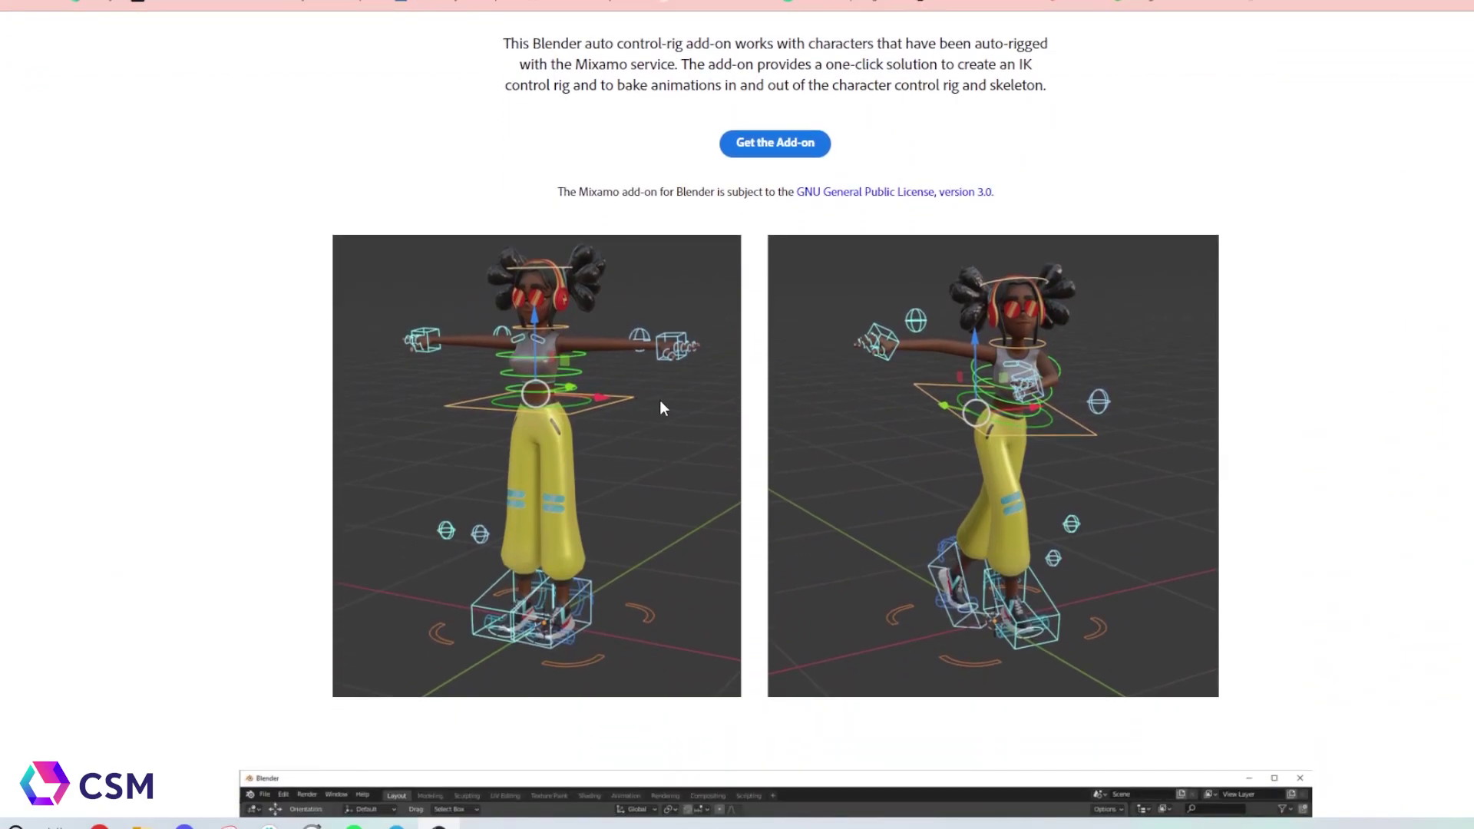
pyautogui.scroll(-8, 660, 407)
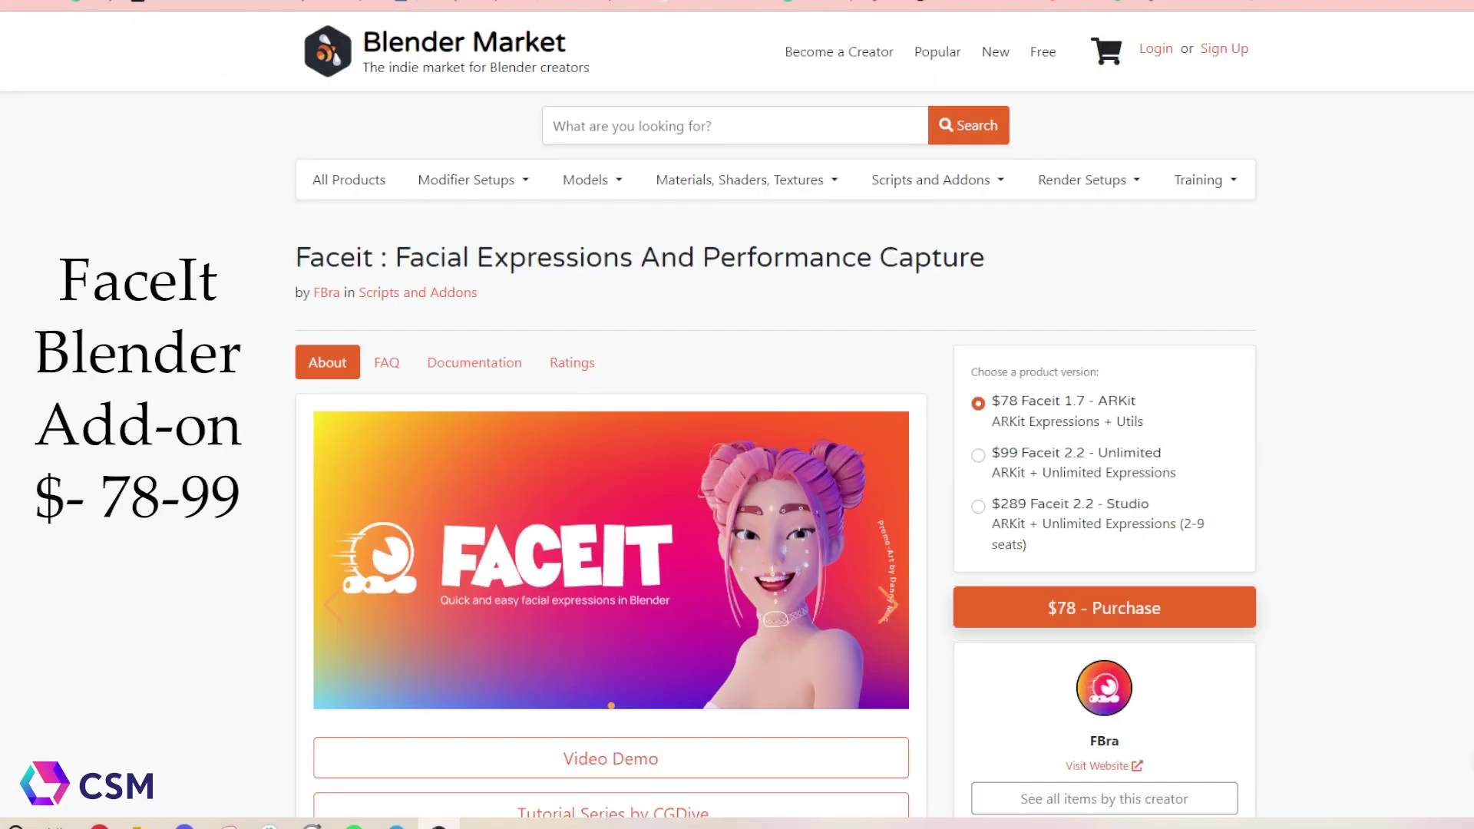
# Step: Examine the Faceit product page on Blender Market, covering the product versions, included features, rigging, expression, motion capture and sculpting demos
pyautogui.scroll(-1, 1319, 363)
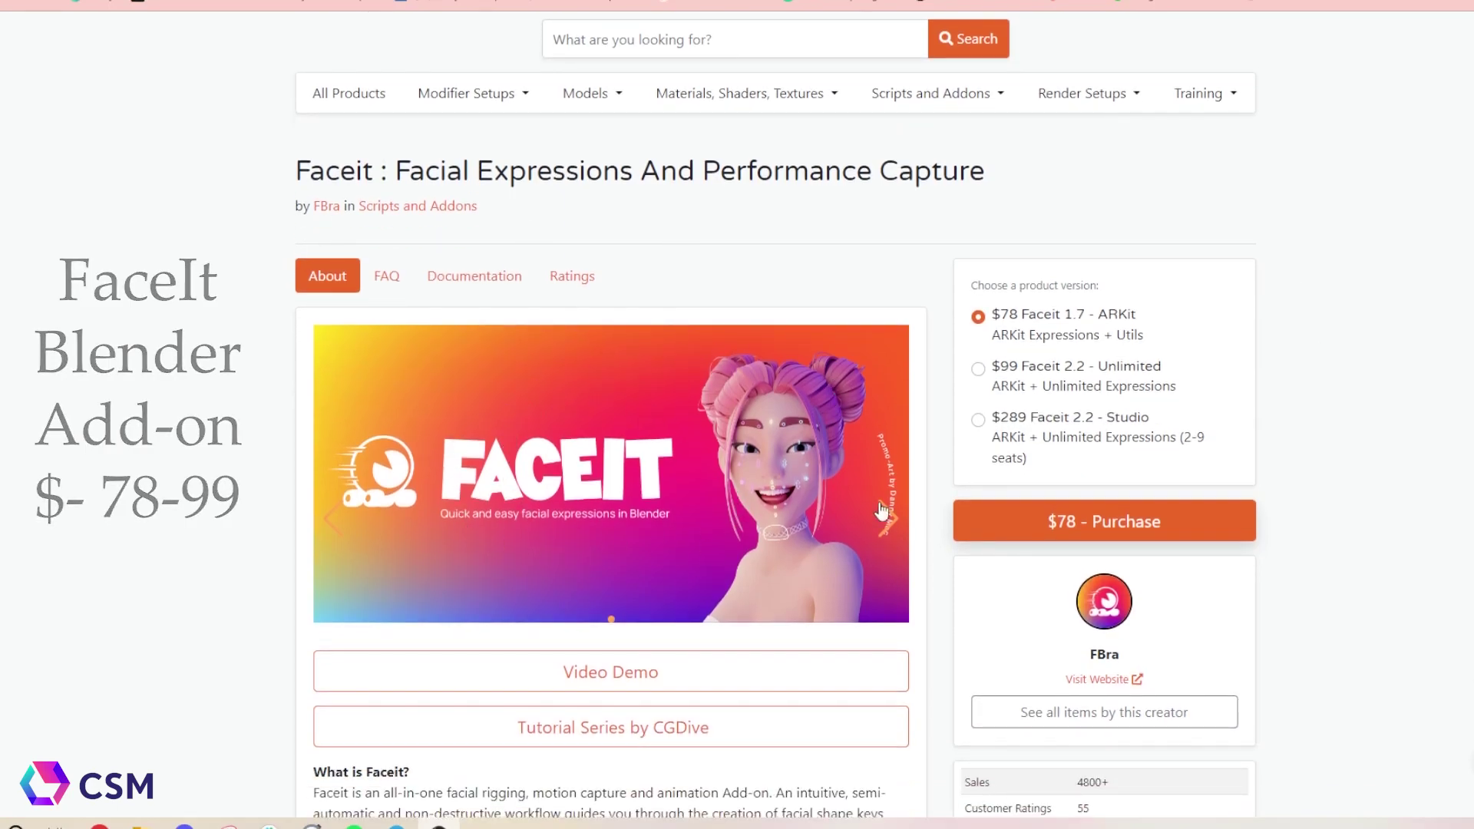
pyautogui.scroll(-8, 1265, 424)
pyautogui.scroll(-1, 1265, 425)
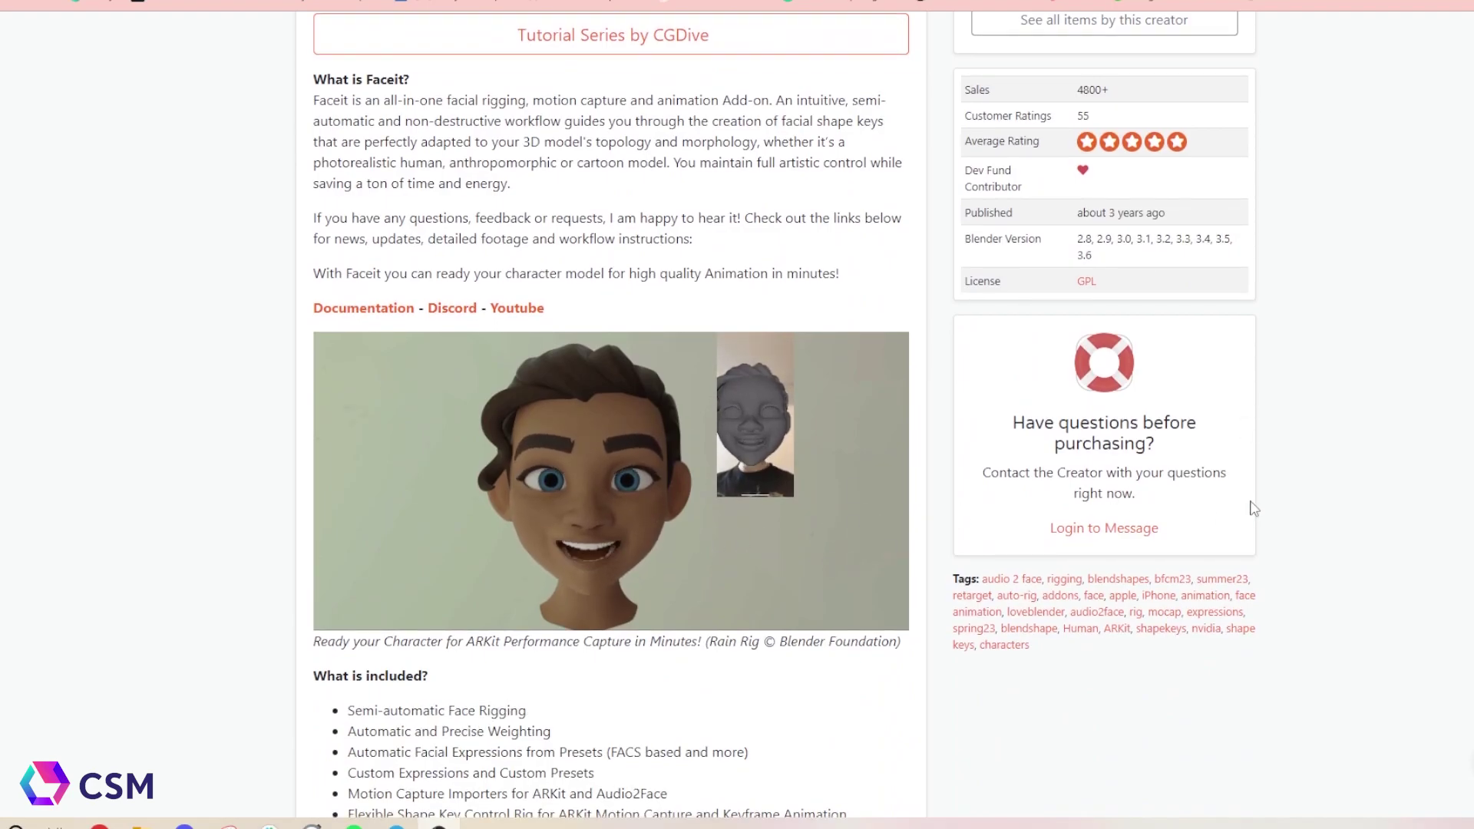
pyautogui.scroll(-8, 1269, 503)
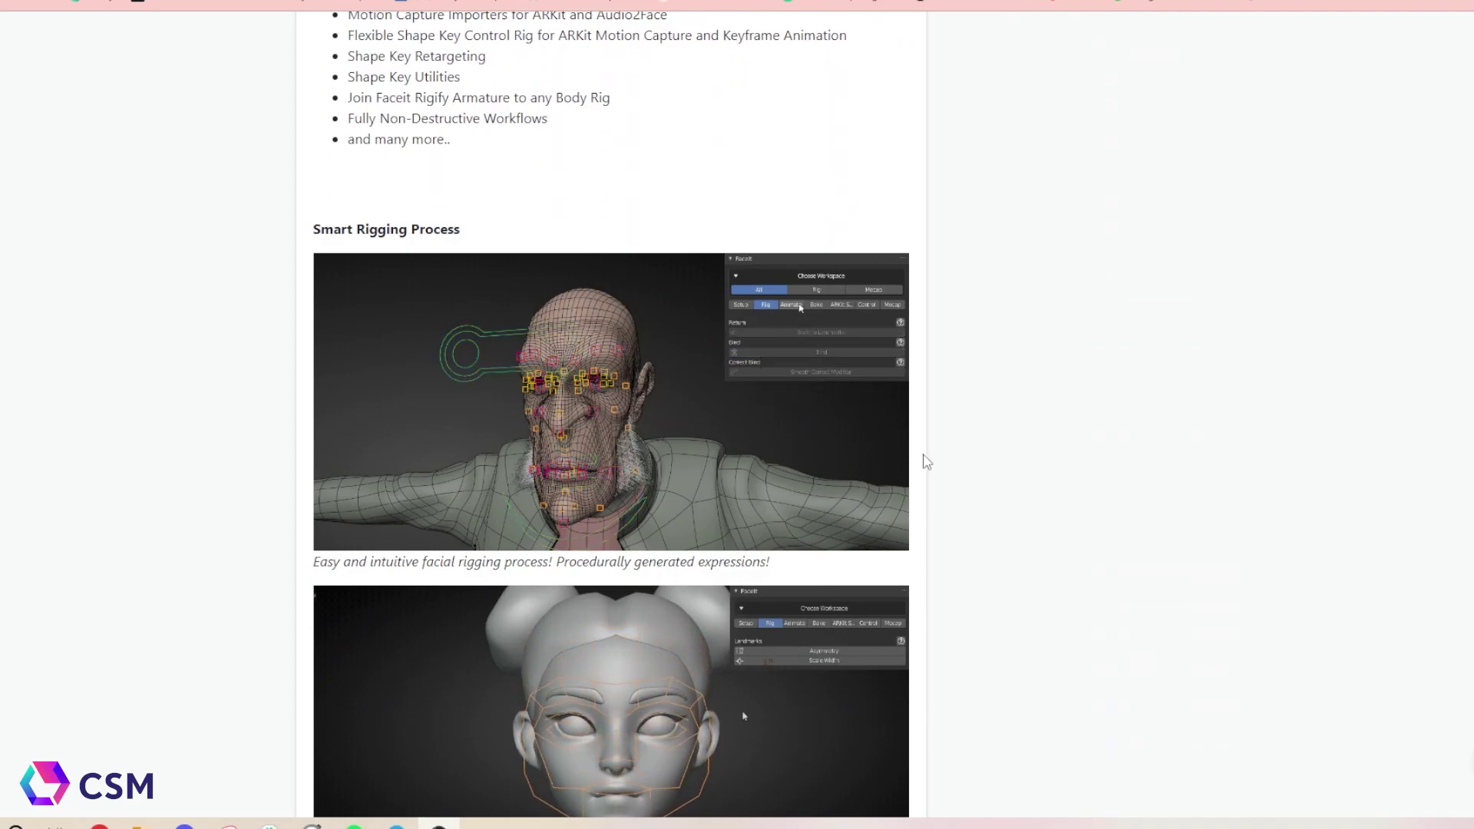
pyautogui.scroll(-4, 922, 460)
pyautogui.scroll(1, 631, 508)
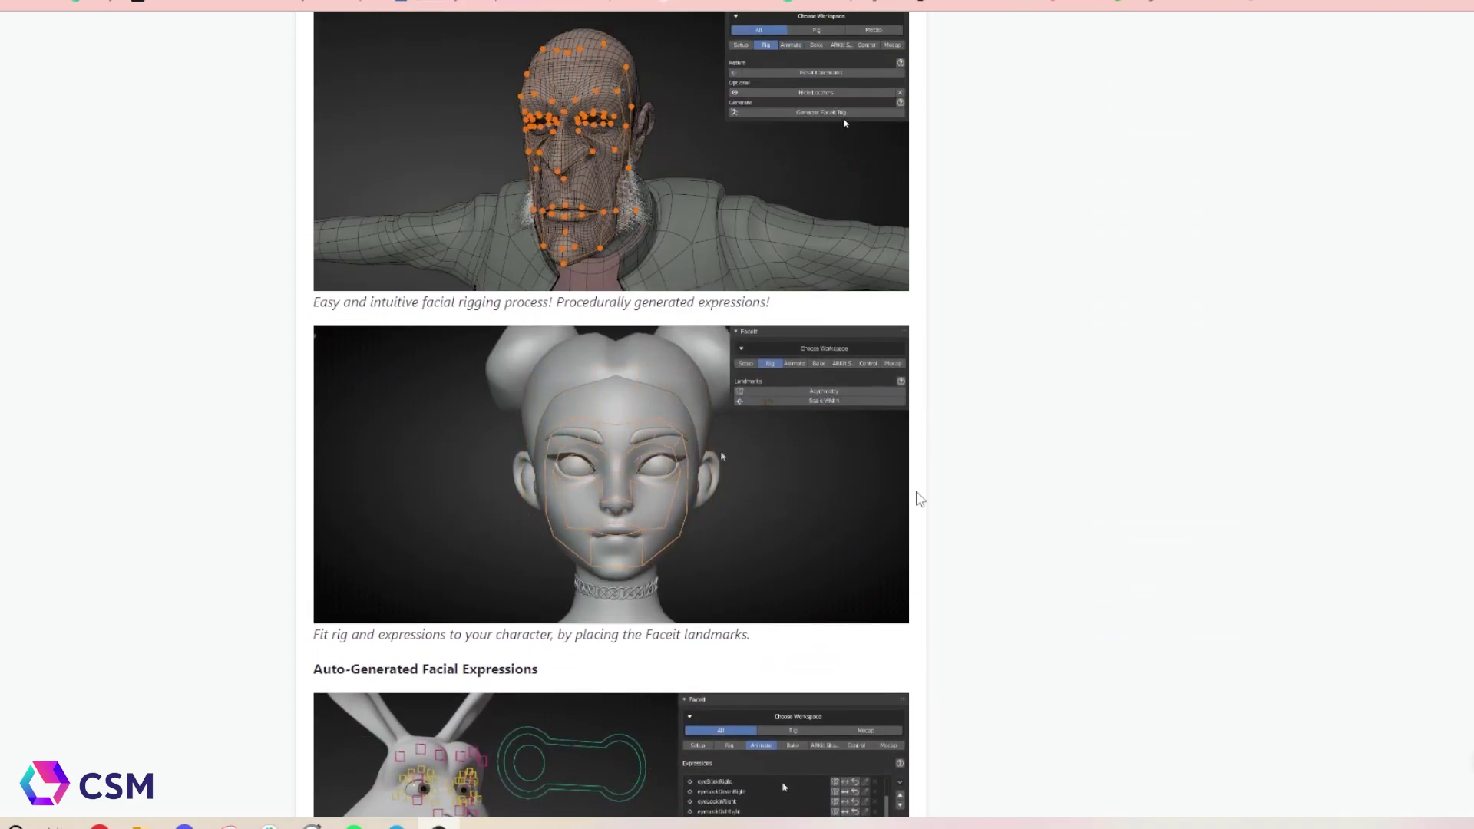
pyautogui.scroll(-1, 918, 500)
pyautogui.scroll(-3, 670, 509)
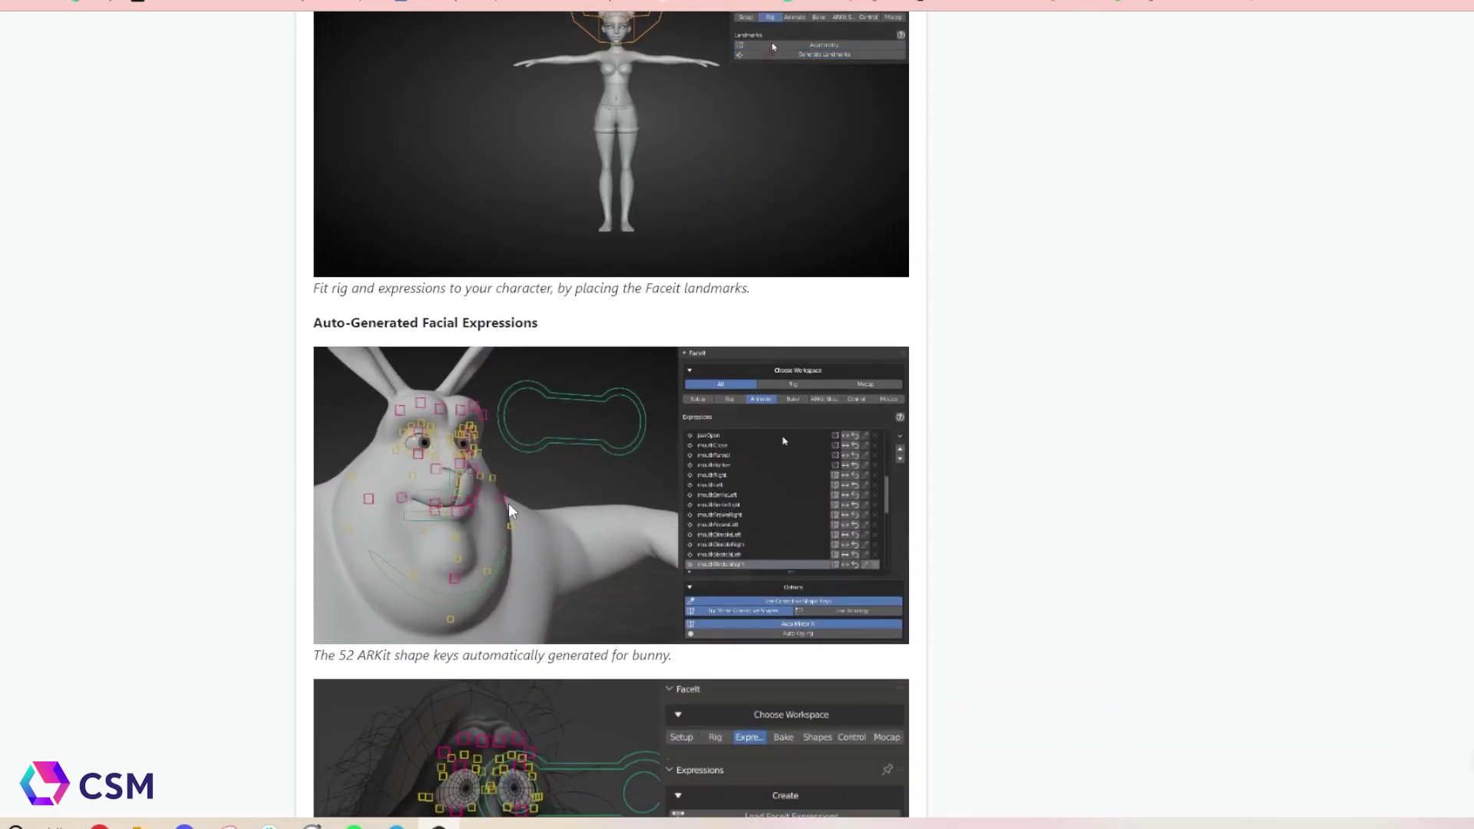
pyautogui.scroll(-4, 899, 541)
pyautogui.scroll(-2, 898, 541)
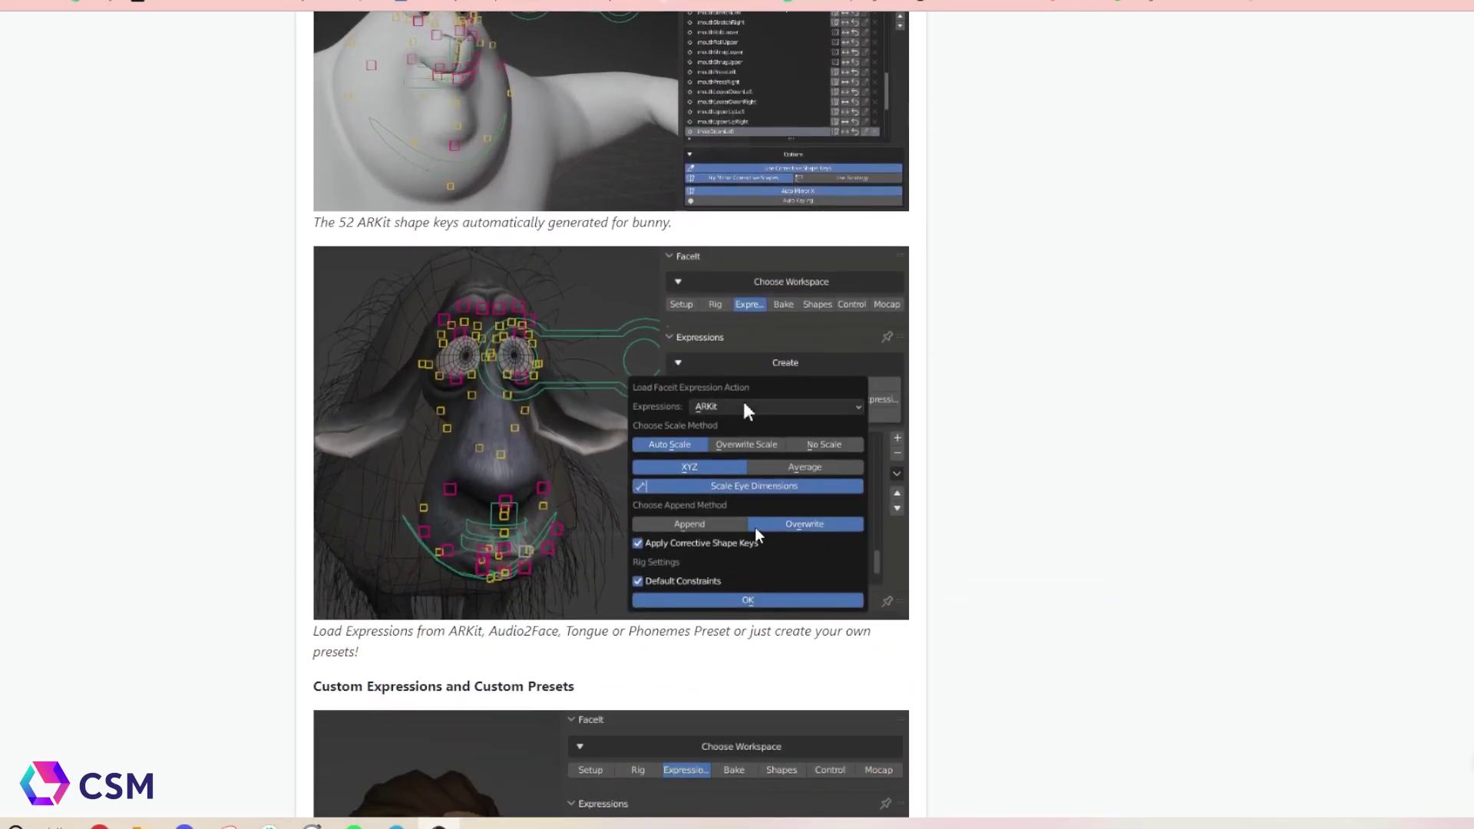
pyautogui.scroll(-3, 899, 541)
pyautogui.scroll(-2, 610, 414)
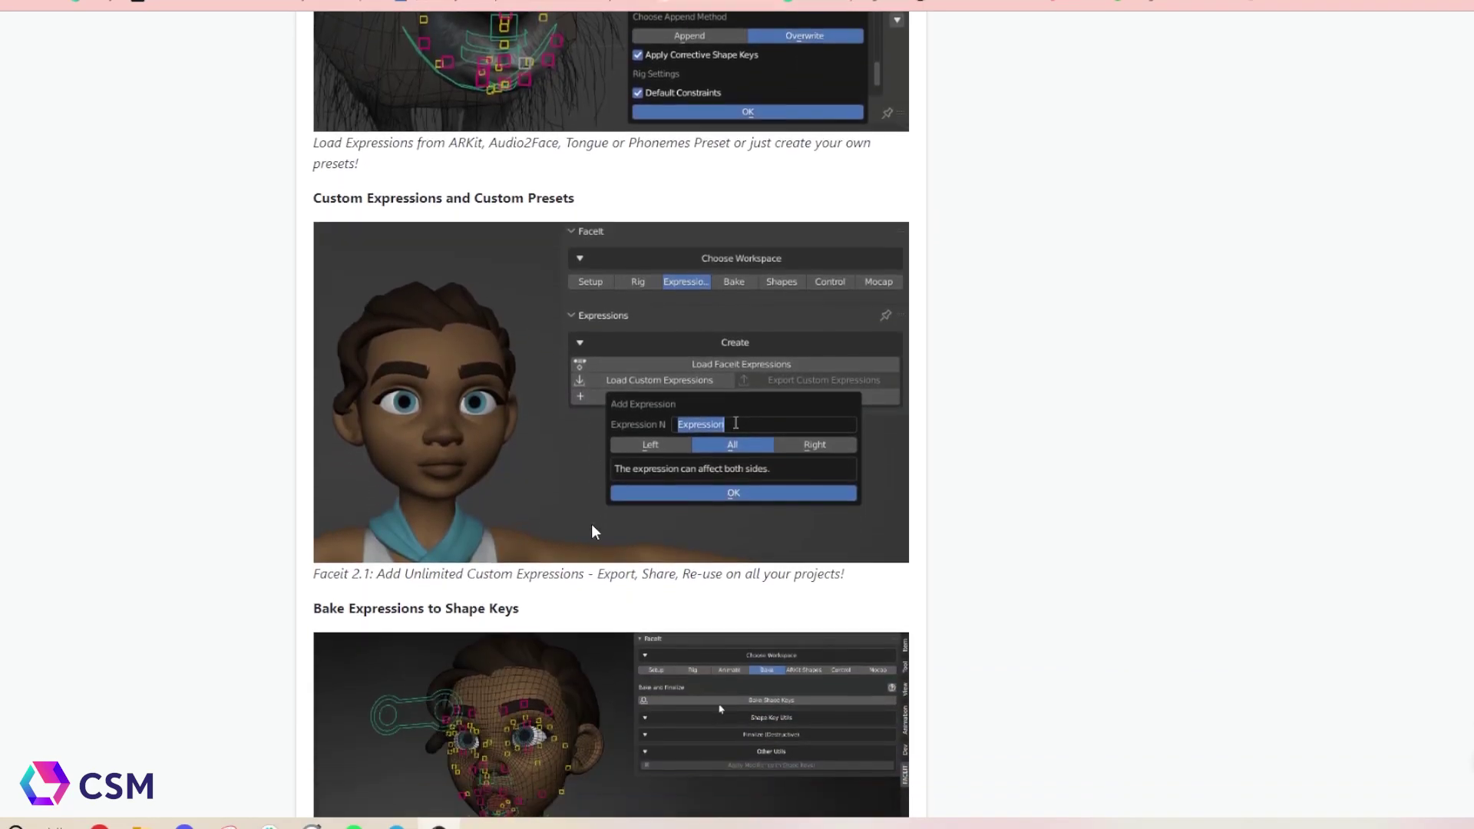
pyautogui.scroll(-4, 890, 526)
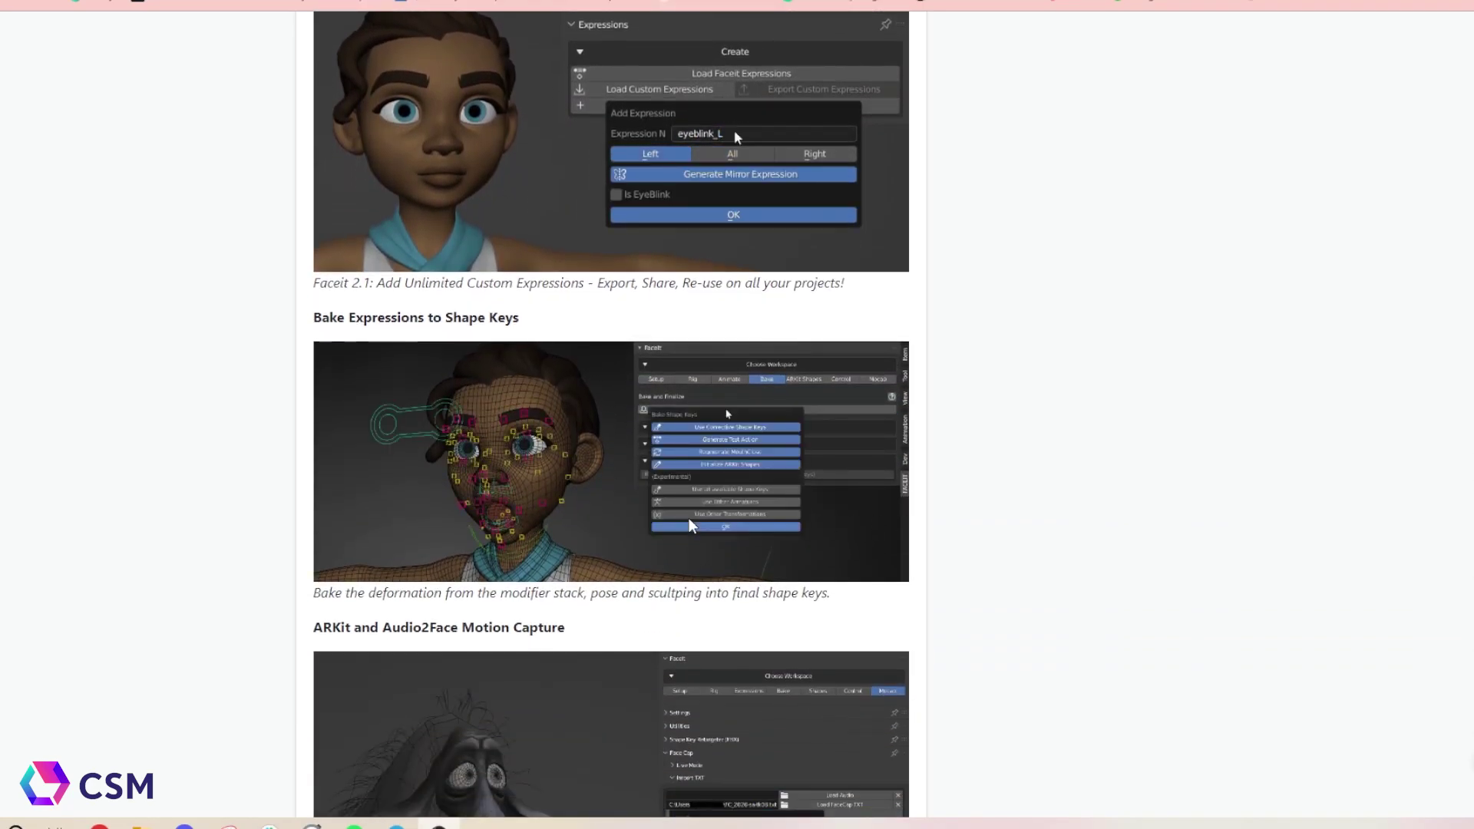
pyautogui.scroll(-6, 820, 511)
pyautogui.scroll(-16, 820, 513)
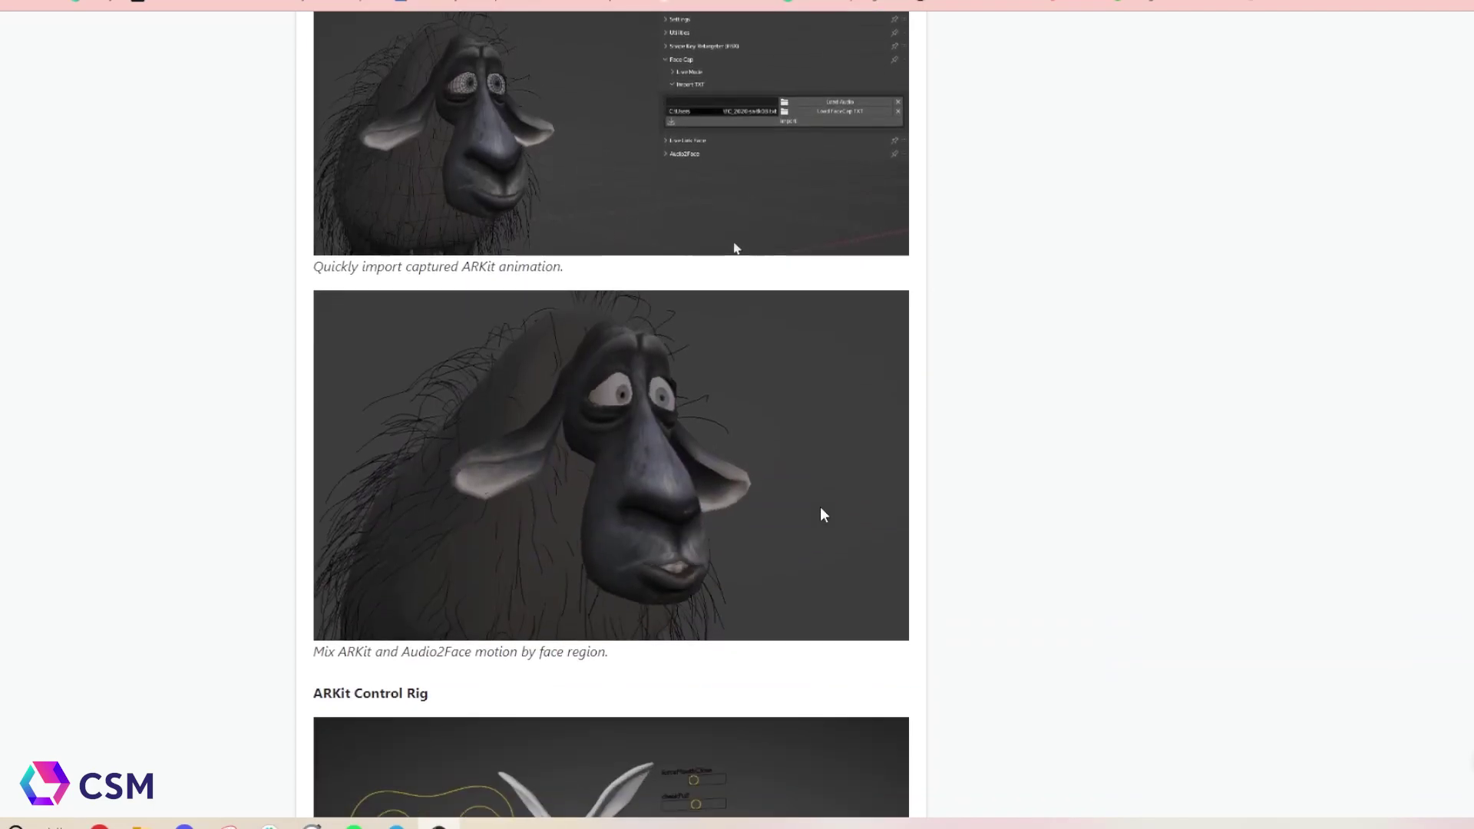
pyautogui.scroll(-8, 820, 513)
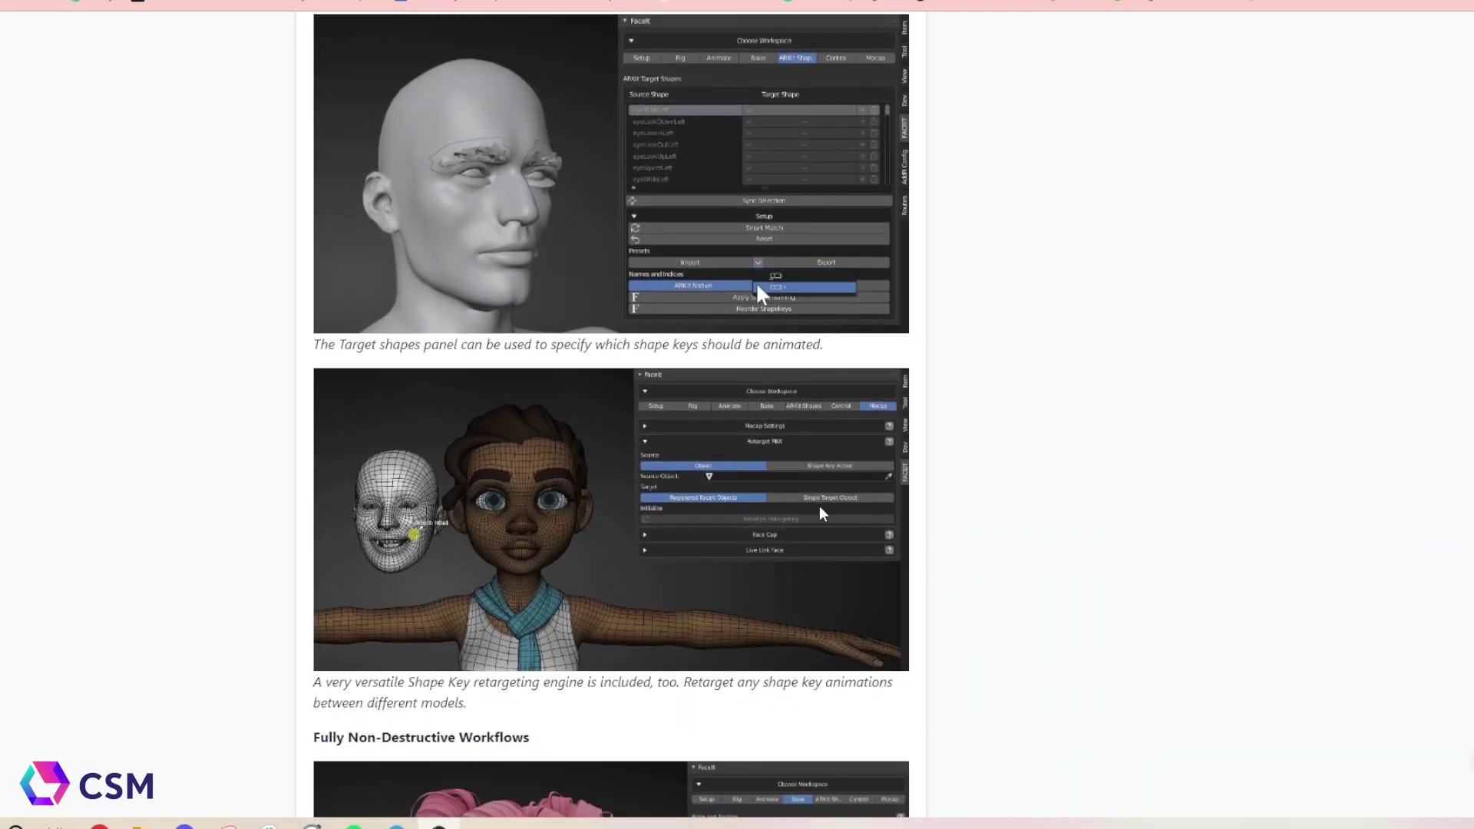
pyautogui.scroll(-20, 820, 513)
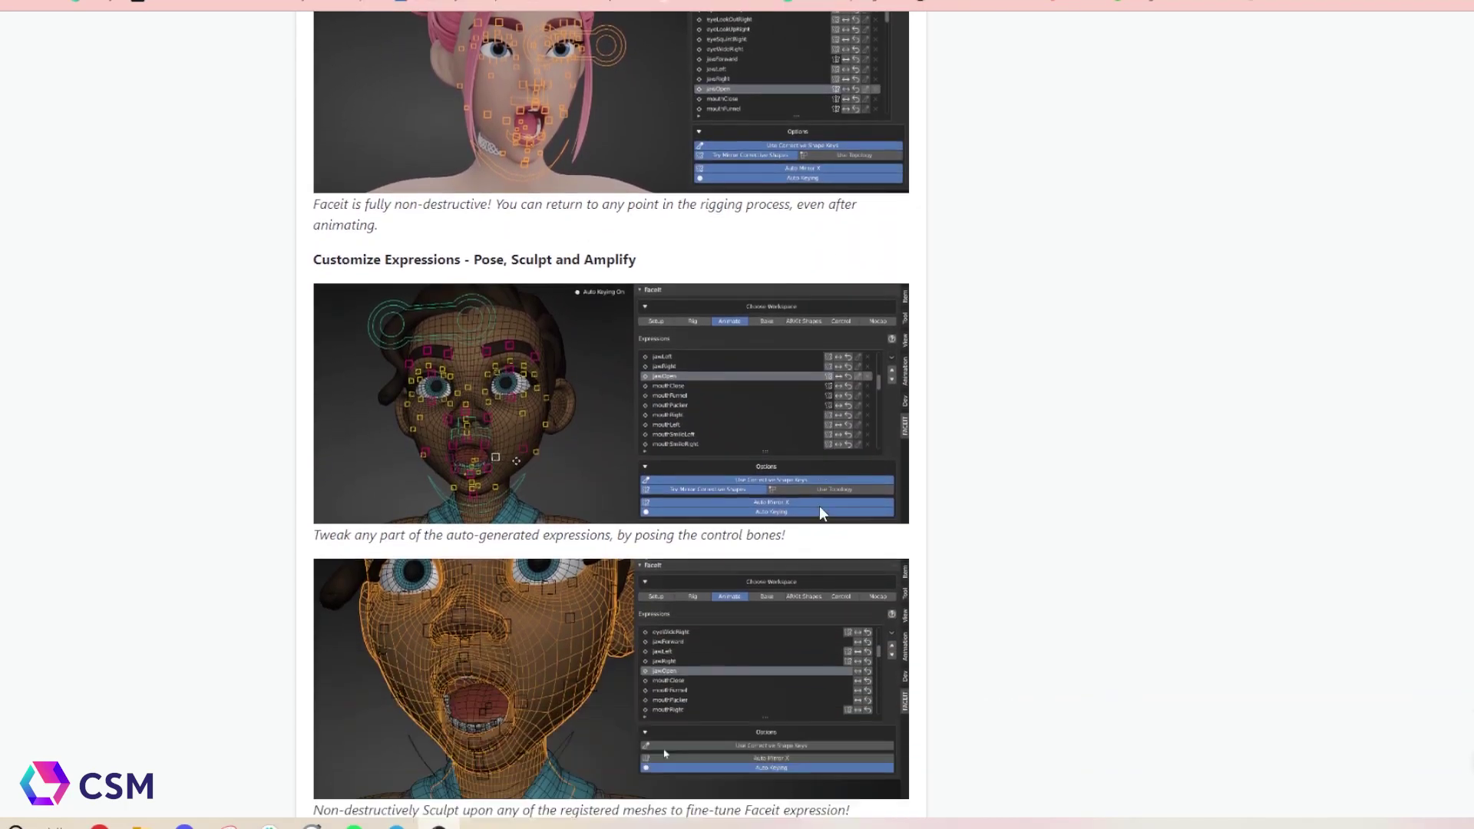
pyautogui.scroll(-1, 820, 513)
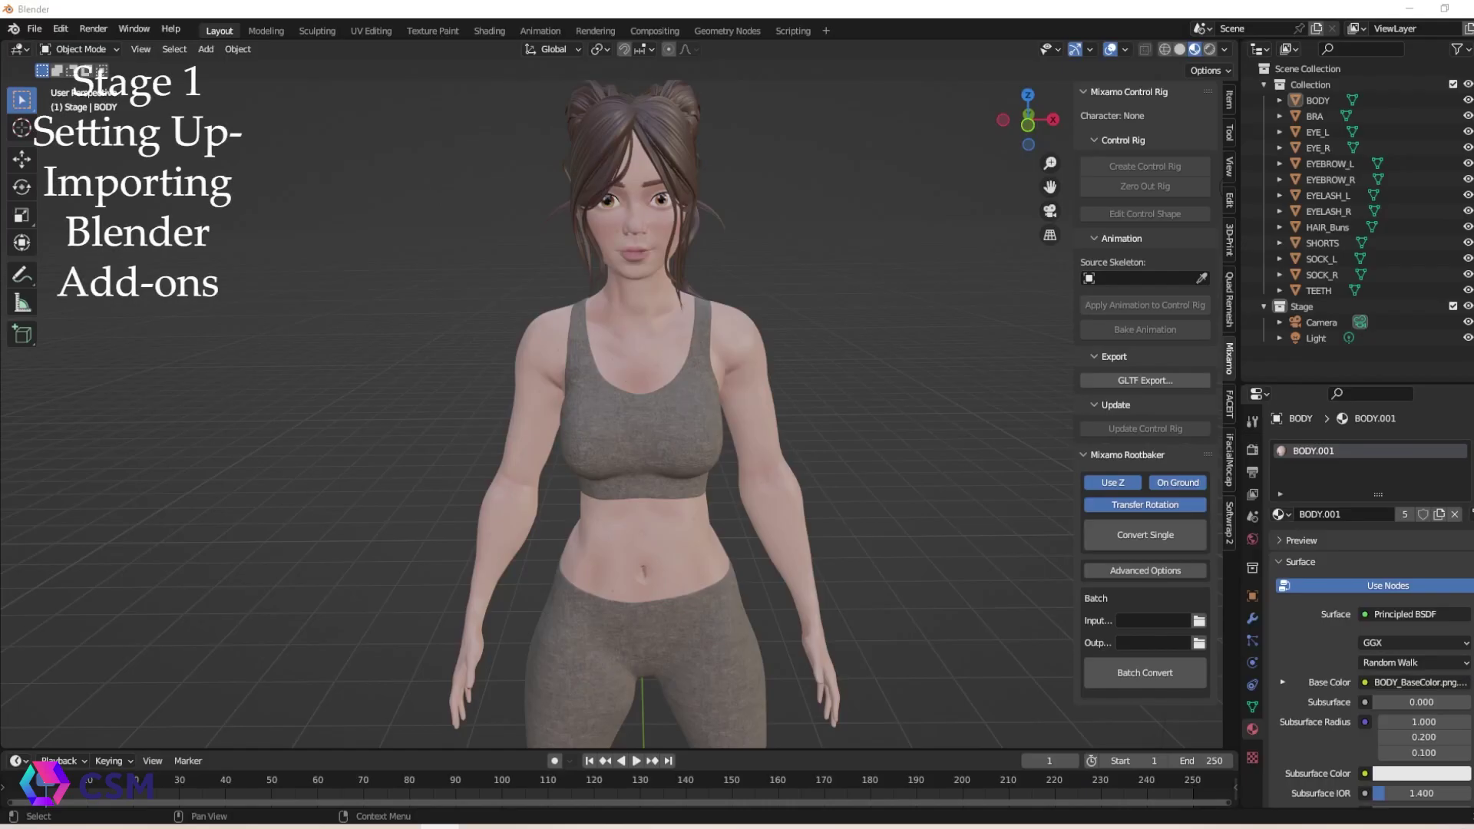
# Step: Switch to Blender and search the installed add-ons for "mix" in the preferences
pyautogui.click(59, 29)
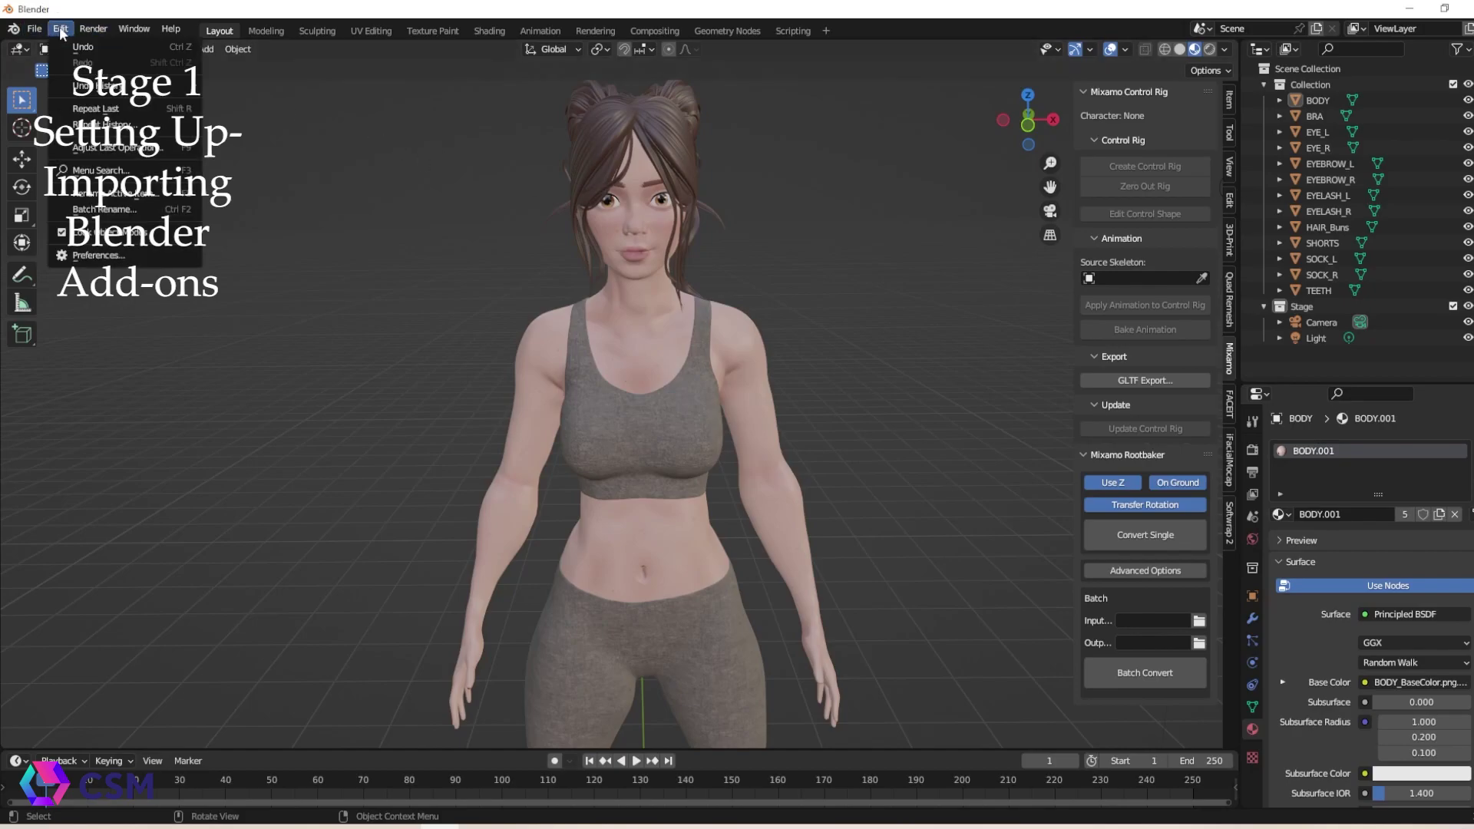
pyautogui.click(101, 255)
pyautogui.moveTo(325, 34); pyautogui.dragTo(934, 130)
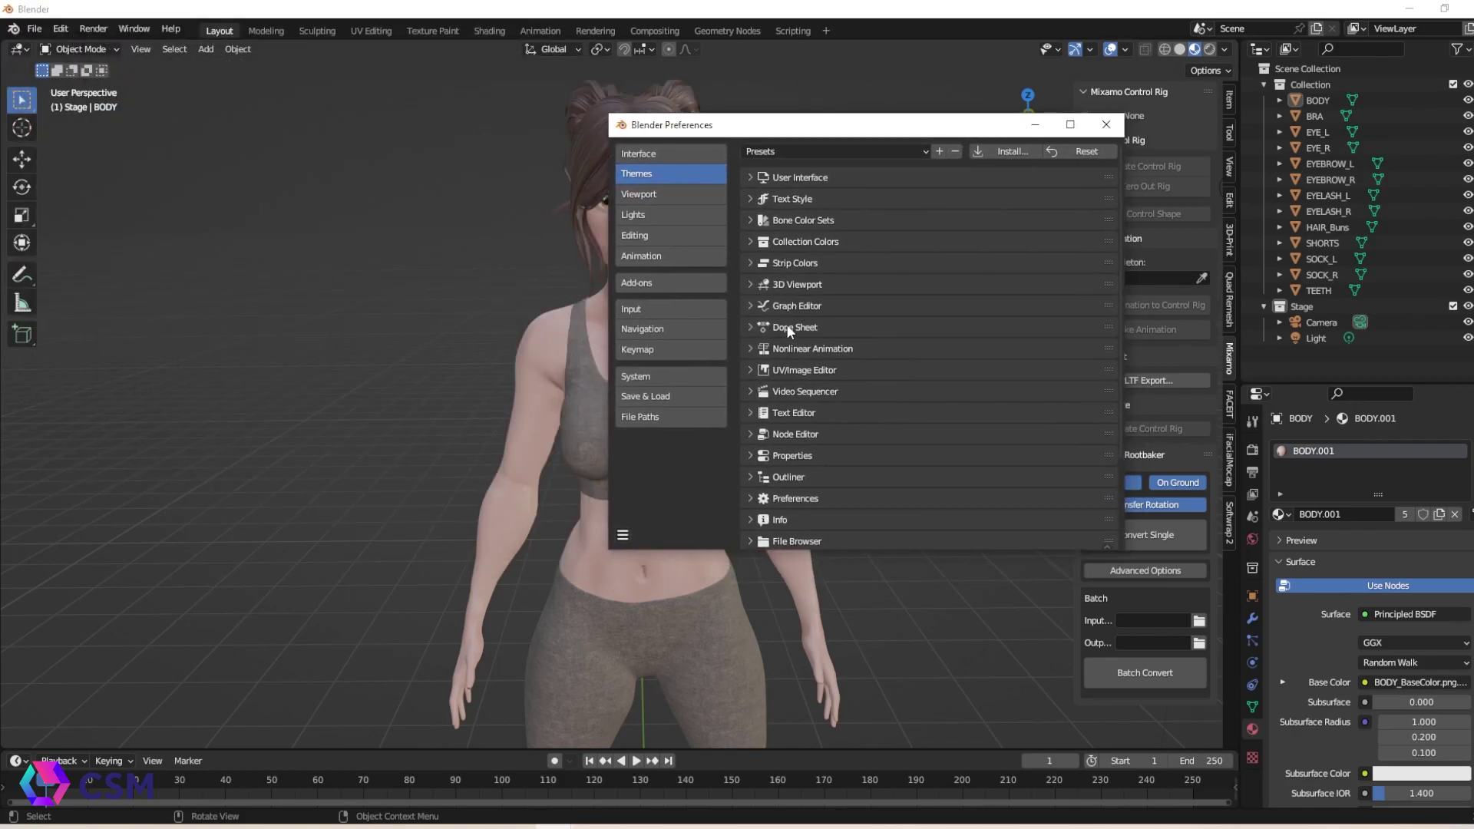
pyautogui.click(653, 284)
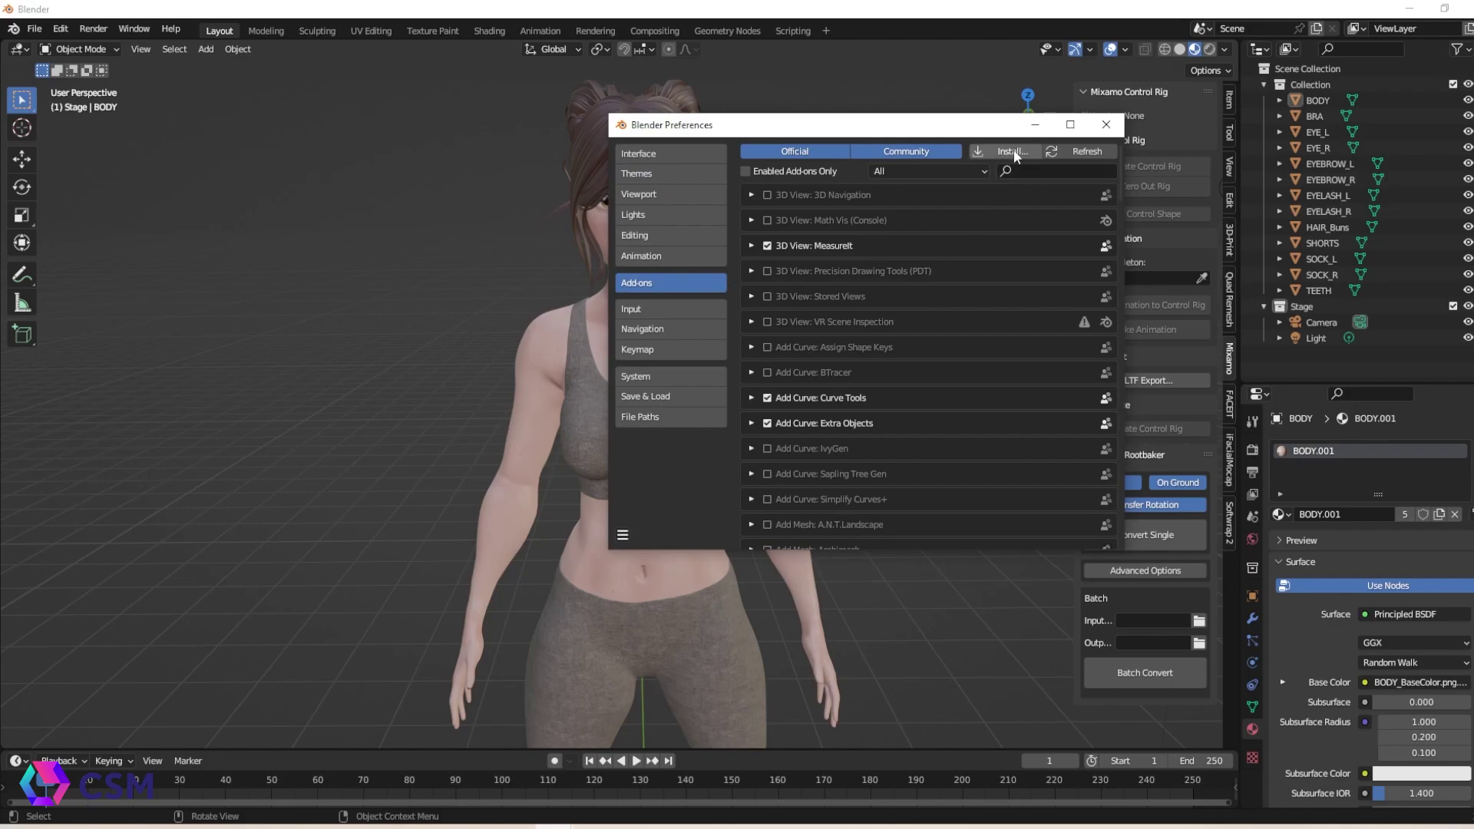
pyautogui.click(1081, 170)
pyautogui.write('mix')
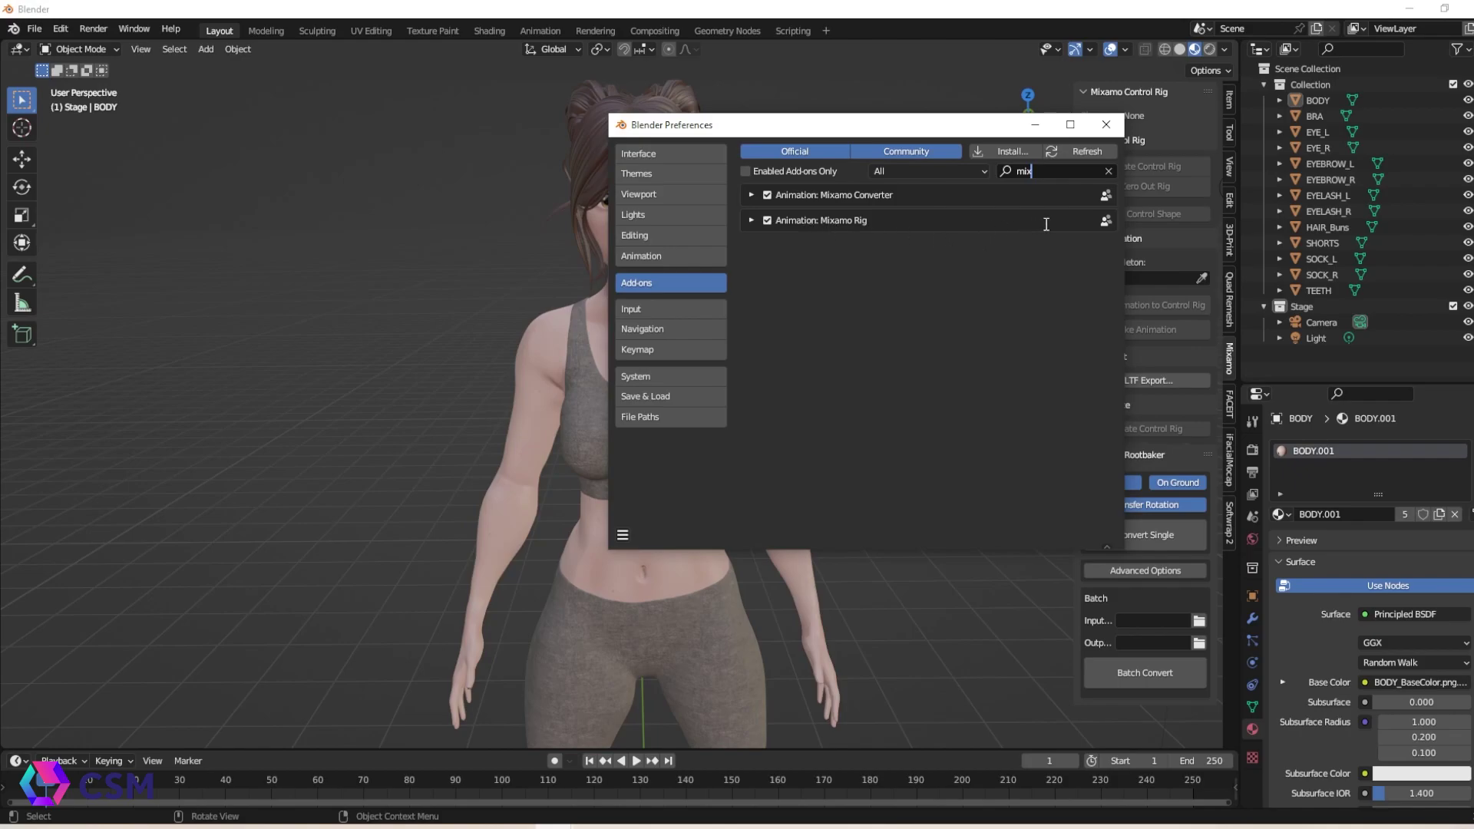
# Step: Search the add-ons for "face" instead, check the FACEIT entry, and close the preferences
pyautogui.press('BackSpace')
pyautogui.press('BackSpace')
pyautogui.press('BackSpace')
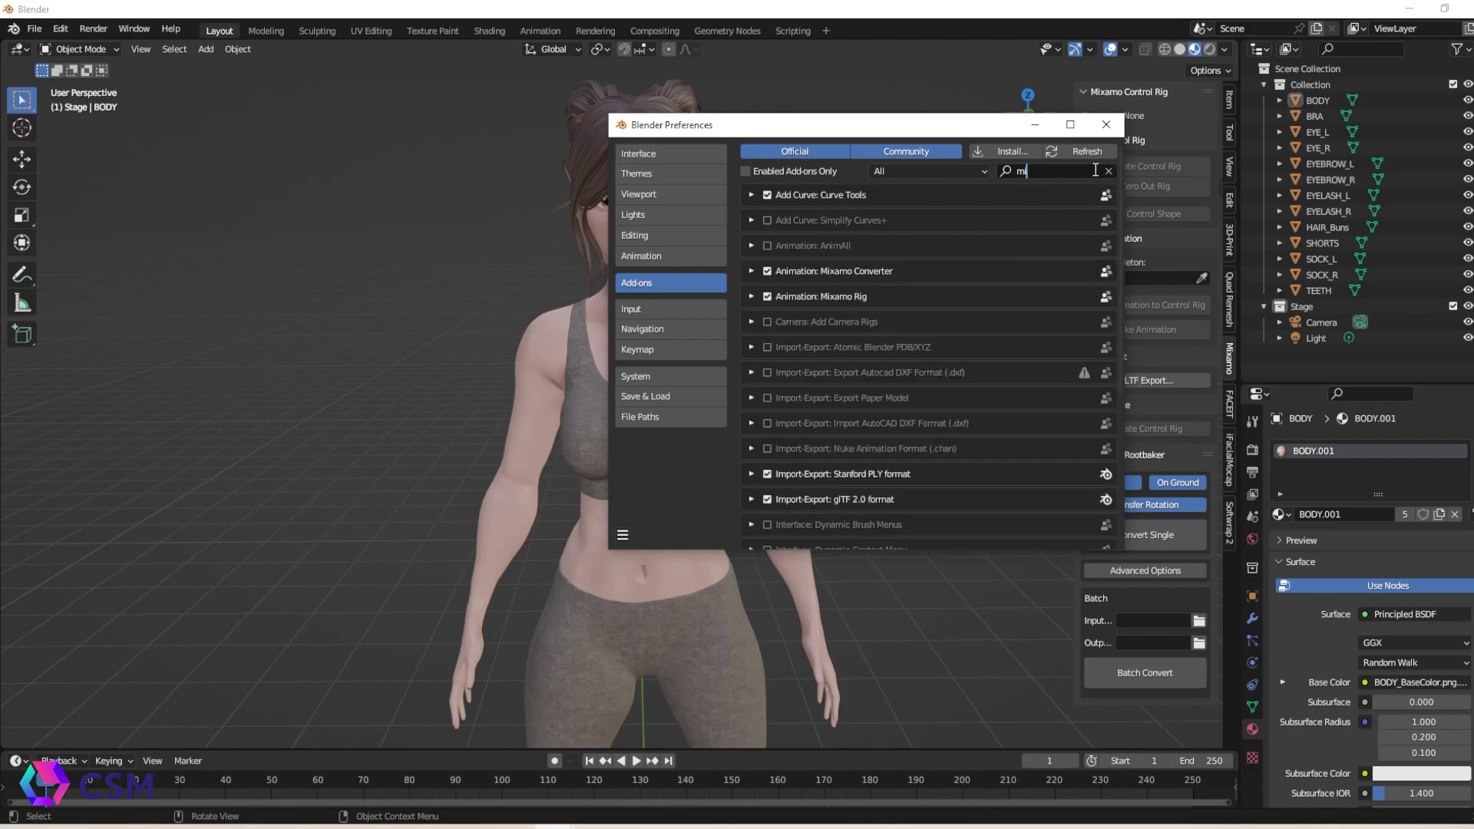
pyautogui.write('face')
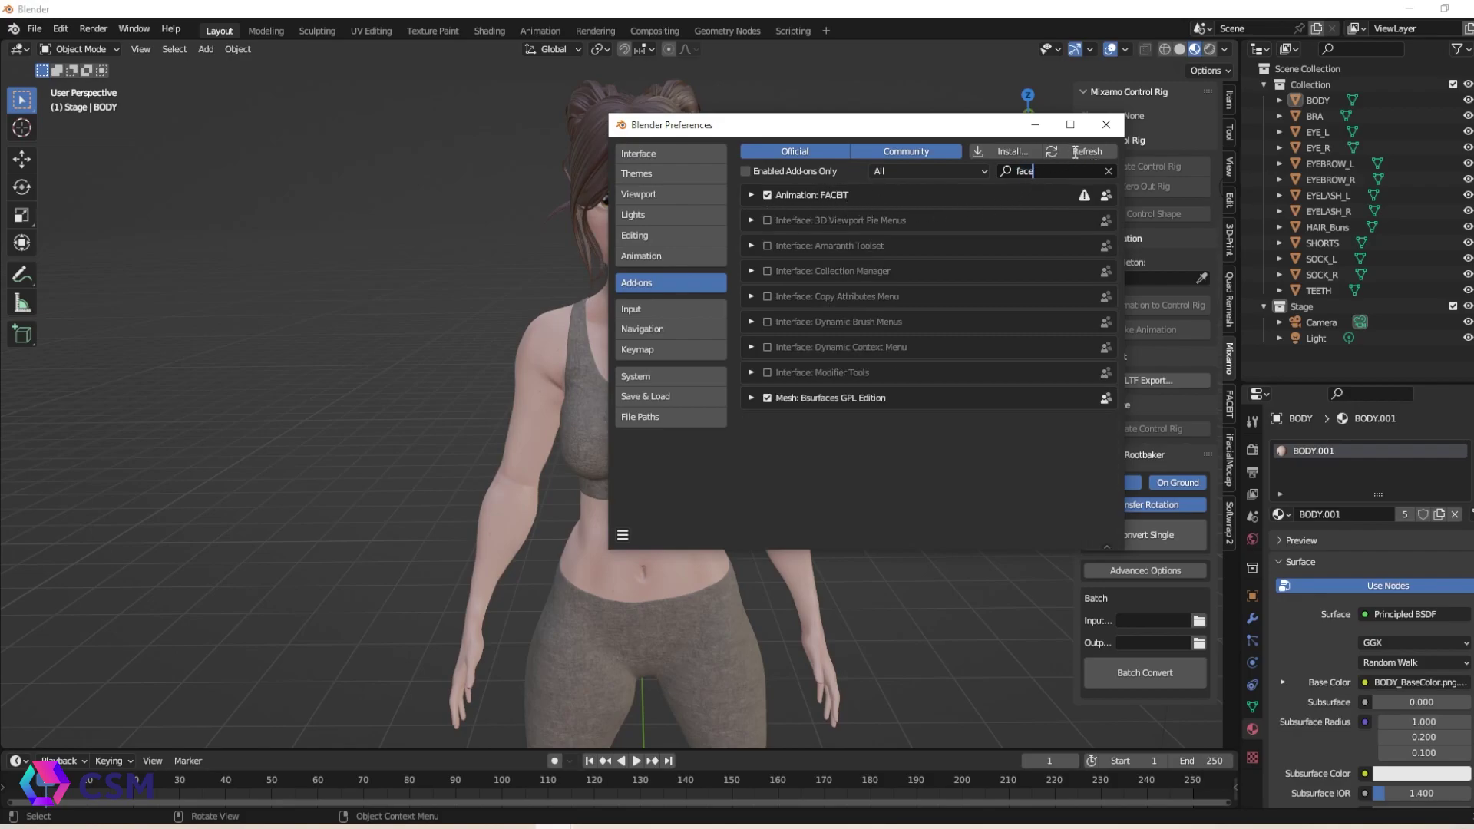
pyautogui.click(1106, 124)
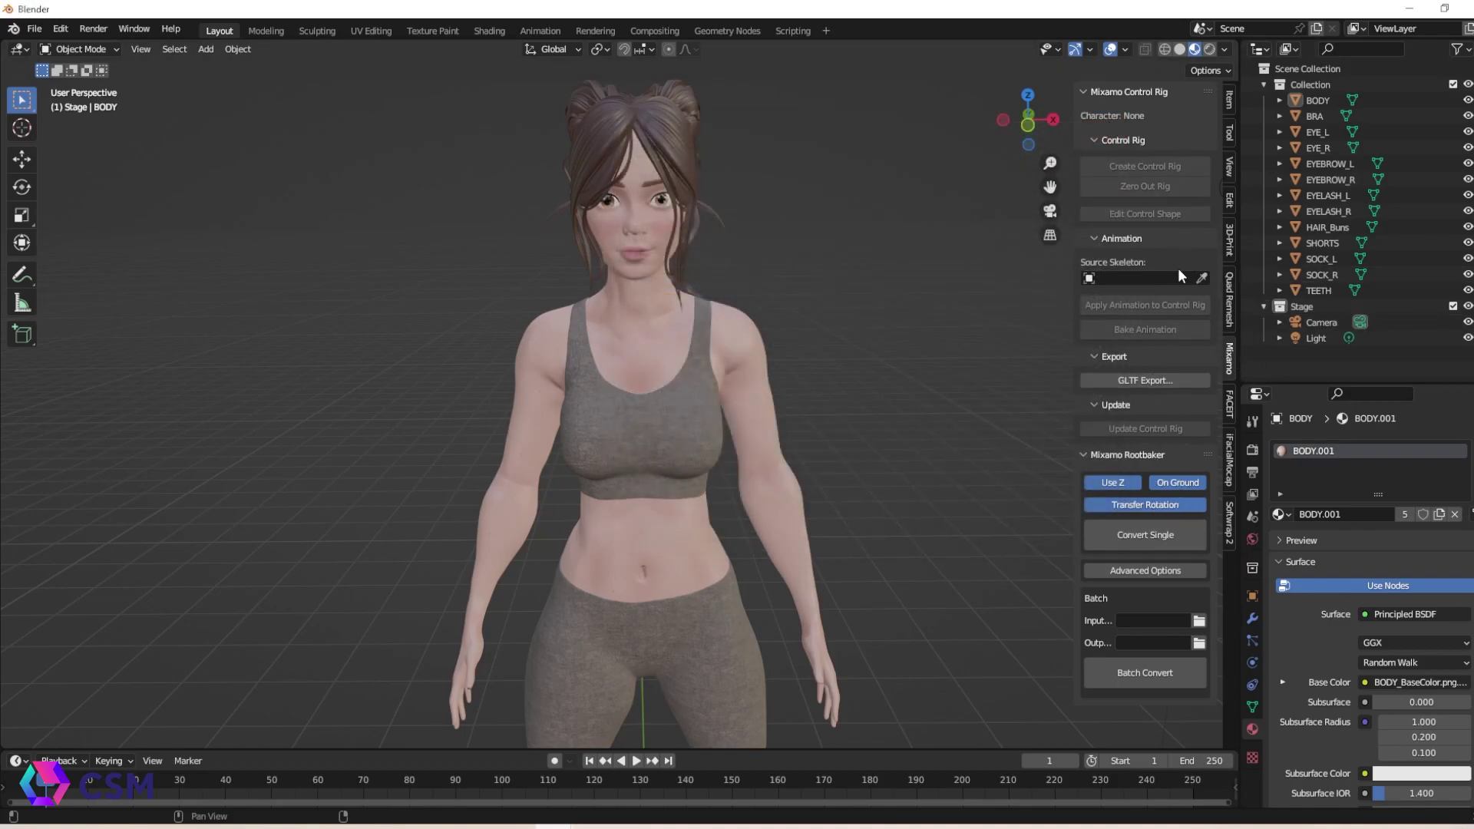
# Step: Collapse the Mixamo Rootbaker section and compare the sidebar tools of the FaceIt and Mixamo add-ons
pyautogui.click(1083, 456)
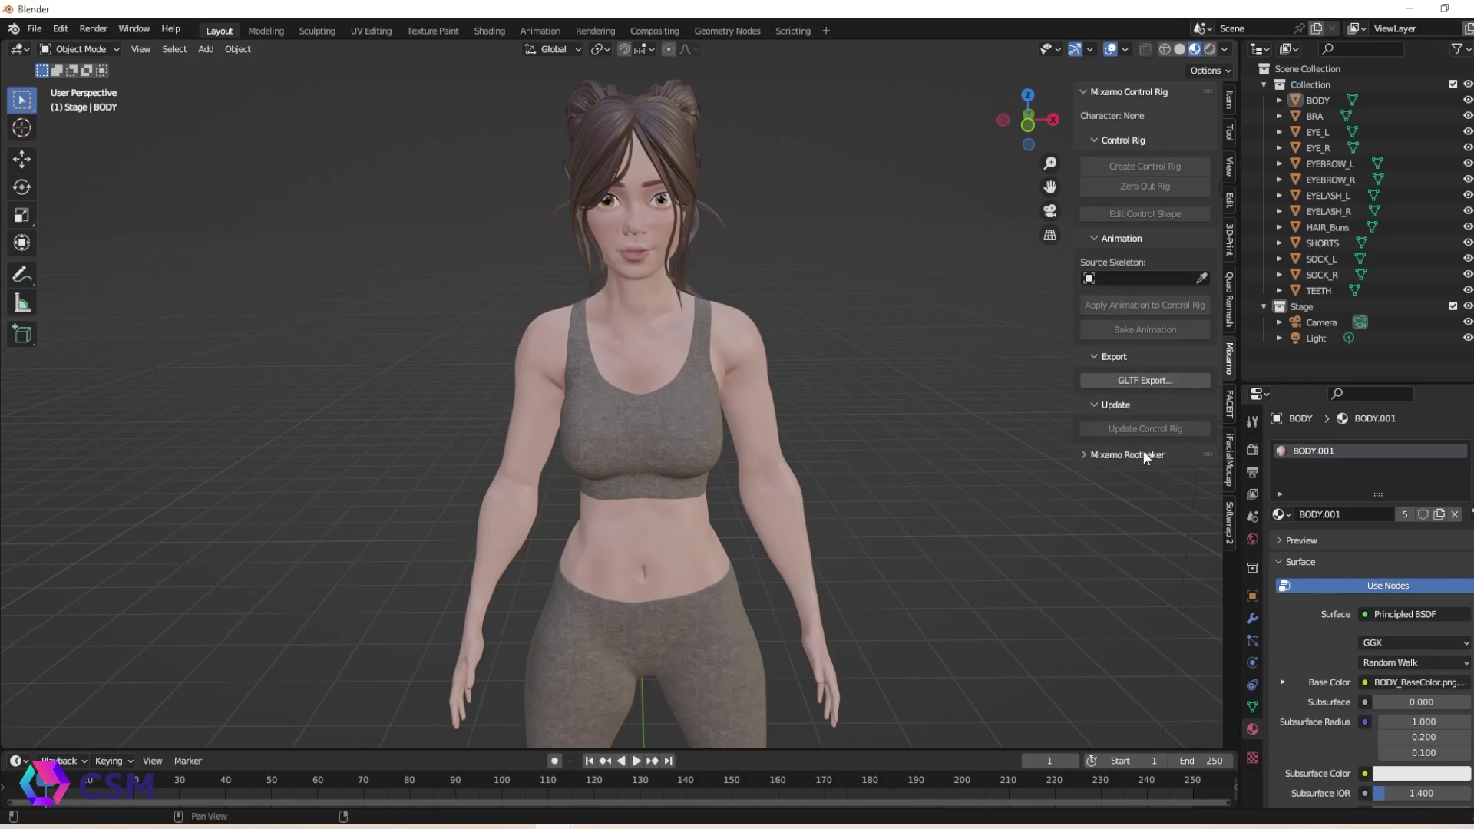
pyautogui.click(1230, 405)
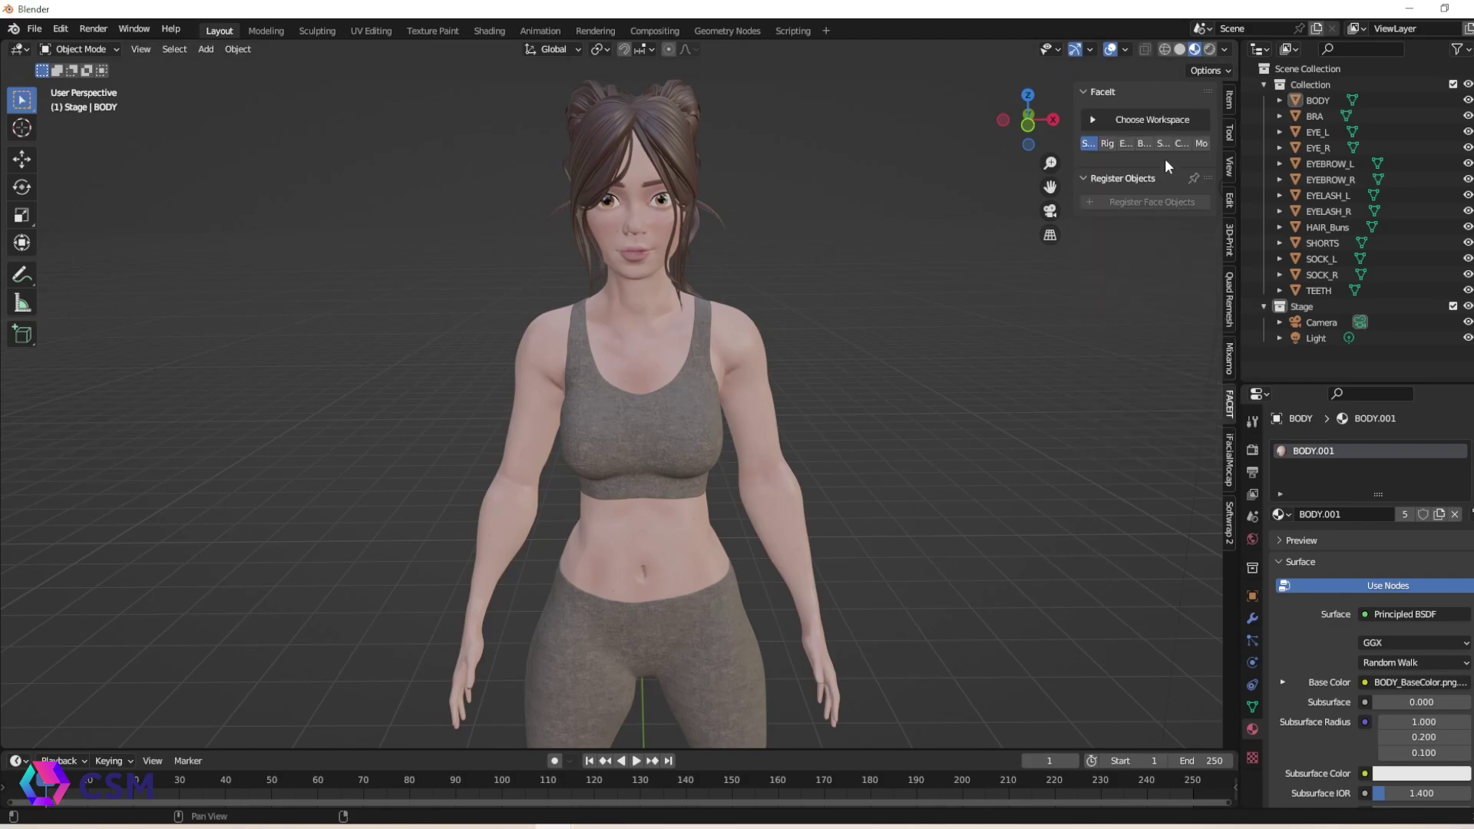
pyautogui.click(1230, 361)
pyautogui.click(1230, 411)
pyautogui.click(1230, 367)
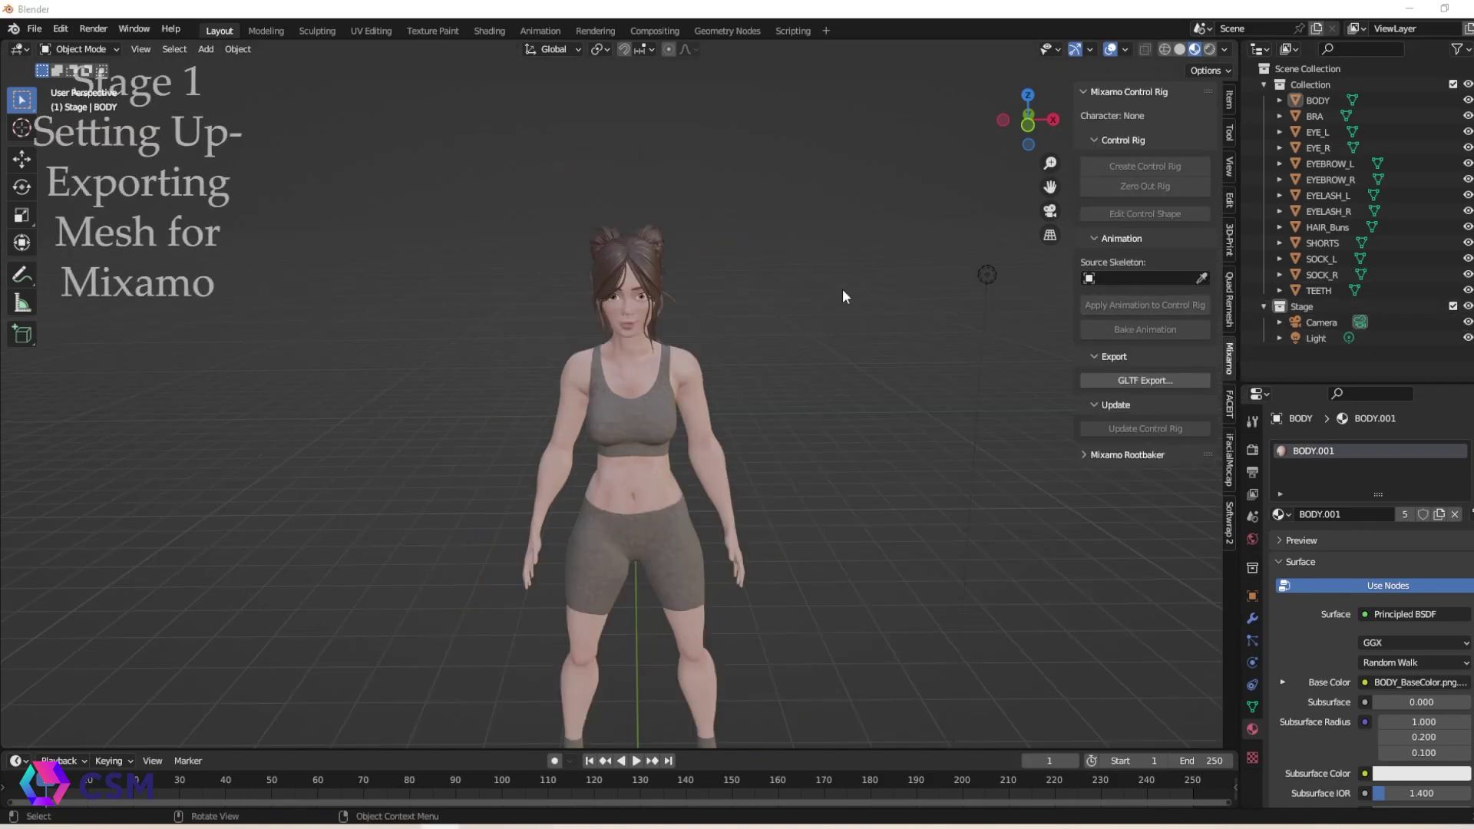
# Step: Inspect the character's separate meshes, finishing with the body mesh selected in front orthographic view
pyautogui.scroll(2, 860, 314)
pyautogui.moveTo(872, 332)
pyautogui.mouseDown(button='middle')
pyautogui.moveTo(1057, 327)
pyautogui.moveTo(872, 361)
pyautogui.mouseUp(button='middle')
pyautogui.click(722, 638)
pyautogui.scroll(-2, 737, 647)
pyautogui.keyDown('shift'); pyautogui.moveTo(754, 741); pyautogui.dragTo(754, 653, button='middle'); pyautogui.keyUp('shift')
pyautogui.click(712, 670)
pyautogui.click(568, 662)
pyautogui.click(630, 294)
pyautogui.click(625, 154)
pyautogui.click(695, 277)
pyautogui.scroll(1, 827, 372)
pyautogui.keyDown('alt'); pyautogui.moveTo(827, 372); pyautogui.dragTo(798, 407, button='middle'); pyautogui.keyUp('alt')
pyautogui.scroll(-1, 748, 519)
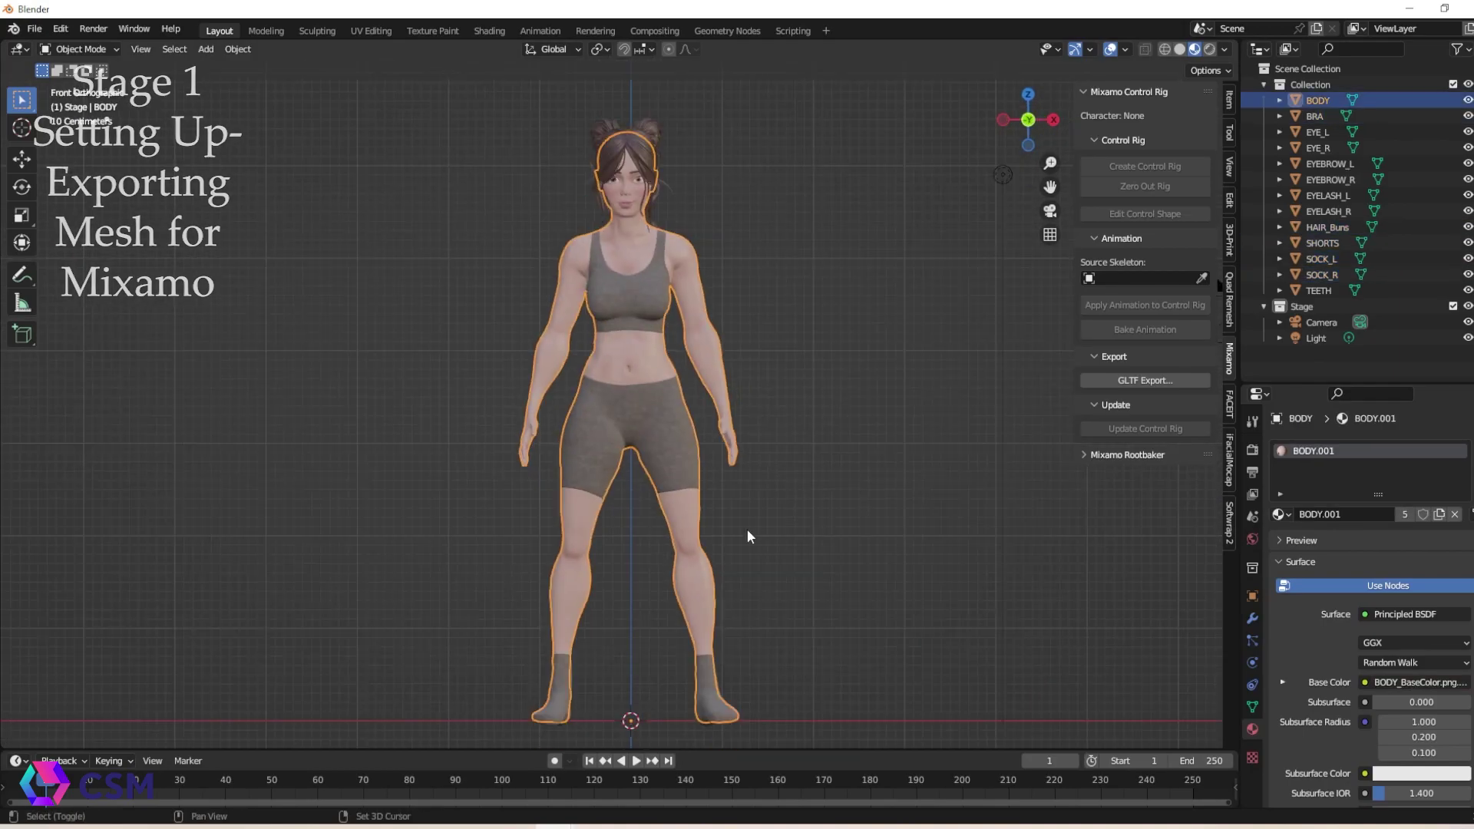
pyautogui.keyDown('shift'); pyautogui.moveTo(748, 519); pyautogui.dragTo(755, 498, button='middle'); pyautogui.keyUp('shift')
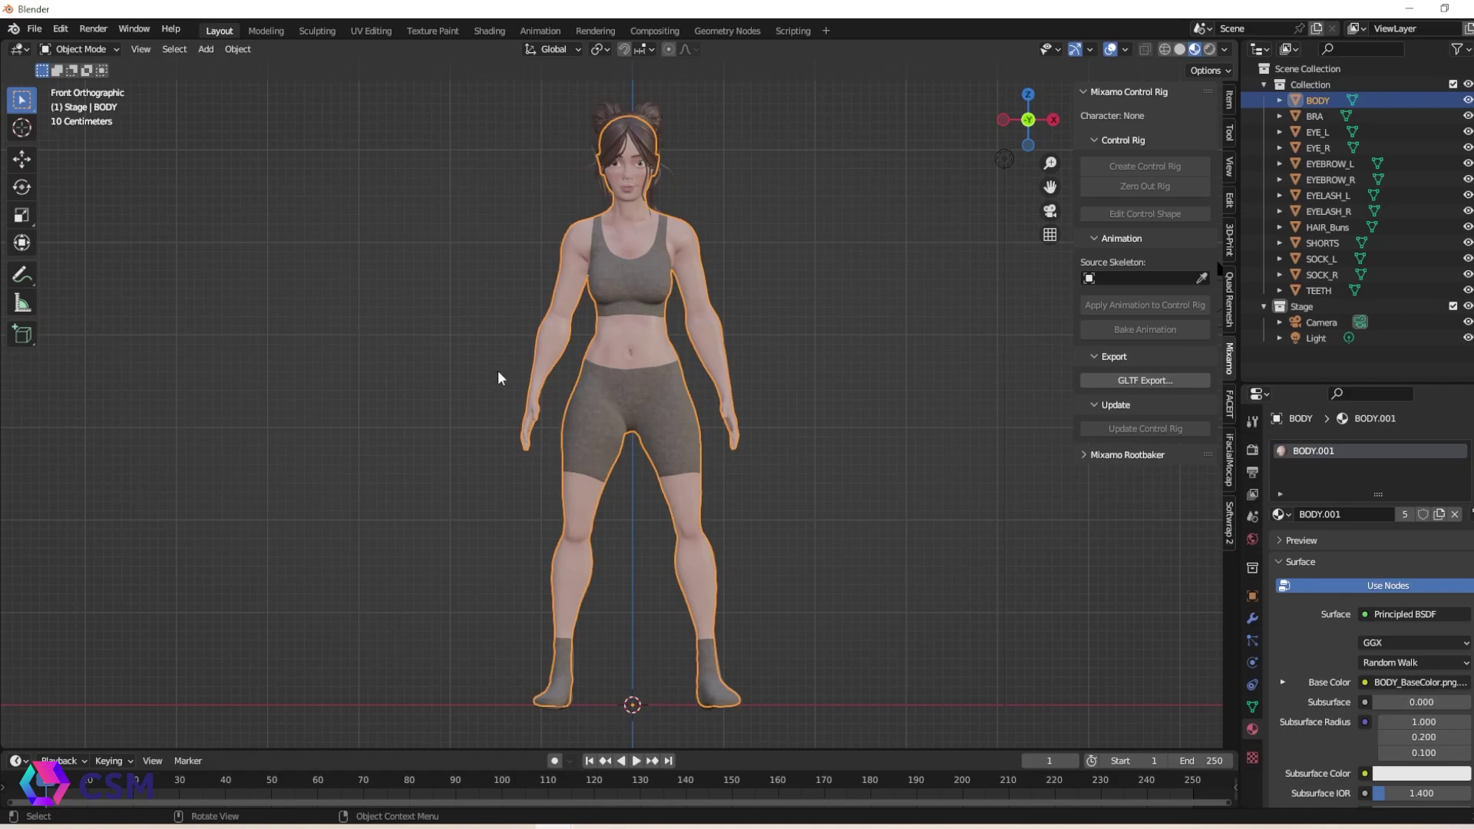
# Step: Activate the Transform tool, show the body mesh's transform values, and apply all transforms to it
pyautogui.click(21, 242)
pyautogui.scroll(-1, 614, 307)
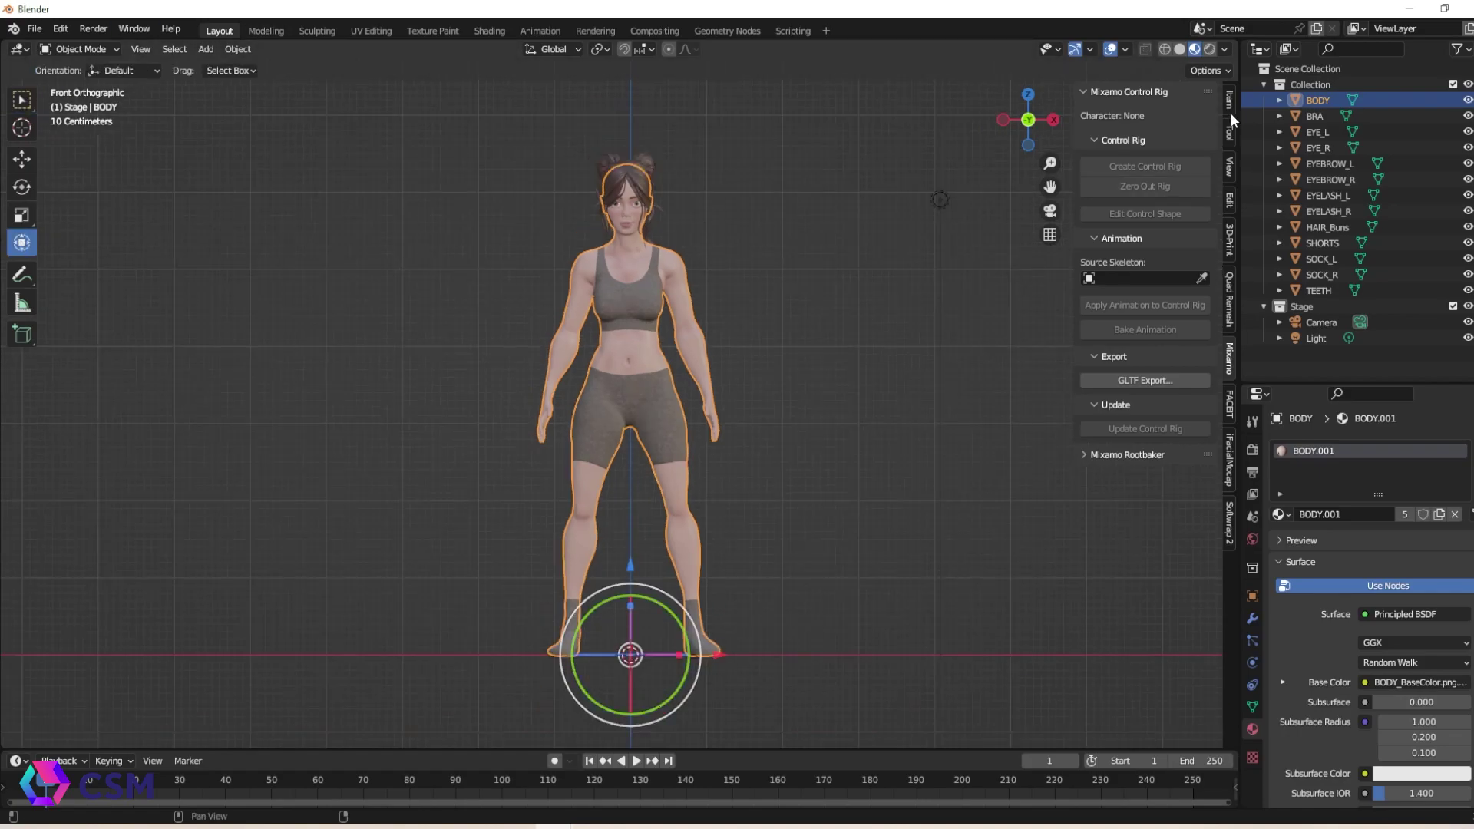
pyautogui.click(1229, 99)
pyautogui.click(237, 49)
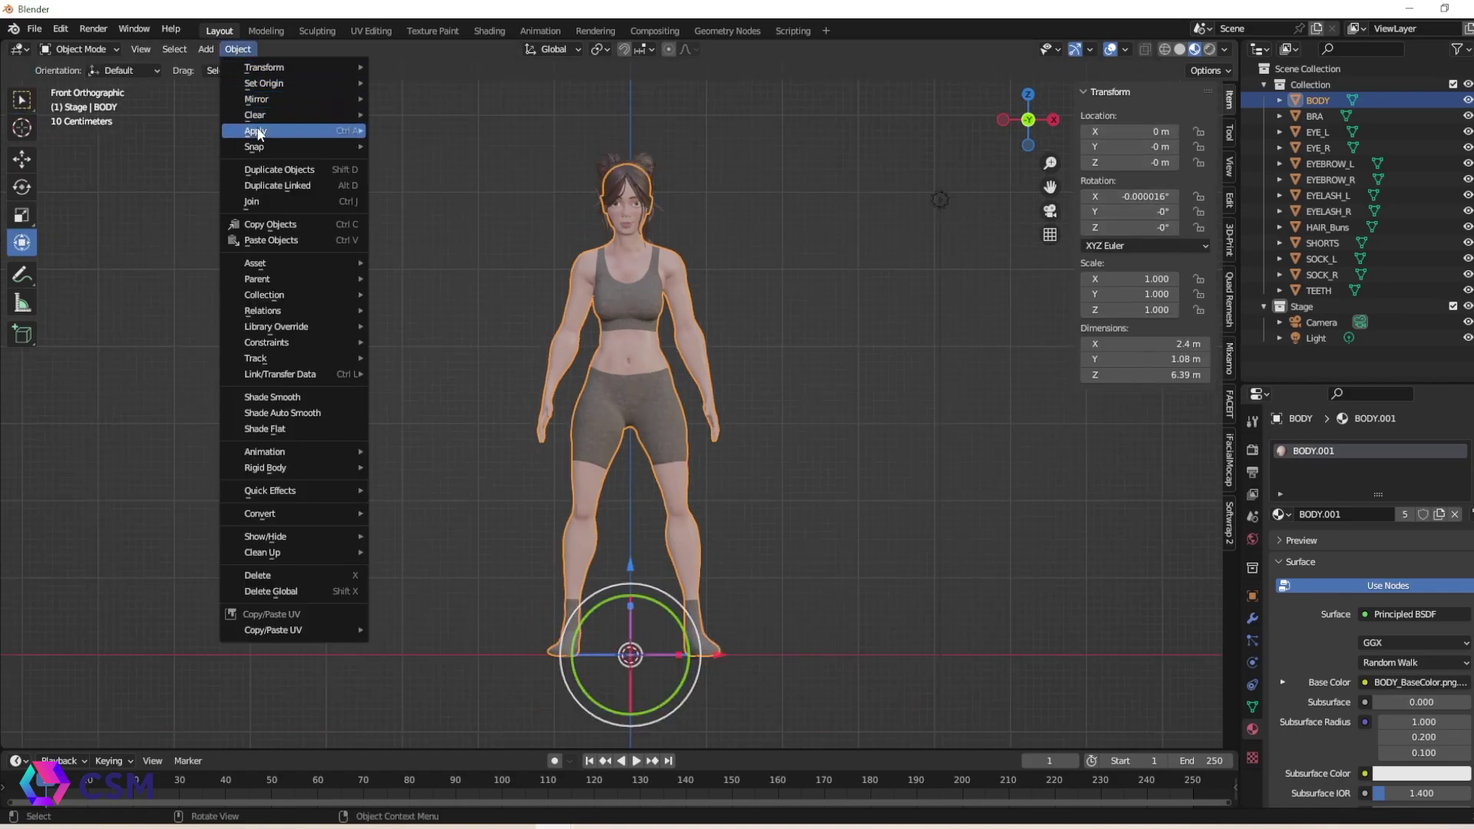
pyautogui.moveTo(361, 131)
pyautogui.click(432, 182)
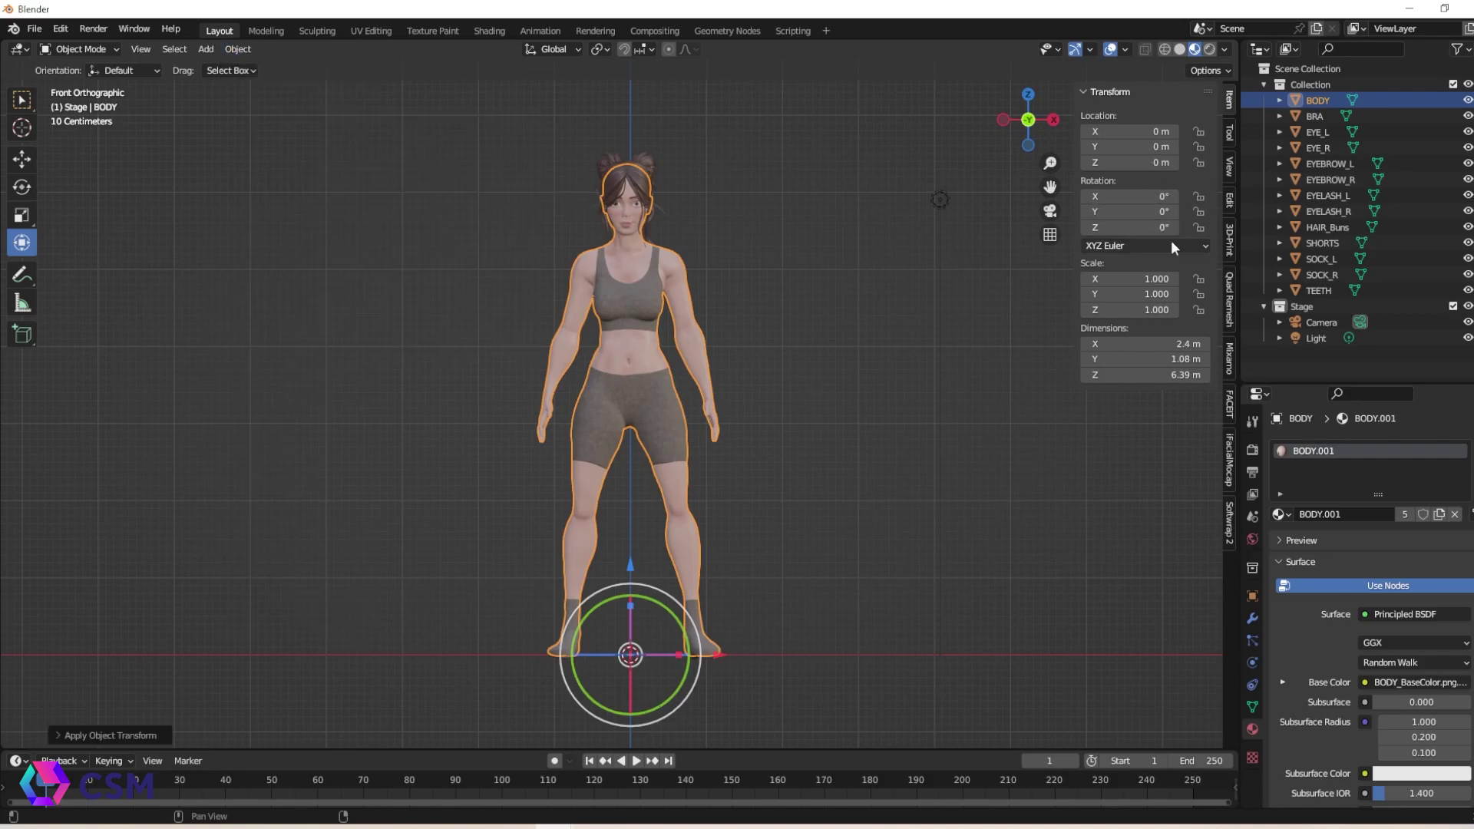
# Step: Select every mesh of the character and apply all transforms to them
pyautogui.click(842, 352)
pyautogui.press('a')
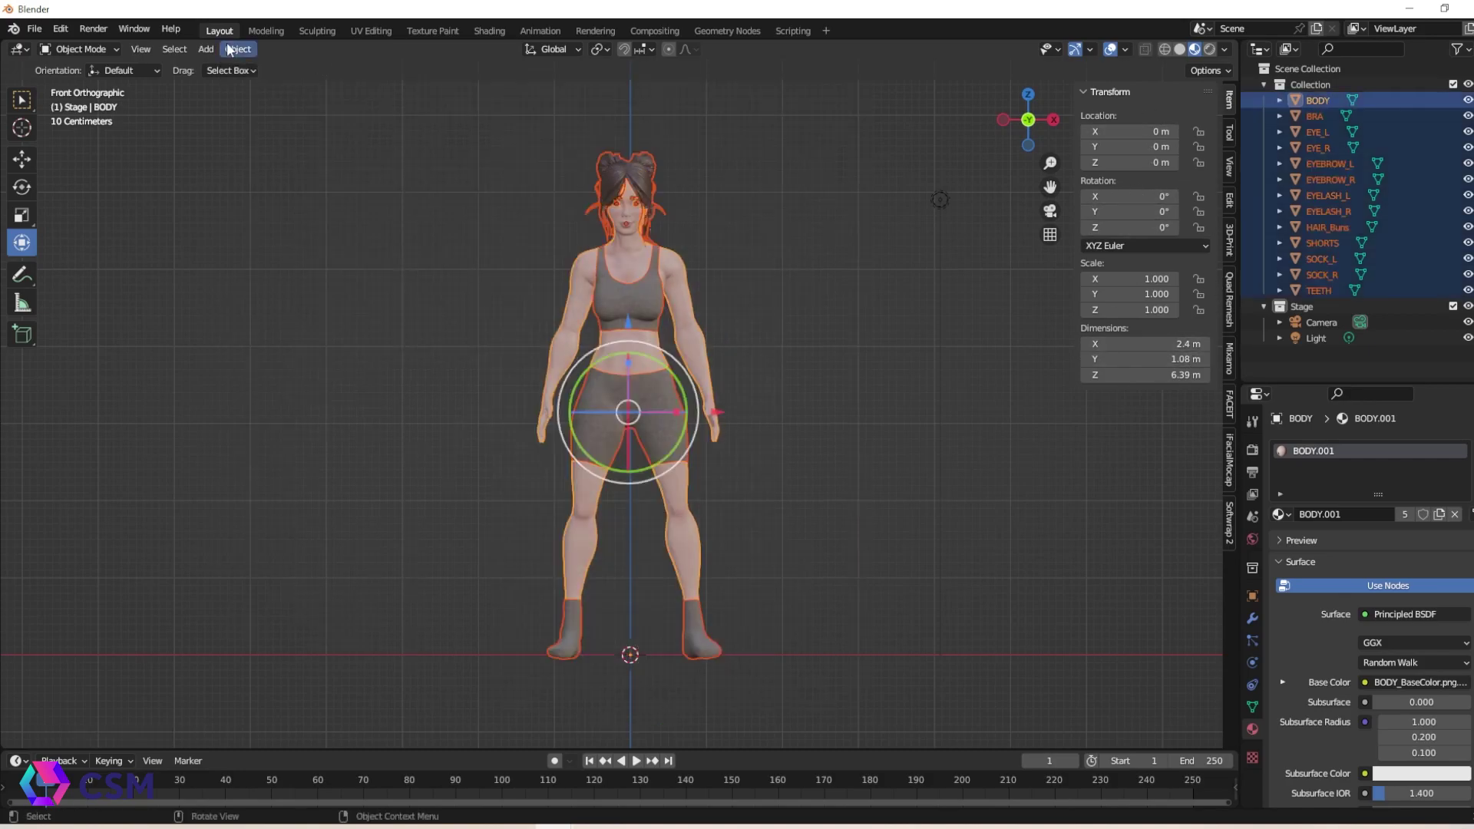
pyautogui.click(238, 49)
pyautogui.moveTo(253, 136)
pyautogui.click(427, 180)
# Step: Check the transform values of the individual head, clothing and sock meshes, undo any stray changes, and deselect everything
pyautogui.click(628, 182)
pyautogui.click(643, 295)
pyautogui.click(662, 419)
pyautogui.moveTo(681, 606); pyautogui.dragTo(687, 601)
pyautogui.hotkey('ctrl', 'z')
pyautogui.hotkey('ctrl', 'z')
pyautogui.click(850, 519)
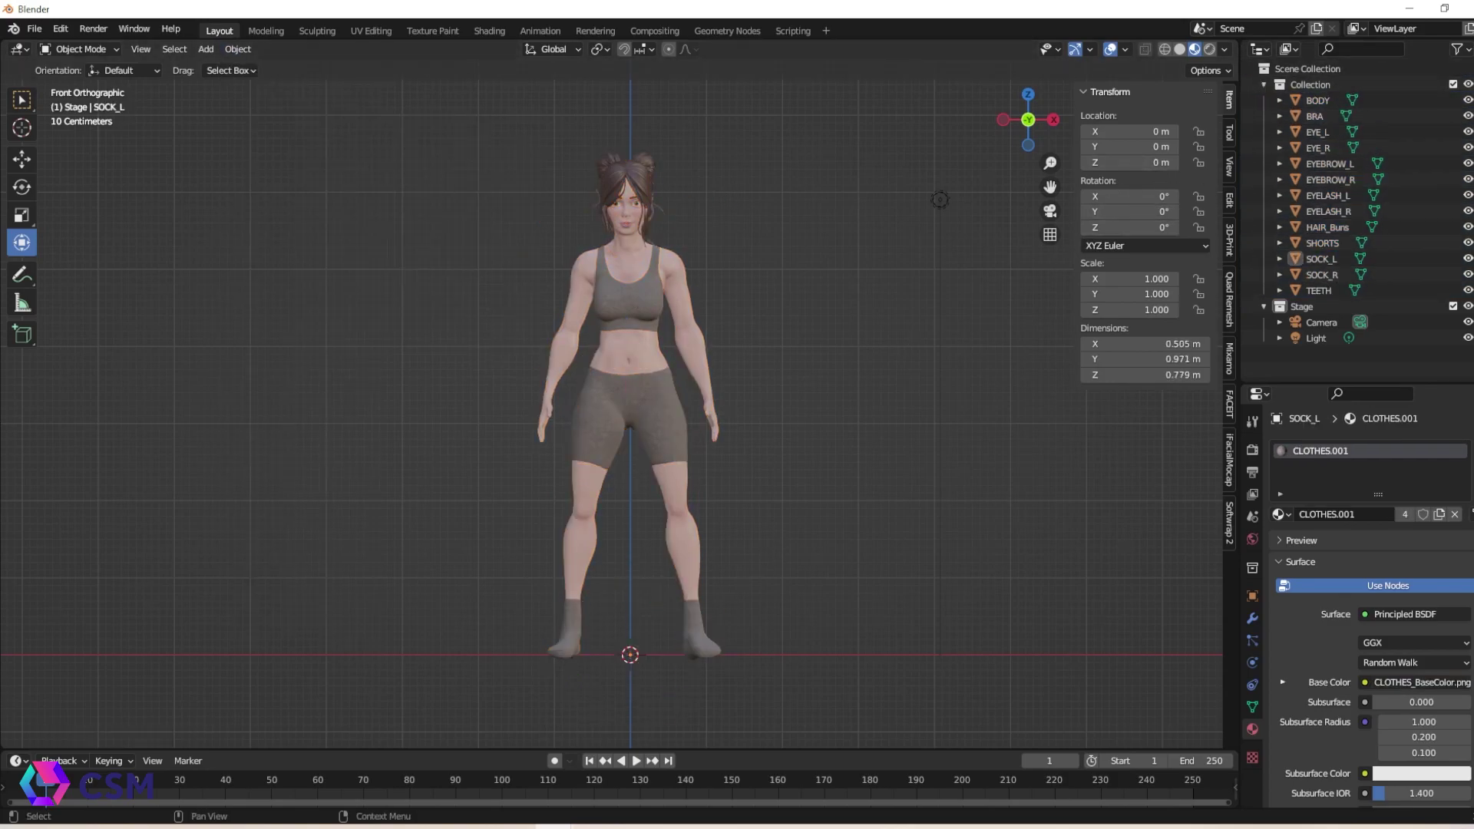
# Step: Select the character's body mesh and begin exporting it in FBX format
pyautogui.click(629, 264)
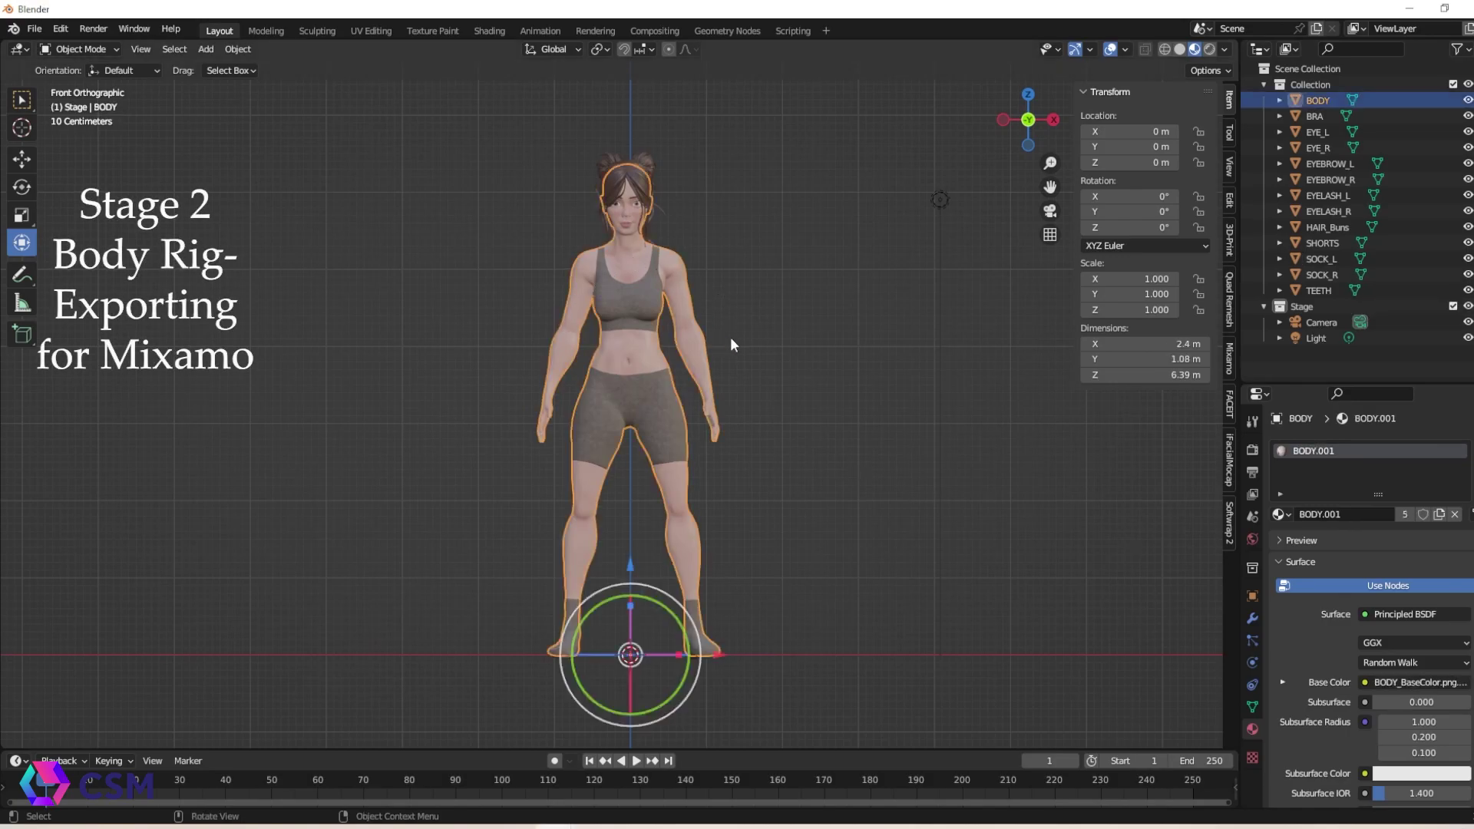
pyautogui.click(36, 29)
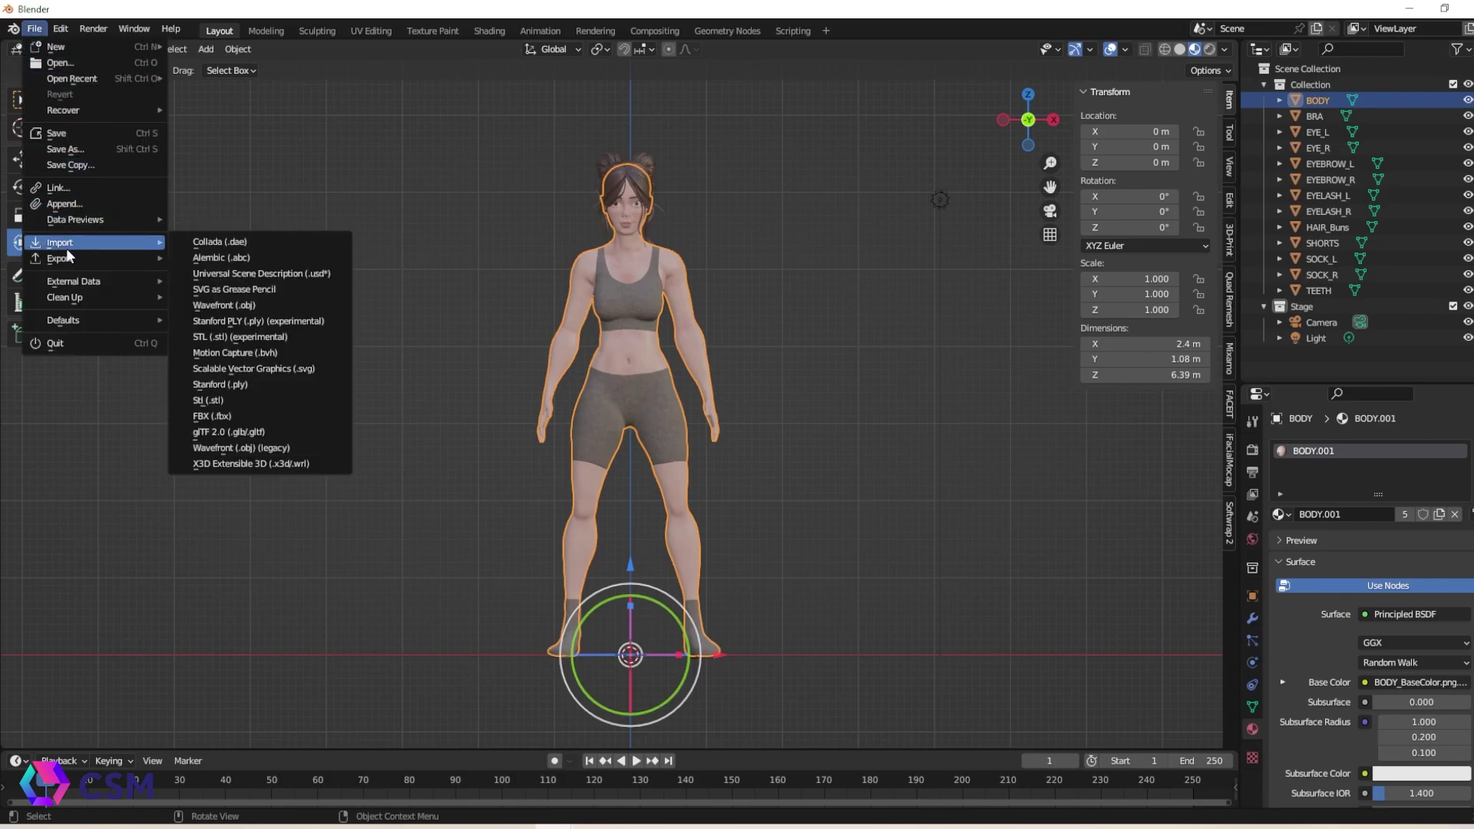
pyautogui.moveTo(58, 256)
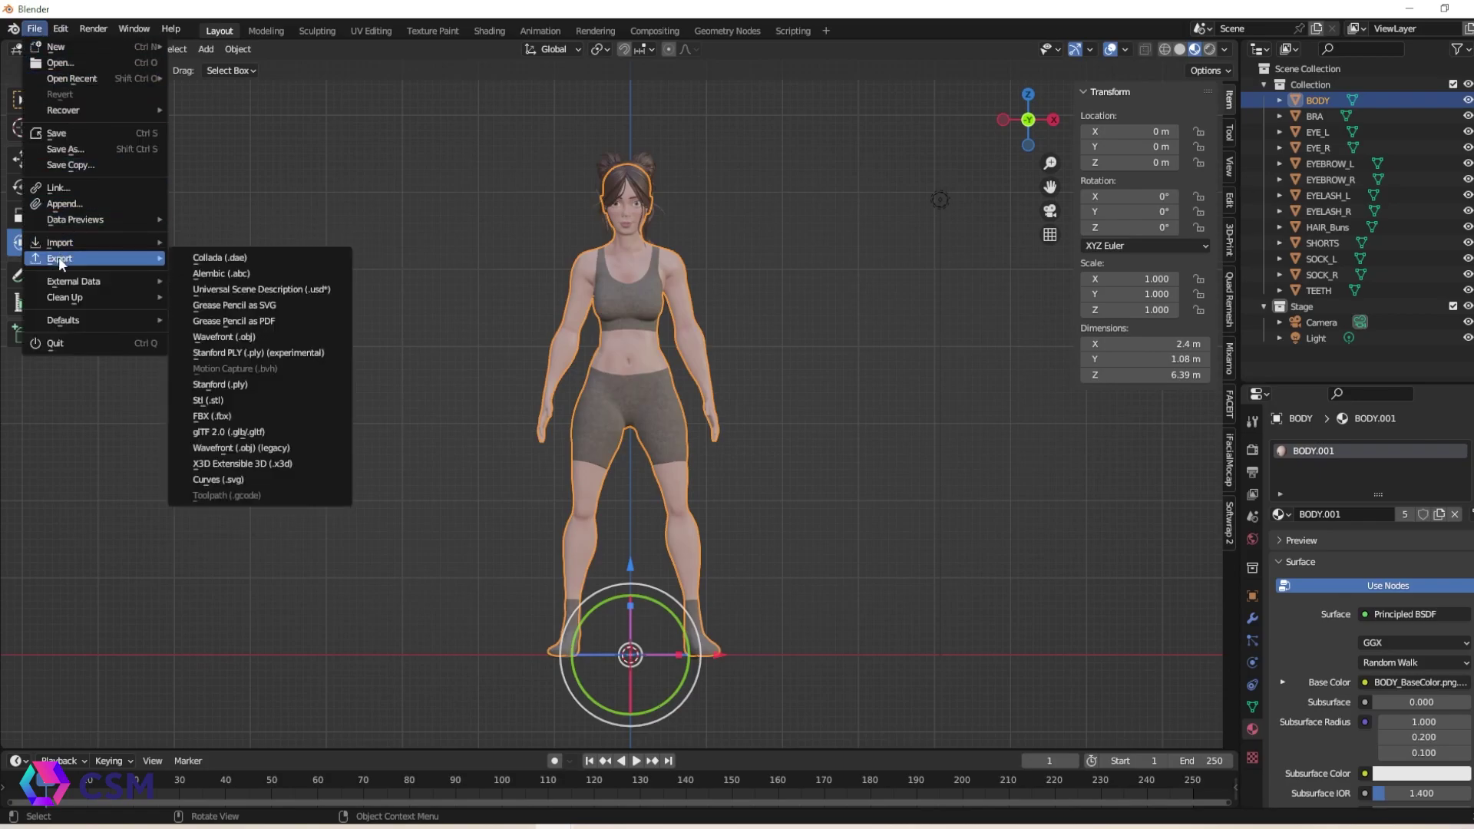
pyautogui.click(210, 418)
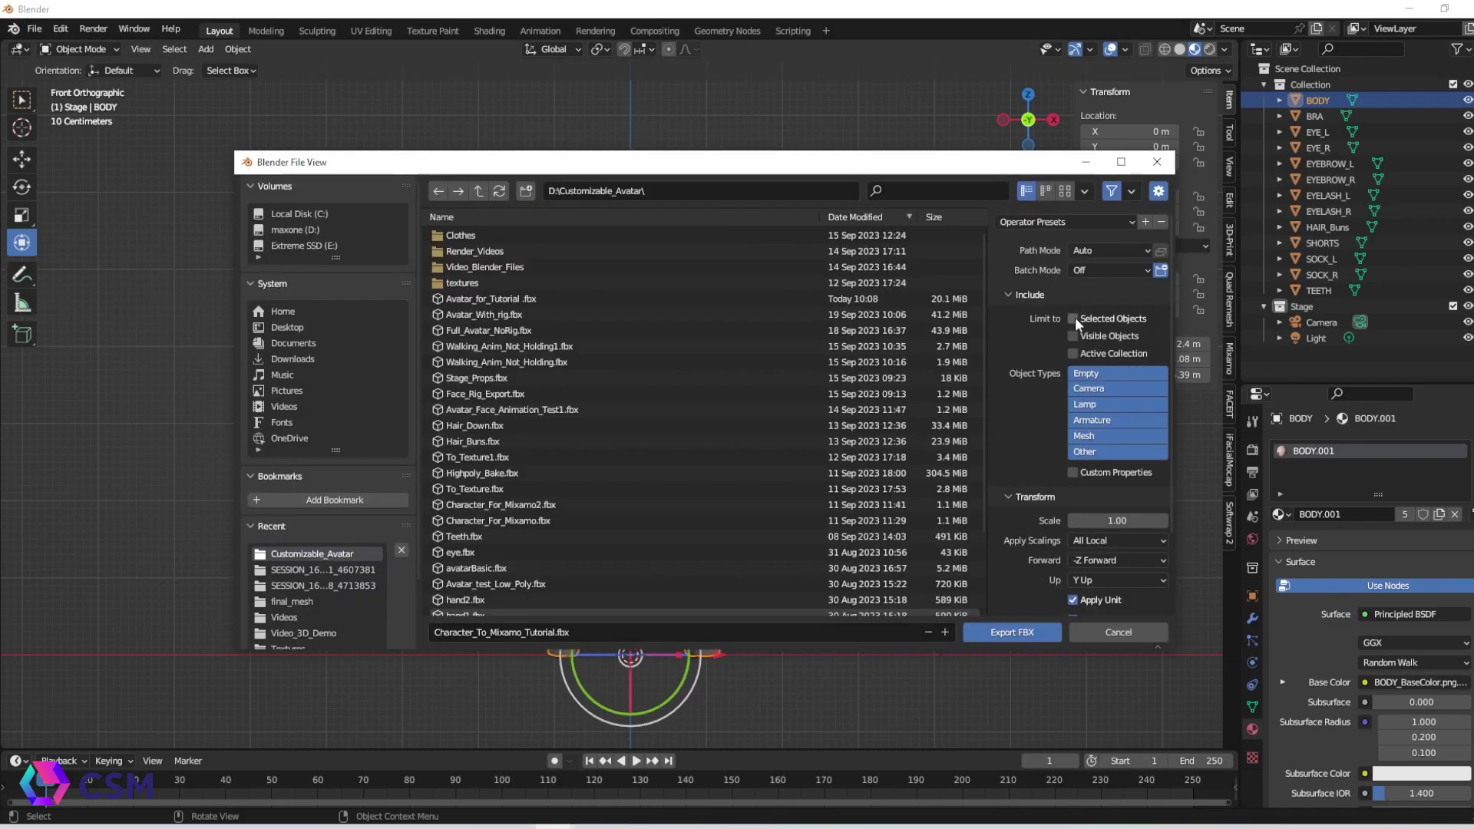
# Step: Limit the export to selected objects, set Path Mode to Copy with embedded textures, and export as Character_To_Mixamo_Tutorial.fbx
pyautogui.click(1123, 248)
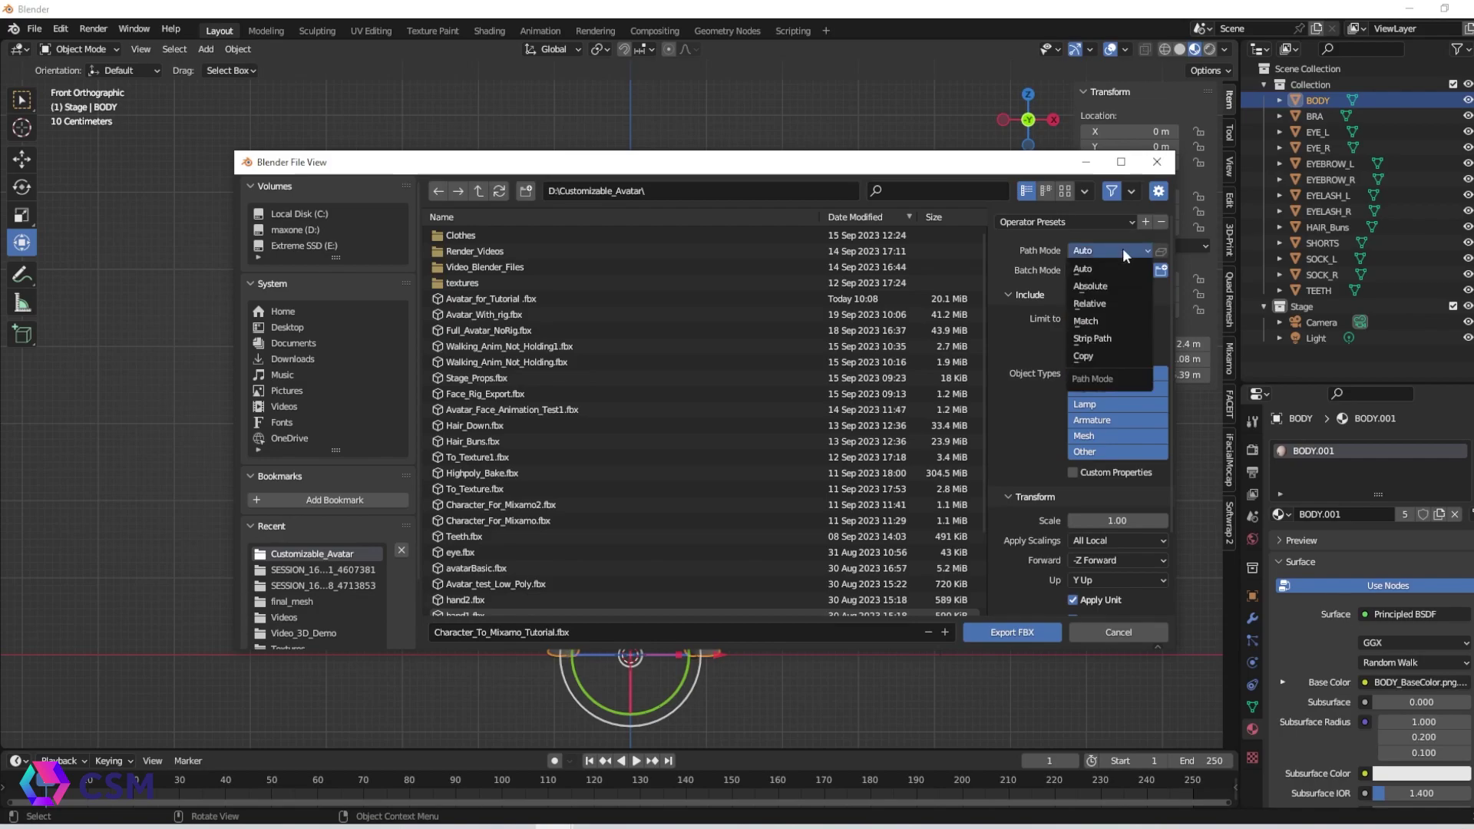
pyautogui.click(1099, 356)
pyautogui.click(1162, 252)
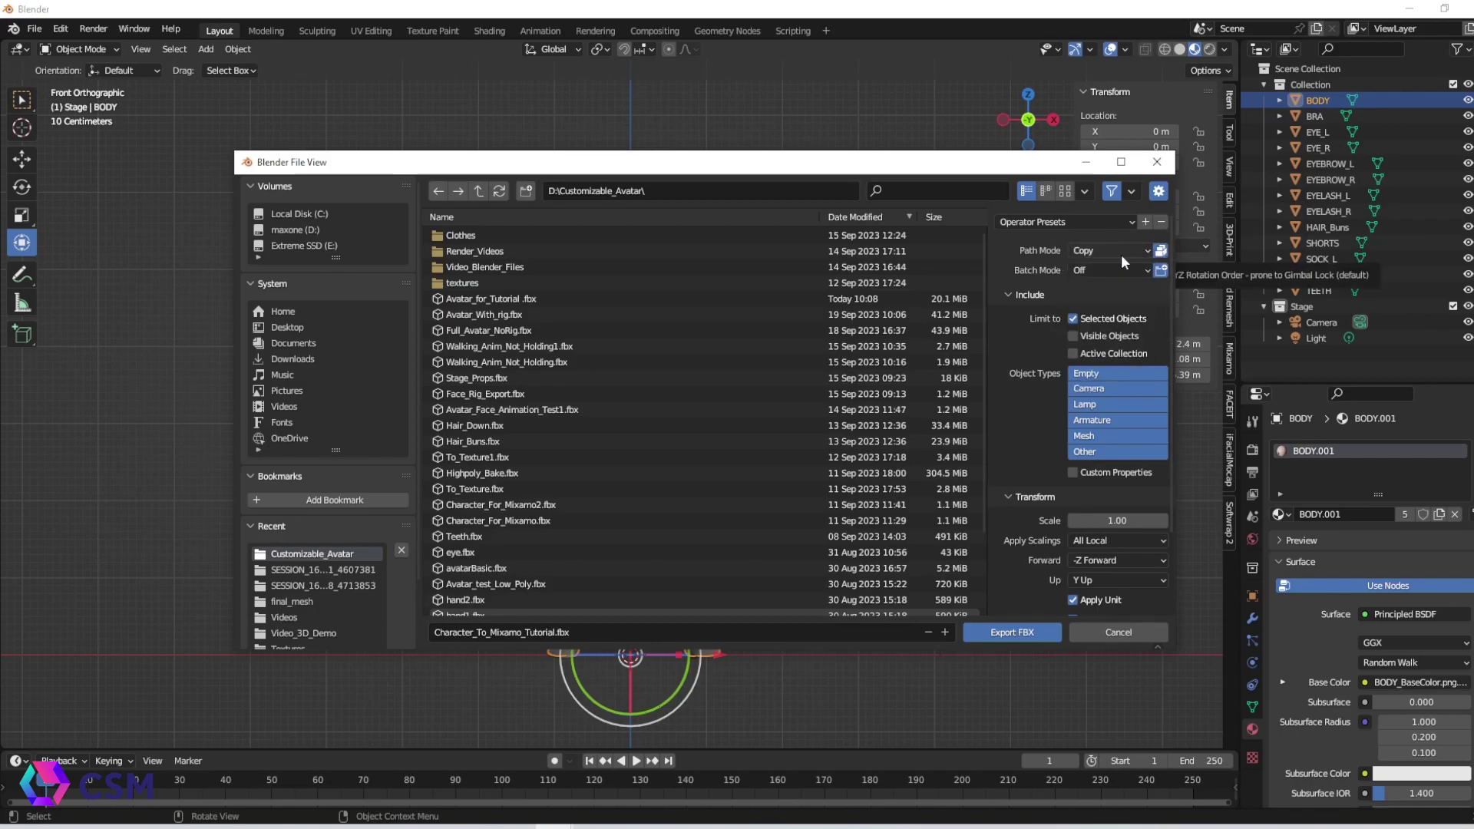
pyautogui.scroll(-3, 1046, 477)
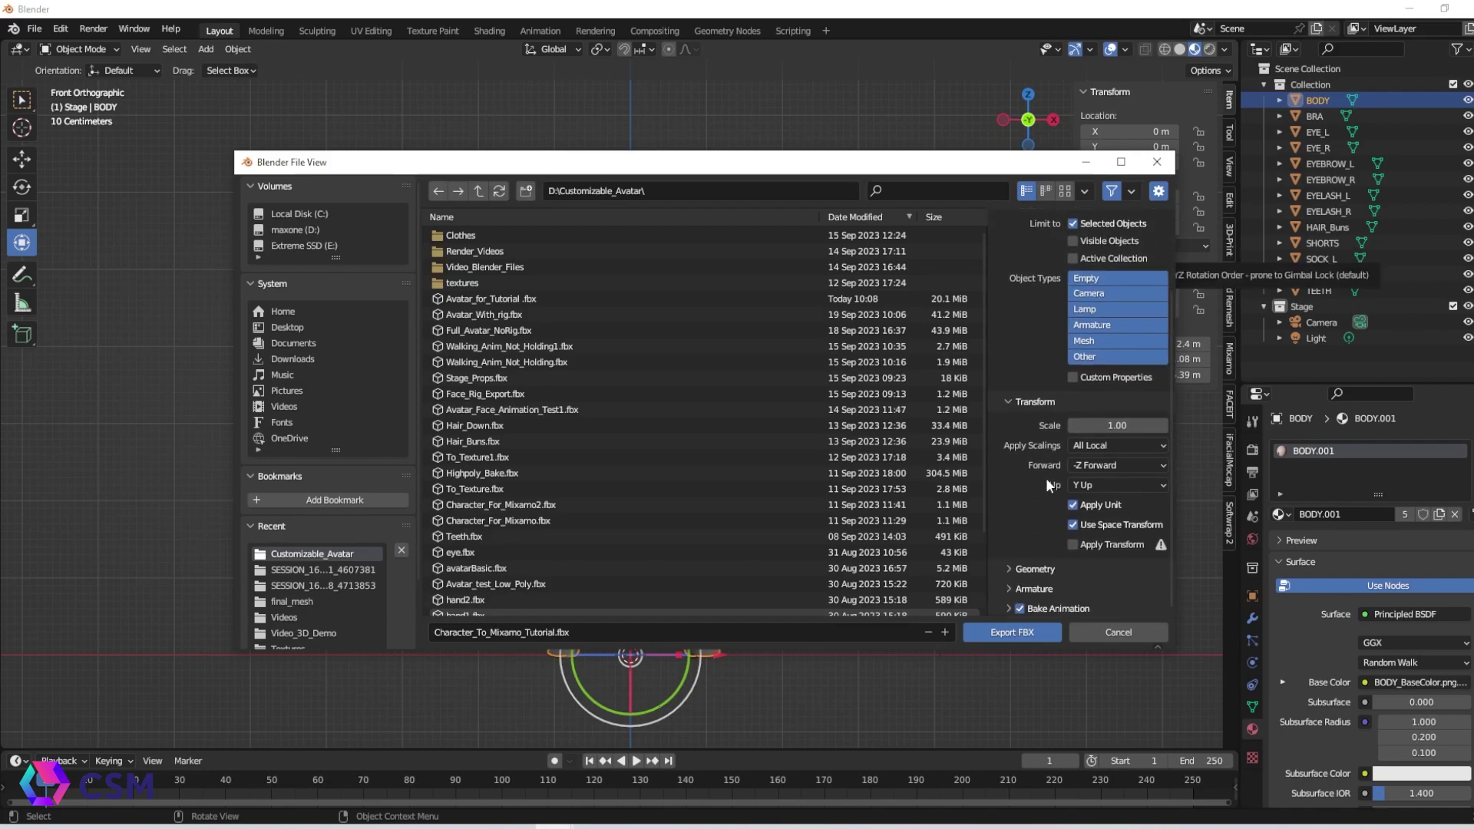
pyautogui.scroll(3, 1046, 478)
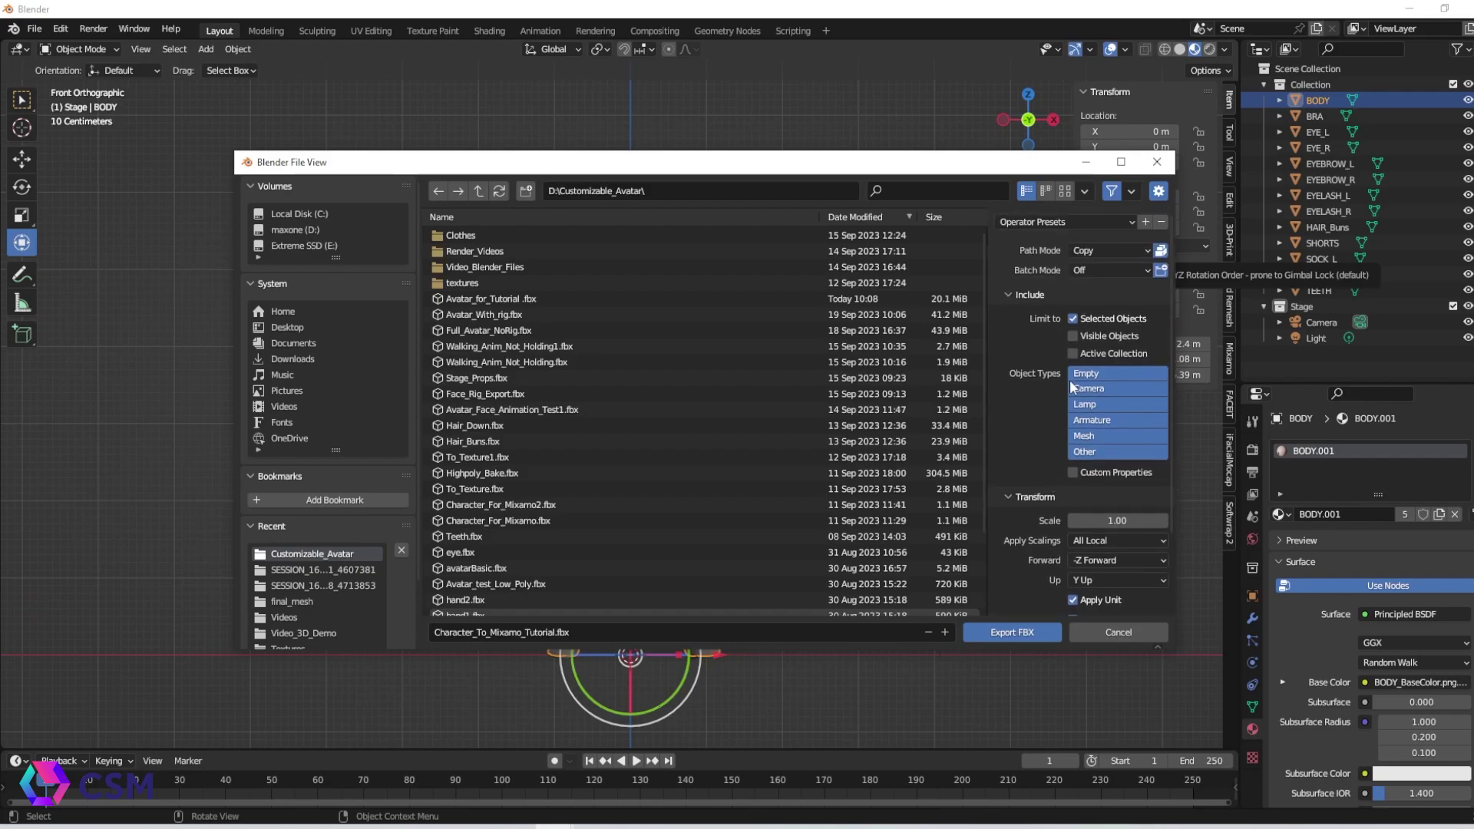
pyautogui.click(1021, 634)
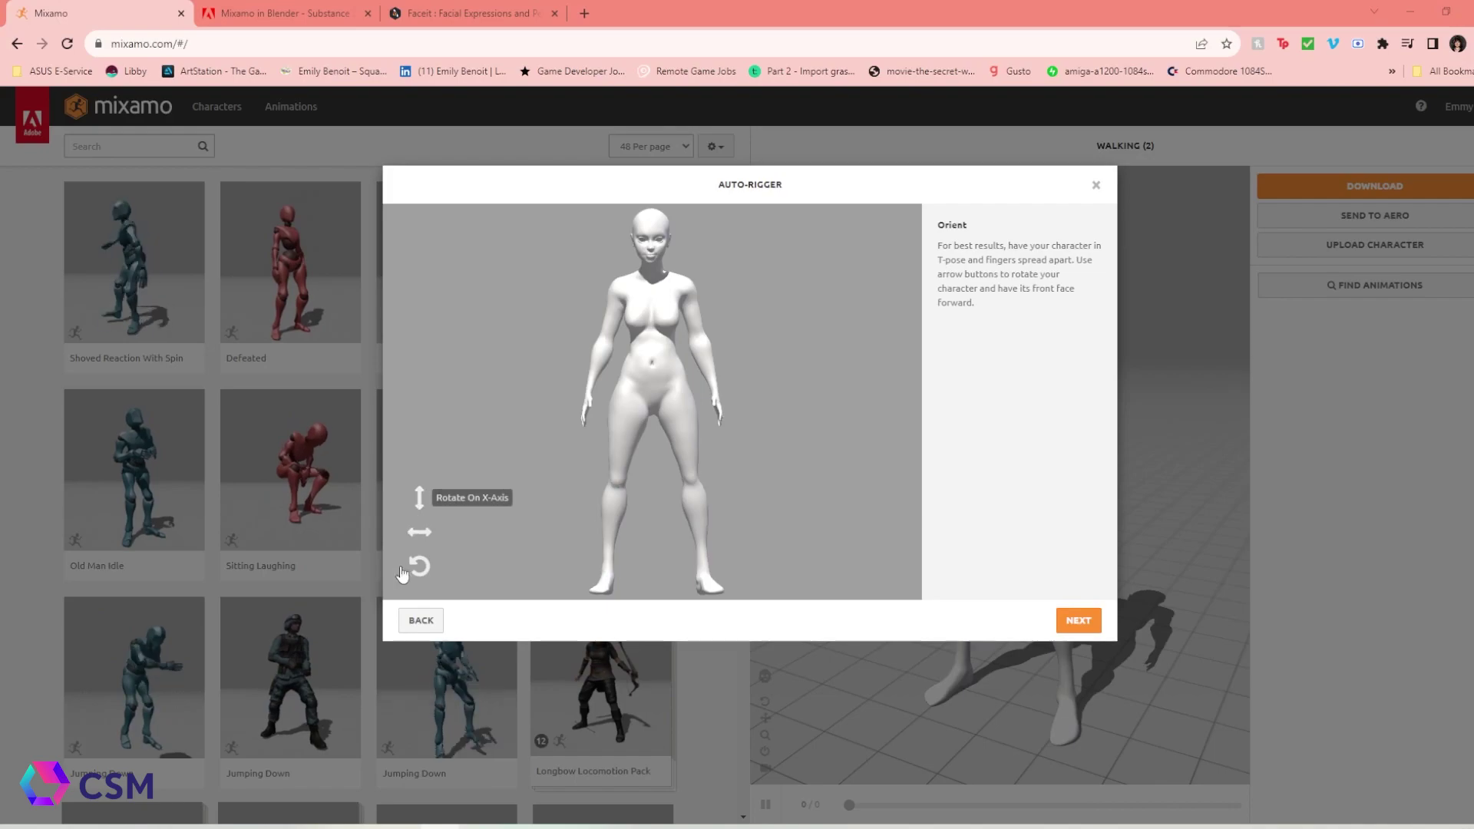
# Step: Rotate the Auto-Rigger character a full turn about the Z-axis and then about each of the other two axes
pyautogui.click(420, 570)
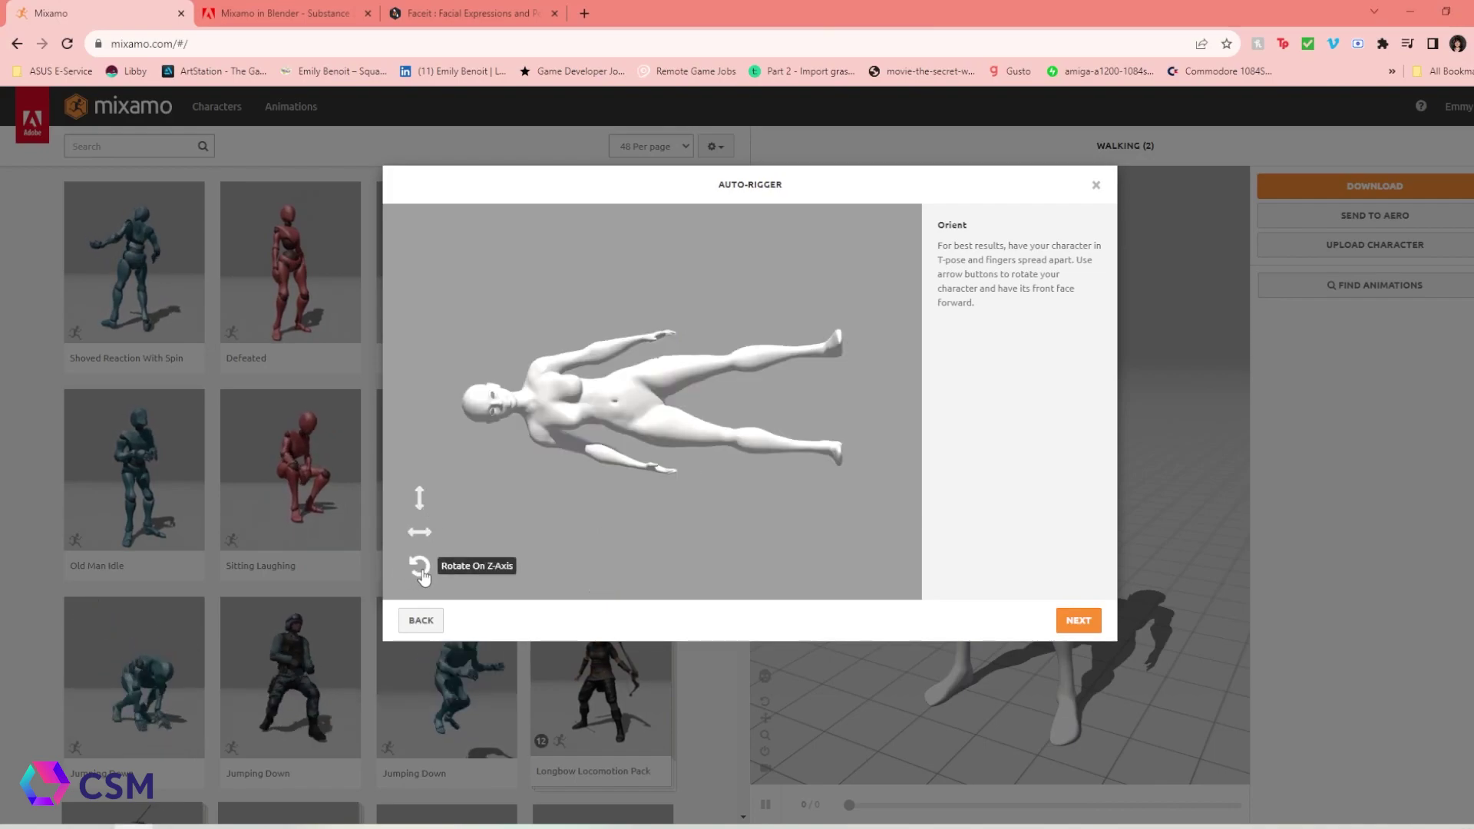
pyautogui.click(420, 570)
pyautogui.click(420, 569)
pyautogui.click(420, 569)
pyautogui.click(420, 533)
pyautogui.click(420, 533)
pyautogui.click(420, 533)
pyautogui.click(420, 533)
pyautogui.click(420, 499)
pyautogui.click(420, 499)
pyautogui.click(420, 499)
pyautogui.click(420, 499)
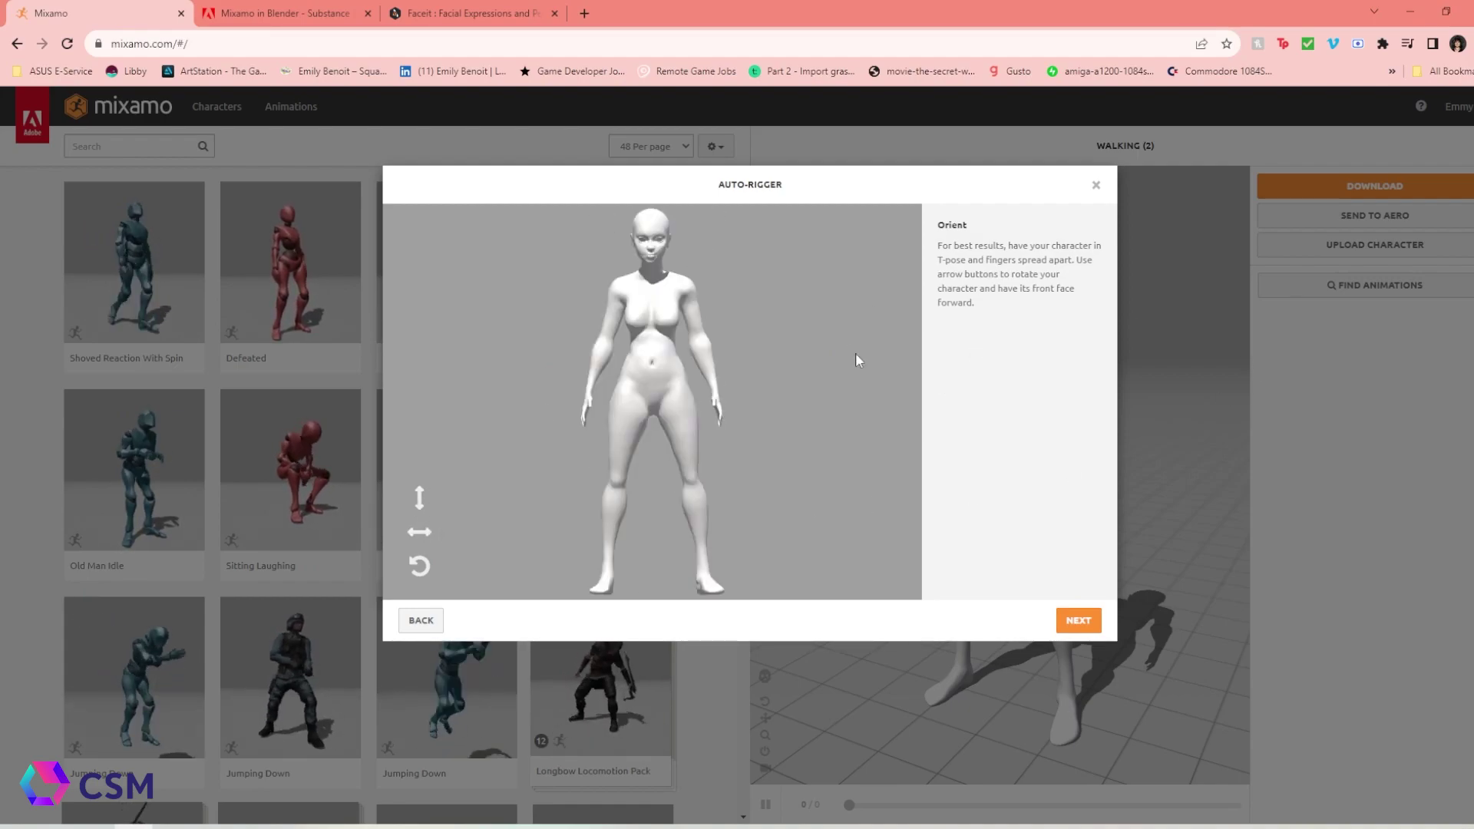
# Step: Accept the character's orientation, choose Standard Skeleton (65) as the skeleton LOD, and turn off symmetry for the markers
pyautogui.click(1078, 620)
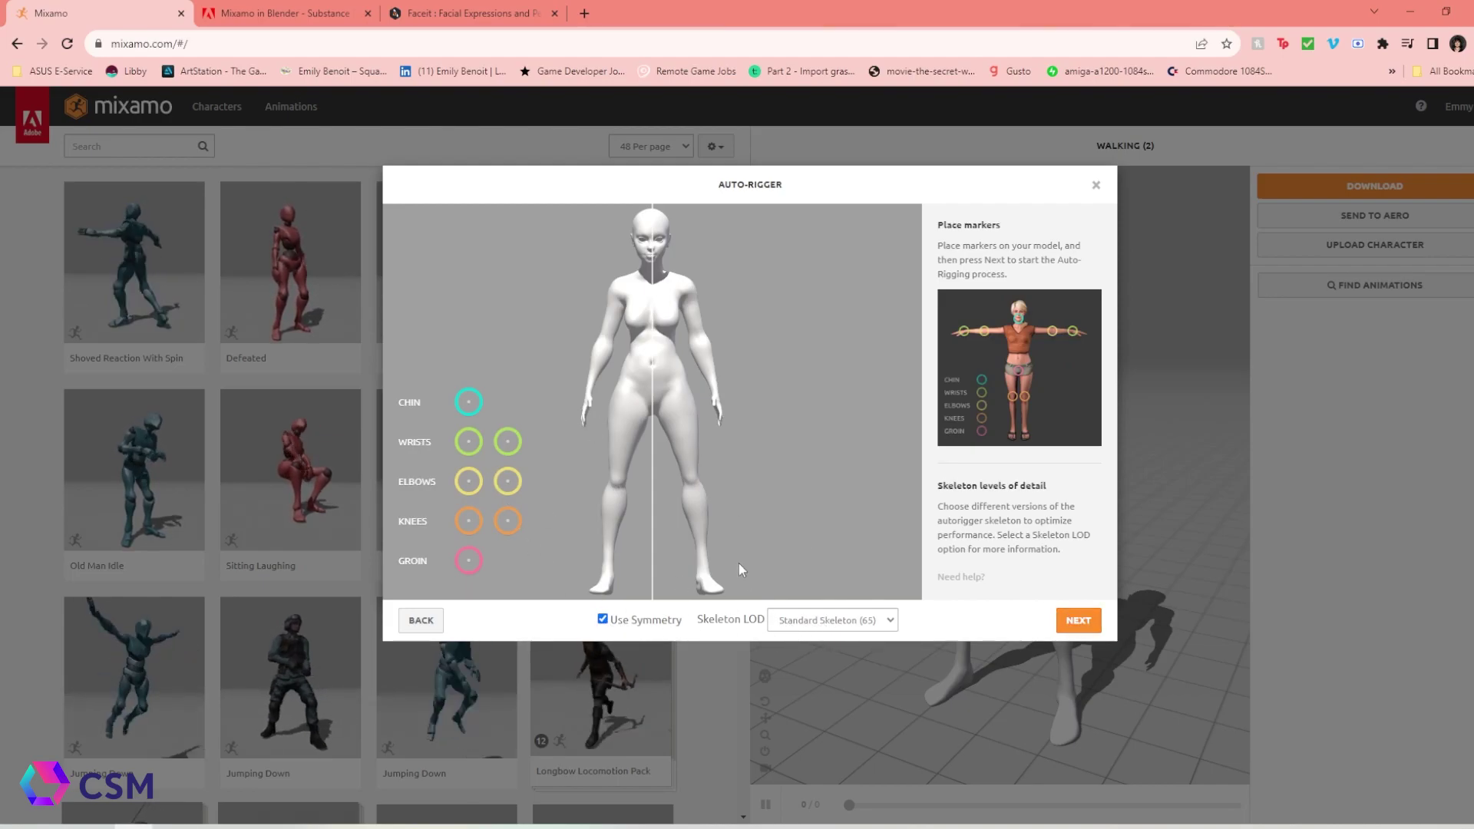
pyautogui.click(832, 620)
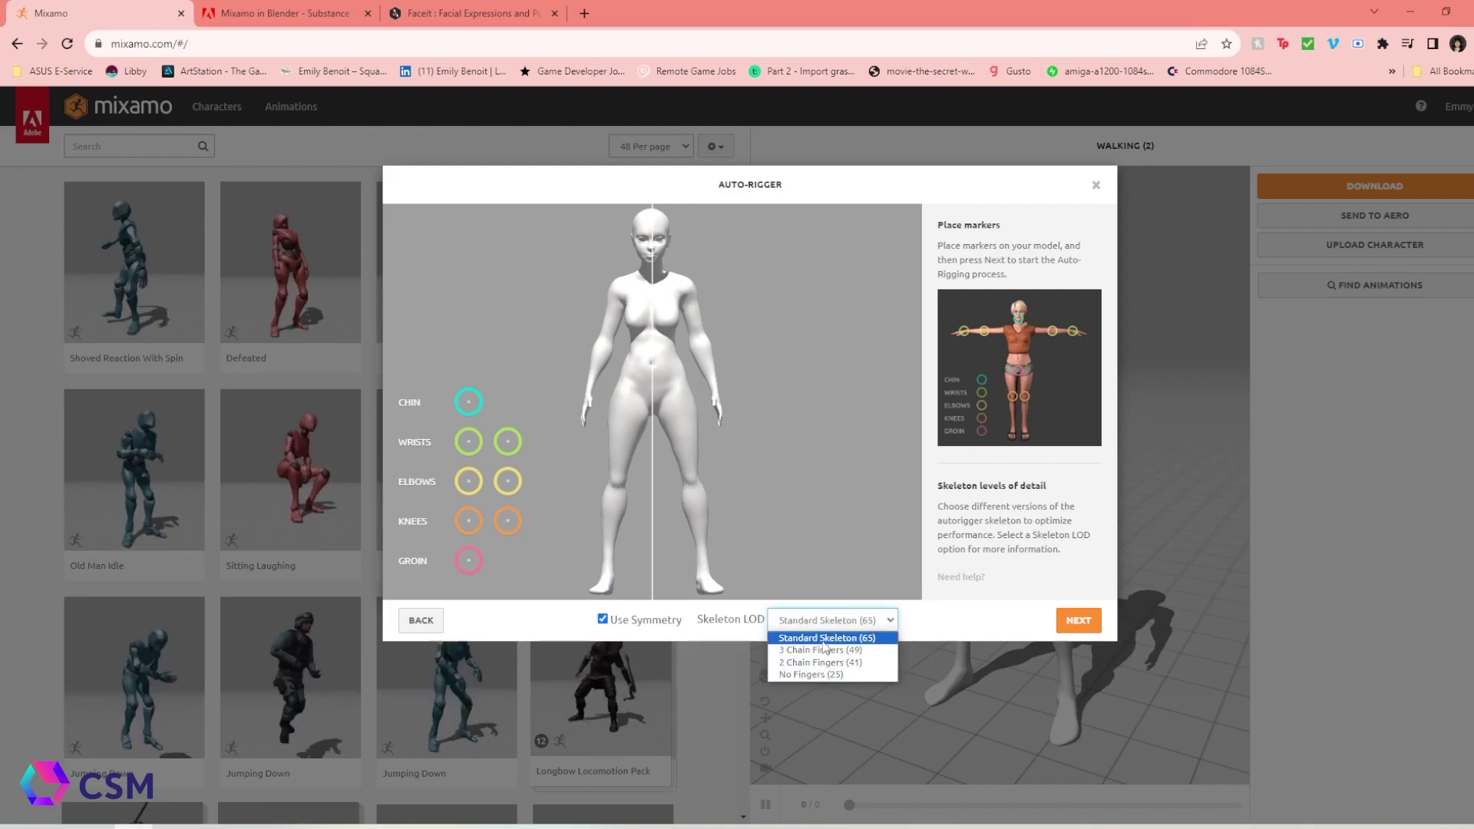
pyautogui.click(822, 638)
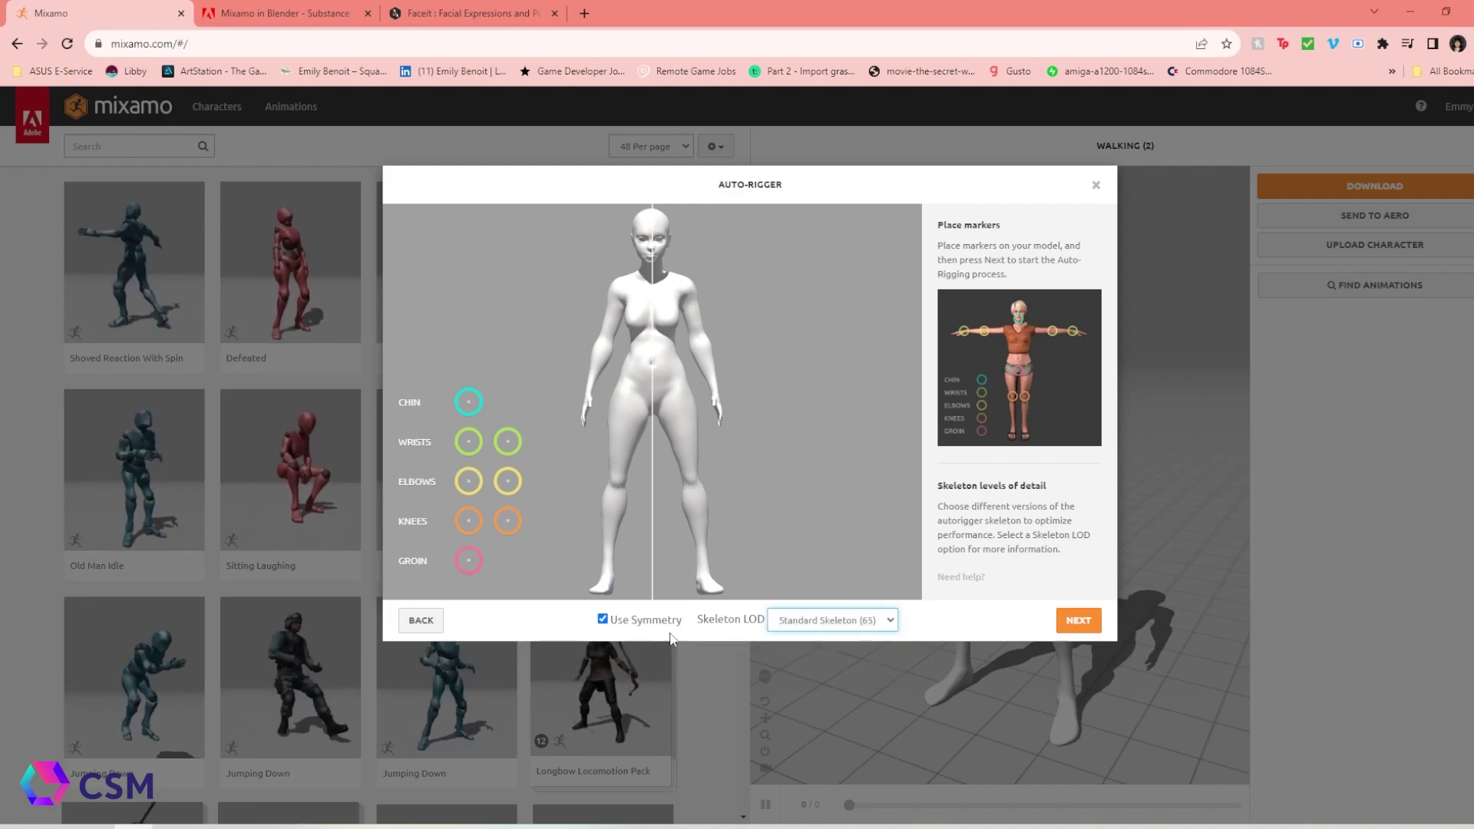
pyautogui.click(604, 621)
# Step: Place the chin marker on the character's chin and the two wrist markers on its wrists
pyautogui.moveTo(473, 415)
pyautogui.mouseDown()
pyautogui.moveTo(724, 240)
pyautogui.moveTo(645, 232)
pyautogui.moveTo(652, 263)
pyautogui.mouseUp()
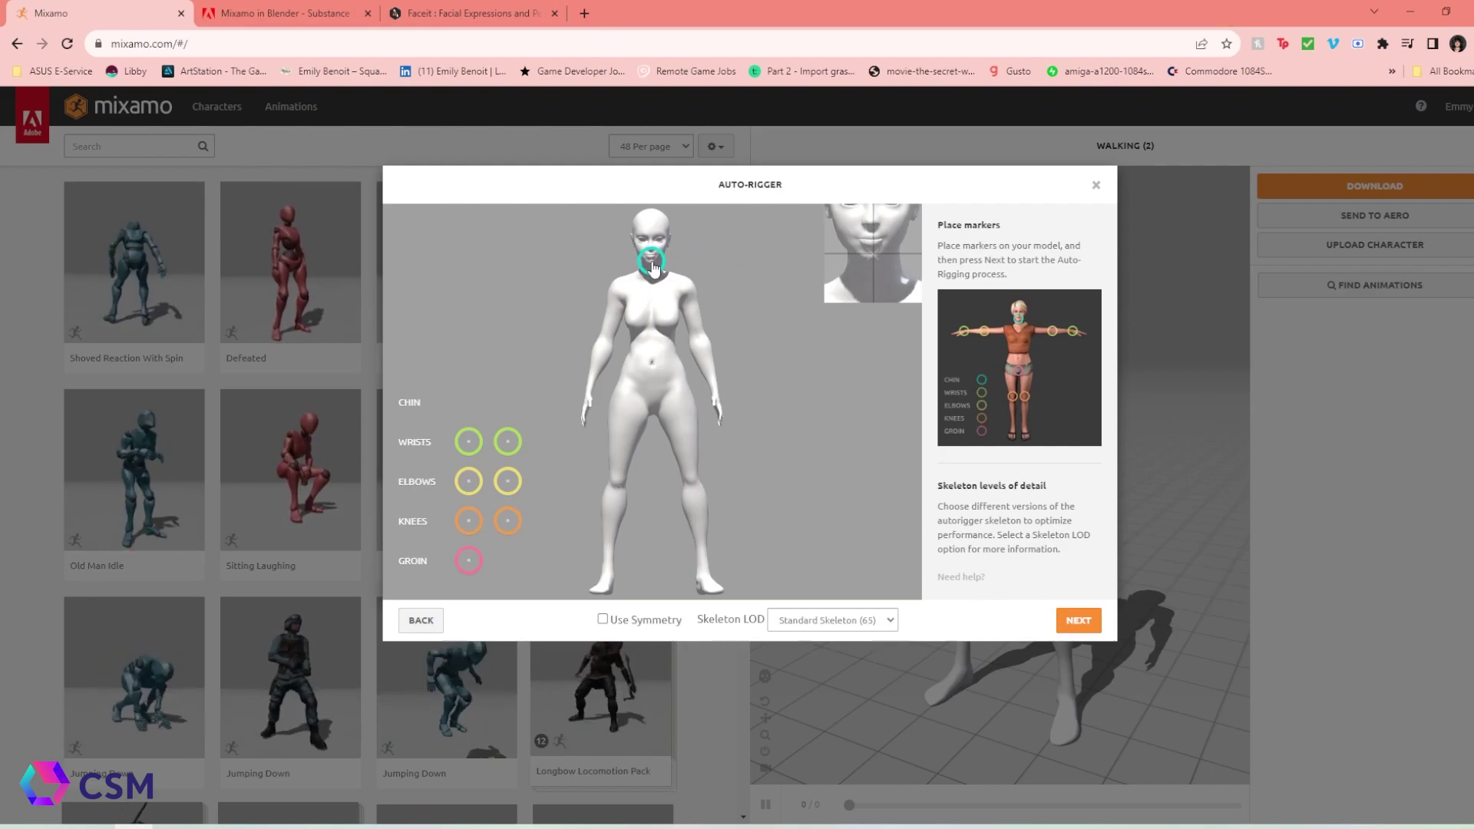
pyautogui.moveTo(659, 278)
pyautogui.mouseDown()
pyautogui.moveTo(655, 254)
pyautogui.moveTo(653, 266)
pyautogui.mouseUp()
pyautogui.moveTo(469, 443); pyautogui.dragTo(569, 407)
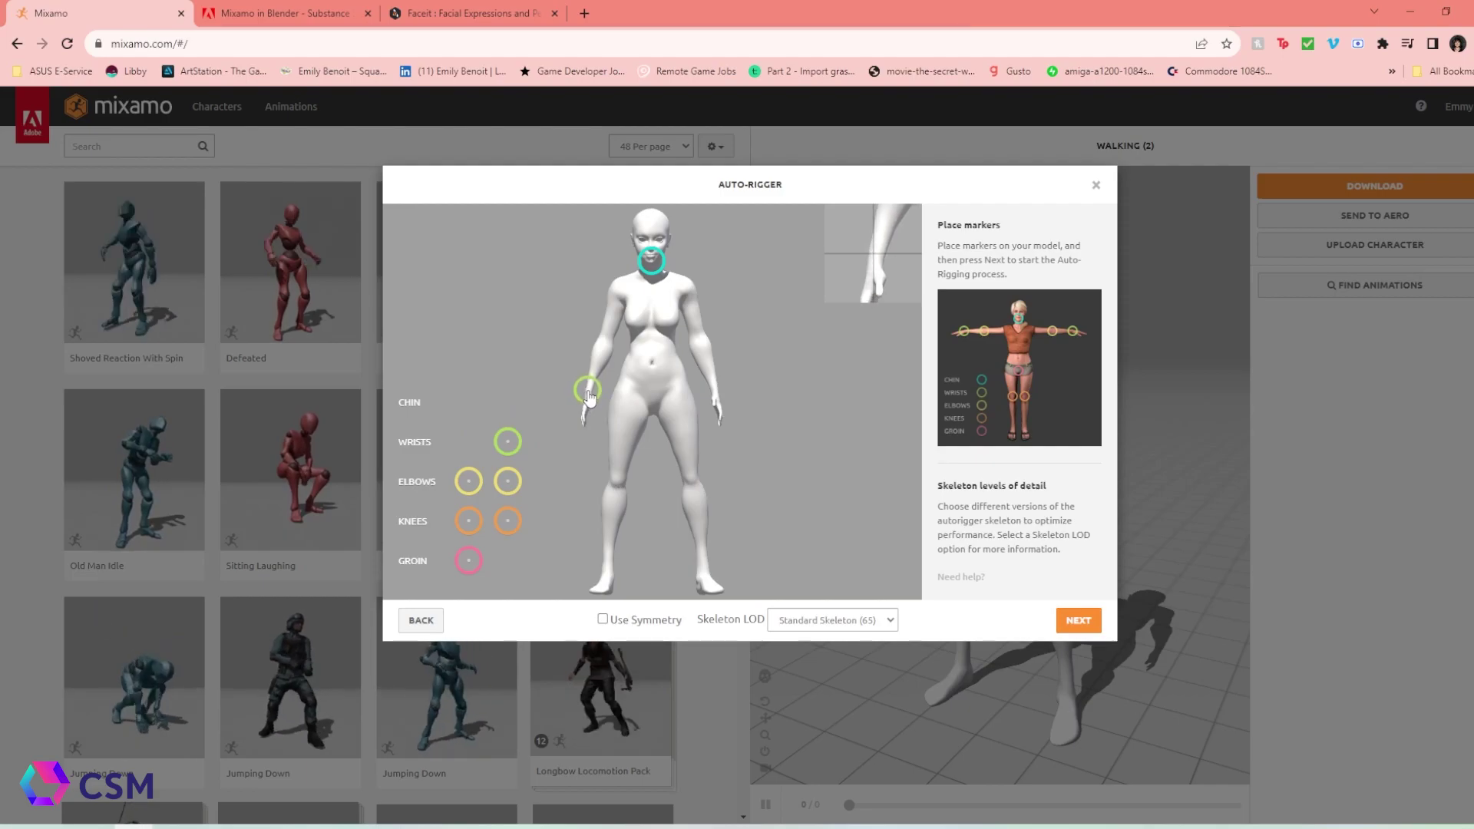
pyautogui.moveTo(508, 442); pyautogui.dragTo(594, 414)
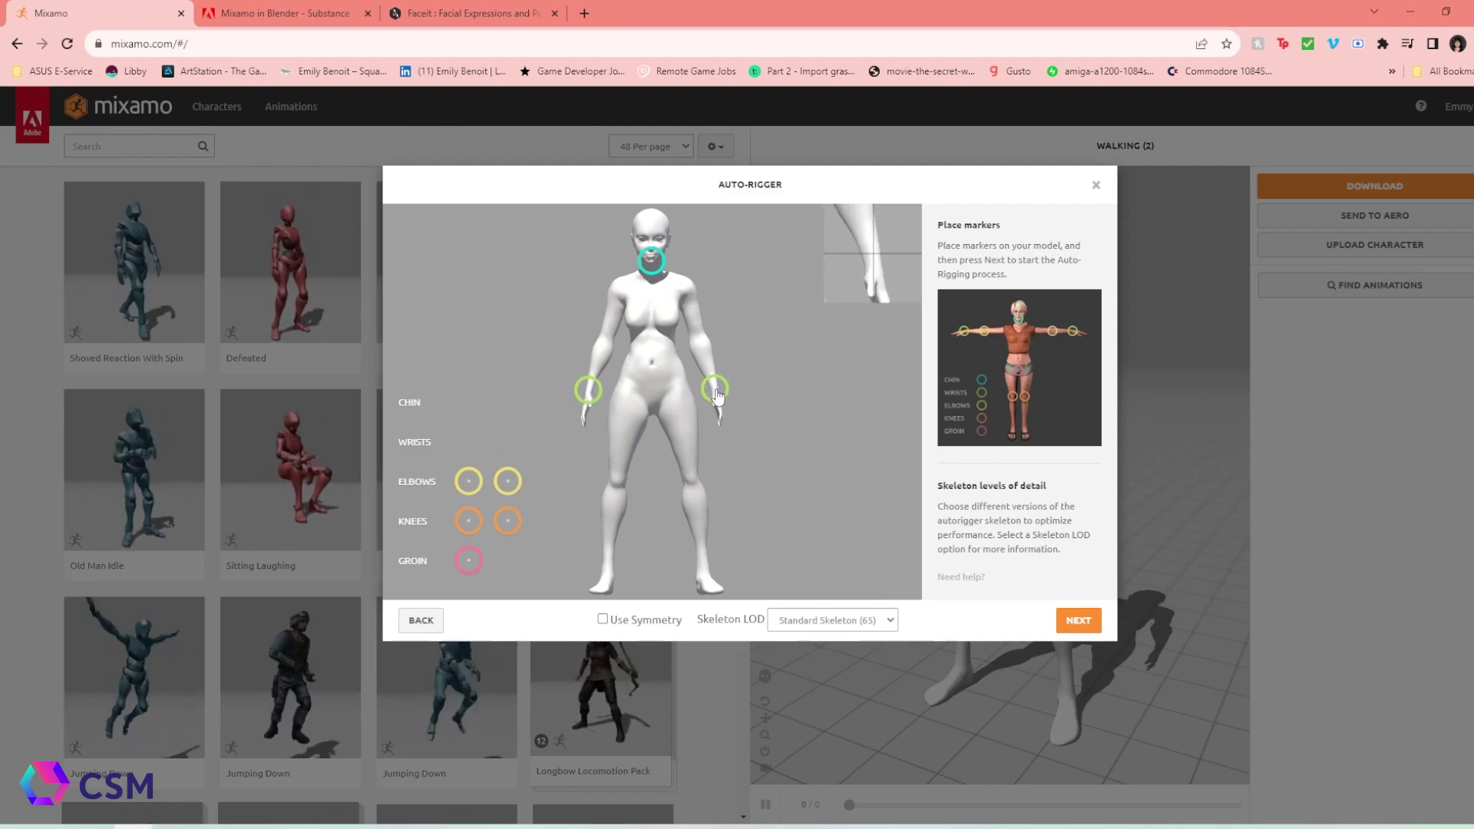
# Step: Place the remaining markers on the character's elbows, knees and groin
pyautogui.moveTo(469, 482); pyautogui.dragTo(608, 351)
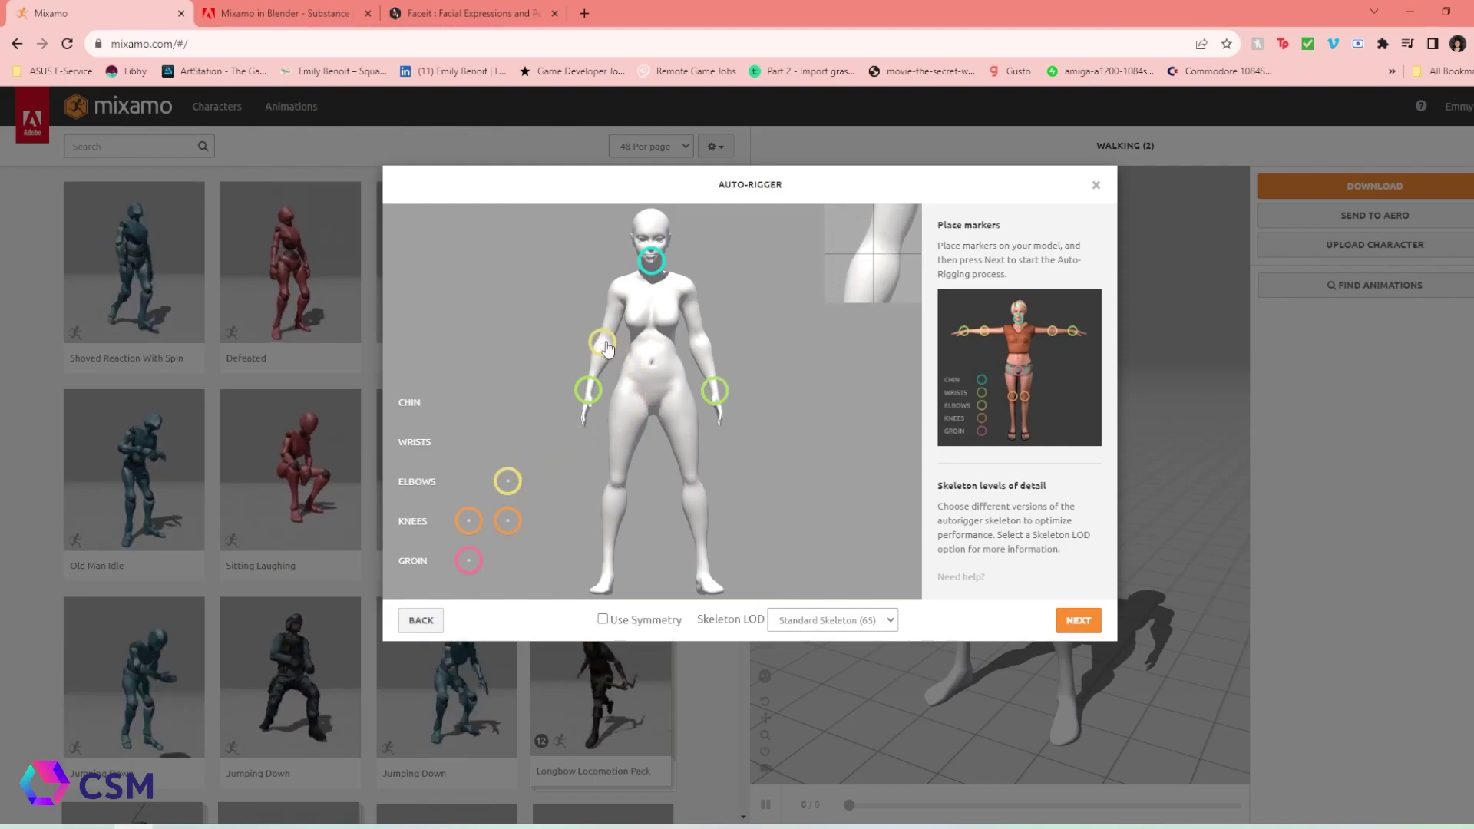
pyautogui.moveTo(508, 482); pyautogui.dragTo(703, 343)
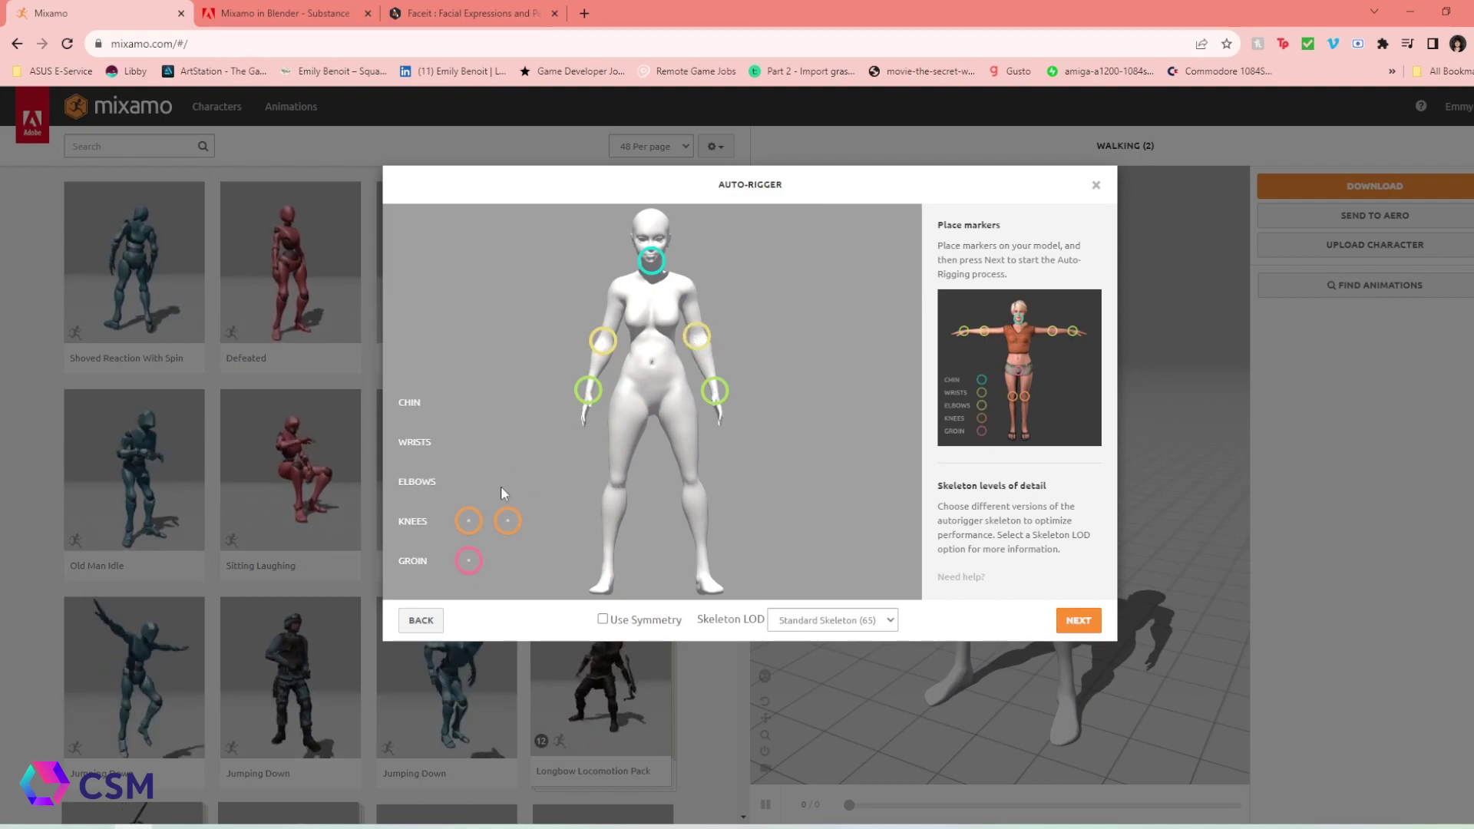
pyautogui.moveTo(469, 523); pyautogui.dragTo(618, 486)
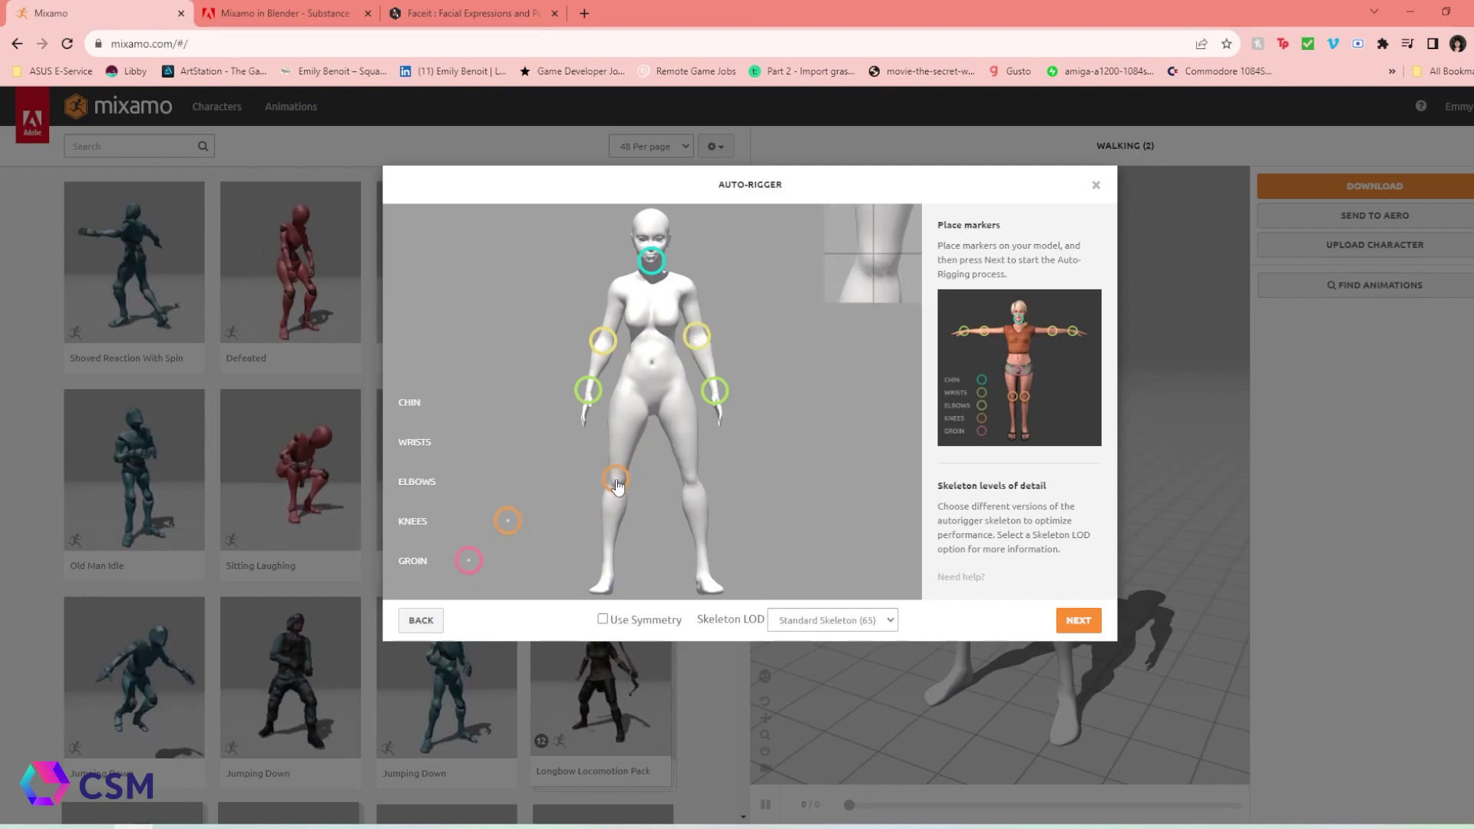
pyautogui.moveTo(508, 520); pyautogui.dragTo(695, 484)
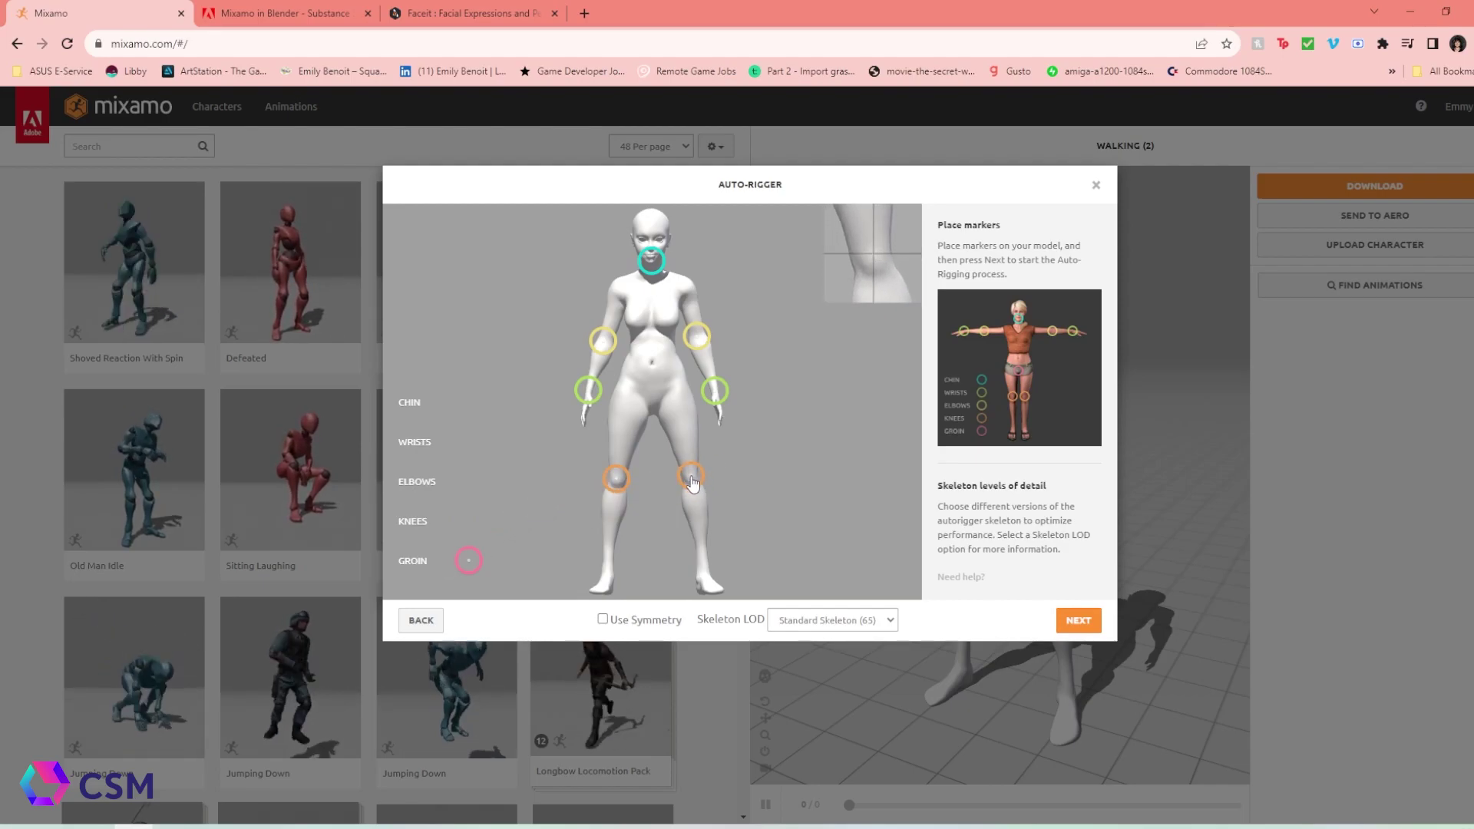
pyautogui.moveTo(468, 560)
pyautogui.mouseDown()
pyautogui.moveTo(660, 426)
pyautogui.moveTo(653, 415)
pyautogui.mouseUp()
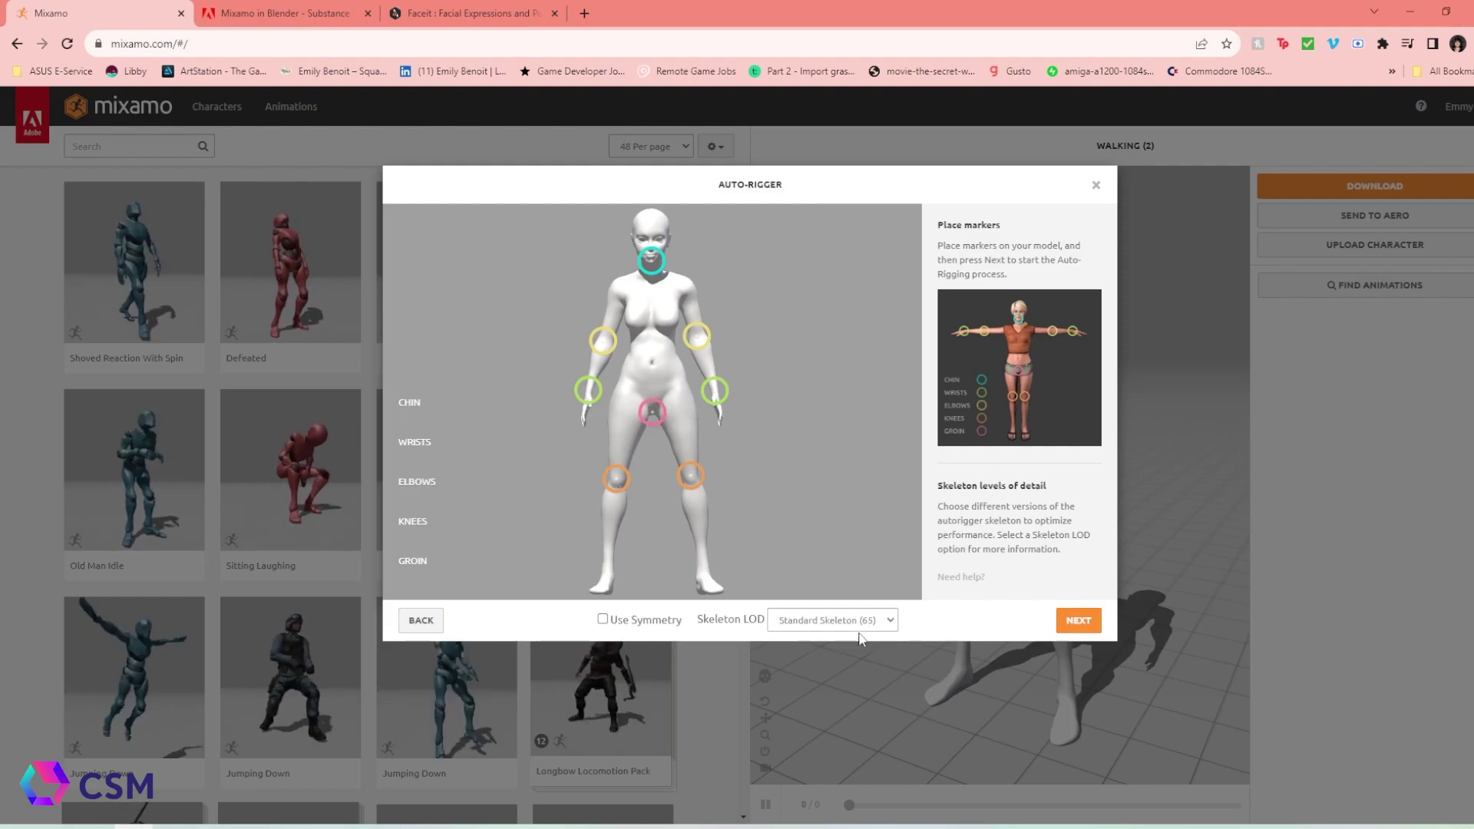
# Step: Run the auto-rigging, accept the rigged result, and proceed with it as the new character
pyautogui.click(1080, 626)
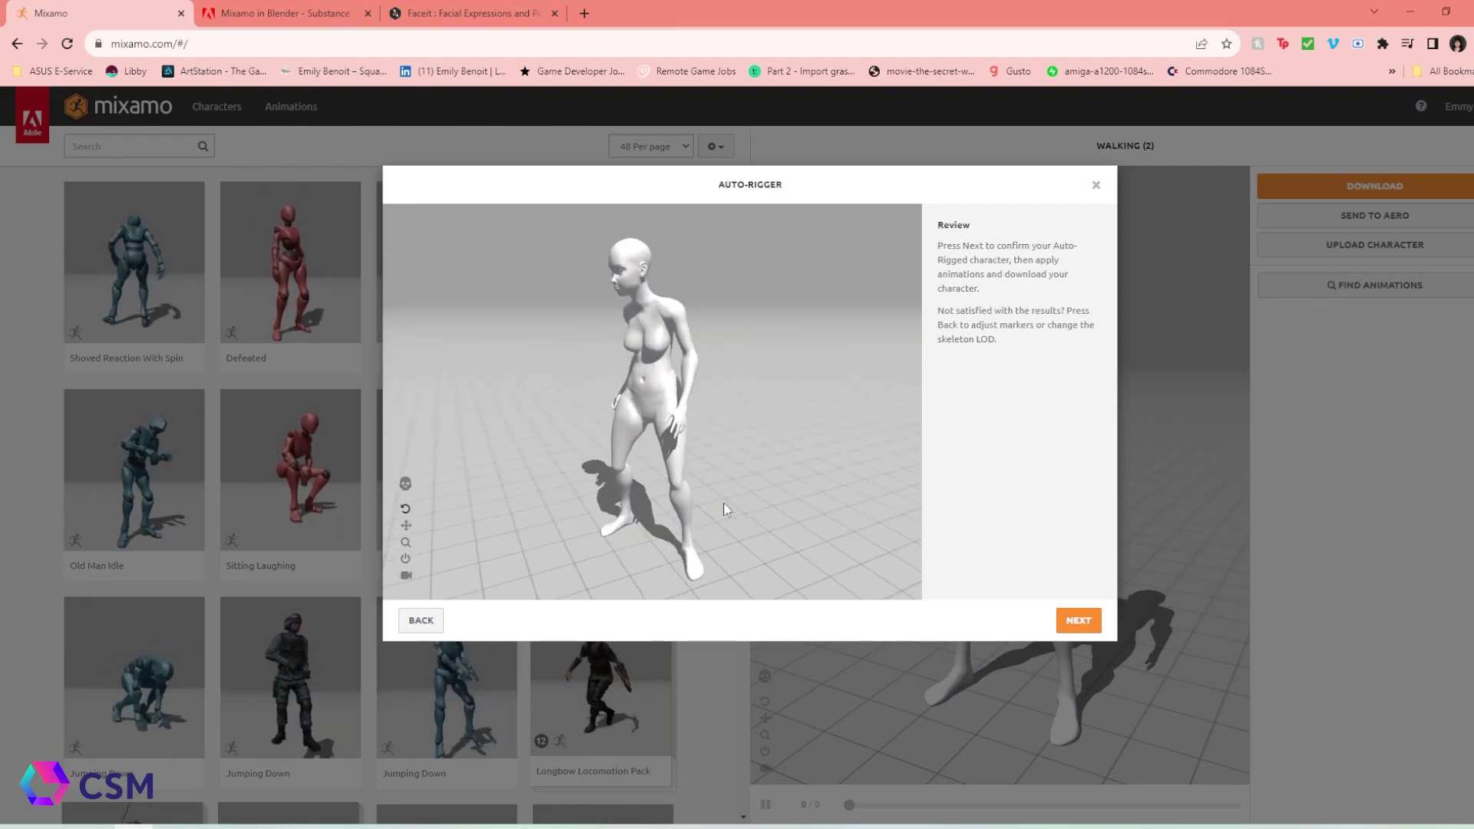
pyautogui.click(1077, 618)
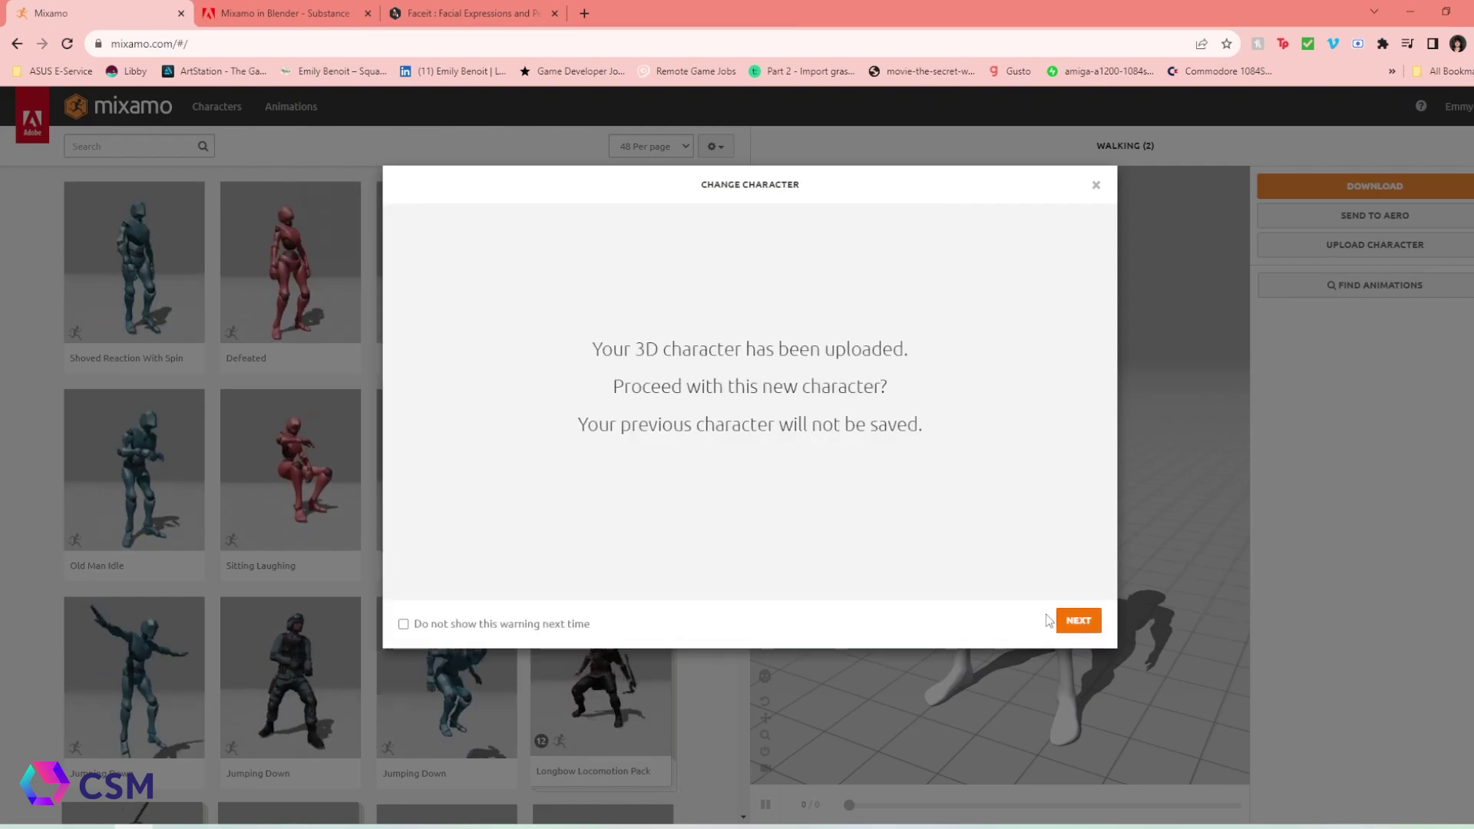
pyautogui.click(1075, 622)
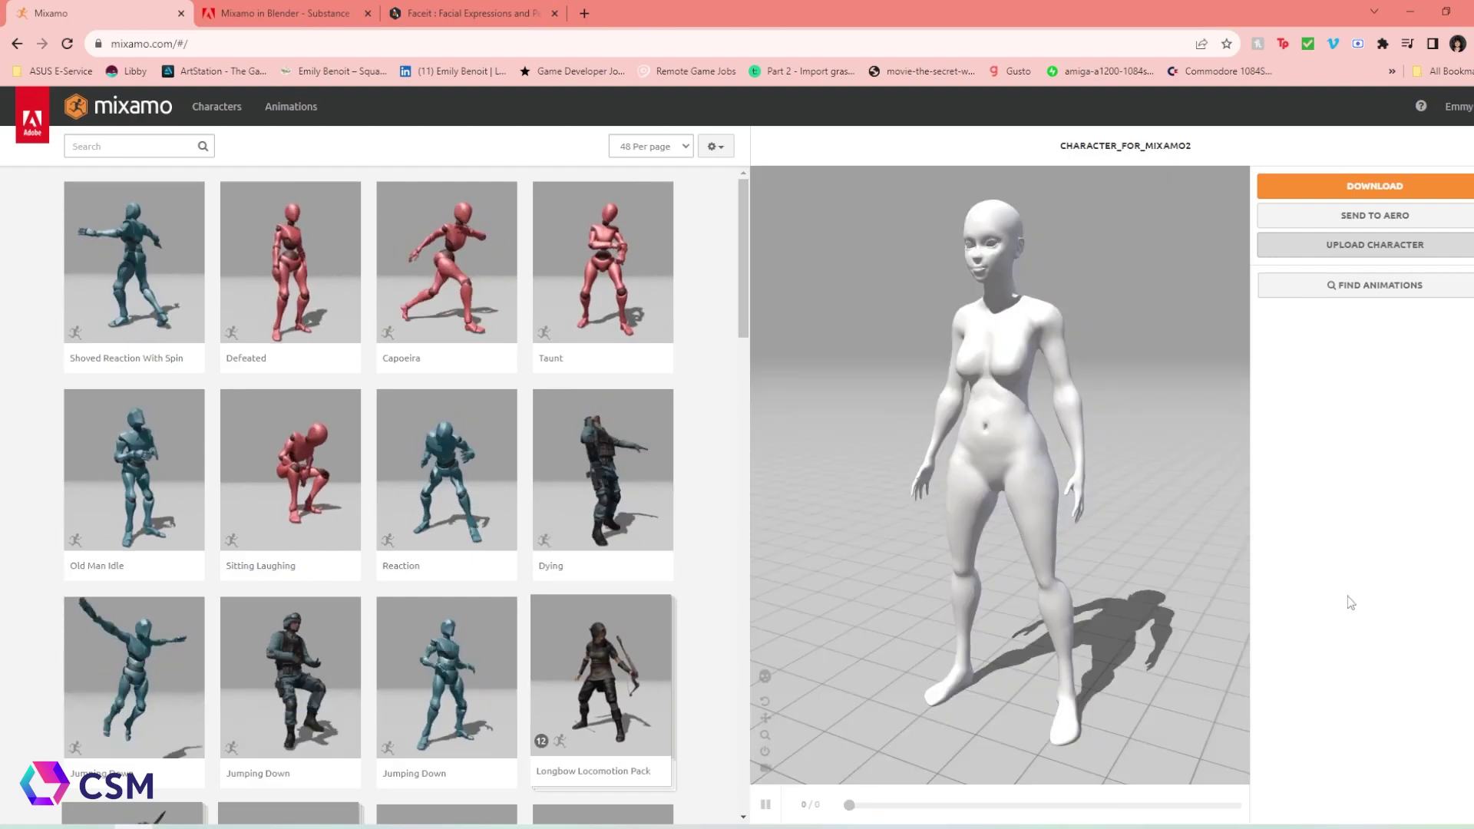
# Step: Browse the available animations and search the library for "walking"
pyautogui.scroll(-9, 522, 261)
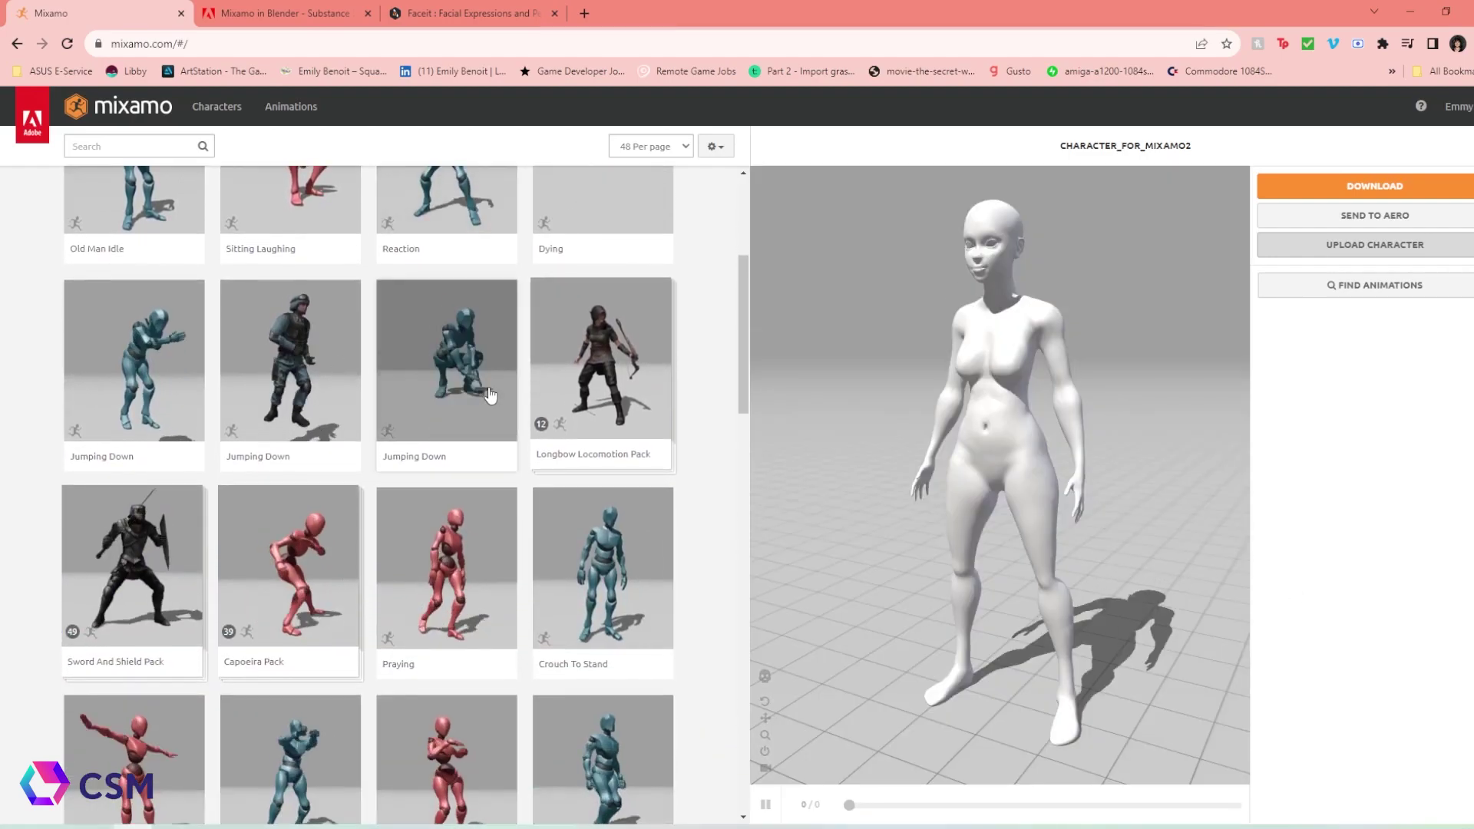
pyautogui.scroll(-3, 493, 420)
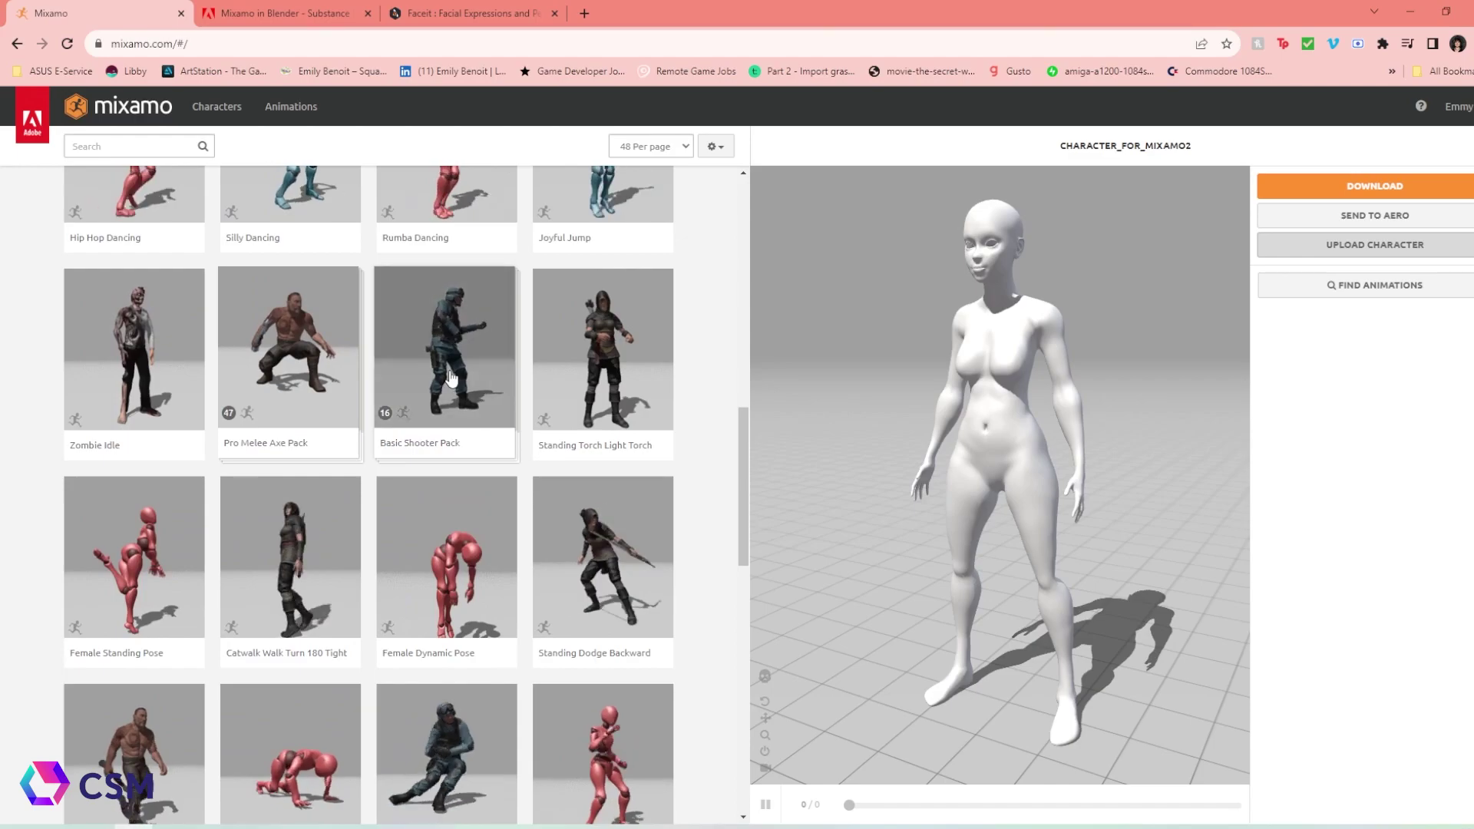
pyautogui.scroll(12, 503, 391)
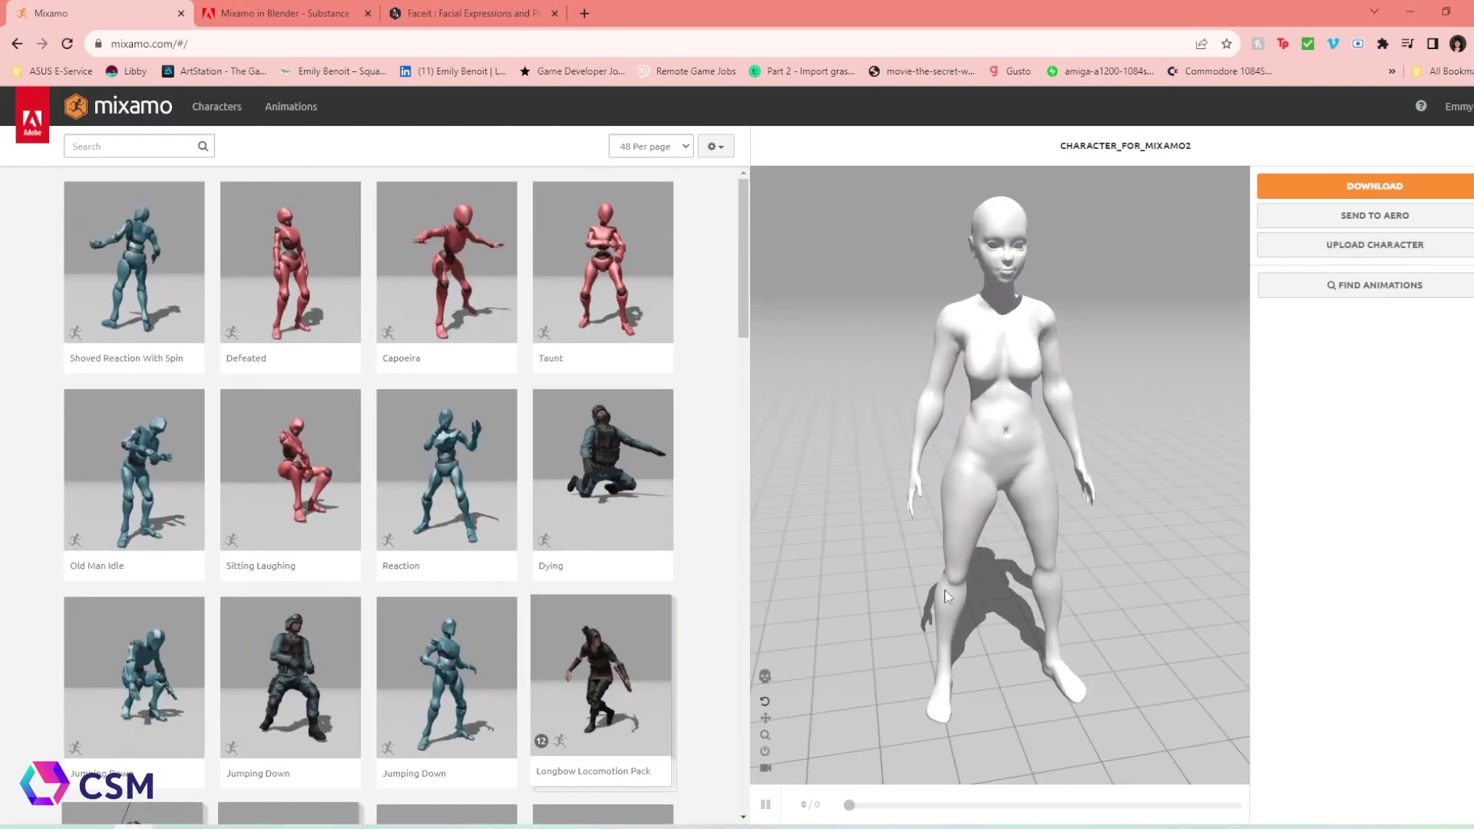
pyautogui.click(157, 146)
pyautogui.write('w')
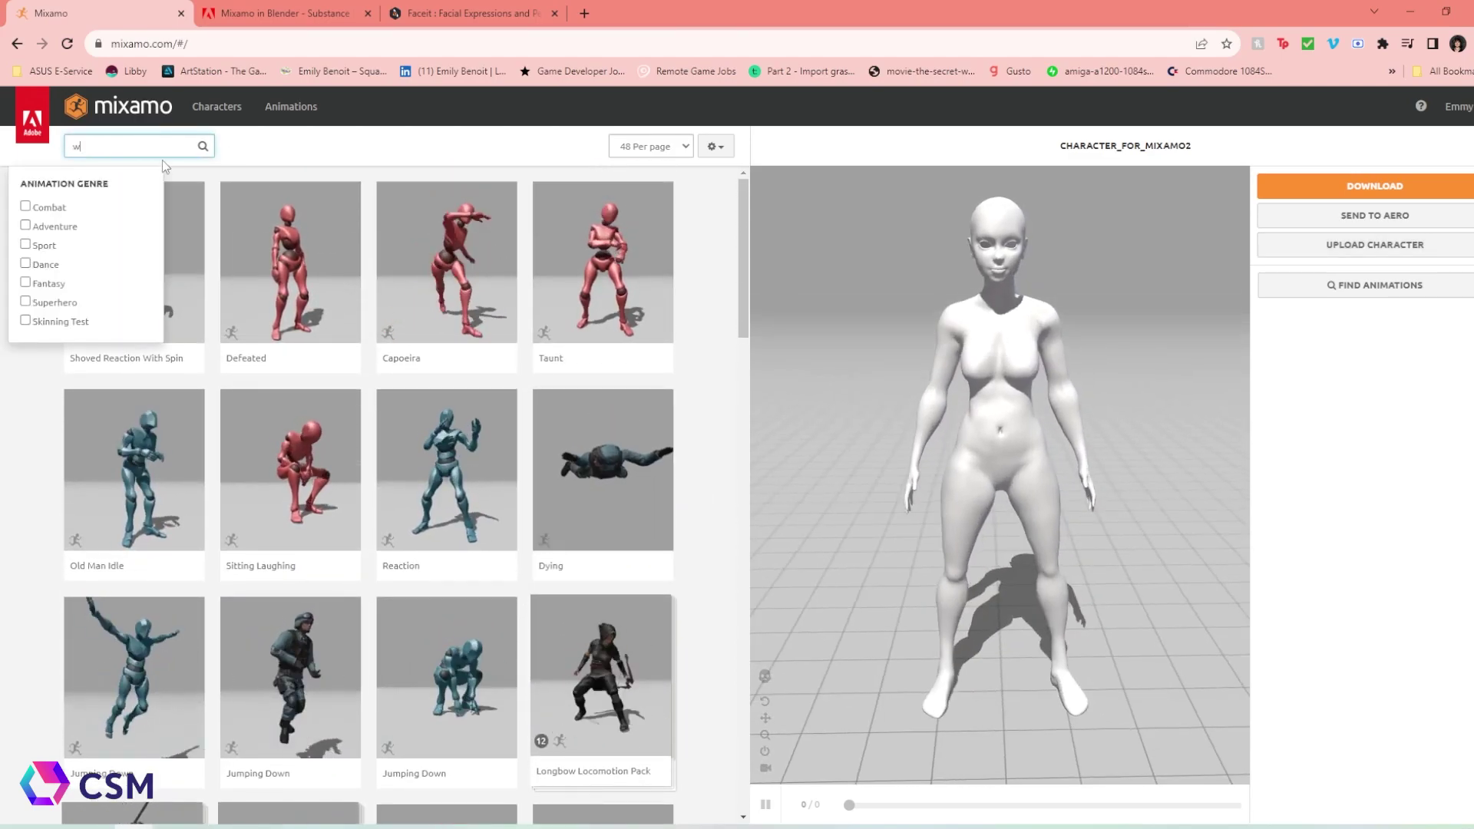
pyautogui.write('alking')
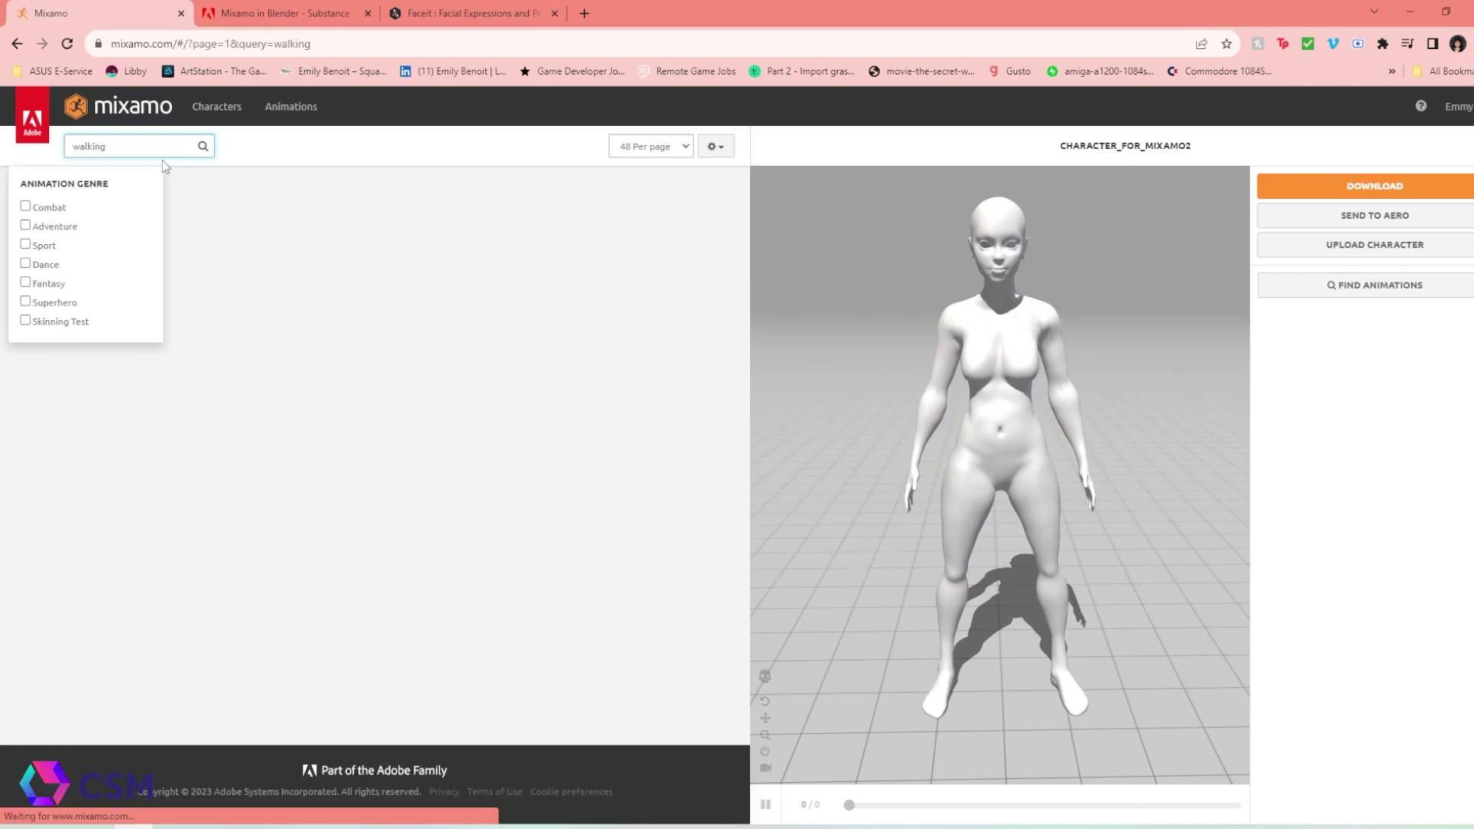
pyautogui.click(703, 439)
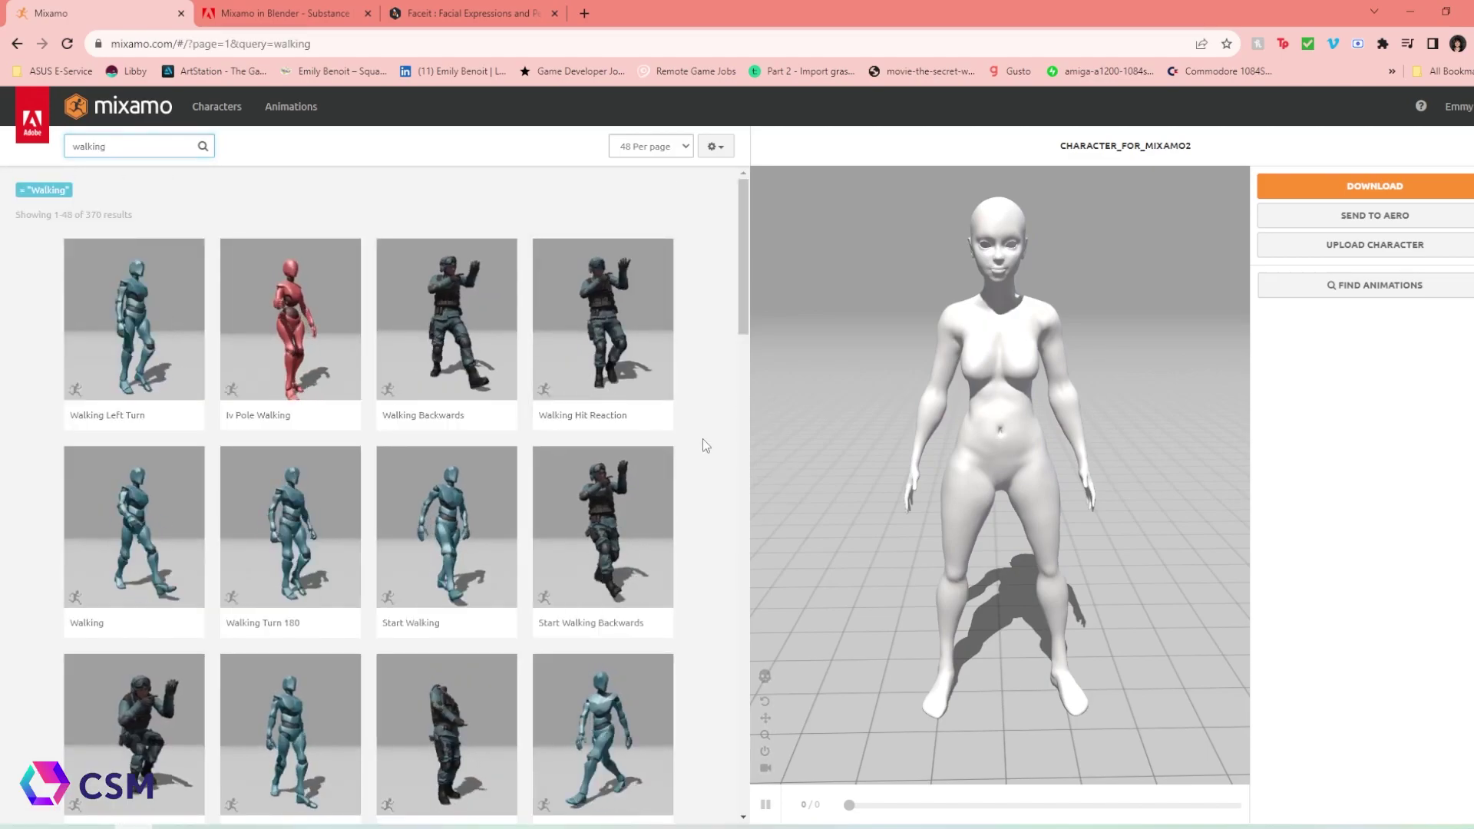
# Step: Find the Walking animation with the red figure in the row below Crouched Walking, beside Mutant Walking's column, and apply it to the character
pyautogui.scroll(-6, 695, 461)
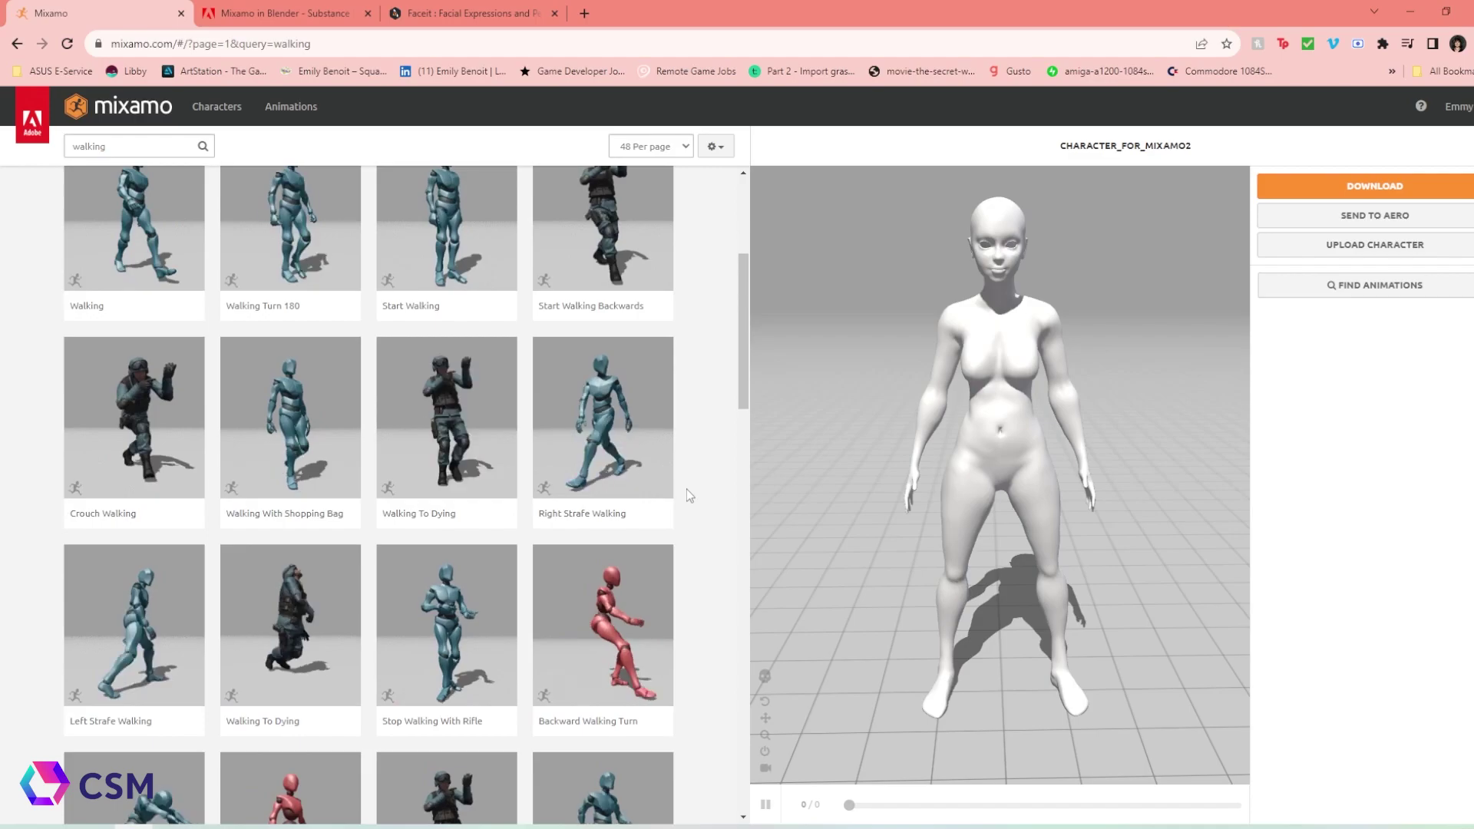
pyautogui.scroll(-2, 688, 499)
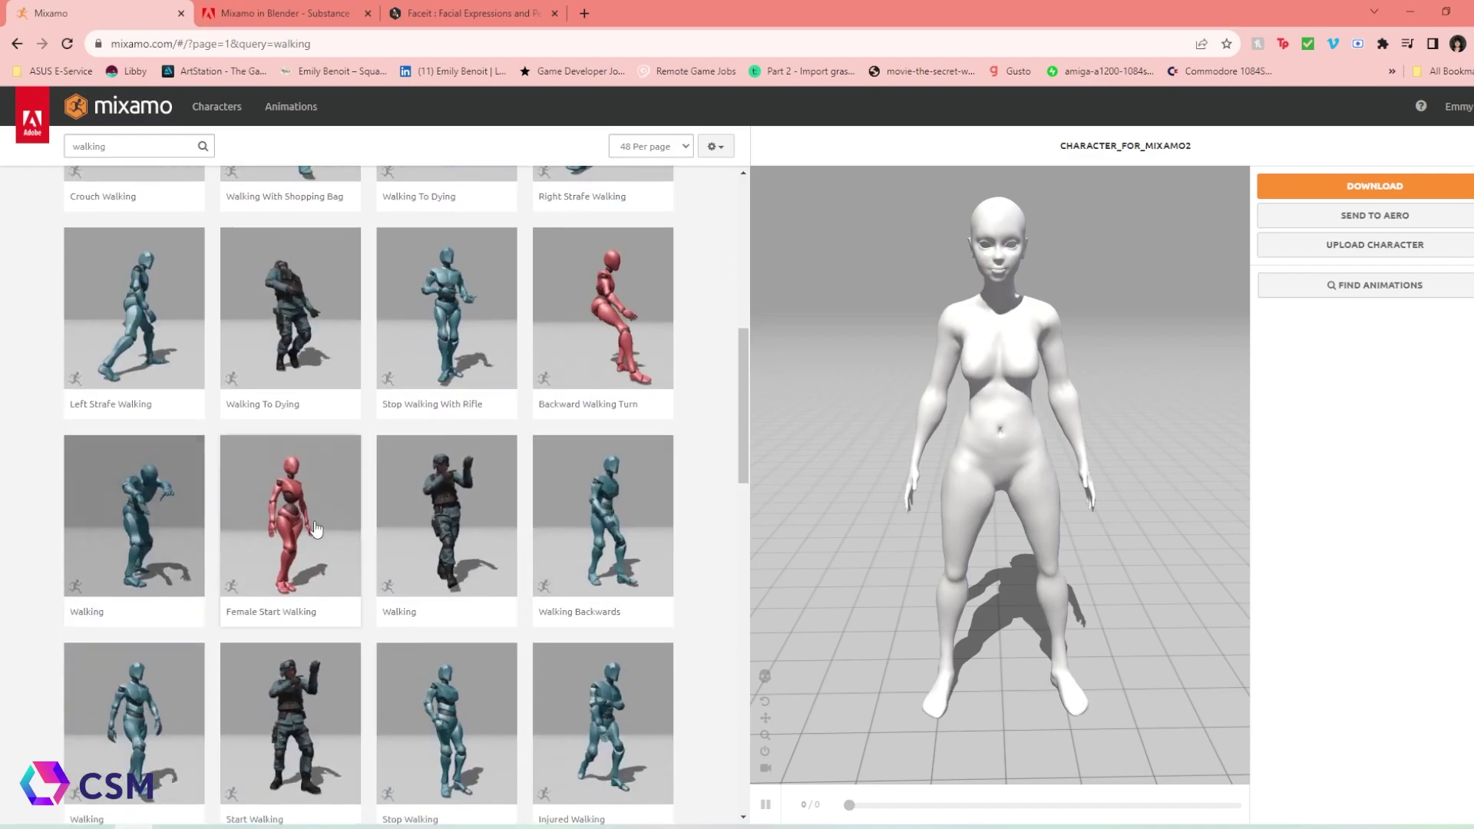
pyautogui.scroll(-2, 343, 532)
pyautogui.scroll(-3, 344, 531)
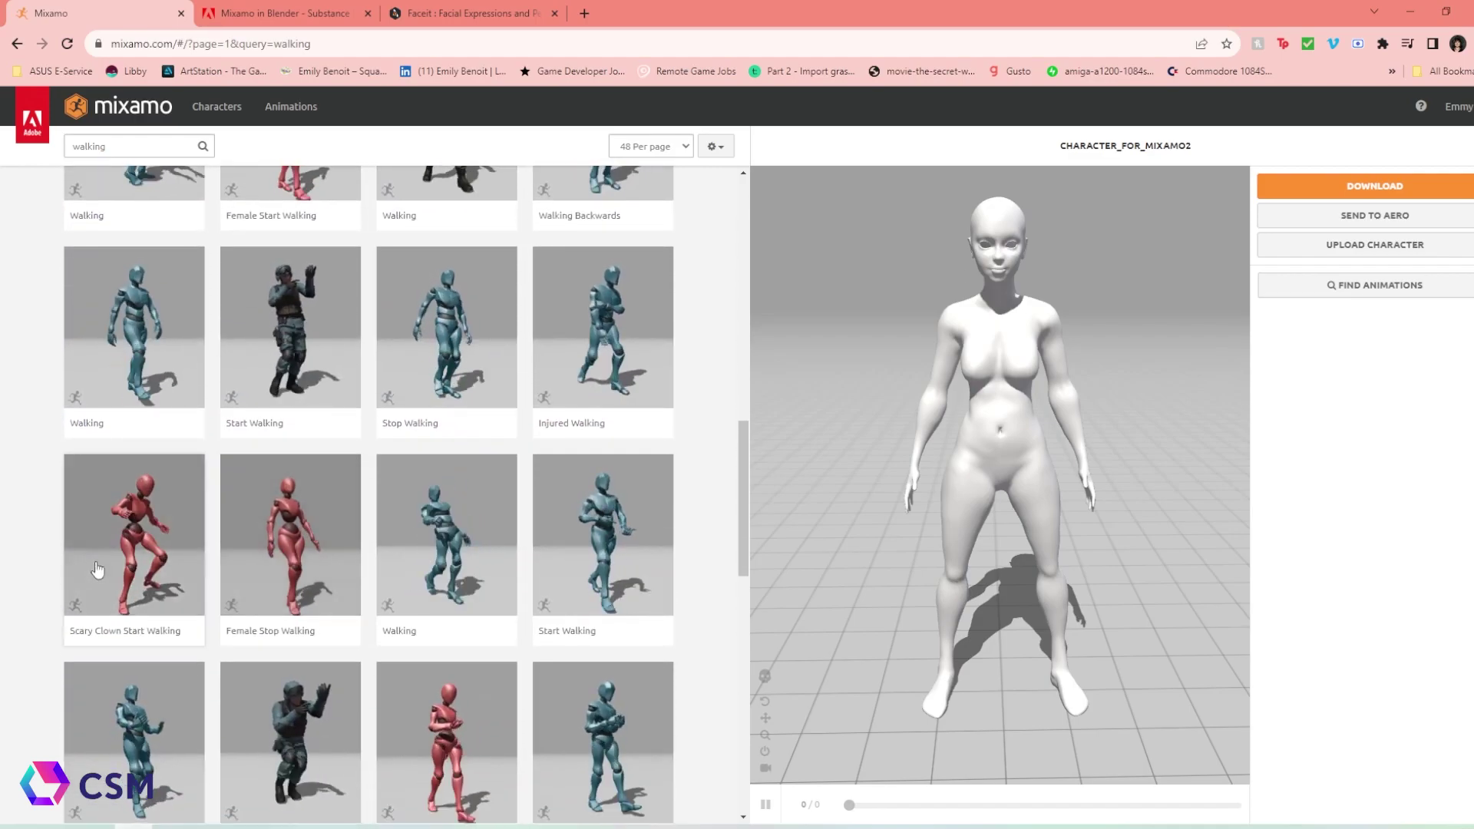
pyautogui.scroll(-8, 331, 537)
pyautogui.click(603, 499)
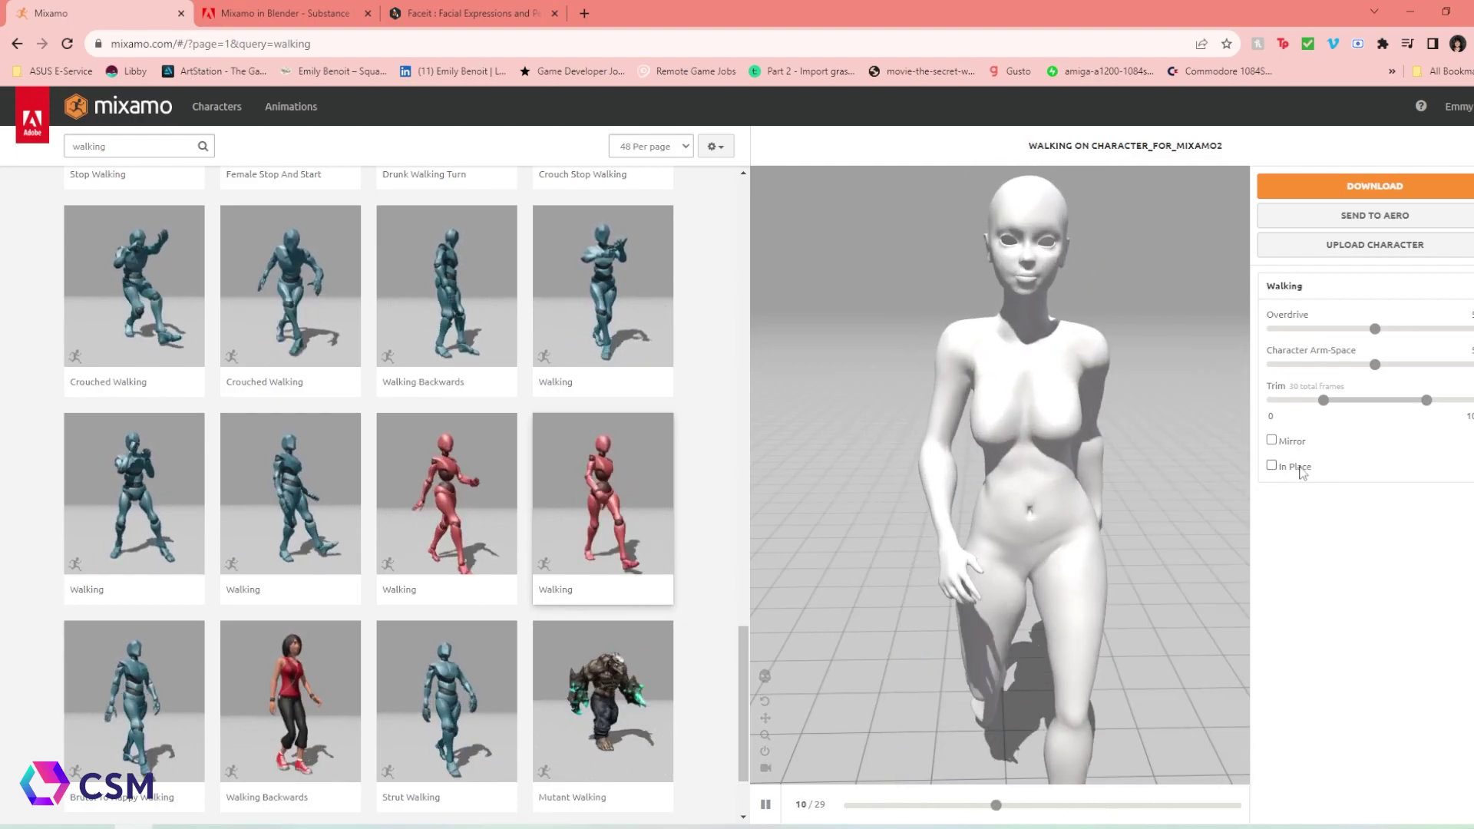
# Step: Make the Walking animation play in place, slightly lower its Overdrive, and slightly increase the Character Arm-Space
pyautogui.click(1295, 470)
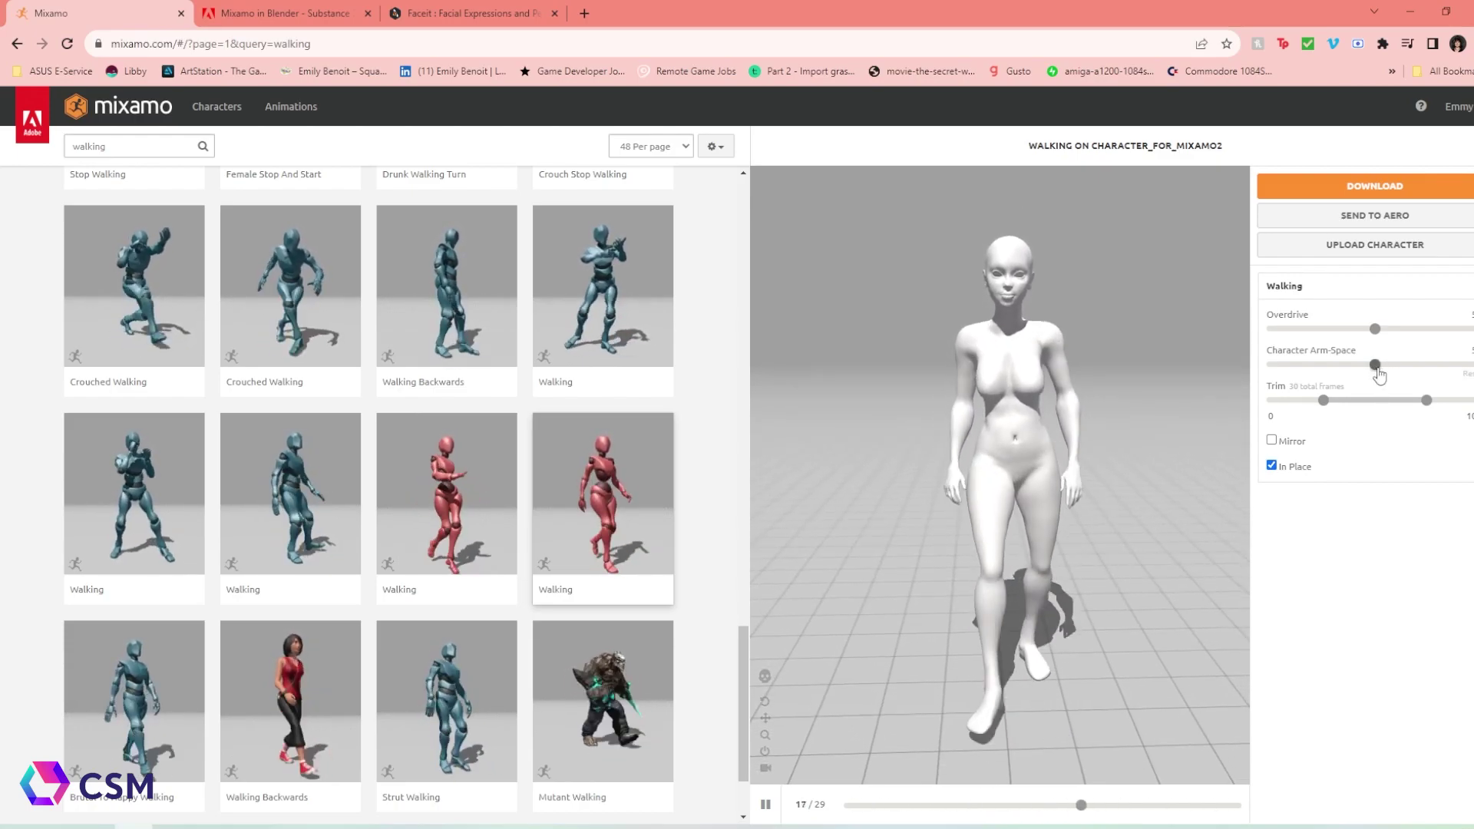
pyautogui.moveTo(1375, 329); pyautogui.dragTo(1358, 330)
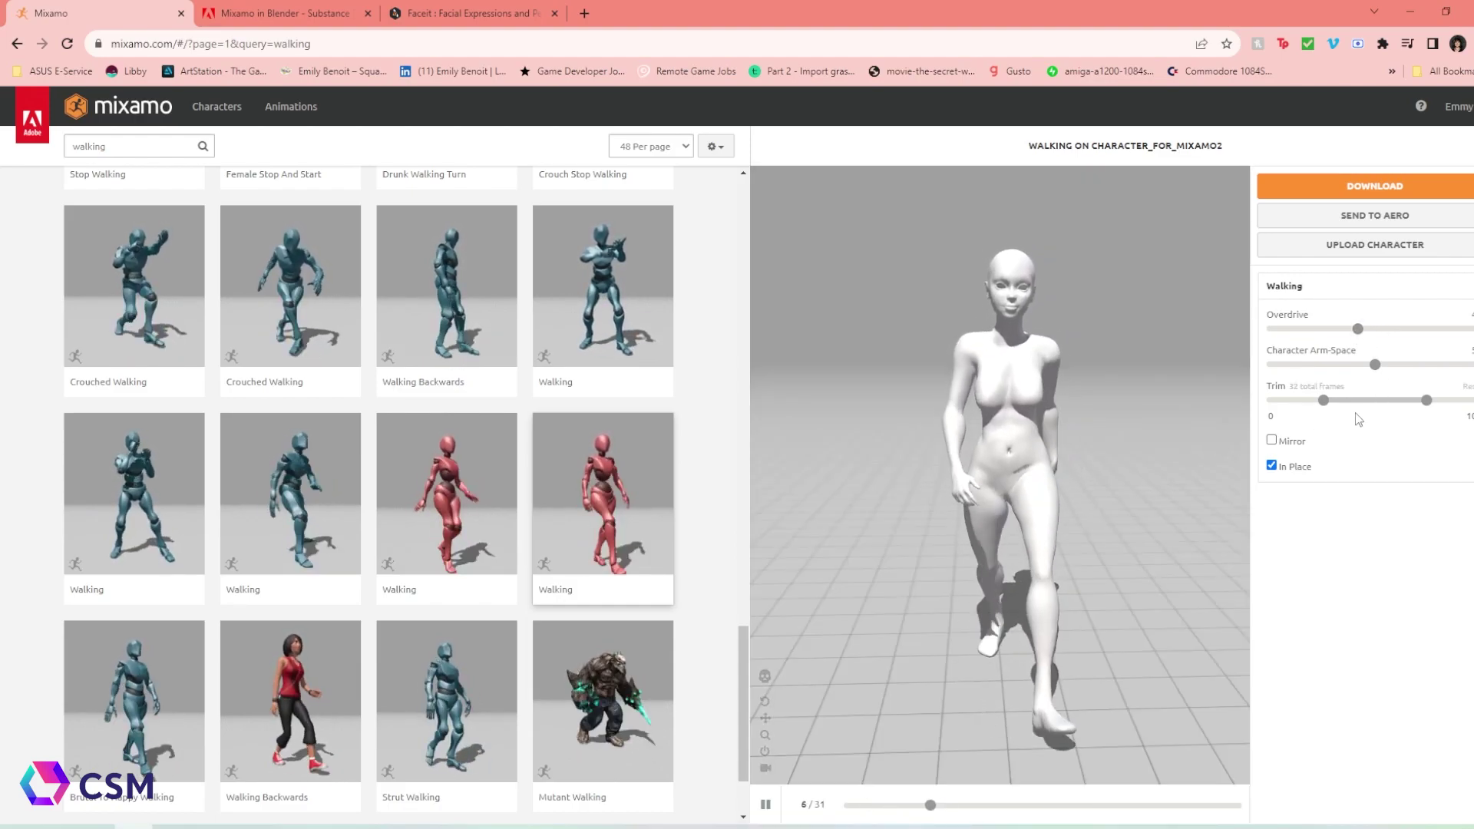
pyautogui.moveTo(1378, 368); pyautogui.dragTo(1392, 369)
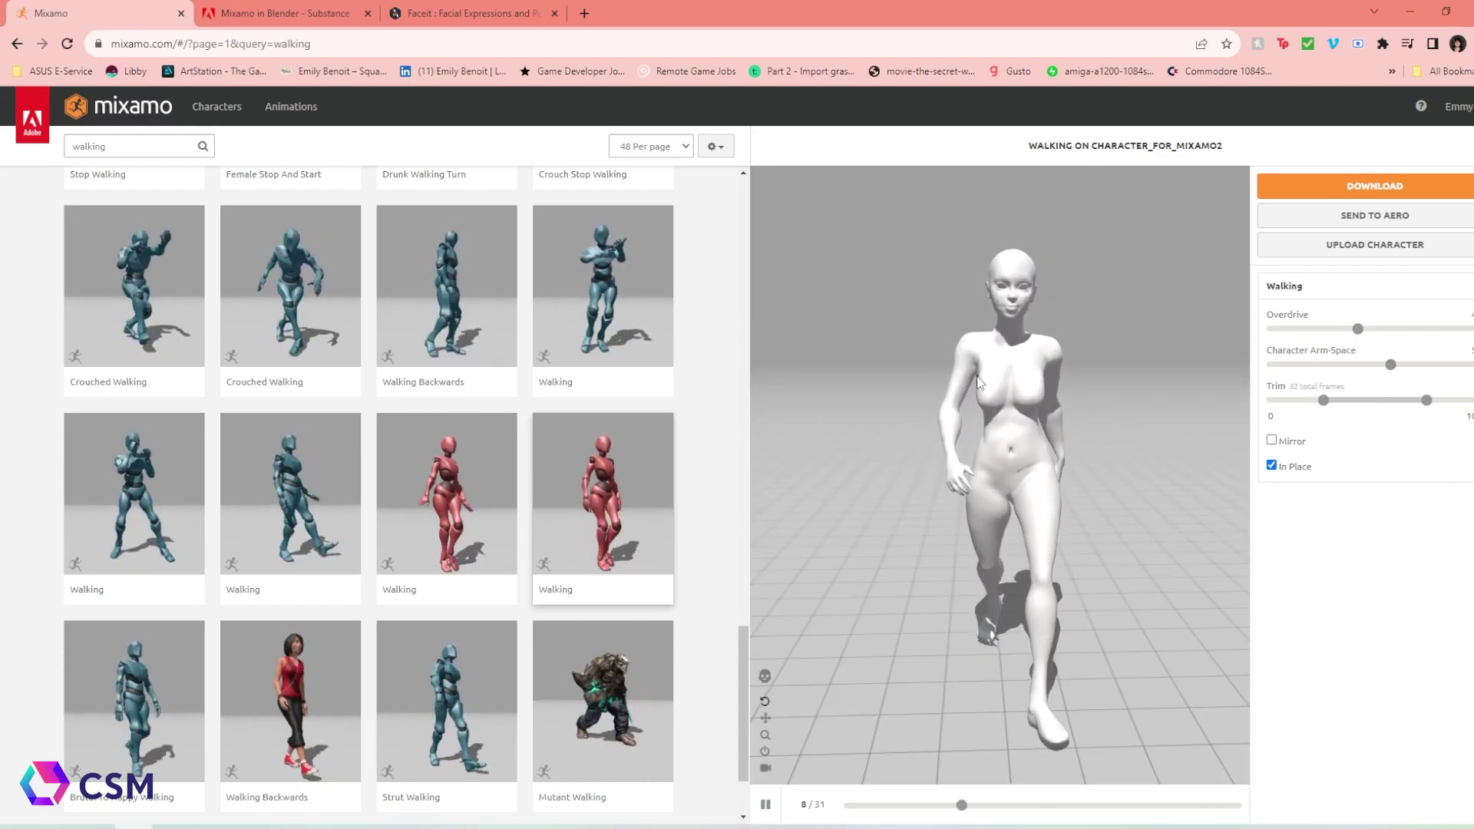
# Step: Check the walk from another angle and download it as FBX Binary with skin, 30 frames per second and no keyframe reduction
pyautogui.moveTo(1109, 471); pyautogui.dragTo(1152, 444)
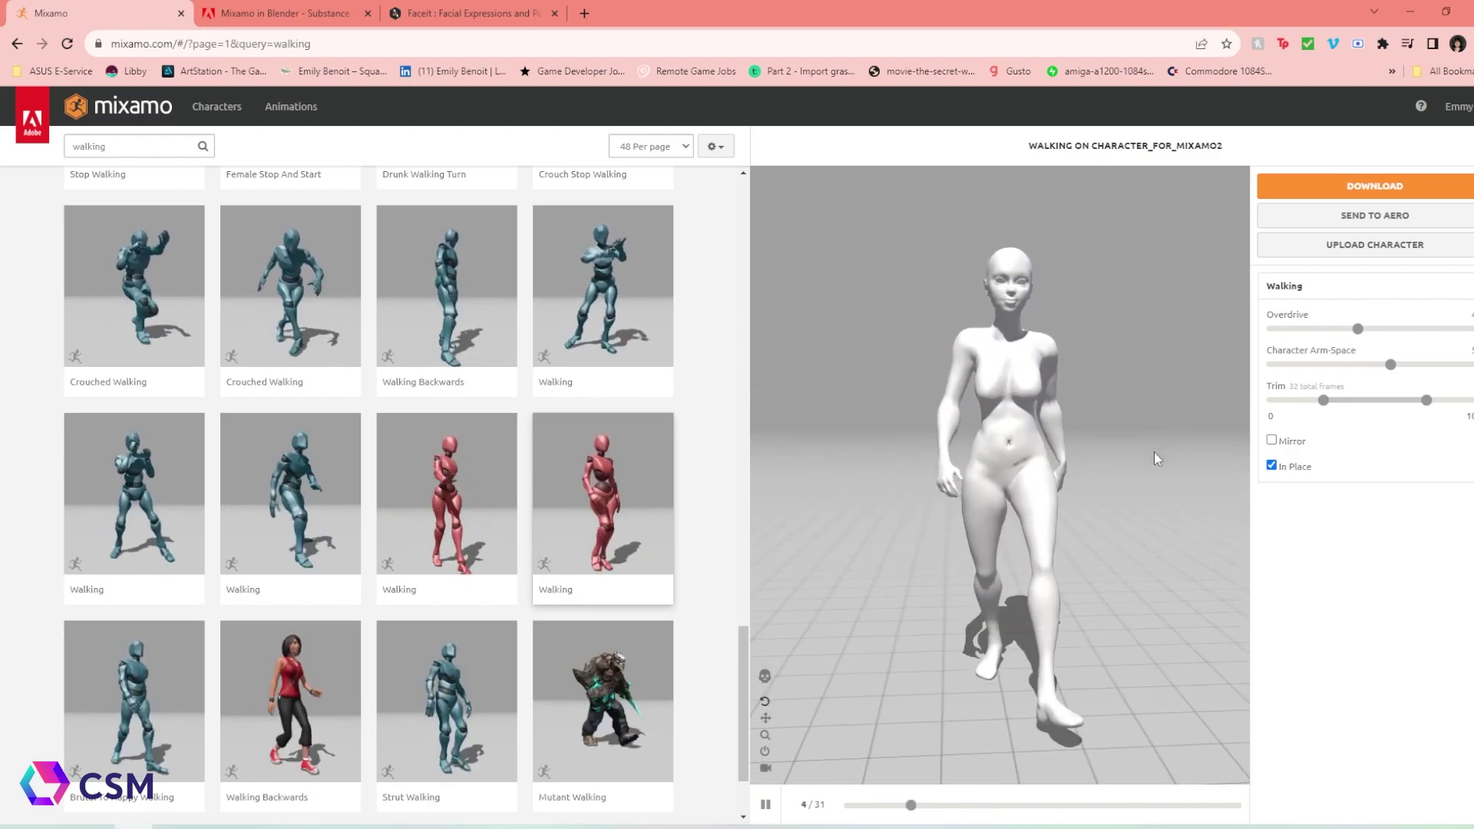
pyautogui.moveTo(1154, 453); pyautogui.dragTo(1306, 215)
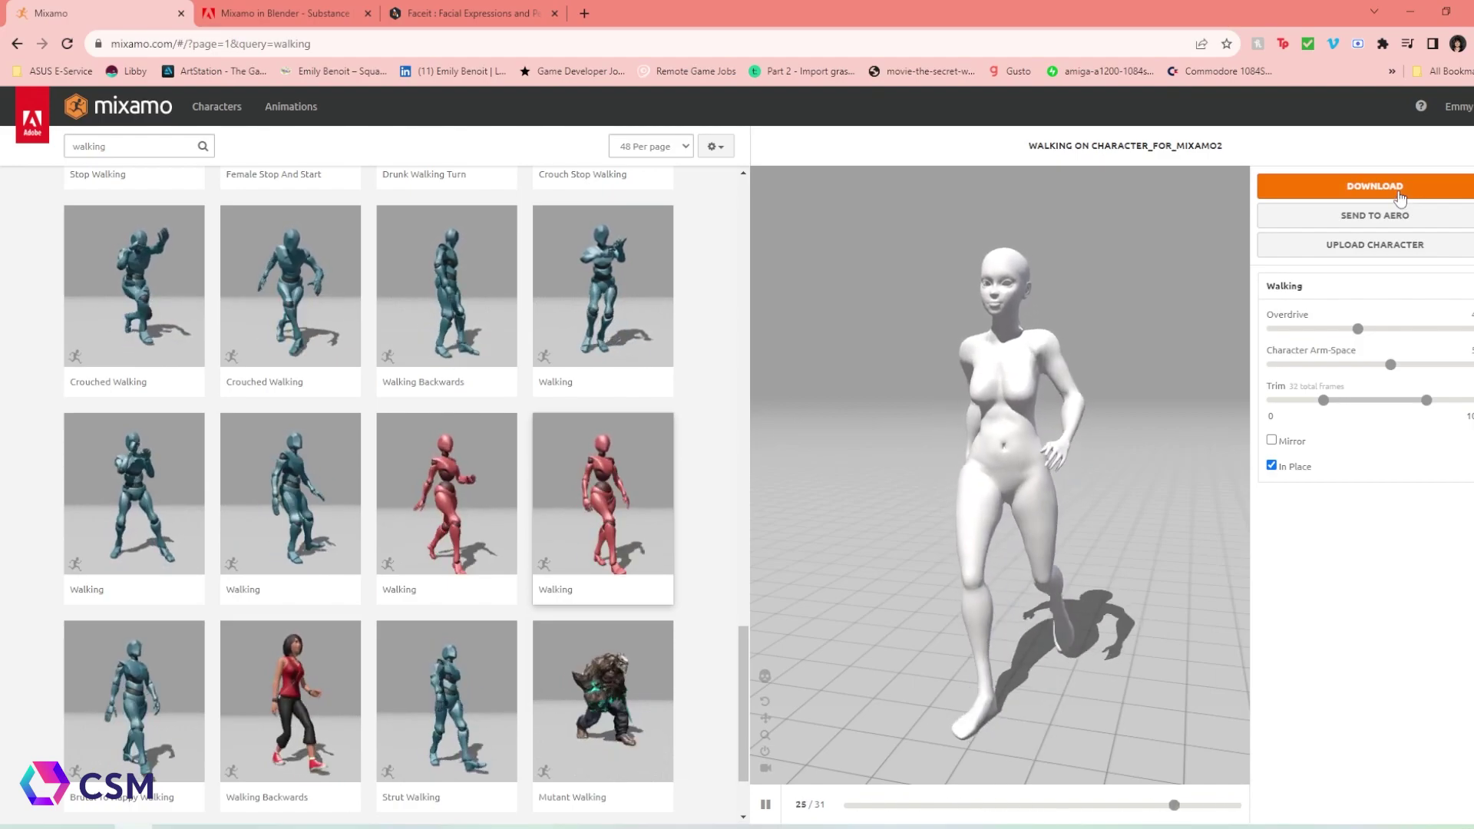
pyautogui.click(1358, 192)
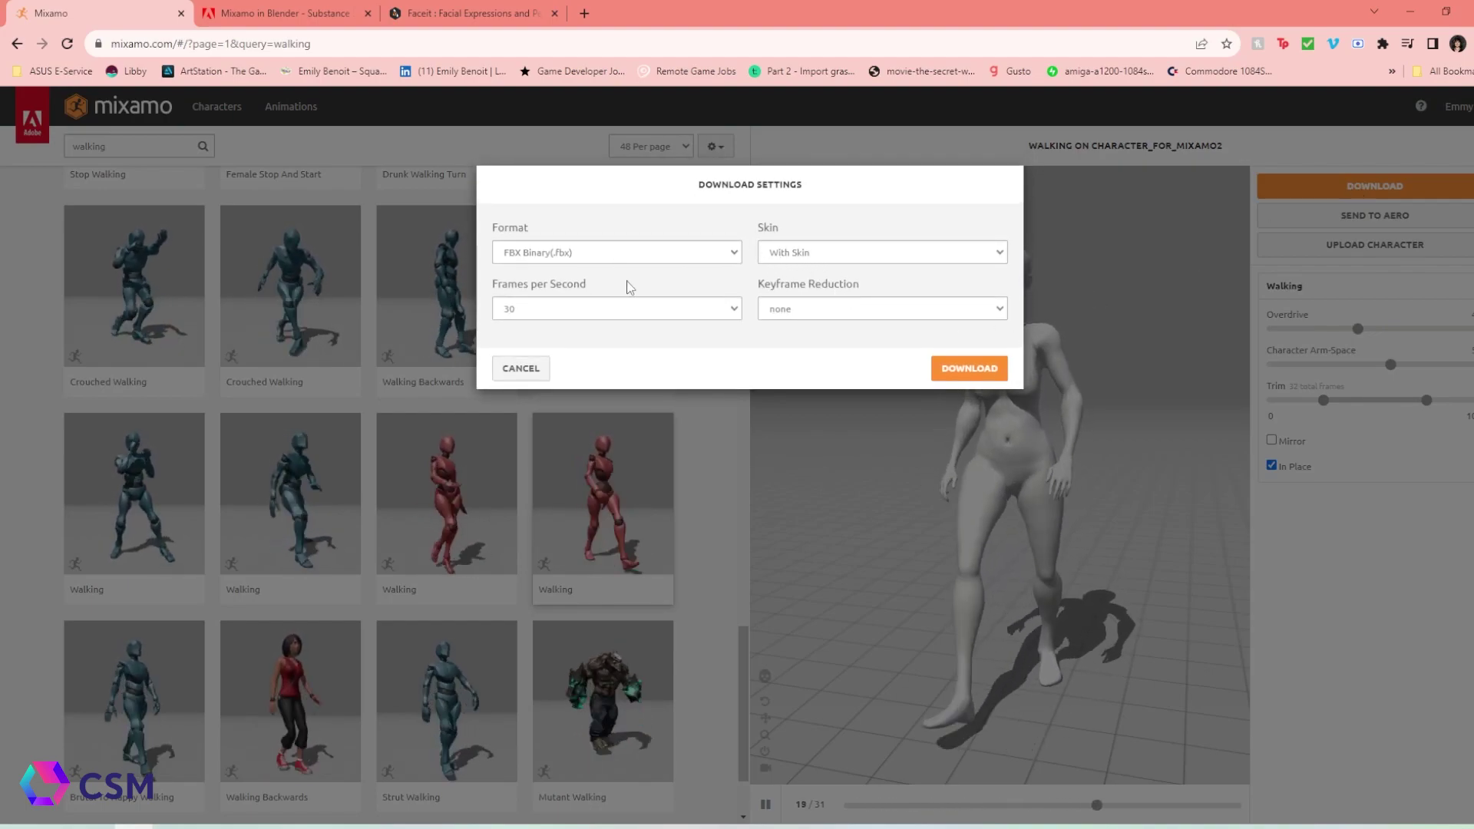
pyautogui.click(961, 373)
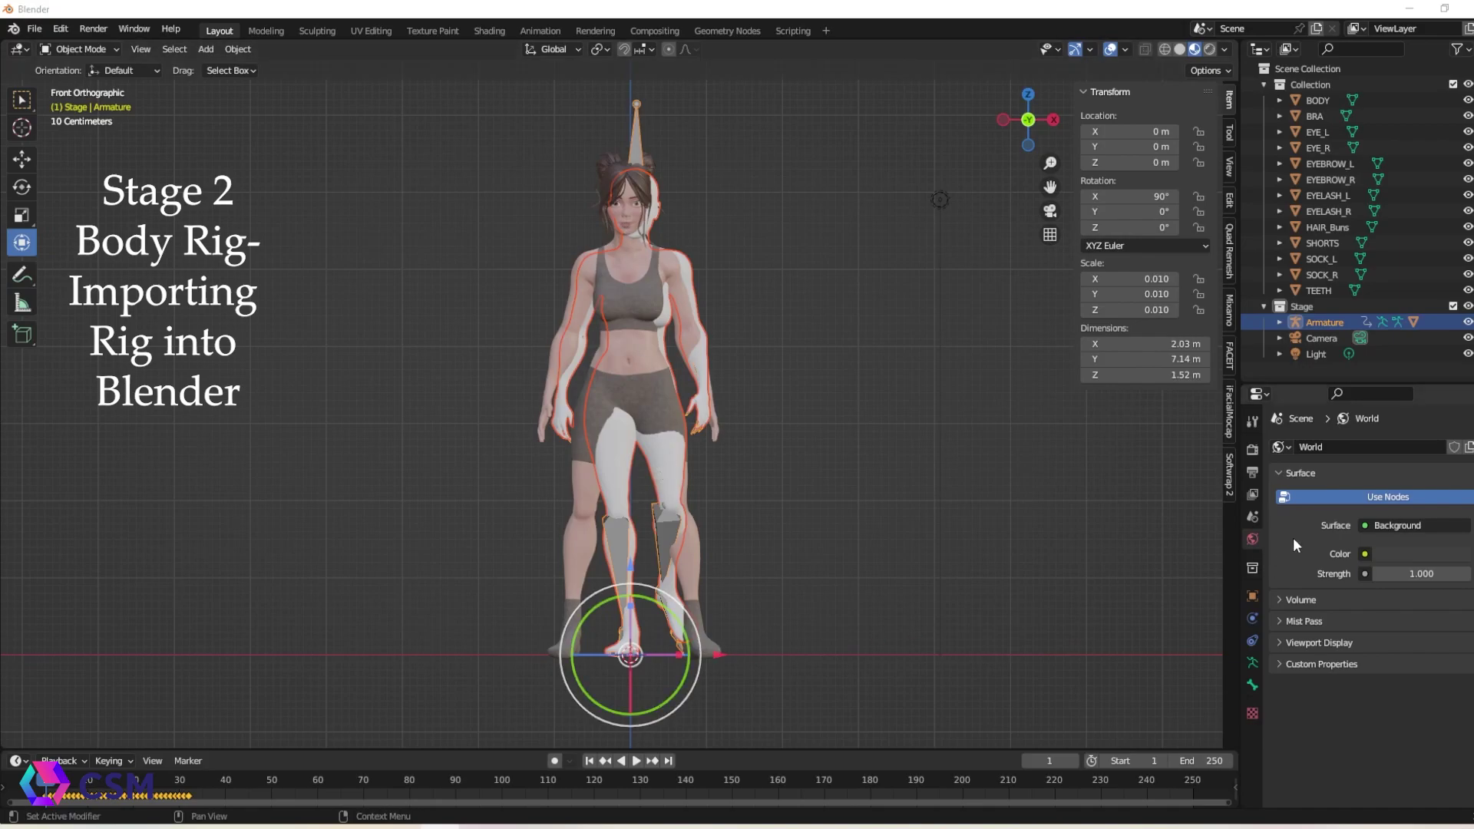
# Step: Switch to Blender and compare the imported armature's pose and rest positions against the original character
pyautogui.click(1253, 662)
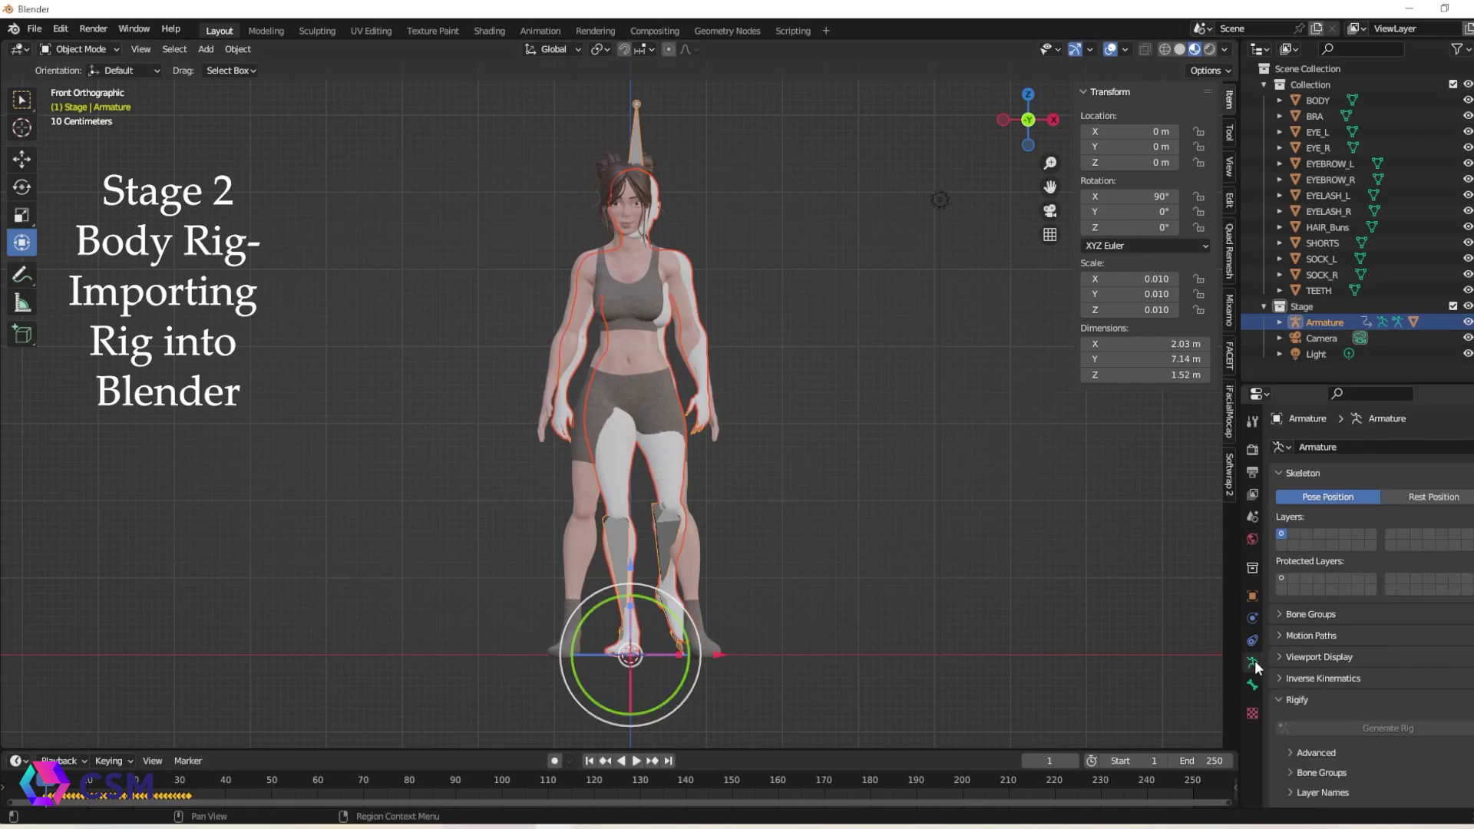
pyautogui.click(1416, 495)
pyautogui.click(1349, 498)
pyautogui.click(1418, 497)
pyautogui.click(1351, 498)
pyautogui.click(1418, 496)
pyautogui.click(1375, 497)
pyautogui.click(1422, 499)
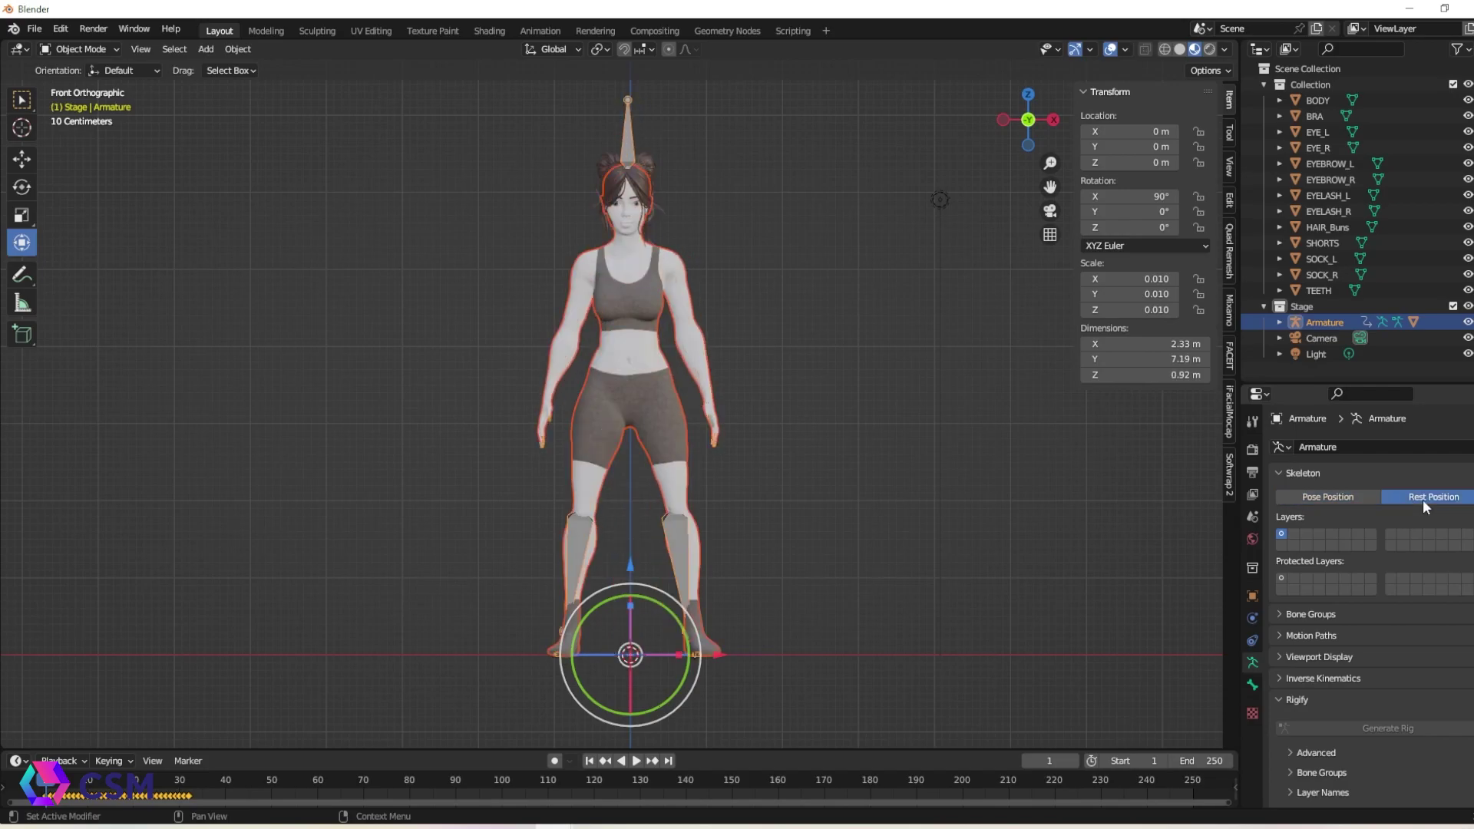
pyautogui.click(1368, 493)
# Step: Move the original BODY mesh along the X axis until it stands clear beside the rigged character
pyautogui.click(590, 278)
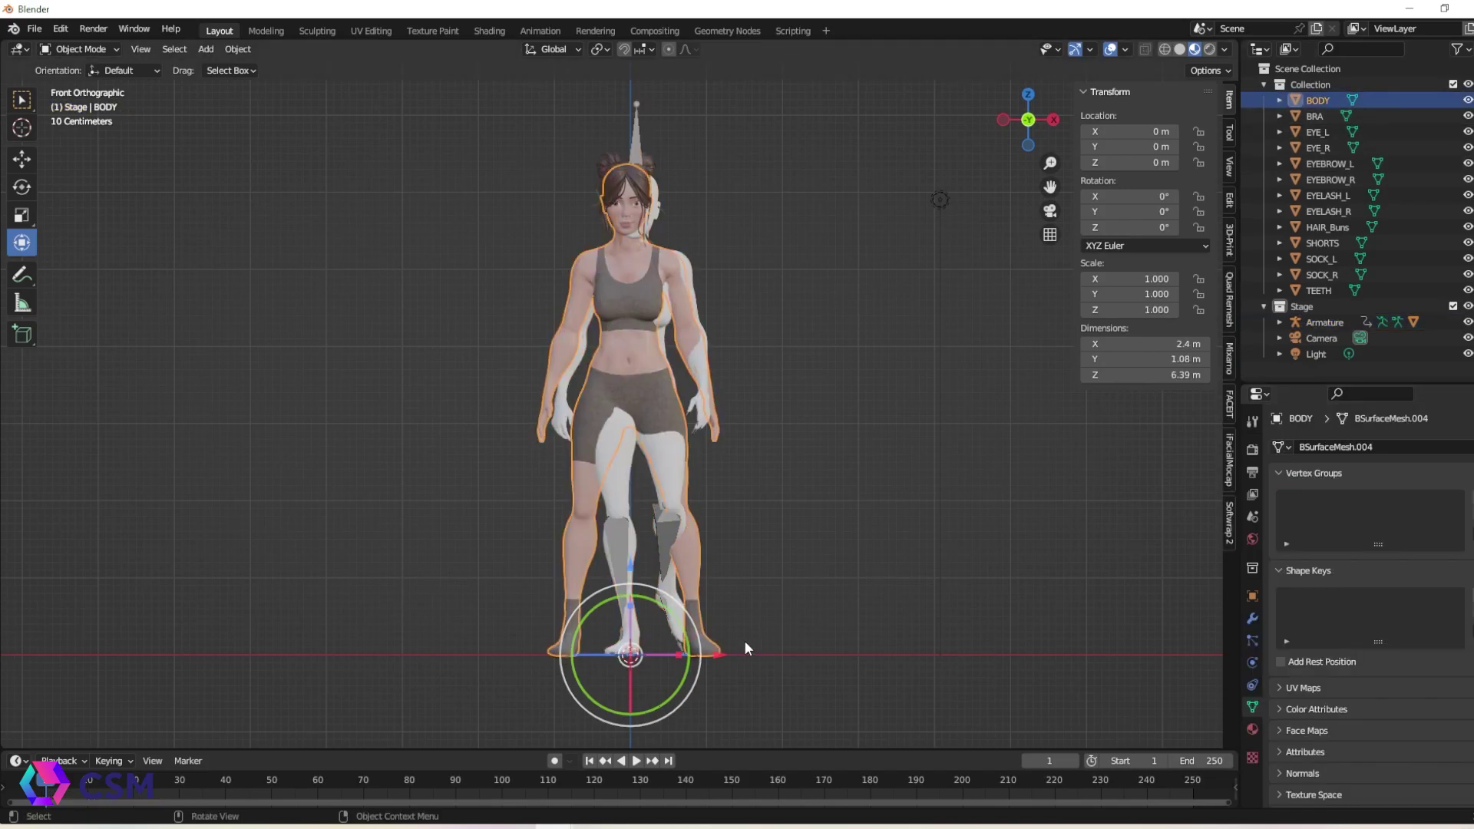
pyautogui.moveTo(718, 659); pyautogui.dragTo(44, 654)
pyautogui.click(663, 468)
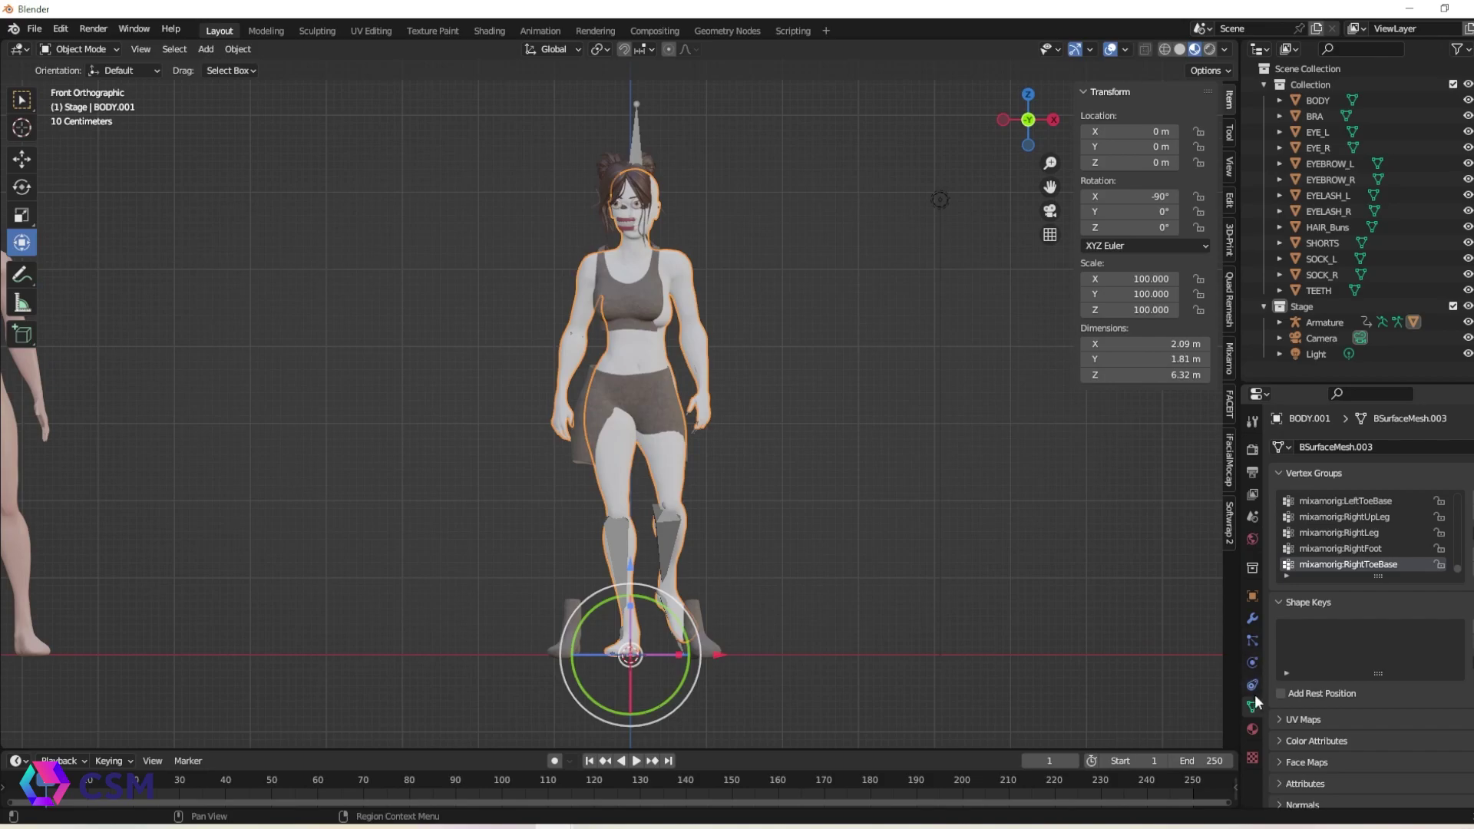
pyautogui.click(827, 446)
# Step: Set the imported armature to Rest Position
pyautogui.click(637, 143)
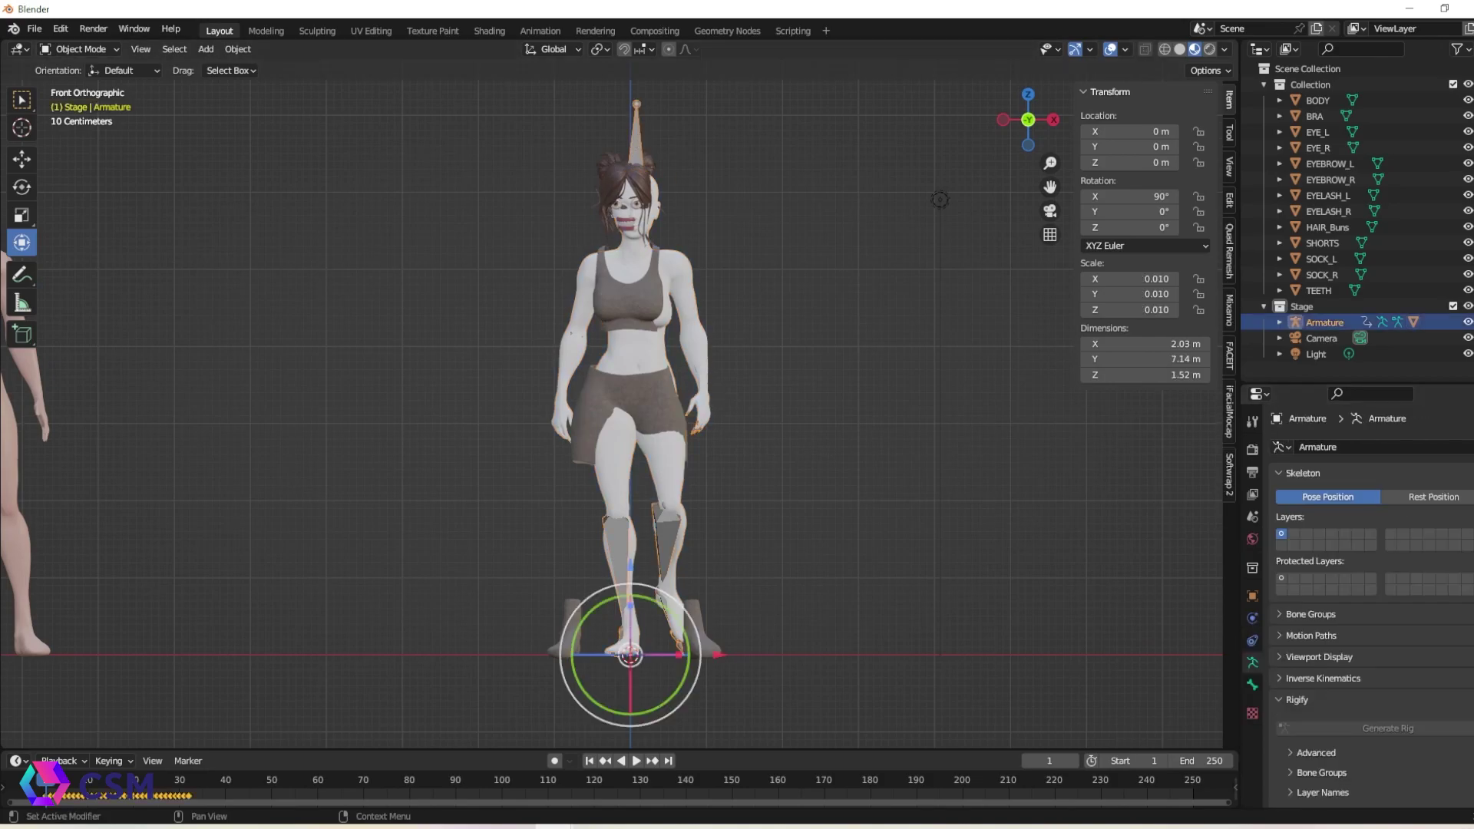
pyautogui.click(1432, 496)
pyautogui.scroll(5, 653, 172)
# Step: Assign the existing skin material to the imported BODY.001 mesh
pyautogui.click(652, 172)
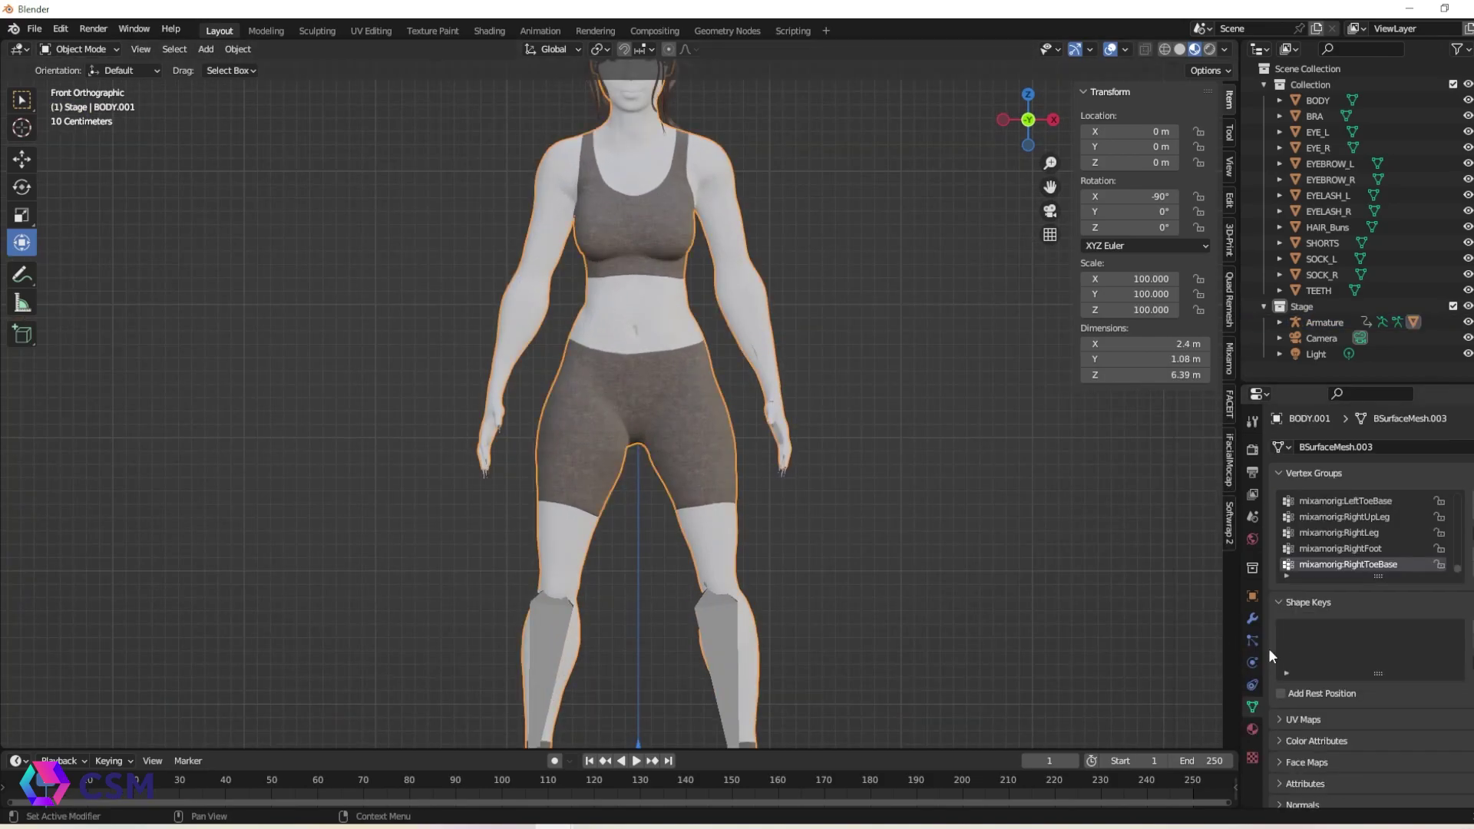
pyautogui.click(1254, 705)
pyautogui.click(1279, 514)
pyautogui.click(1314, 539)
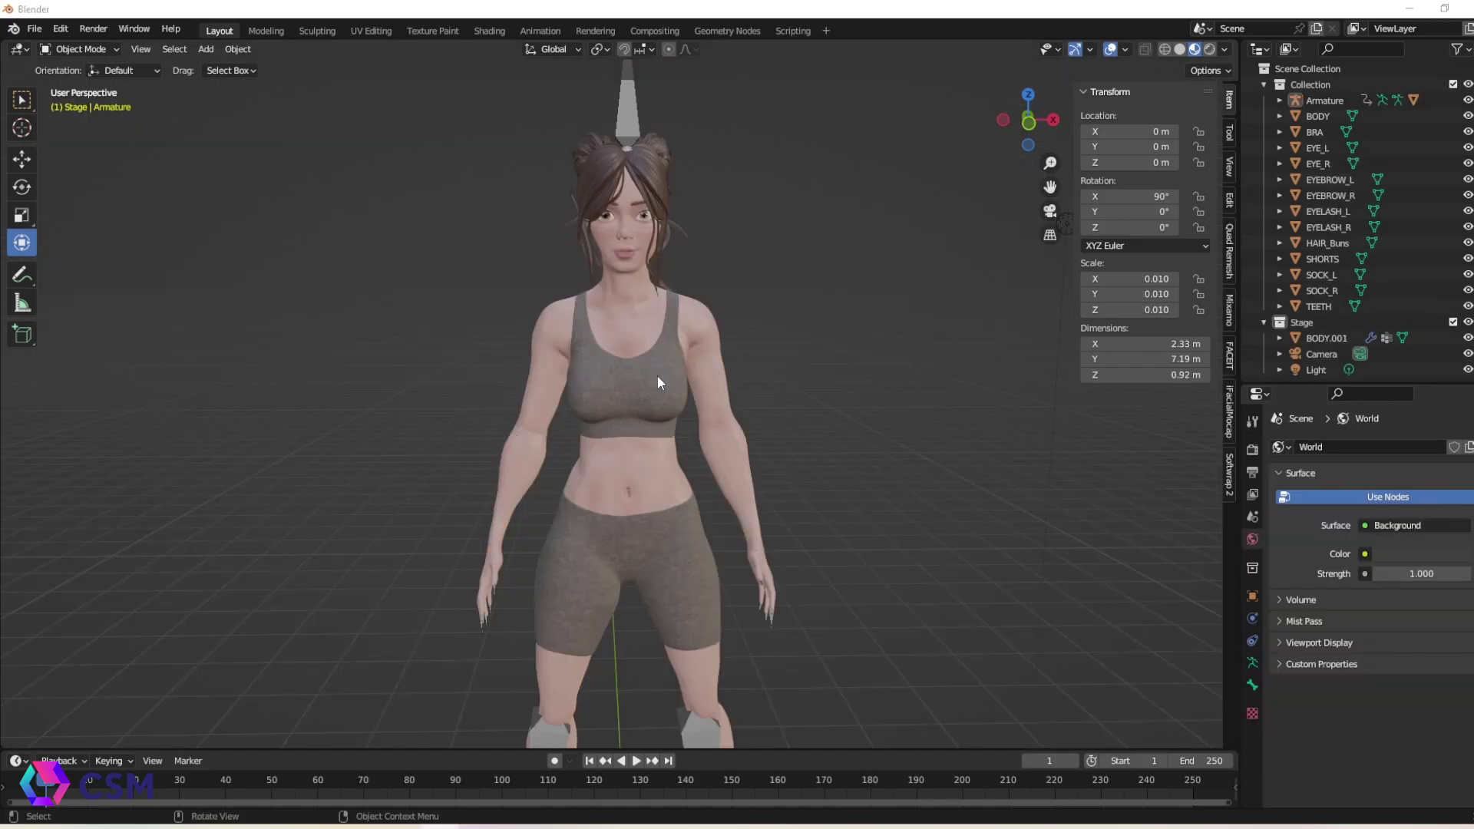
# Step: Preview the armature in Pose Position to check how the clothes follow, and return it to Rest Position
pyautogui.click(657, 382)
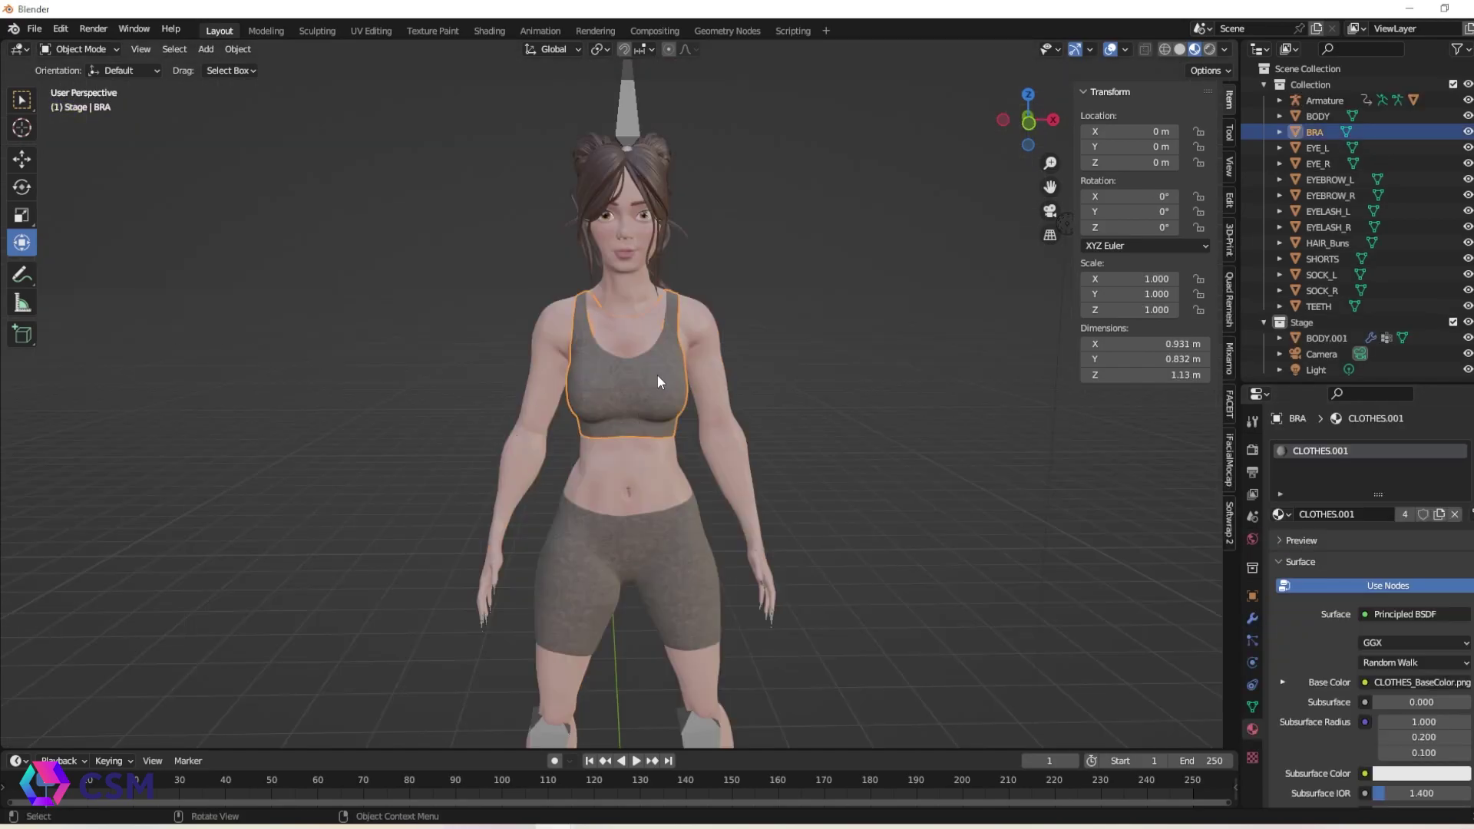
pyautogui.click(636, 123)
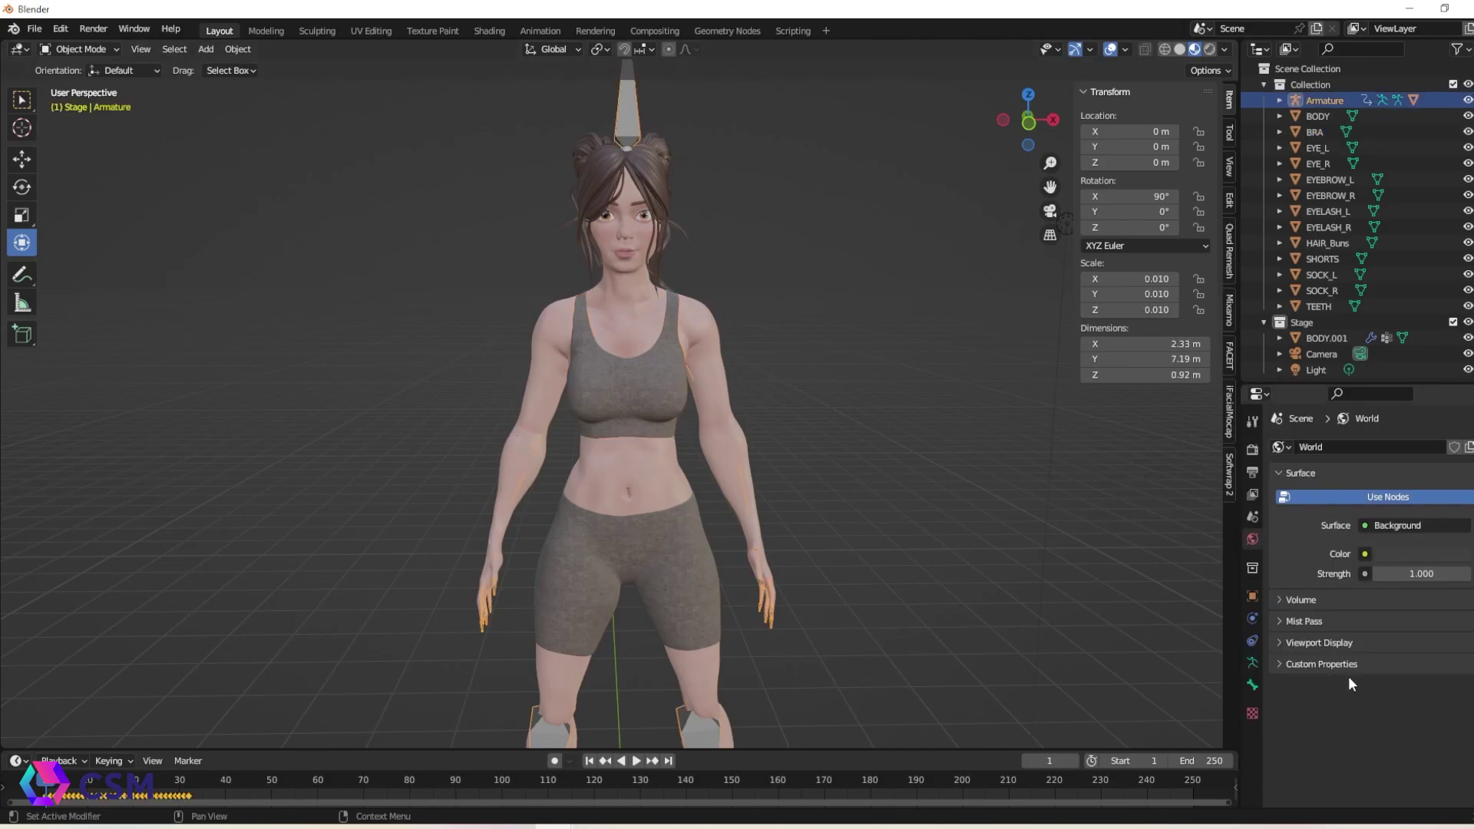
pyautogui.click(1253, 662)
pyautogui.click(1365, 496)
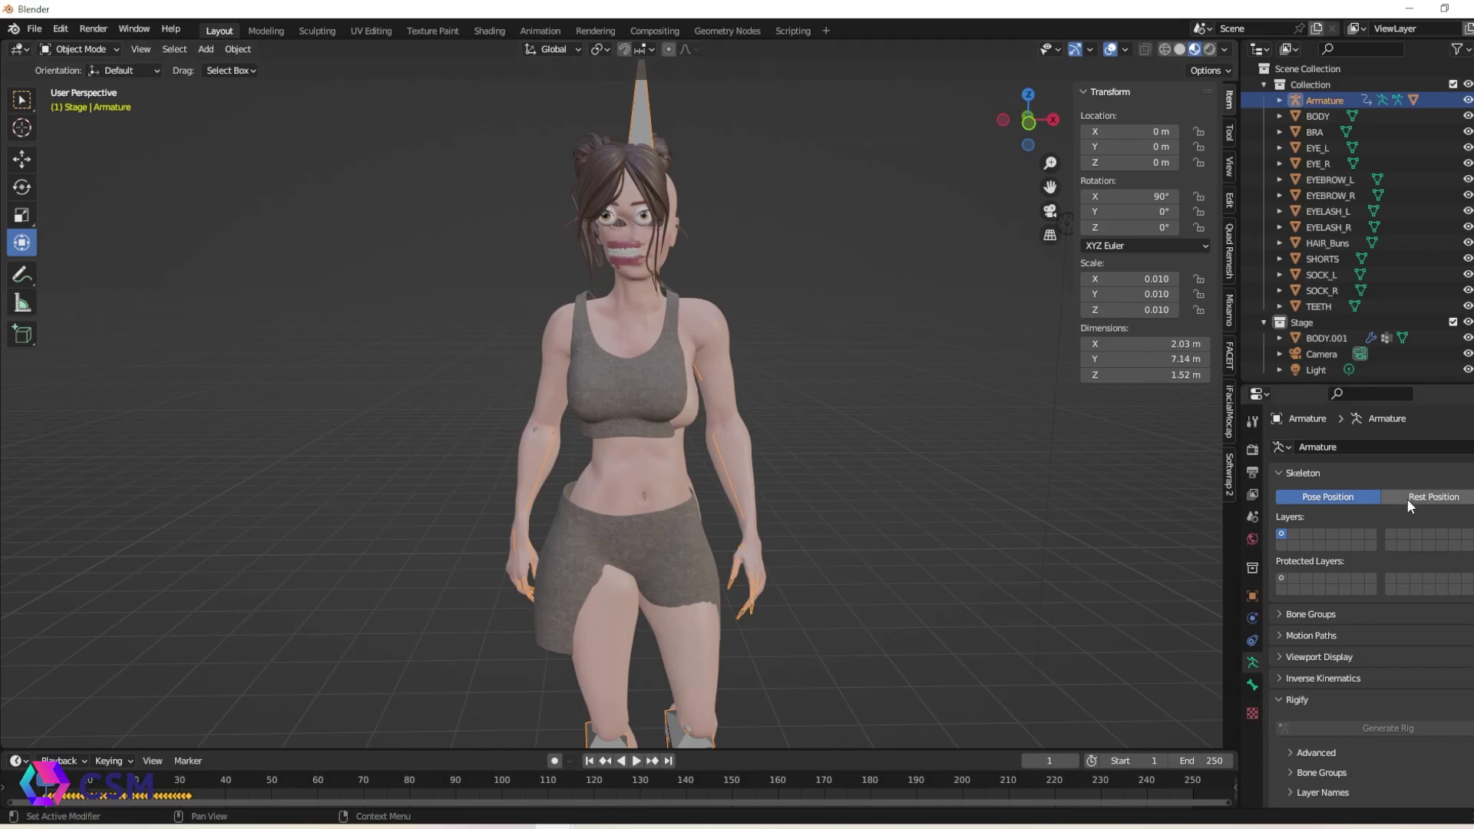
pyautogui.click(1434, 497)
# Step: Parent the BRA mesh to the armature using Armature Deform With Empty Groups
pyautogui.moveTo(886, 401); pyautogui.dragTo(659, 467, button='middle')
pyautogui.click(676, 463)
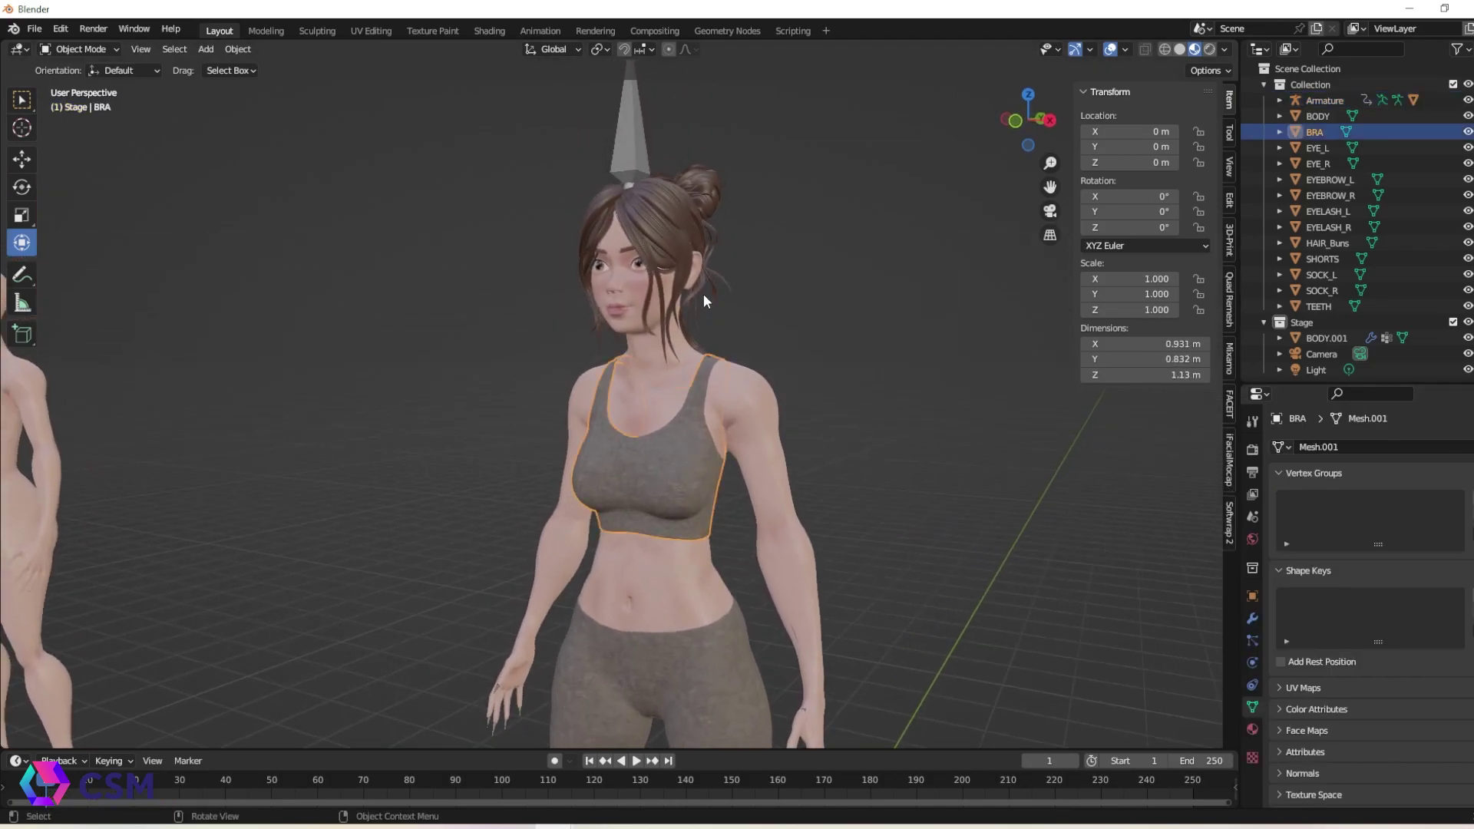
pyautogui.keyDown('shift'); pyautogui.moveTo(632, 189); pyautogui.dragTo(656, 265, button='middle'); pyautogui.keyUp('shift')
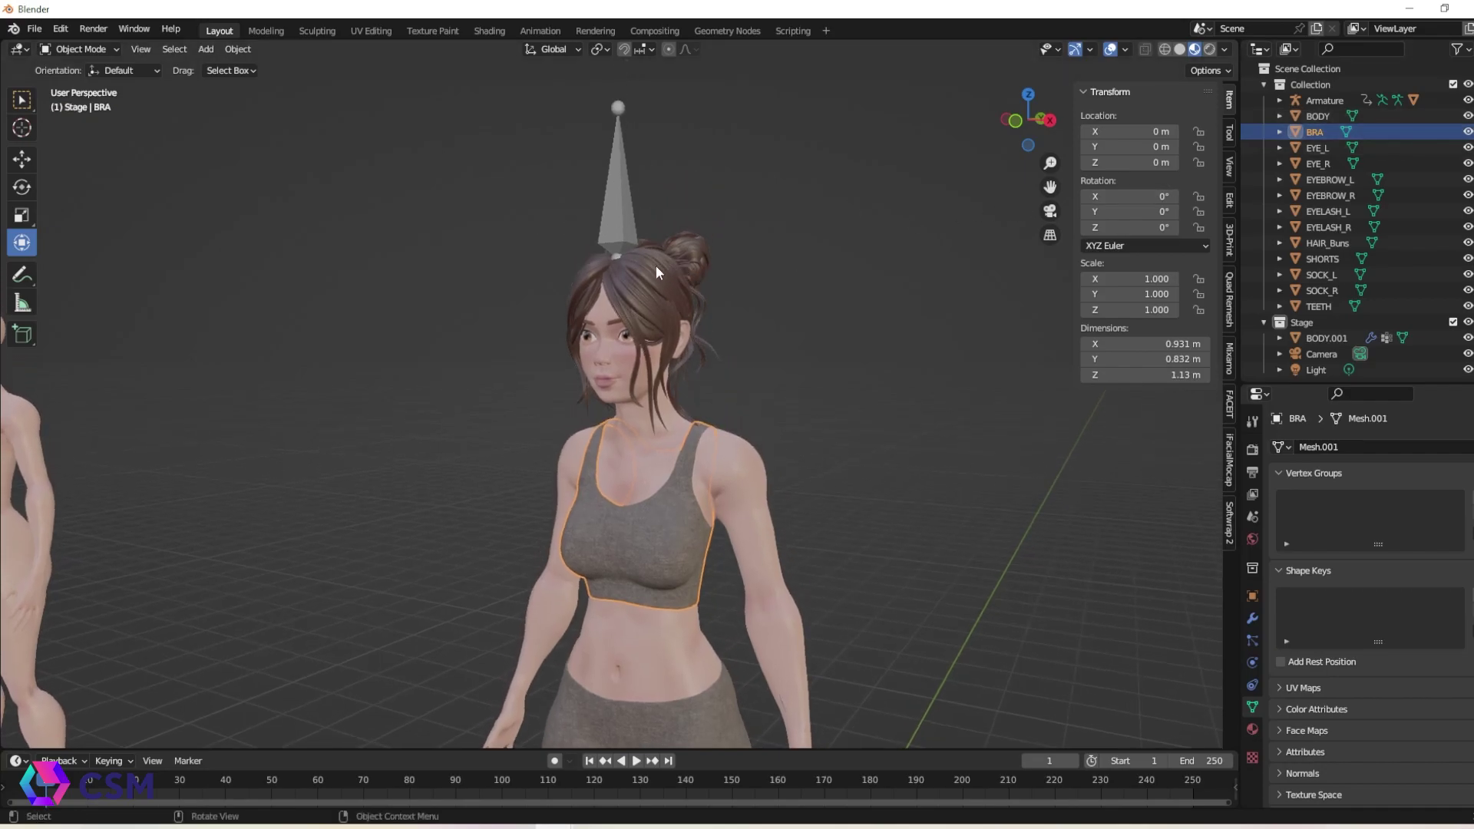
pyautogui.keyDown('shift'); pyautogui.click(620, 218); pyautogui.keyUp('shift')
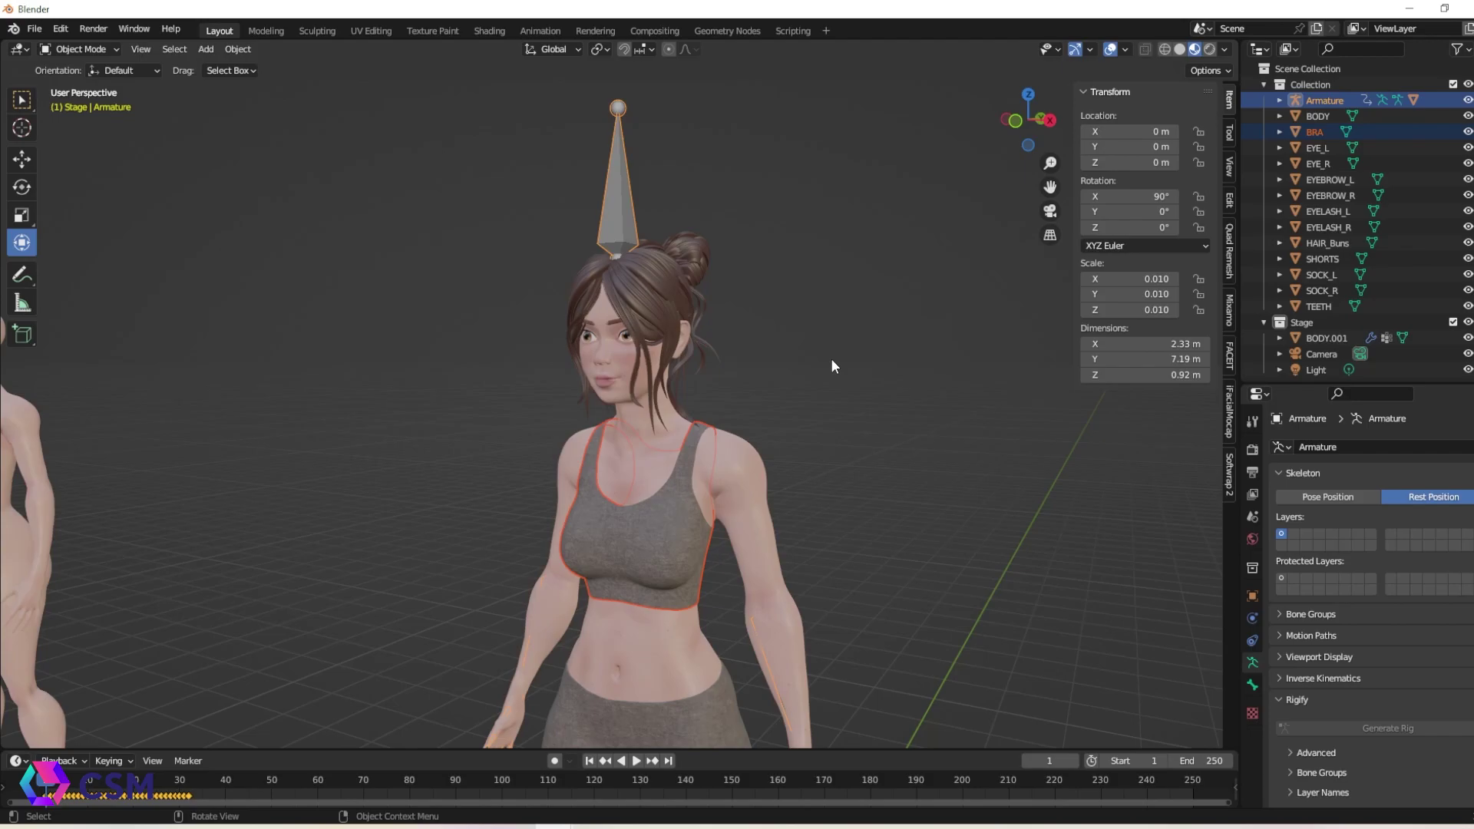
pyautogui.hotkey('ctrl', 'p')
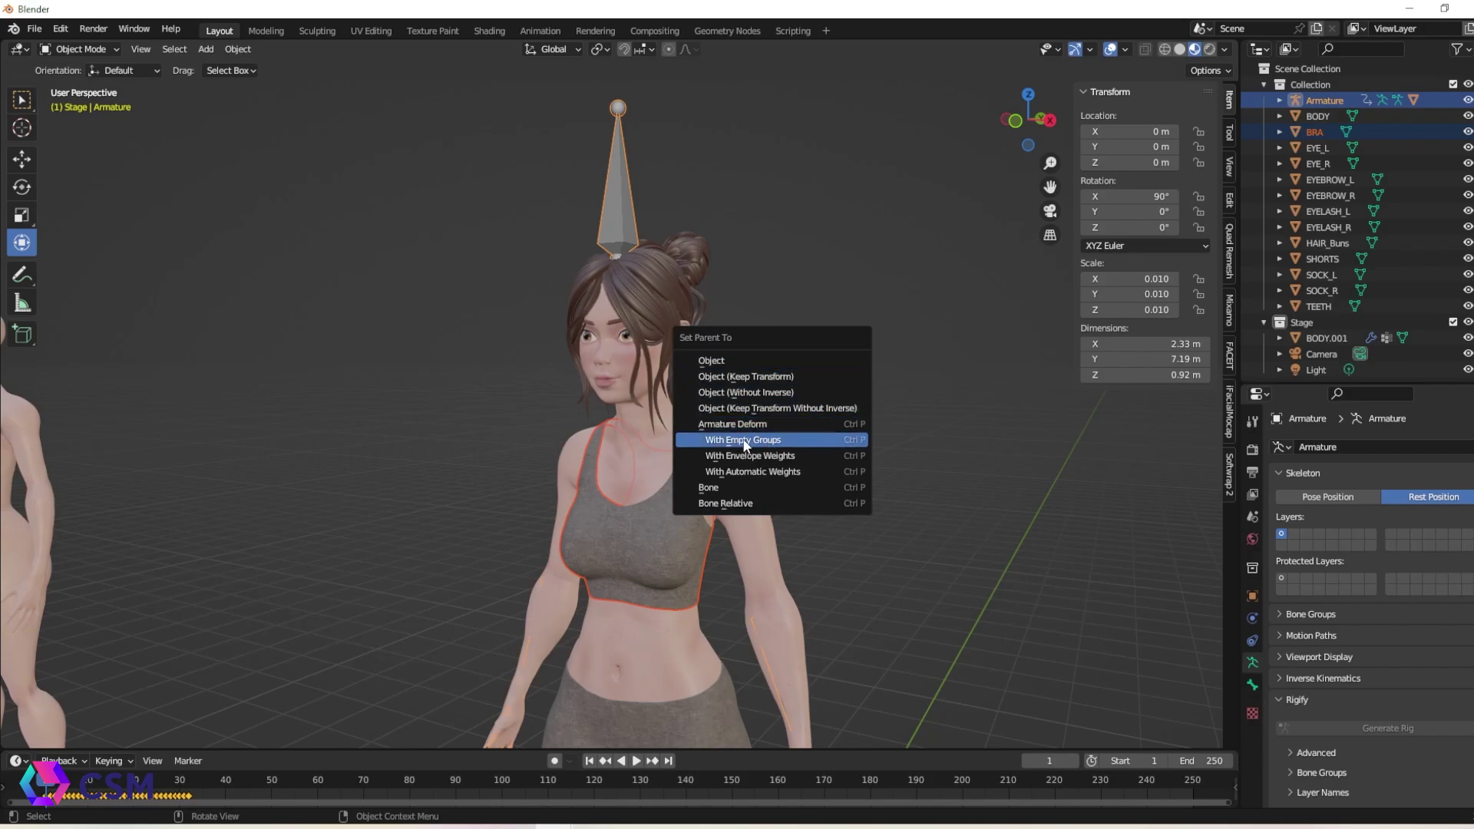
pyautogui.click(766, 437)
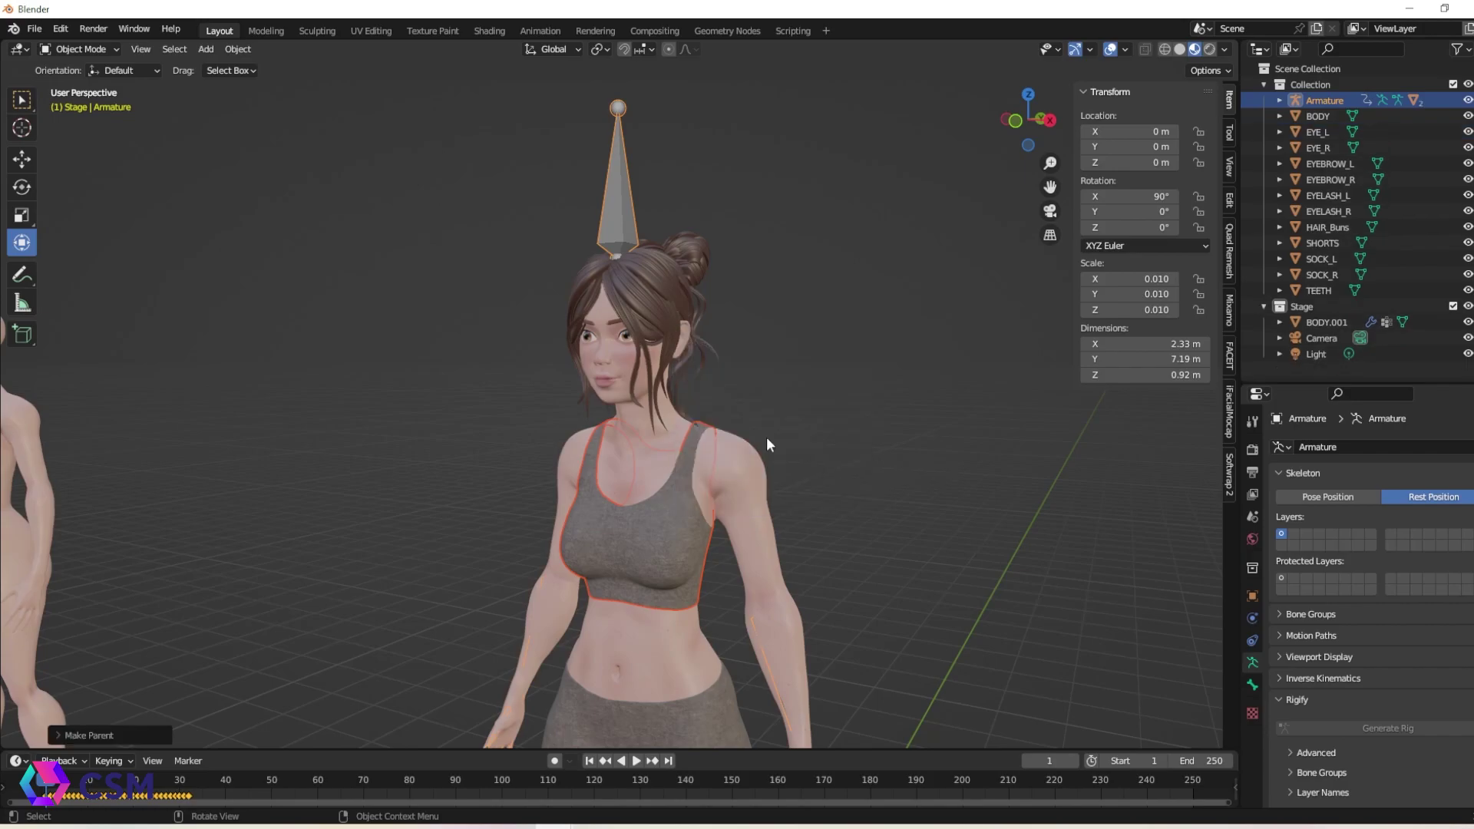
# Step: Check the armature's children and move BODY.001 from the Stage collection into the armature's own collection
pyautogui.click(1279, 100)
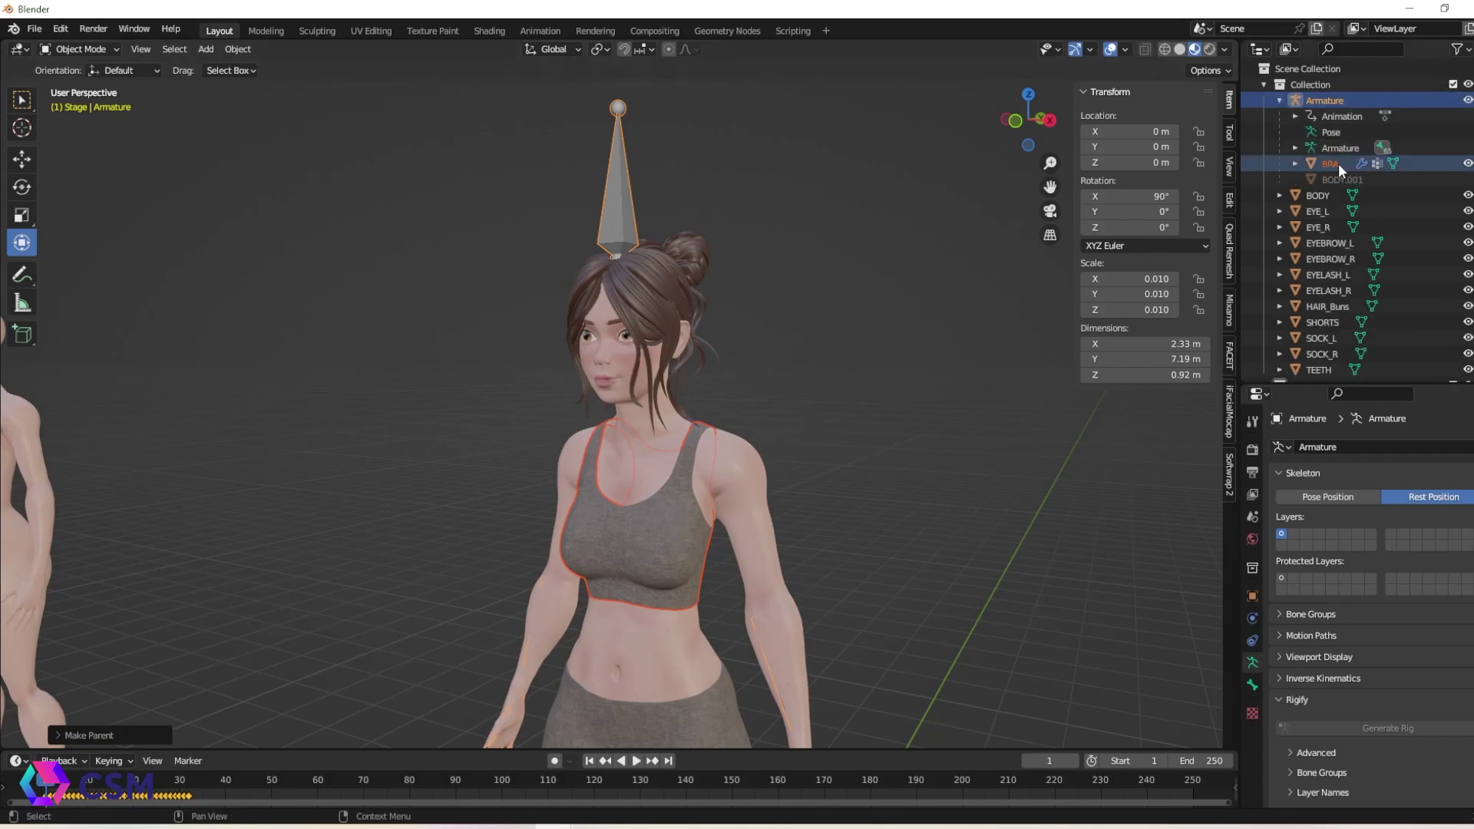
pyautogui.click(934, 253)
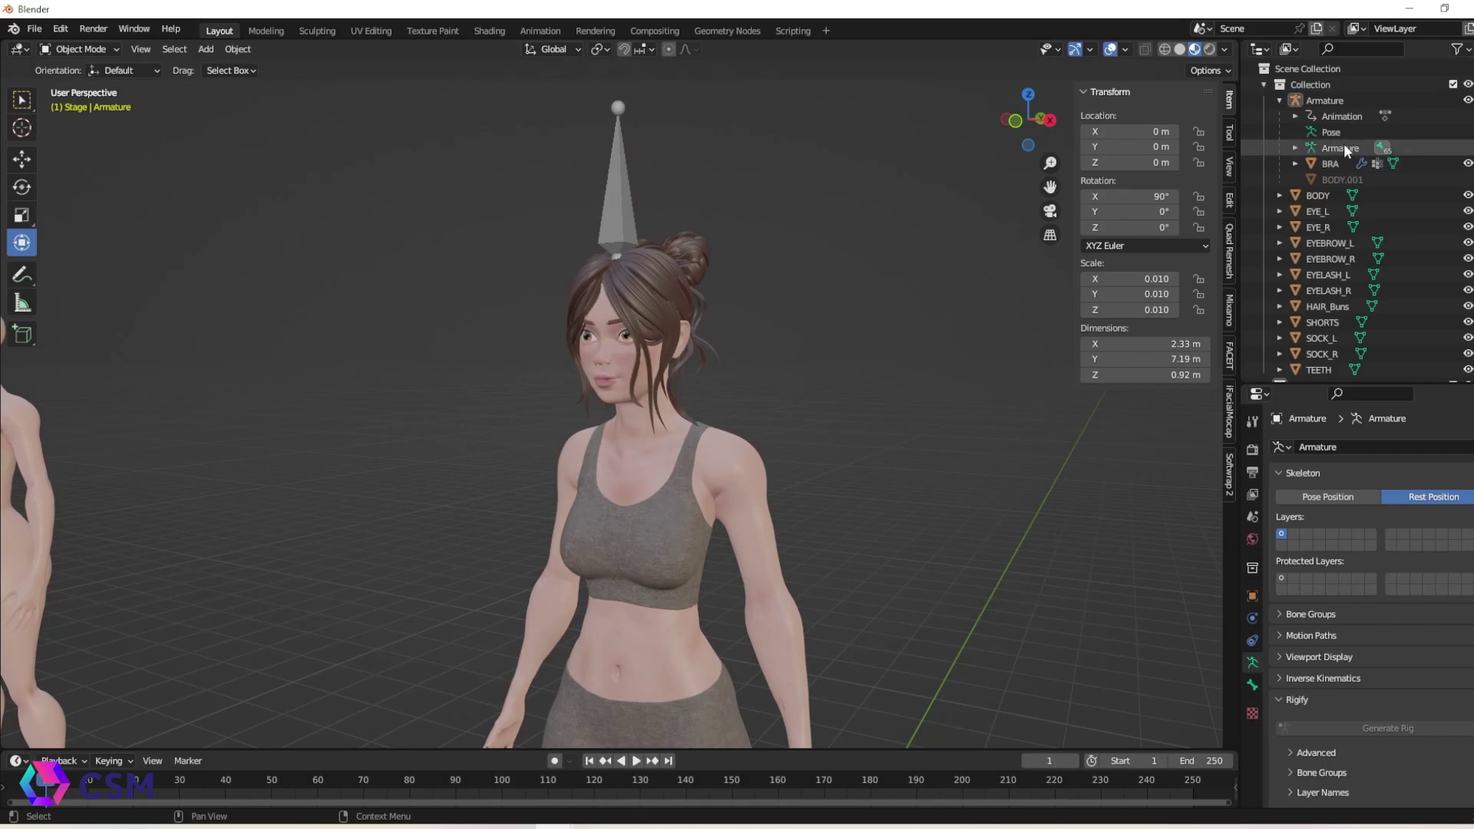
pyautogui.click(1280, 100)
pyautogui.moveTo(1327, 326); pyautogui.dragTo(1312, 99)
pyautogui.click(1279, 101)
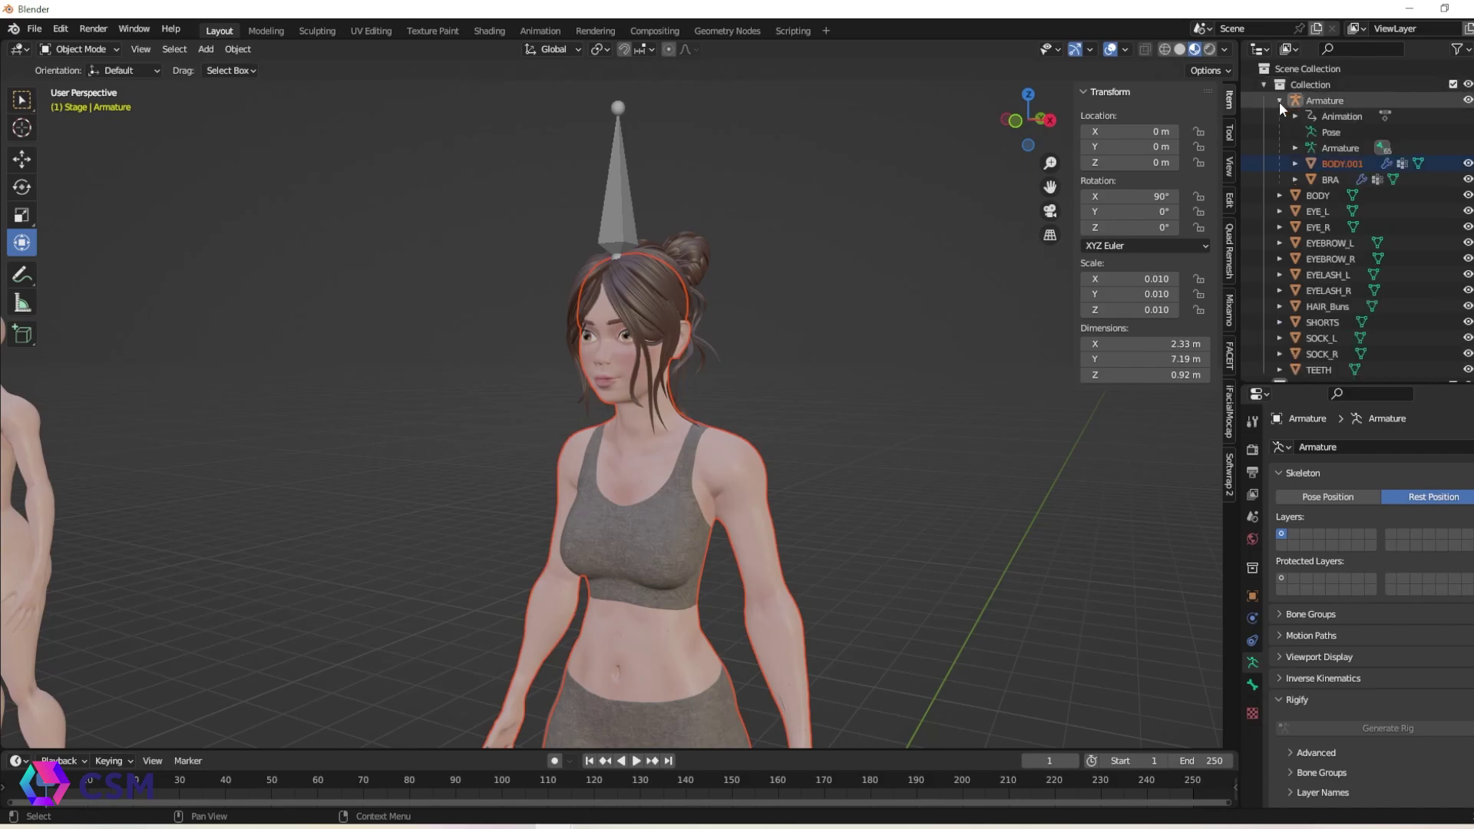
pyautogui.click(1279, 101)
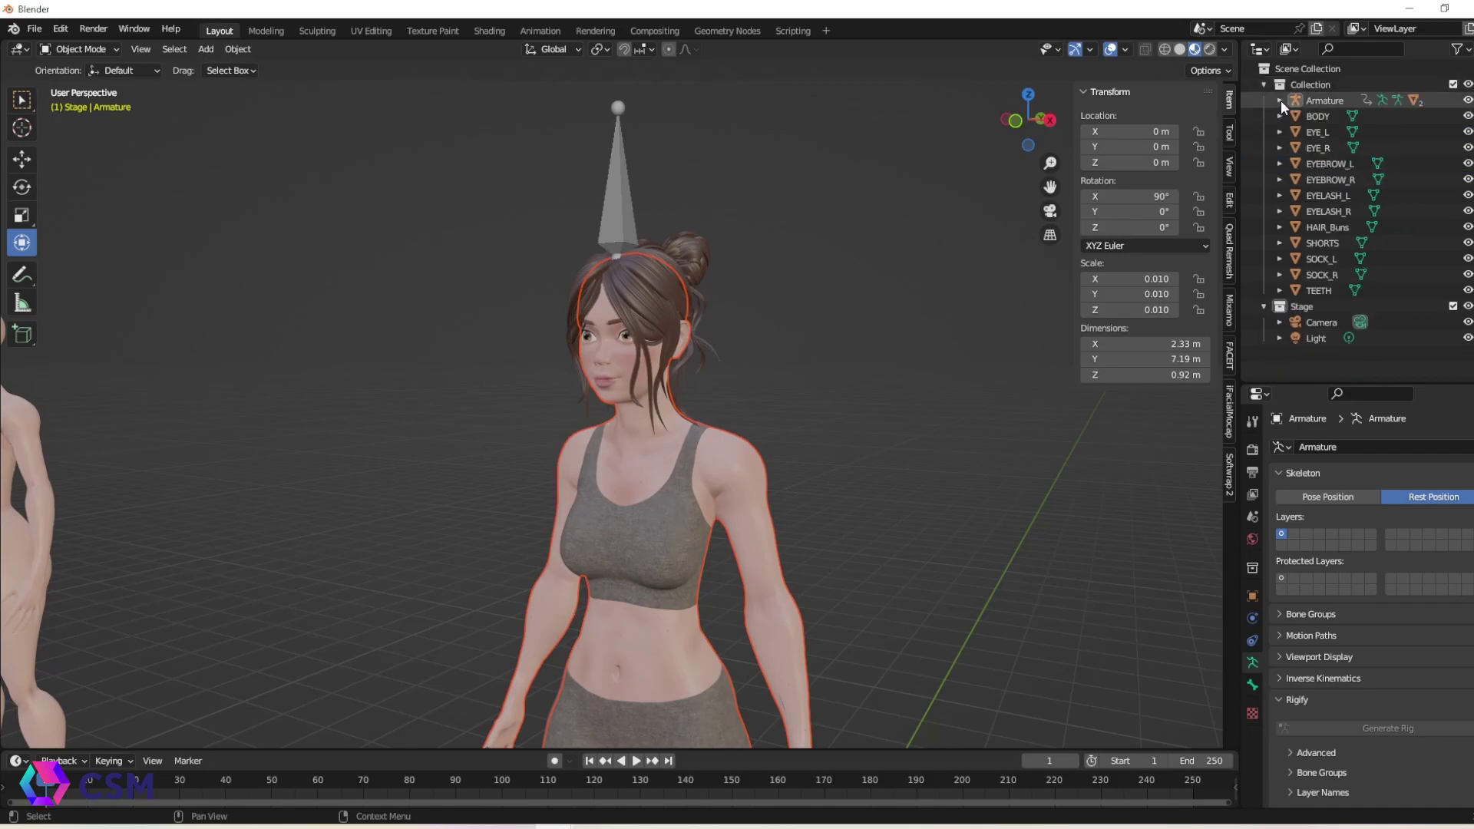
# Step: Add a Data Transfer modifier to the BRA mesh, below its Armature modifier
pyautogui.scroll(-1, 949, 432)
pyautogui.keyDown('shift'); pyautogui.moveTo(836, 515); pyautogui.dragTo(855, 388, button='middle'); pyautogui.keyUp('shift')
pyautogui.click(683, 372)
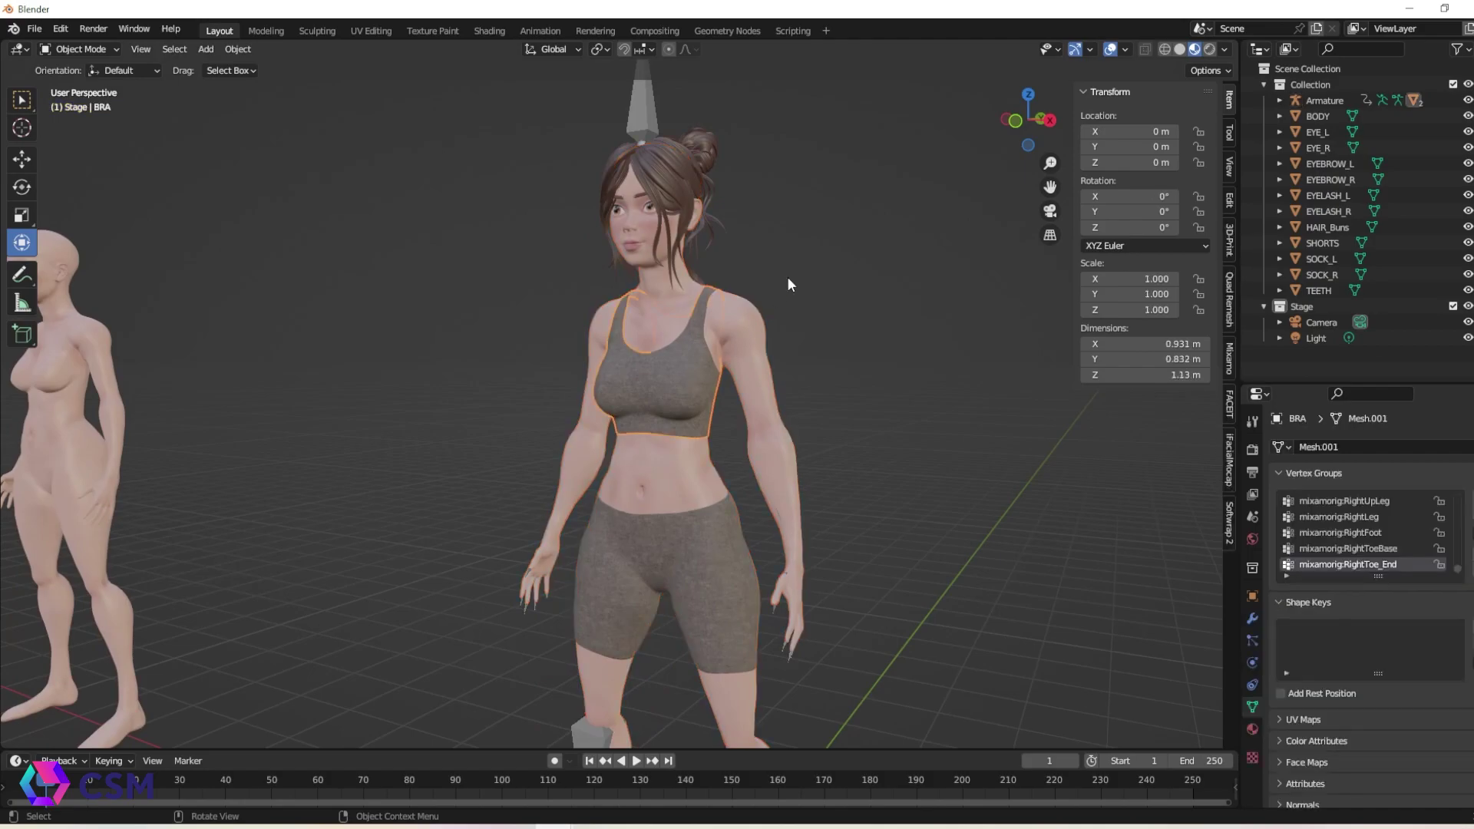
pyautogui.scroll(2, 958, 304)
pyautogui.keyDown('shift'); pyautogui.moveTo(958, 304); pyautogui.dragTo(762, 437, button='middle'); pyautogui.keyUp('shift')
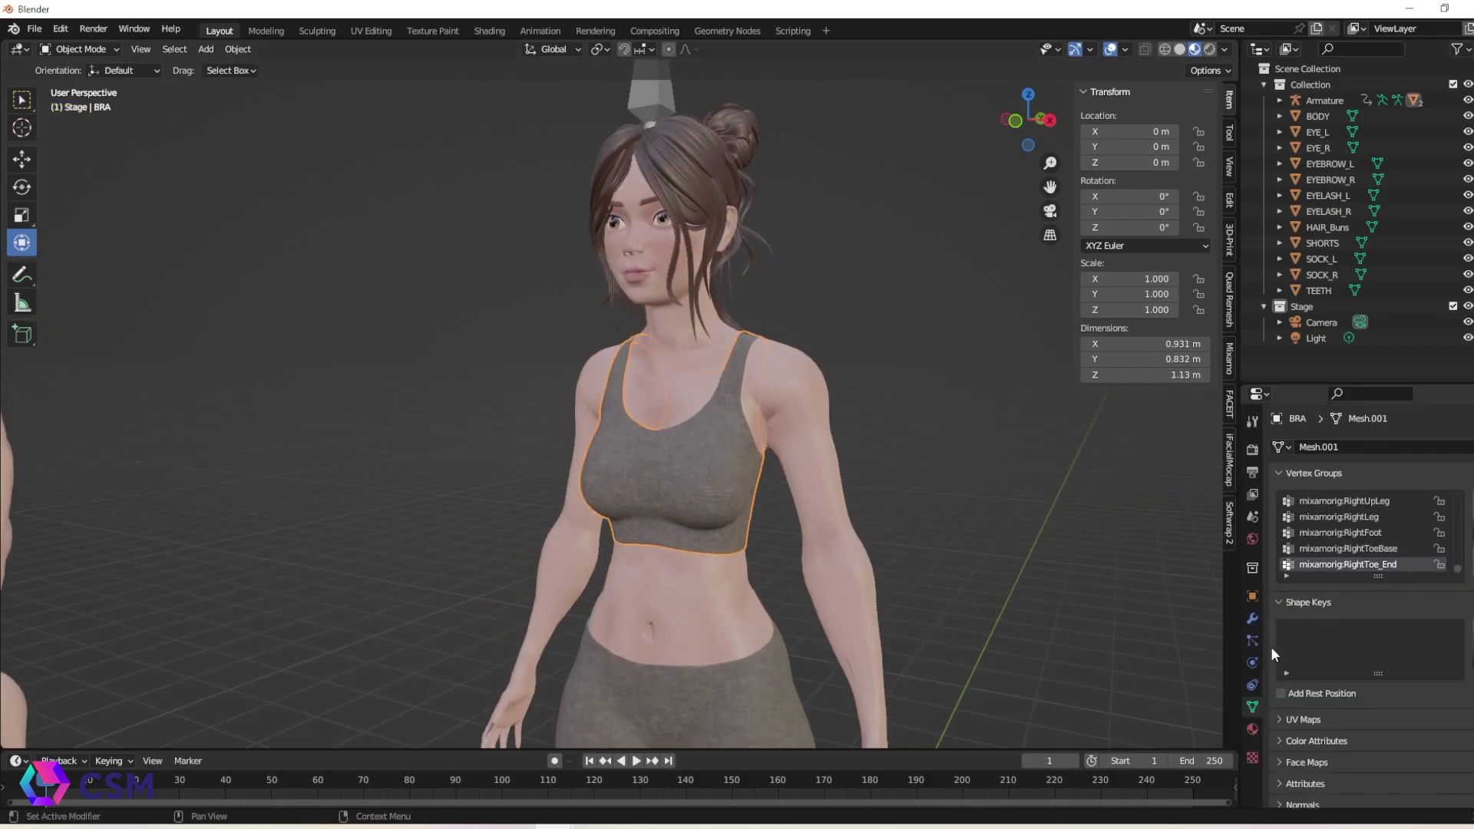
pyautogui.click(1255, 618)
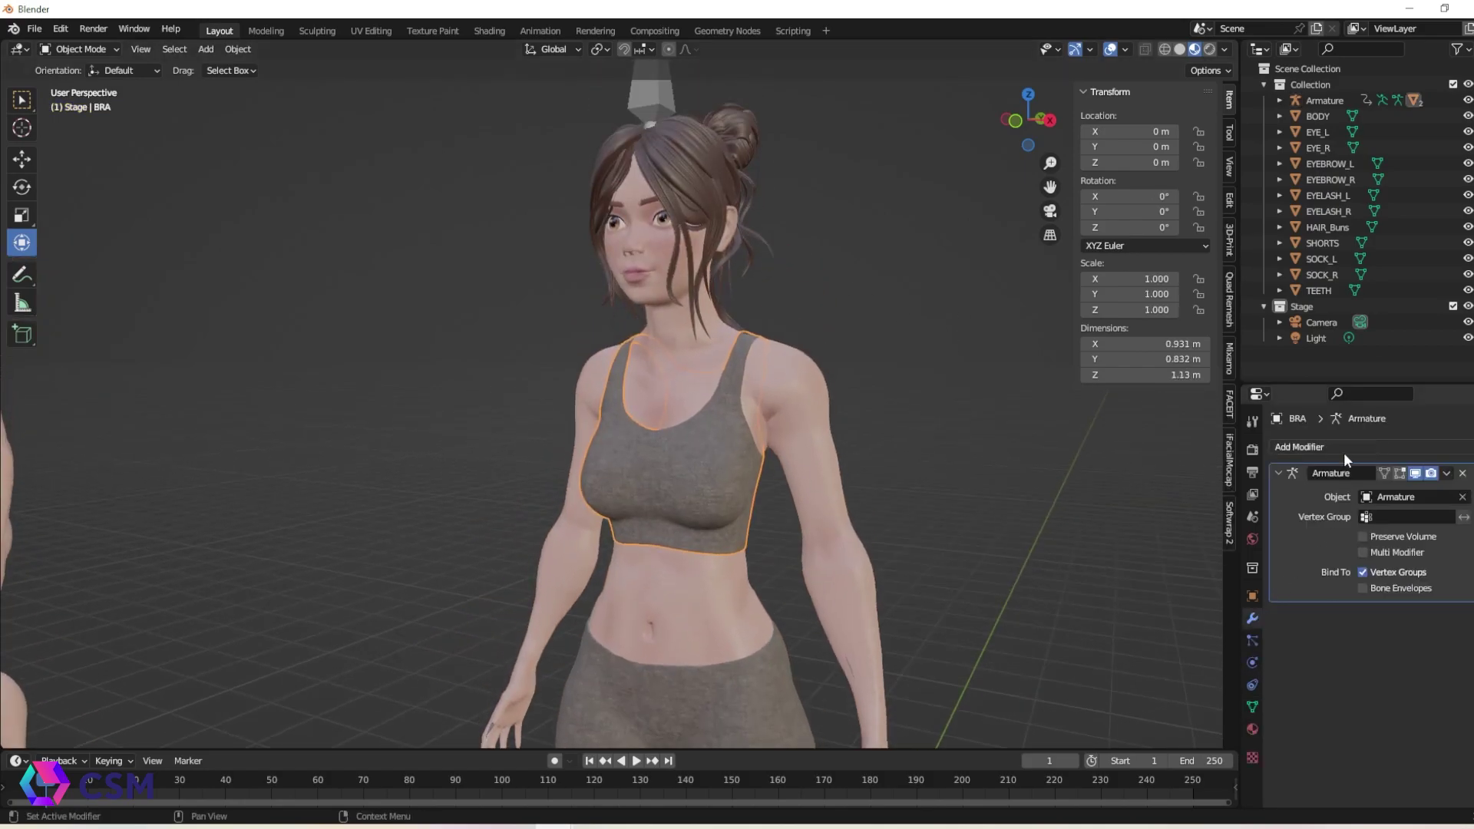
pyautogui.click(1317, 449)
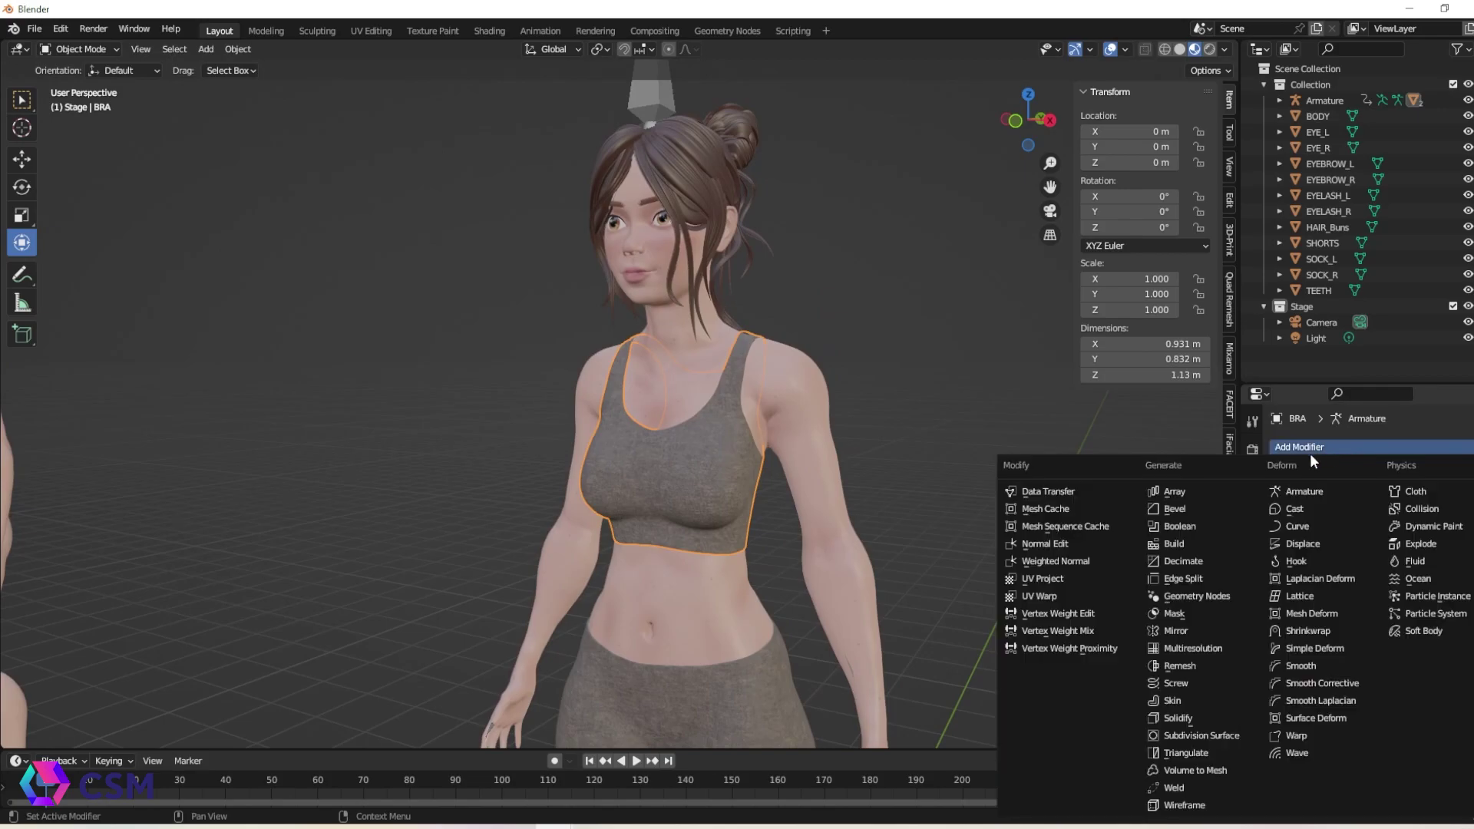
pyautogui.click(1078, 492)
pyautogui.scroll(-1, 1315, 563)
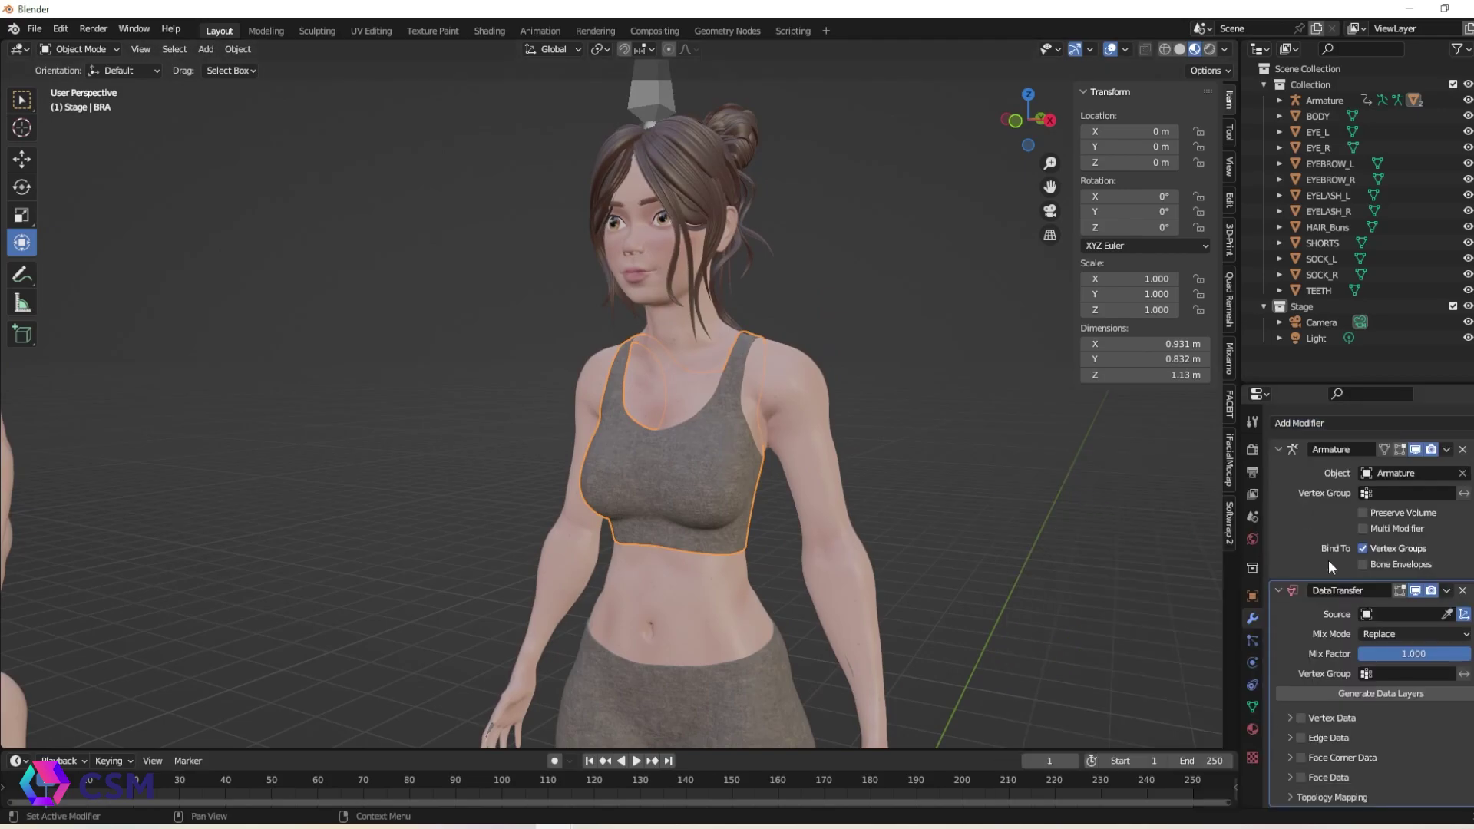
# Step: Set the Data Transfer source to BODY.001 and enable Vertex Data with Vertex Groups as the transferred data
pyautogui.click(1447, 615)
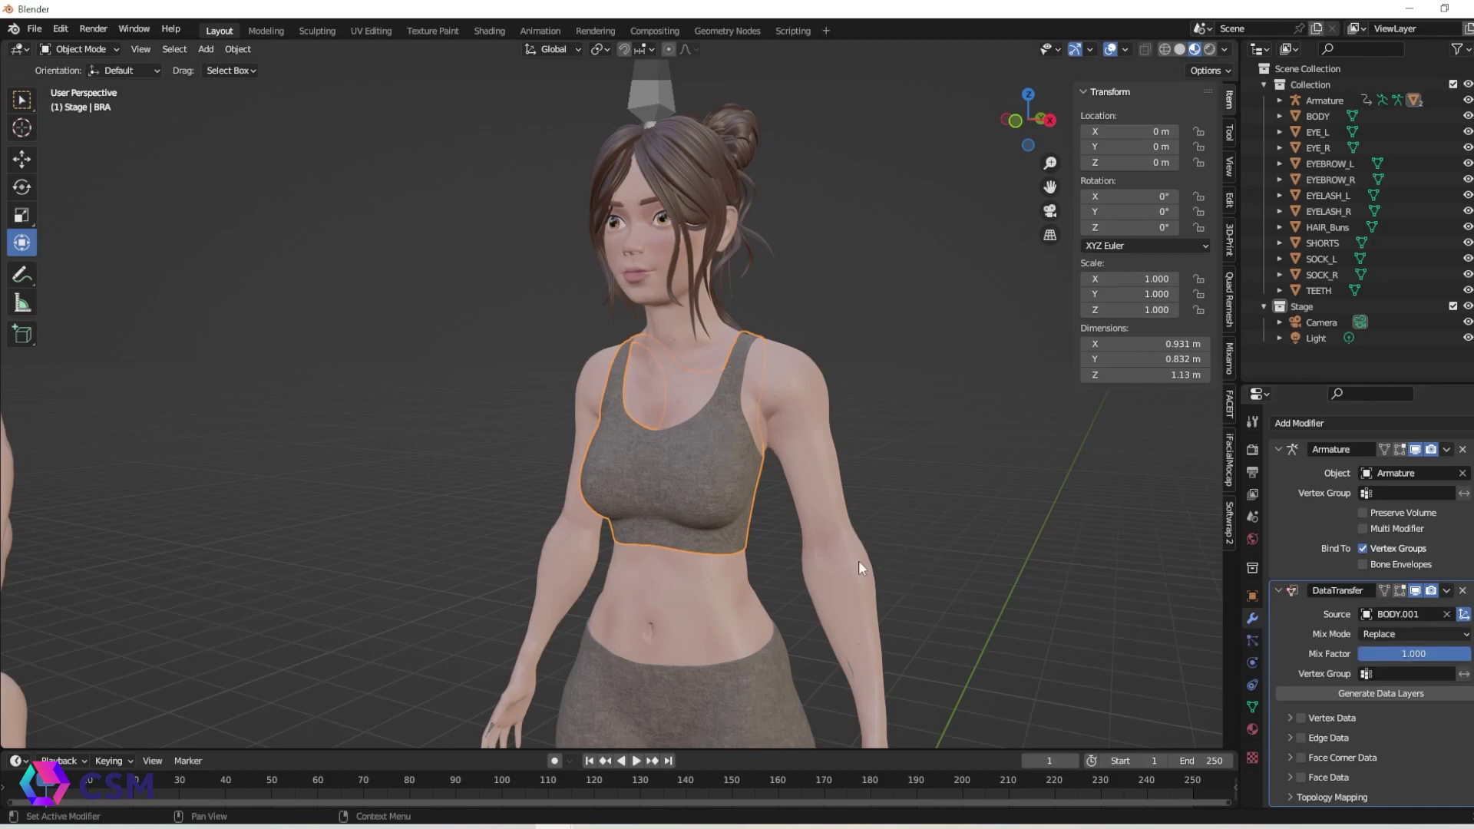
pyautogui.click(1290, 718)
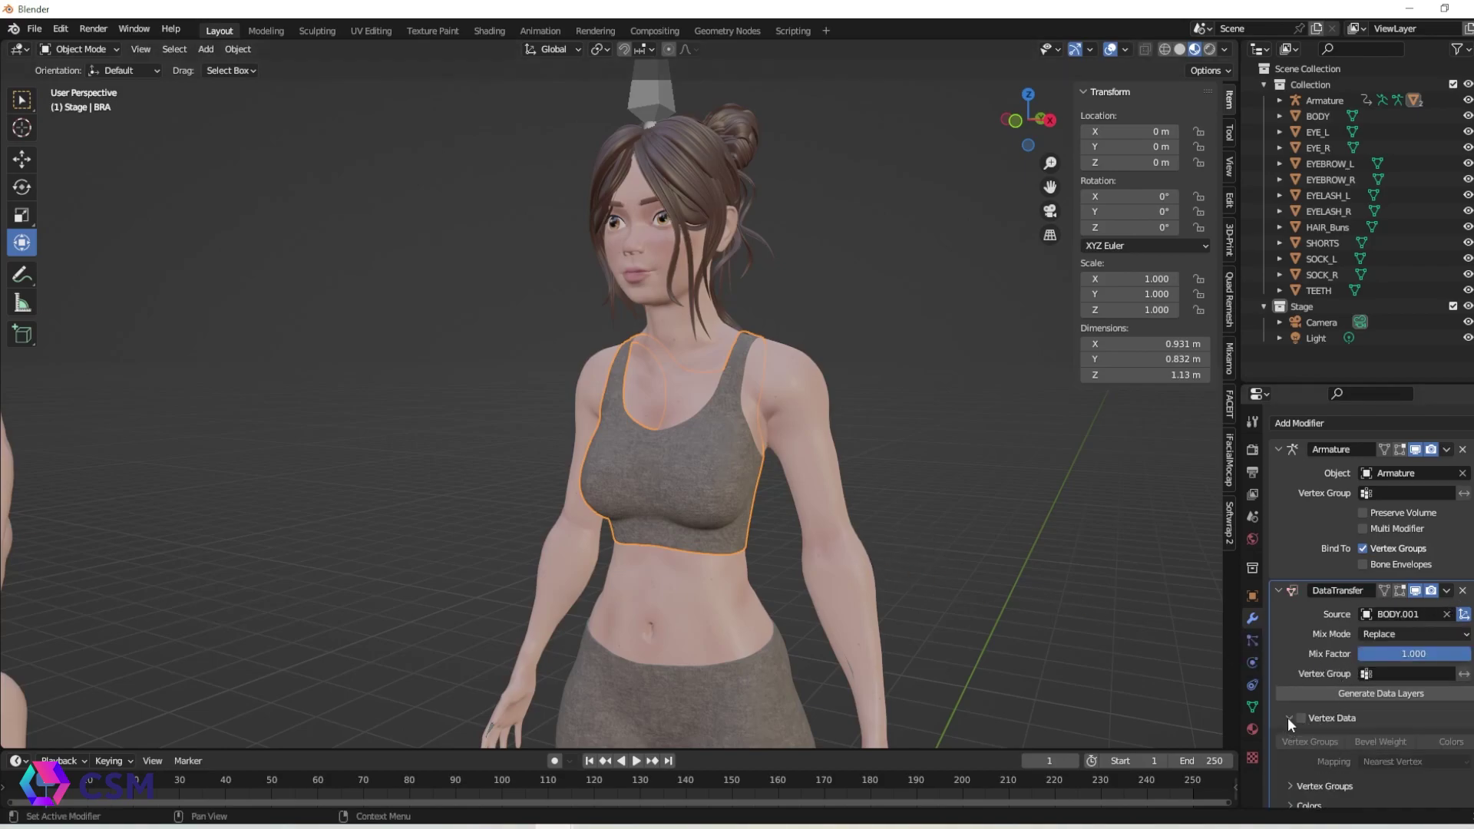
pyautogui.scroll(-3, 1313, 701)
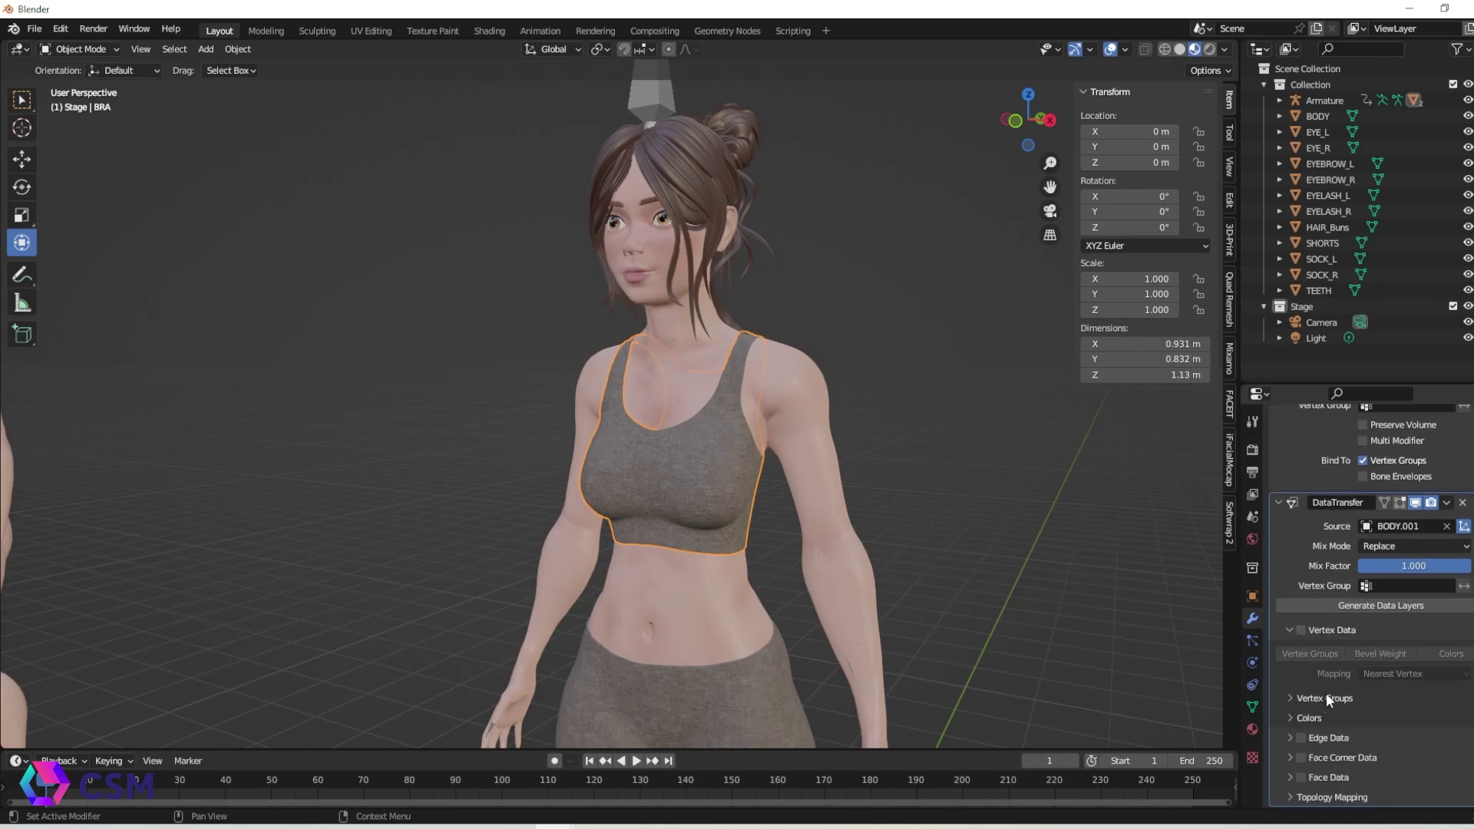
pyautogui.click(1301, 630)
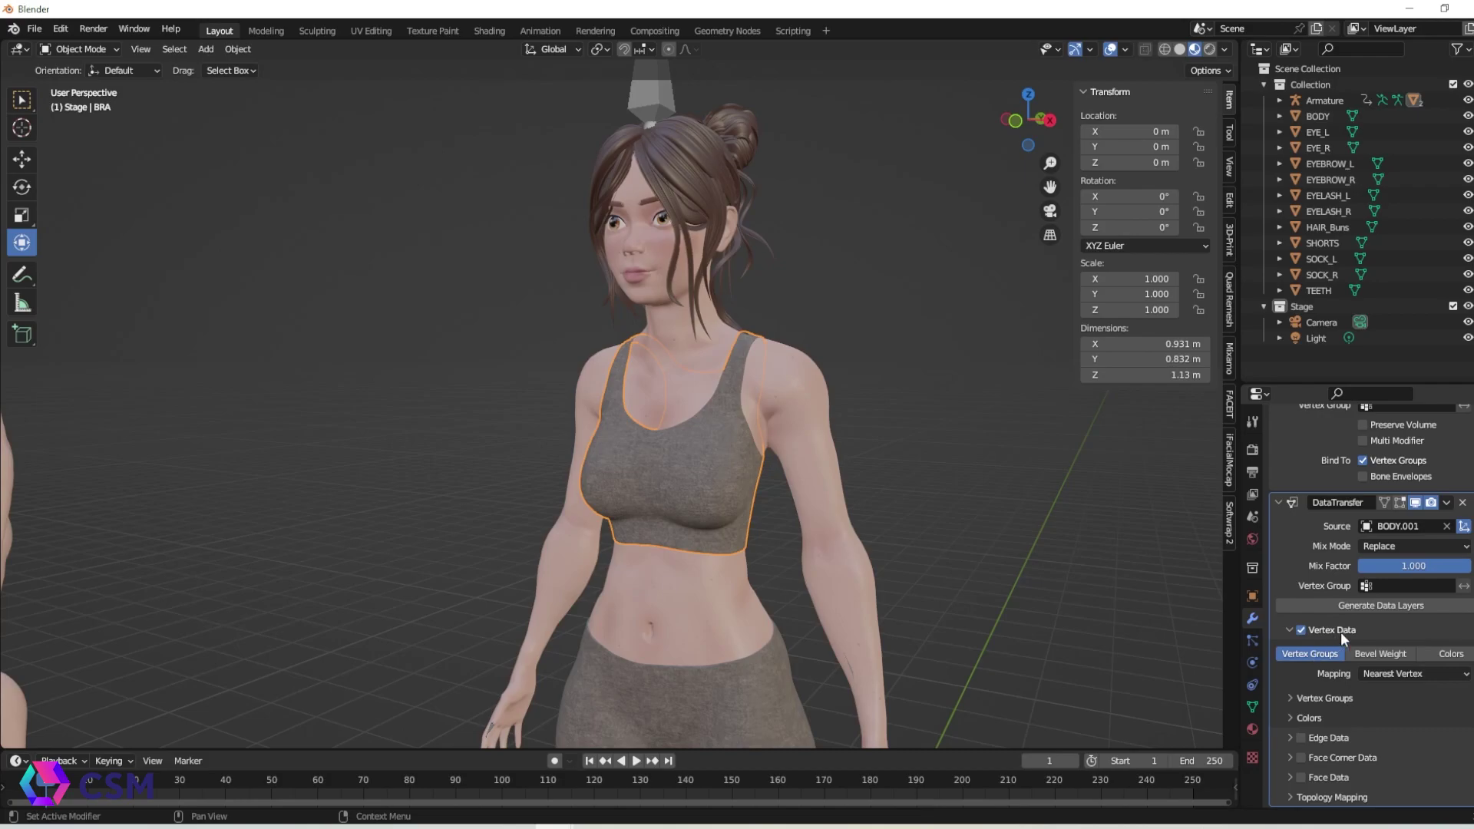
# Step: Apply the DataTransfer modifier on the BRA mesh
pyautogui.click(1446, 503)
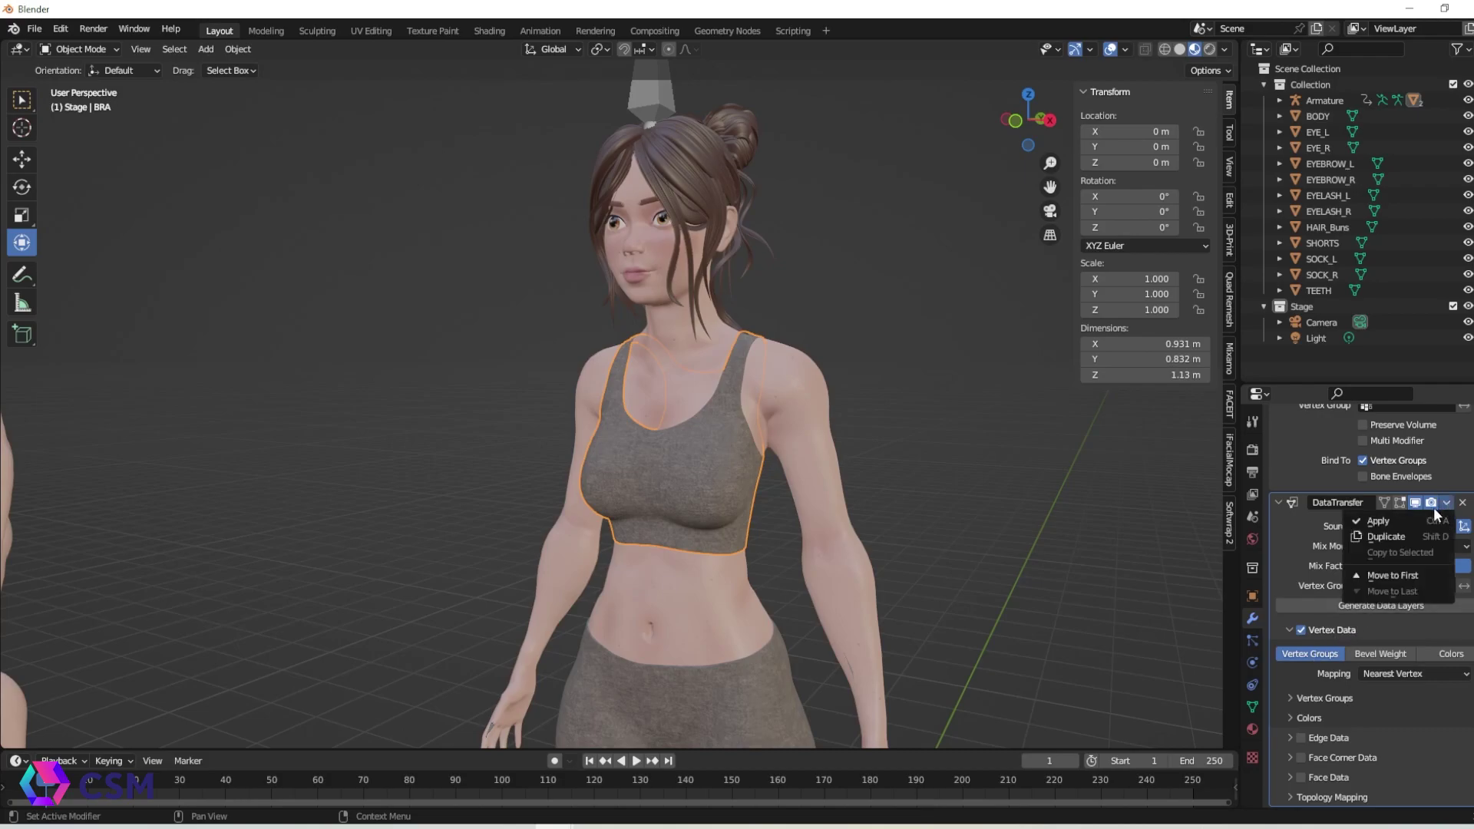
pyautogui.click(1403, 522)
pyautogui.moveTo(1091, 568); pyautogui.dragTo(744, 206, button='middle')
# Step: Switch the armature to Pose Position to check how the bra follows the body, and return it to Rest Position
pyautogui.click(668, 109)
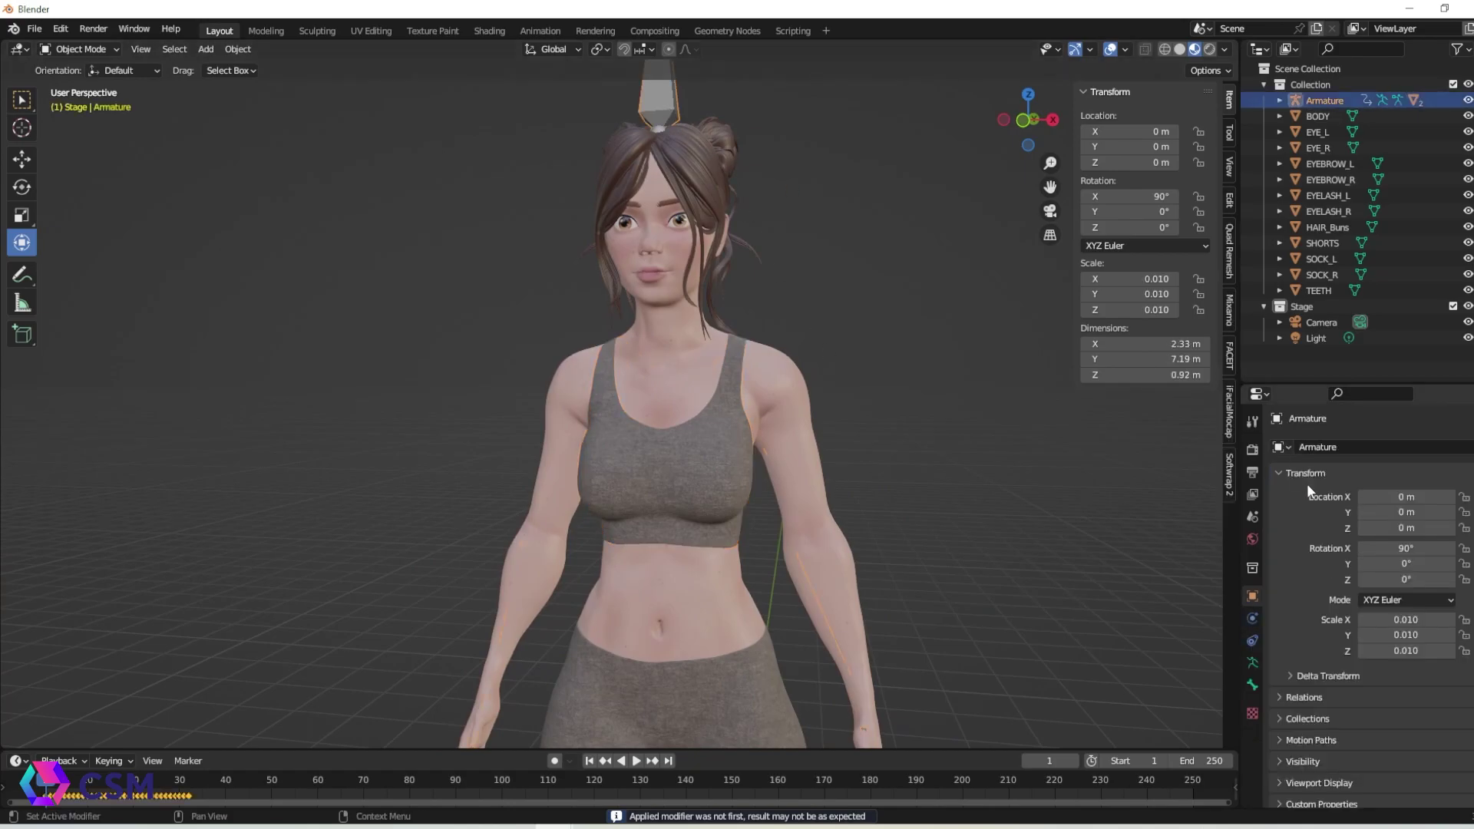
pyautogui.click(1252, 662)
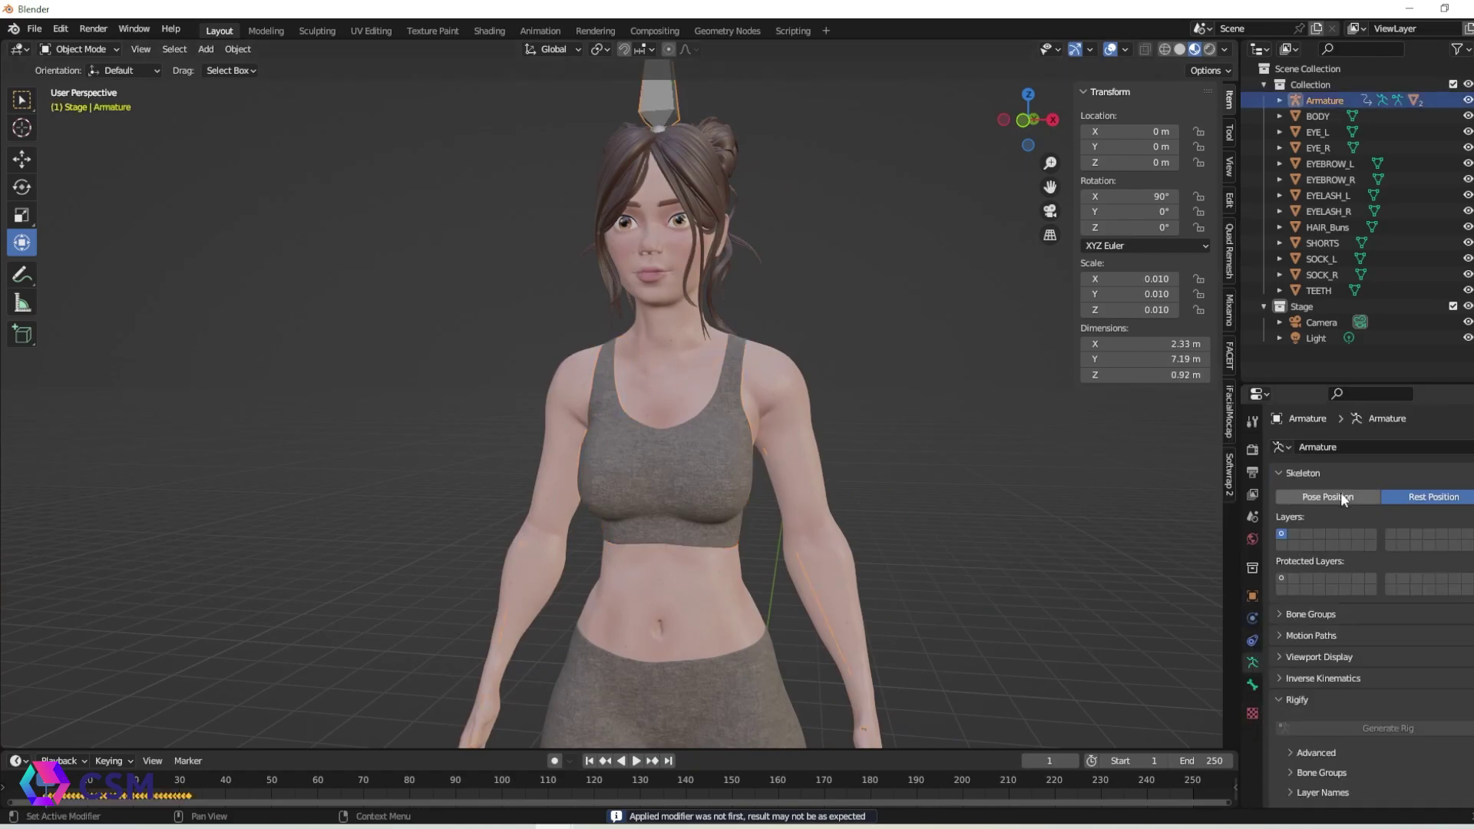
pyautogui.click(1344, 497)
pyautogui.moveTo(1058, 491); pyautogui.dragTo(760, 494, button='middle')
pyautogui.click(1425, 497)
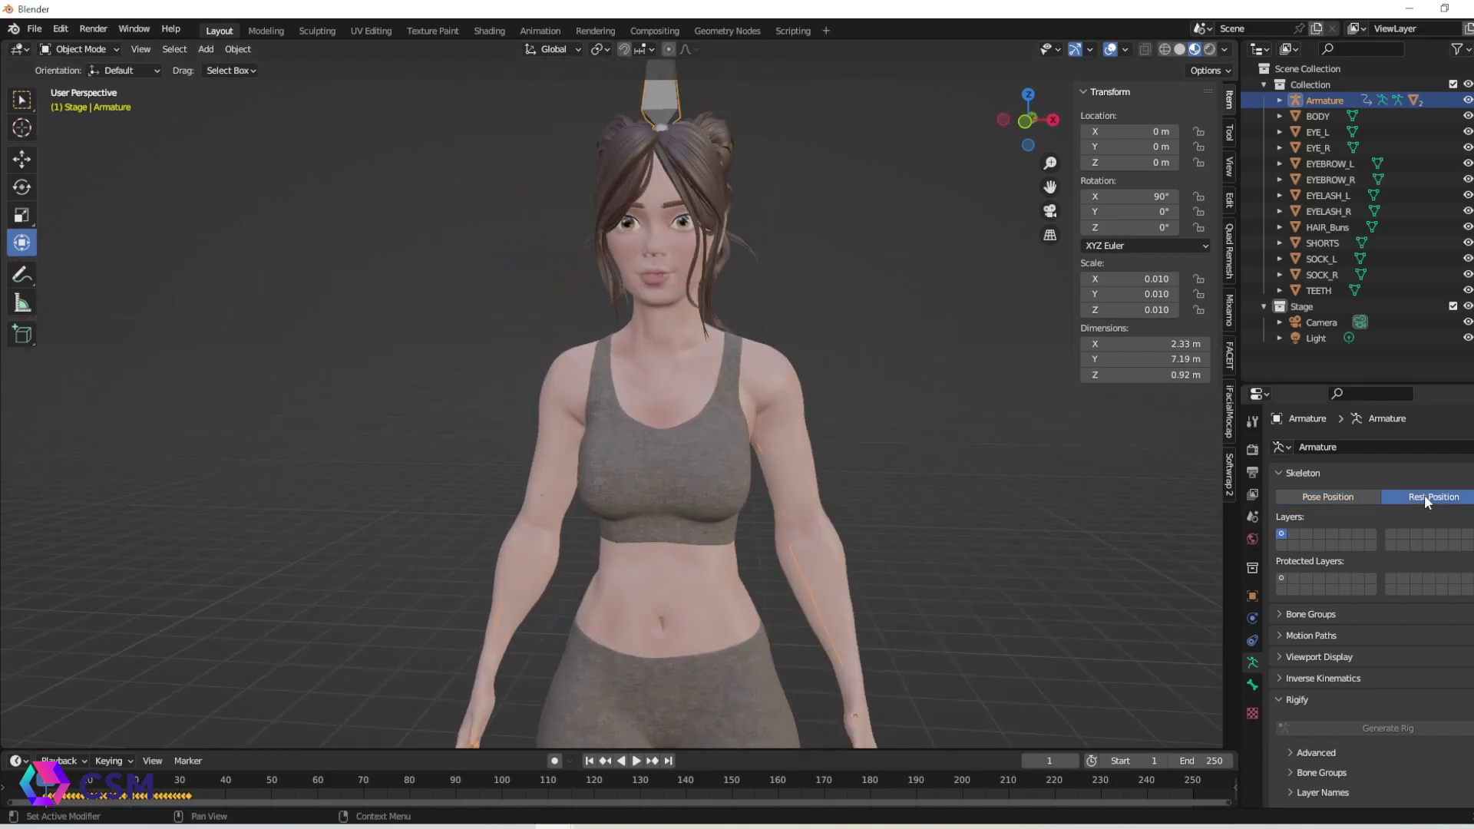
pyautogui.moveTo(1080, 490); pyautogui.dragTo(911, 469, button='middle')
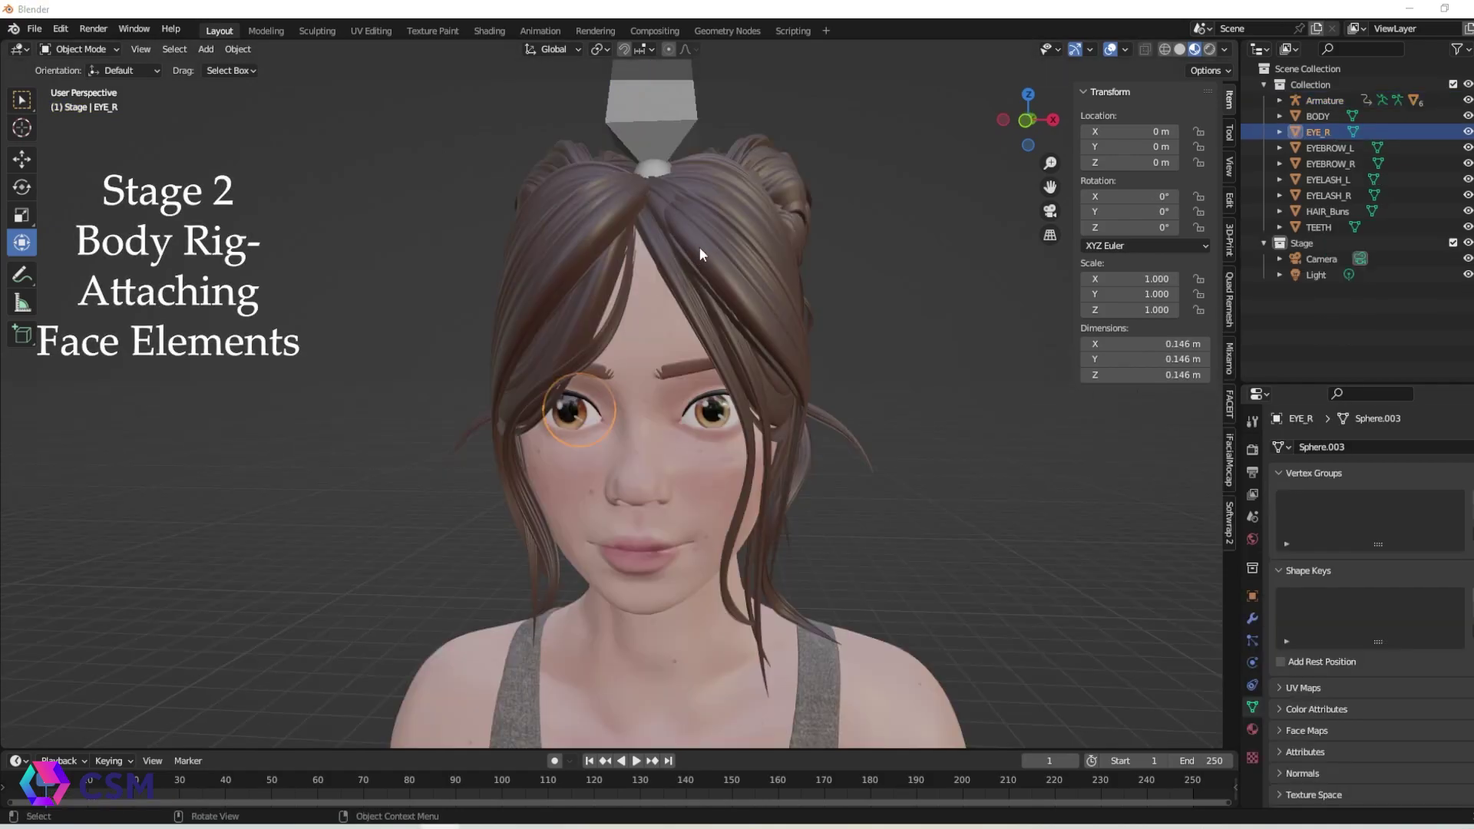
# Step: Parent the EYE_R mesh to the armature using Armature Deform With Empty Groups
pyautogui.moveTo(700, 248); pyautogui.dragTo(829, 322, button='middle')
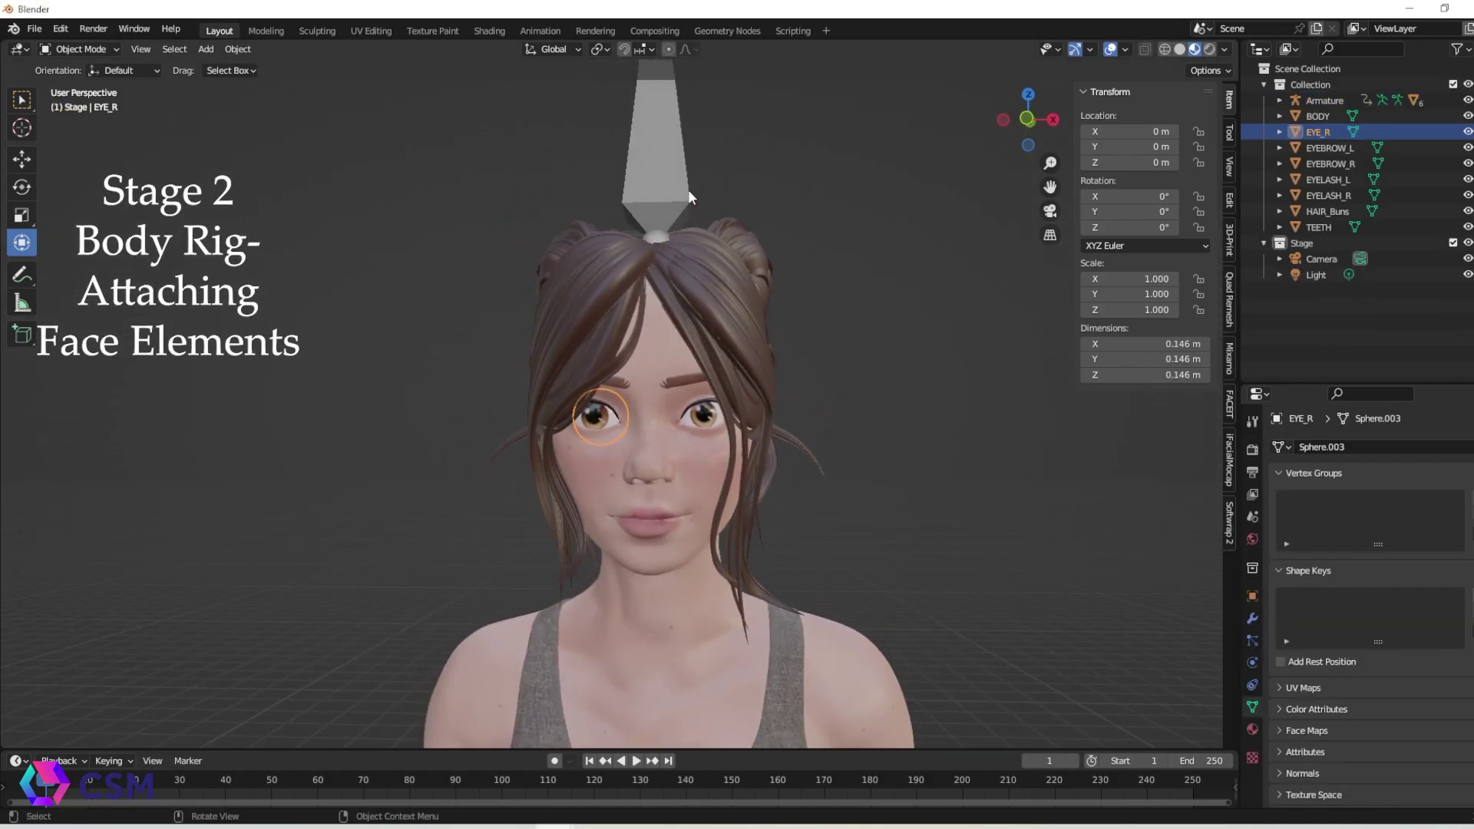
pyautogui.keyDown('shift'); pyautogui.click(675, 196); pyautogui.keyUp('shift')
pyautogui.hotkey('ctrl', 'p')
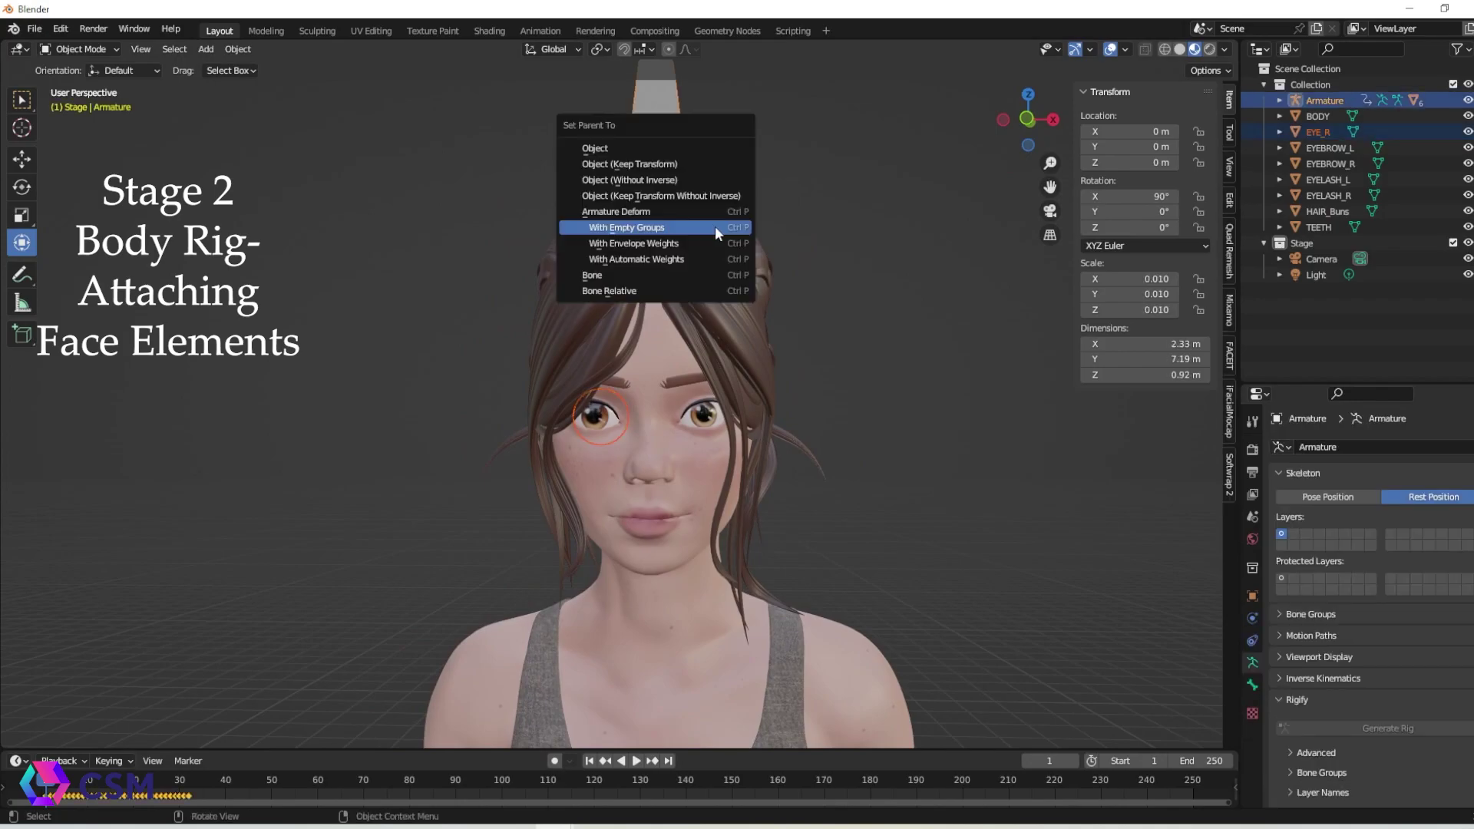
pyautogui.click(633, 227)
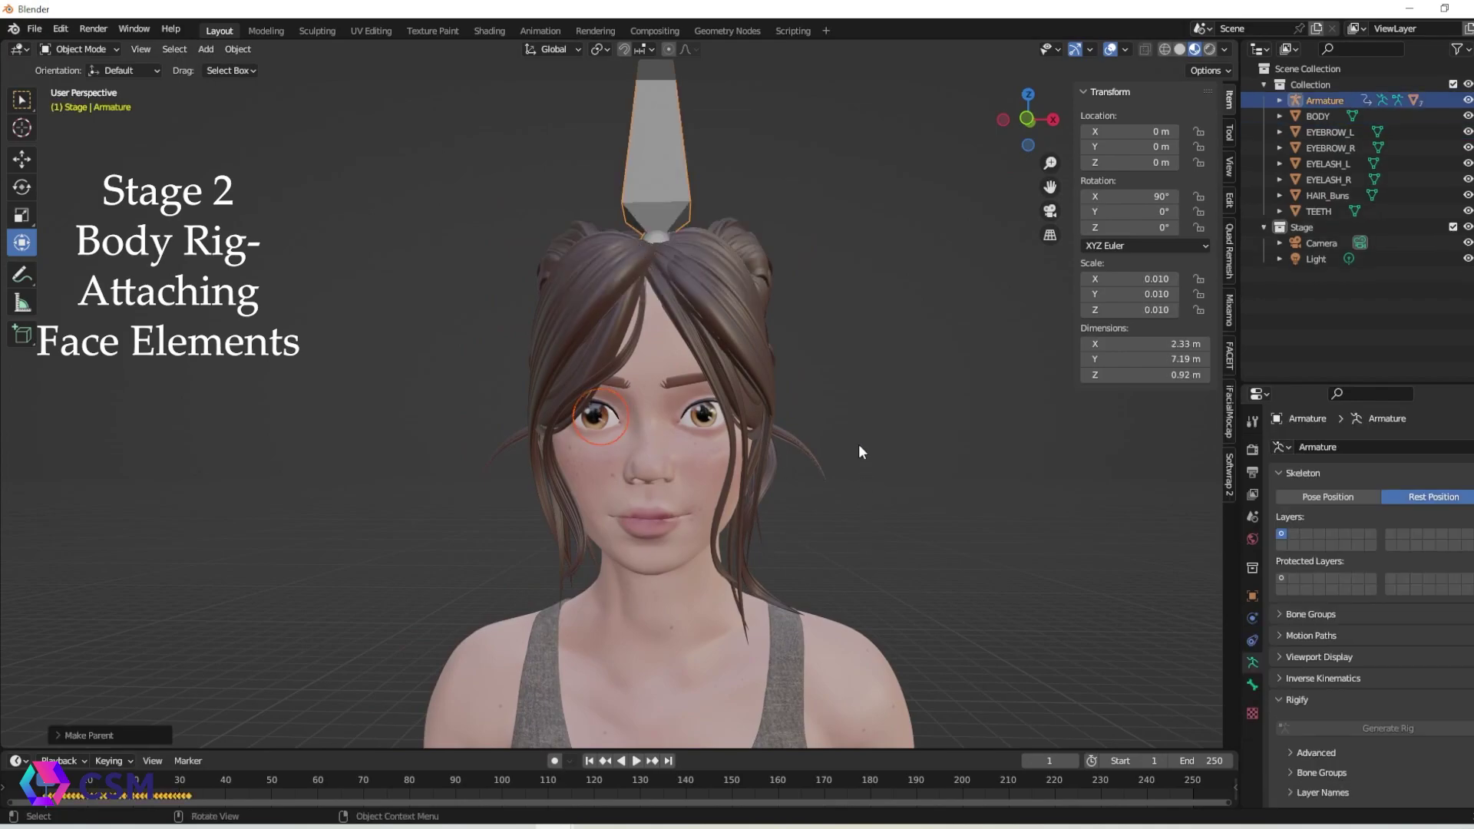
# Step: Parent the EYEBROW_L and EYEBROW_R meshes one by one to the armature with Empty Groups
pyautogui.click(687, 380)
pyautogui.keyDown('shift'); pyautogui.click(678, 203); pyautogui.keyUp('shift')
pyautogui.hotkey('ctrl', 'p')
pyautogui.click(677, 207)
pyautogui.click(614, 381)
pyautogui.keyDown('shift'); pyautogui.click(658, 186); pyautogui.keyUp('shift')
pyautogui.hotkey('ctrl', 'p')
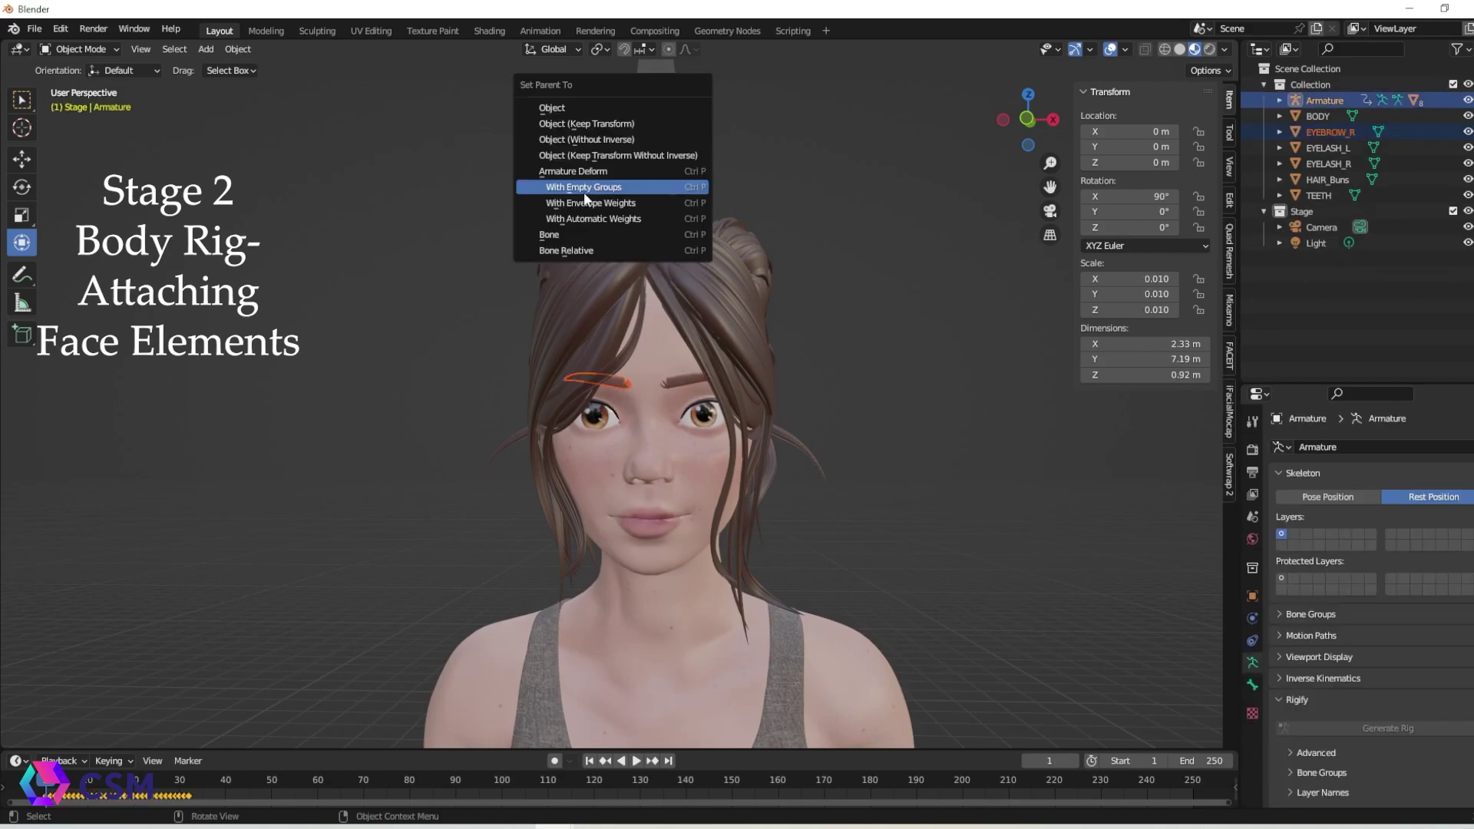
pyautogui.click(609, 189)
# Step: Parent the EYELASH_R and EYELASH_L meshes one by one to the armature with Empty Groups
pyautogui.click(603, 404)
pyautogui.keyDown('shift'); pyautogui.click(679, 175); pyautogui.keyUp('shift')
pyautogui.hotkey('ctrl', 'p')
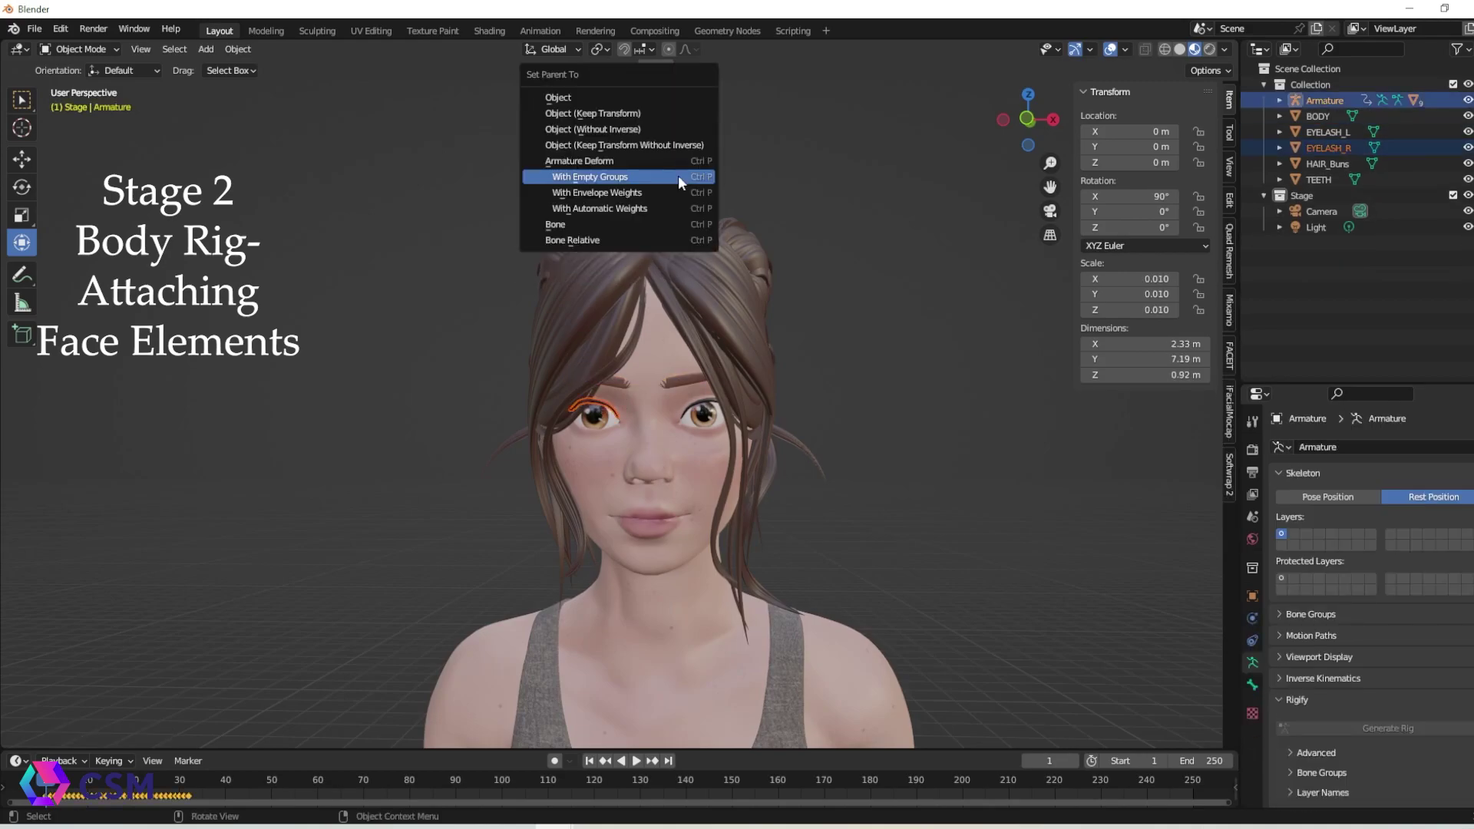
pyautogui.click(679, 176)
pyautogui.click(702, 403)
pyautogui.keyDown('shift'); pyautogui.click(665, 157); pyautogui.keyUp('shift')
pyautogui.hotkey('ctrl', 'p')
pyautogui.click(631, 158)
# Step: Parent the TEETH mesh to the armature using Armature Deform With Empty Groups
pyautogui.click(702, 415)
pyautogui.click(1329, 147)
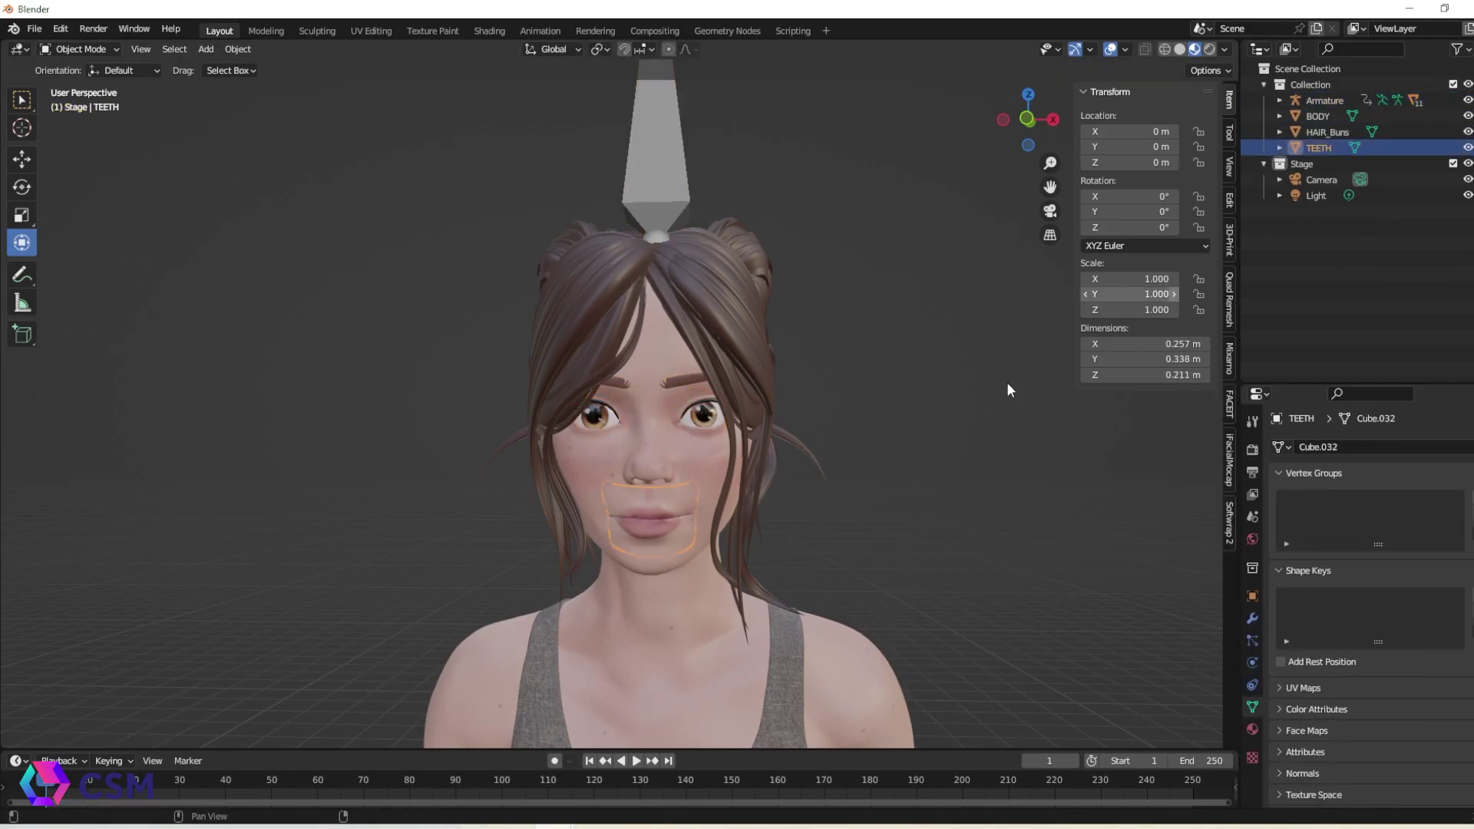
pyautogui.keyDown('shift'); pyautogui.click(675, 176); pyautogui.keyUp('shift')
pyautogui.hotkey('ctrl', 'p')
pyautogui.click(722, 191)
# Step: Select the HAIR_Buns mesh together with the armature as the active object and enter Pose Mode
pyautogui.click(772, 329)
pyautogui.moveTo(867, 305); pyautogui.dragTo(890, 323, button='middle')
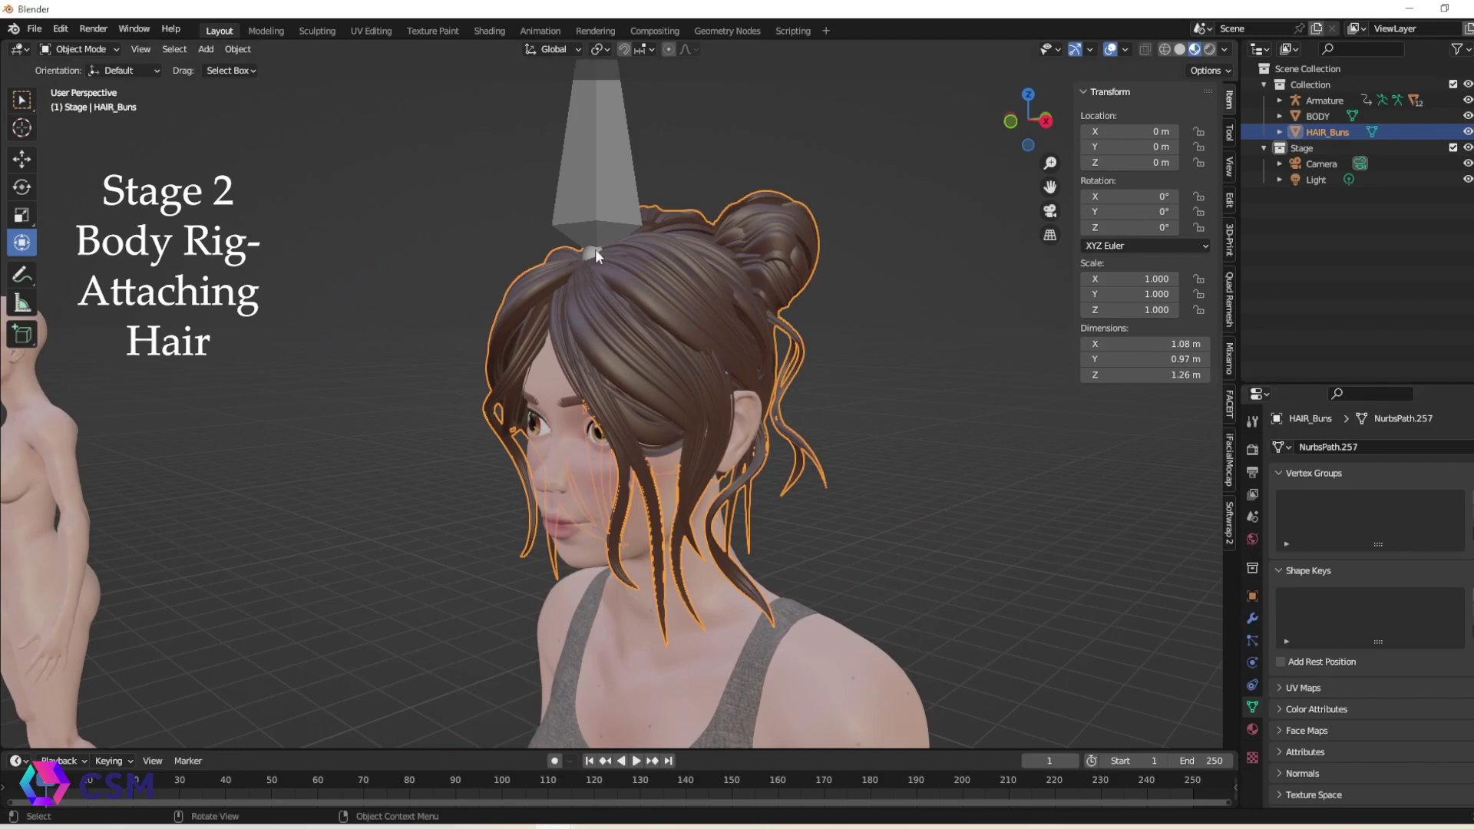
pyautogui.click(574, 191)
pyautogui.moveTo(574, 191); pyautogui.dragTo(674, 303, button='middle')
pyautogui.click(735, 367)
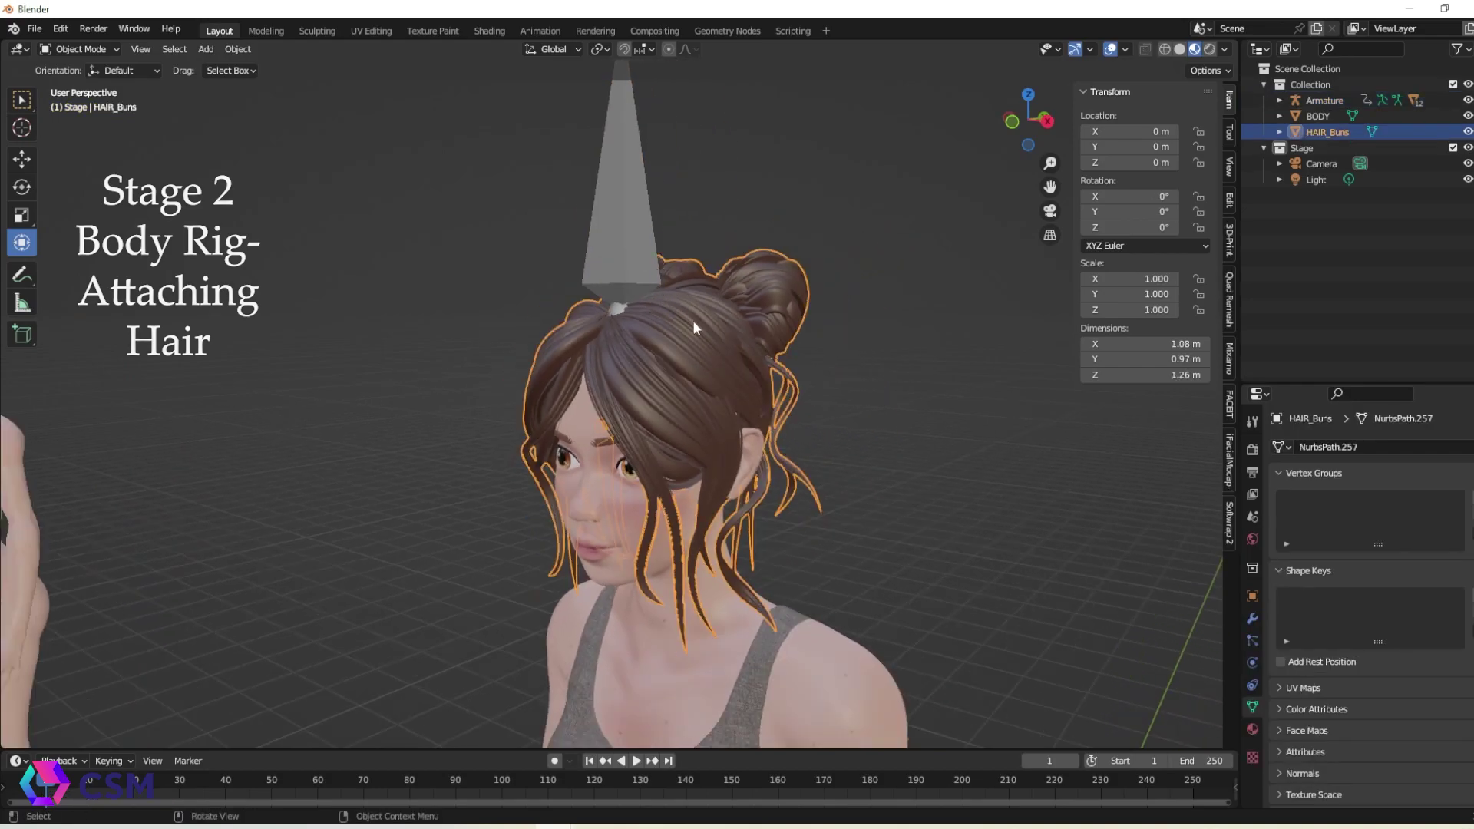
pyautogui.keyDown('shift'); pyautogui.click(628, 240); pyautogui.keyUp('shift')
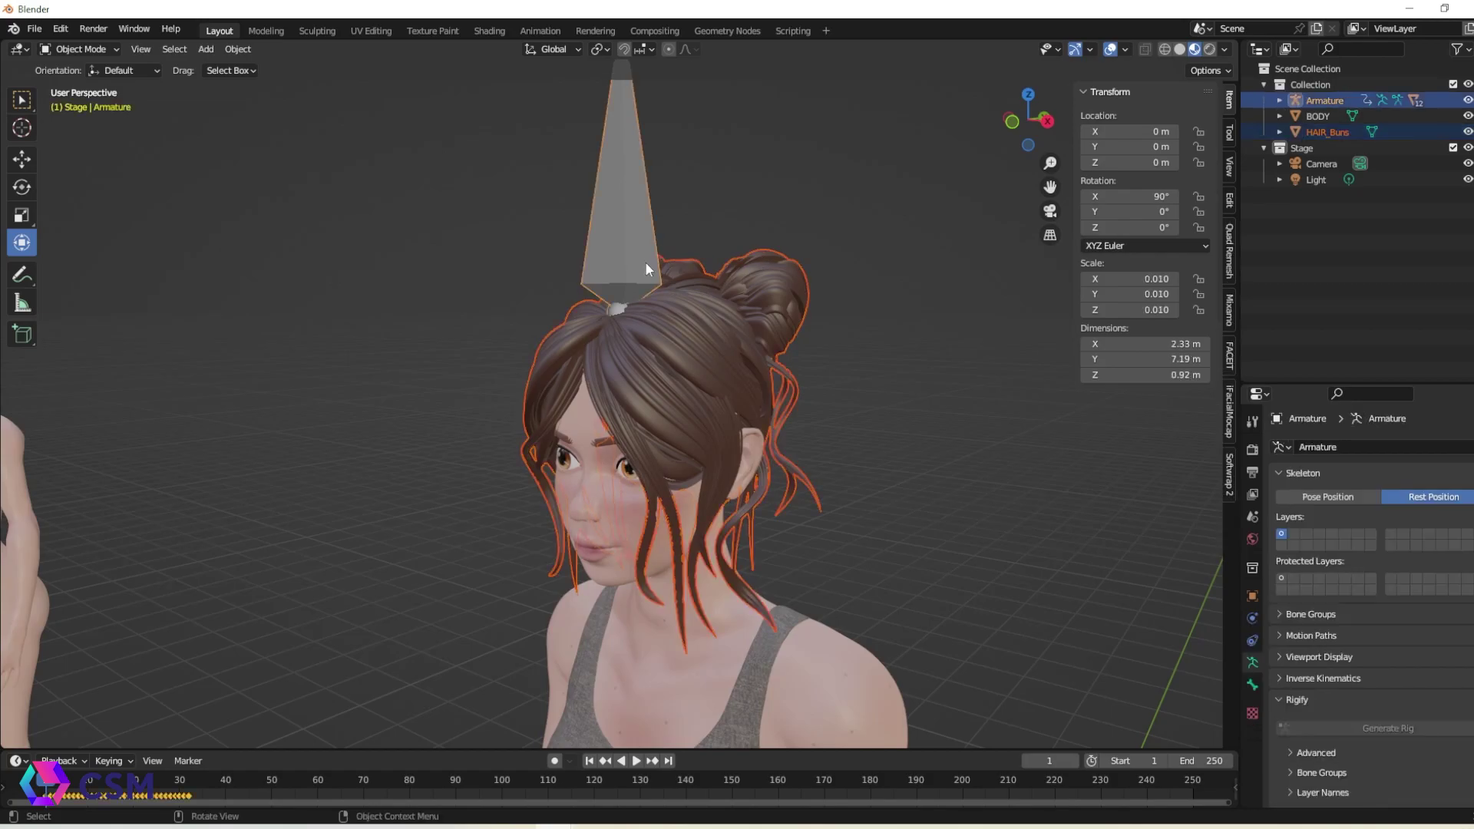
pyautogui.hotkey('ctrl', 'Tab')
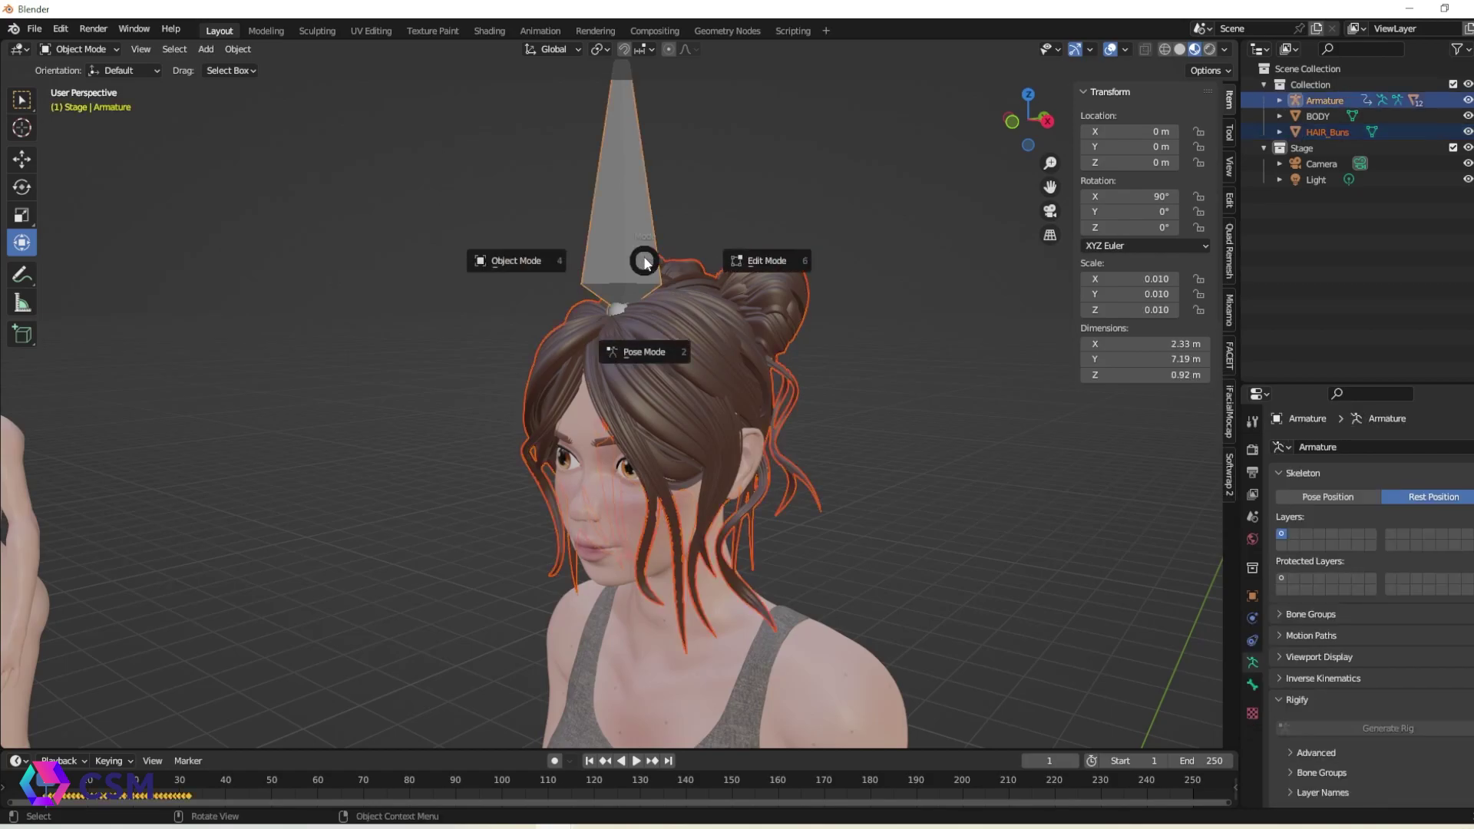
pyautogui.click(649, 353)
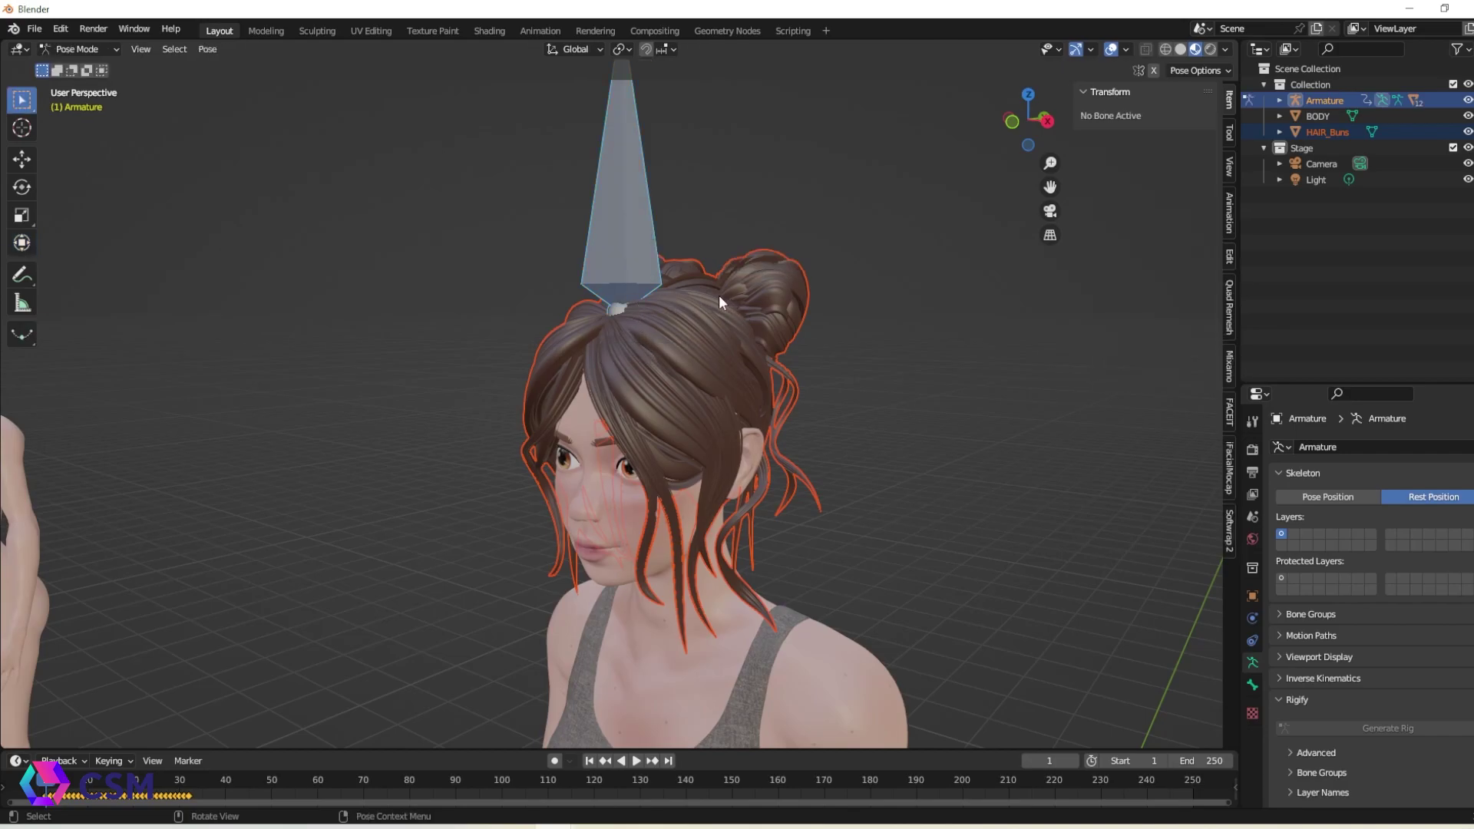
# Step: Parent the hair to the mixamorig:HeadTop_End bone with the Bone option and return to Object Mode
pyautogui.click(607, 273)
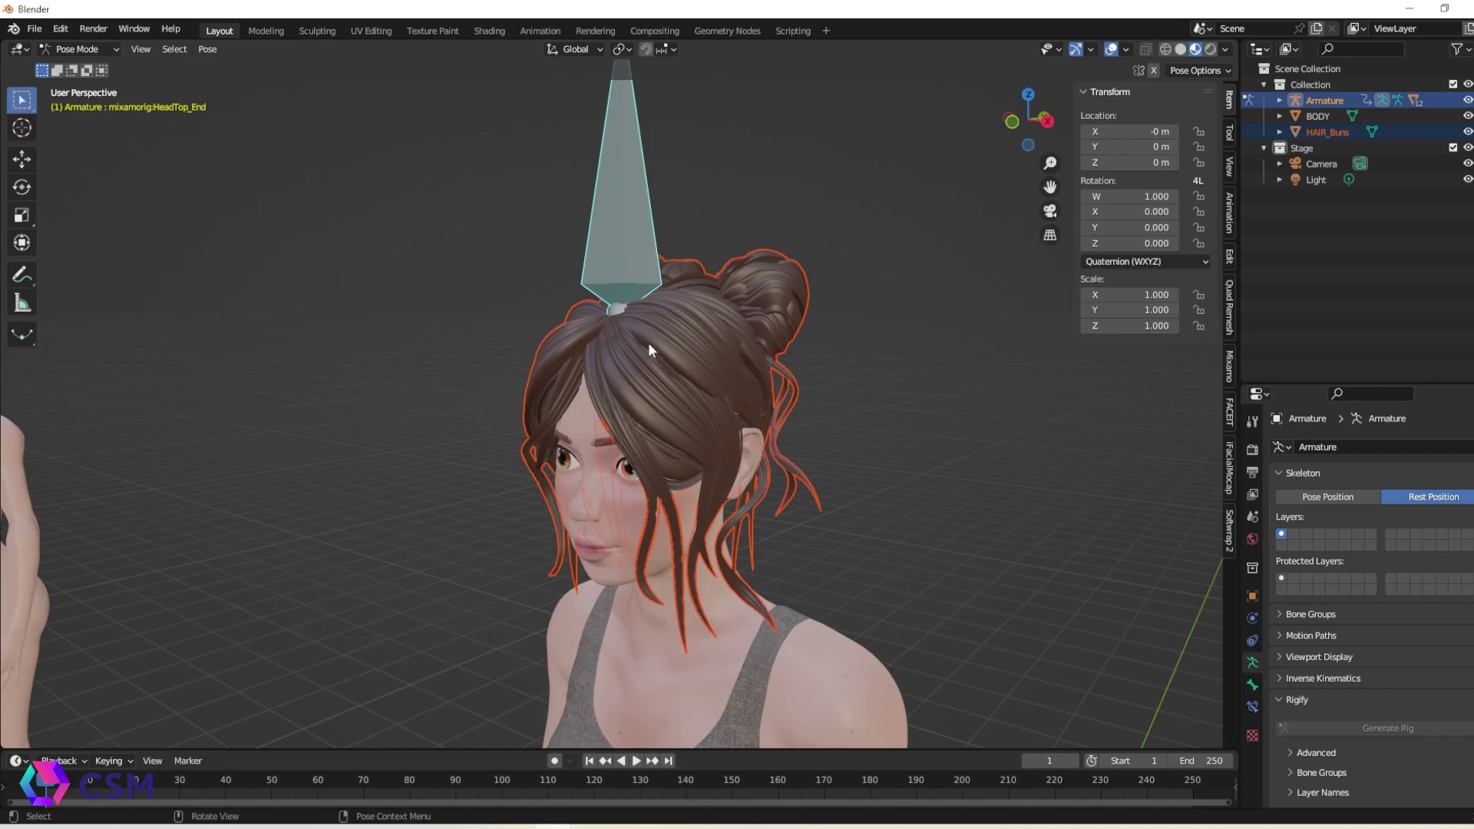
pyautogui.hotkey('ctrl', 'p')
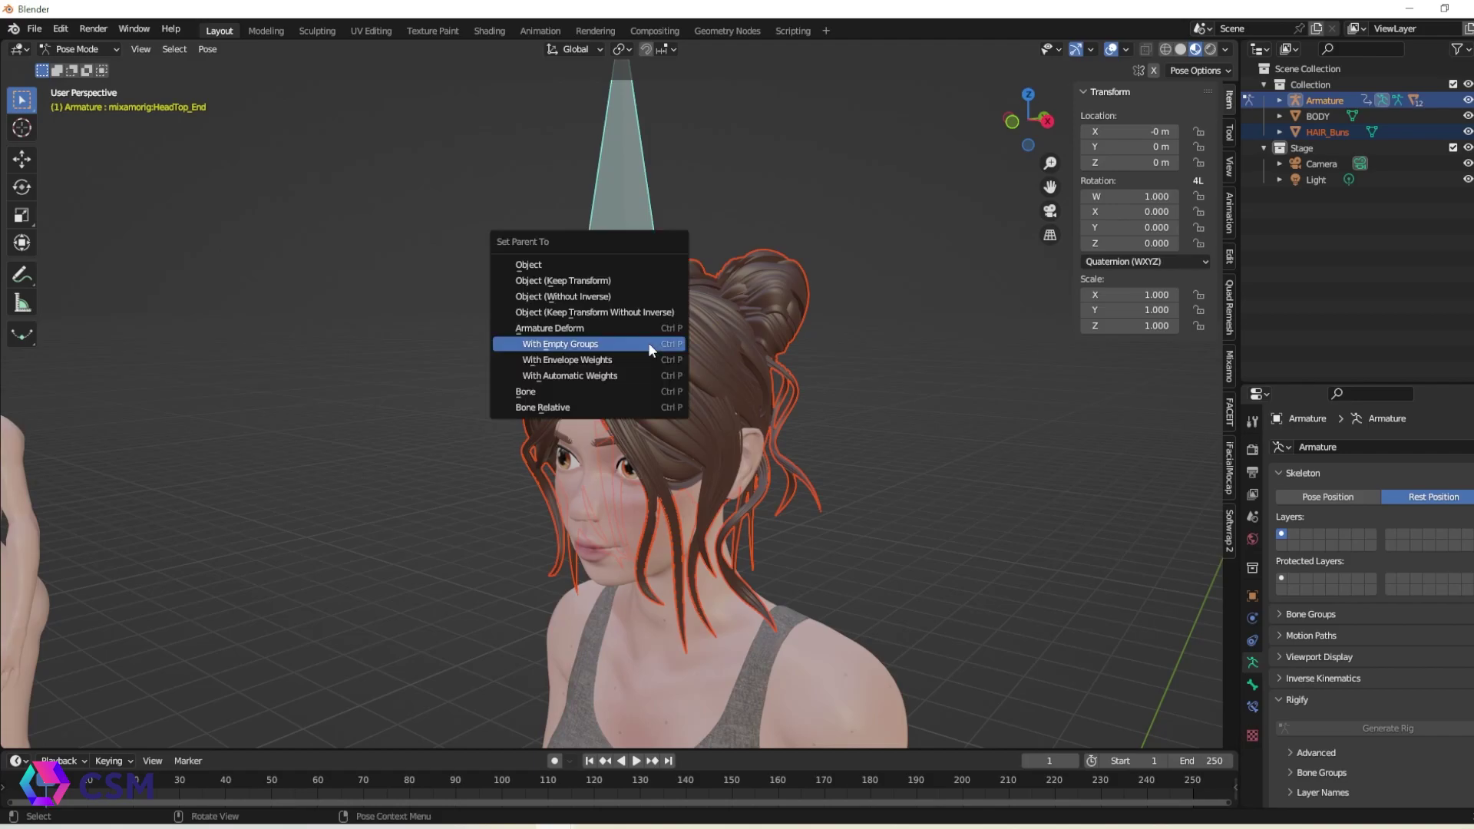
pyautogui.click(554, 398)
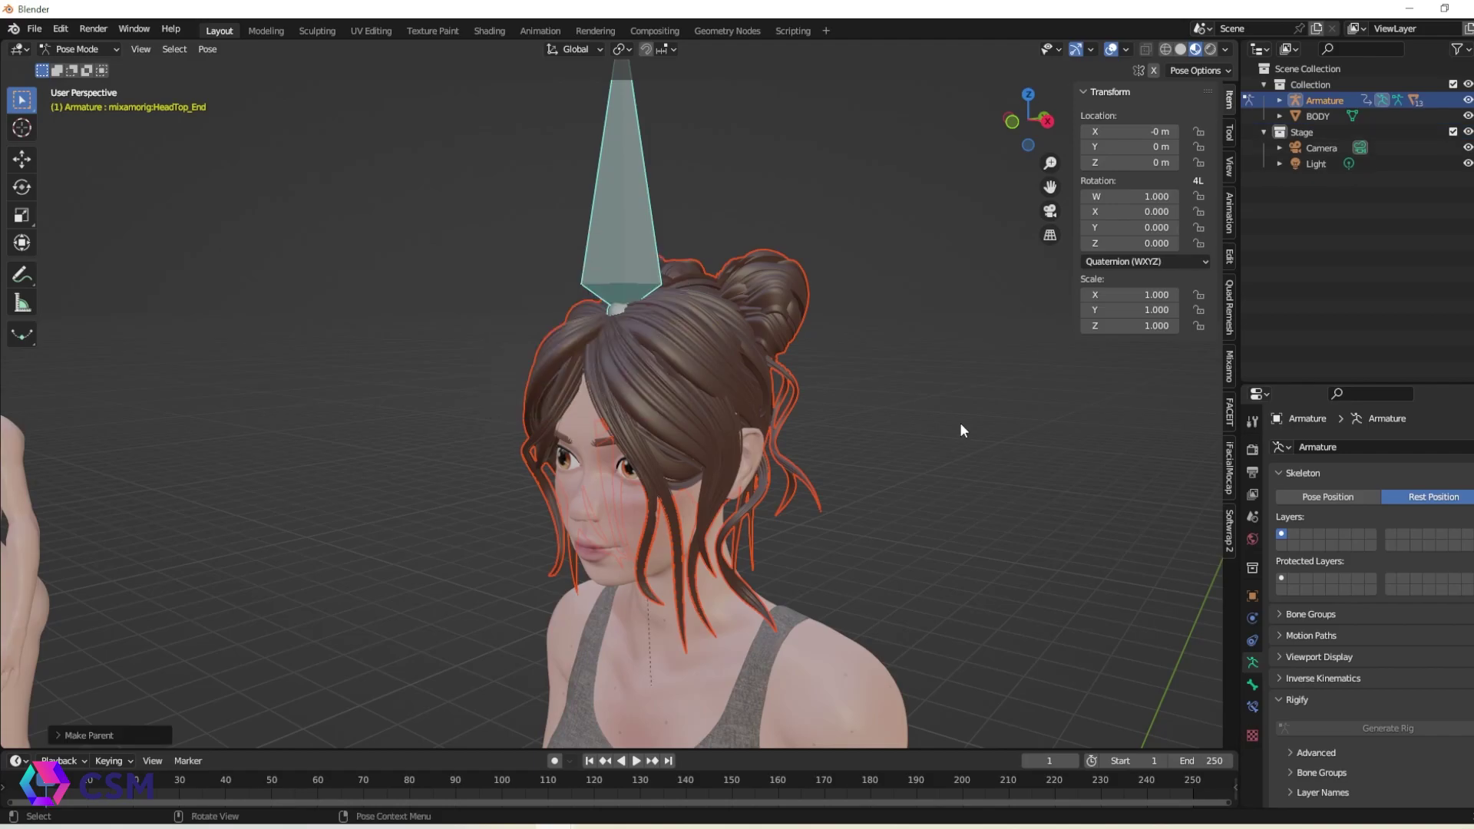
pyautogui.hotkey('alt', 'a')
pyautogui.hotkey('ctrl', 'Tab')
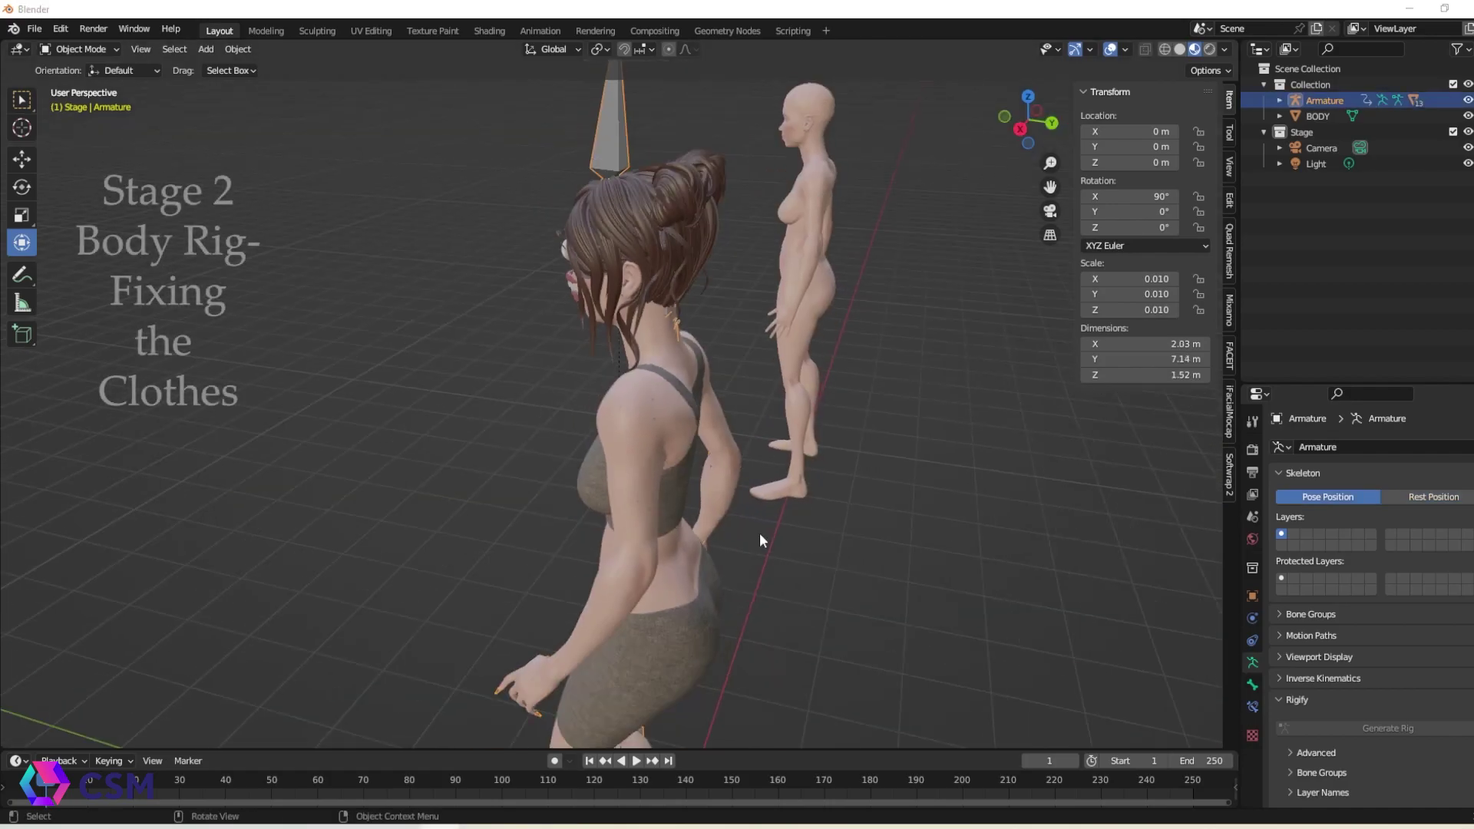
# Step: Sculpt the SHORTS mesh with the Inflate brush around the hips so that it covers the body
pyautogui.moveTo(759, 533); pyautogui.dragTo(657, 461, button='middle')
pyautogui.scroll(4, 661, 398)
pyautogui.scroll(-3, 691, 317)
pyautogui.click(657, 616)
pyautogui.keyDown('shift'); pyautogui.moveTo(658, 623); pyautogui.dragTo(658, 261, button='middle'); pyautogui.keyUp('shift')
pyautogui.scroll(3, 658, 261)
pyautogui.hotkey('ctrl', 'Tab')
pyautogui.press('i')
pyautogui.moveTo(560, 329)
pyautogui.mouseDown()
pyautogui.moveTo(699, 287)
pyautogui.moveTo(760, 444)
pyautogui.mouseUp()
pyautogui.moveTo(760, 444)
pyautogui.mouseDown(button='middle')
pyautogui.moveTo(636, 427)
pyautogui.moveTo(537, 380)
pyautogui.moveTo(527, 500)
pyautogui.mouseUp(button='middle')
pyautogui.hotkey('ctrl', 'Tab')
pyautogui.scroll(-3, 727, 220)
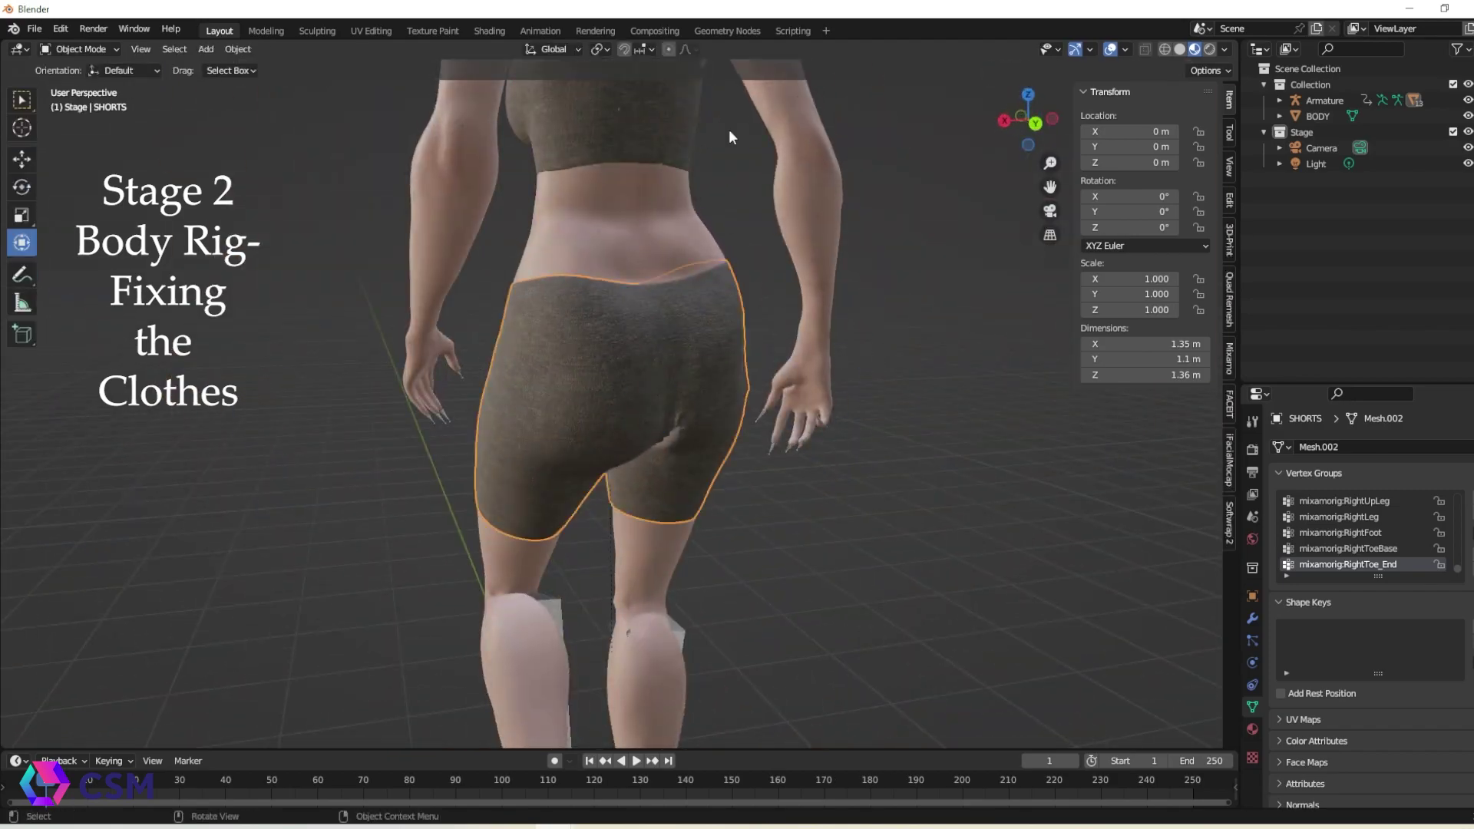
# Step: Select the BRA mesh and enter Sculpt Mode to work on its back and sides, returning to Object Mode when finished
pyautogui.keyDown('shift'); pyautogui.moveTo(727, 220); pyautogui.dragTo(695, 492, button='middle'); pyautogui.keyUp('shift')
pyautogui.scroll(3, 694, 492)
pyautogui.click(694, 492)
pyautogui.hotkey('ctrl', 'Tab')
pyautogui.moveTo(533, 487)
pyautogui.mouseDown(button='middle')
pyautogui.moveTo(730, 412)
pyautogui.moveTo(711, 391)
pyautogui.moveTo(565, 505)
pyautogui.moveTo(417, 491)
pyautogui.moveTo(717, 398)
pyautogui.mouseUp(button='middle')
pyautogui.hotkey('ctrl', 'Tab')
pyautogui.scroll(-3, 717, 399)
# Step: Enlarge the timeline and scrub the walk animation to about frame 10 to inspect how the clothes fit the posed body
pyautogui.moveTo(461, 750); pyautogui.dragTo(461, 584)
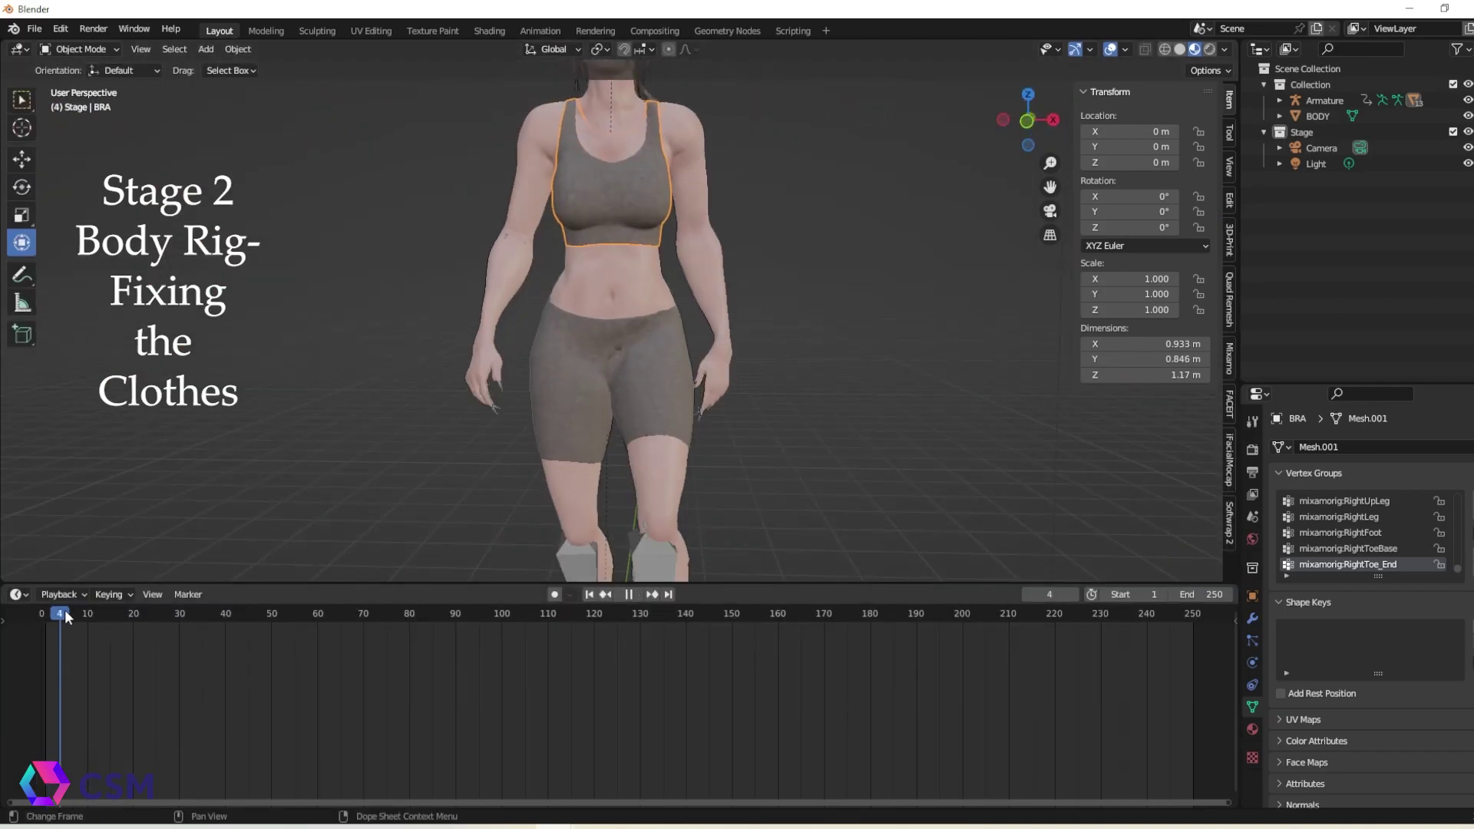
pyautogui.moveTo(63, 615); pyautogui.dragTo(87, 615)
pyautogui.moveTo(461, 307); pyautogui.dragTo(589, 229, button='middle')
pyautogui.scroll(3, 589, 229)
# Step: Sculpt the BRA mesh against the posed body, switching brushes and adjusting the brush setting between strokes
pyautogui.click(589, 228)
pyautogui.hotkey('ctrl', 'Tab')
pyautogui.moveTo(684, 379); pyautogui.dragTo(683, 242, button='middle')
pyautogui.moveTo(684, 242); pyautogui.dragTo(619, 322)
pyautogui.moveTo(619, 322)
pyautogui.mouseDown(button='middle')
pyautogui.moveTo(599, 268)
pyautogui.moveTo(686, 320)
pyautogui.mouseUp(button='middle')
pyautogui.keyDown('alt'); pyautogui.moveTo(686, 320); pyautogui.dragTo(645, 316); pyautogui.keyUp('alt')
pyautogui.click(22, 349)
pyautogui.moveTo(342, 70); pyautogui.dragTo(296, 71)
pyautogui.keyDown('alt'); pyautogui.moveTo(637, 203); pyautogui.dragTo(737, 215); pyautogui.keyUp('alt')
pyautogui.moveTo(635, 253)
pyautogui.keyDown('alt'); pyautogui.mouseDown()
pyautogui.moveTo(860, 238)
pyautogui.moveTo(445, 262)
pyautogui.mouseUp(); pyautogui.keyUp('alt')
pyautogui.click(22, 266)
pyautogui.moveTo(817, 231)
pyautogui.keyDown('alt'); pyautogui.mouseDown()
pyautogui.moveTo(688, 230)
pyautogui.moveTo(642, 249)
pyautogui.moveTo(675, 362)
pyautogui.mouseUp(); pyautogui.keyUp('alt')
pyautogui.scroll(-5, 642, 249)
pyautogui.hotkey('ctrl', 'Tab')
# Step: Scrub through the animation to check the clothing in other poses, and return to the first frame
pyautogui.moveTo(675, 362); pyautogui.dragTo(733, 76, button='middle')
pyautogui.moveTo(88, 615); pyautogui.dragTo(147, 618)
pyautogui.scroll(6, 596, 427)
pyautogui.moveTo(660, 384)
pyautogui.mouseDown(button='middle')
pyautogui.moveTo(596, 427)
pyautogui.moveTo(682, 430)
pyautogui.moveTo(596, 432)
pyautogui.moveTo(599, 331)
pyautogui.moveTo(648, 352)
pyautogui.moveTo(628, 398)
pyautogui.moveTo(1113, 467)
pyautogui.moveTo(599, 415)
pyautogui.mouseUp(button='middle')
pyautogui.hotkey('ctrl', 'Tab')
pyautogui.hotkey('ctrl', 'Tab')
pyautogui.moveTo(307, 630); pyautogui.dragTo(41, 645)
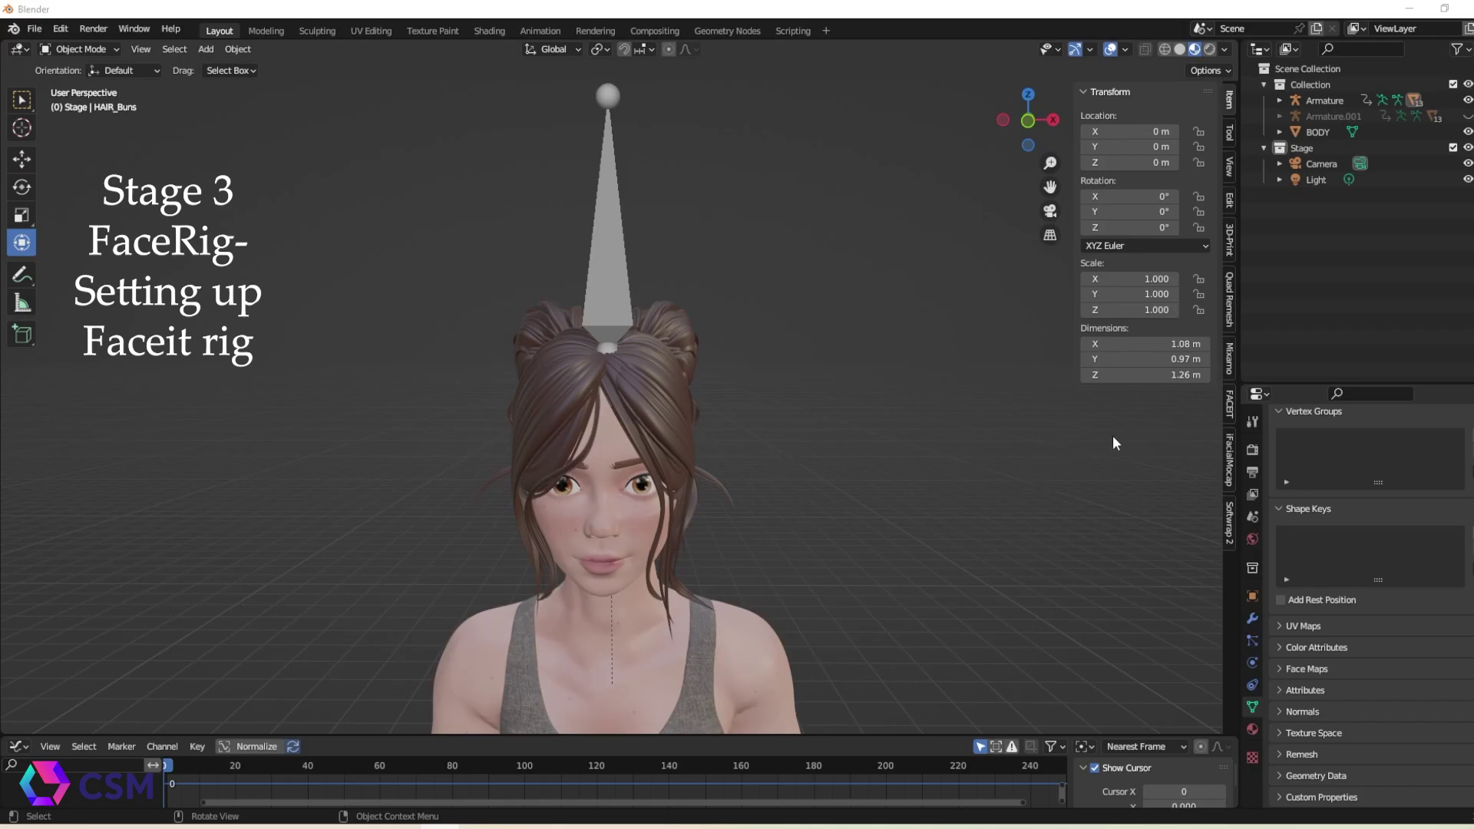
# Step: Open the Faceit add-on's Setup section and widen the sidebar so its labels are readable
pyautogui.click(1231, 398)
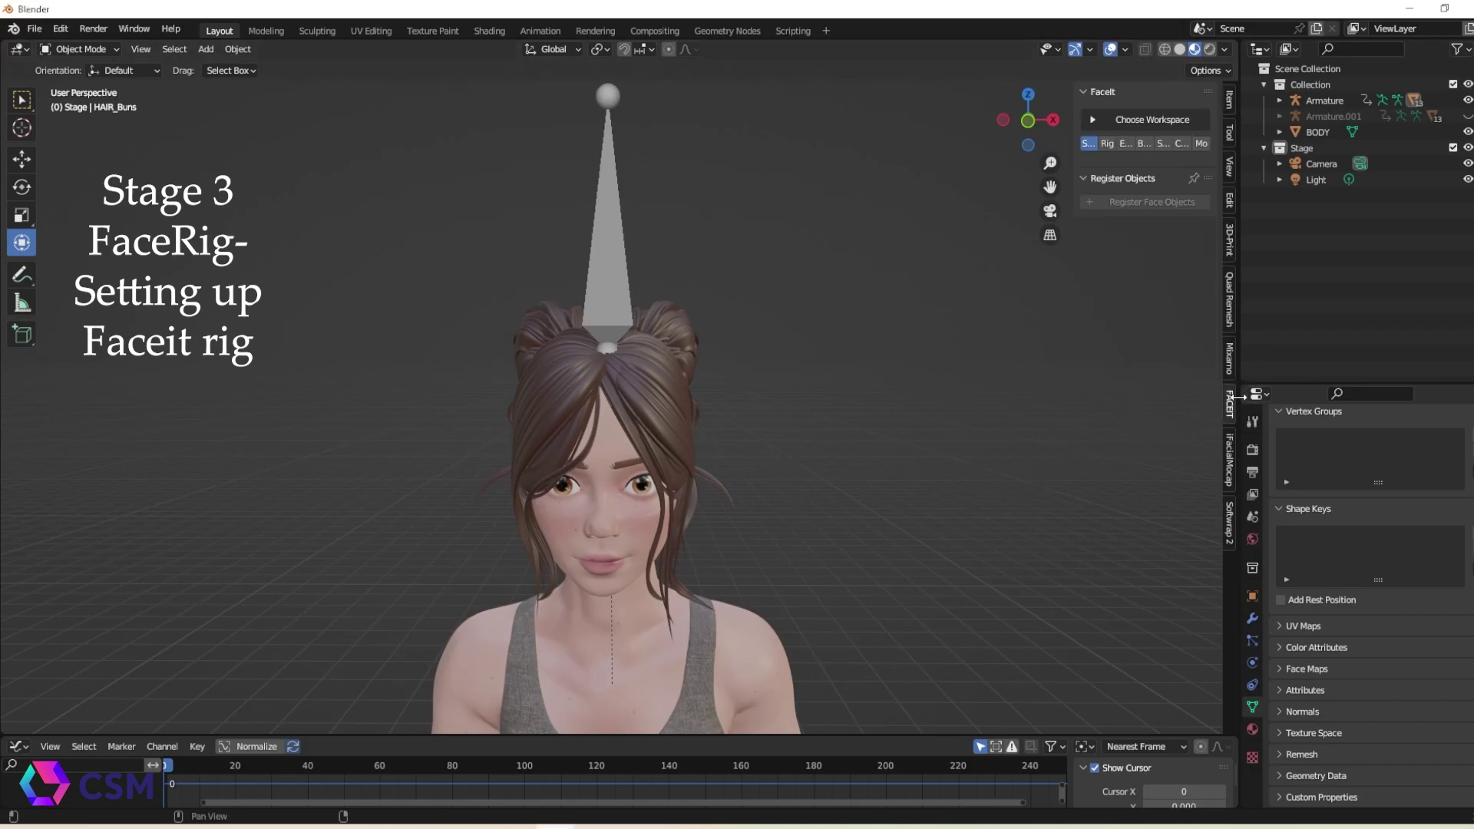
pyautogui.scroll(-4, 822, 317)
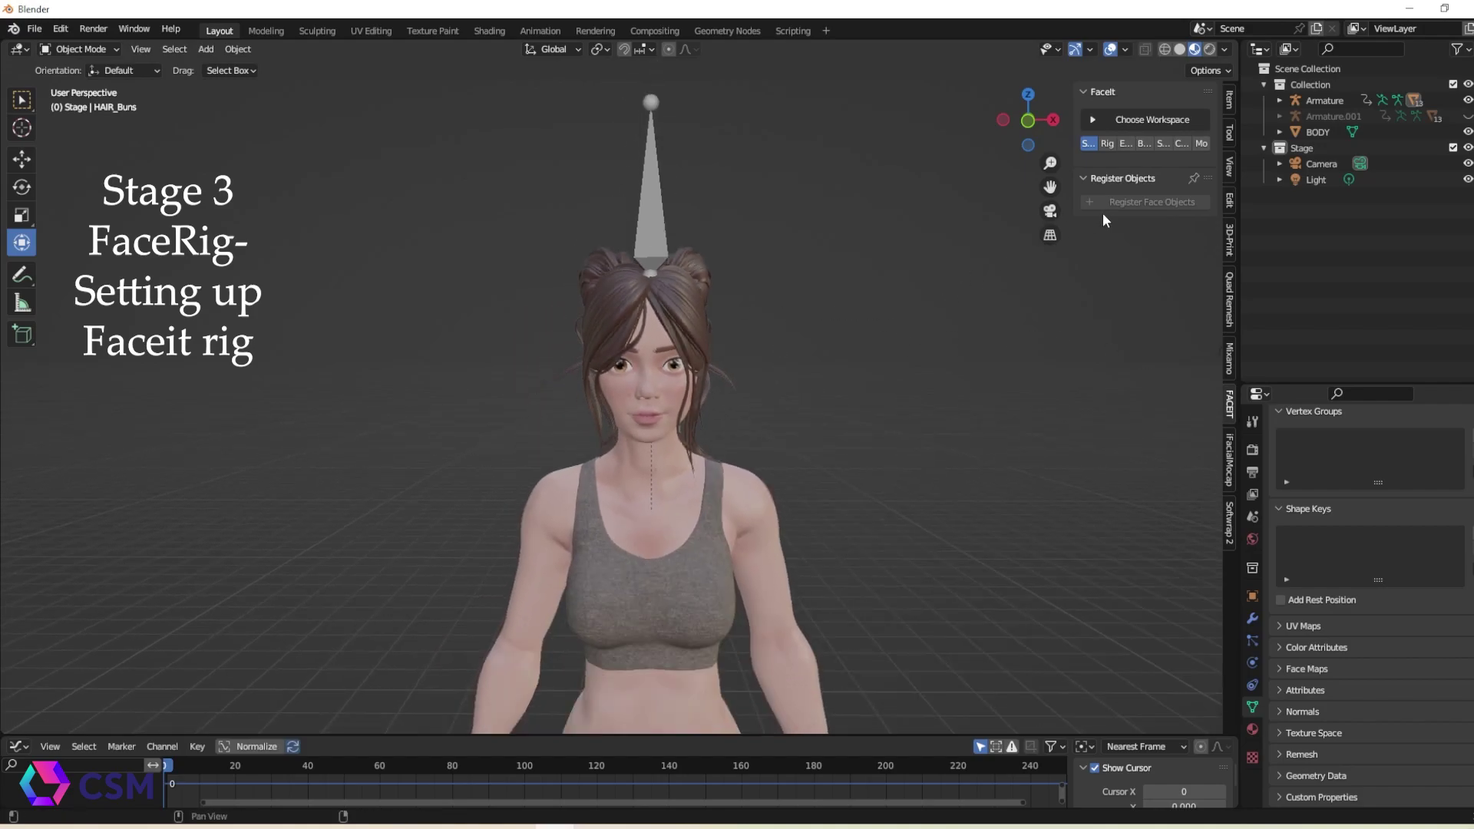
pyautogui.moveTo(1069, 178); pyautogui.dragTo(919, 176)
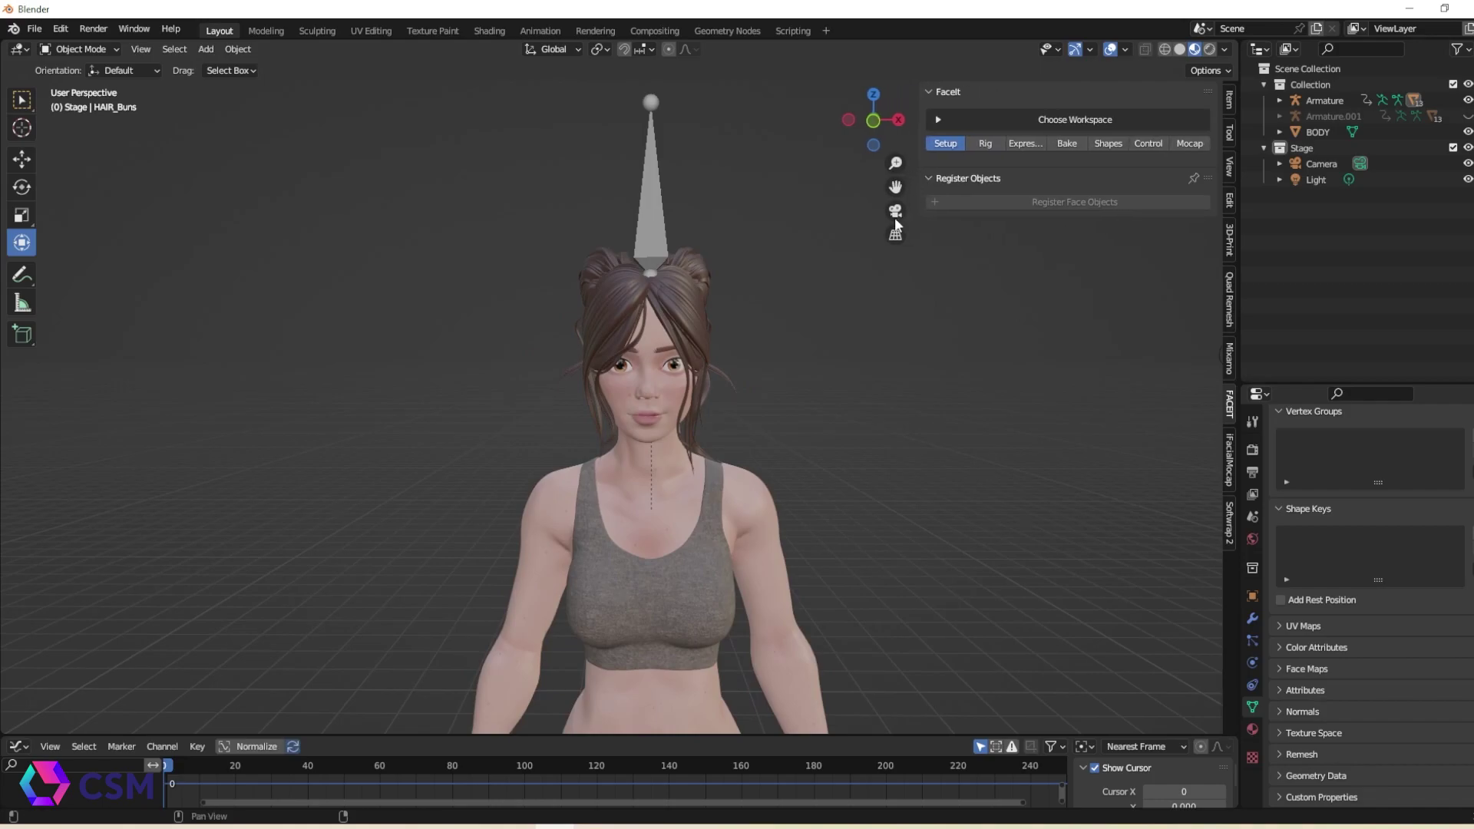
# Step: Hide the Armature and select the hair, body and all facial meshes around the head
pyautogui.scroll(-2, 750, 445)
pyautogui.scroll(2, 779, 265)
pyautogui.keyDown('shift'); pyautogui.moveTo(789, 295); pyautogui.dragTo(772, 370, button='middle'); pyautogui.keyUp('shift')
pyautogui.click(1468, 99)
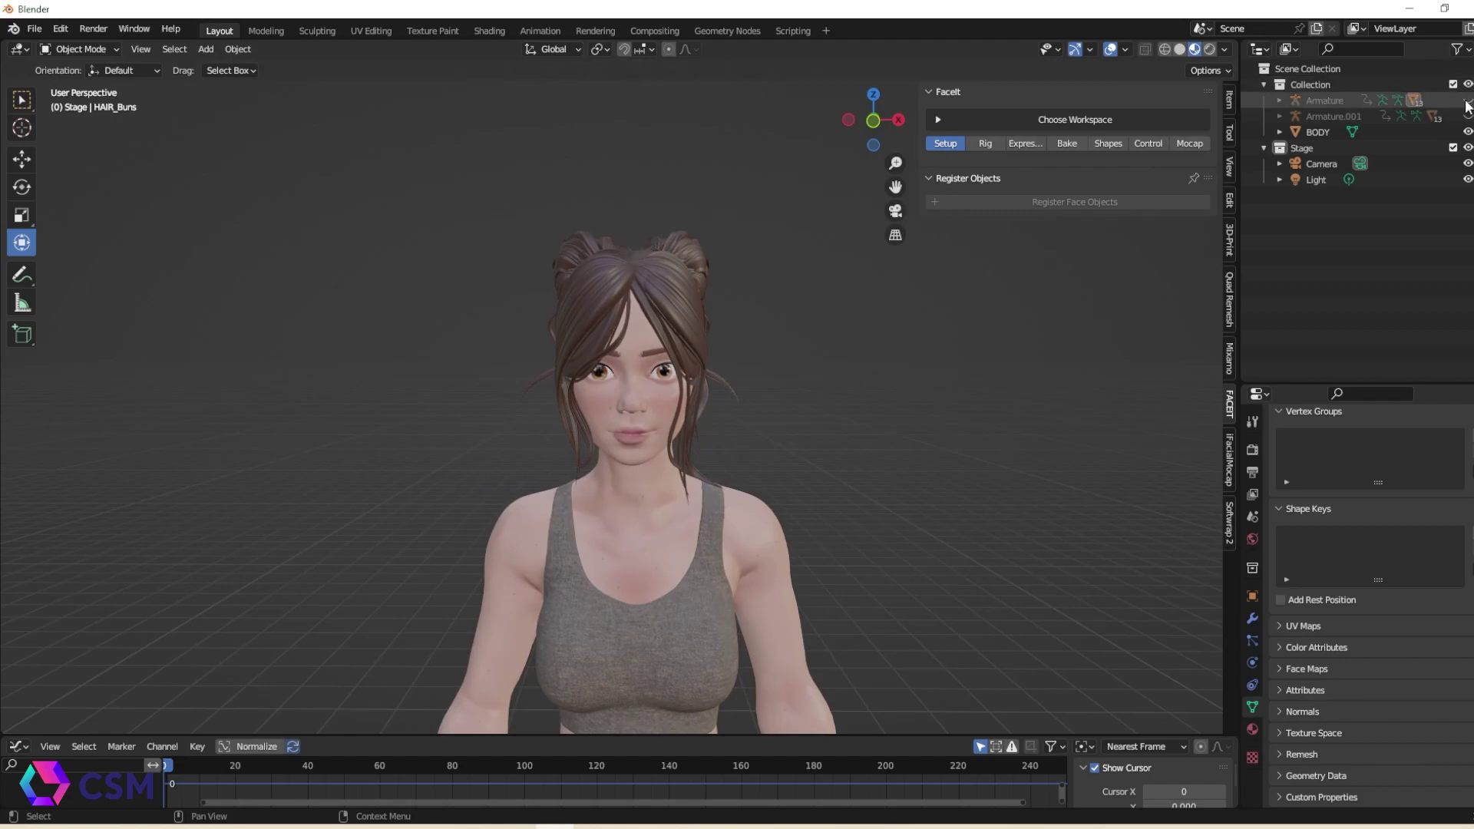
pyautogui.hotkey('shift', 'b')
pyautogui.moveTo(493, 167); pyautogui.dragTo(760, 459)
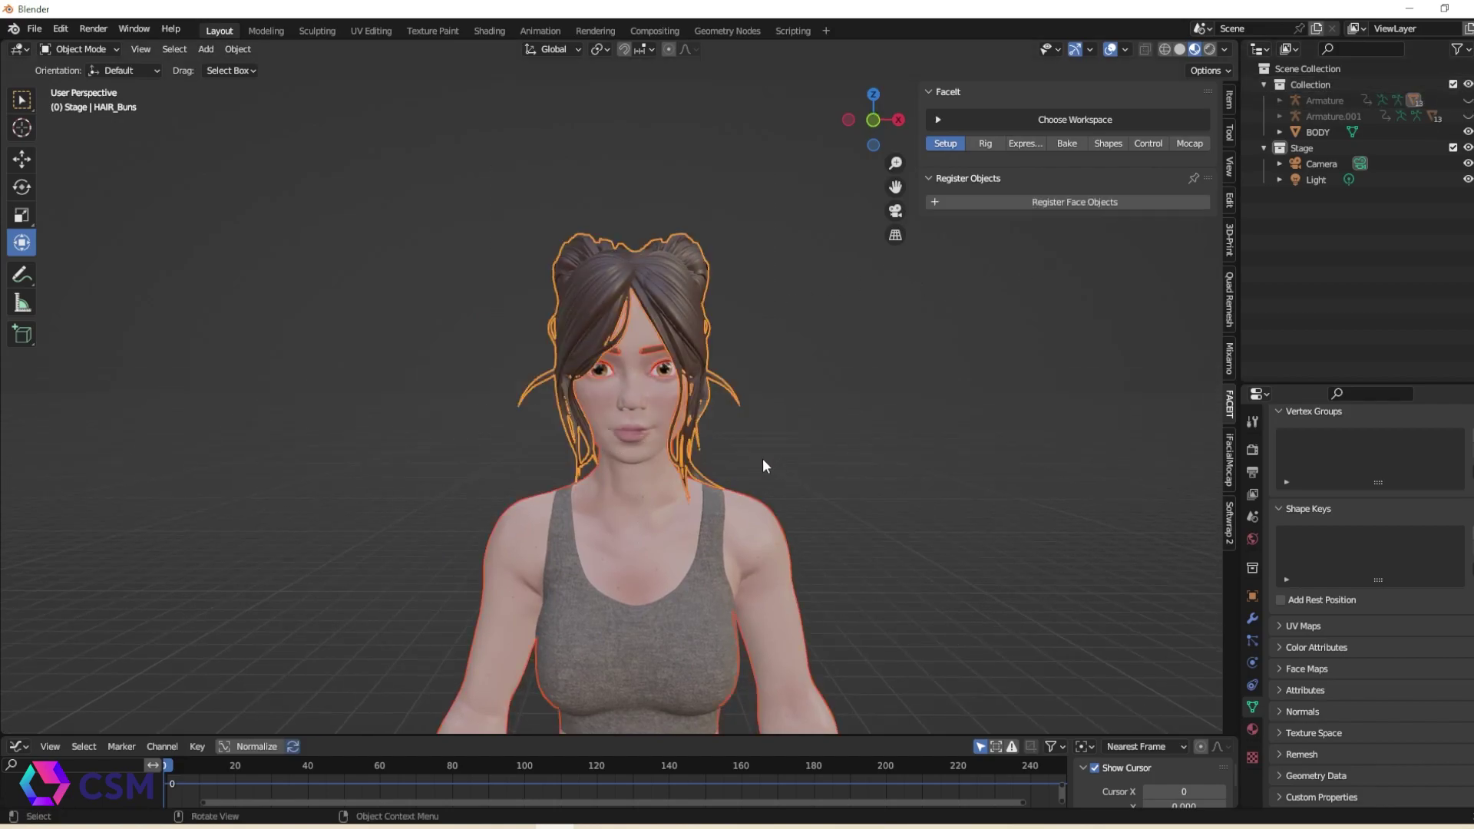
# Step: Isolate the selected meshes in local view to check that no clothing is included, and leave local view
pyautogui.scroll(-5, 773, 435)
pyautogui.keyDown('shift'); pyautogui.moveTo(768, 449); pyautogui.dragTo(783, 280, button='middle'); pyautogui.keyUp('shift')
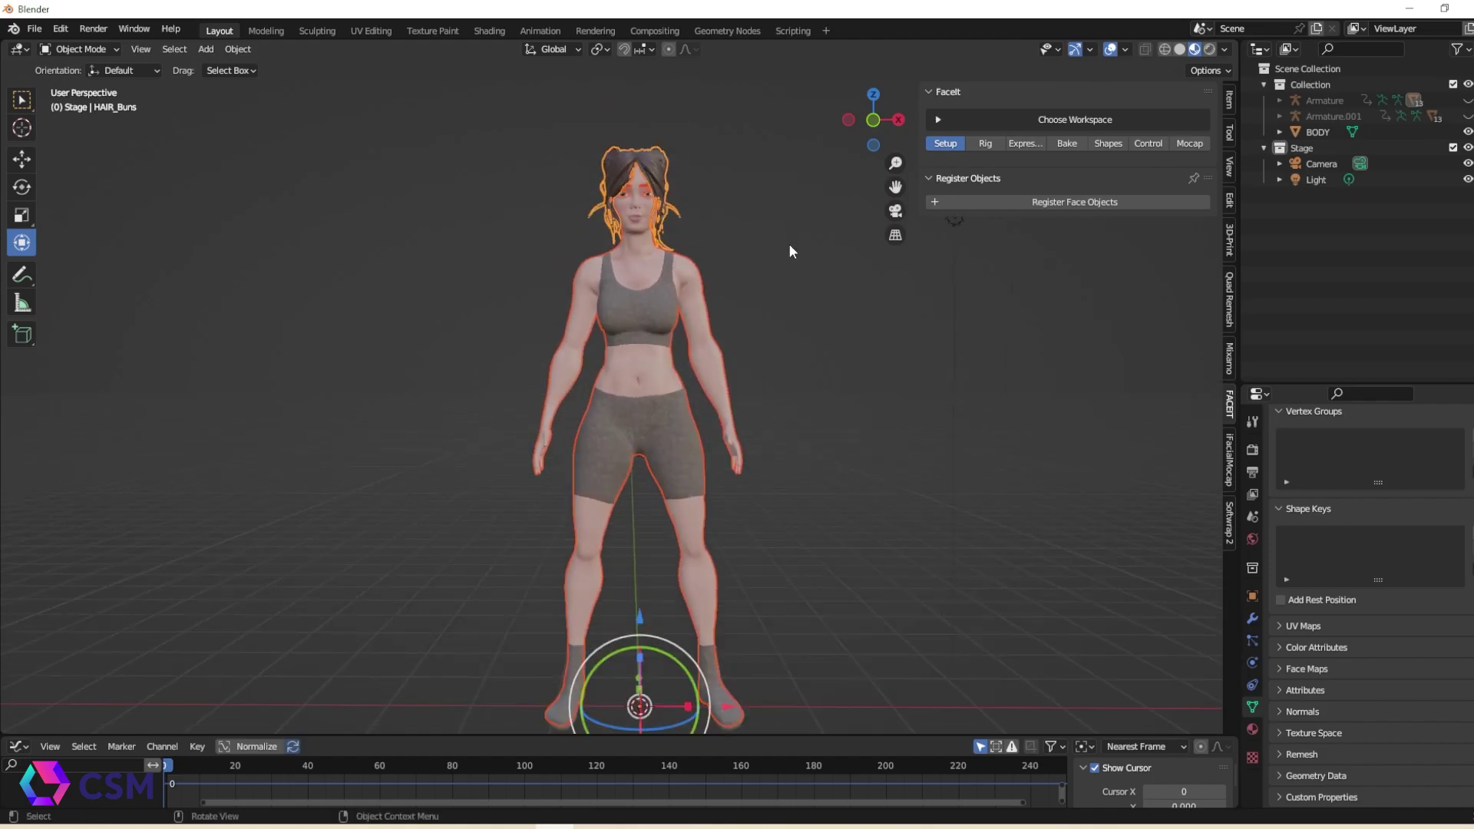
pyautogui.scroll(-1, 762, 347)
pyautogui.press('/')
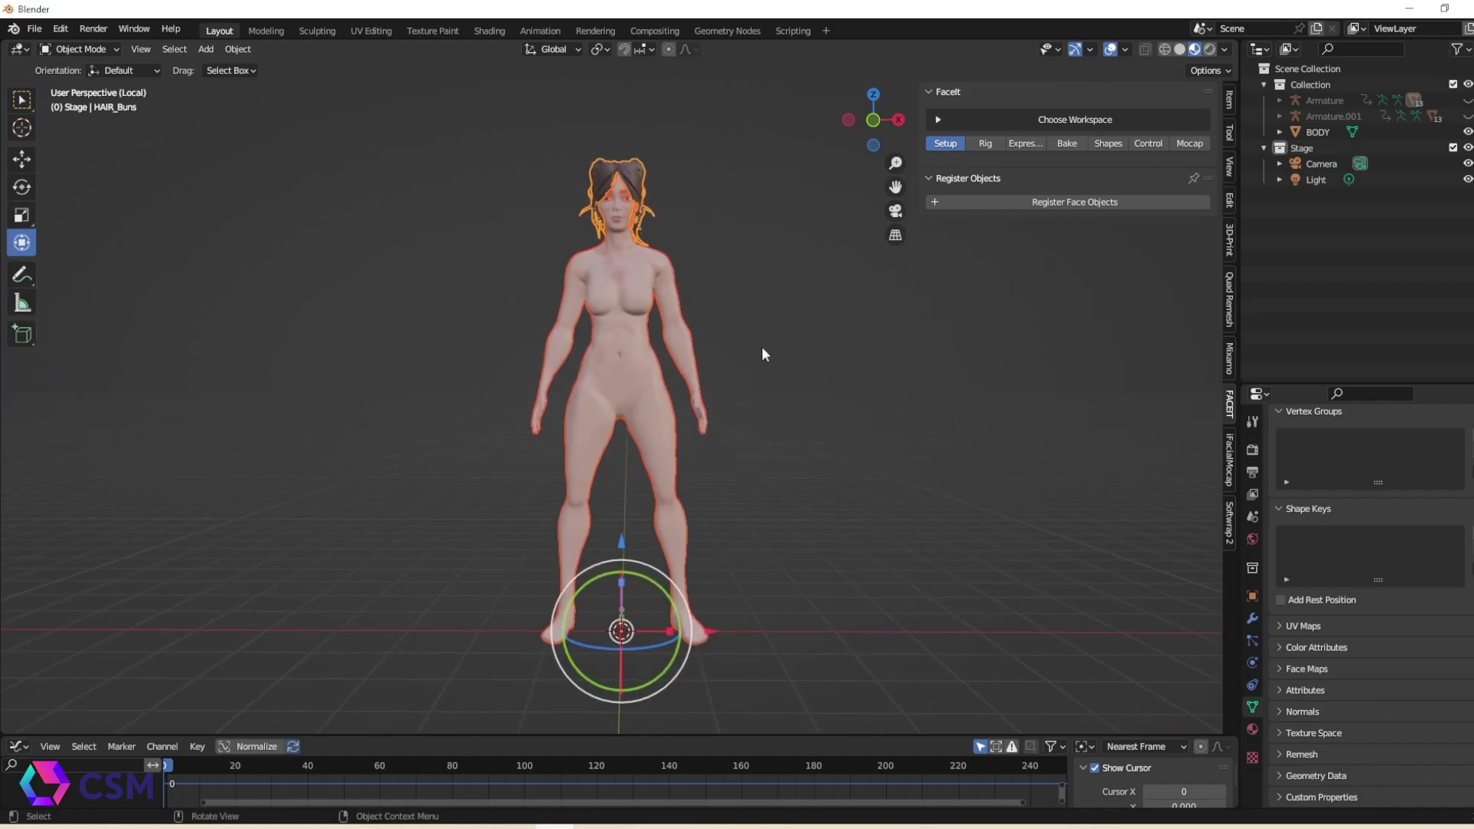
pyautogui.press('/')
# Step: Register the selected head and body meshes as Faceit face objects
pyautogui.scroll(5, 722, 169)
pyautogui.keyDown('shift'); pyautogui.moveTo(733, 136); pyautogui.dragTo(708, 468, button='middle'); pyautogui.keyUp('shift')
pyautogui.scroll(5, 725, 307)
pyautogui.scroll(-1, 710, 467)
pyautogui.keyDown('shift'); pyautogui.moveTo(753, 240); pyautogui.dragTo(762, 343, button='middle'); pyautogui.keyUp('shift')
pyautogui.scroll(-2, 761, 343)
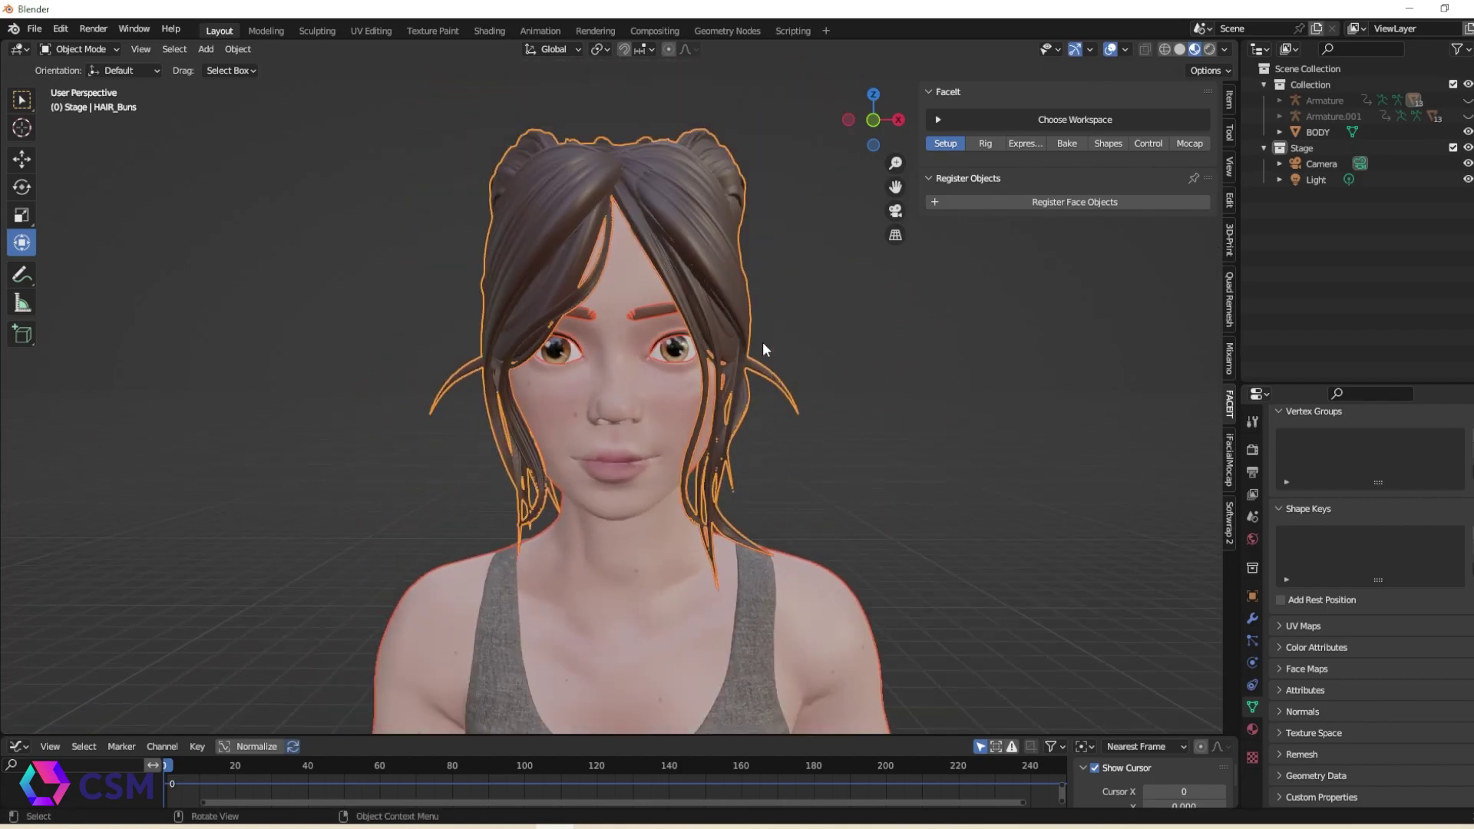
pyautogui.scroll(-1, 844, 379)
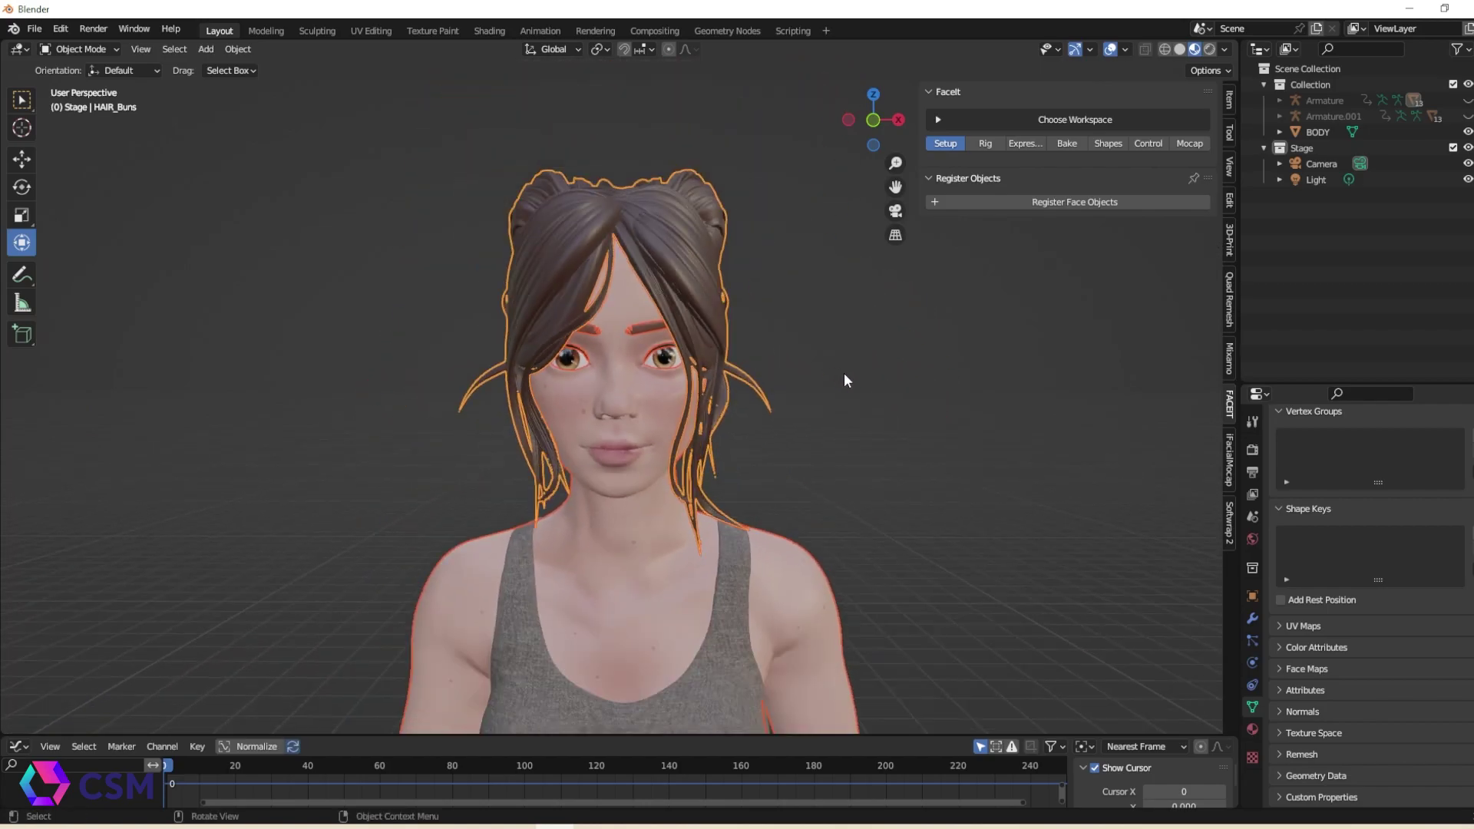
pyautogui.scroll(-1, 846, 381)
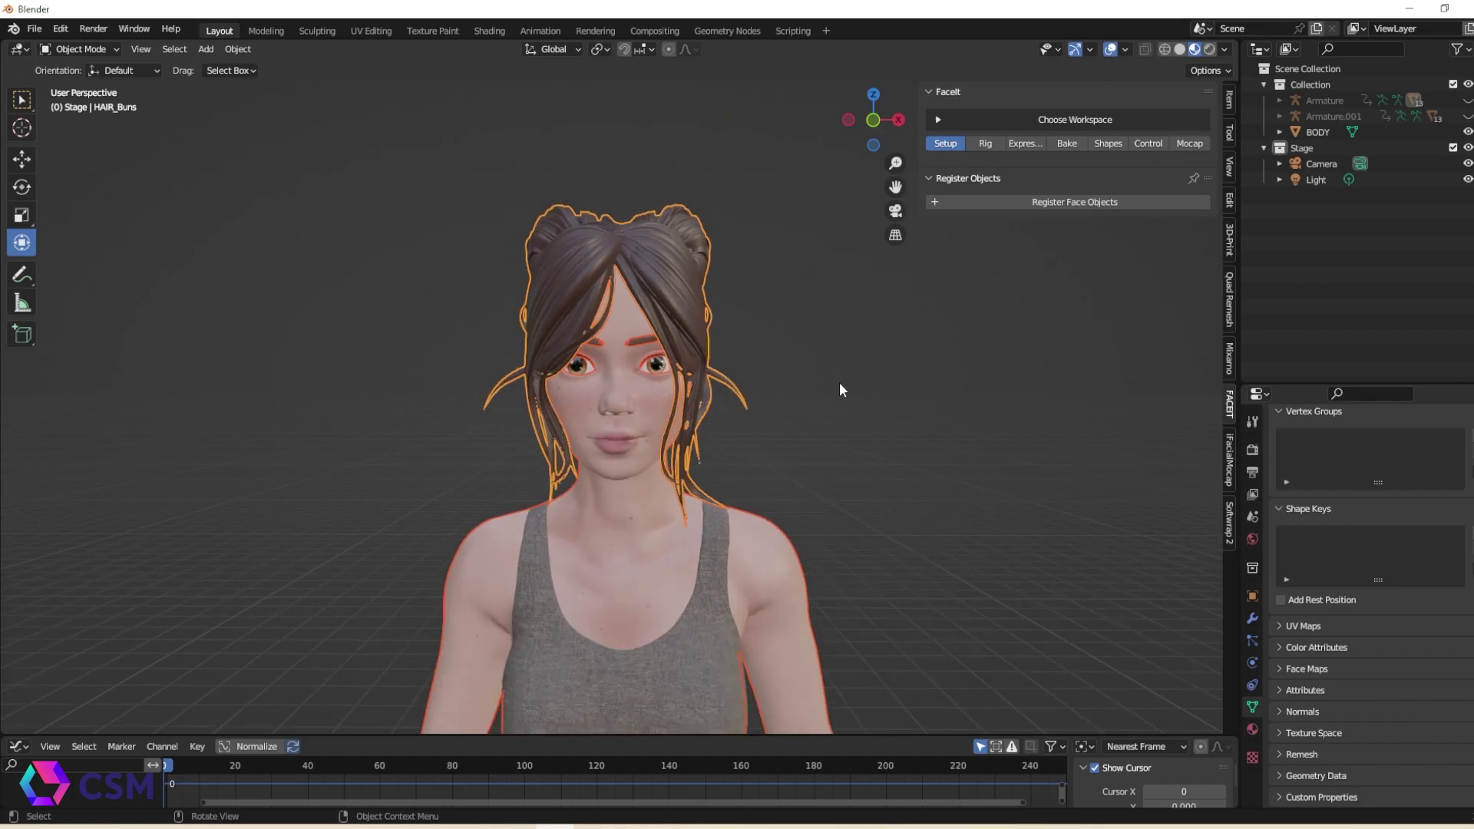
pyautogui.moveTo(826, 375); pyautogui.dragTo(859, 357, button='middle')
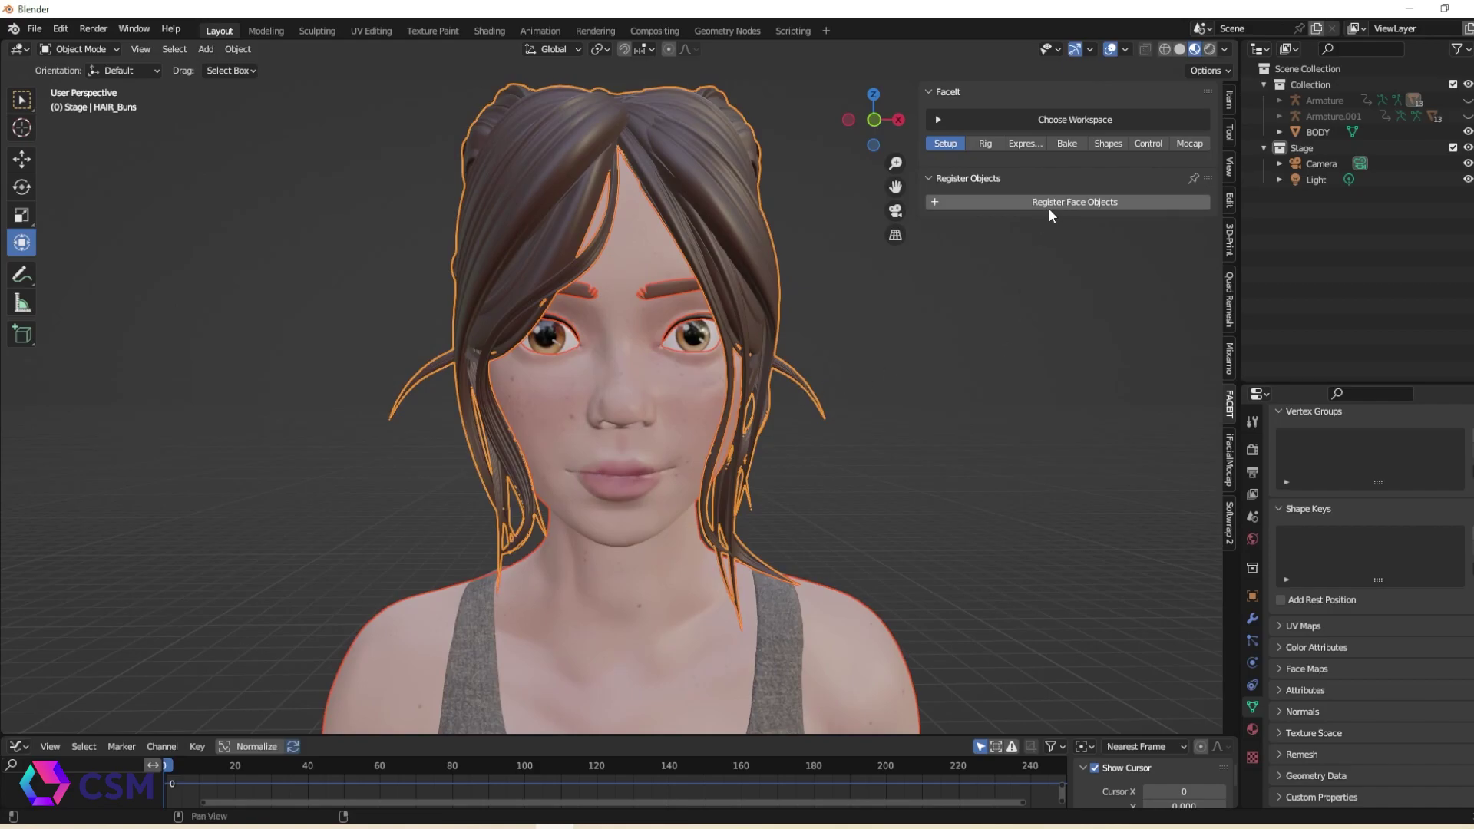
pyautogui.click(1075, 201)
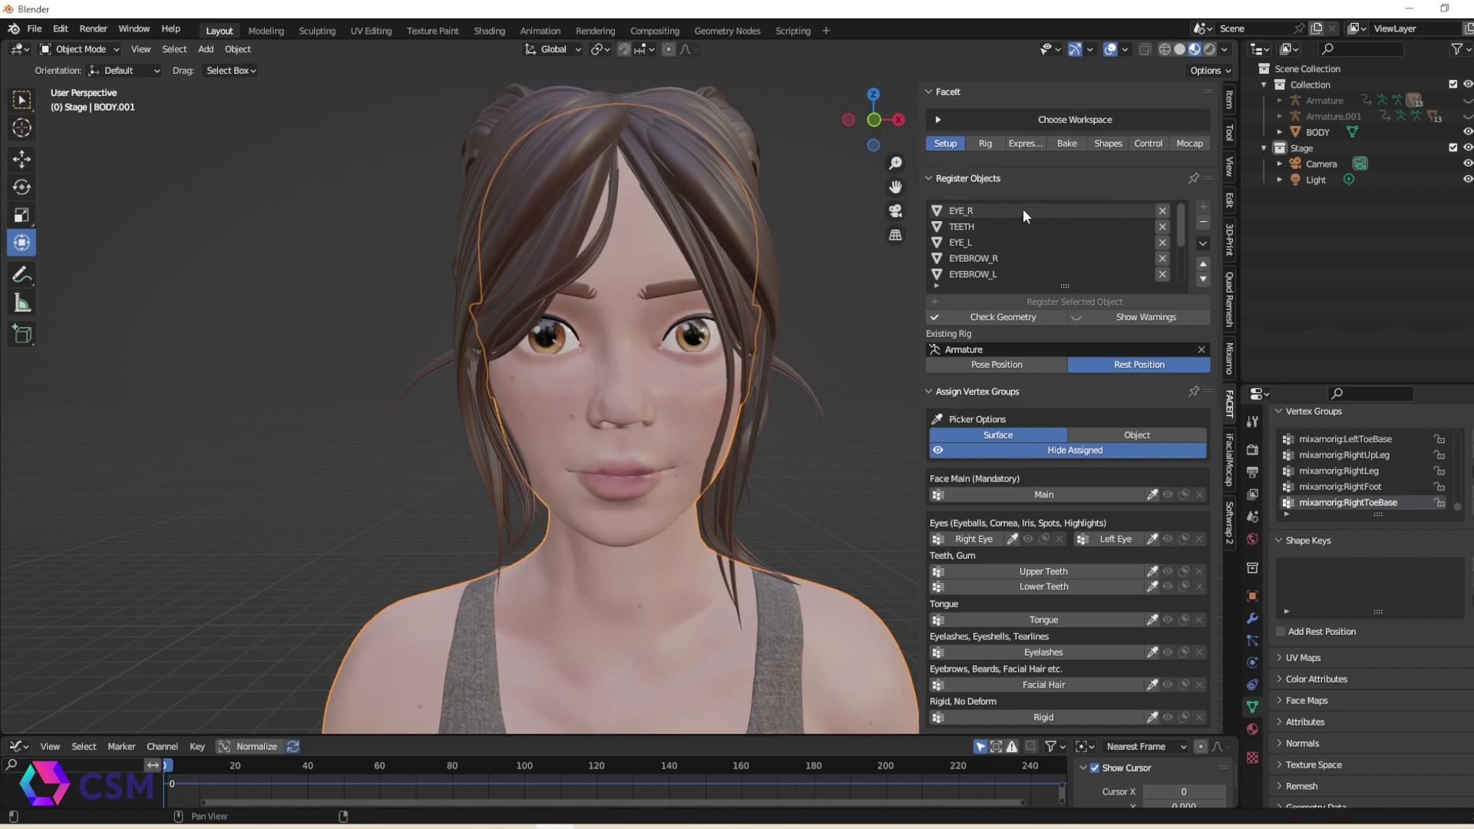
# Step: Examine the list of registered Faceit objects, selecting the entries one by one to see which mesh each refers to
pyautogui.scroll(-1, 1004, 254)
pyautogui.scroll(1, 1004, 255)
pyautogui.scroll(-2, 1003, 252)
pyautogui.scroll(2, 1014, 252)
pyautogui.scroll(-4, 1001, 254)
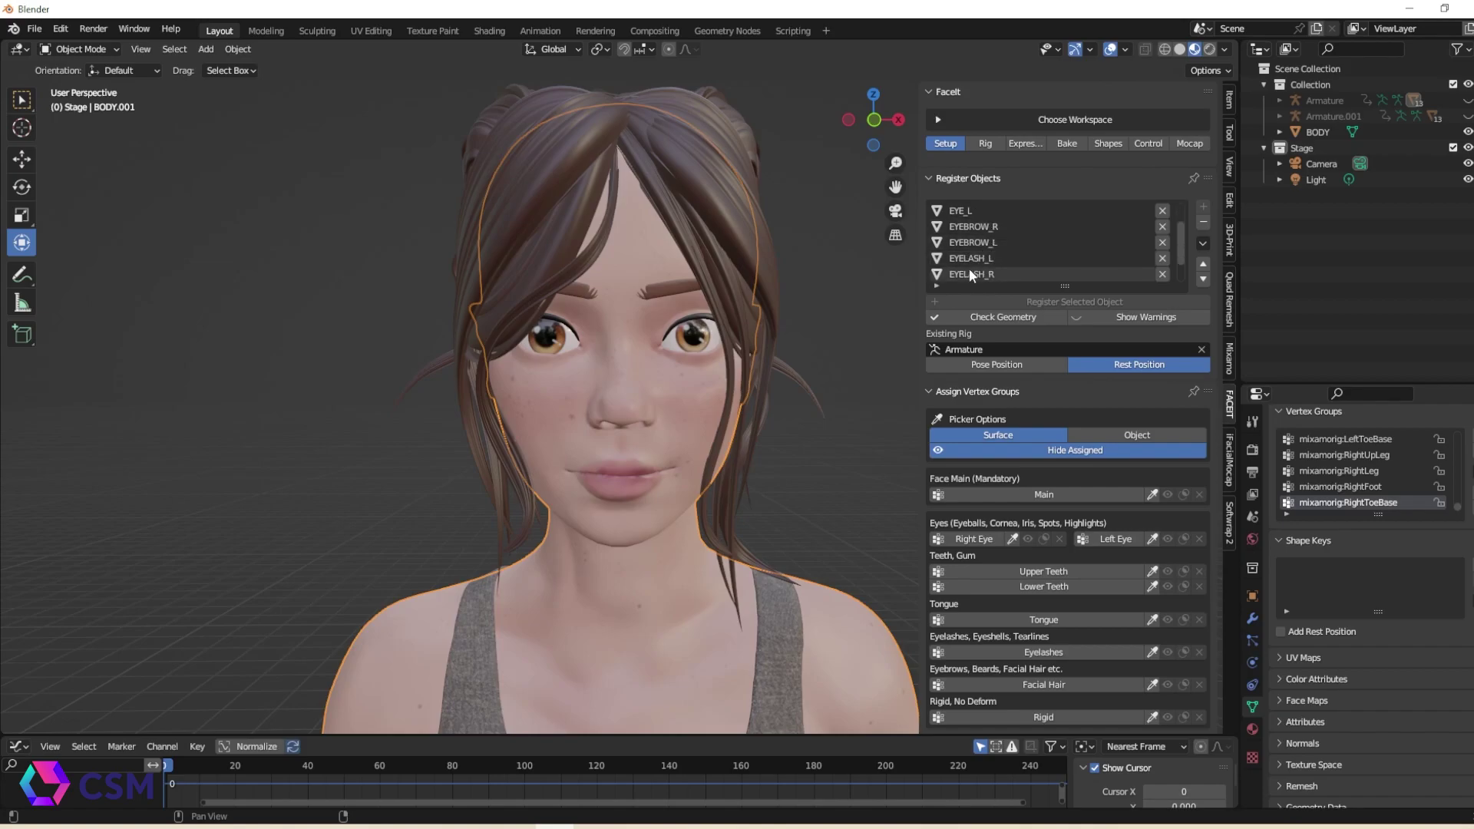
pyautogui.scroll(3, 1006, 264)
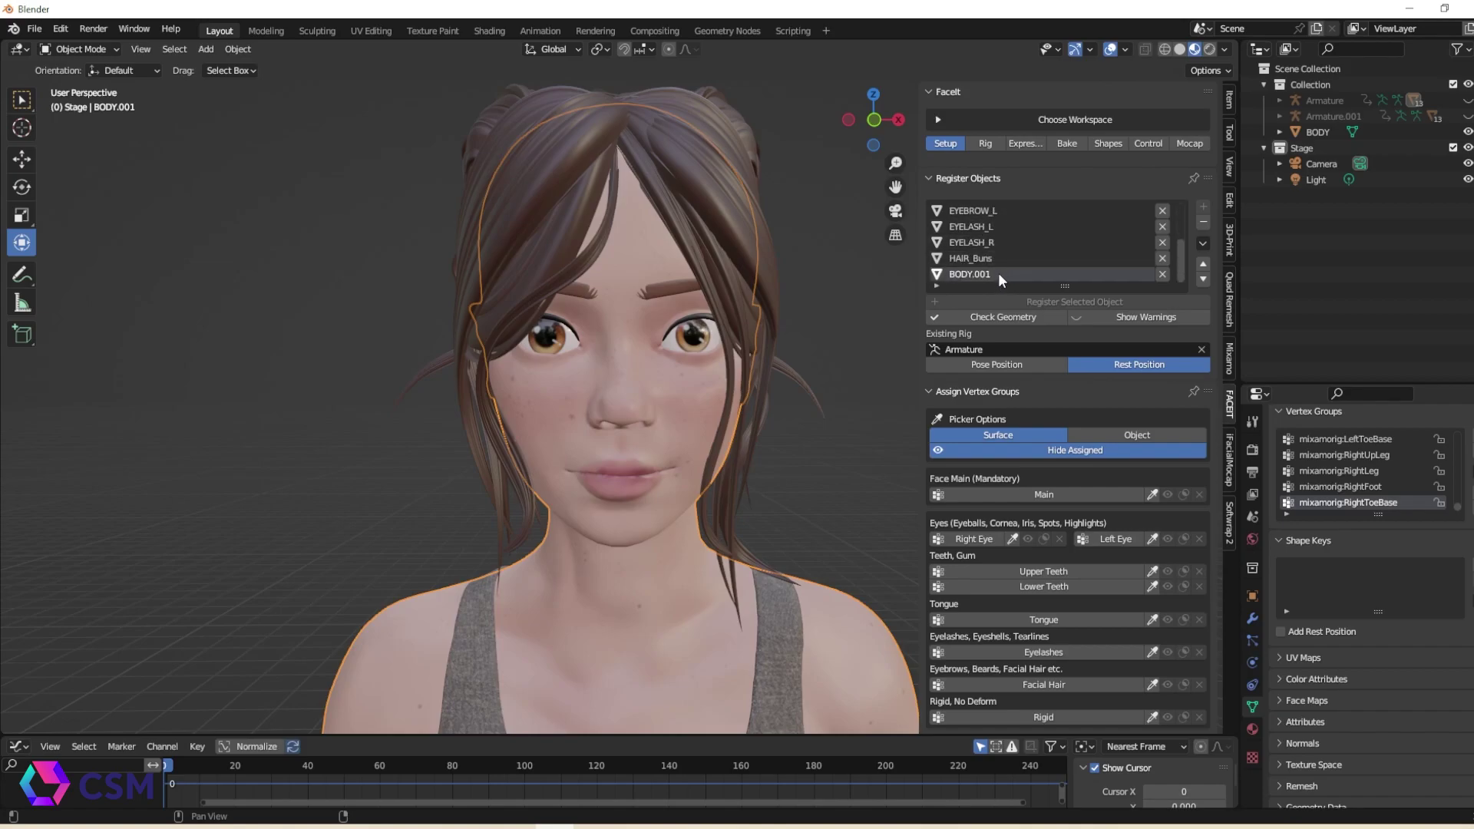
pyautogui.click(1006, 234)
pyautogui.scroll(-1, 1007, 250)
pyautogui.scroll(-2, 1007, 256)
pyautogui.scroll(4, 1004, 261)
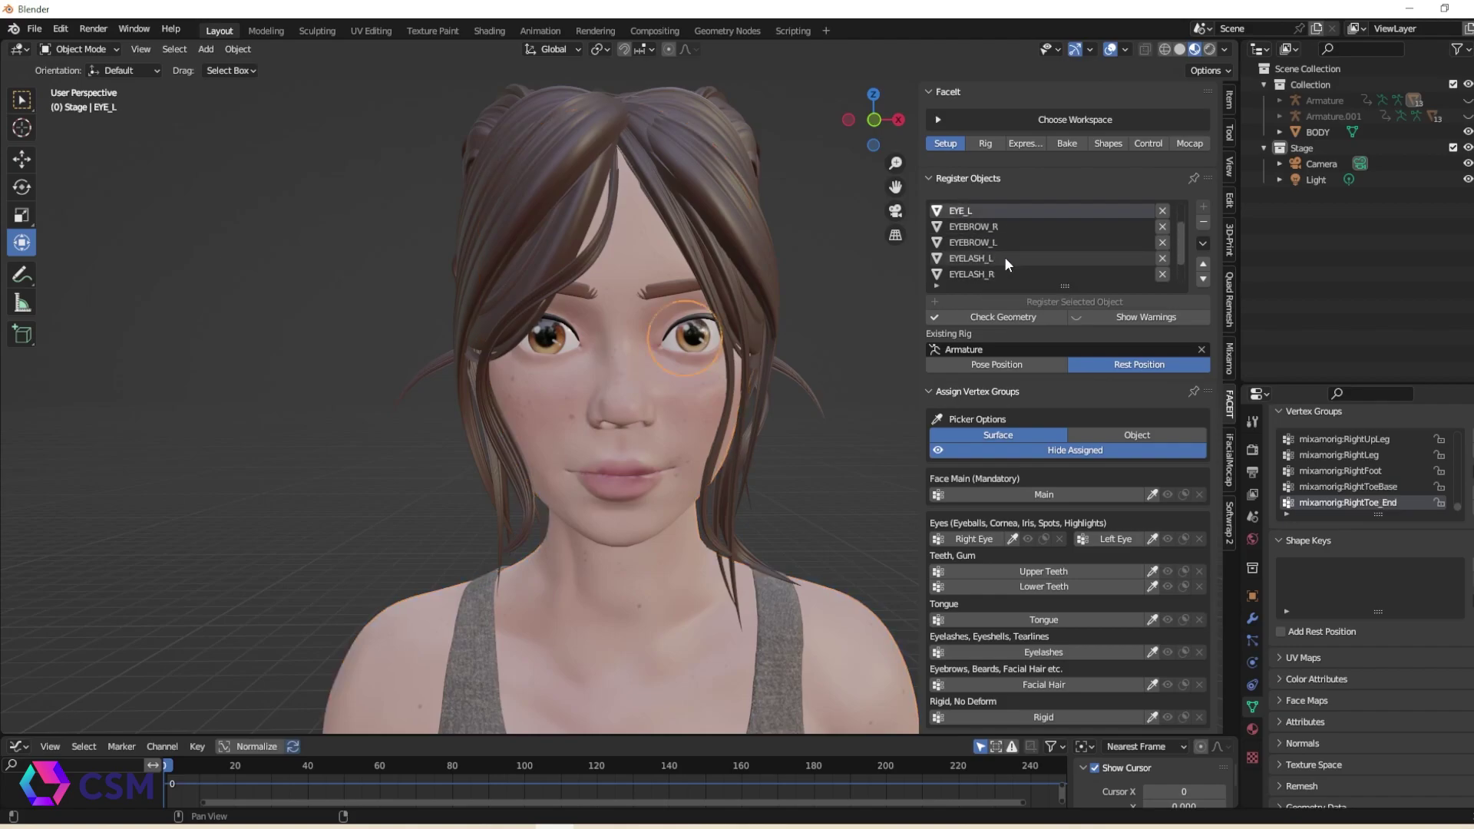
pyautogui.click(1012, 211)
pyautogui.click(1010, 229)
pyautogui.click(1009, 241)
pyautogui.click(1011, 256)
pyautogui.scroll(-2, 1011, 257)
pyautogui.click(1012, 242)
pyautogui.click(1012, 256)
pyautogui.scroll(-1, 1011, 270)
pyautogui.click(1014, 256)
pyautogui.click(1012, 274)
pyautogui.scroll(-1, 1010, 273)
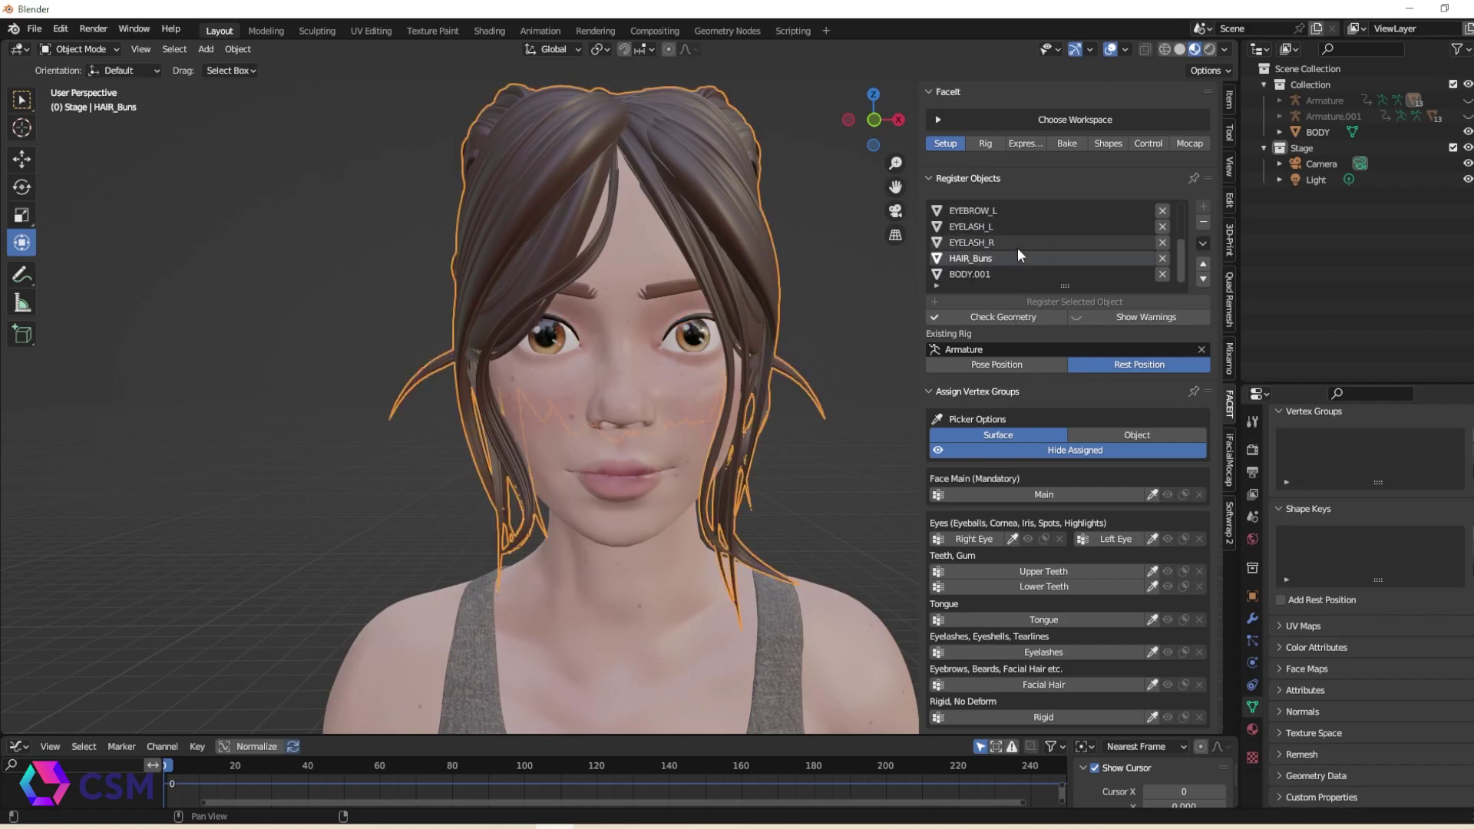
# Step: Select BODY.001 in the registered objects and assign it to Faceit's mandatory Main vertex group
pyautogui.click(997, 273)
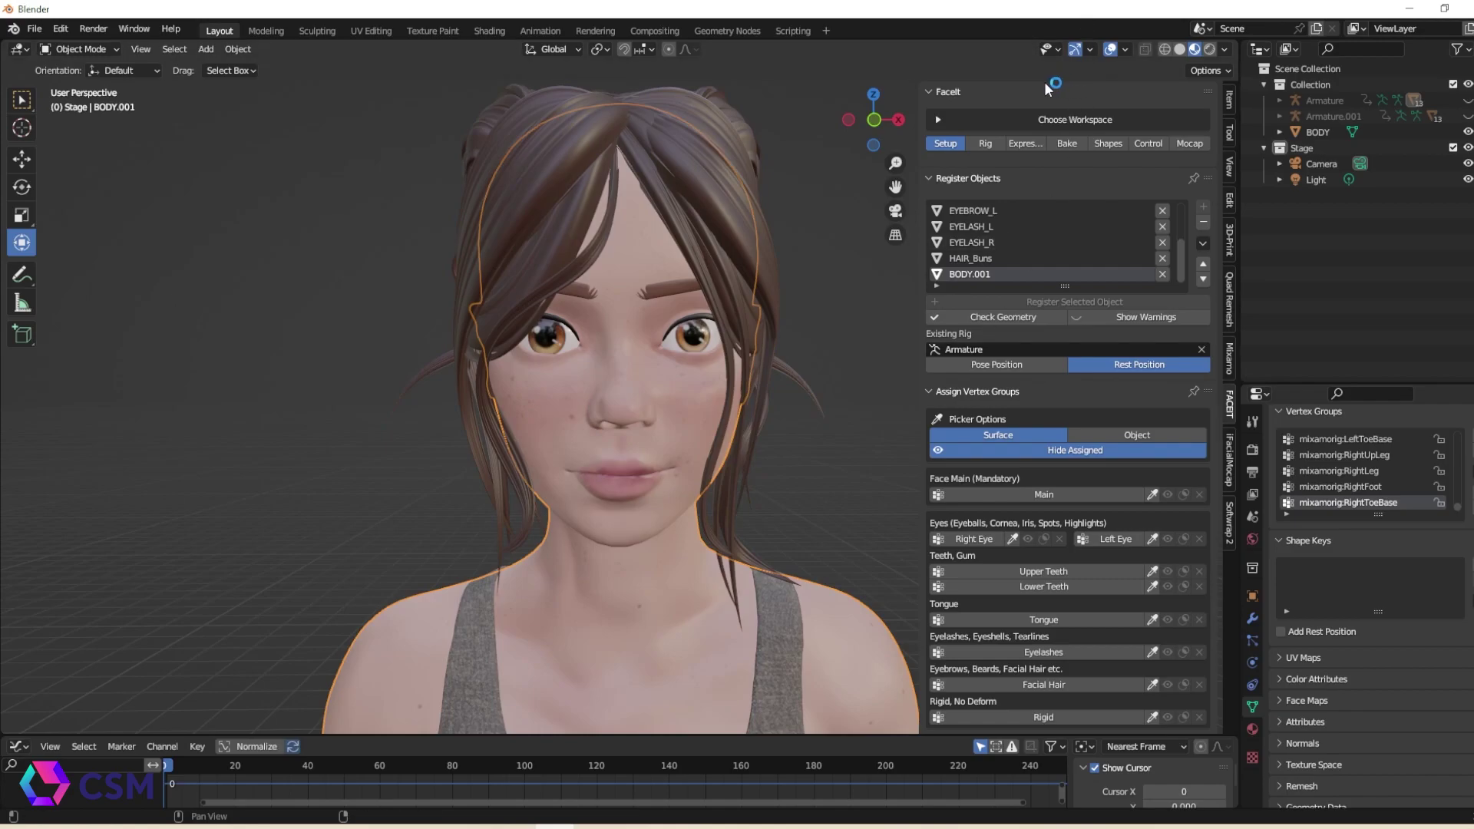
pyautogui.moveTo(924, 131); pyautogui.dragTo(903, 130)
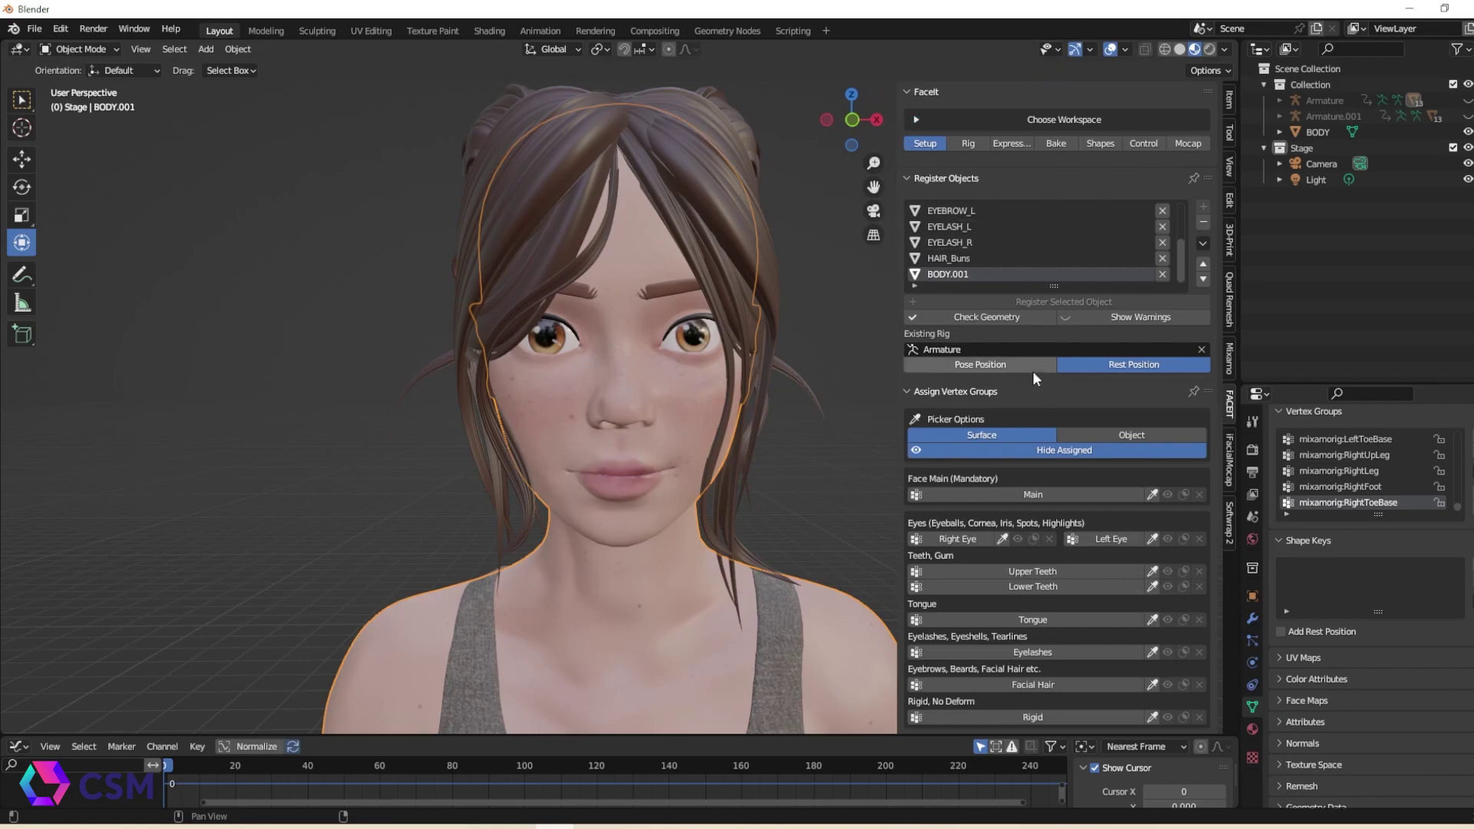
pyautogui.scroll(-1, 1075, 529)
pyautogui.scroll(1, 1075, 384)
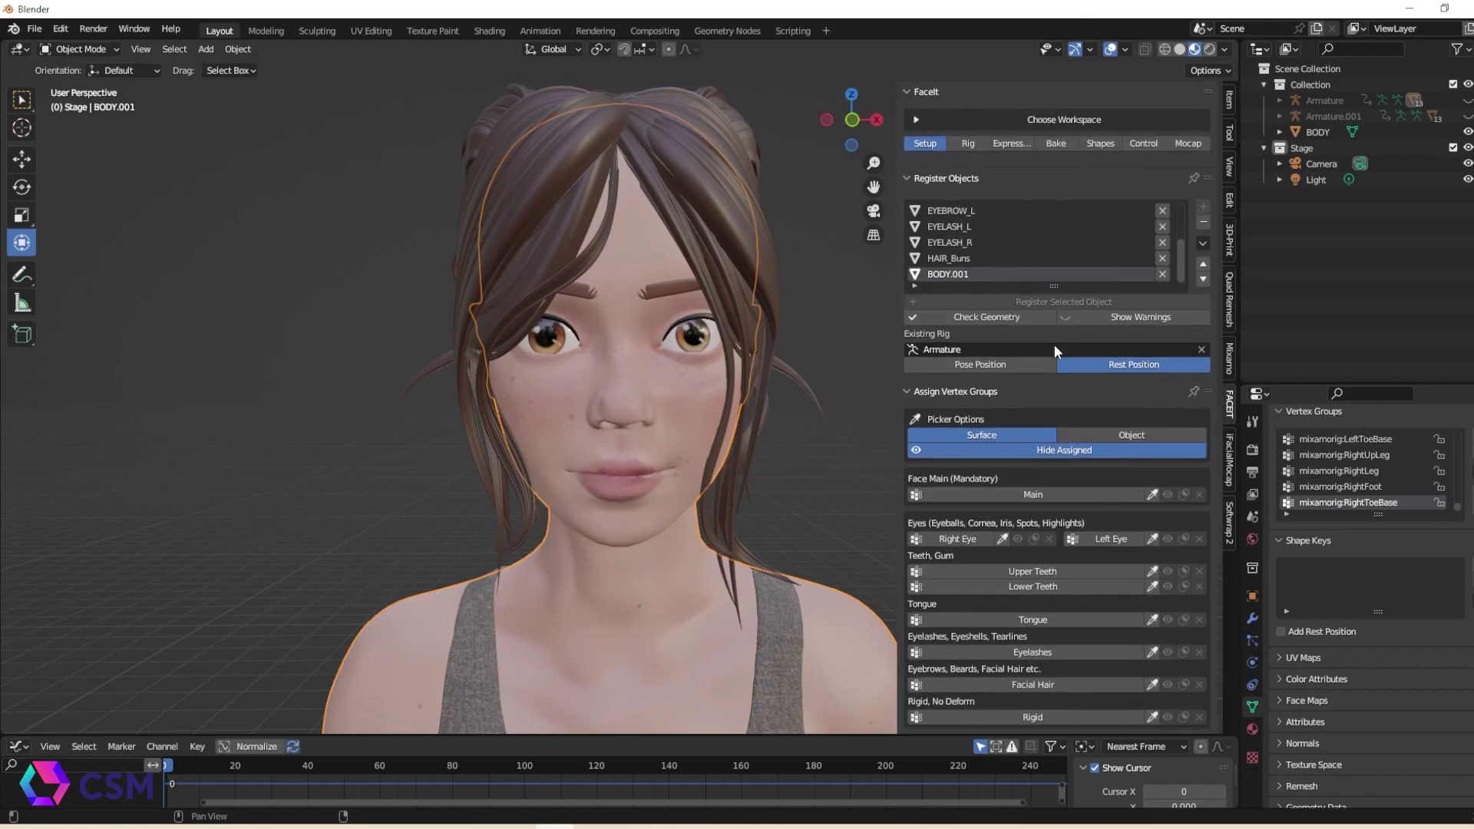
pyautogui.scroll(-2, 1041, 426)
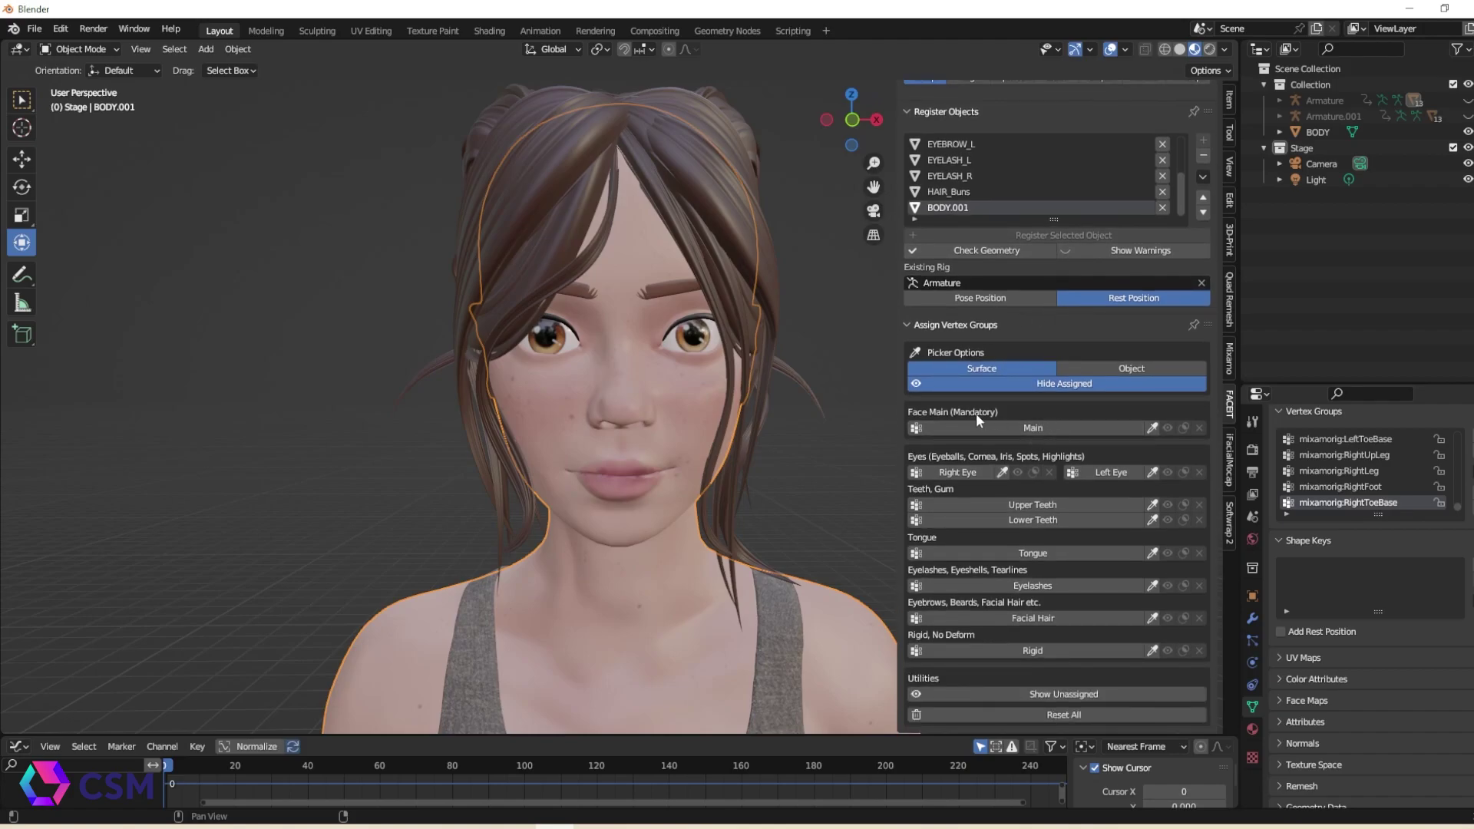
pyautogui.click(941, 430)
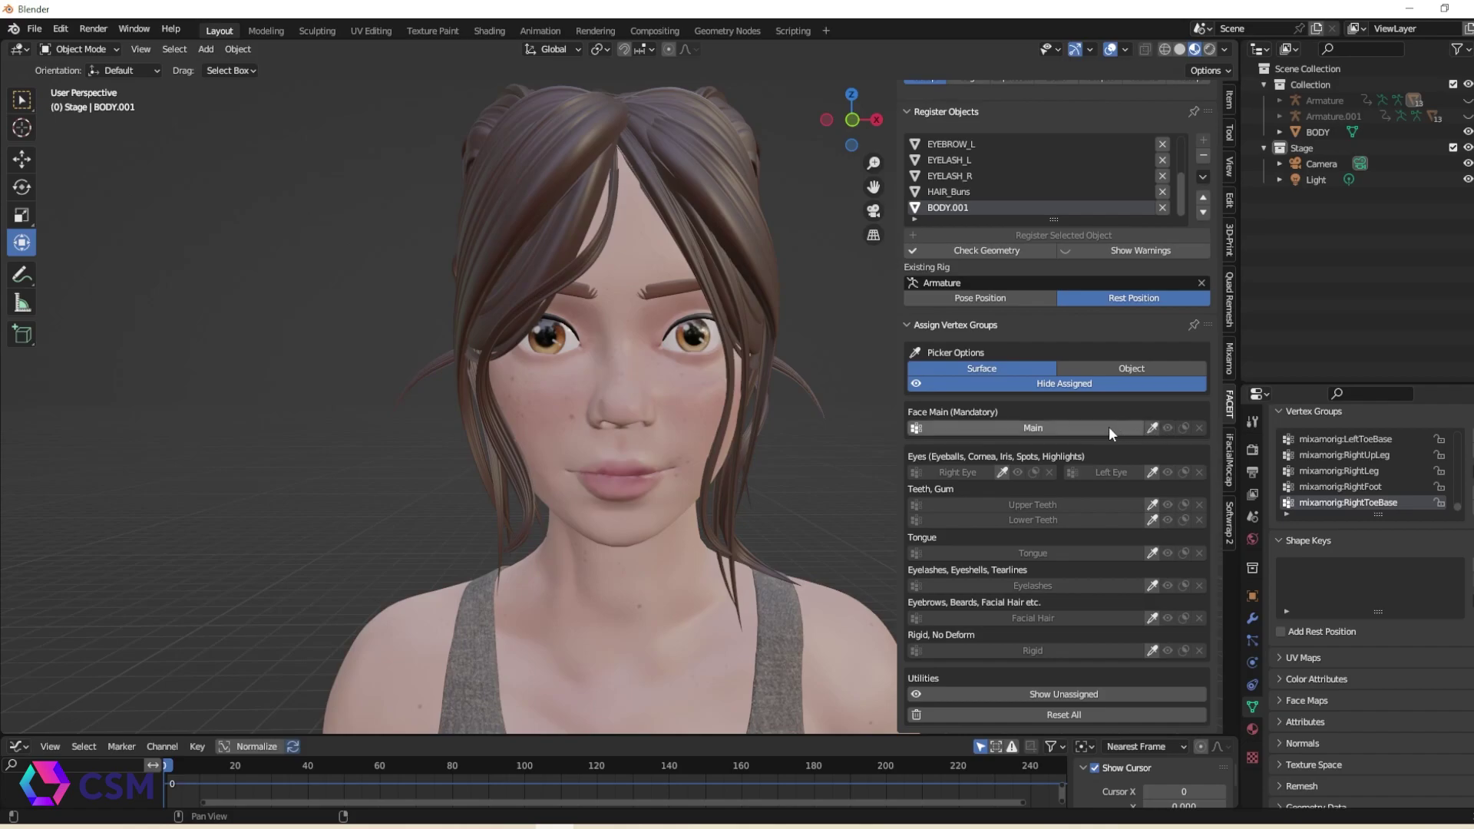
pyautogui.click(661, 403)
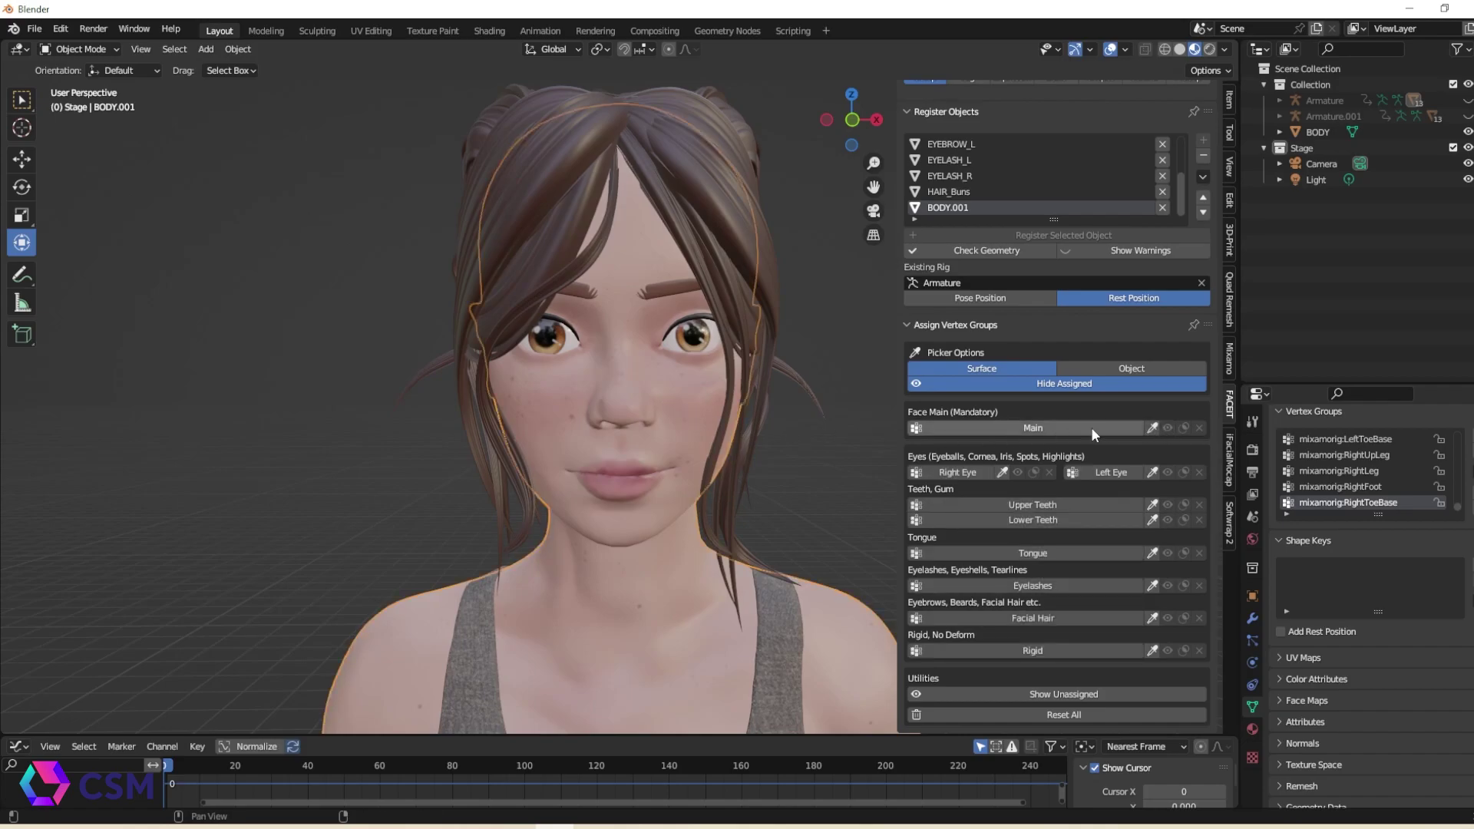
pyautogui.click(1040, 427)
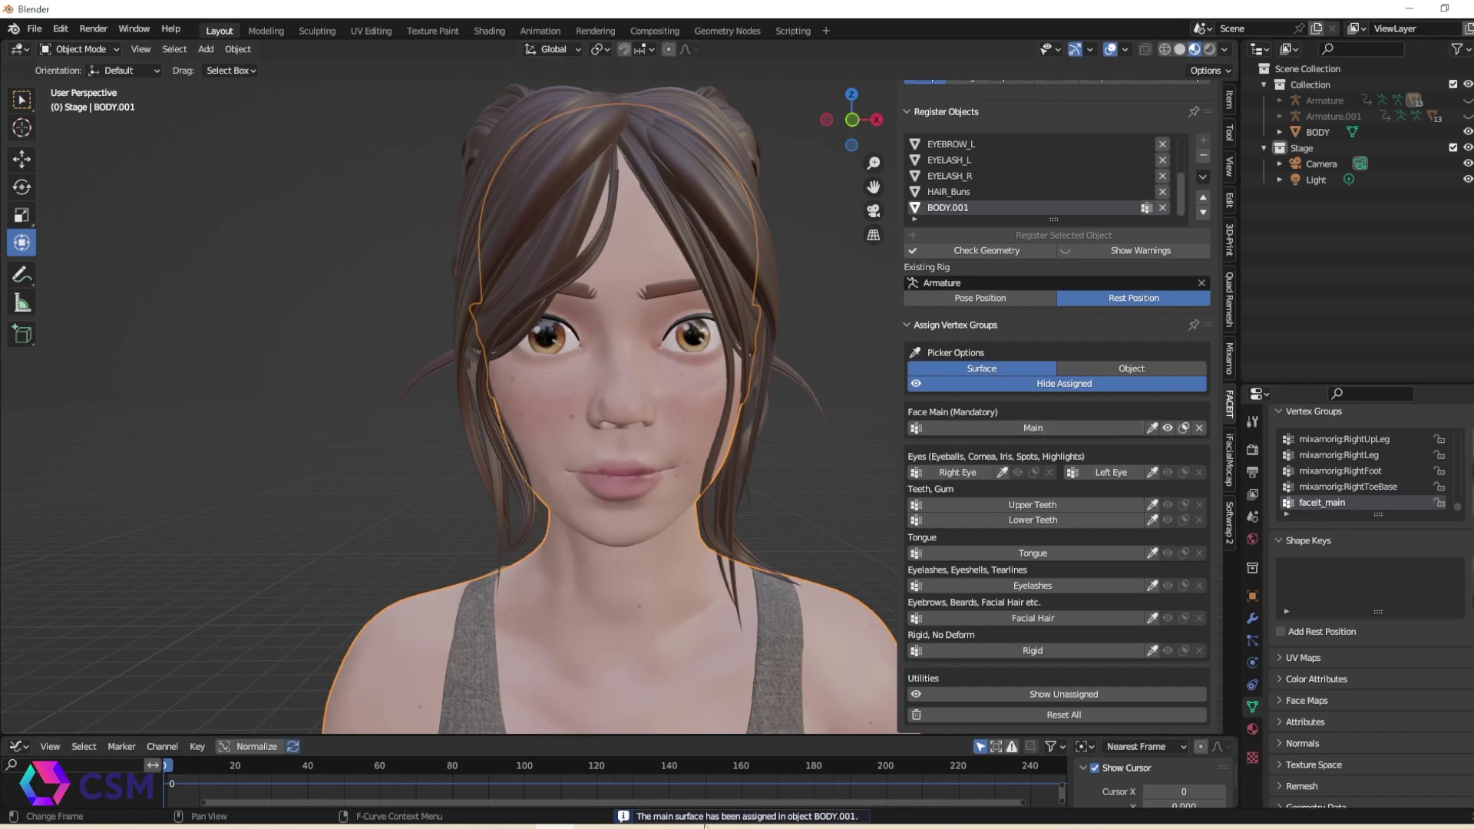
# Step: Assign the EYE_L mesh to Faceit's Left Eye group and the EYE_R mesh to the Right Eye group
pyautogui.click(1001, 472)
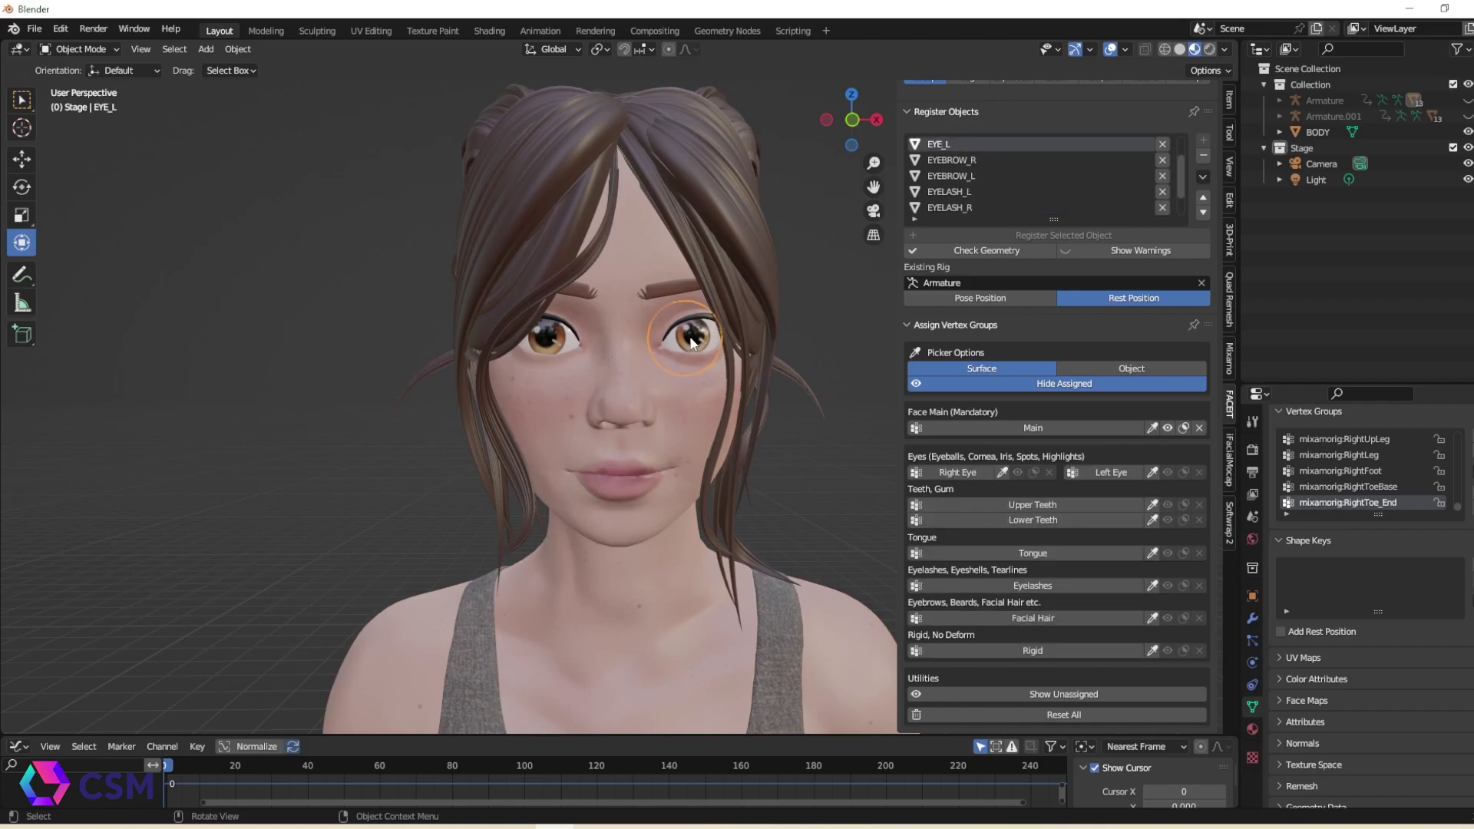
pyautogui.click(1113, 471)
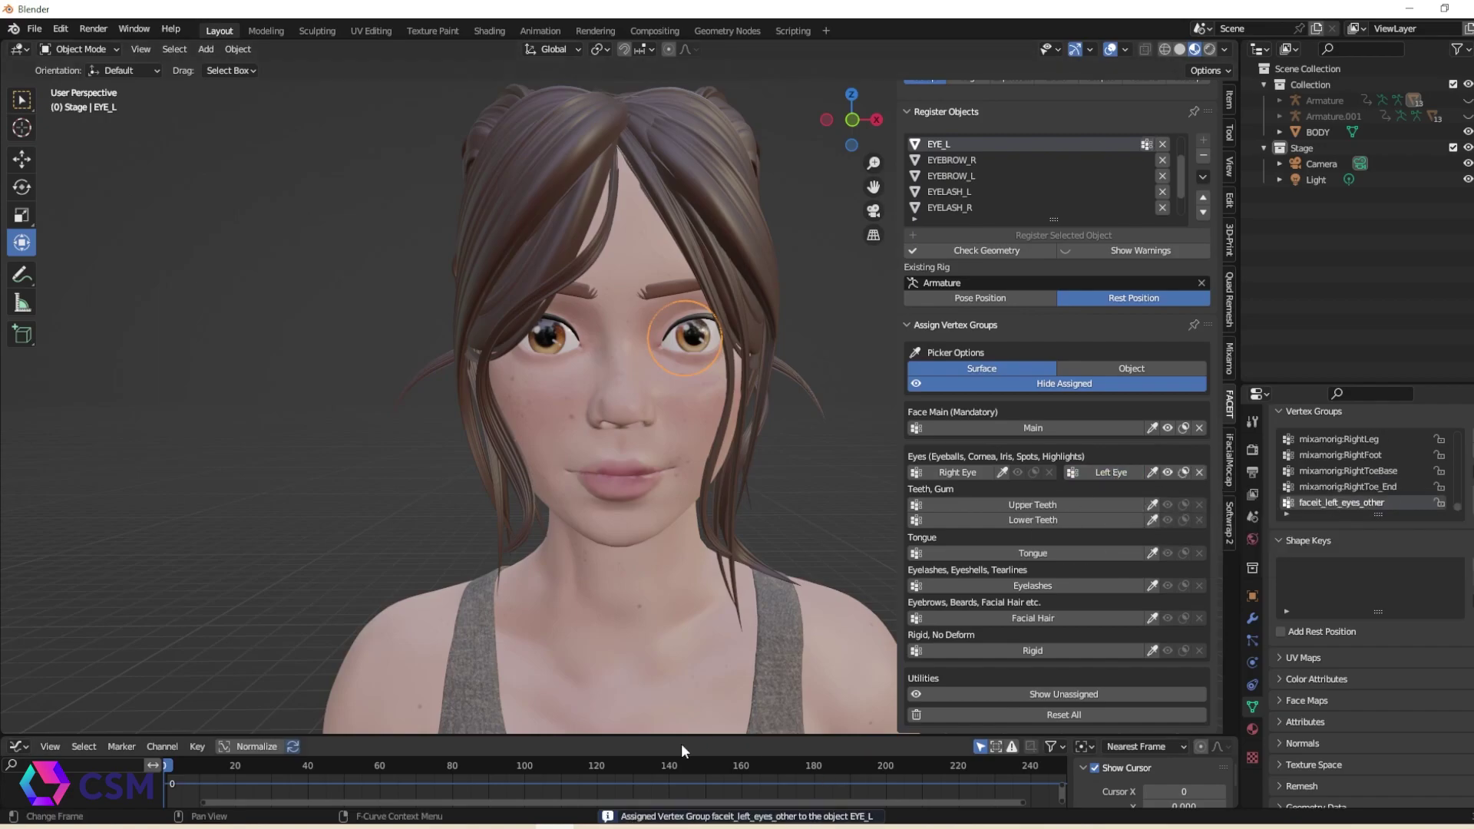
pyautogui.click(550, 344)
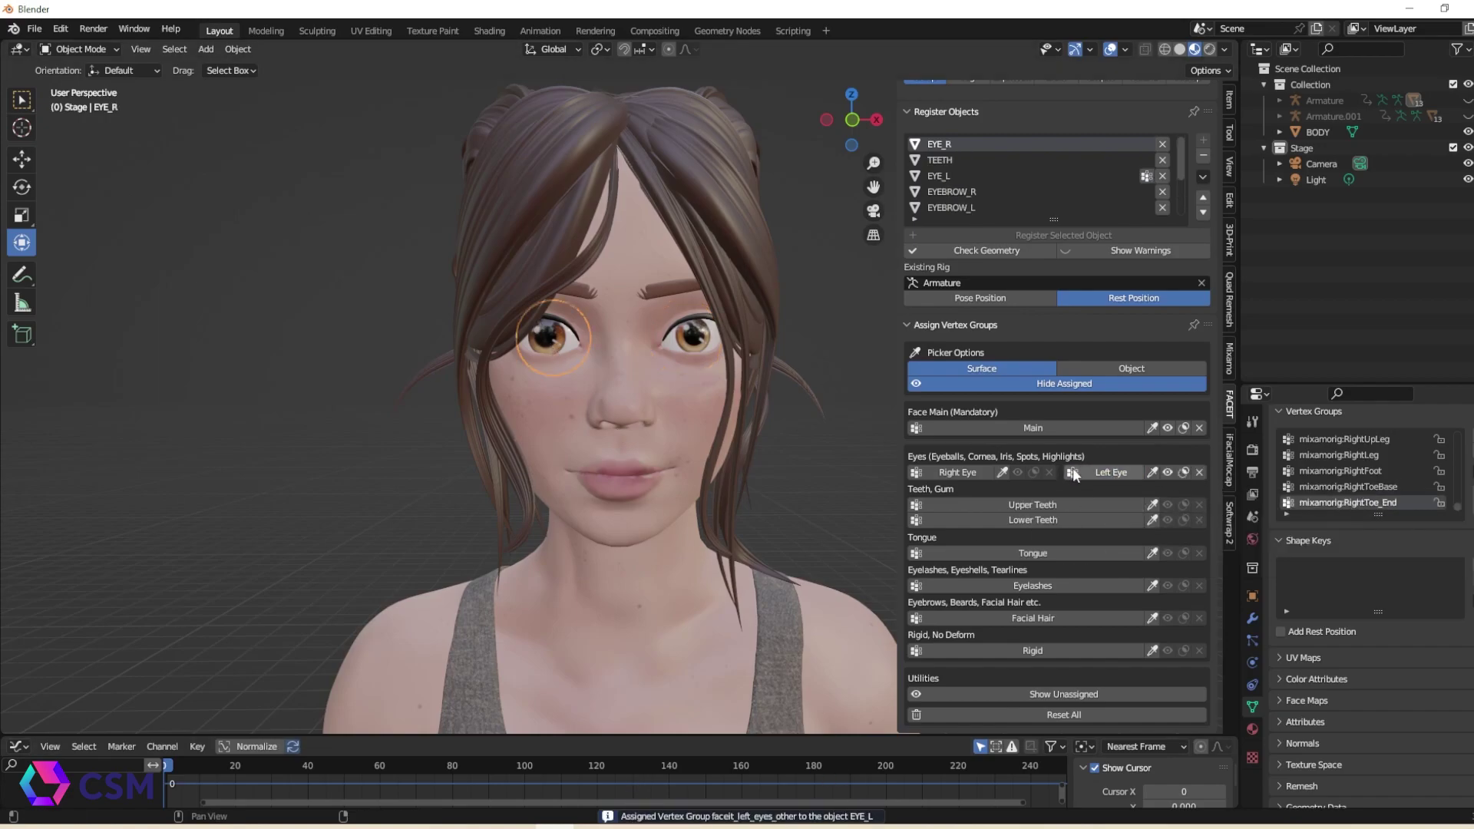
pyautogui.click(958, 473)
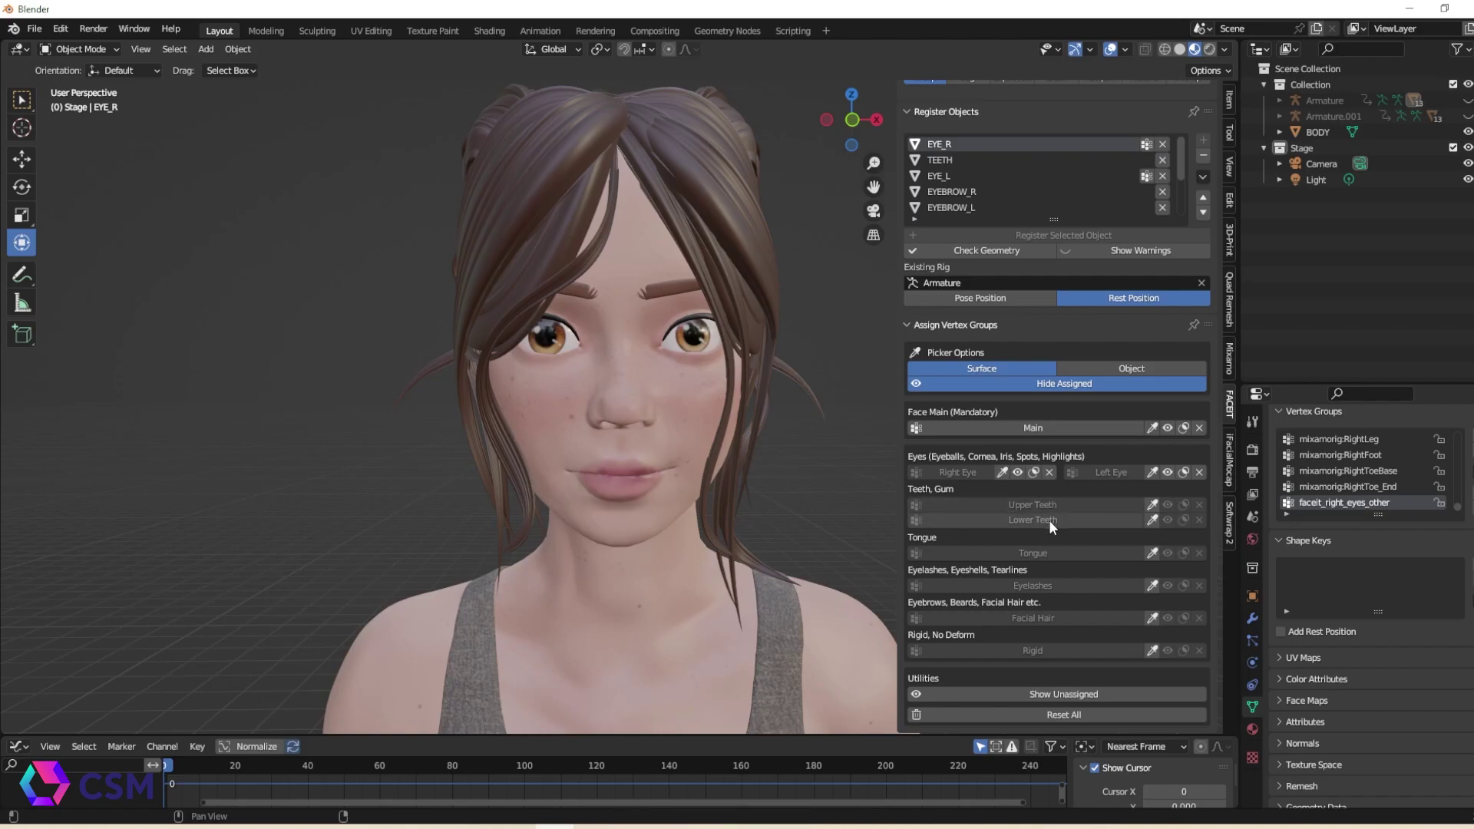
# Step: Select the TEETH object from the registered objects and isolate it in local view
pyautogui.scroll(-3, 994, 185)
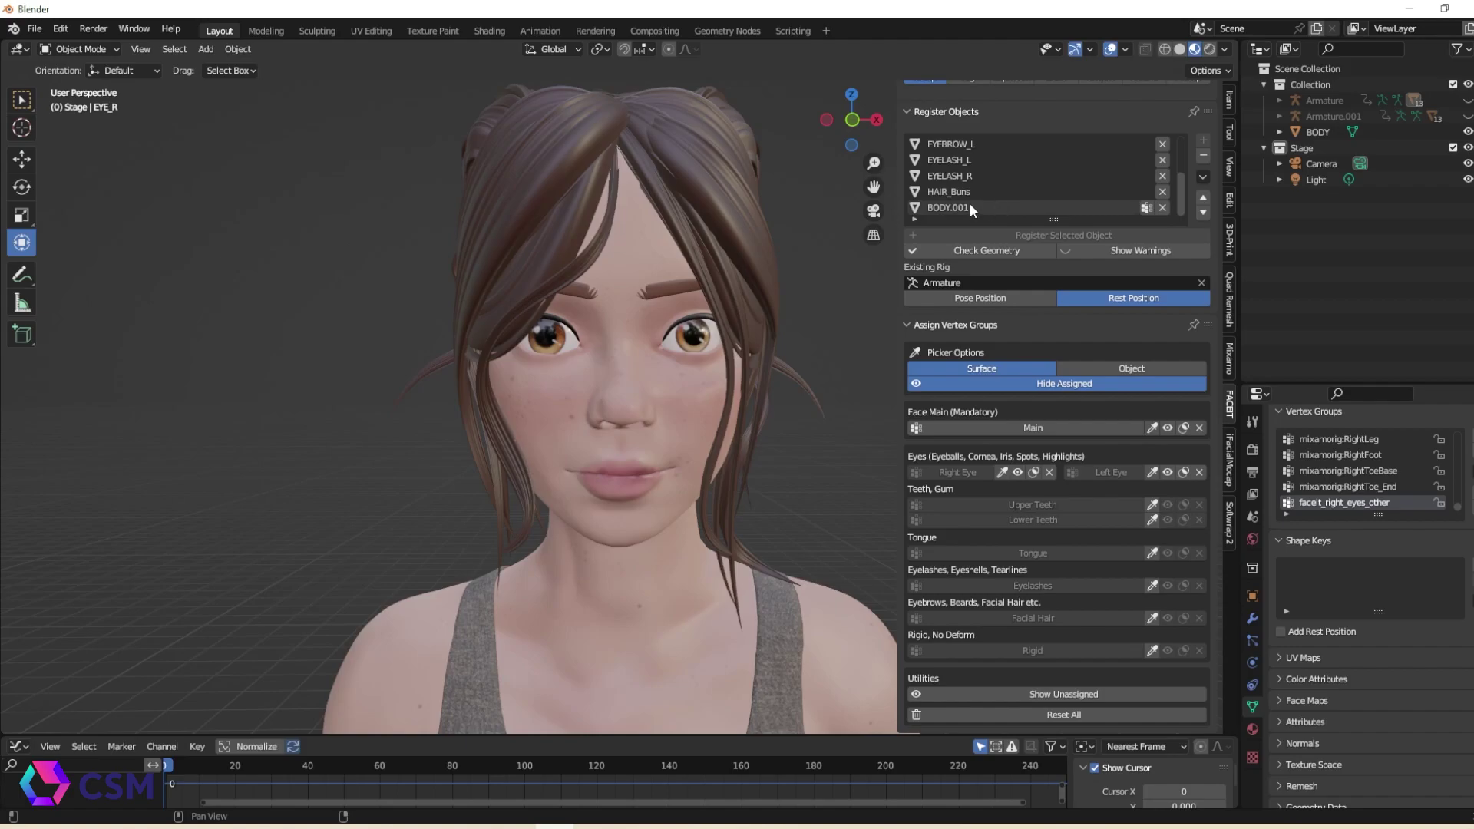
pyautogui.scroll(-1, 986, 206)
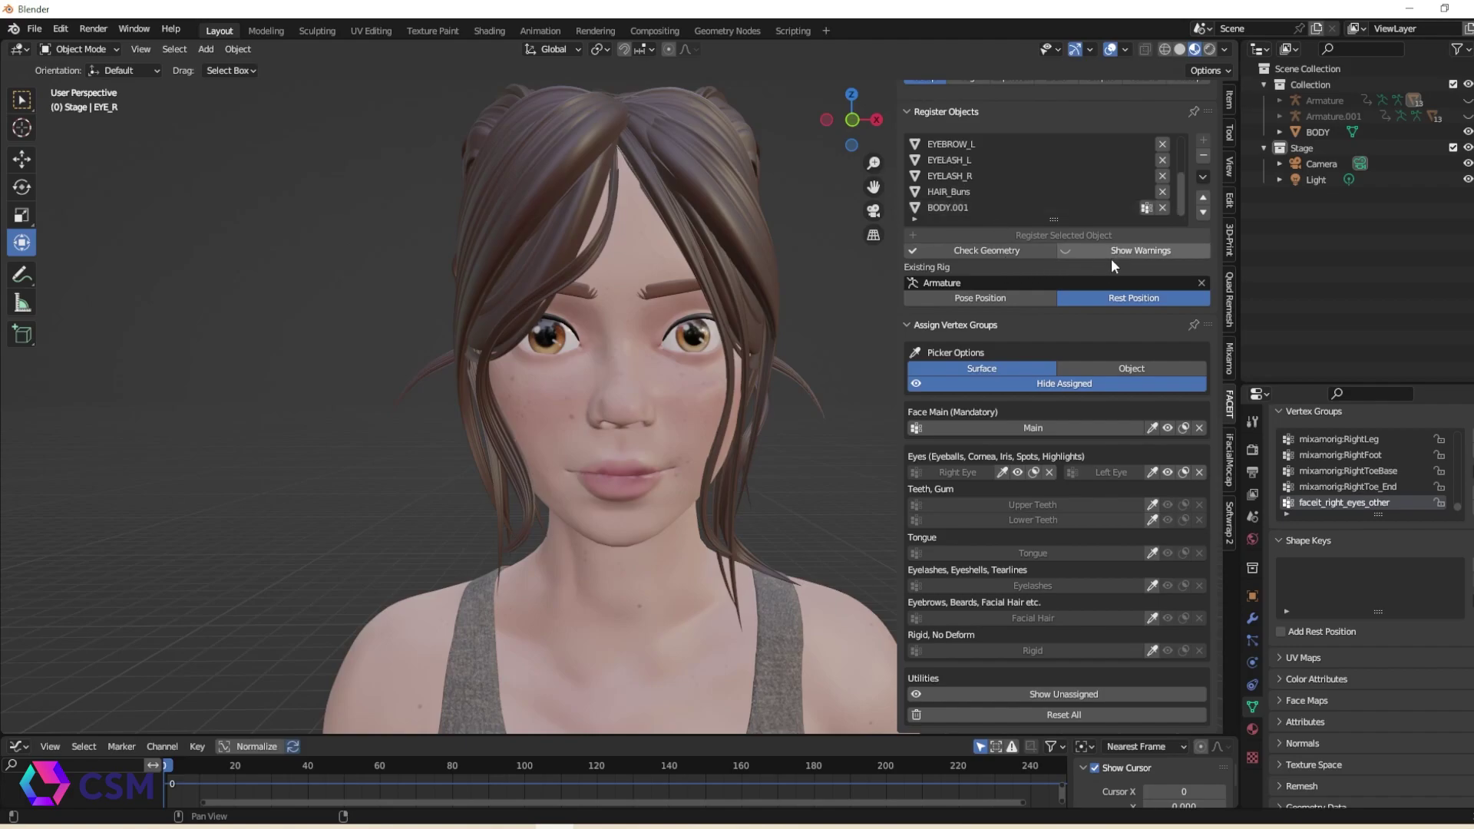
pyautogui.scroll(2, 1105, 261)
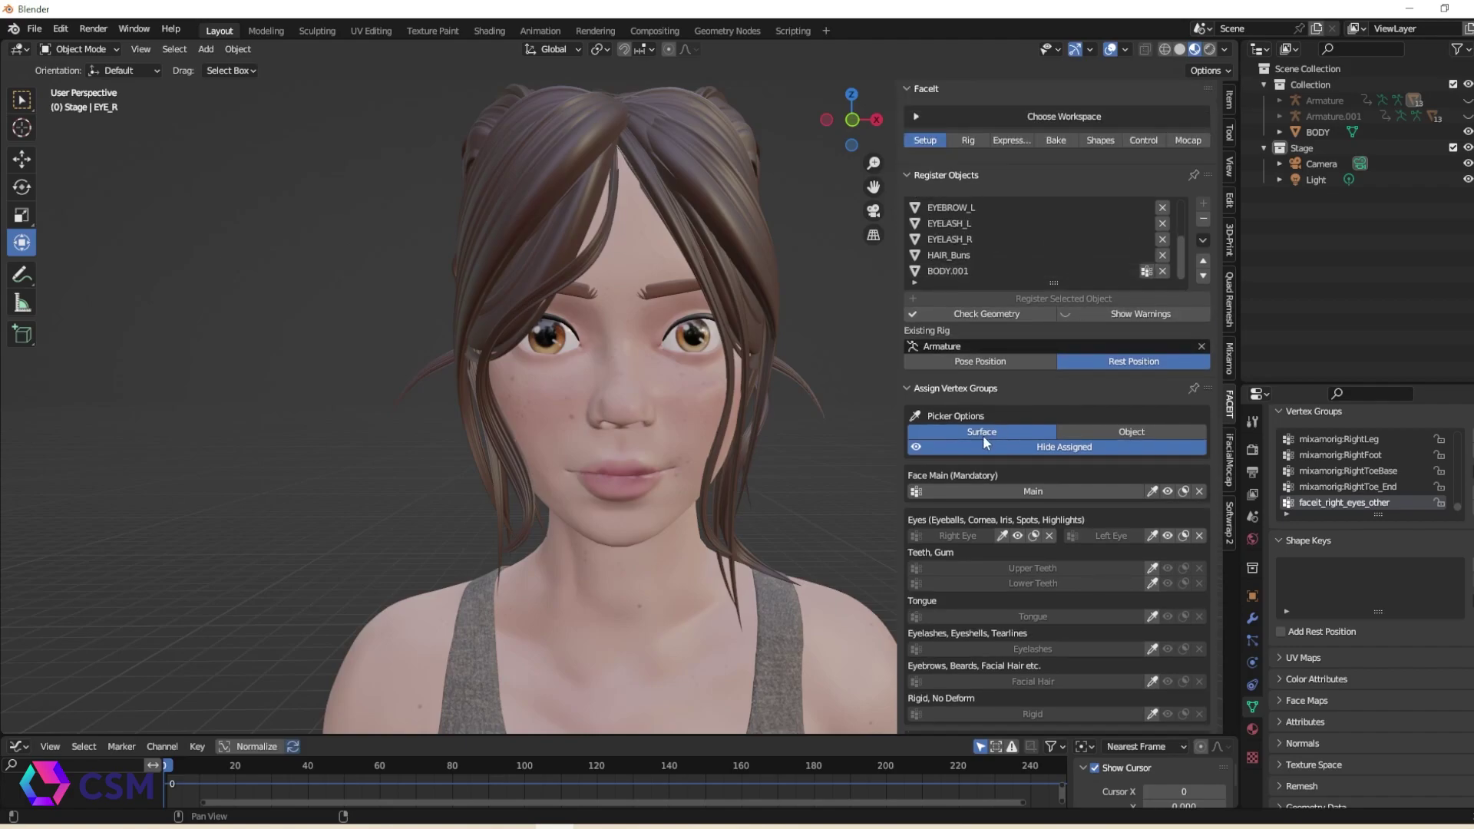
pyautogui.scroll(-2, 1004, 371)
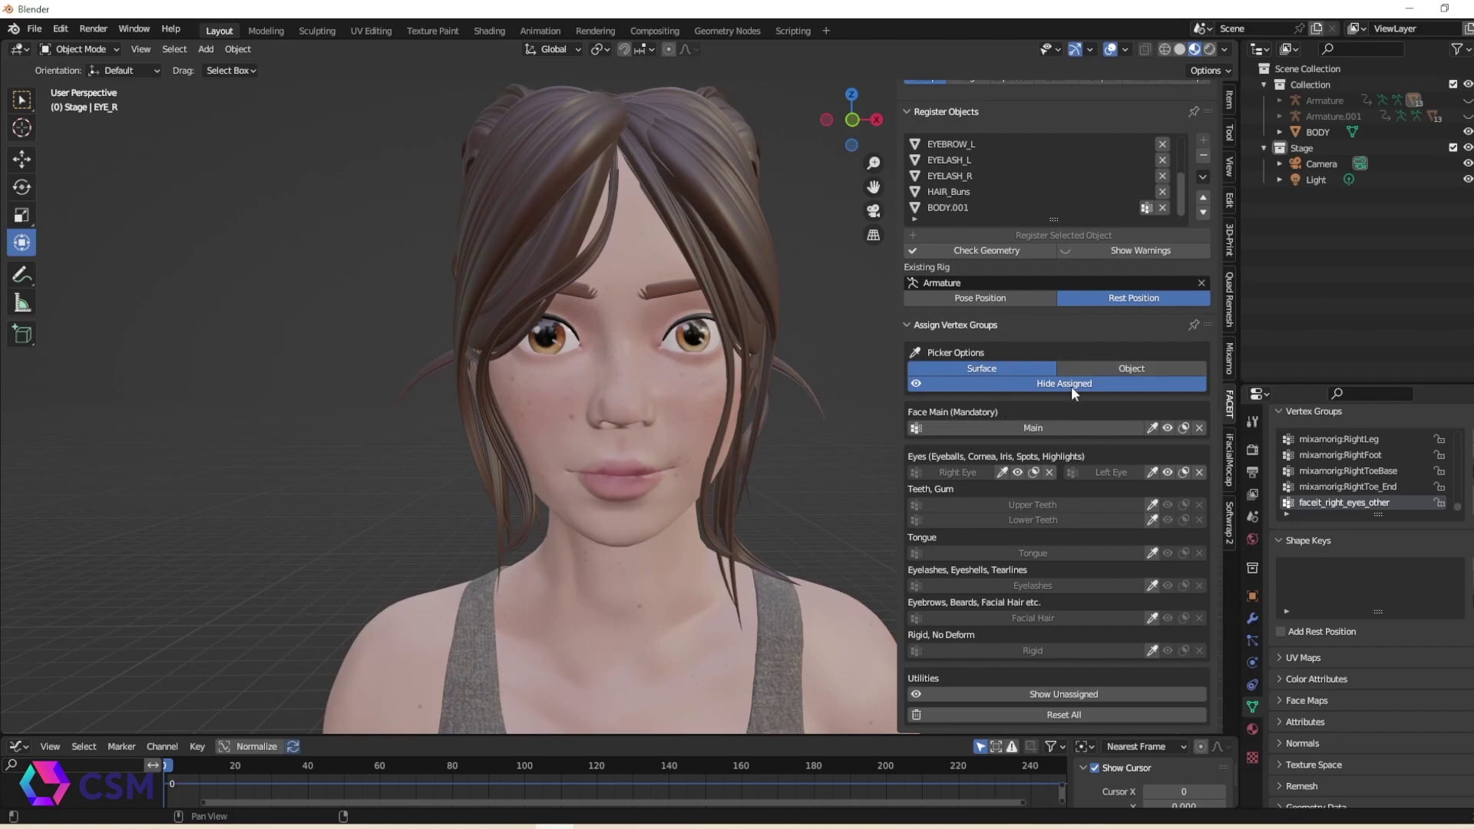
pyautogui.scroll(3, 1001, 192)
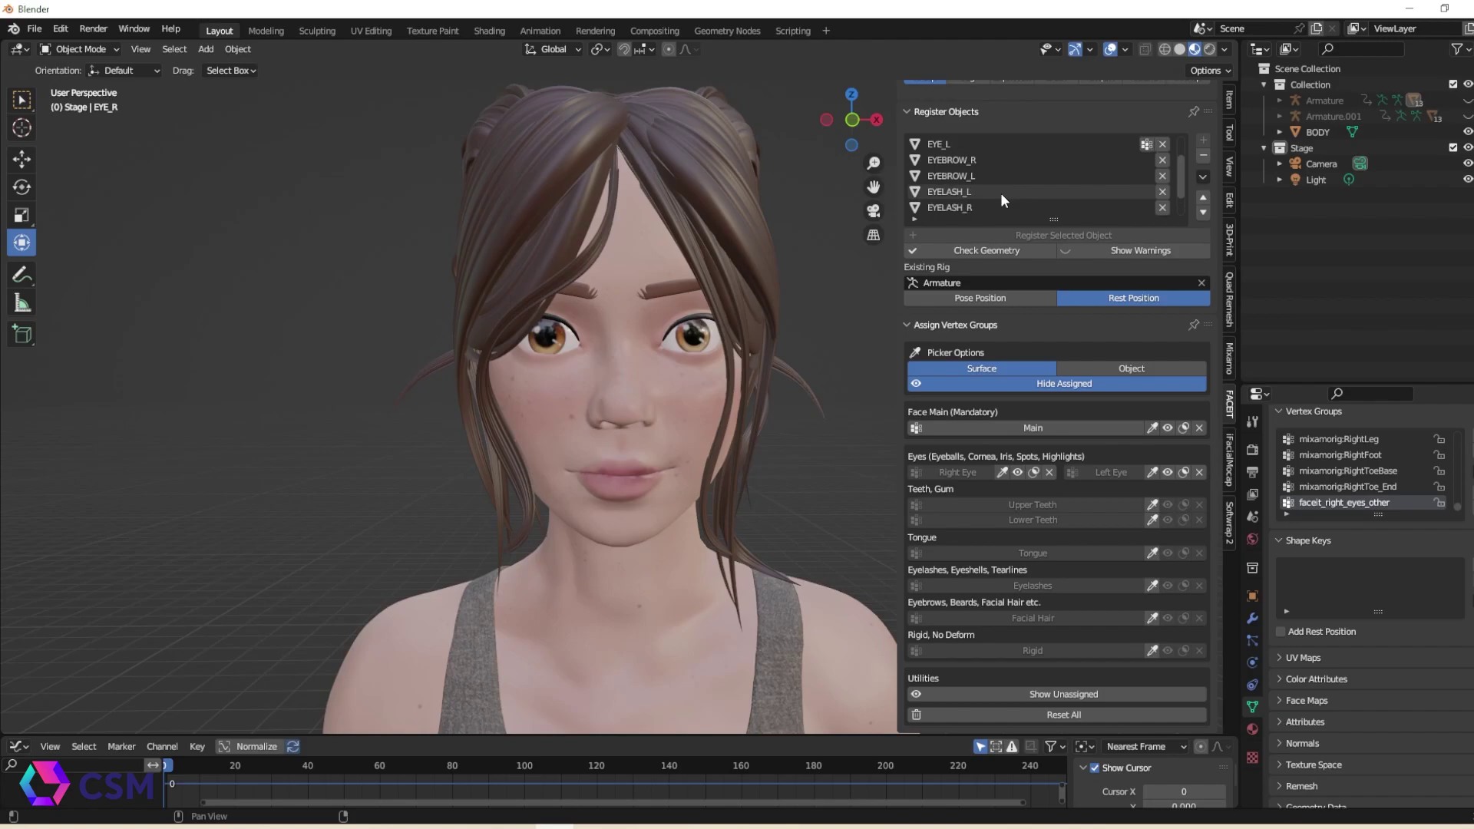
pyautogui.scroll(2, 1001, 192)
pyautogui.click(976, 160)
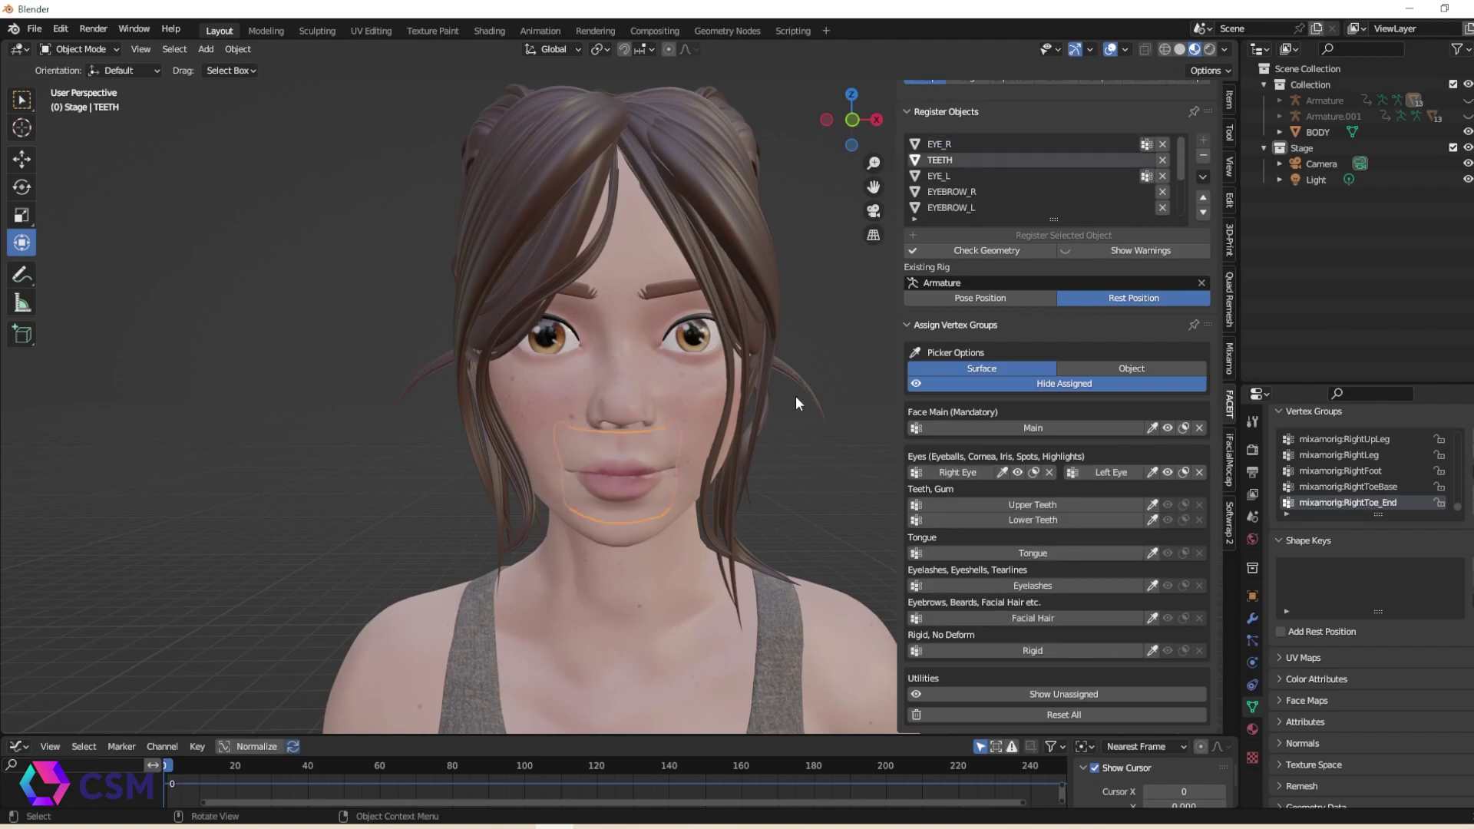
pyautogui.press('KP_Divide')
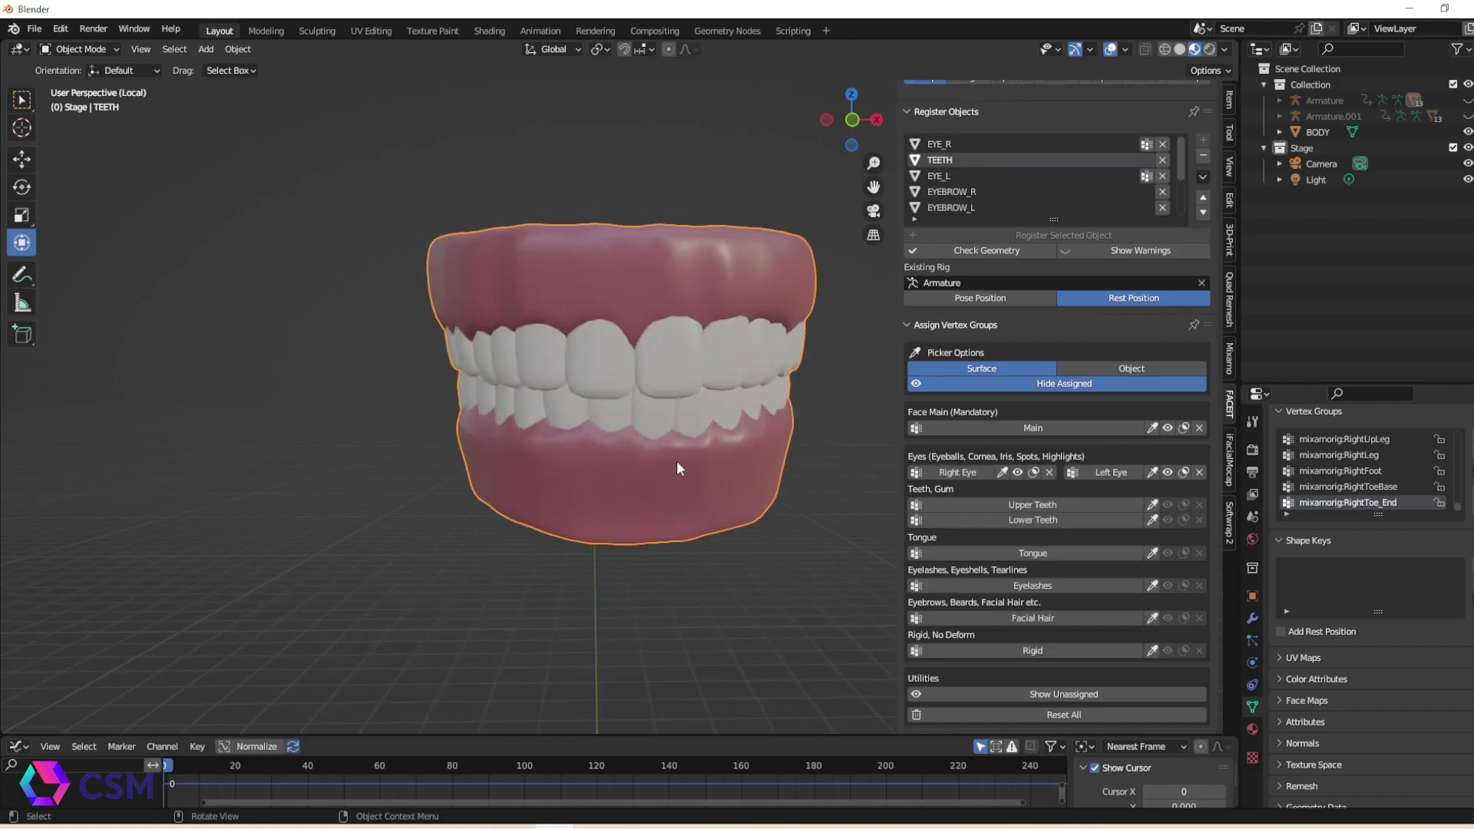
# Step: Put the TEETH mesh in Edit Mode, deselect all of its geometry and switch to face selection
pyautogui.moveTo(738, 370); pyautogui.dragTo(594, 362, button='middle')
pyautogui.hotkey('ctrl', 'Tab')
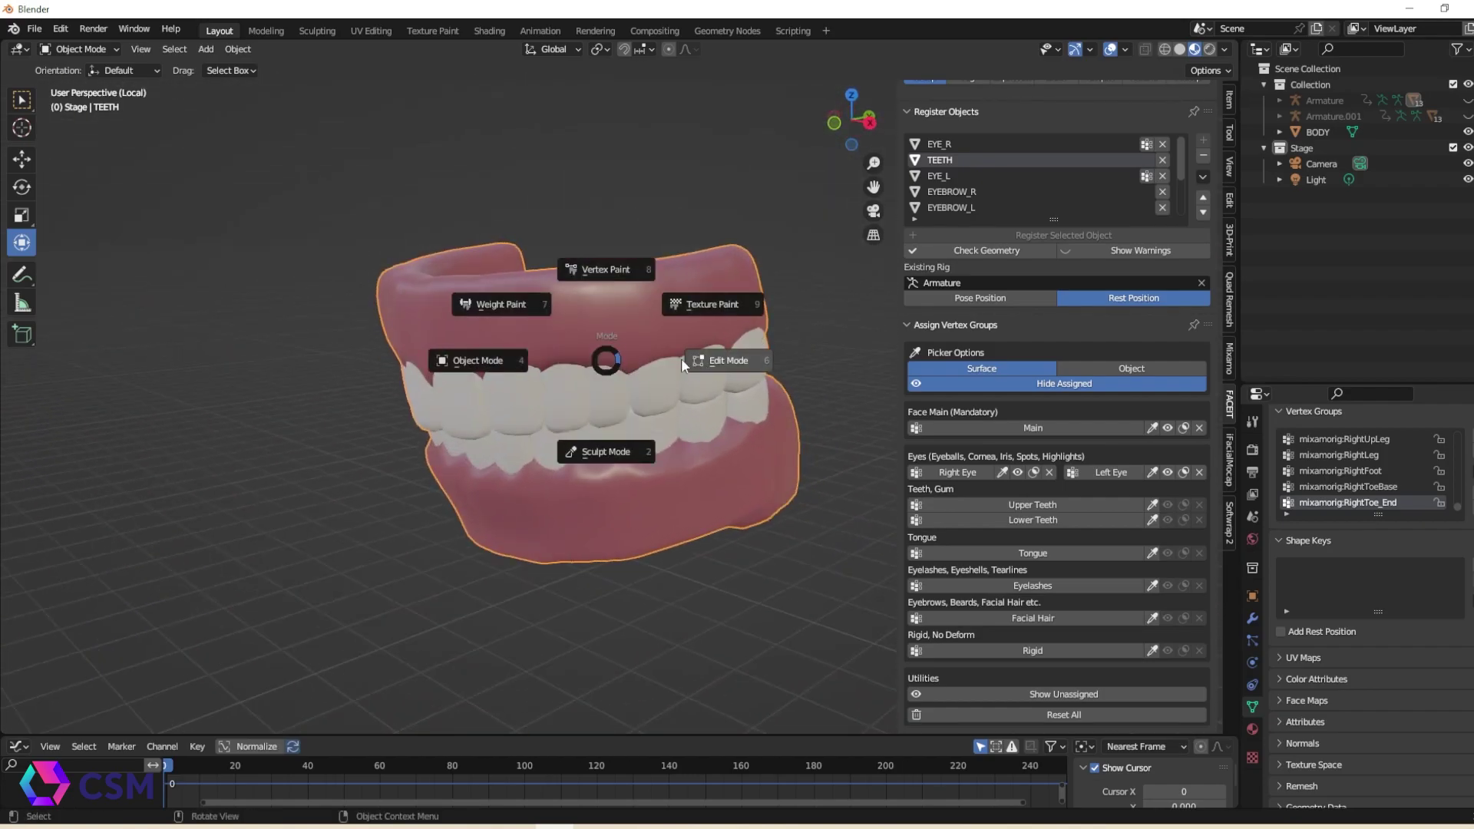
pyautogui.click(698, 357)
pyautogui.moveTo(823, 348); pyautogui.dragTo(680, 339, button='middle')
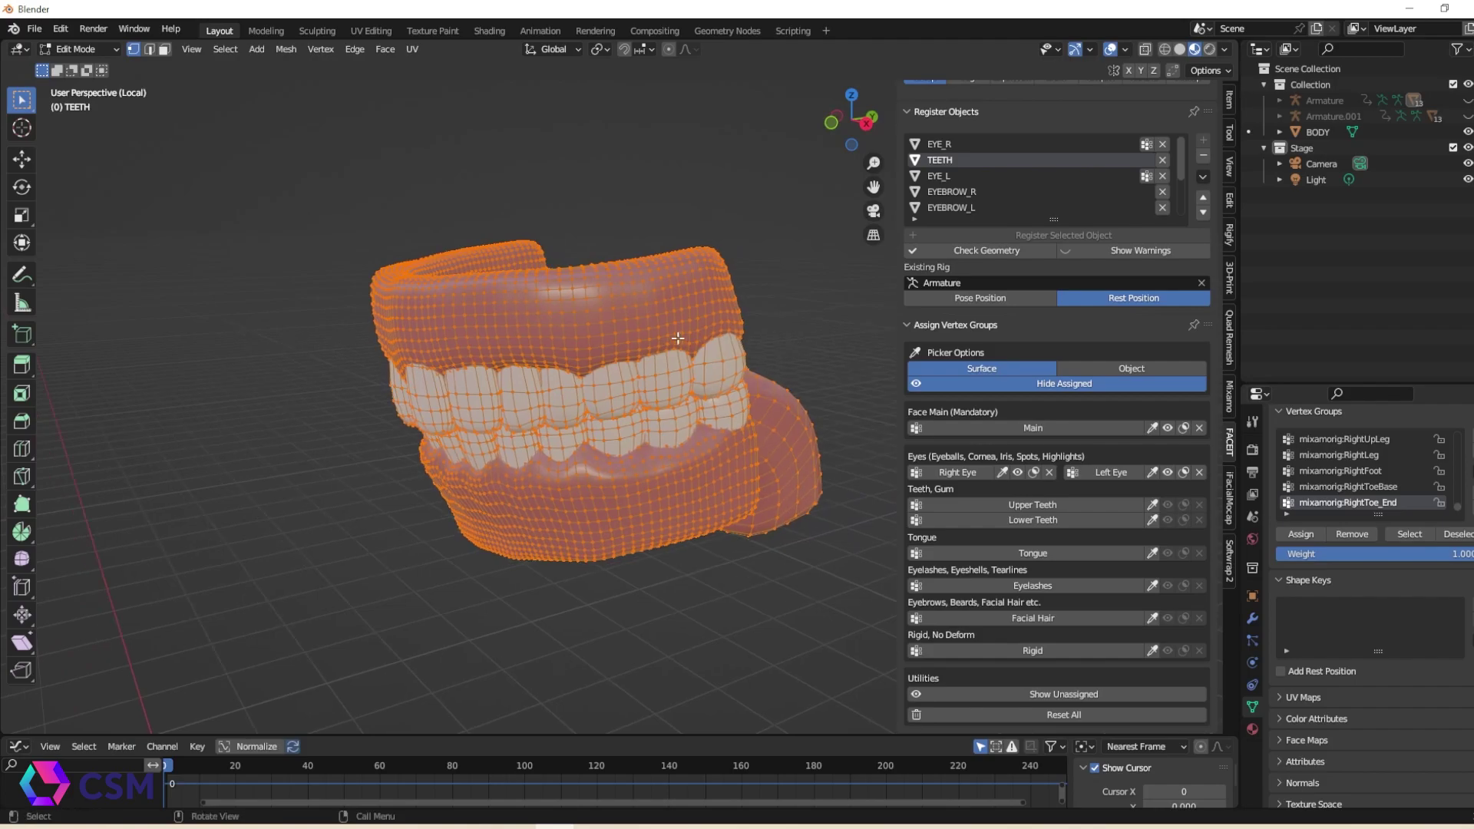
pyautogui.hotkey('alt', 'a')
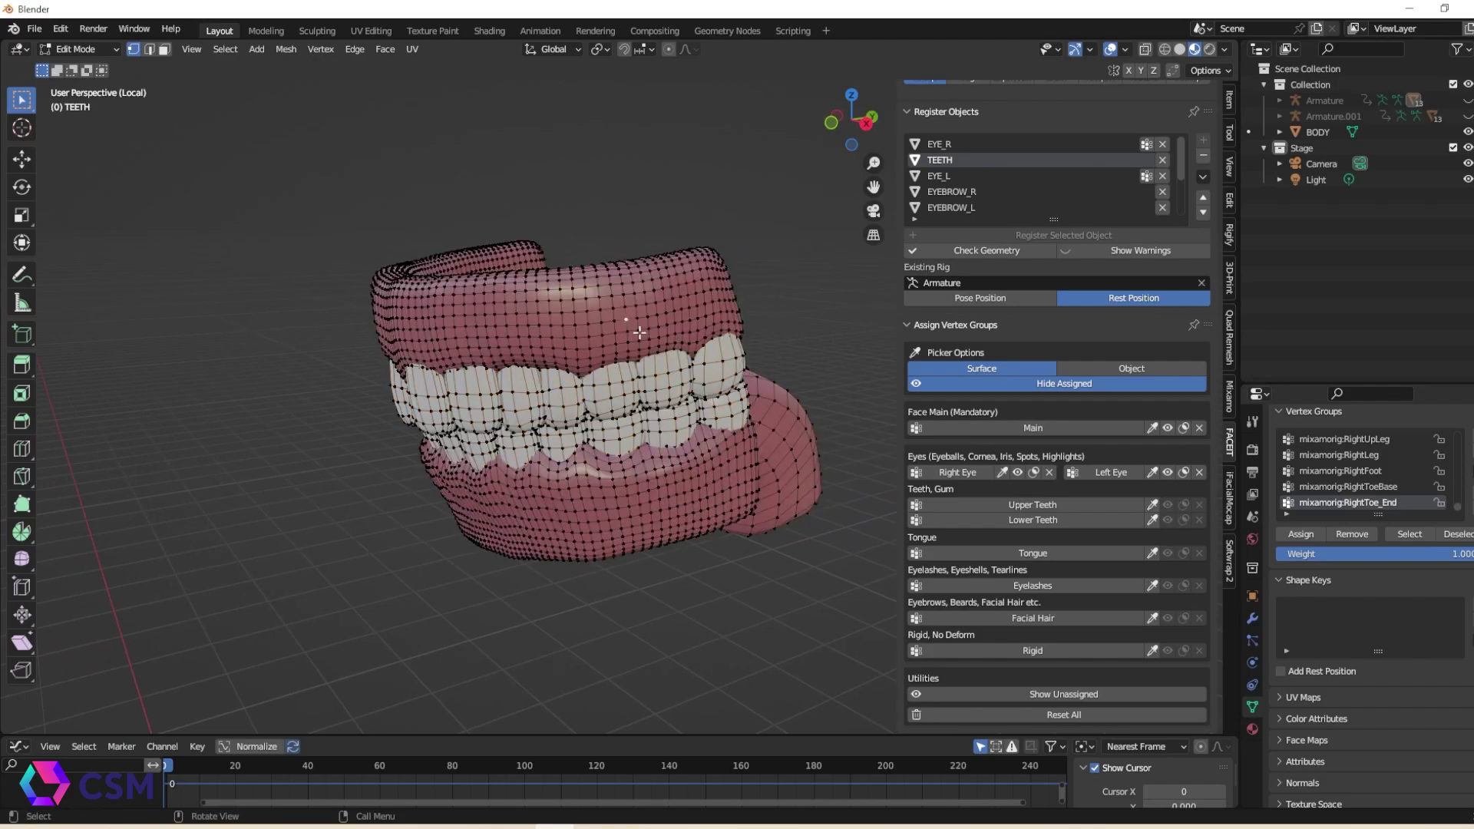
pyautogui.click(164, 49)
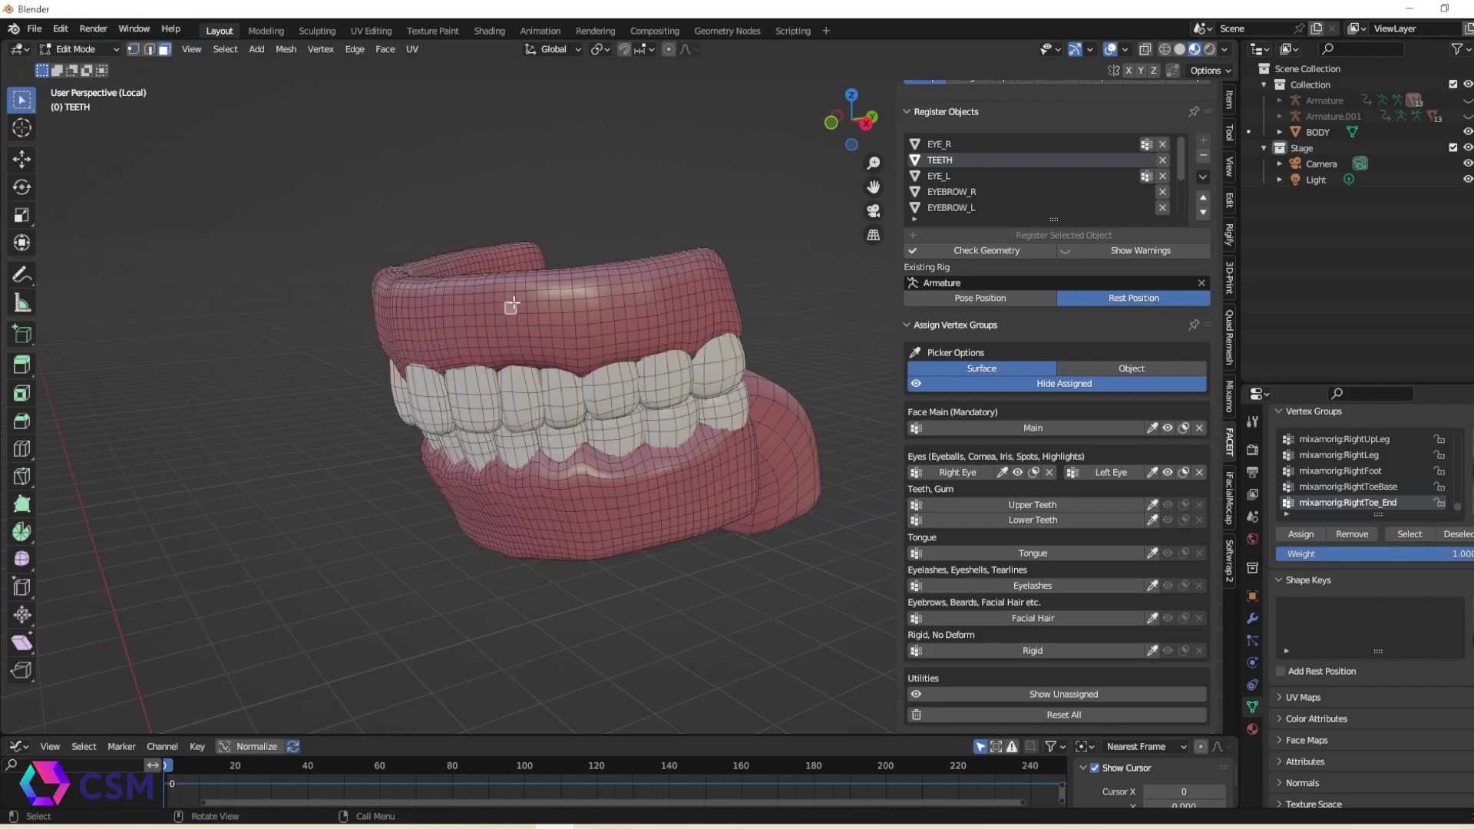
# Step: Select the upper gum and every upper tooth as linked geometry and assign them to Faceit's Upper Teeth group
pyautogui.press('l')
pyautogui.moveTo(709, 298)
pyautogui.mouseDown(button='middle')
pyautogui.moveTo(496, 355)
pyautogui.moveTo(727, 320)
pyautogui.mouseUp(button='middle')
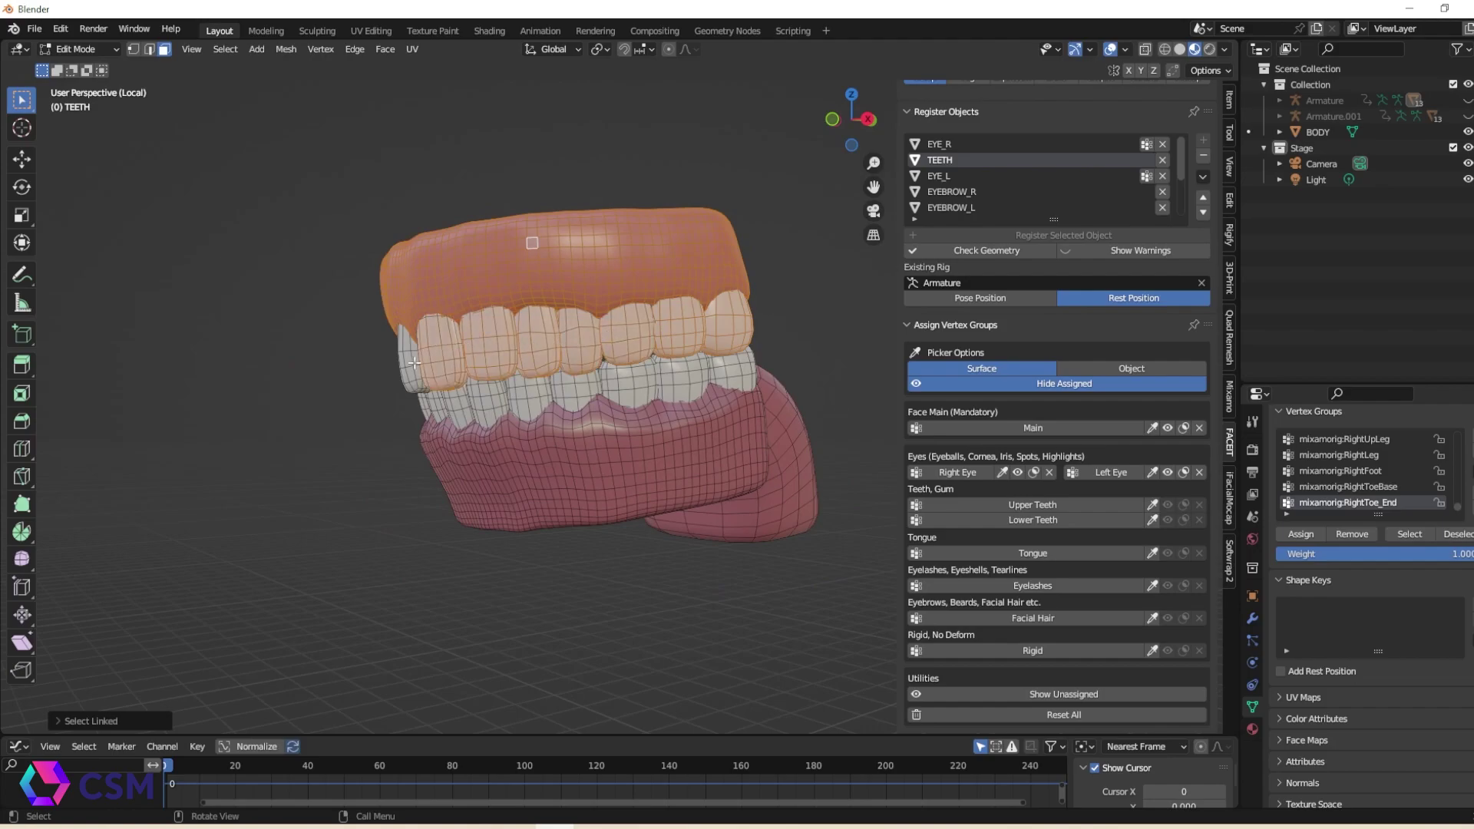
pyautogui.moveTo(379, 413); pyautogui.dragTo(744, 348, button='middle')
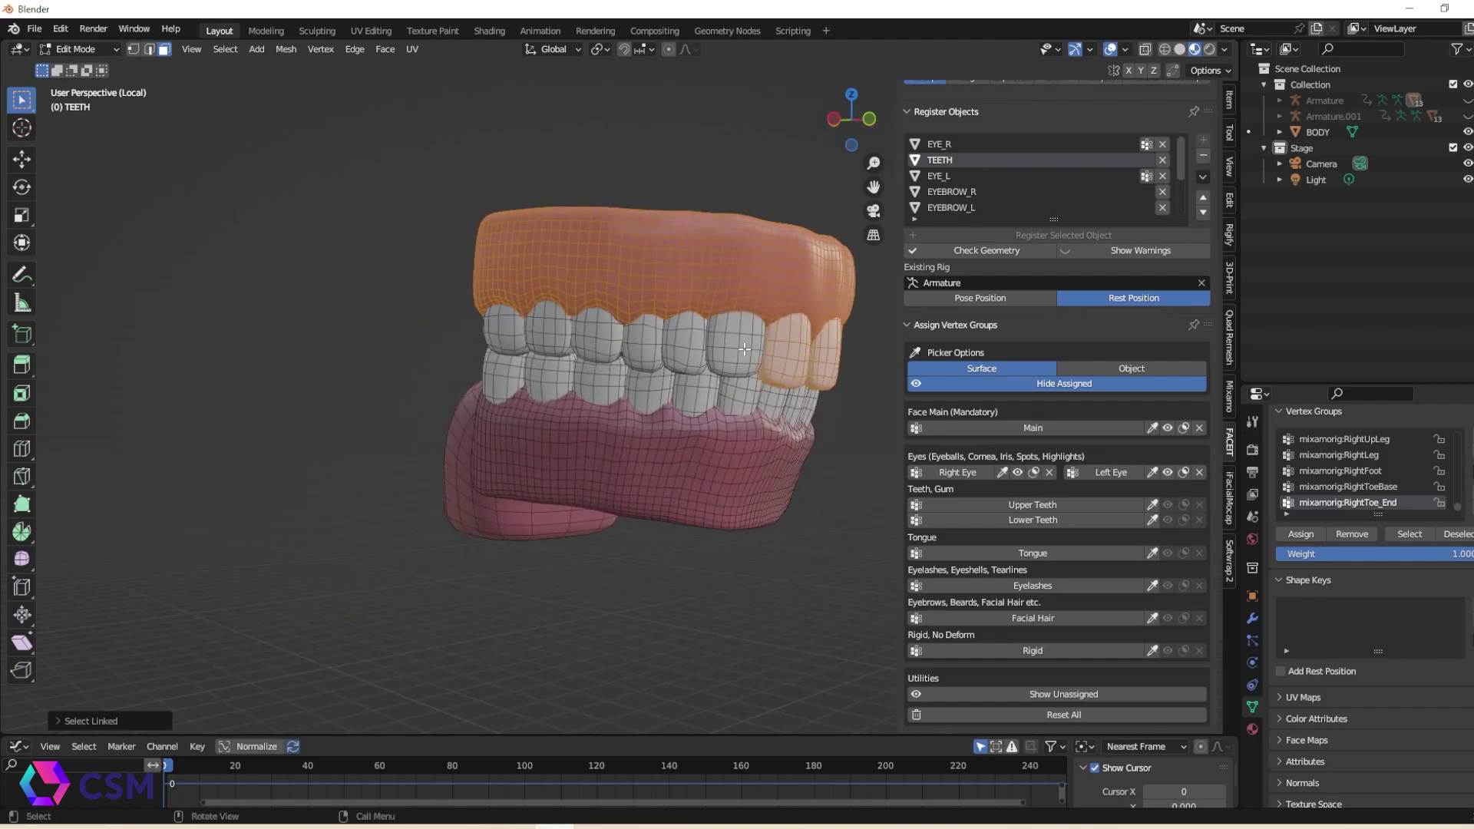
pyautogui.press('l')
pyautogui.press('l')
pyautogui.press('l')
pyautogui.press('l')
pyautogui.press('l')
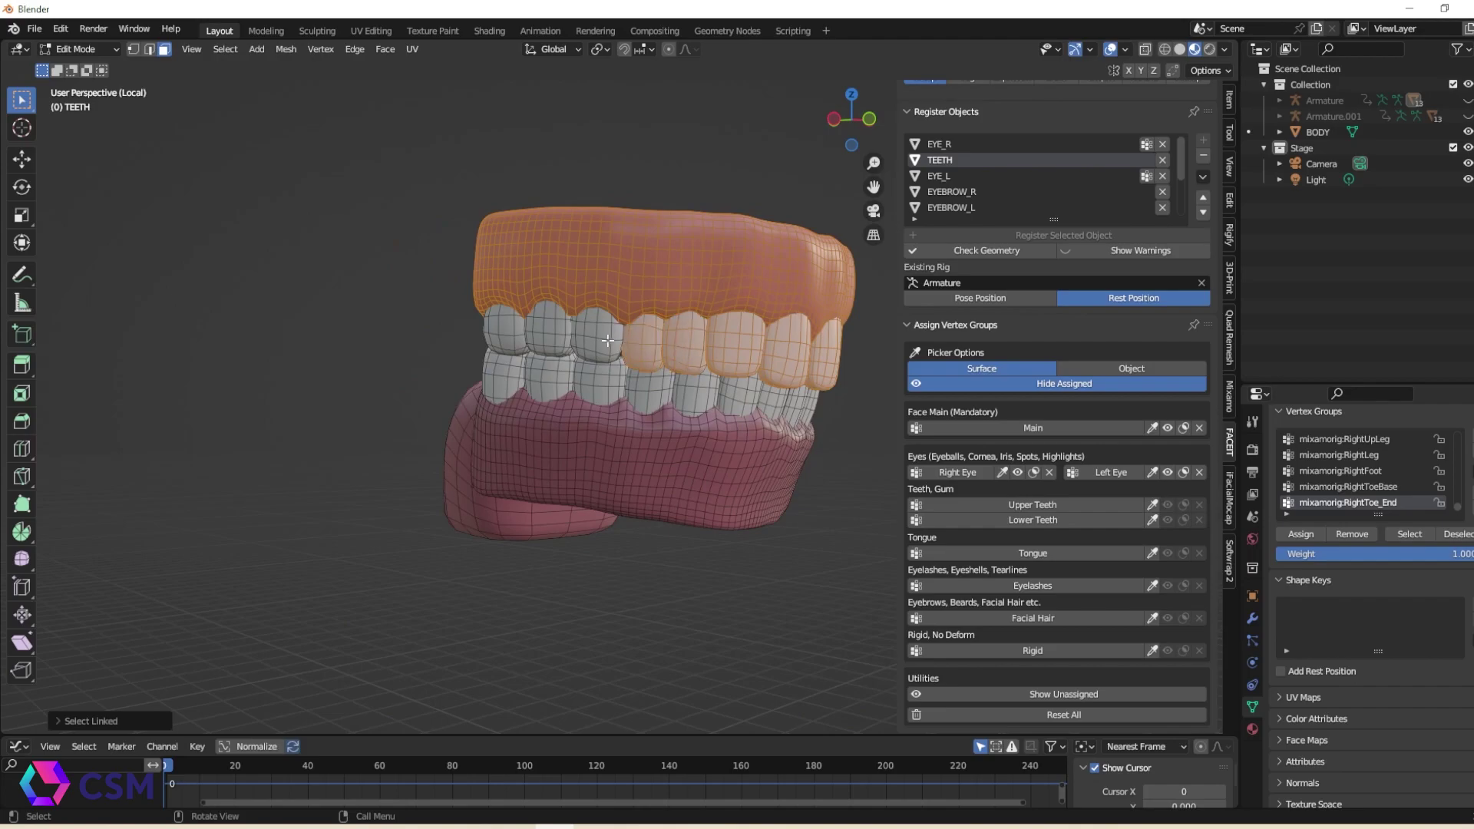
pyautogui.press('l')
pyautogui.moveTo(857, 424); pyautogui.dragTo(701, 440, button='middle')
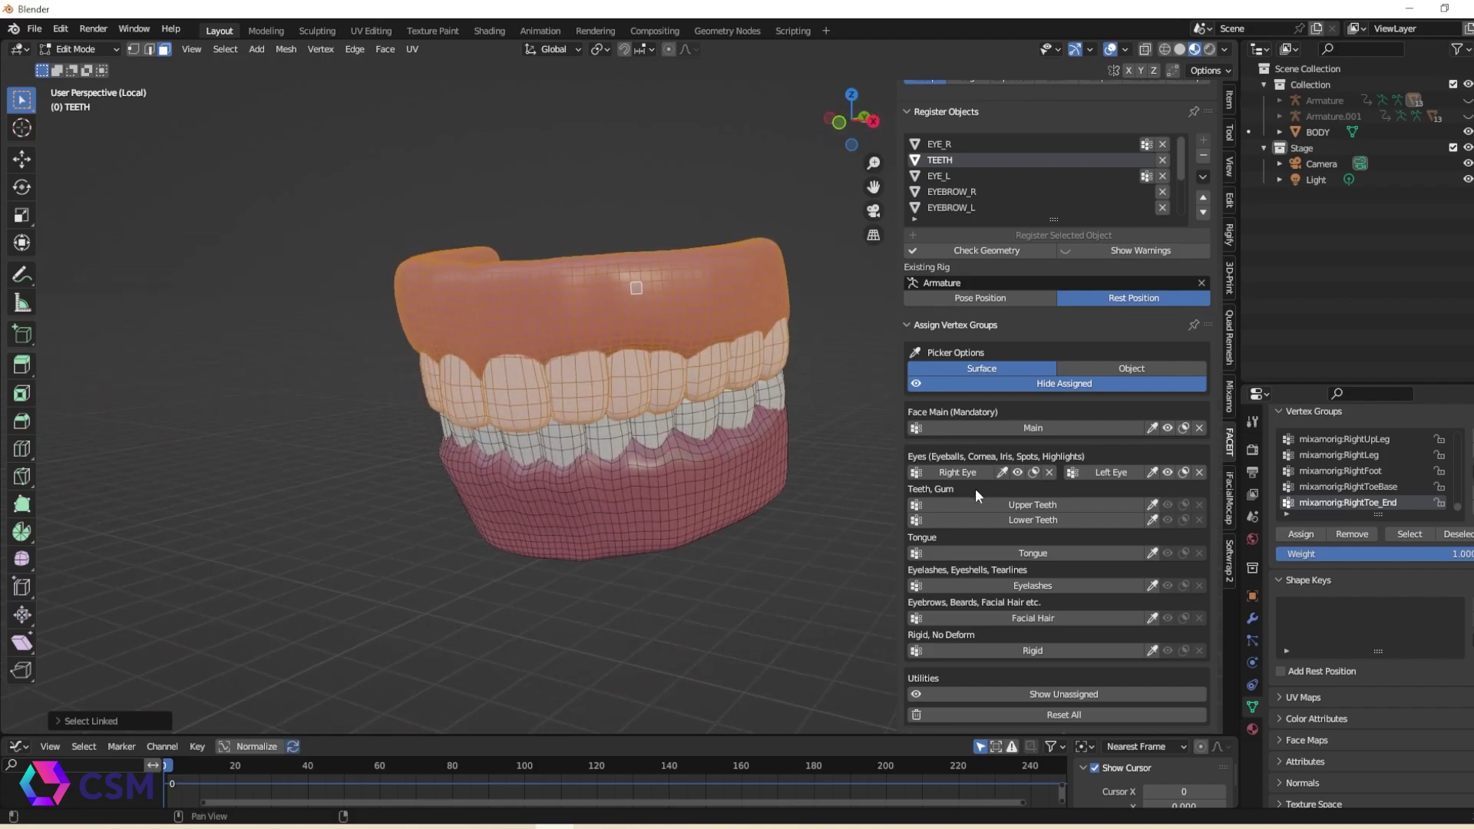
pyautogui.click(1034, 504)
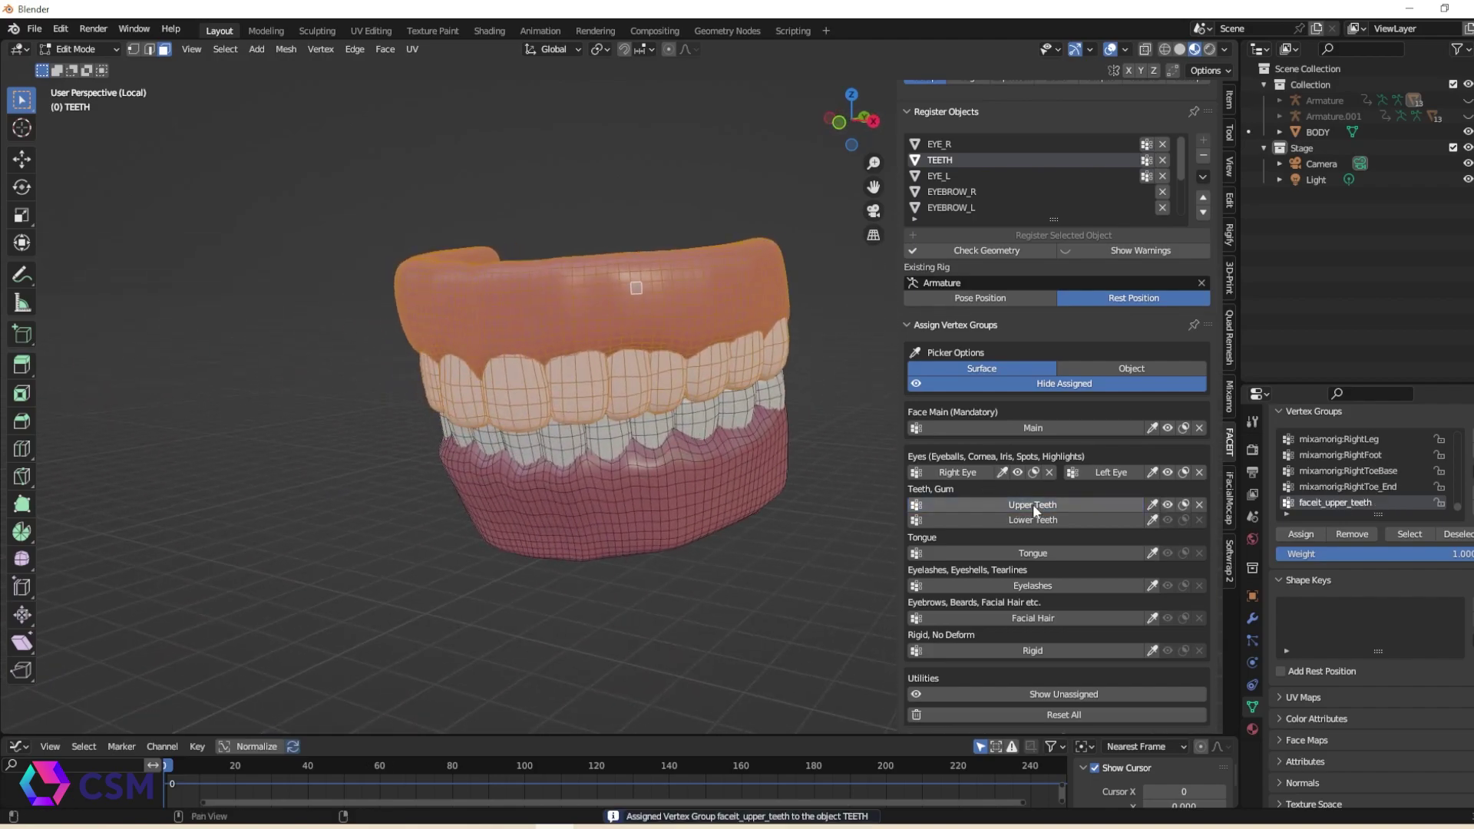
# Step: Select the lower gum and all lower teeth as linked geometry and assign them to Faceit's Lower Teeth group
pyautogui.moveTo(766, 579); pyautogui.dragTo(635, 477, button='middle')
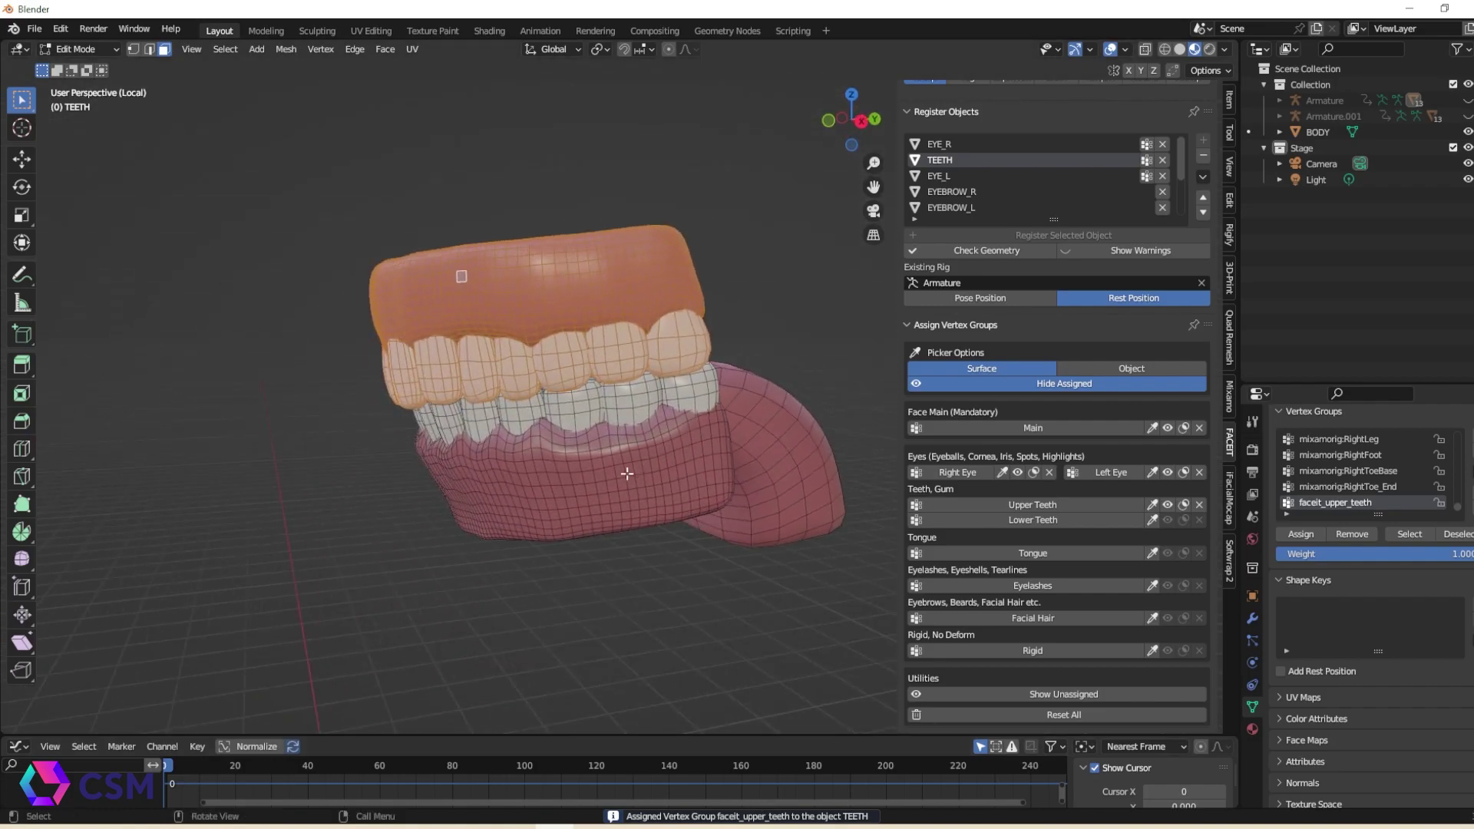
pyautogui.click(628, 474)
pyautogui.hotkey('ctrl', 'l')
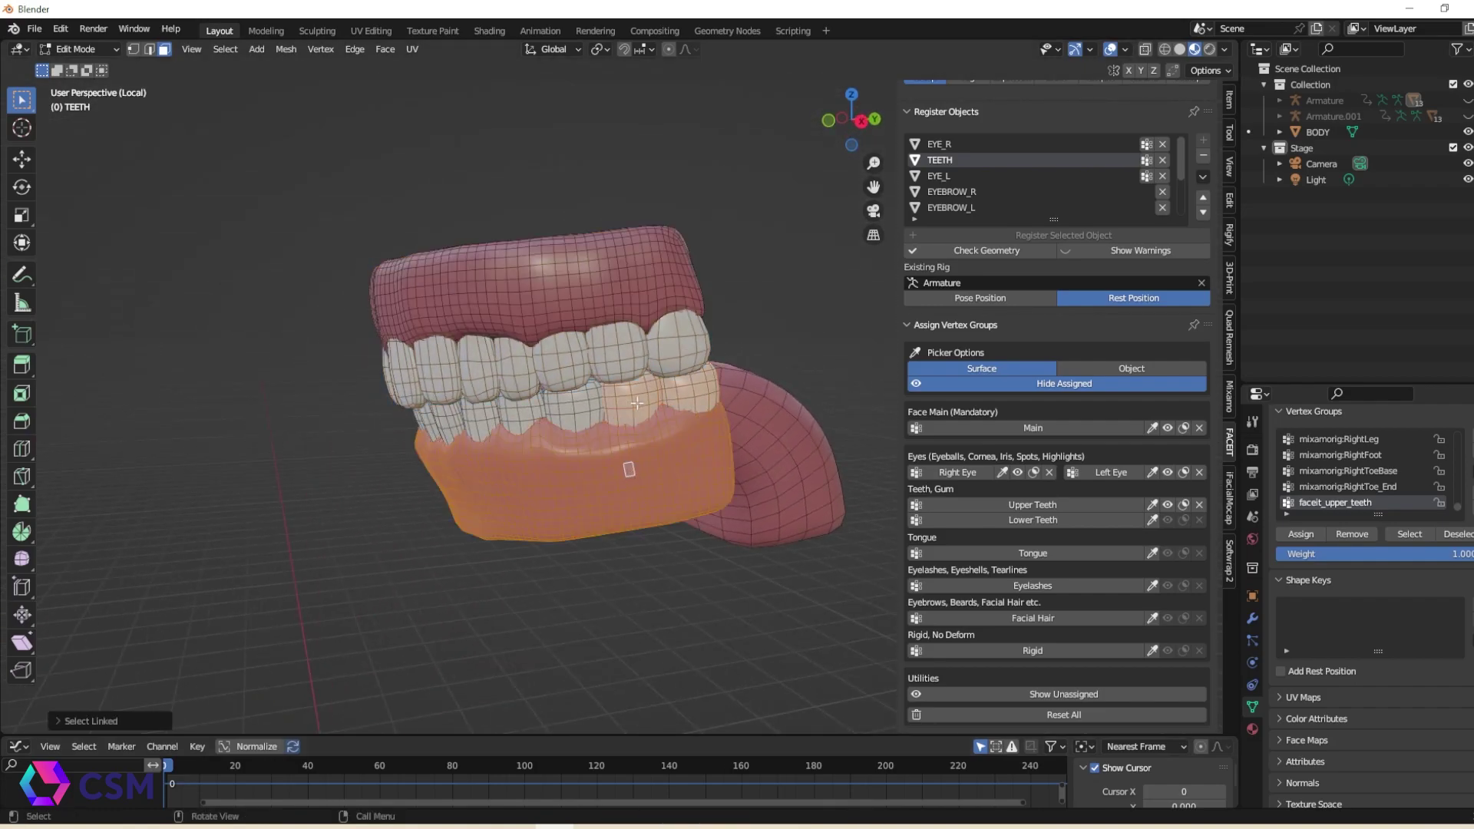
pyautogui.moveTo(390, 522); pyautogui.dragTo(658, 455, button='middle')
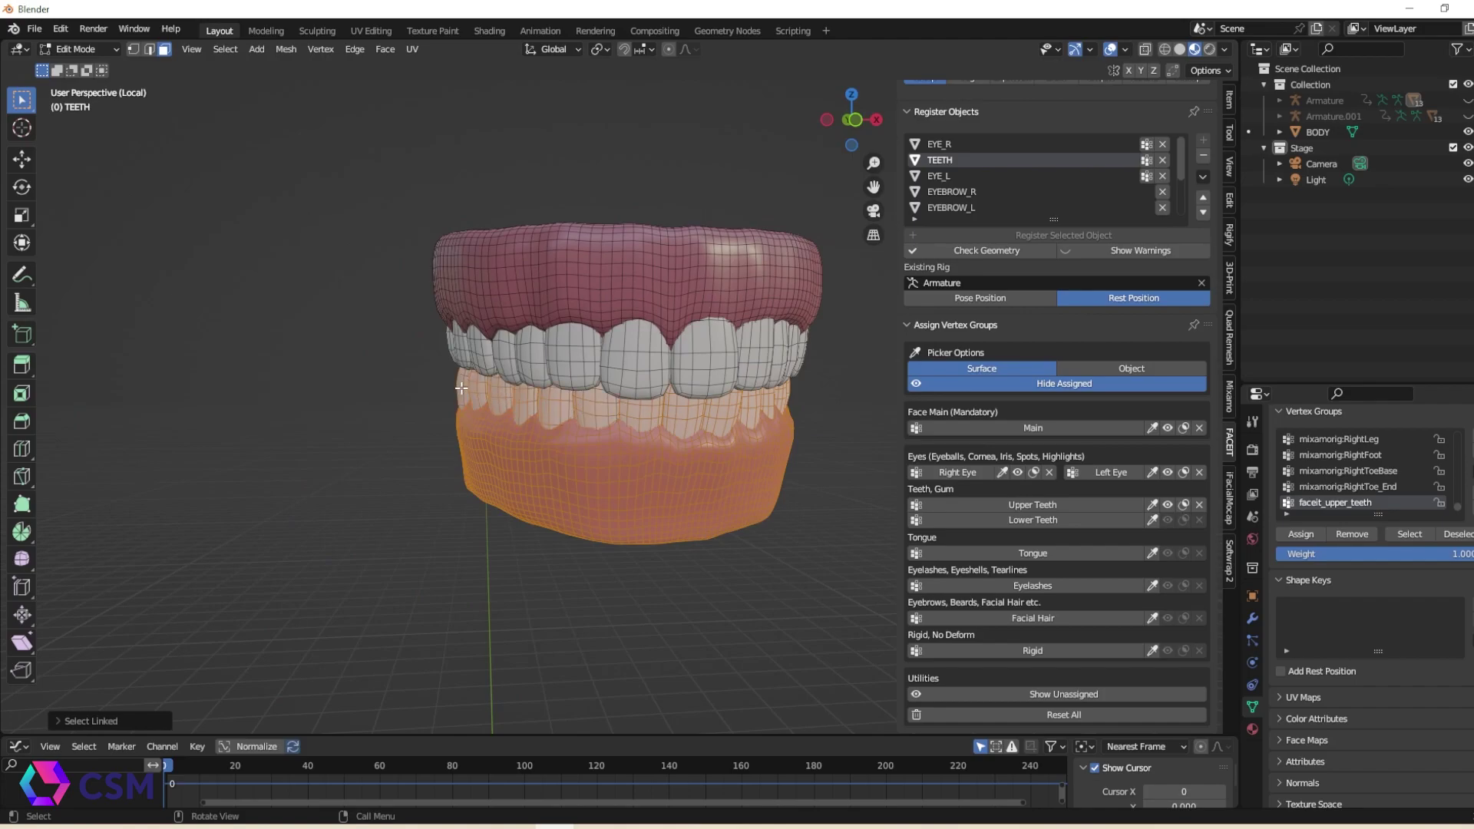
pyautogui.moveTo(464, 516); pyautogui.dragTo(747, 535, button='middle')
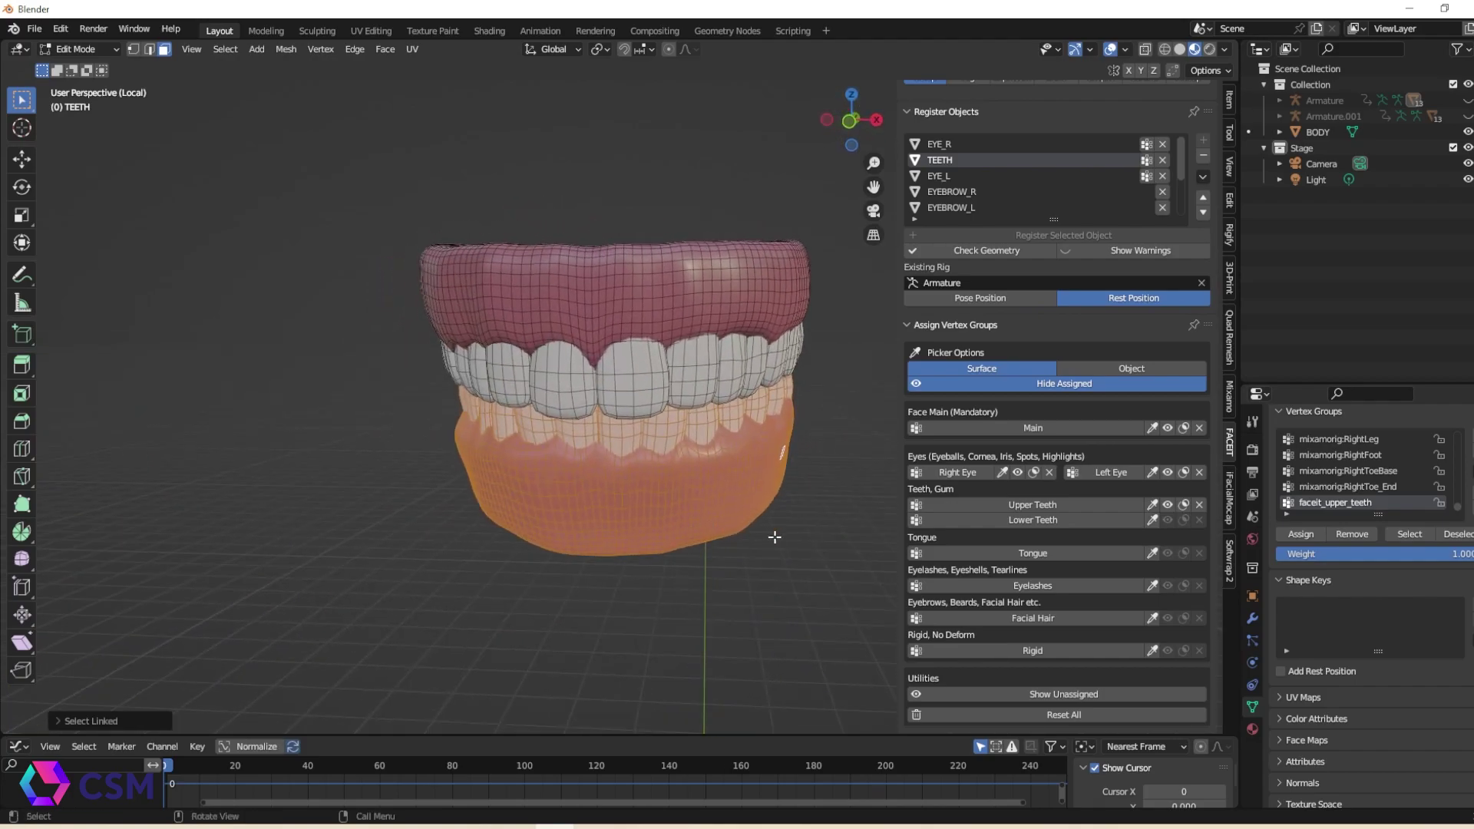
pyautogui.click(1041, 522)
# Step: Select the whole tongue as linked geometry and assign it to Faceit's Tongue group
pyautogui.moveTo(857, 532); pyautogui.dragTo(1014, 565, button='middle')
pyautogui.press('l')
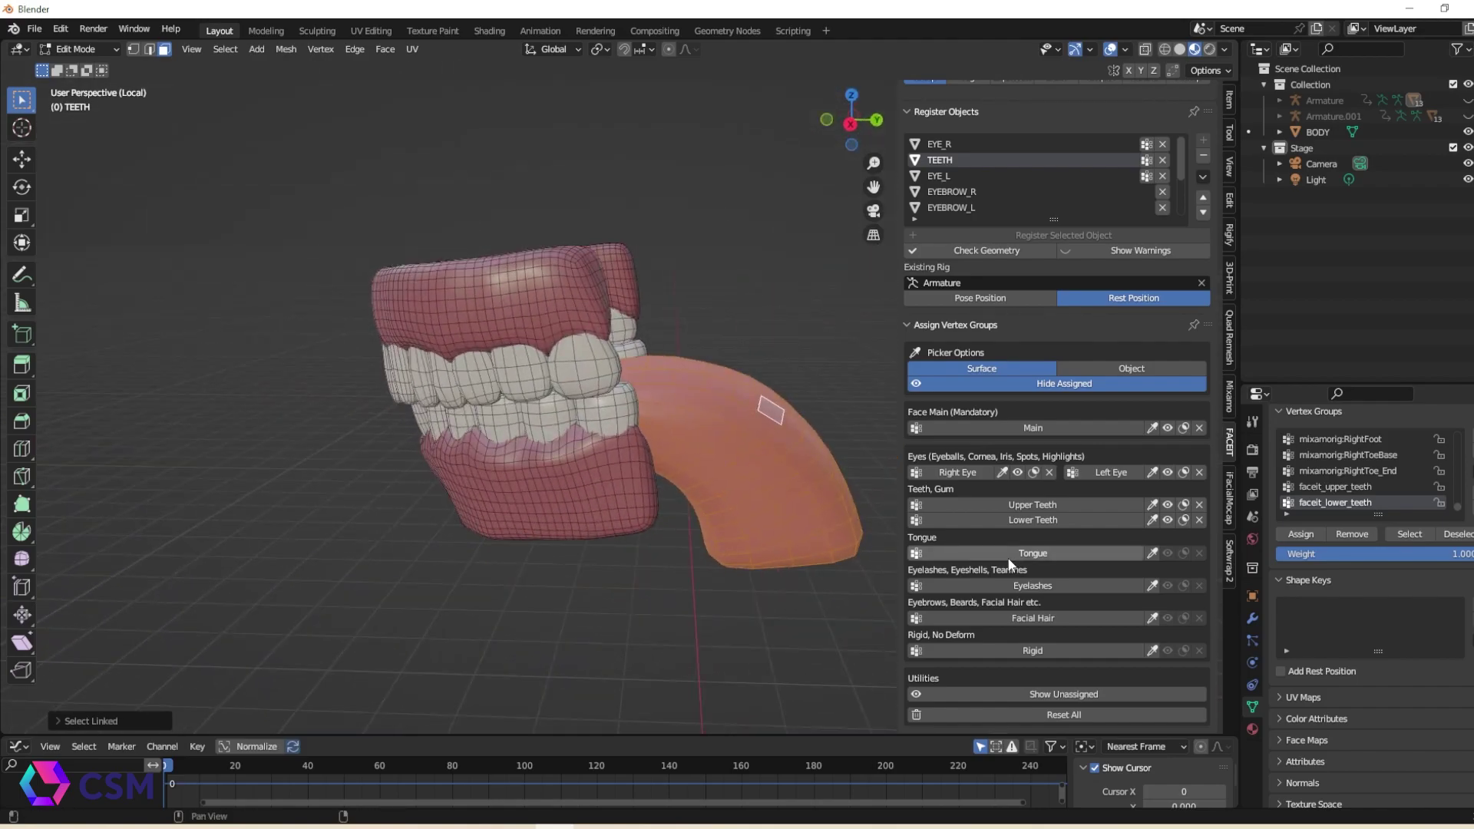
pyautogui.click(1011, 557)
pyautogui.moveTo(618, 591); pyautogui.dragTo(602, 583, button='middle')
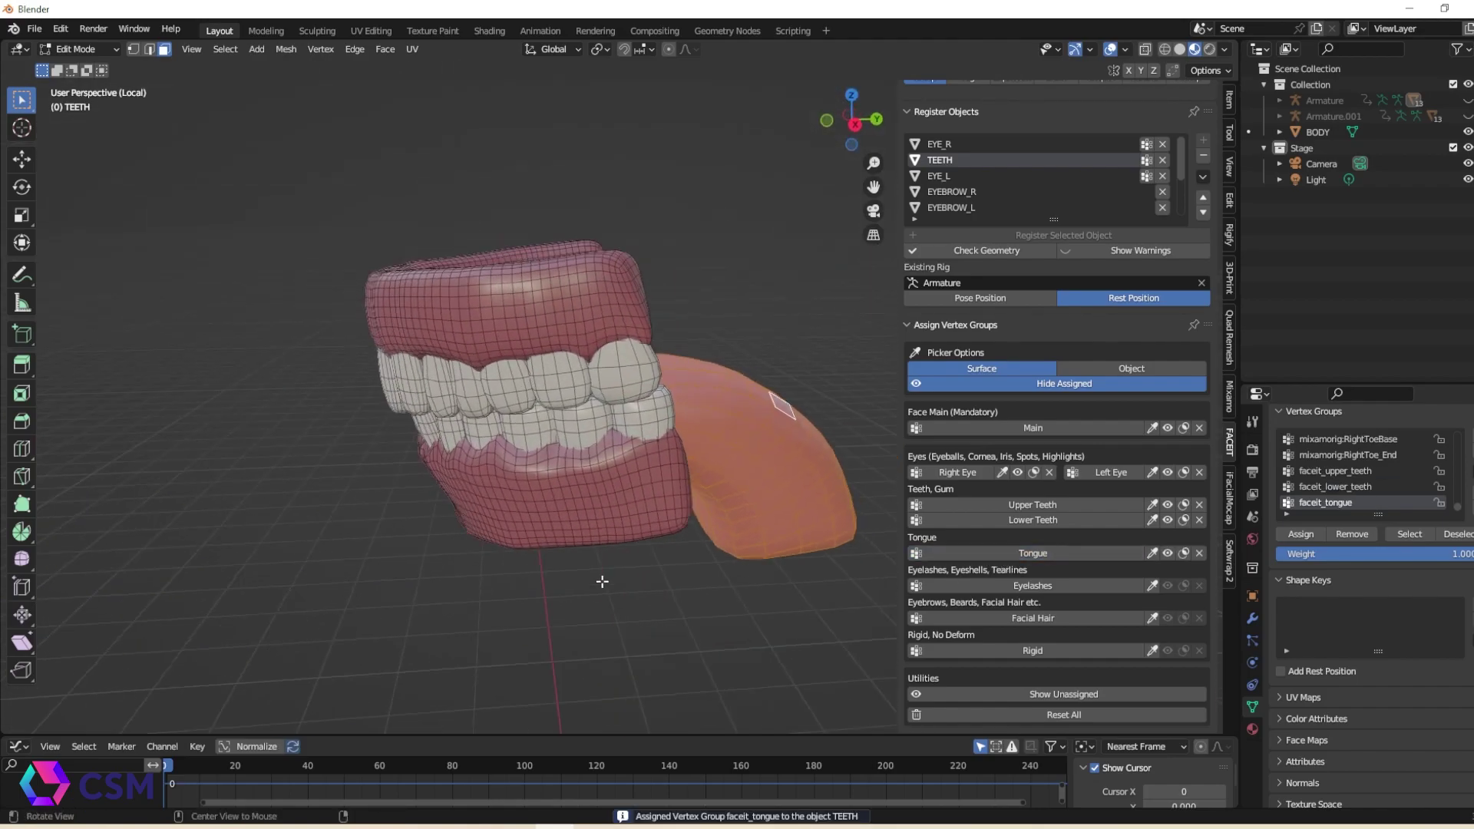
# Step: Leave local view and return the TEETH mesh to Object Mode
pyautogui.press('KP_Divide')
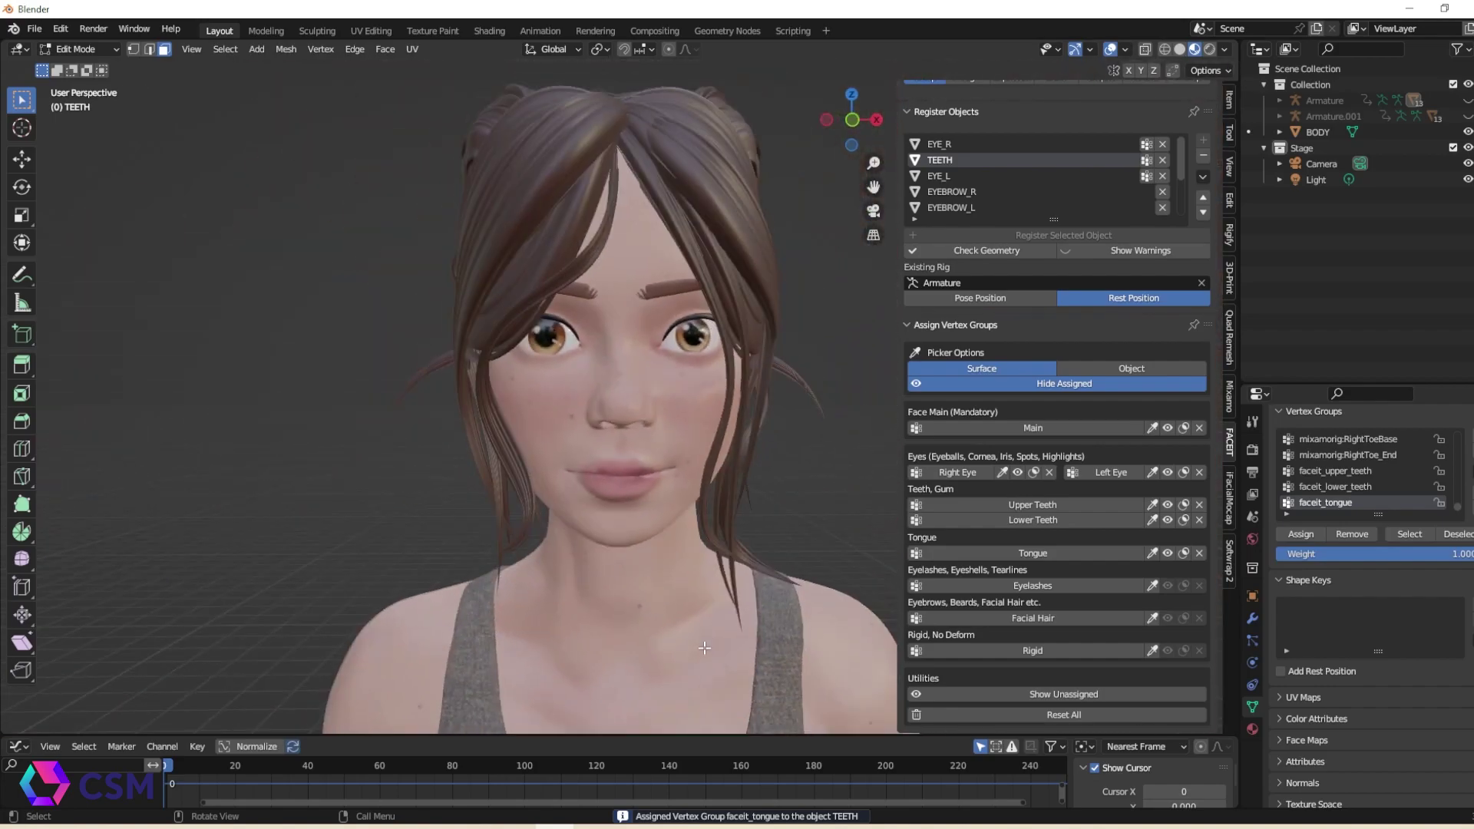
pyautogui.hotkey('ctrl', 'Tab')
pyautogui.click(667, 495)
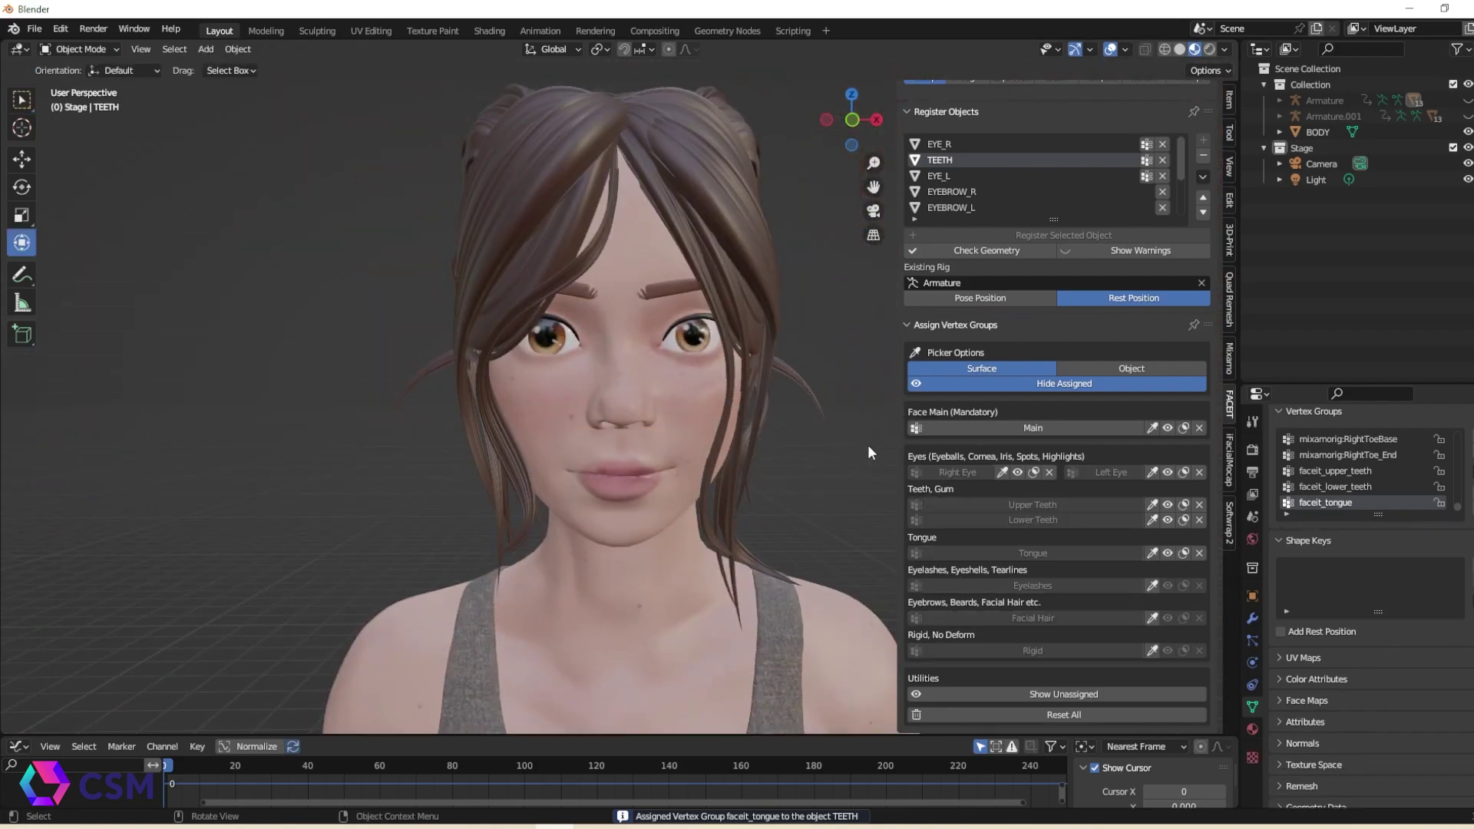
# Step: Assign the EYELASH_L and EYELASH_R meshes to Faceit's Eyelashes group
pyautogui.scroll(4, 681, 318)
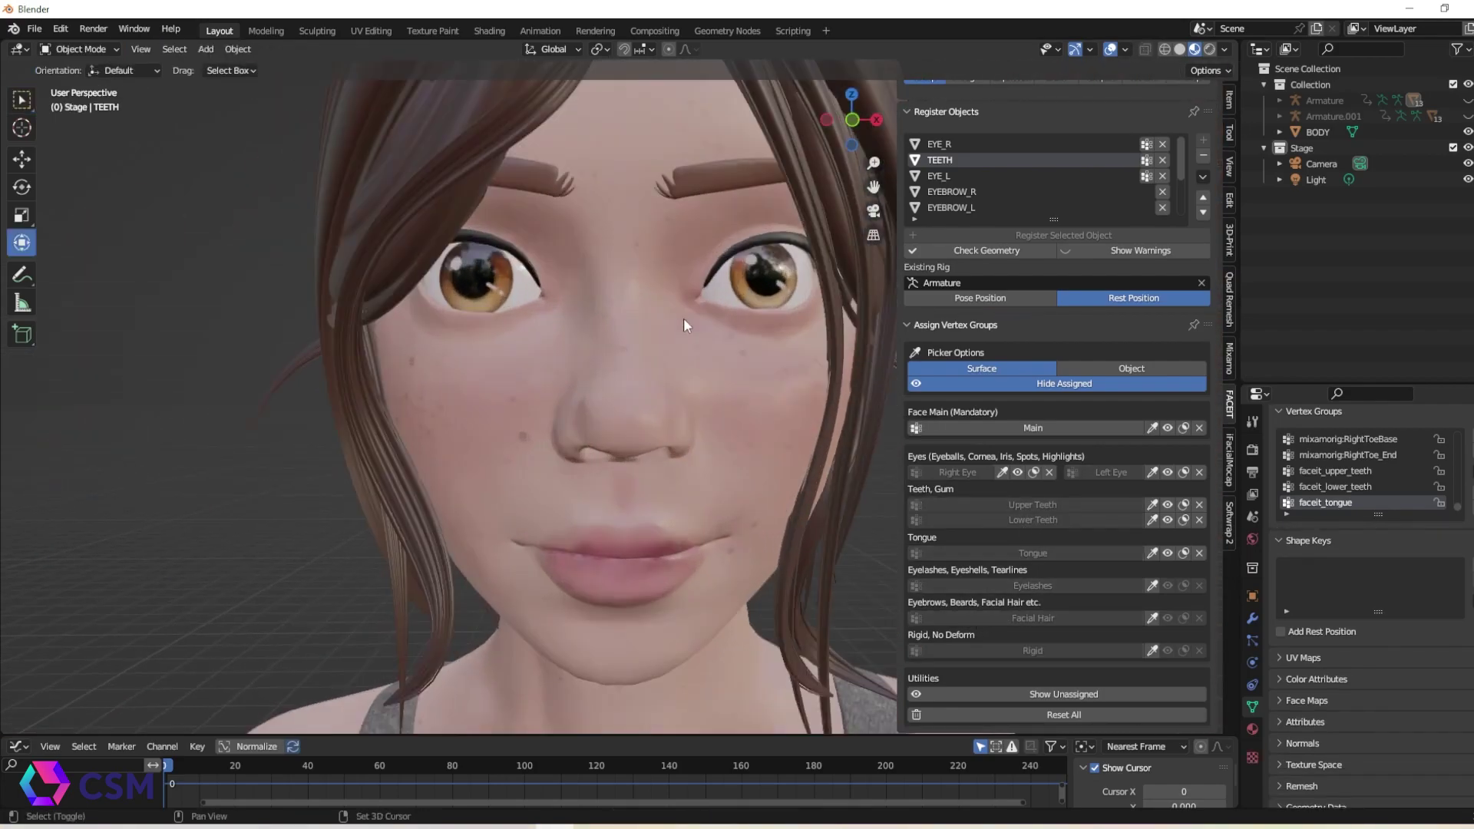
pyautogui.click(712, 313)
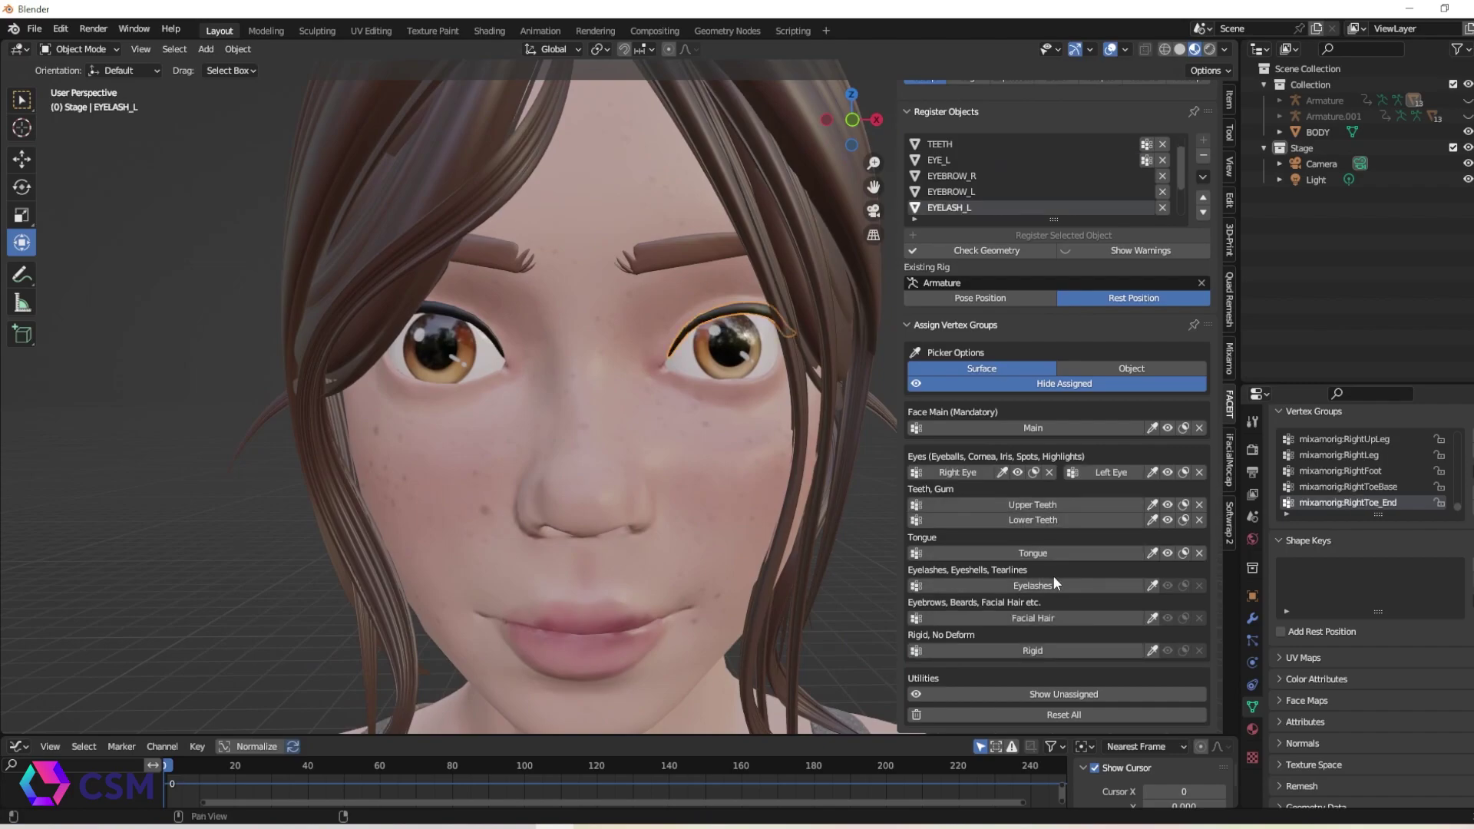
pyautogui.click(1036, 586)
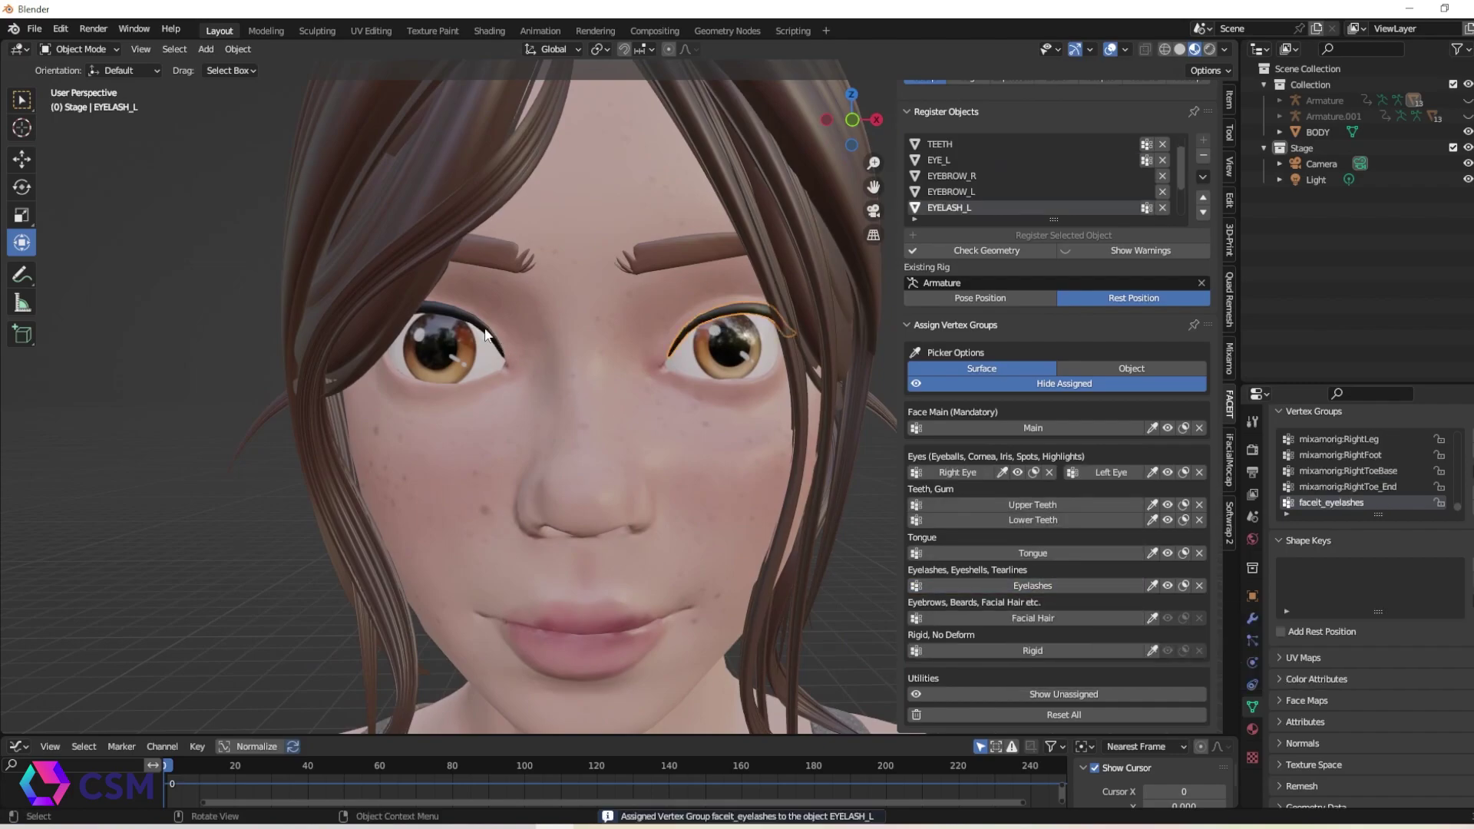
pyautogui.click(440, 304)
pyautogui.click(1029, 585)
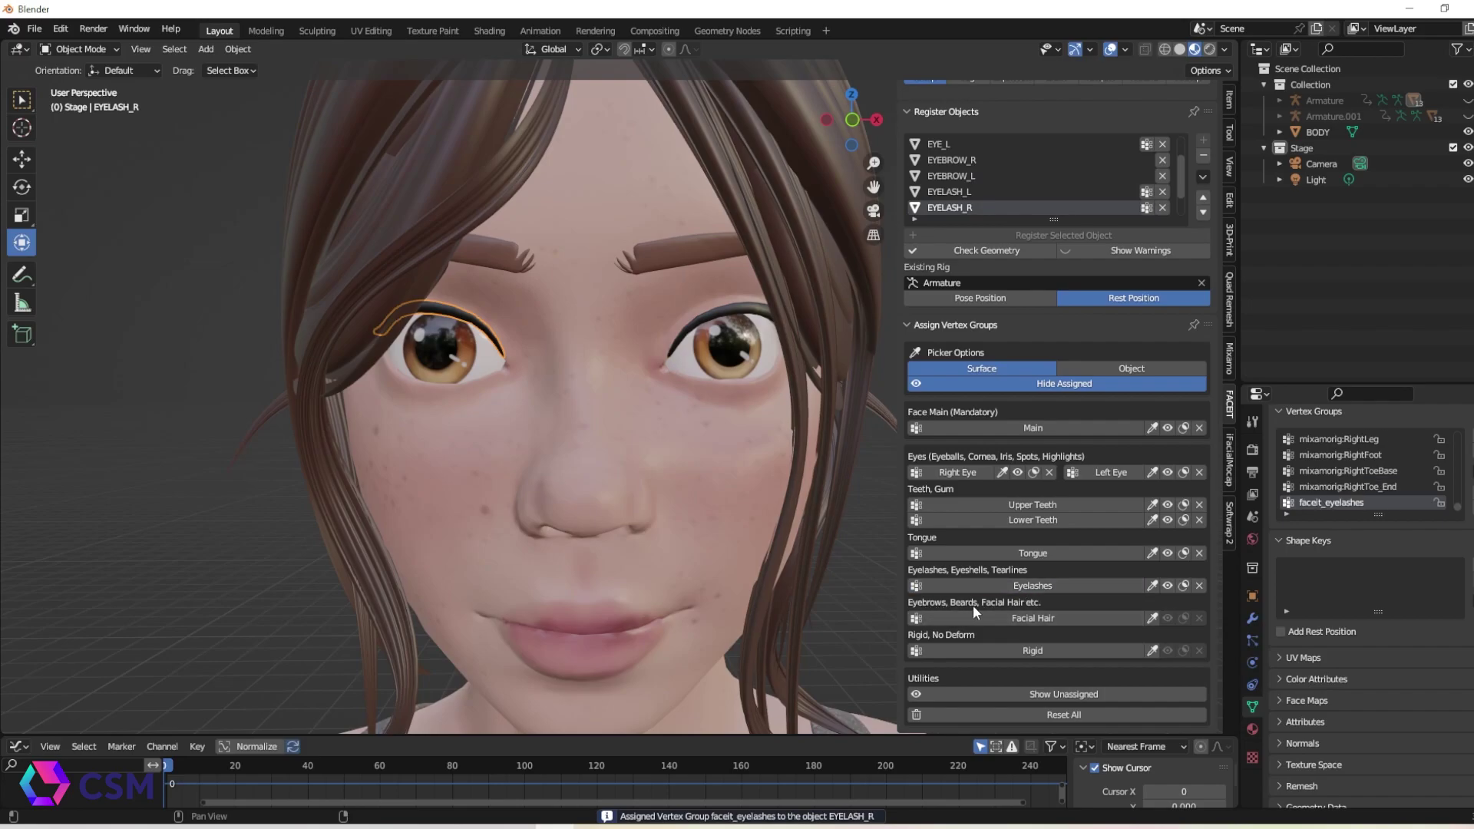
# Step: Assign the EYEBROW_L and EYEBROW_R meshes to Faceit's Facial Hair group
pyautogui.click(684, 243)
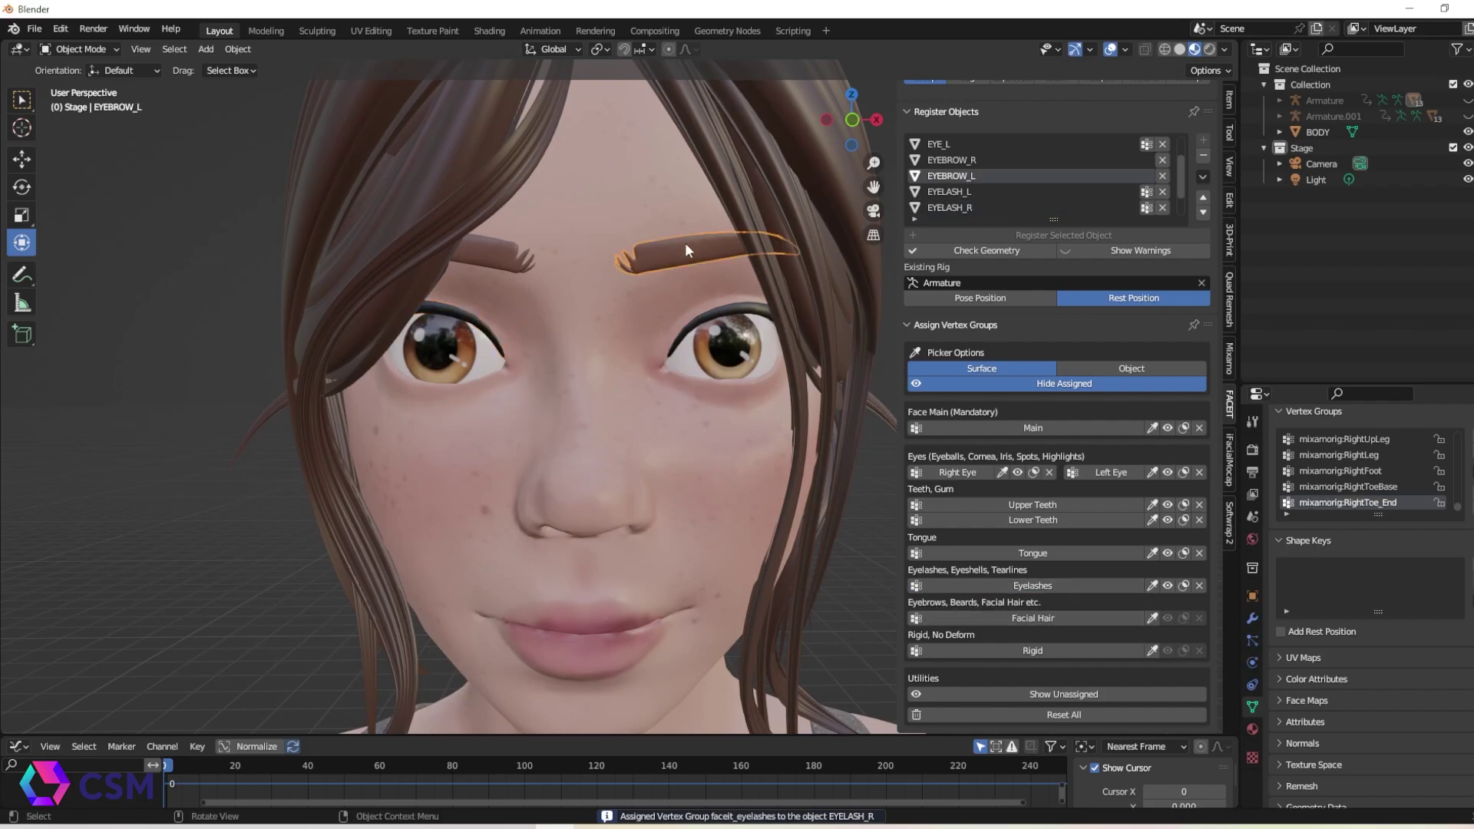
pyautogui.click(1019, 621)
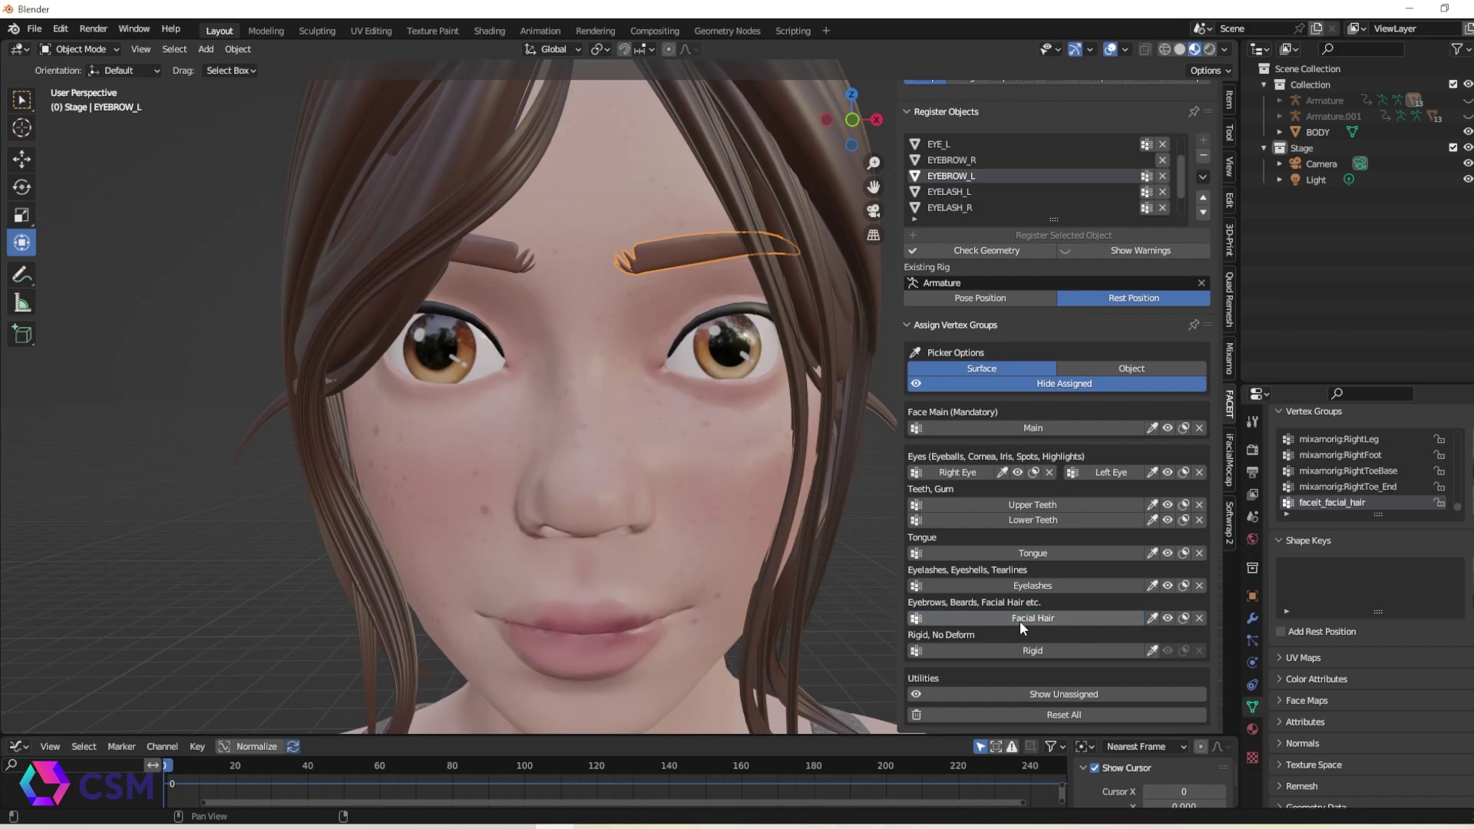
pyautogui.click(495, 258)
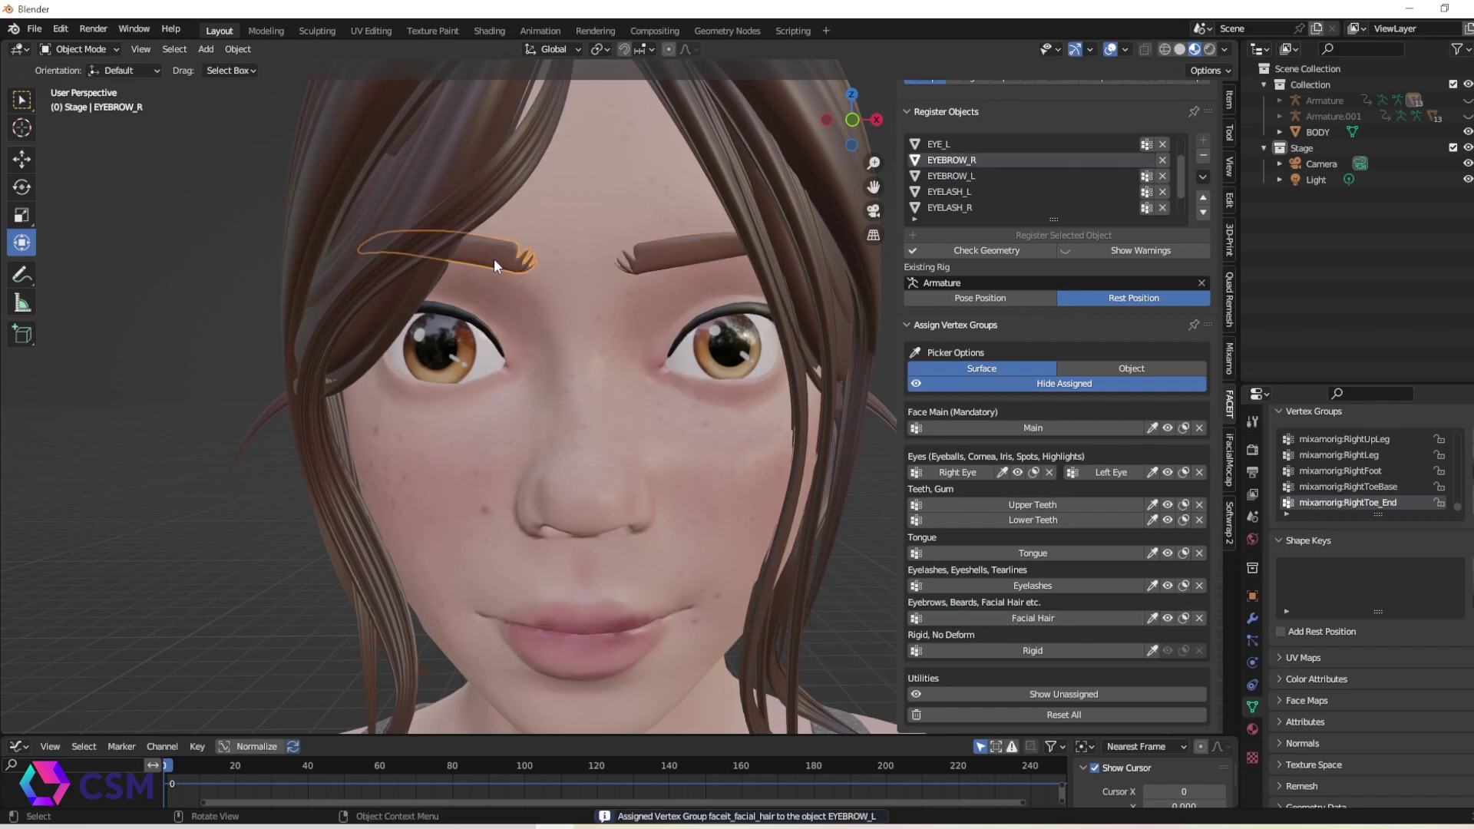
pyautogui.click(1021, 617)
# Step: Go to Faceit's Rig stage and enable Asymmetry for the landmarks
pyautogui.moveTo(878, 660); pyautogui.dragTo(818, 487, button='middle')
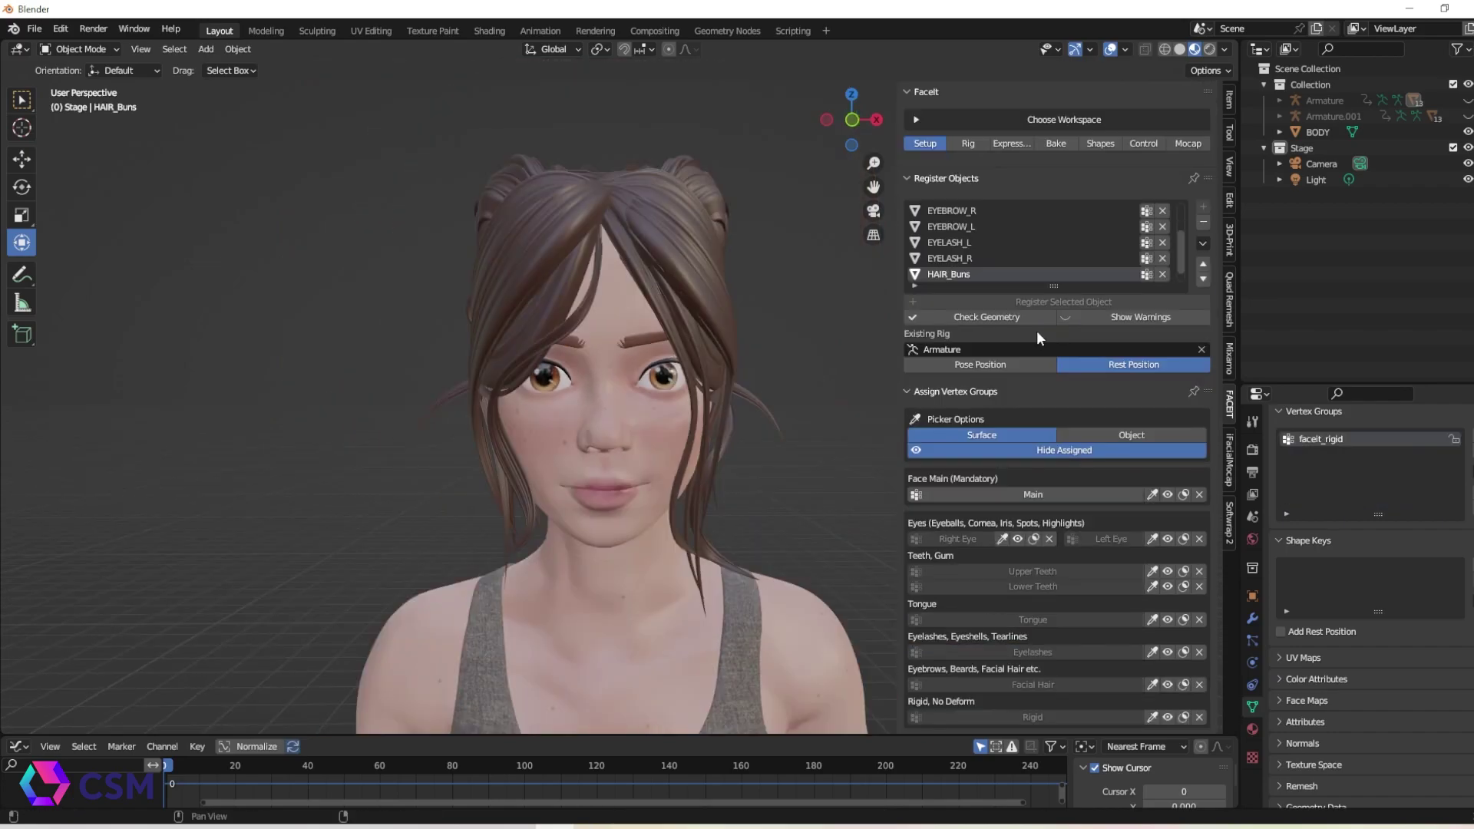
pyautogui.click(1036, 331)
pyautogui.click(969, 144)
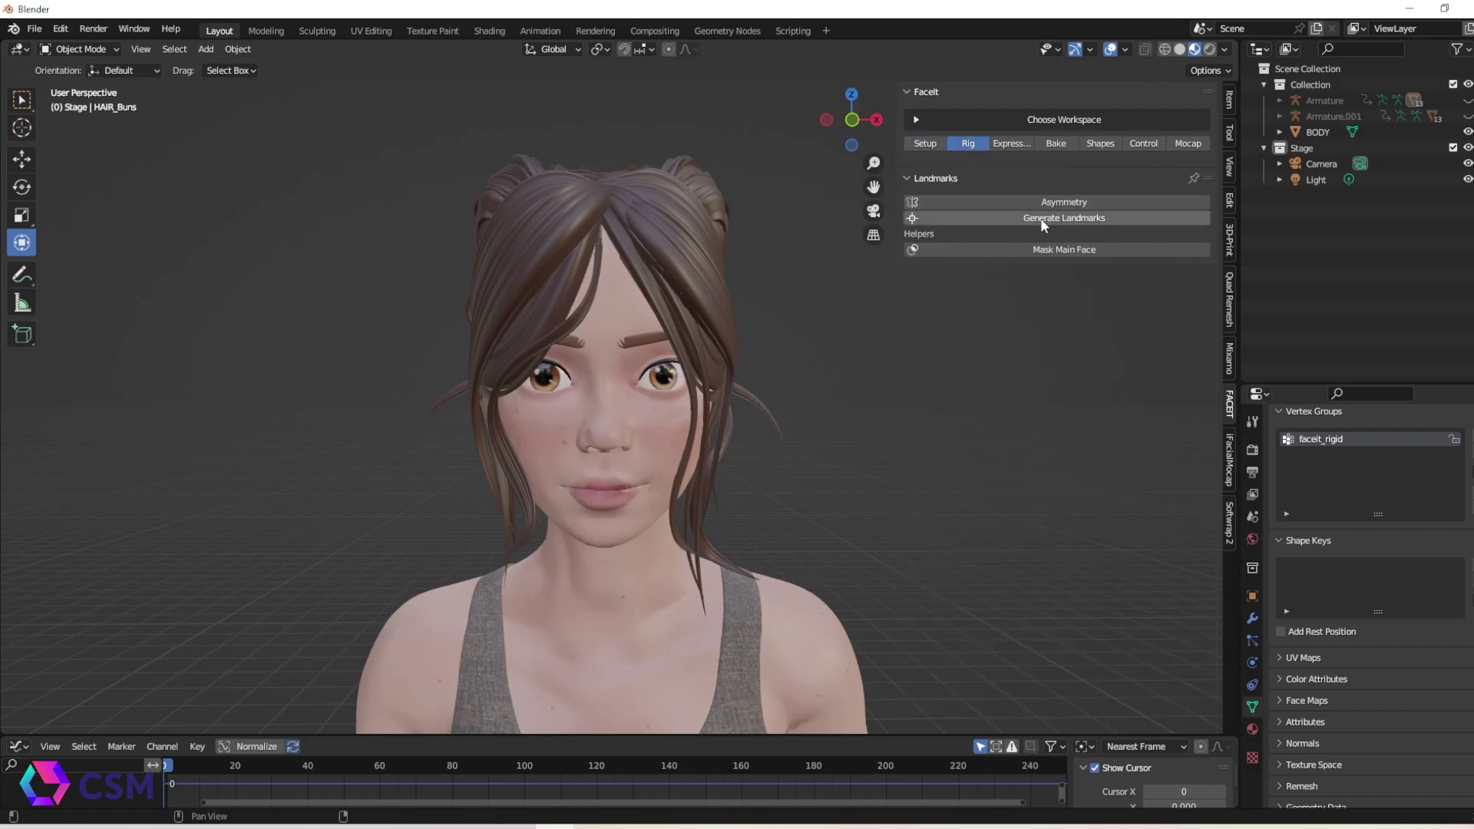
pyautogui.scroll(-3, 836, 397)
pyautogui.scroll(1, 844, 388)
pyautogui.moveTo(857, 371); pyautogui.dragTo(794, 372, button='middle')
pyautogui.scroll(2, 832, 362)
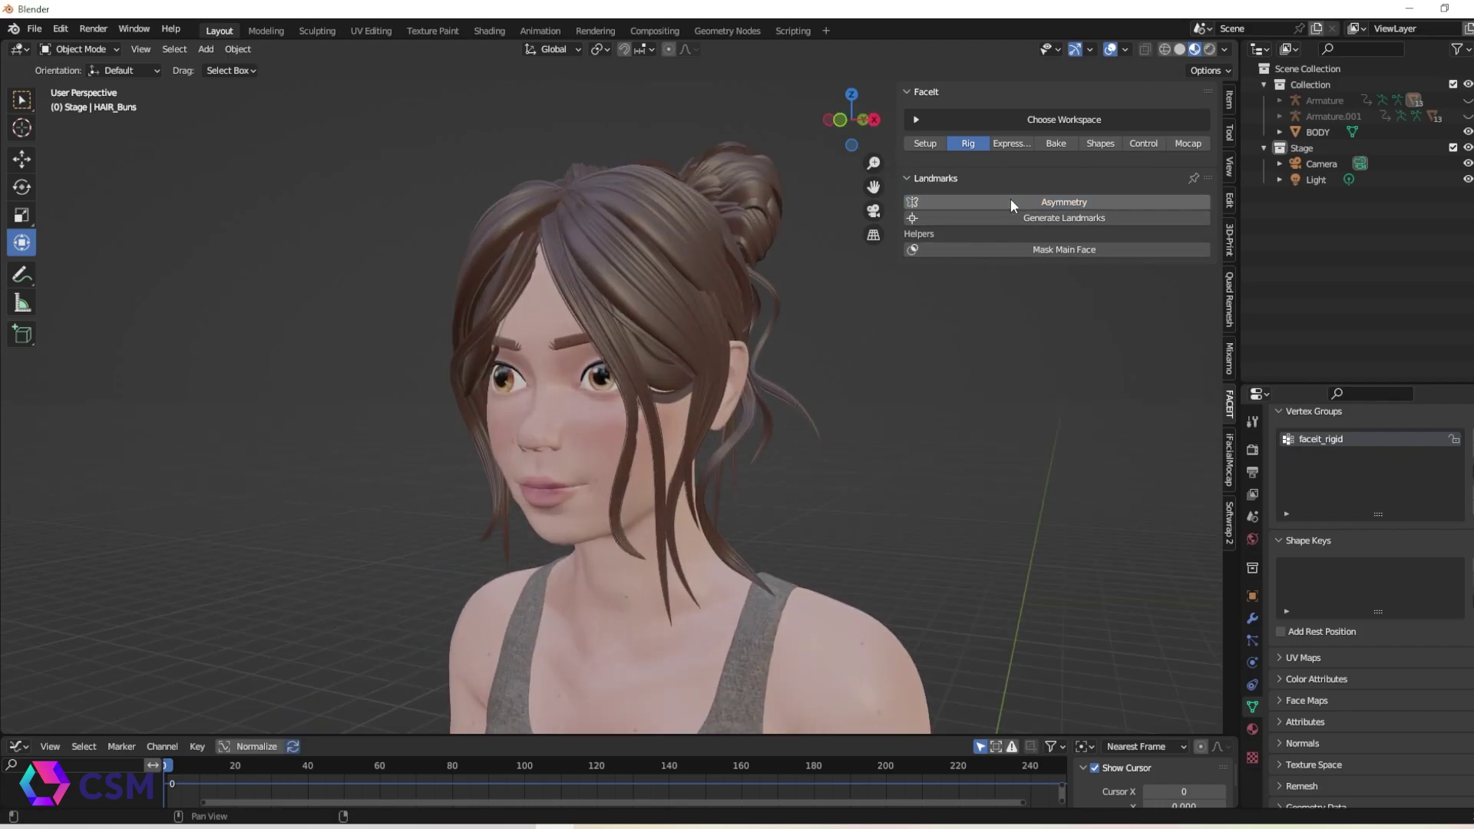
pyautogui.click(1053, 202)
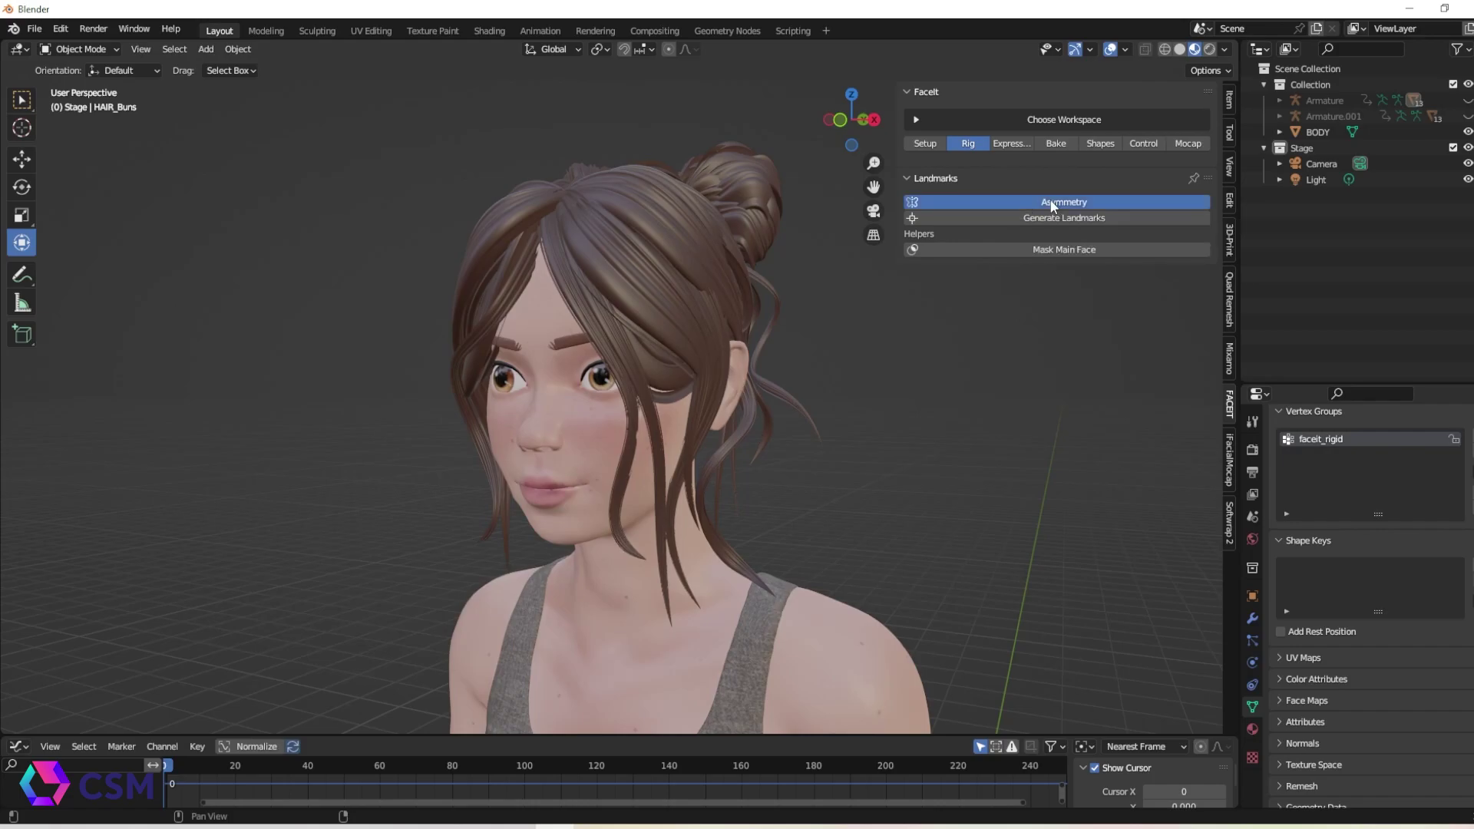
# Step: View the head from the front in orthographic projection and mask the main face so only the bare head shows
pyautogui.moveTo(899, 314); pyautogui.dragTo(867, 369, button='middle')
pyautogui.scroll(1, 868, 369)
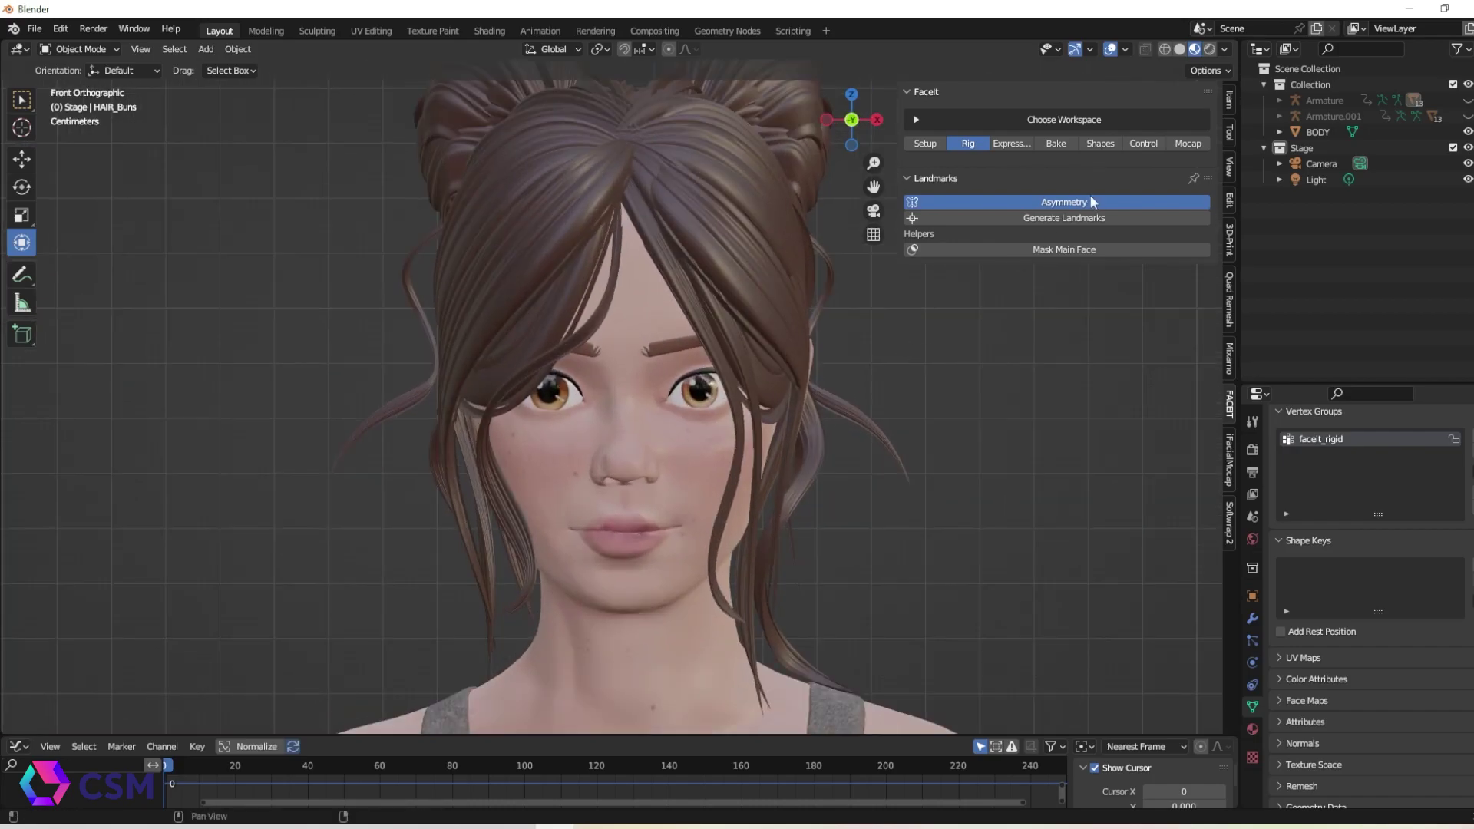
pyautogui.click(1069, 247)
pyautogui.click(1069, 248)
pyautogui.click(1069, 248)
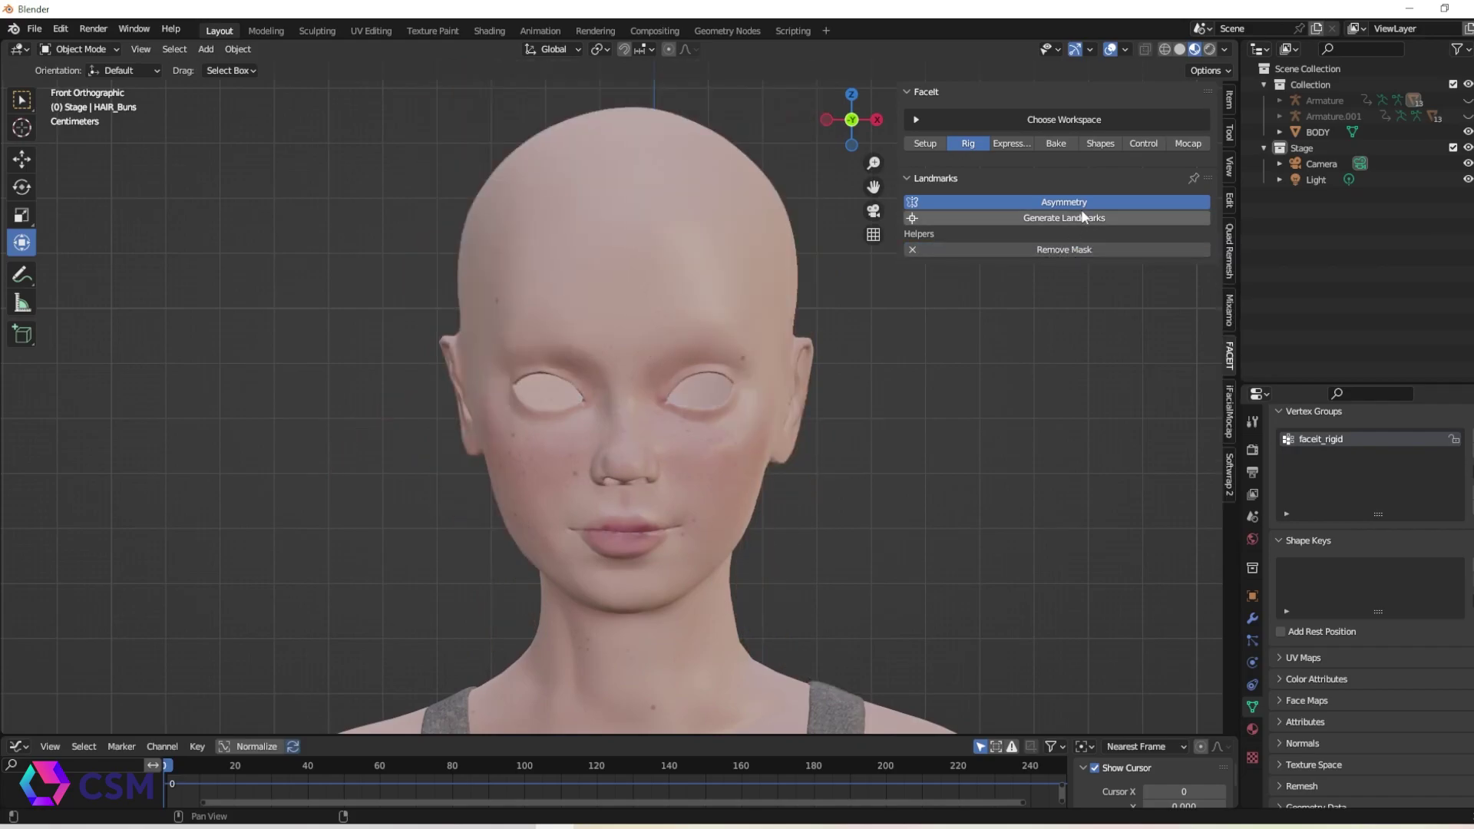
# Step: Generate the facial landmarks and fit them to the head by chin position, rotation, face height and face width
pyautogui.click(1068, 219)
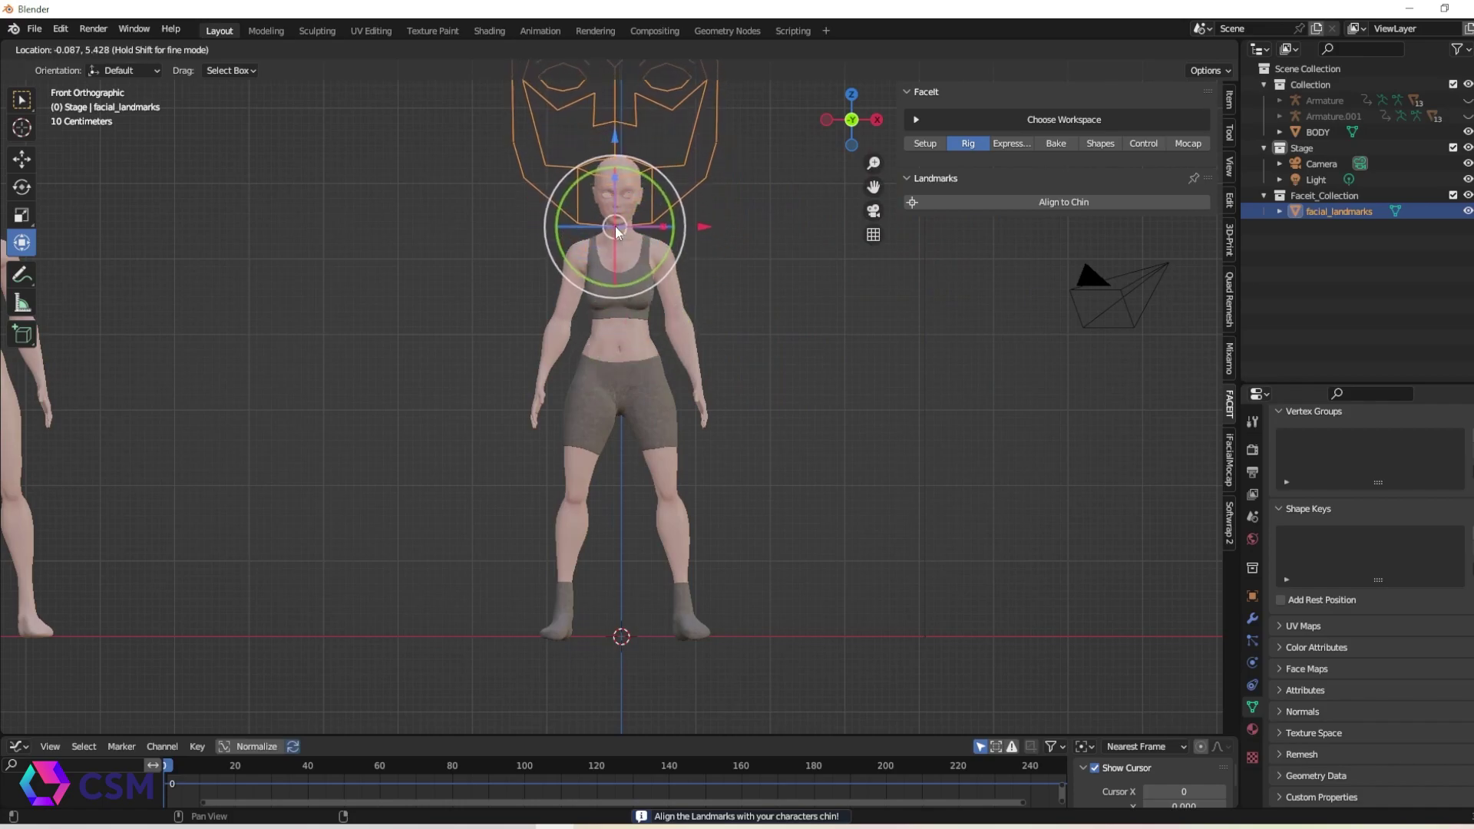
pyautogui.click(616, 223)
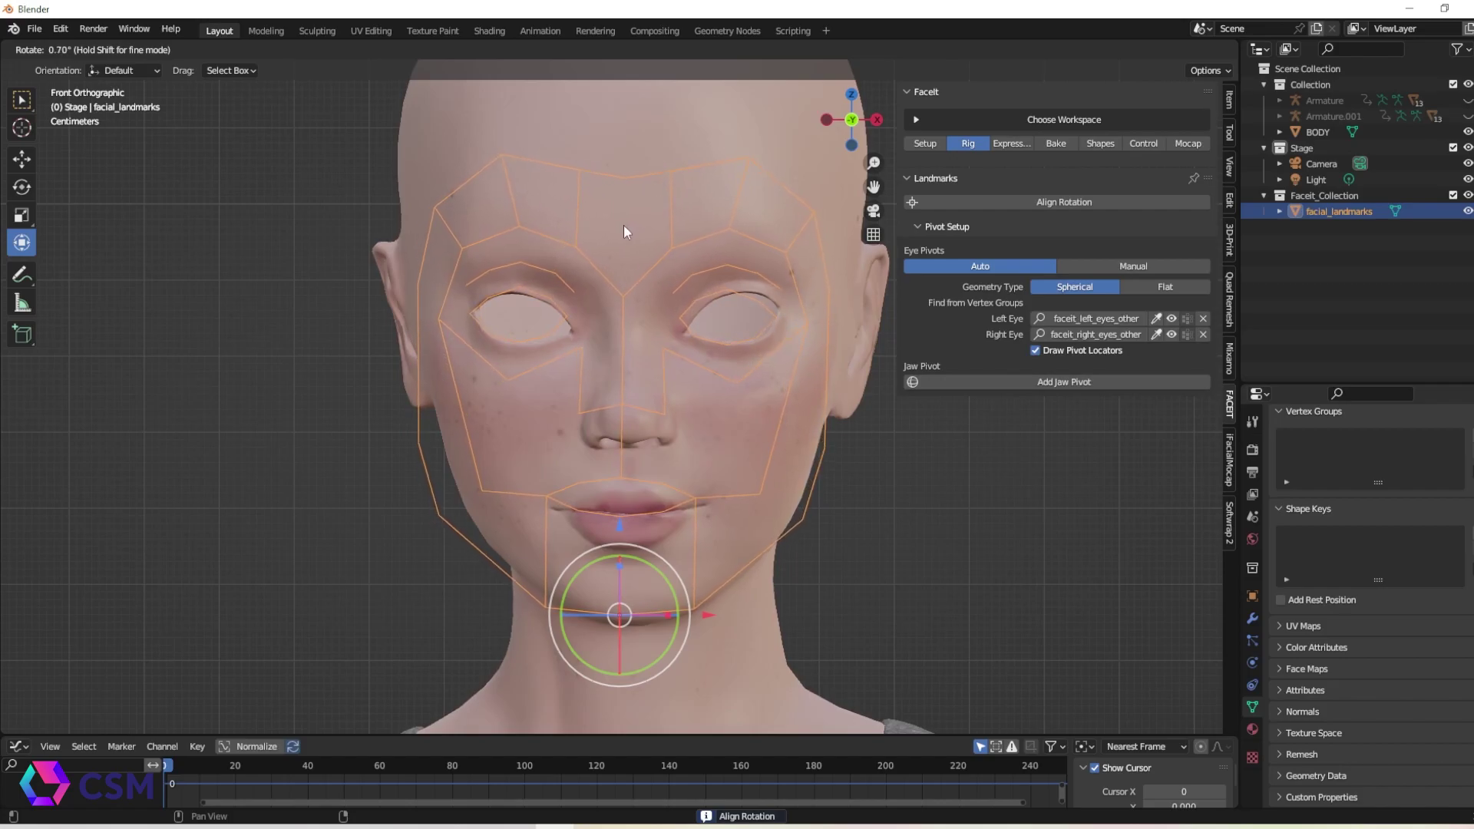
pyautogui.click(622, 225)
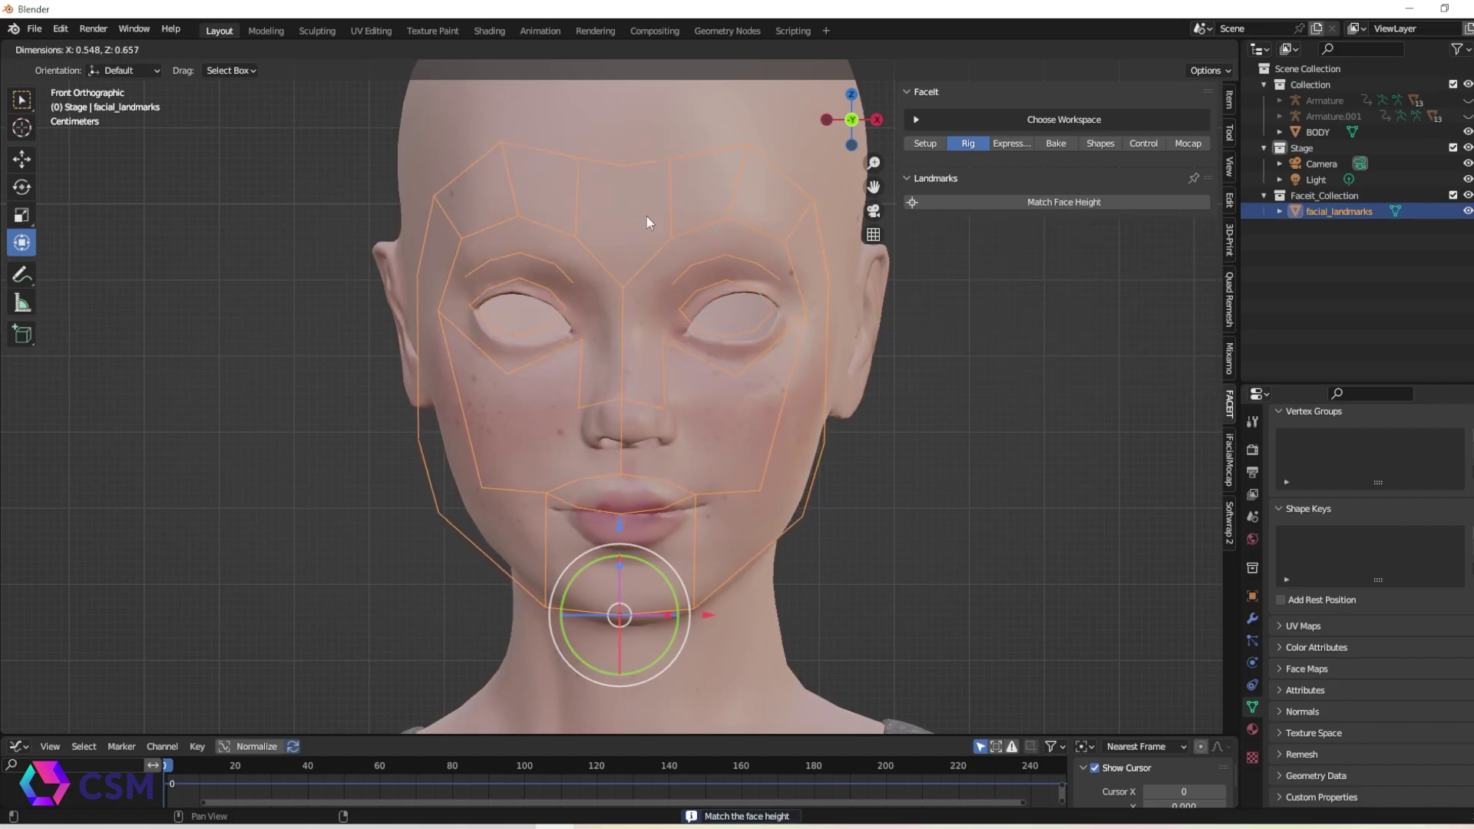
pyautogui.click(648, 238)
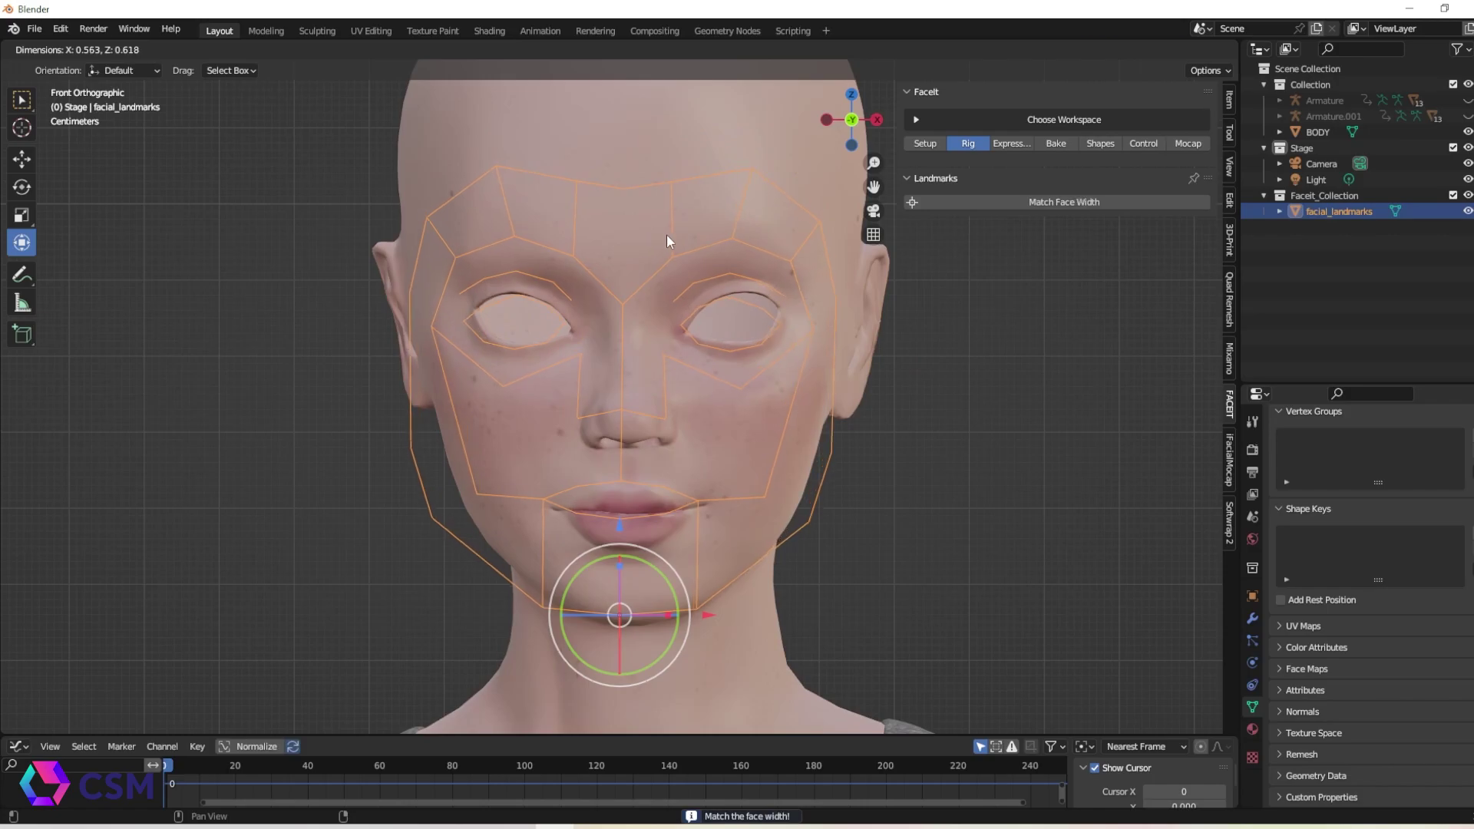
pyautogui.click(621, 229)
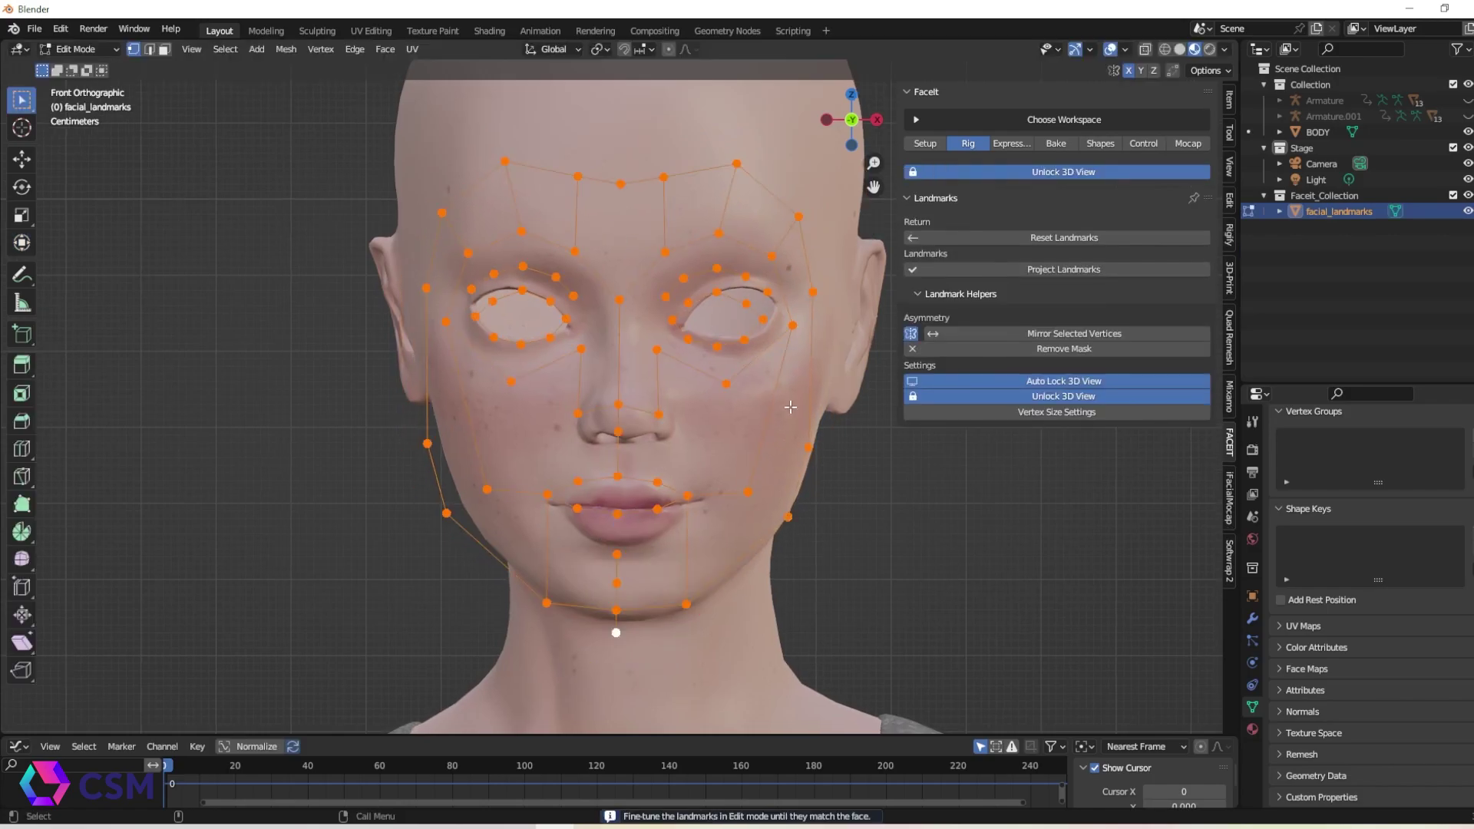
# Step: Select the midline column of landmarks from forehead to chin and try to move it onto the face's centre line
pyautogui.scroll(2, 925, 561)
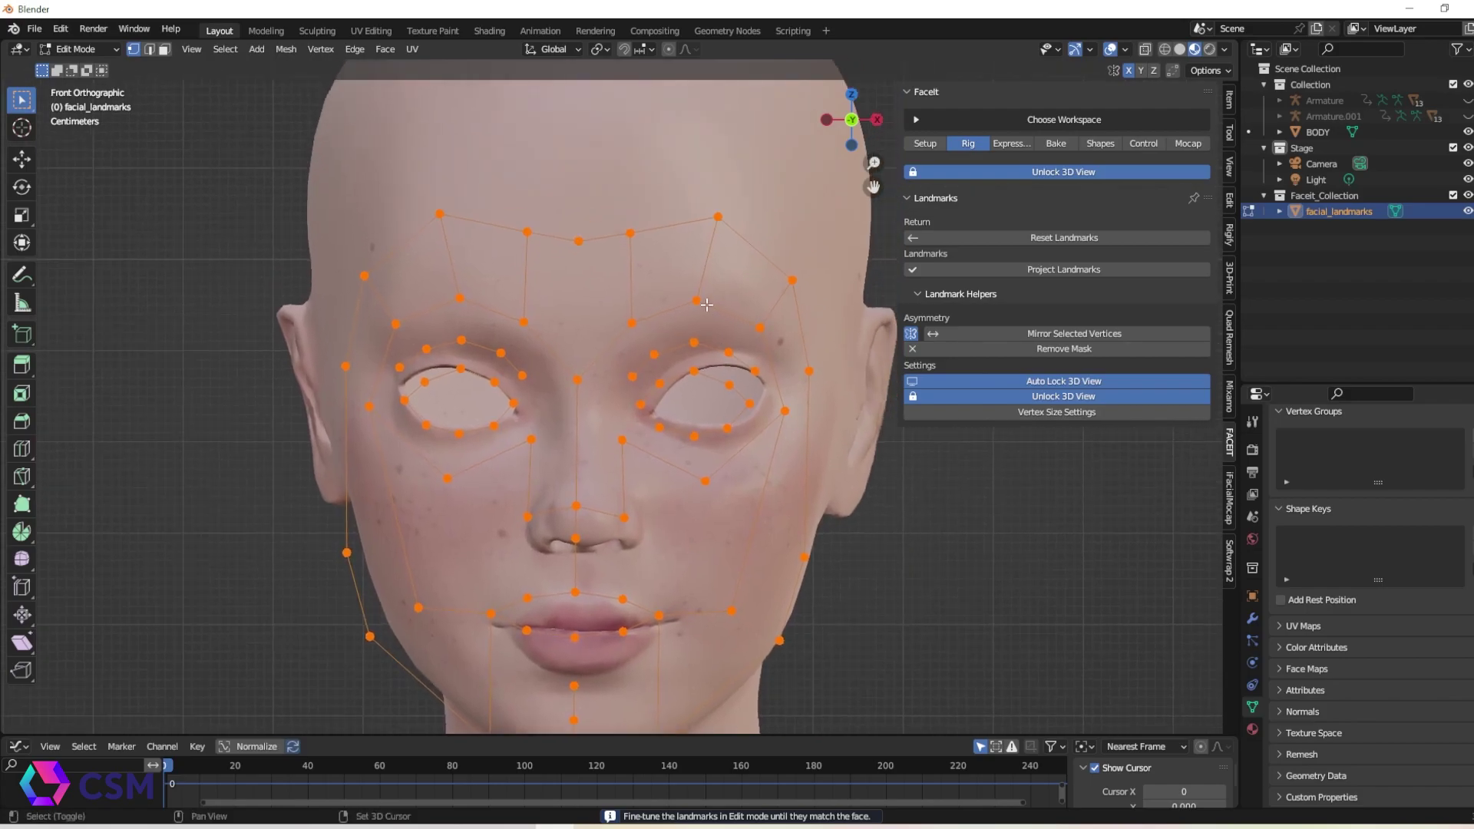
pyautogui.keyDown('shift'); pyautogui.moveTo(706, 305); pyautogui.dragTo(707, 320, button='middle'); pyautogui.keyUp('shift')
pyautogui.scroll(1, 706, 321)
pyautogui.scroll(-1, 706, 321)
pyautogui.keyDown('shift'); pyautogui.moveTo(708, 541); pyautogui.dragTo(692, 315, button='middle'); pyautogui.keyUp('shift')
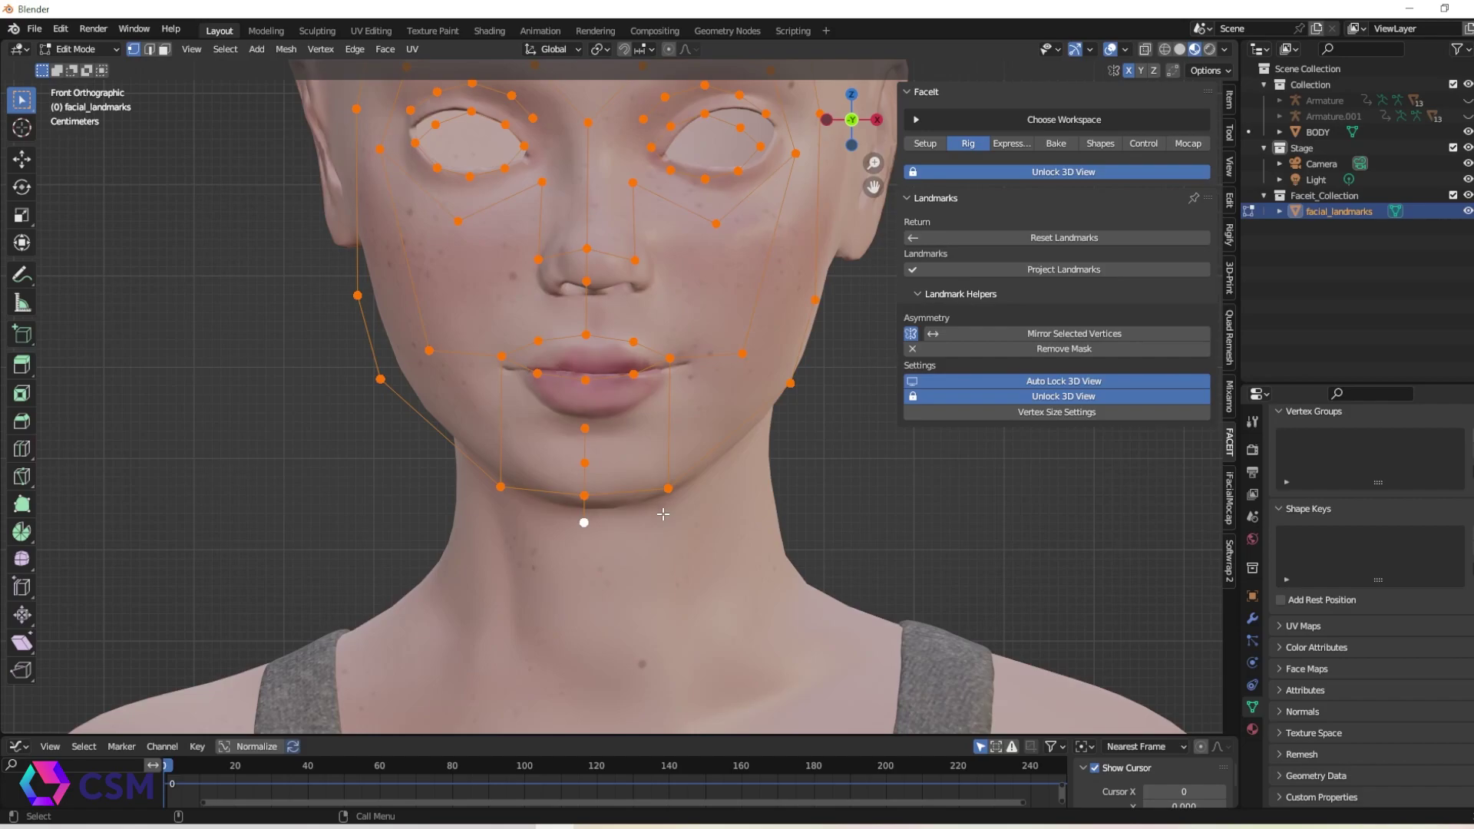
pyautogui.scroll(-2, 641, 584)
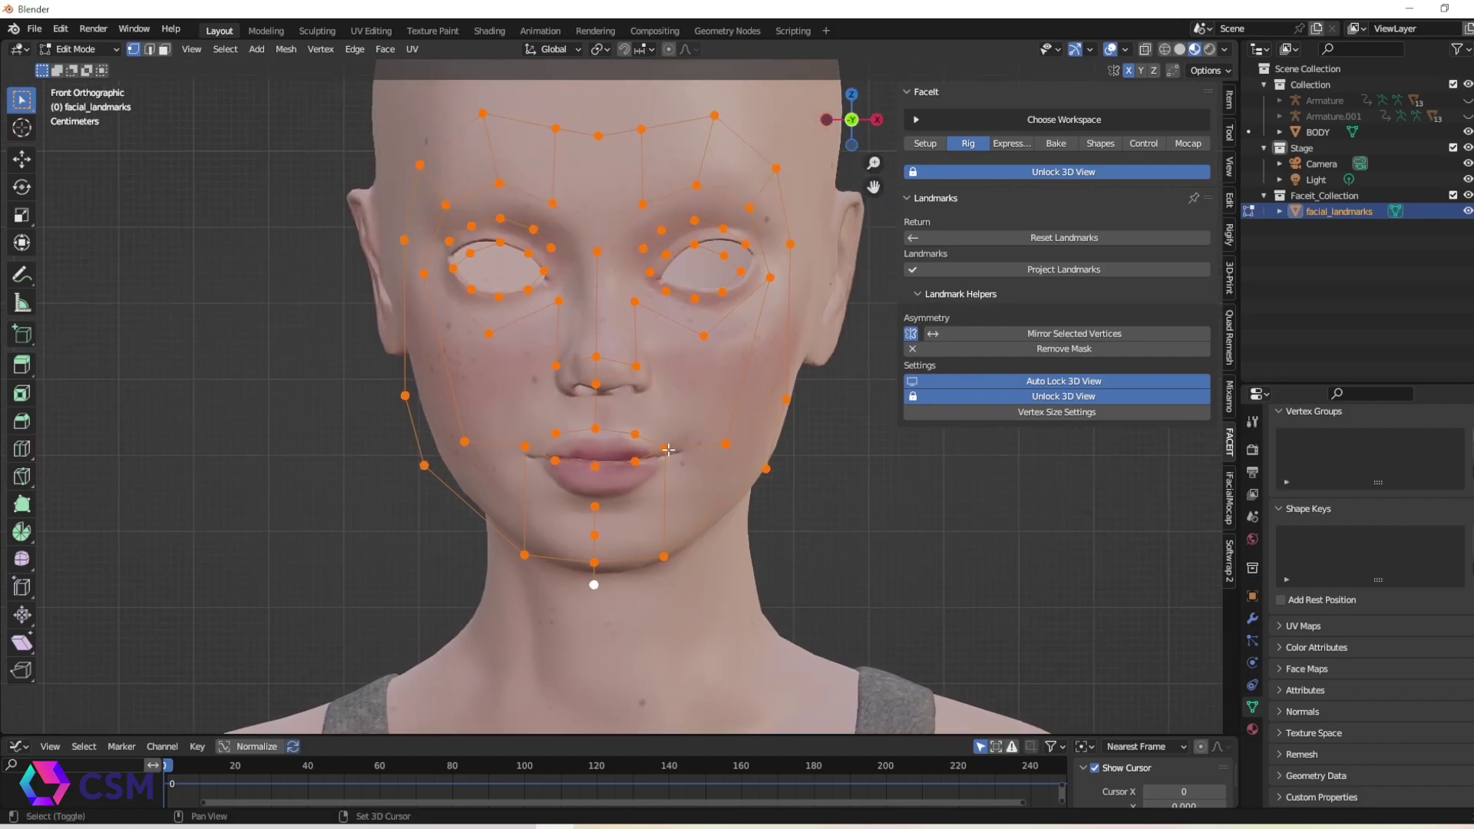
pyautogui.moveTo(614, 605); pyautogui.dragTo(579, 99)
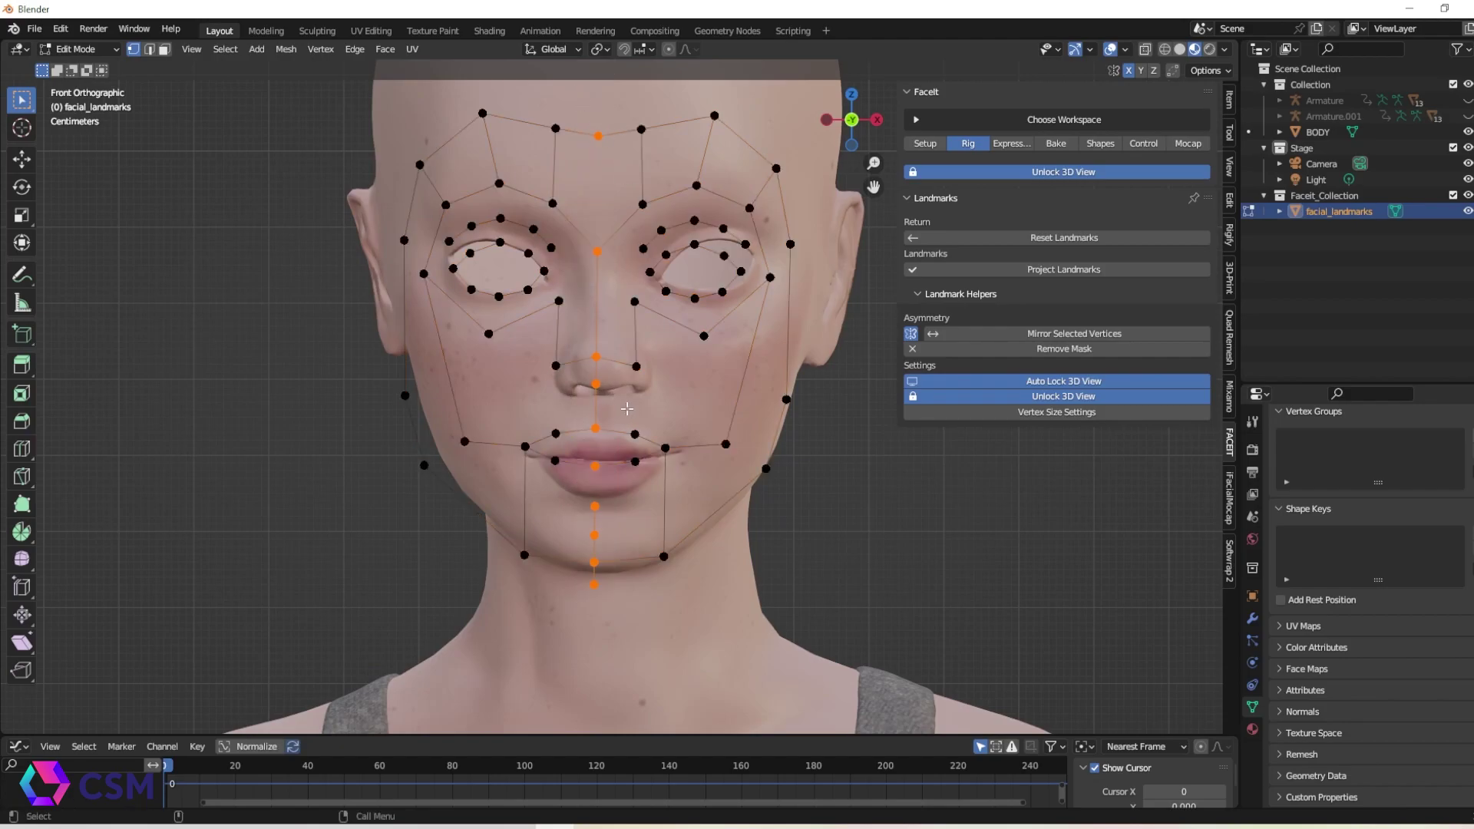
pyautogui.press('g')
pyautogui.click(627, 432)
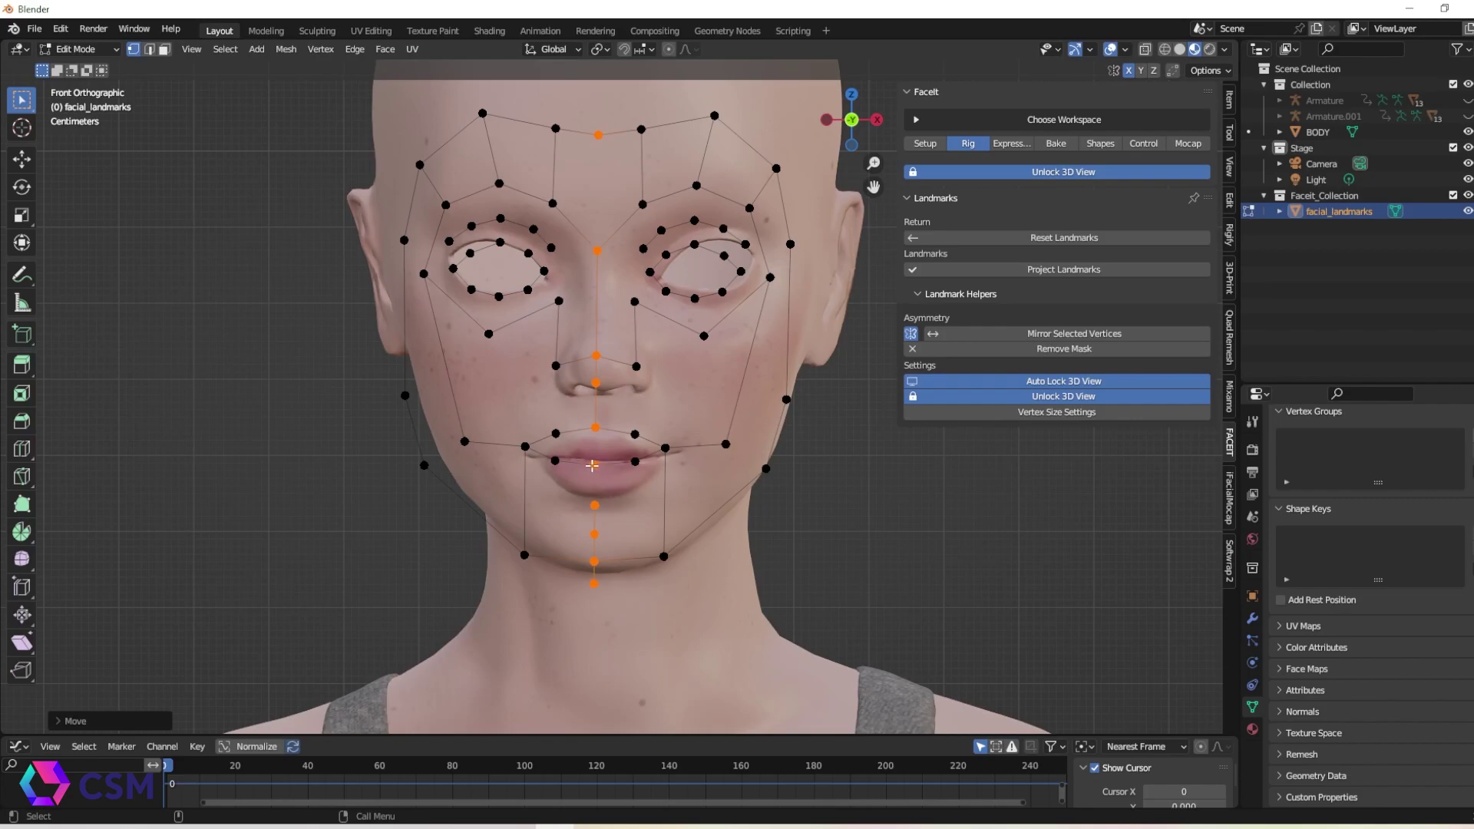
# Step: Turn off X mirroring and shift the midline landmarks slightly toward the character's left with the Transform tool
pyautogui.click(22, 242)
pyautogui.moveTo(688, 420); pyautogui.dragTo(703, 419)
pyautogui.click(737, 435)
pyautogui.scroll(1, 849, 411)
pyautogui.click(911, 333)
pyautogui.scroll(-1, 628, 640)
pyautogui.click(598, 250)
pyautogui.moveTo(584, 115); pyautogui.dragTo(618, 602)
pyautogui.moveTo(686, 420); pyautogui.dragTo(693, 421)
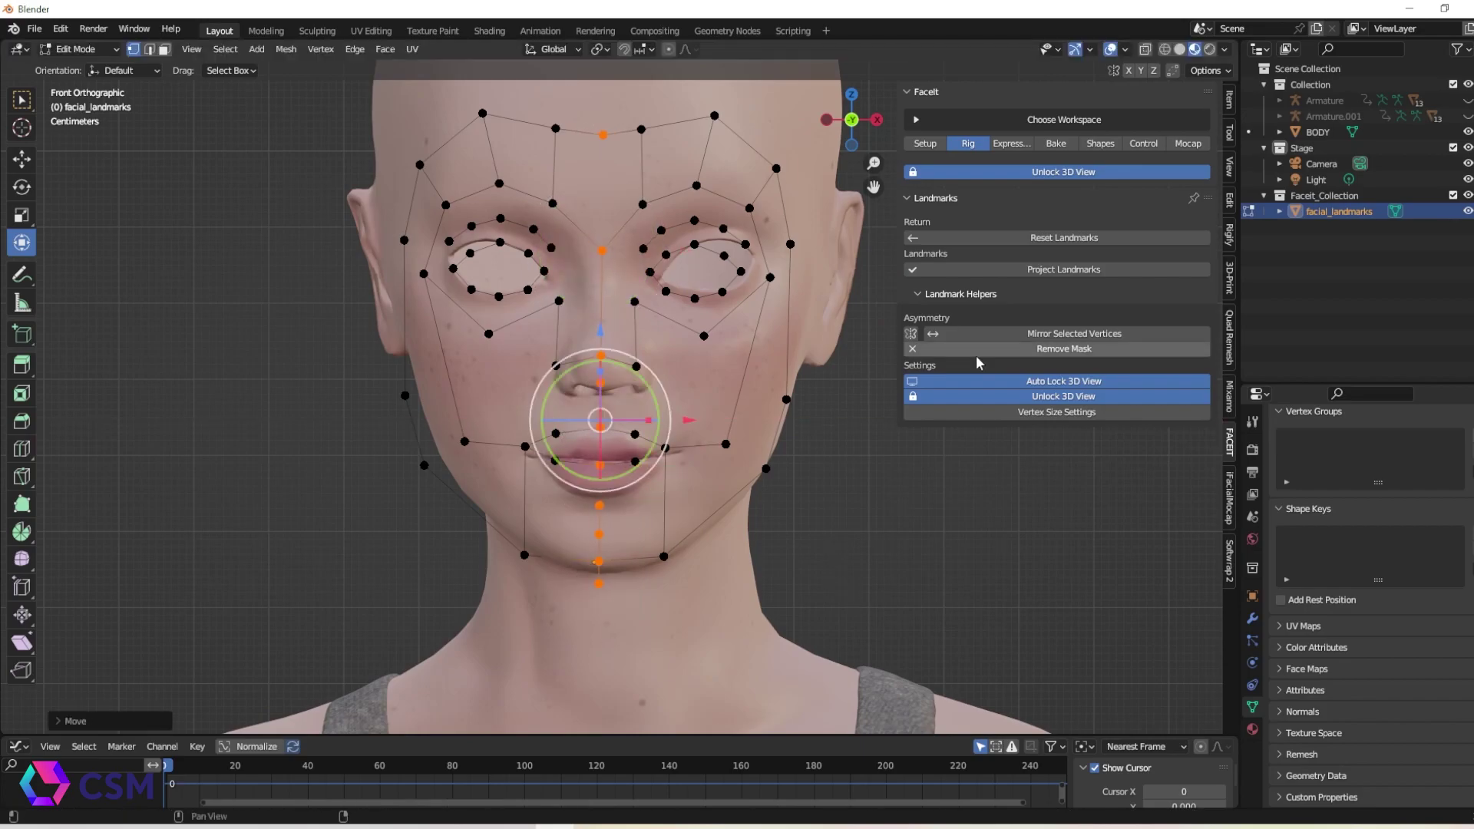
# Step: Turn X mirroring back on and adjust the height of the lowest midline landmark under the chin
pyautogui.click(911, 333)
pyautogui.scroll(6, 654, 596)
pyautogui.moveTo(648, 427); pyautogui.dragTo(745, 353, button='middle')
pyautogui.click(590, 451)
pyautogui.moveTo(590, 361); pyautogui.dragTo(589, 392)
pyautogui.moveTo(589, 426); pyautogui.dragTo(589, 385)
pyautogui.click(589, 499)
pyautogui.scroll(-1, 628, 395)
# Step: Raise the mirrored side-chin landmarks slightly, turn X mirroring off and lower the one on the character's left onto the jawline
pyautogui.click(412, 425)
pyautogui.moveTo(412, 338); pyautogui.dragTo(411, 328)
pyautogui.keyDown('shift'); pyautogui.moveTo(461, 353); pyautogui.dragTo(391, 393, button='middle'); pyautogui.keyUp('shift')
pyautogui.click(911, 333)
pyautogui.click(688, 444)
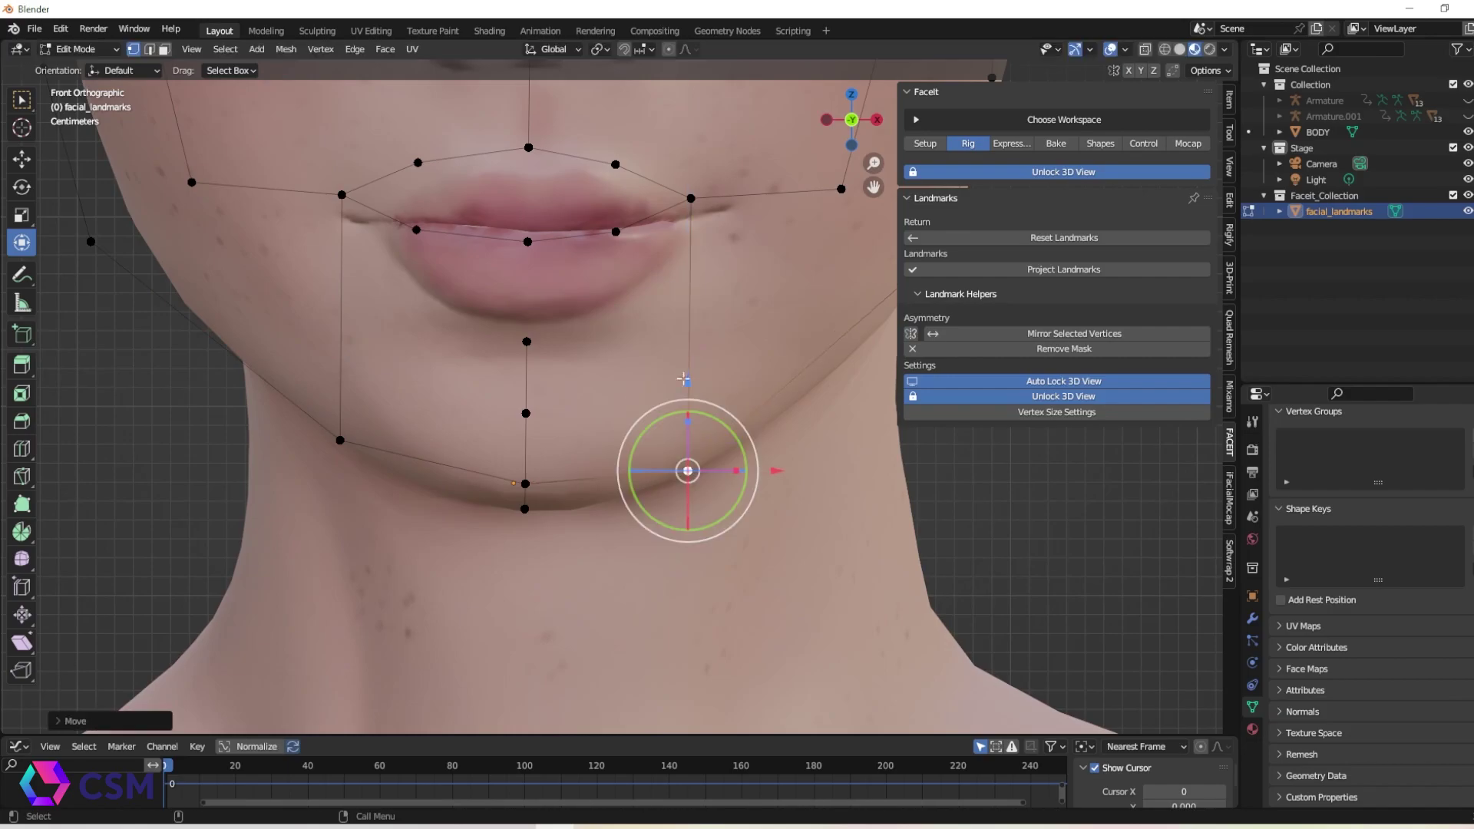
pyautogui.moveTo(684, 378); pyautogui.dragTo(683, 379)
# Step: Turn X mirroring on, select all mouth landmarks and move them down and slightly toward the character's left to meet the lips
pyautogui.keyDown('shift'); pyautogui.moveTo(683, 379); pyautogui.dragTo(674, 497, button='middle'); pyautogui.keyUp('shift')
pyautogui.click(911, 334)
pyautogui.moveTo(729, 272); pyautogui.dragTo(311, 430)
pyautogui.moveTo(511, 234); pyautogui.dragTo(510, 274)
pyautogui.moveTo(595, 354); pyautogui.dragTo(599, 354)
pyautogui.moveTo(599, 354); pyautogui.dragTo(602, 354)
# Step: Select the chin's midline landmarks and shift them slightly toward the character's left
pyautogui.moveTo(473, 438); pyautogui.dragTo(584, 645)
pyautogui.moveTo(607, 555); pyautogui.dragTo(613, 556)
pyautogui.scroll(2, 592, 283)
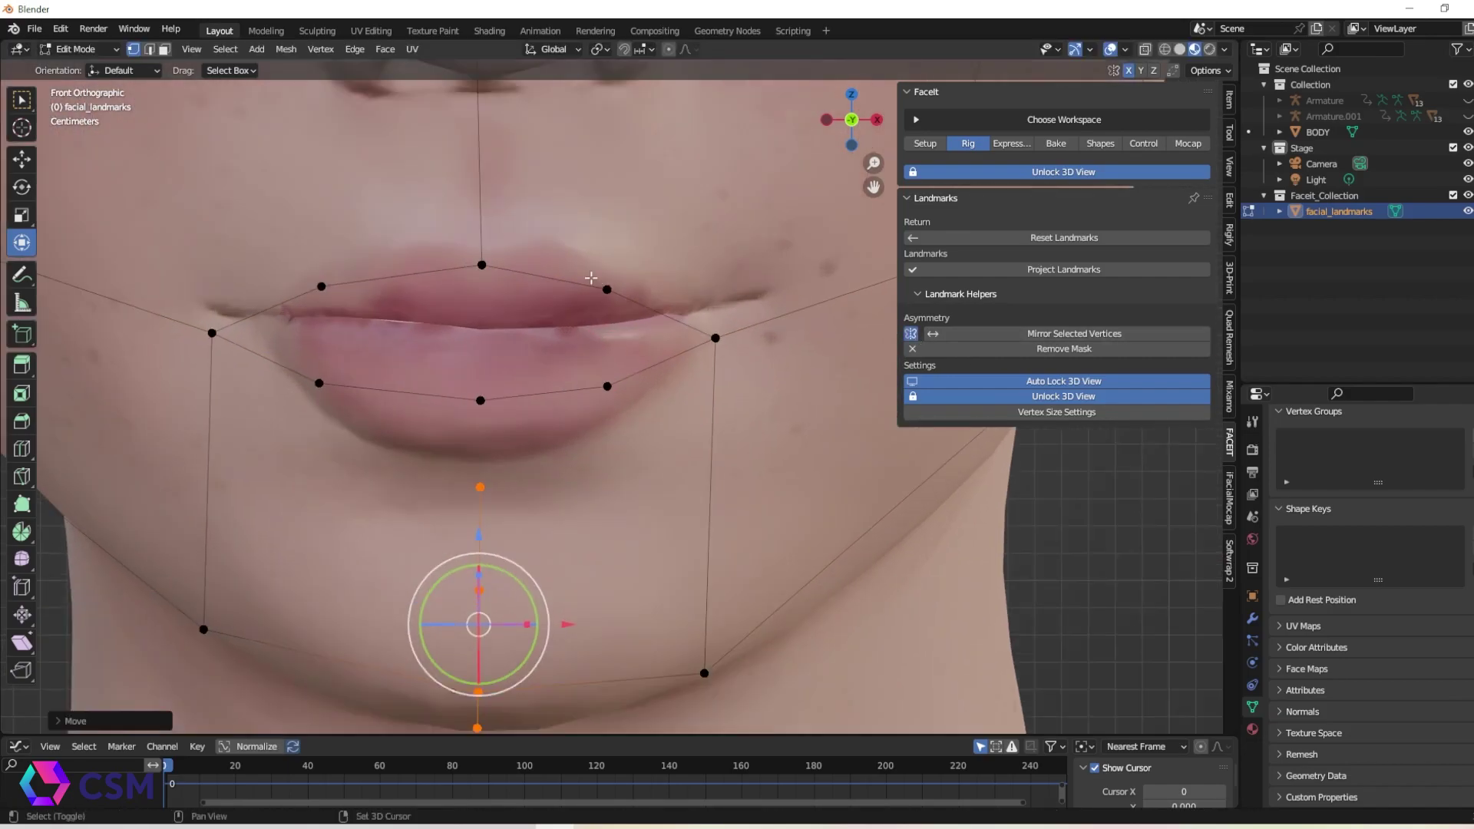
# Step: Raise both mouth-corner landmarks and slide each sideways onto its corner of the lips
pyautogui.keyDown('shift'); pyautogui.moveTo(592, 284); pyautogui.dragTo(604, 326, button='middle'); pyautogui.keyUp('shift')
pyautogui.click(727, 380)
pyautogui.moveTo(727, 290); pyautogui.dragTo(728, 254)
pyautogui.moveTo(816, 343); pyautogui.dragTo(836, 342)
pyautogui.click(619, 332)
pyautogui.click(222, 375)
pyautogui.moveTo(223, 285); pyautogui.dragTo(223, 267)
pyautogui.moveTo(311, 356); pyautogui.dragTo(338, 356)
# Step: Lower the central upper-lip landmark and the two beside it onto the upper lip
pyautogui.click(494, 307)
pyautogui.moveTo(494, 218); pyautogui.dragTo(493, 239)
pyautogui.click(334, 329)
pyautogui.click(619, 332)
pyautogui.moveTo(619, 243); pyautogui.dragTo(618, 251)
pyautogui.click(333, 329)
pyautogui.moveTo(333, 240); pyautogui.dragTo(333, 245)
# Step: Raise the two side landmarks of the lower lip to follow the lip's shape
pyautogui.click(331, 425)
pyautogui.moveTo(331, 336); pyautogui.dragTo(331, 313)
pyautogui.click(619, 429)
pyautogui.moveTo(619, 339); pyautogui.dragTo(619, 317)
# Step: Adjust the landmark beneath the nose and the nostril landmark to match the base of the nose
pyautogui.scroll(-3, 628, 305)
pyautogui.click(619, 274)
pyautogui.scroll(2, 607, 368)
pyautogui.click(471, 398)
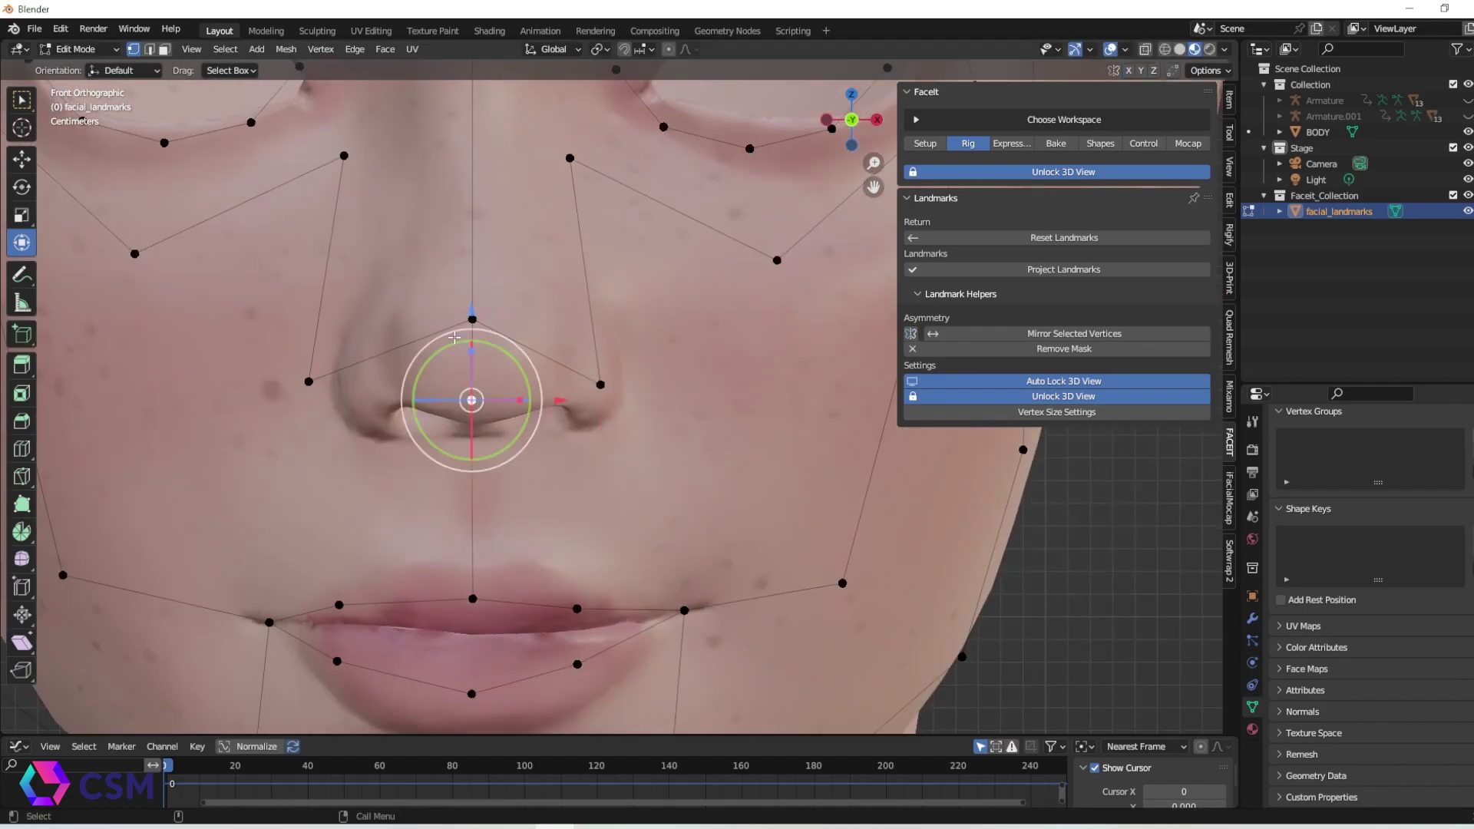
pyautogui.press('g')
pyautogui.press('x')
pyautogui.scroll(-3, 537, 354)
pyautogui.moveTo(564, 342); pyautogui.dragTo(565, 343)
pyautogui.click(600, 342)
pyautogui.moveTo(690, 343); pyautogui.dragTo(686, 342)
pyautogui.keyDown('shift'); pyautogui.moveTo(614, 342); pyautogui.dragTo(580, 318, button='middle'); pyautogui.keyUp('shift')
pyautogui.click(711, 391)
pyautogui.moveTo(711, 301); pyautogui.dragTo(711, 330)
pyautogui.hotkey('ctrl', 'z')
# Step: Reposition the landmarks beside the nose bridge and at the inner corner of the character's right eye
pyautogui.keyDown('shift'); pyautogui.moveTo(460, 537); pyautogui.dragTo(491, 417, button='middle'); pyautogui.keyUp('shift')
pyautogui.click(246, 490)
pyautogui.moveTo(247, 402); pyautogui.dragTo(247, 377)
pyautogui.scroll(-2, 583, 509)
pyautogui.scroll(3, 131, 568)
pyautogui.click(408, 499)
pyautogui.moveTo(499, 492); pyautogui.dragTo(553, 490)
pyautogui.click(553, 489)
pyautogui.scroll(-3, 440, 375)
pyautogui.moveTo(674, 384); pyautogui.dragTo(687, 405)
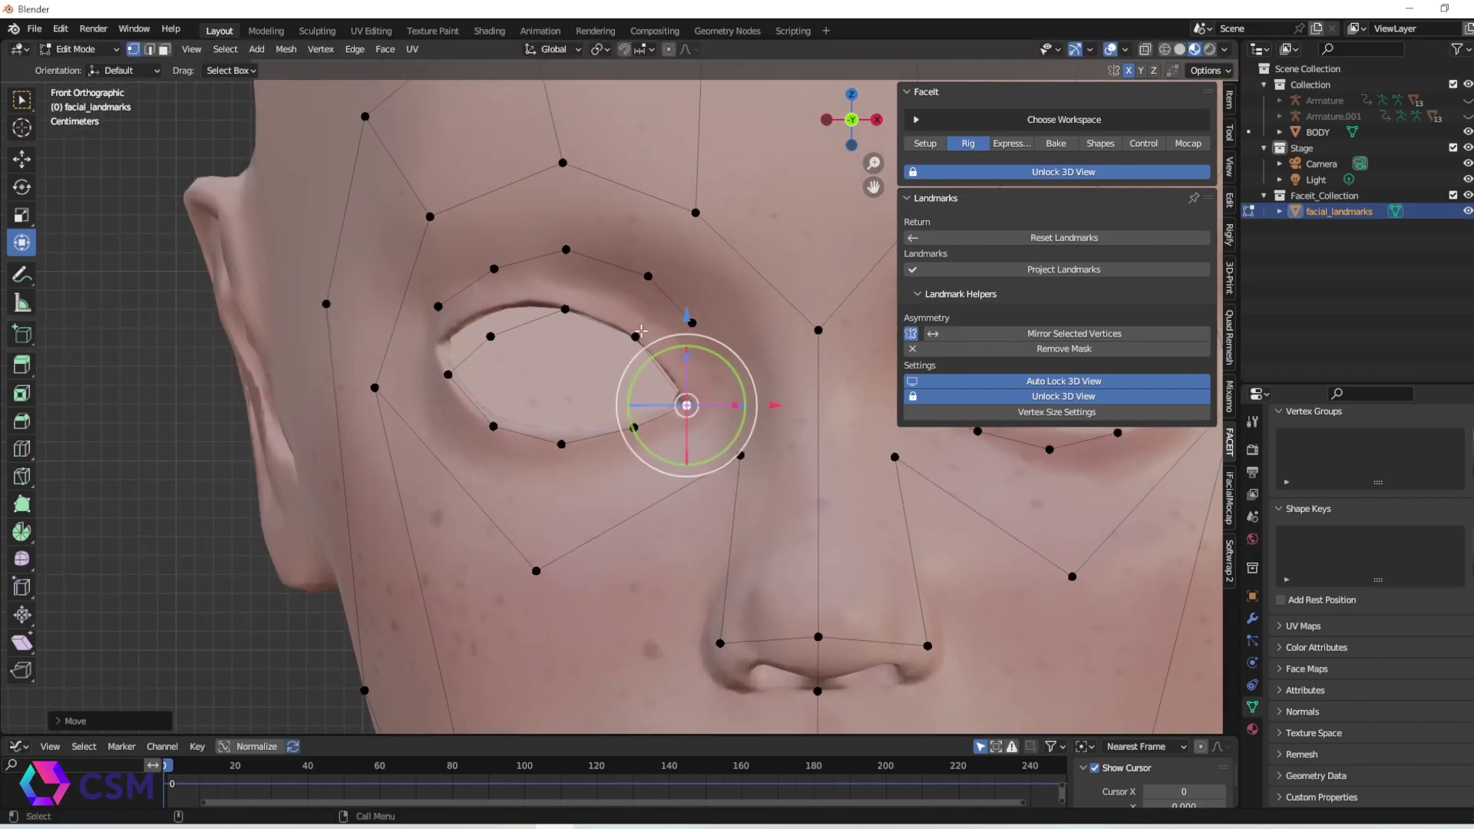
# Step: Raise the middle and outer upper-lid landmarks of the character's right eye toward the lid edge
pyautogui.click(565, 310)
pyautogui.moveTo(565, 221); pyautogui.dragTo(565, 205)
pyautogui.click(491, 336)
pyautogui.moveTo(491, 248); pyautogui.dragTo(491, 209)
# Step: Move the outer-corner landmark of the character's right eye up and outward and fit its lower-lid landmarks to the lid
pyautogui.click(449, 375)
pyautogui.moveTo(449, 286); pyautogui.dragTo(448, 250)
pyautogui.moveTo(537, 339); pyautogui.dragTo(506, 338)
pyautogui.click(493, 426)
pyautogui.moveTo(581, 426); pyautogui.dragTo(553, 426)
pyautogui.click(634, 428)
pyautogui.moveTo(634, 340); pyautogui.dragTo(634, 353)
# Step: Raise the upper-lid landmarks of the character's right eye further and adjust the two outer eyelid-fold landmarks above them
pyautogui.click(491, 297)
pyautogui.moveTo(490, 208); pyautogui.dragTo(490, 204)
pyautogui.click(565, 294)
pyautogui.moveTo(565, 205); pyautogui.dragTo(562, 173)
pyautogui.click(439, 307)
pyautogui.keyDown('shift'); pyautogui.click(494, 268); pyautogui.keyUp('shift')
pyautogui.moveTo(602, 224); pyautogui.dragTo(611, 232)
pyautogui.moveTo(568, 188); pyautogui.dragTo(568, 195)
# Step: Raise the landmark beside the character's right outer eye corner and slide the cheek landmark below that eye outward
pyautogui.click(375, 387)
pyautogui.moveTo(373, 294); pyautogui.dragTo(373, 230)
pyautogui.click(536, 570)
pyautogui.moveTo(624, 570); pyautogui.dragTo(589, 570)
# Step: Move the temple landmark on the character's right outward and up
pyautogui.click(326, 304)
pyautogui.scroll(-2, 326, 304)
pyautogui.keyDown('shift'); pyautogui.moveTo(326, 304); pyautogui.dragTo(411, 398, button='middle'); pyautogui.keyUp('shift')
pyautogui.moveTo(587, 425); pyautogui.dragTo(566, 425)
pyautogui.moveTo(478, 337); pyautogui.dragTo(478, 264)
# Step: Raise the three forehead landmarks on the character's right, from the outer one to the one nearest the midline
pyautogui.scroll(-1, 541, 288)
pyautogui.keyDown('shift'); pyautogui.moveTo(541, 287); pyautogui.dragTo(456, 316, button='middle'); pyautogui.keyUp('shift')
pyautogui.click(473, 323)
pyautogui.moveTo(473, 234); pyautogui.dragTo(473, 172)
pyautogui.click(577, 345)
pyautogui.moveTo(578, 258); pyautogui.dragTo(577, 177)
pyautogui.click(646, 355)
pyautogui.moveTo(646, 267); pyautogui.dragTo(645, 237)
# Step: Lower the inner and middle right-brow landmarks and raise the landmark beside the outer corner of that eye
pyautogui.scroll(2, 563, 465)
pyautogui.click(646, 388)
pyautogui.moveTo(646, 300); pyautogui.dragTo(645, 318)
pyautogui.click(536, 346)
pyautogui.moveTo(536, 260); pyautogui.dragTo(537, 283)
pyautogui.click(380, 480)
pyautogui.moveTo(380, 392); pyautogui.dragTo(380, 370)
# Step: Raise the upper jaw landmark on the character's right and slide it outward to the base of the ear
pyautogui.keyDown('shift'); pyautogui.moveTo(313, 377); pyautogui.dragTo(362, 166, button='middle'); pyautogui.keyUp('shift')
pyautogui.click(420, 576)
pyautogui.moveTo(421, 487); pyautogui.dragTo(421, 398)
pyautogui.moveTo(509, 485); pyautogui.dragTo(487, 483)
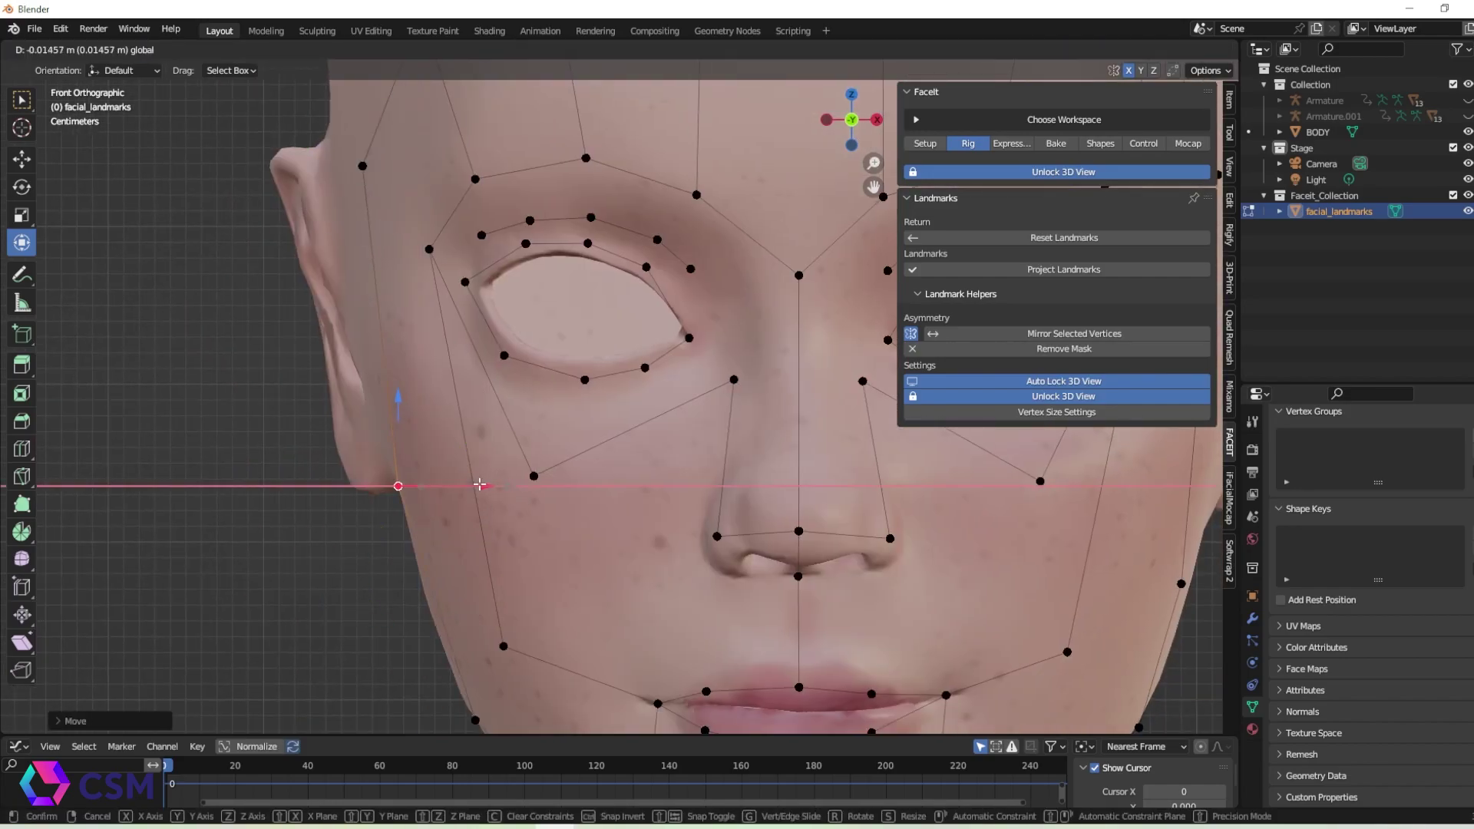
# Step: Slide the temple landmark on the character's left slightly outward
pyautogui.scroll(-1, 619, 484)
pyautogui.keyDown('shift'); pyautogui.moveTo(998, 721); pyautogui.dragTo(701, 474, button='middle'); pyautogui.keyUp('shift')
pyautogui.click(688, 419)
pyautogui.click(911, 333)
pyautogui.click(684, 323)
pyautogui.moveTo(770, 323); pyautogui.dragTo(783, 323)
pyautogui.scroll(-2, 696, 344)
pyautogui.keyDown('shift'); pyautogui.moveTo(696, 344); pyautogui.dragTo(850, 307, button='middle'); pyautogui.keyUp('shift')
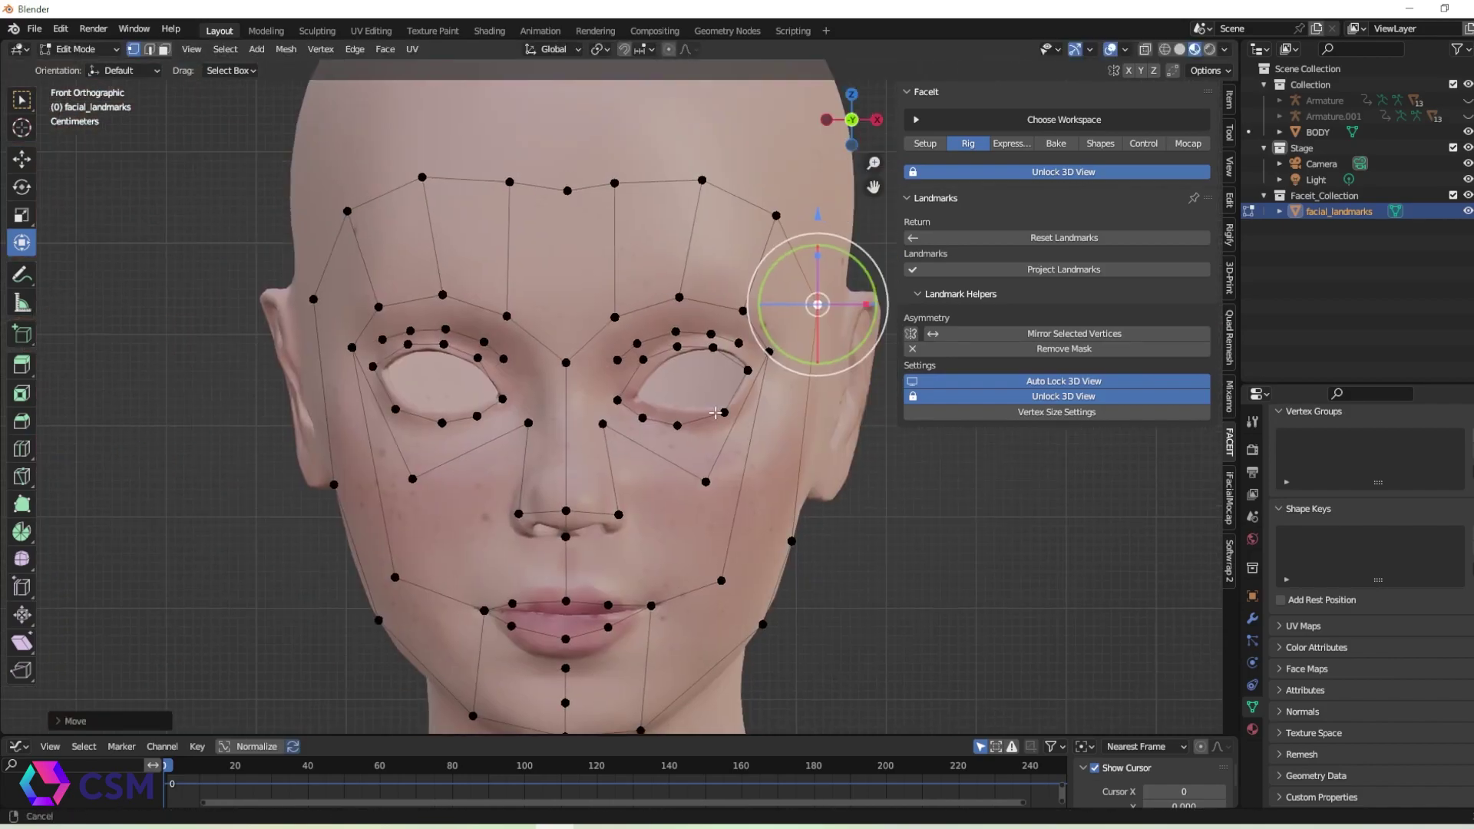
# Step: Slide the inner-corner landmark onto the corner of the character's left eye and fit the upper-lid landmarks to the lid
pyautogui.scroll(4, 849, 307)
pyautogui.click(436, 474)
pyautogui.moveTo(524, 474); pyautogui.dragTo(541, 474)
pyautogui.click(489, 390)
pyautogui.moveTo(488, 301); pyautogui.dragTo(488, 320)
pyautogui.moveTo(634, 275); pyautogui.dragTo(633, 260)
# Step: Move the outer-corner landmark of the character's left eye outward and up, and shift the outer lower-lid landmark outward
pyautogui.click(704, 413)
pyautogui.moveTo(793, 412); pyautogui.dragTo(811, 411)
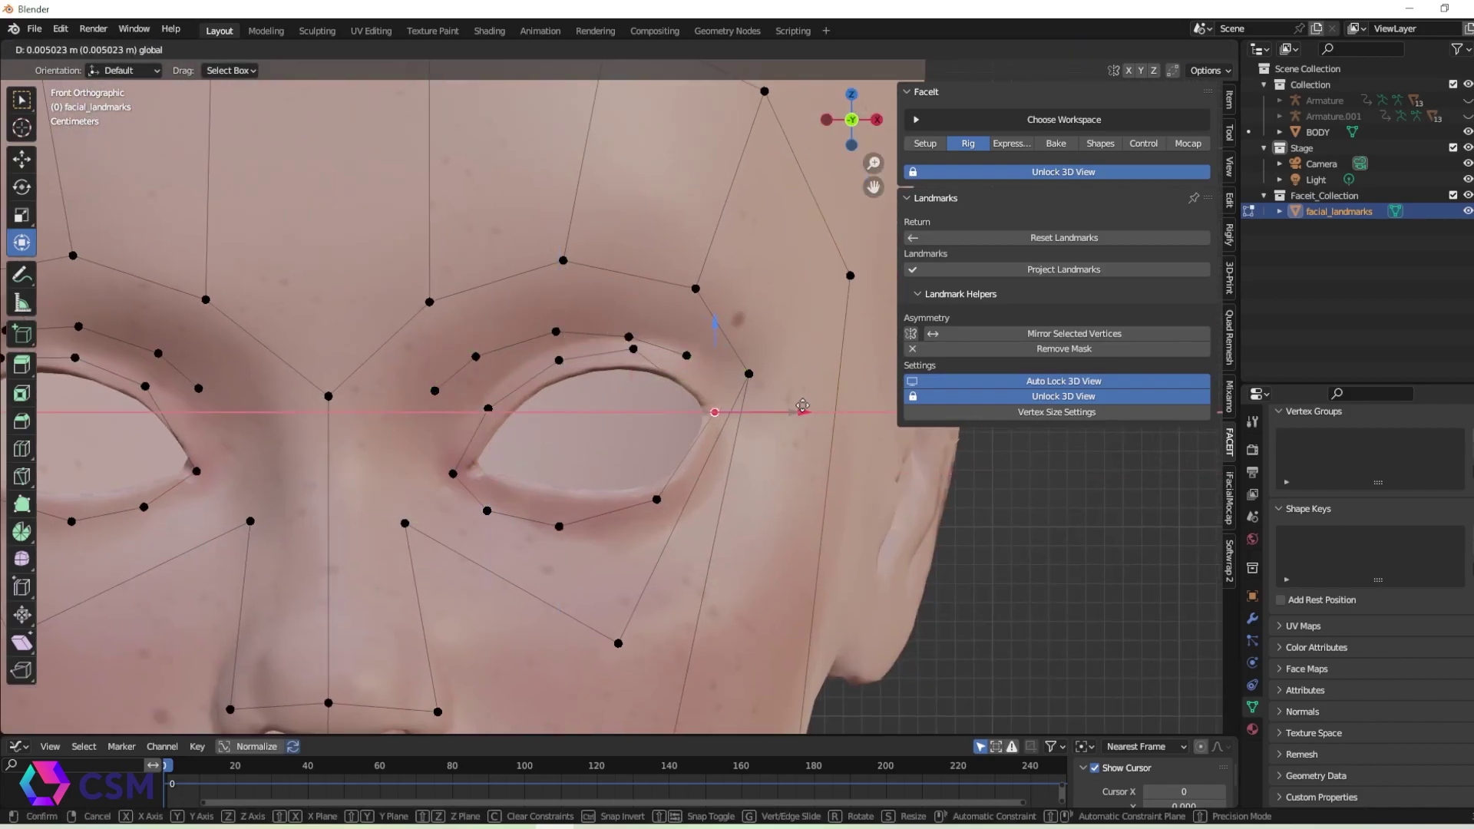
pyautogui.moveTo(723, 324); pyautogui.dragTo(723, 315)
pyautogui.click(657, 499)
pyautogui.moveTo(656, 411); pyautogui.dragTo(656, 424)
pyautogui.moveTo(748, 513); pyautogui.dragTo(765, 499)
# Step: Slide the middle and inner lower-lid landmarks of the character's left eye outward and raise both to the lid edge
pyautogui.click(558, 527)
pyautogui.moveTo(647, 527); pyautogui.dragTo(668, 526)
pyautogui.click(487, 510)
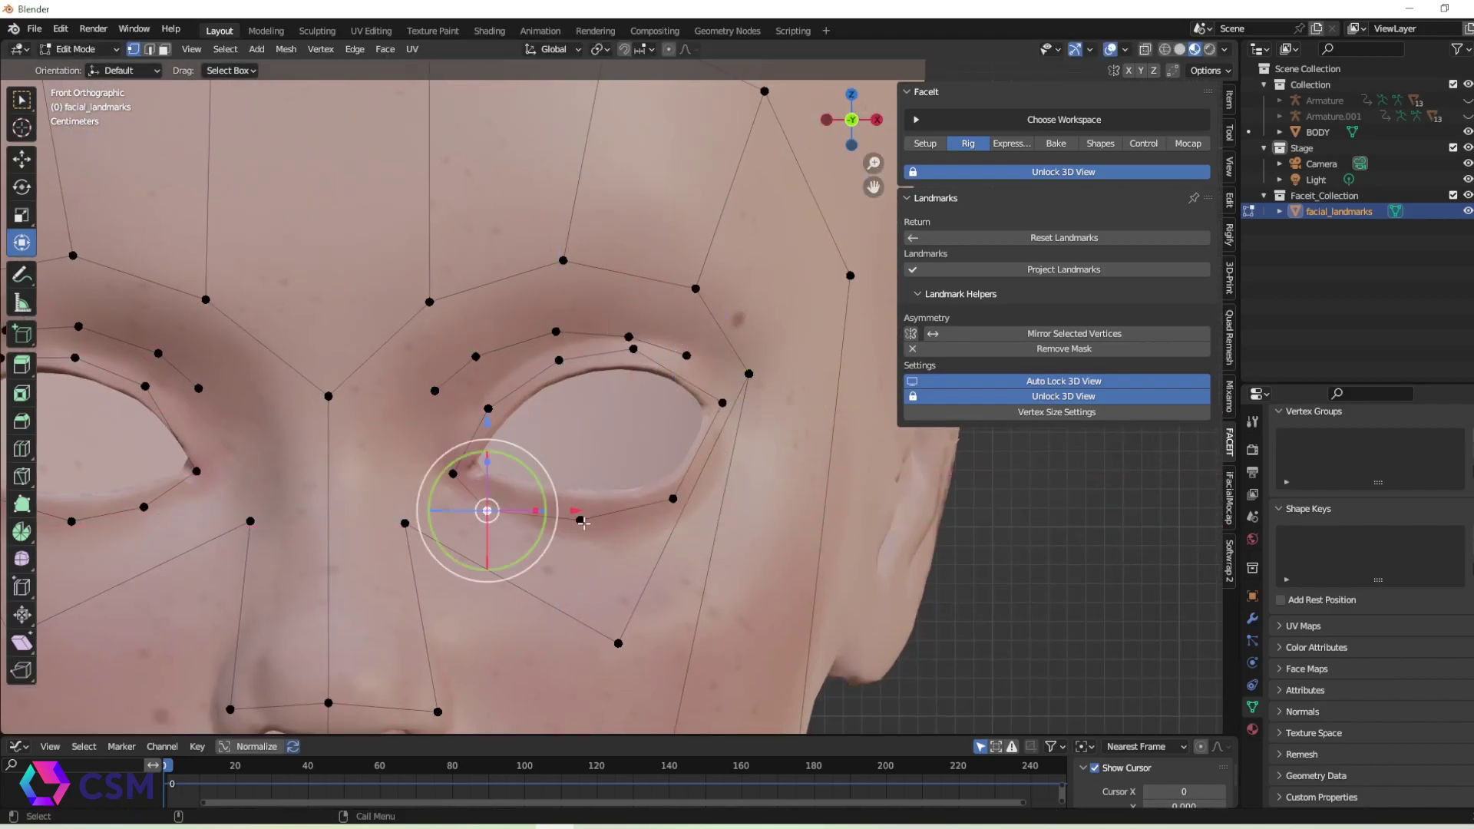
pyautogui.moveTo(575, 511); pyautogui.dragTo(592, 511)
pyautogui.moveTo(505, 422); pyautogui.dragTo(504, 410)
pyautogui.click(579, 527)
pyautogui.moveTo(580, 439); pyautogui.dragTo(579, 424)
# Step: Raise the two outer eyelid-fold landmarks above the character's left eye and lower the two inner ones
pyautogui.click(629, 337)
pyautogui.click(687, 356)
pyautogui.moveTo(628, 250); pyautogui.dragTo(687, 244)
pyautogui.click(476, 356)
pyautogui.moveTo(476, 268); pyautogui.dragTo(476, 292)
pyautogui.click(435, 390)
# Step: Slide the landmarks beside both outer eye corners and the character's left cheek landmark outward
pyautogui.click(811, 371)
pyautogui.scroll(3, 811, 376)
pyautogui.keyDown('shift'); pyautogui.moveTo(811, 371); pyautogui.dragTo(659, 392, button='middle'); pyautogui.keyUp('shift')
pyautogui.moveTo(880, 377); pyautogui.dragTo(913, 376)
pyautogui.scroll(-2, 845, 375)
pyautogui.click(662, 555)
pyautogui.moveTo(760, 558); pyautogui.dragTo(771, 559)
pyautogui.click(154, 361)
pyautogui.moveTo(242, 361); pyautogui.dragTo(222, 361)
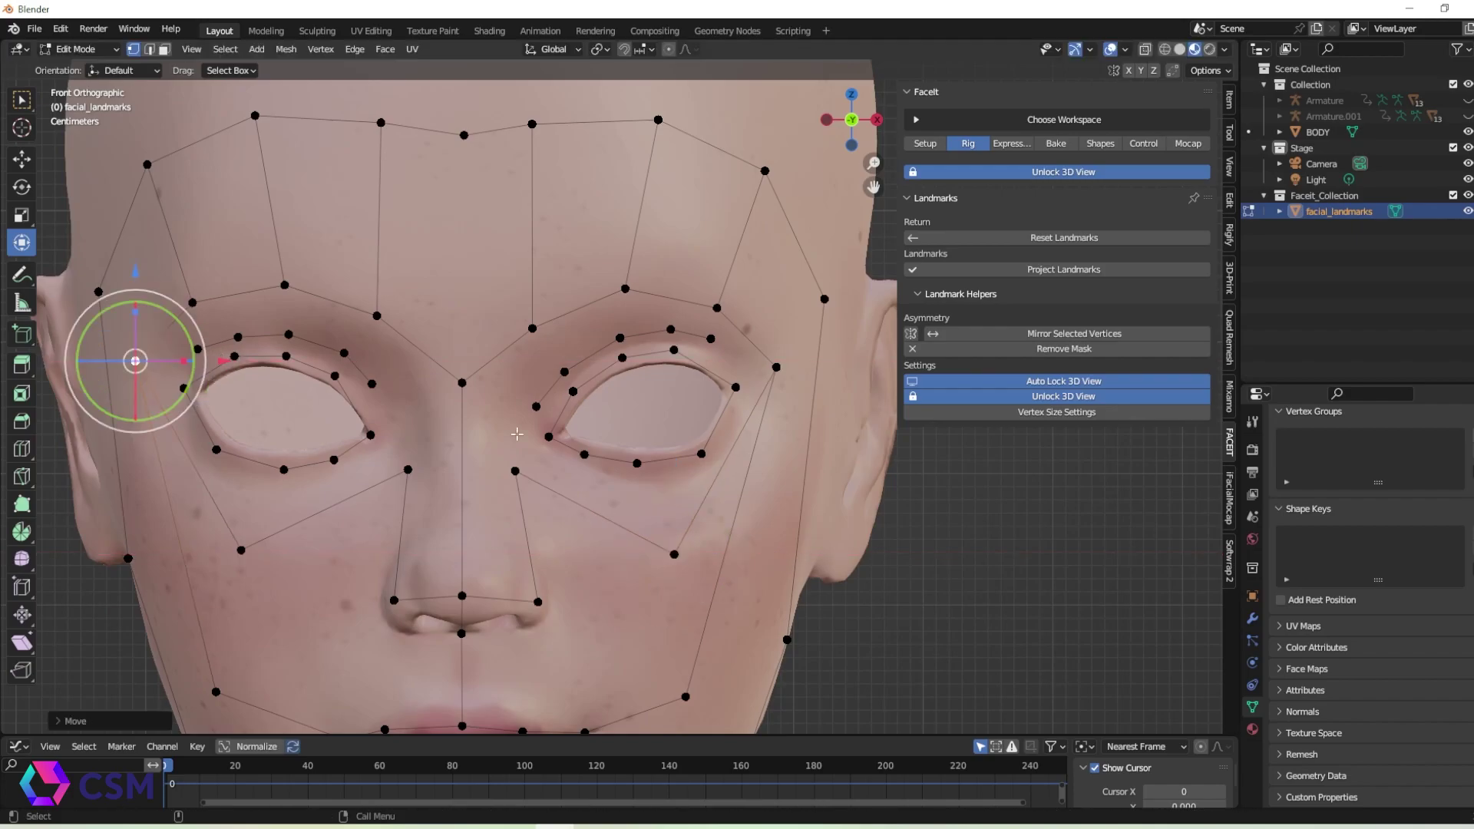
# Step: Project the facial landmarks onto the character's face mesh
pyautogui.scroll(-3, 629, 353)
pyautogui.click(532, 494)
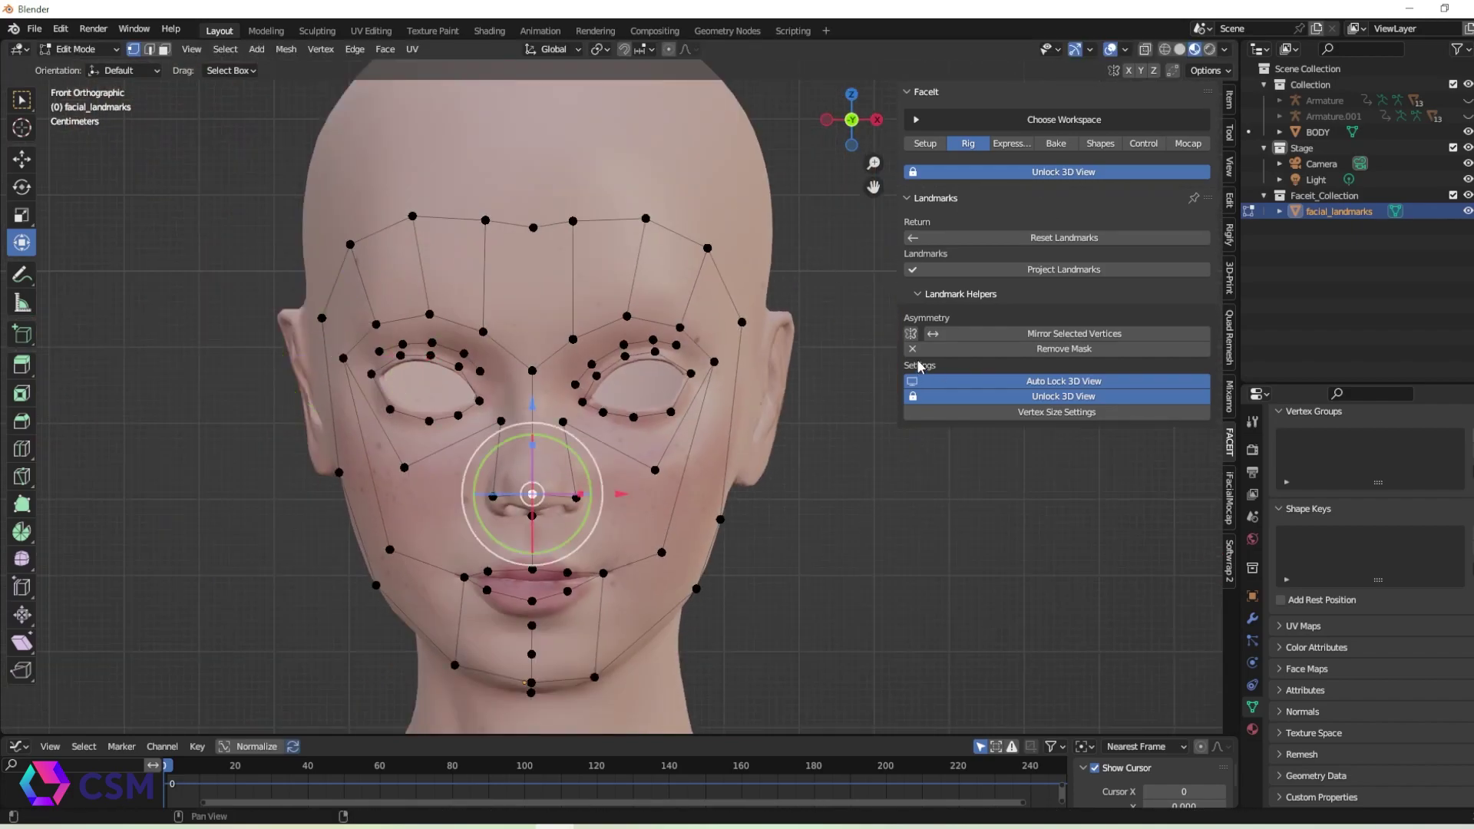
pyautogui.click(1065, 271)
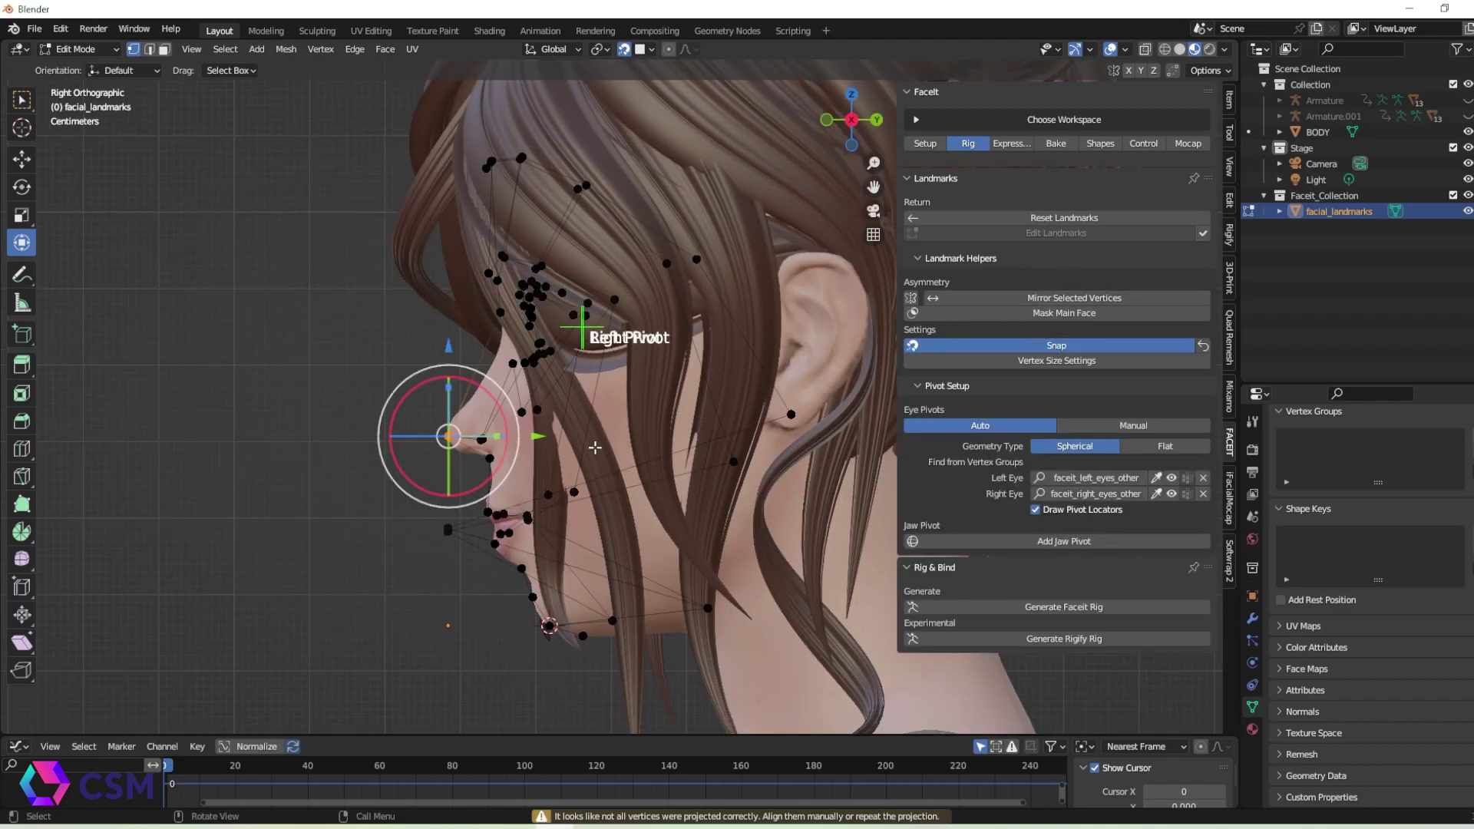
# Step: Mask the main face to hide the hair, and align the nose-tip landmark with the tip of the nose in profile
pyautogui.click(1013, 312)
pyautogui.scroll(2, 412, 464)
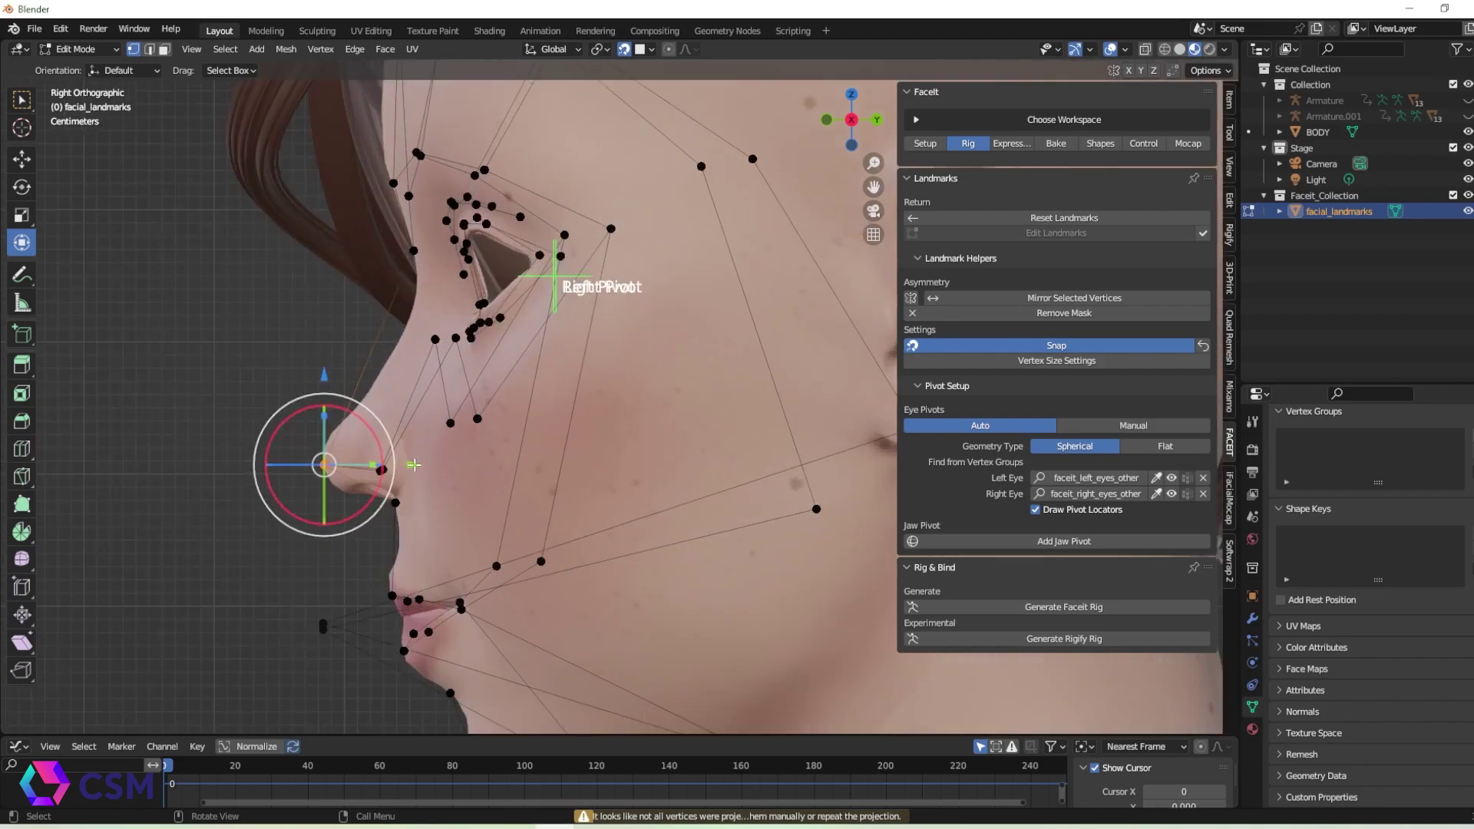
pyautogui.keyDown('shift'); pyautogui.moveTo(462, 507); pyautogui.dragTo(595, 439, button='middle'); pyautogui.keyUp('shift')
pyautogui.scroll(2, 591, 429)
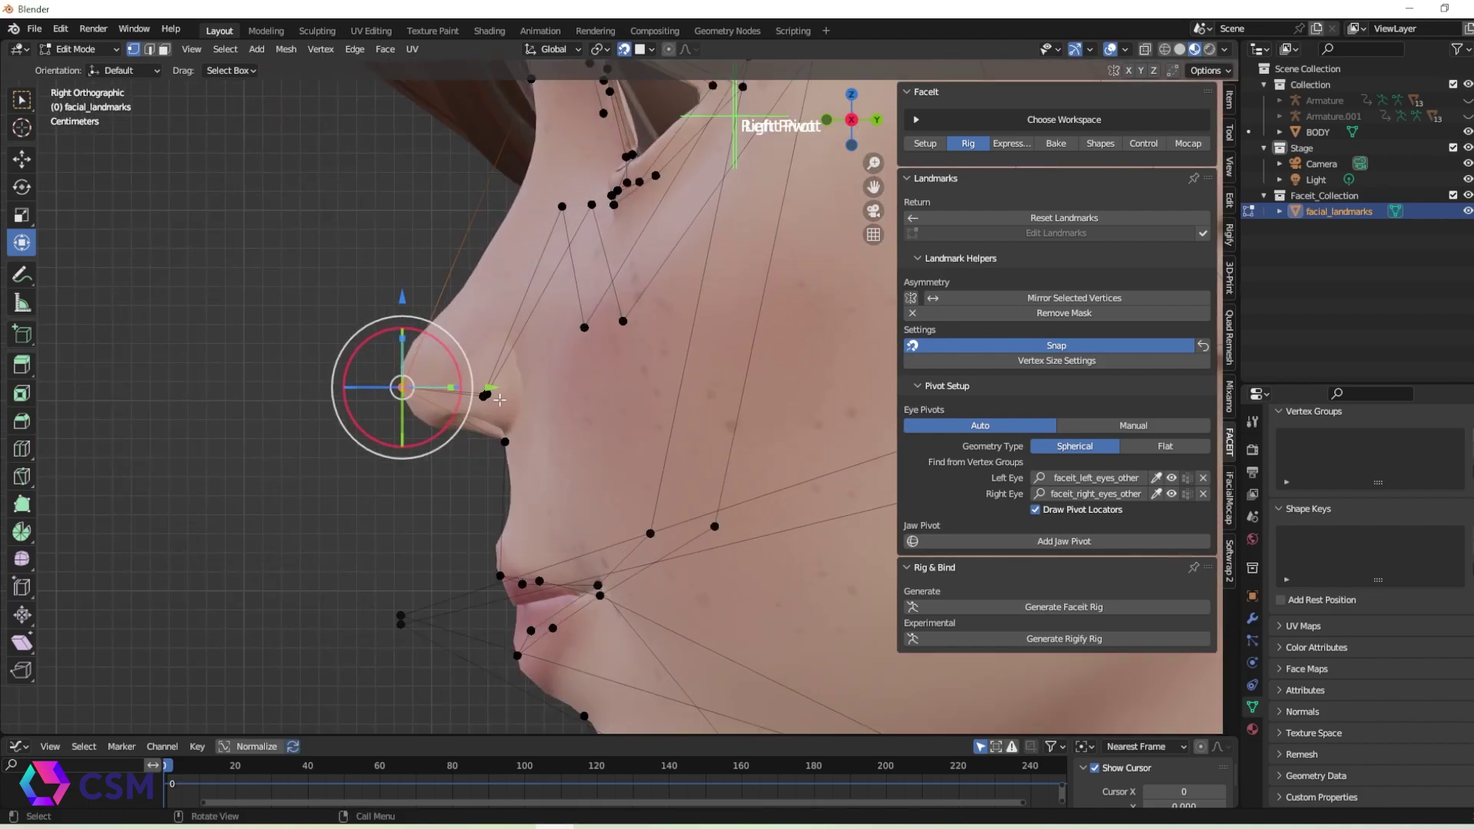
pyautogui.scroll(2, 503, 399)
pyautogui.keyDown('shift'); pyautogui.moveTo(405, 398); pyautogui.dragTo(726, 409, button='middle'); pyautogui.keyUp('shift')
pyautogui.moveTo(715, 389); pyautogui.dragTo(717, 389)
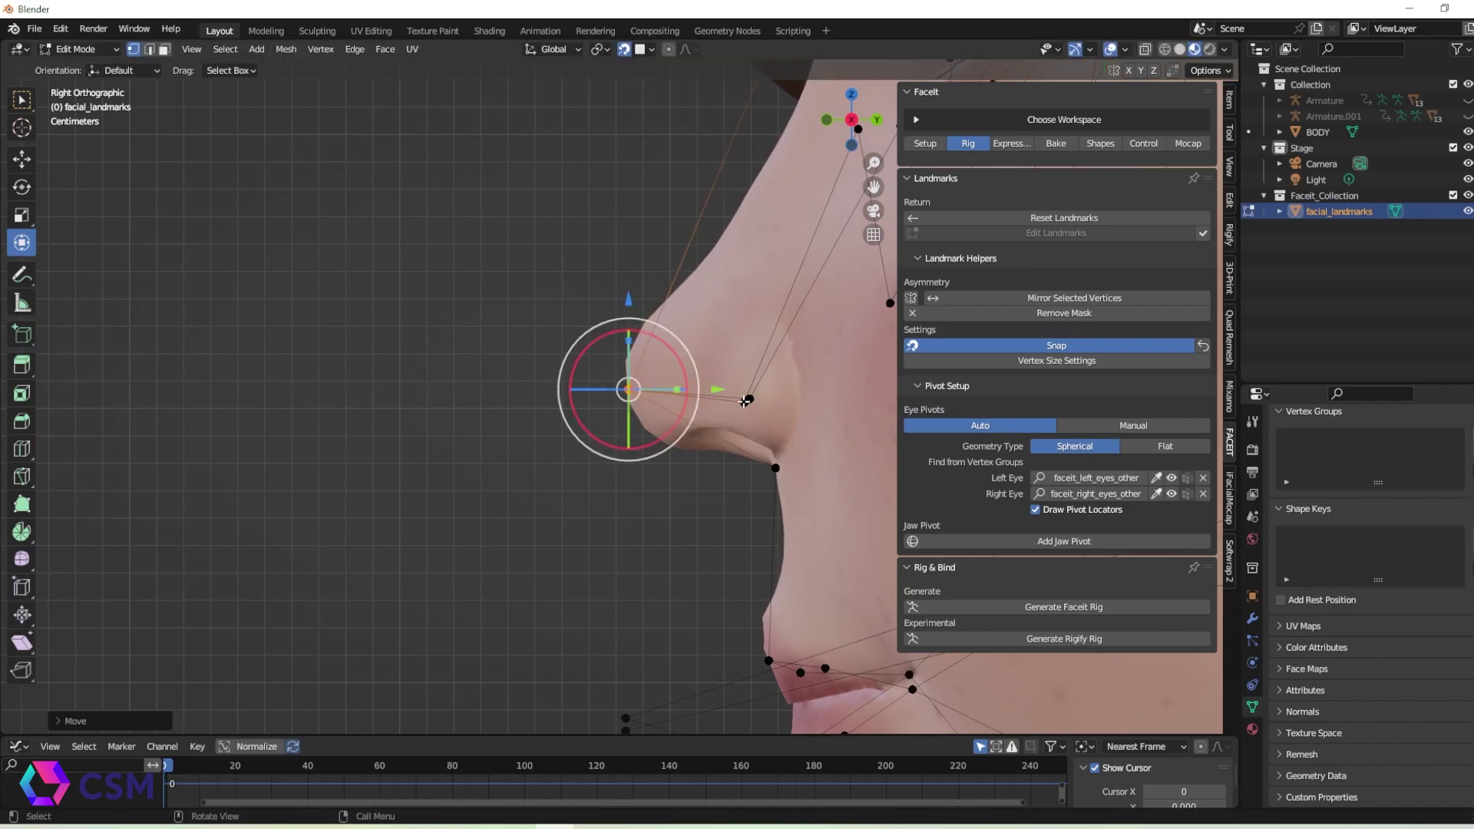
# Step: Select both stray landmarks floating in front of the lips and move them back into the cheek area
pyautogui.keyDown('shift'); pyautogui.moveTo(804, 622); pyautogui.dragTo(692, 408, button='middle'); pyautogui.keyUp('shift')
pyautogui.click(511, 503)
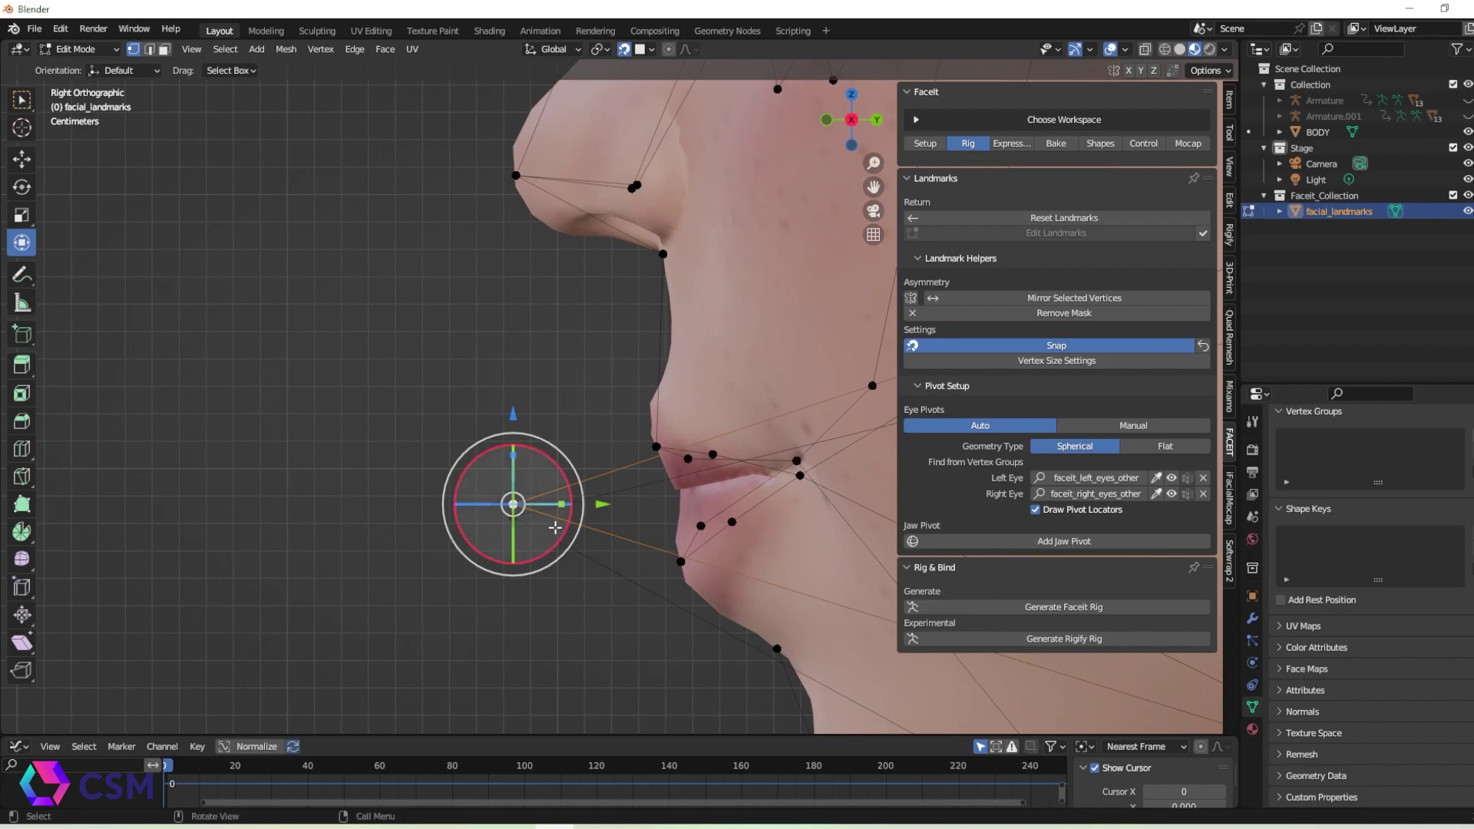
pyautogui.hotkey('alt', 'a')
pyautogui.click(511, 504)
pyautogui.keyDown('shift'); pyautogui.click(515, 523); pyautogui.keyUp('shift')
pyautogui.moveTo(603, 510); pyautogui.dragTo(799, 509)
pyautogui.moveTo(888, 501); pyautogui.dragTo(893, 501)
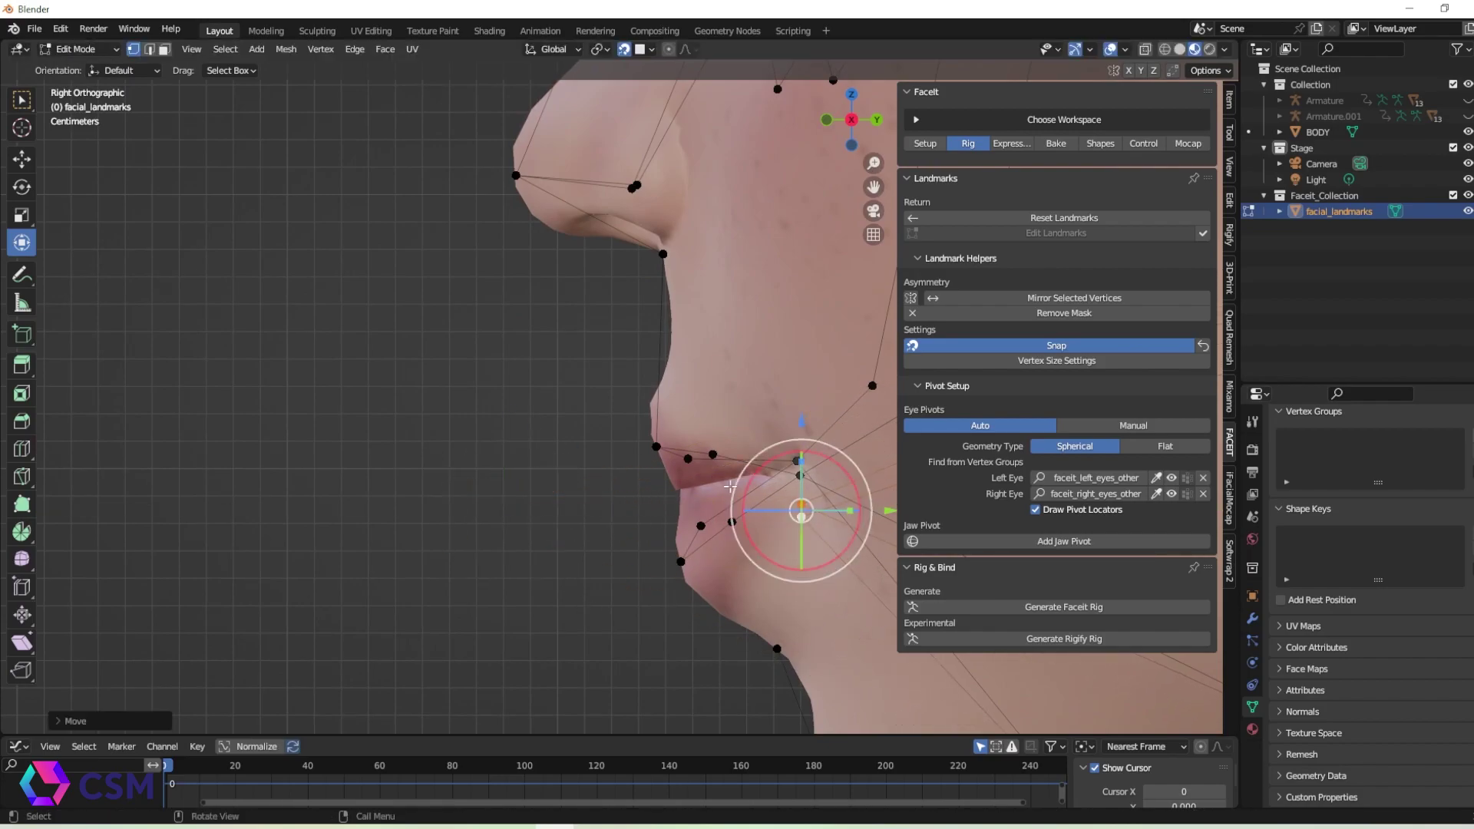
# Step: Push the same two landmarks farther back to the rear of the jaw, below the ear, and deselect them
pyautogui.scroll(-4, 838, 491)
pyautogui.keyDown('shift'); pyautogui.moveTo(839, 471); pyautogui.dragTo(605, 437, button='middle'); pyautogui.keyUp('shift')
pyautogui.moveTo(567, 420); pyautogui.dragTo(925, 405)
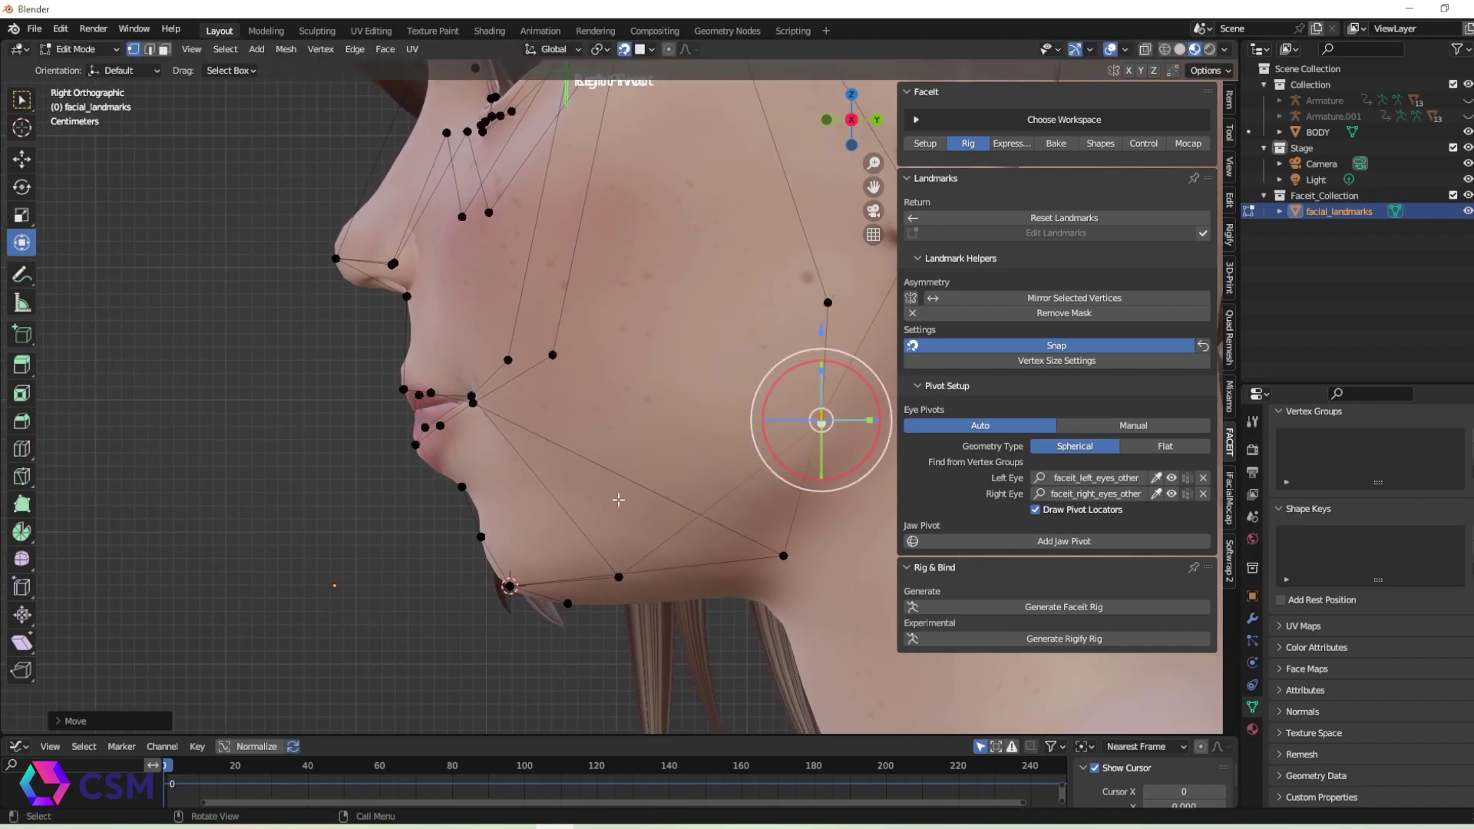
pyautogui.scroll(-3, 618, 500)
pyautogui.click(826, 408)
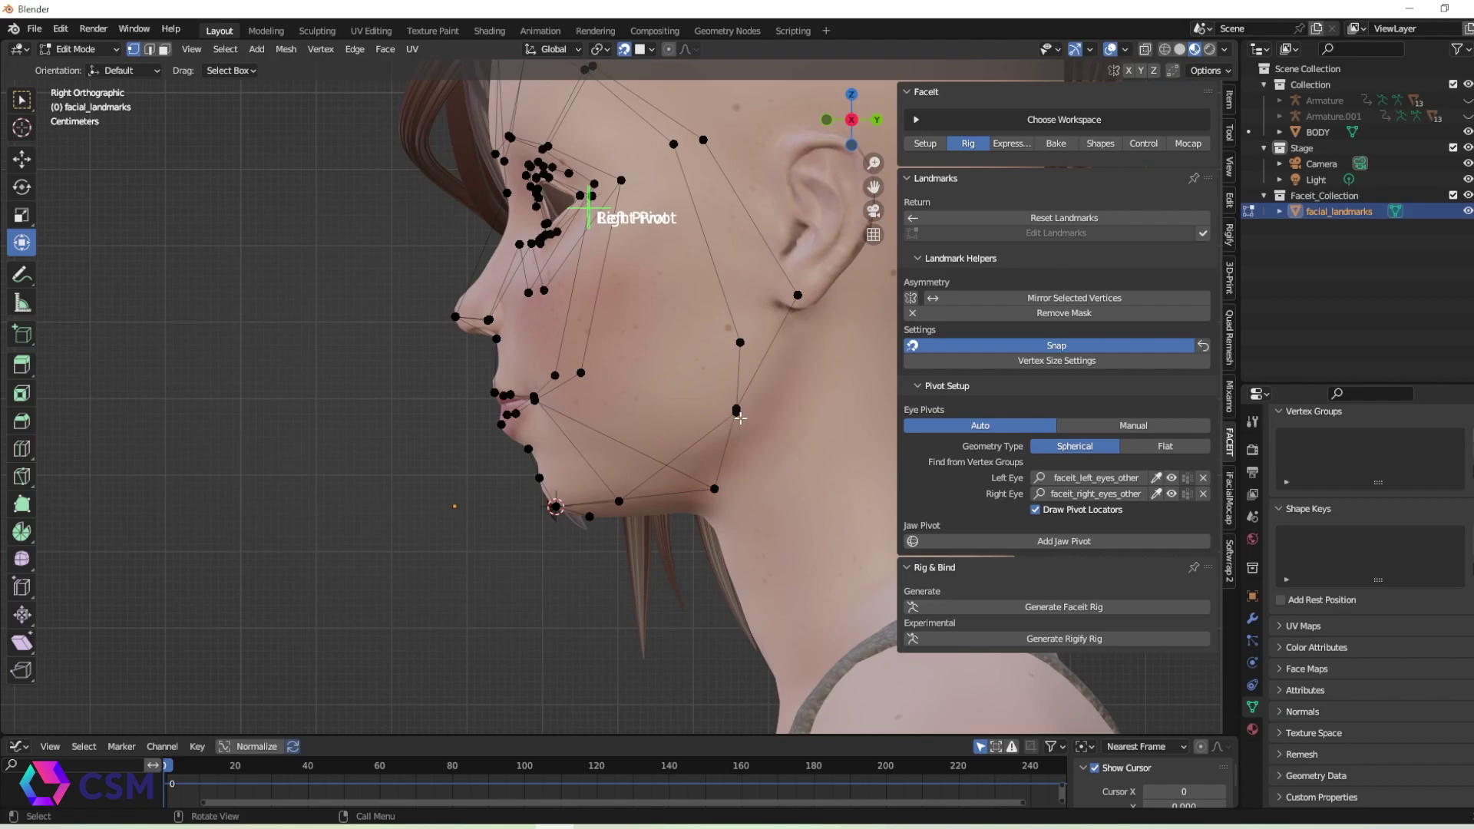
# Step: Reposition the landmarks along the lower jaw in side profile so they follow the character's jawline
pyautogui.scroll(2, 713, 456)
pyautogui.click(619, 546)
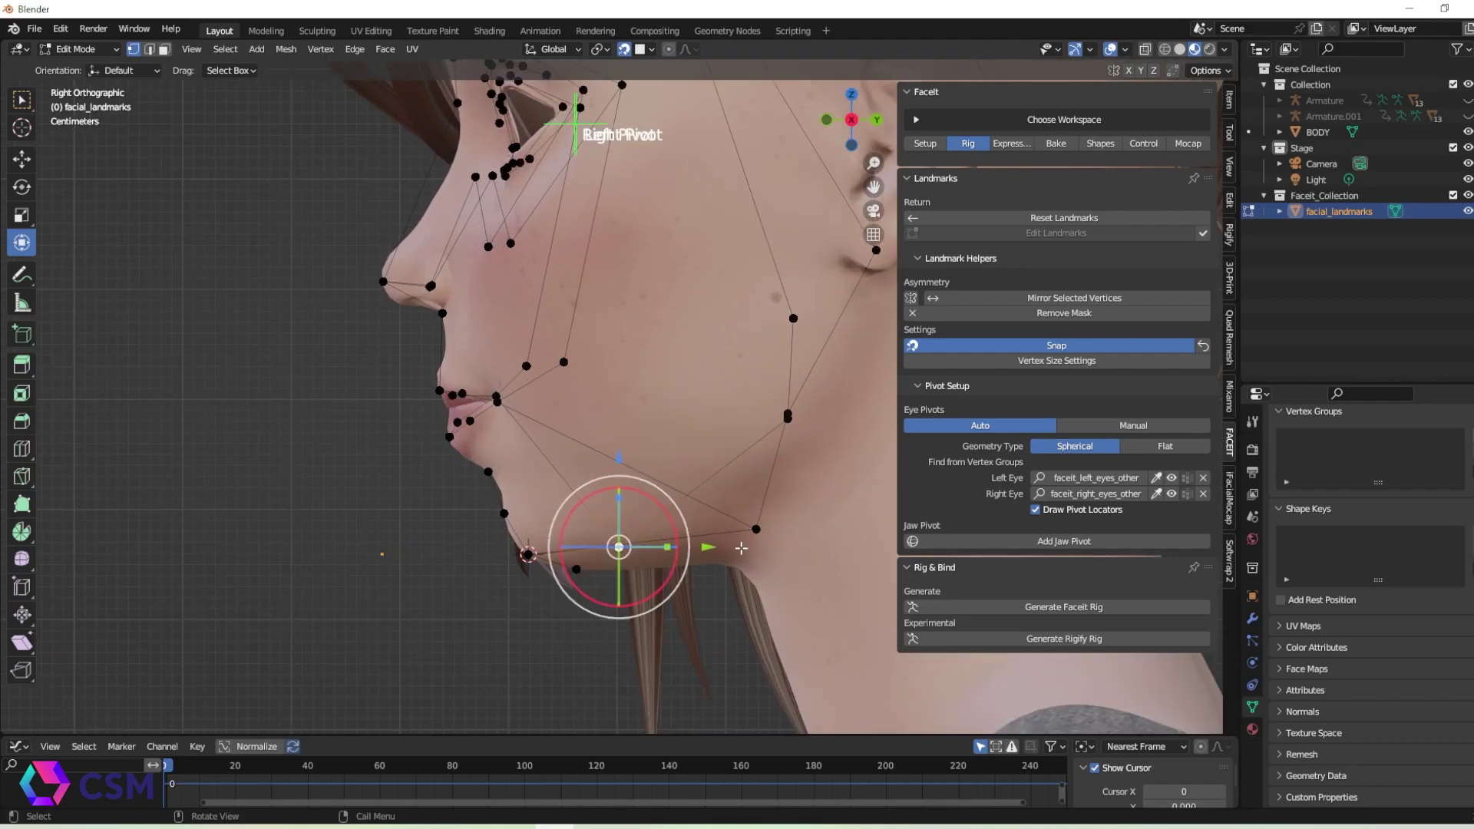
pyautogui.moveTo(708, 547); pyautogui.dragTo(576, 548)
pyautogui.moveTo(743, 546); pyautogui.dragTo(845, 519)
pyautogui.hotkey('ctrl', 'z')
pyautogui.moveTo(754, 451)
pyautogui.mouseDown()
pyautogui.moveTo(753, 422)
pyautogui.moveTo(754, 437)
pyautogui.mouseUp()
pyautogui.scroll(-1, 754, 438)
pyautogui.click(743, 463)
pyautogui.moveTo(830, 463); pyautogui.dragTo(771, 464)
# Step: Move the landmark on the upper side of the head farther back in side profile
pyautogui.click(595, 254)
pyautogui.moveTo(595, 253); pyautogui.dragTo(642, 280)
pyautogui.scroll(3, 632, 397)
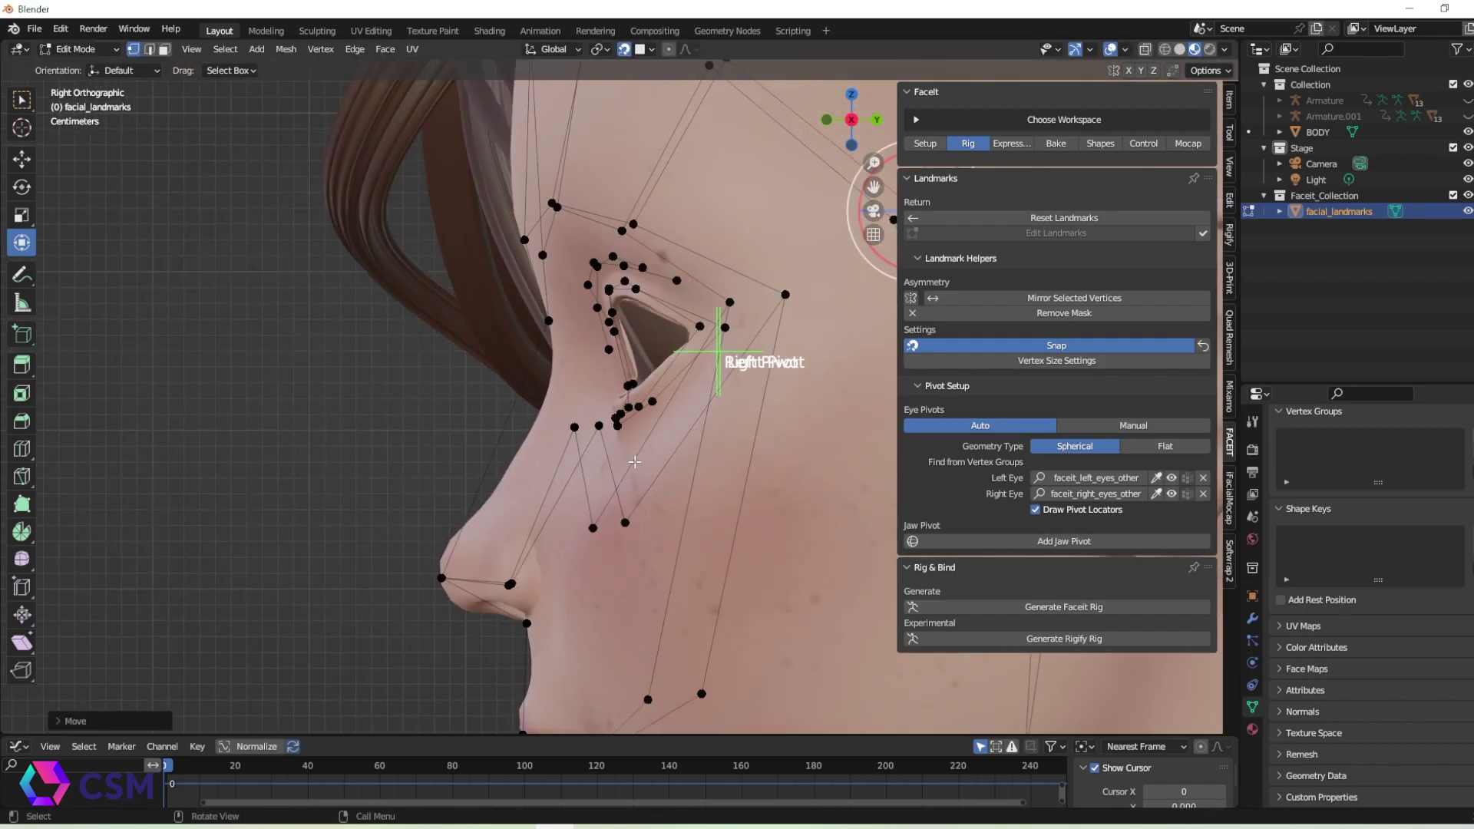
pyautogui.keyDown('alt'); pyautogui.moveTo(462, 449); pyautogui.dragTo(635, 450); pyautogui.keyUp('alt')
pyautogui.scroll(3, 635, 449)
pyautogui.moveTo(635, 450); pyautogui.dragTo(491, 583, button='middle')
pyautogui.scroll(-3, 491, 583)
# Step: Adjust the cheek and jaw-side landmarks on both sides to follow the outline of the face
pyautogui.click(586, 467)
pyautogui.keyDown('alt'); pyautogui.moveTo(586, 466); pyautogui.dragTo(614, 453, button='middle'); pyautogui.keyUp('alt')
pyautogui.moveTo(675, 477); pyautogui.dragTo(799, 478)
pyautogui.moveTo(693, 469); pyautogui.dragTo(810, 442, button='middle')
pyautogui.click(768, 421)
pyautogui.moveTo(852, 422); pyautogui.dragTo(822, 419)
pyautogui.keyDown('alt'); pyautogui.moveTo(814, 418); pyautogui.dragTo(860, 418, button='middle'); pyautogui.keyUp('alt')
pyautogui.moveTo(499, 405); pyautogui.dragTo(468, 405)
pyautogui.click(402, 359)
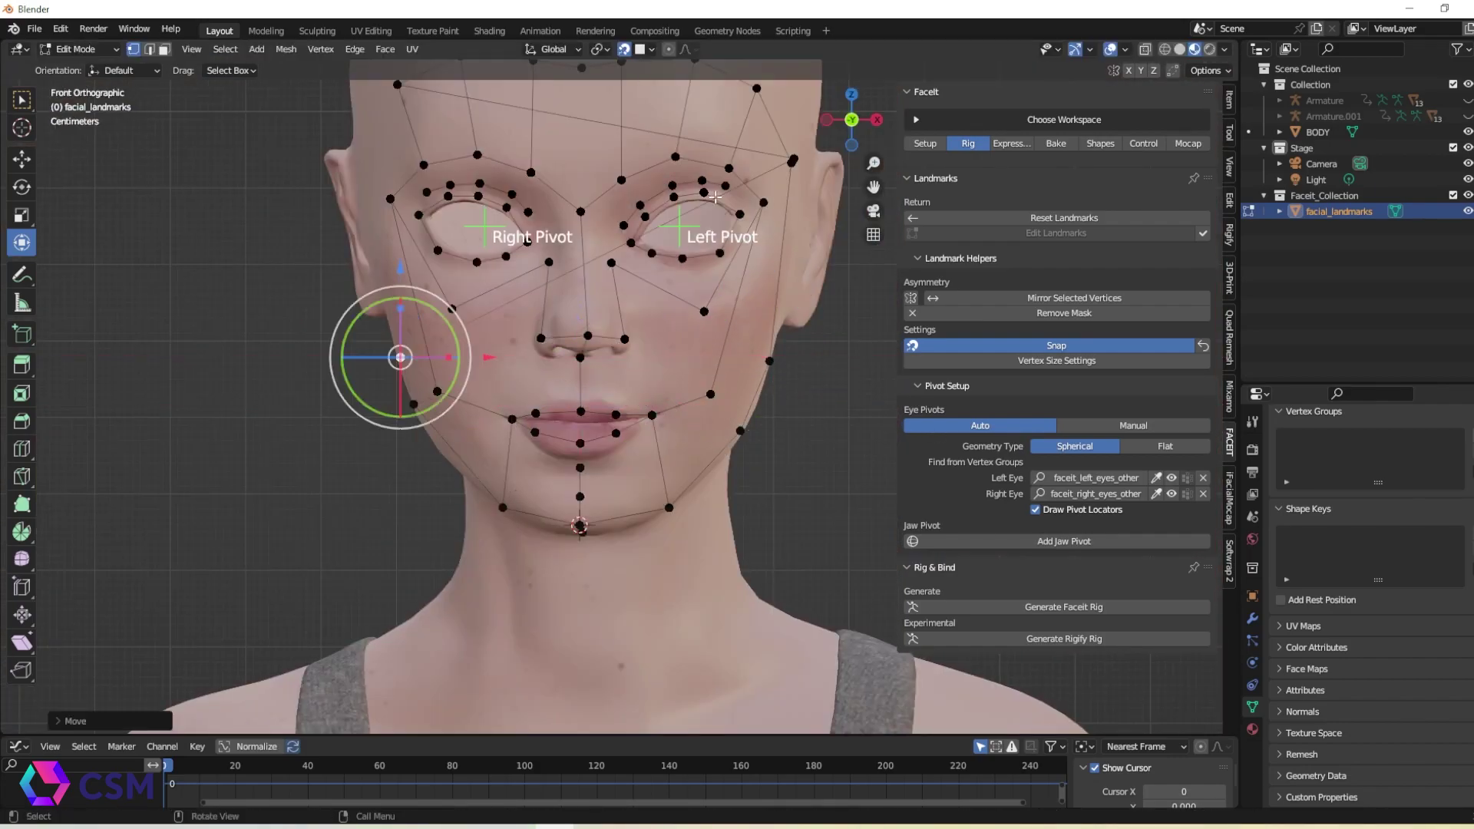
# Step: Select the landmark at the inner corner of the character's right eye and turn off landmark snapping
pyautogui.keyDown('shift'); pyautogui.moveTo(538, 307); pyautogui.dragTo(473, 416, button='middle'); pyautogui.keyUp('shift')
pyautogui.click(726, 268)
pyautogui.moveTo(797, 265); pyautogui.dragTo(583, 222, button='middle')
pyautogui.scroll(-2, 583, 223)
pyautogui.click(565, 355)
pyautogui.scroll(4, 566, 356)
pyautogui.moveTo(566, 356); pyautogui.dragTo(610, 345, button='middle')
pyautogui.click(1027, 347)
# Step: Move the right eye's inner-corner landmark closer to the edge of the eye socket
pyautogui.scroll(4, 661, 369)
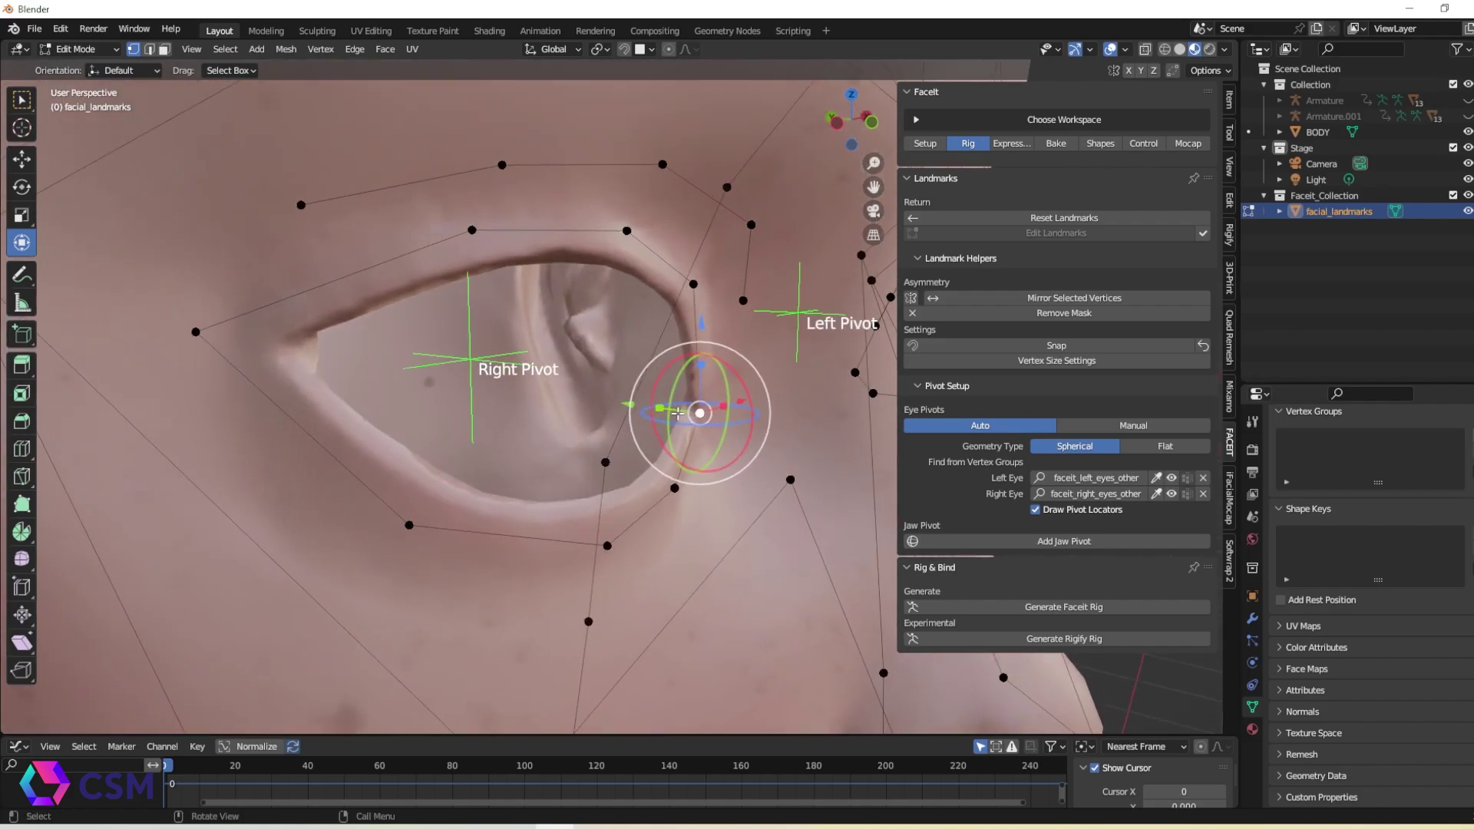
pyautogui.keyDown('alt'); pyautogui.moveTo(779, 429); pyautogui.dragTo(683, 418); pyautogui.keyUp('alt')
pyautogui.keyDown('shift'); pyautogui.click(706, 386); pyautogui.keyUp('shift')
pyautogui.keyDown('alt'); pyautogui.moveTo(484, 461); pyautogui.dragTo(587, 485); pyautogui.keyUp('alt')
pyautogui.moveTo(685, 415); pyautogui.dragTo(664, 398)
# Step: Fine-tune the right eye's inner-corner landmark sideways and in depth so it rests at the eye corner
pyautogui.keyDown('alt'); pyautogui.moveTo(682, 455); pyautogui.dragTo(600, 435); pyautogui.keyUp('alt')
pyautogui.click(384, 346)
pyautogui.moveTo(475, 345); pyautogui.dragTo(501, 344)
pyautogui.scroll(-1, 679, 353)
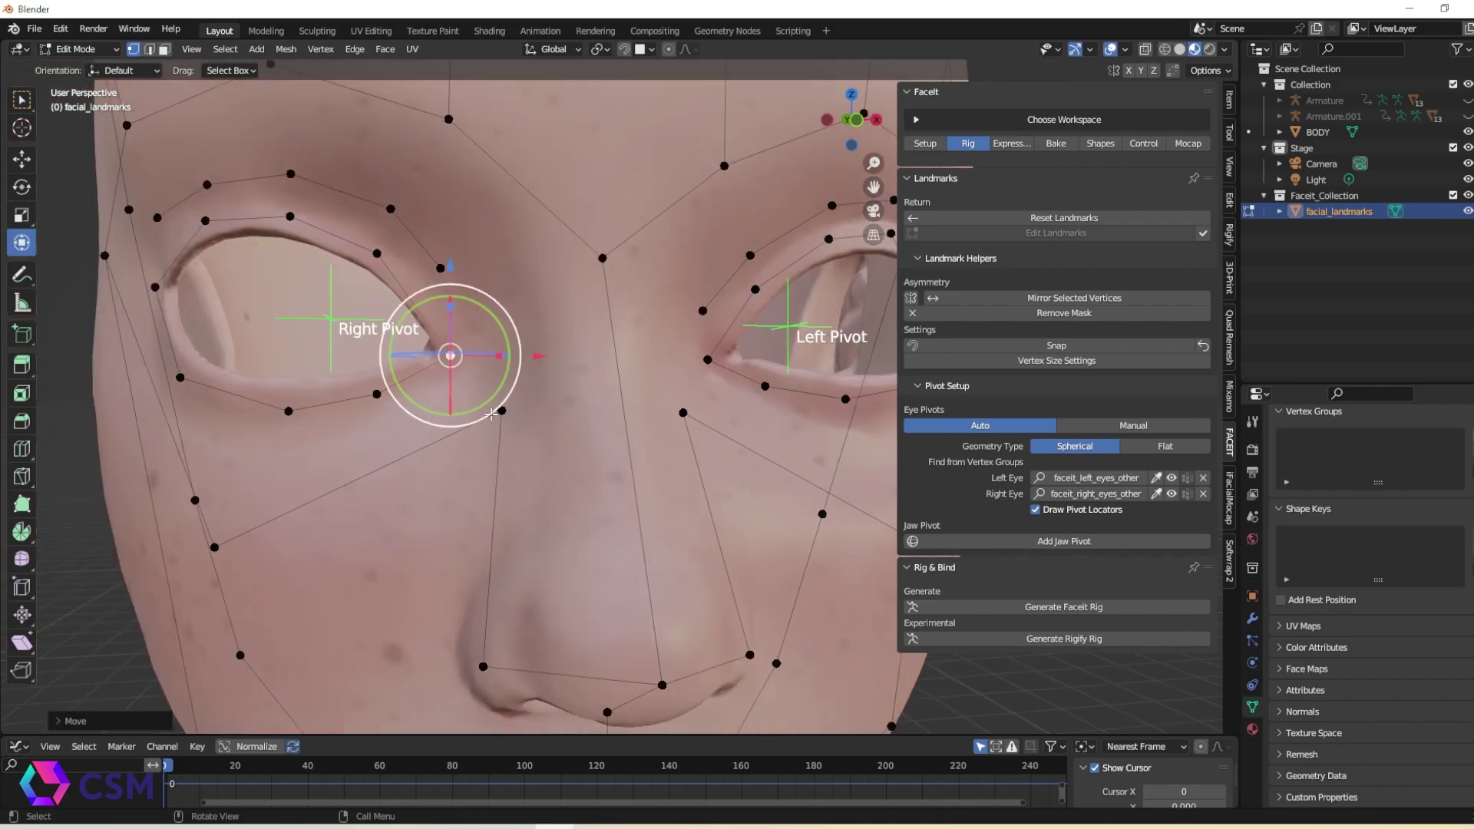
pyautogui.keyDown('shift'); pyautogui.moveTo(461, 423); pyautogui.dragTo(591, 419, button='middle'); pyautogui.keyUp('shift')
pyautogui.moveTo(384, 446); pyautogui.dragTo(506, 466, button='middle')
pyautogui.moveTo(487, 389); pyautogui.dragTo(442, 485, button='middle')
pyautogui.moveTo(450, 475); pyautogui.dragTo(471, 463)
pyautogui.moveTo(491, 453); pyautogui.dragTo(383, 400, button='middle')
# Step: Shift the left eye's inner-corner landmark into the corner of the eye, checking it from several angles
pyautogui.keyDown('shift'); pyautogui.moveTo(844, 388); pyautogui.dragTo(583, 399, button='middle'); pyautogui.keyUp('shift')
pyautogui.moveTo(676, 376); pyautogui.dragTo(670, 414, button='middle')
pyautogui.click(601, 347)
pyautogui.moveTo(782, 455); pyautogui.dragTo(765, 452)
pyautogui.moveTo(764, 452); pyautogui.dragTo(493, 446, button='middle')
pyautogui.keyDown('alt'); pyautogui.moveTo(492, 445); pyautogui.dragTo(537, 384); pyautogui.keyUp('alt')
pyautogui.scroll(-4, 537, 383)
pyautogui.scroll(4, 556, 350)
pyautogui.moveTo(572, 310); pyautogui.dragTo(584, 310)
pyautogui.keyDown('alt'); pyautogui.moveTo(584, 309); pyautogui.dragTo(520, 371); pyautogui.keyUp('alt')
pyautogui.scroll(-2, 542, 399)
# Step: Move both mouth-corner landmarks about 0.005 m along the Y axis toward the face, and turn snapping back on
pyautogui.keyDown('alt'); pyautogui.moveTo(560, 421); pyautogui.dragTo(438, 399); pyautogui.keyUp('alt')
pyautogui.keyDown('alt'); pyautogui.keyDown('shift'); pyautogui.moveTo(466, 537); pyautogui.dragTo(538, 362); pyautogui.keyUp('shift'); pyautogui.keyUp('alt')
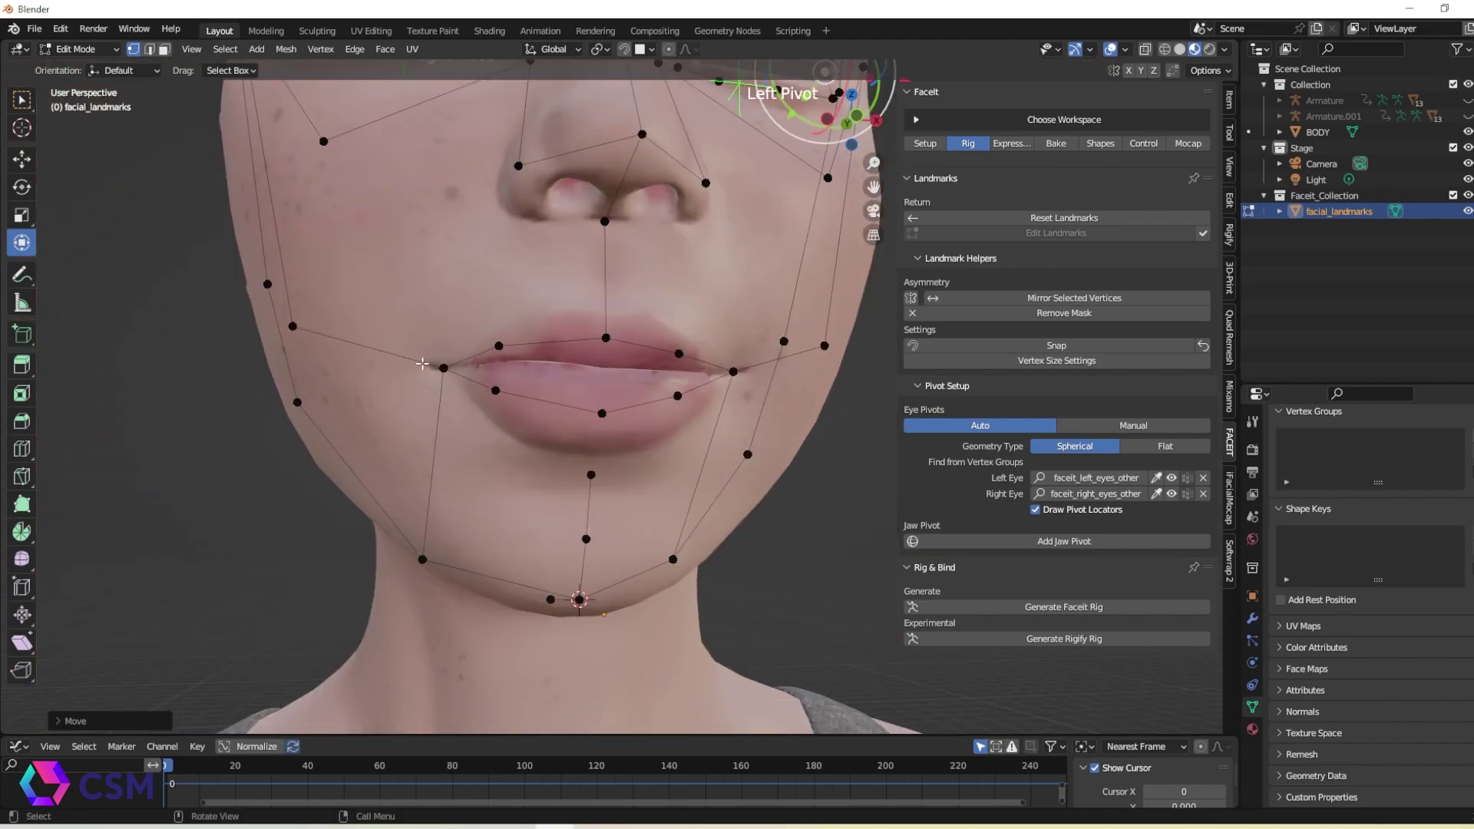
pyautogui.click(442, 367)
pyautogui.moveTo(435, 362); pyautogui.dragTo(577, 528, button='middle')
pyautogui.keyDown('shift'); pyautogui.click(648, 481); pyautogui.keyUp('shift')
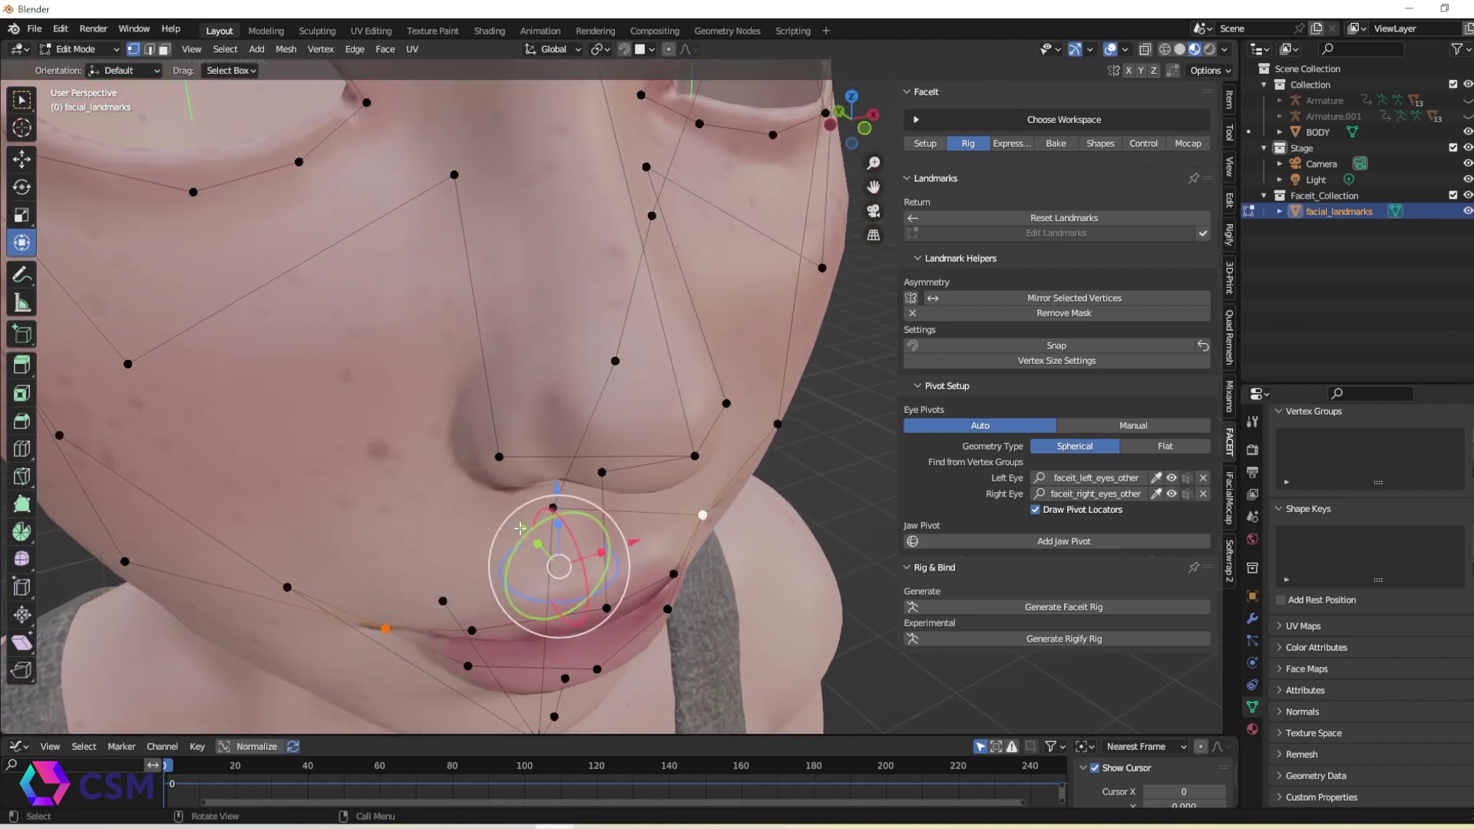
pyautogui.press('g')
pyautogui.press('y')
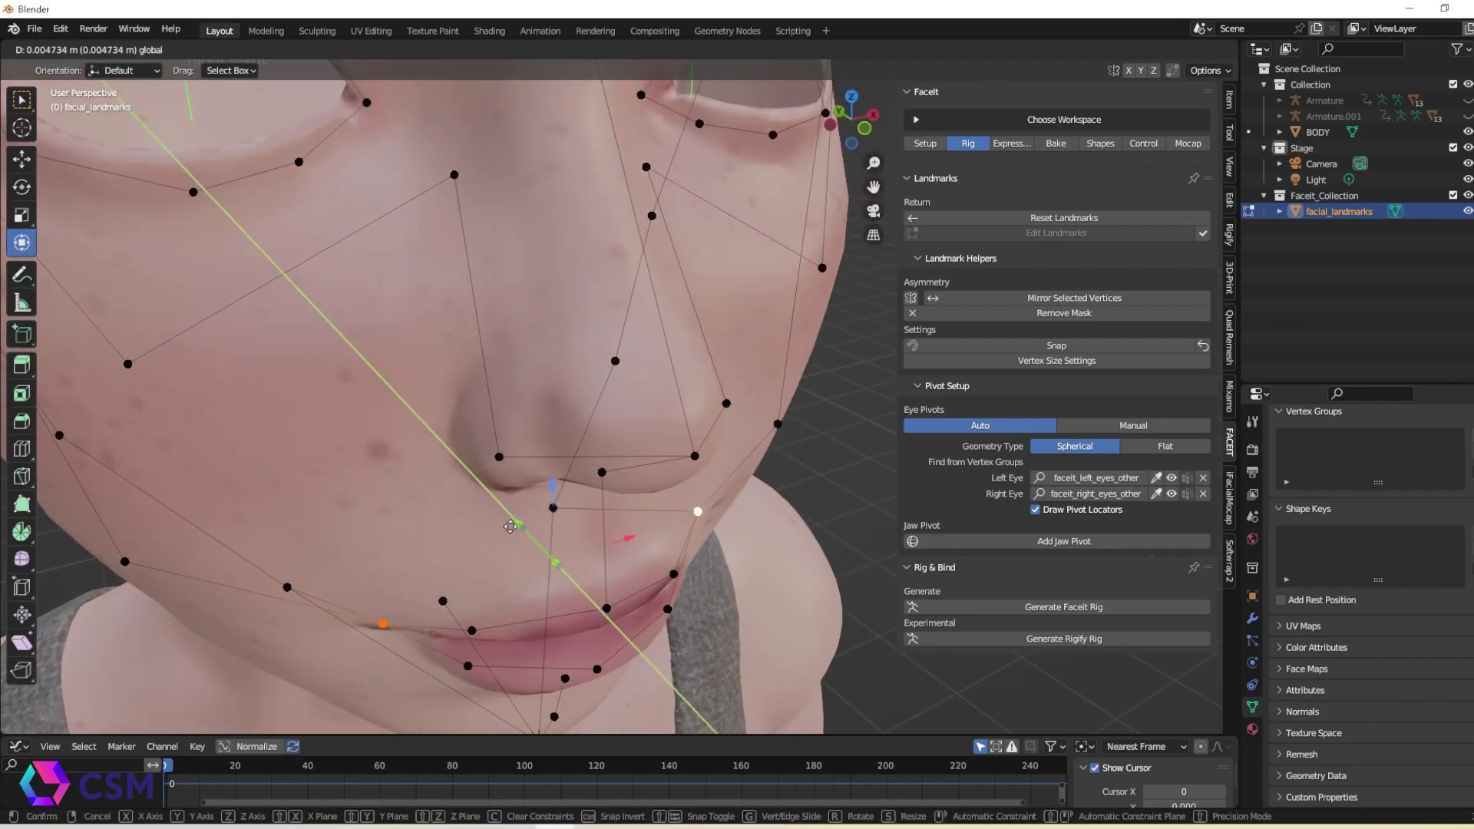
pyautogui.click(509, 527)
pyautogui.moveTo(510, 527); pyautogui.dragTo(708, 385, button='middle')
pyautogui.hotkey('shift', 'Tab')
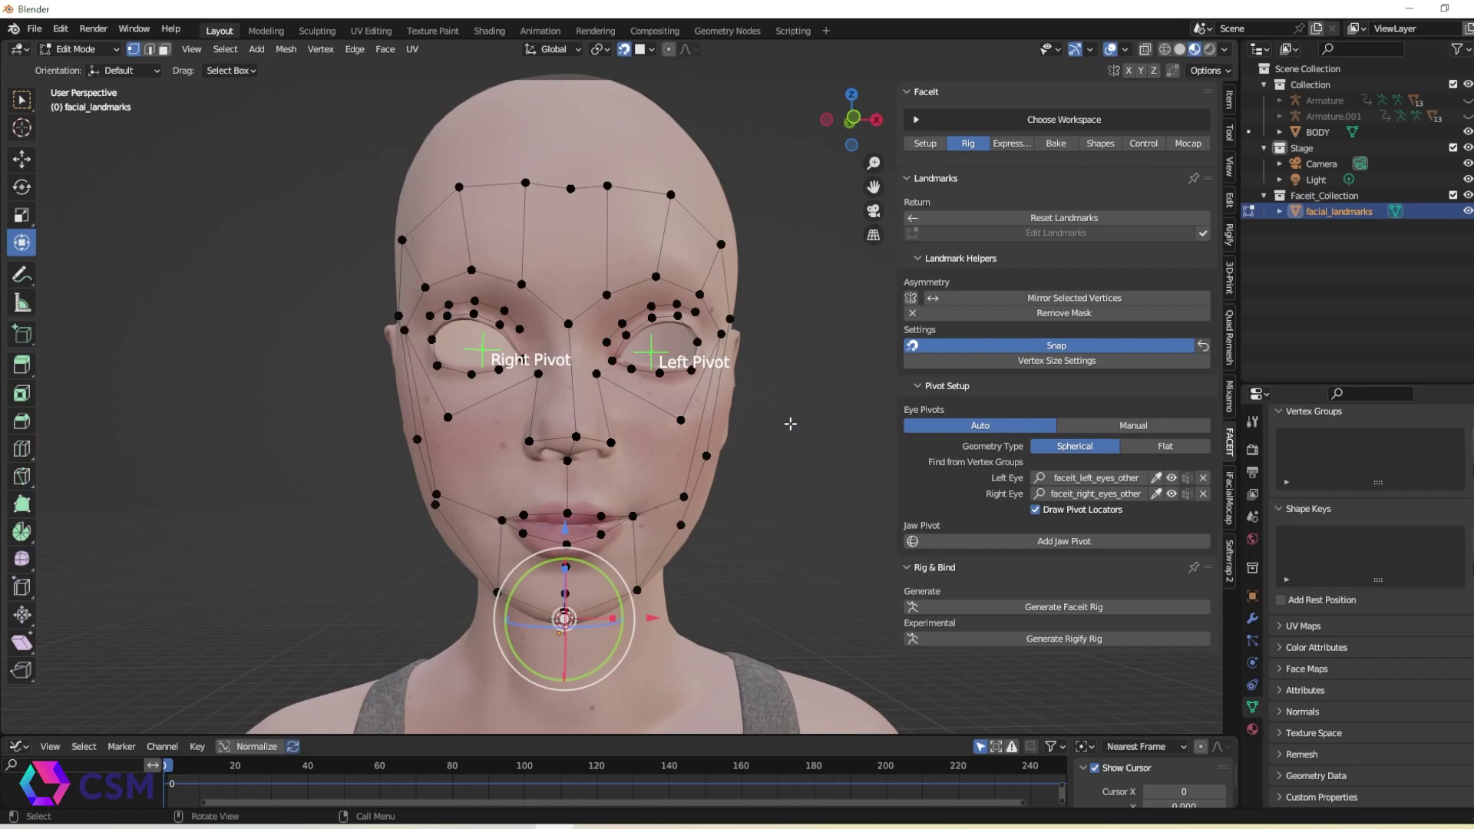
# Step: Generate the Faceit rig from the landmarks and bind the main objects with Scale Geometry at a factor of 100
pyautogui.click(1098, 603)
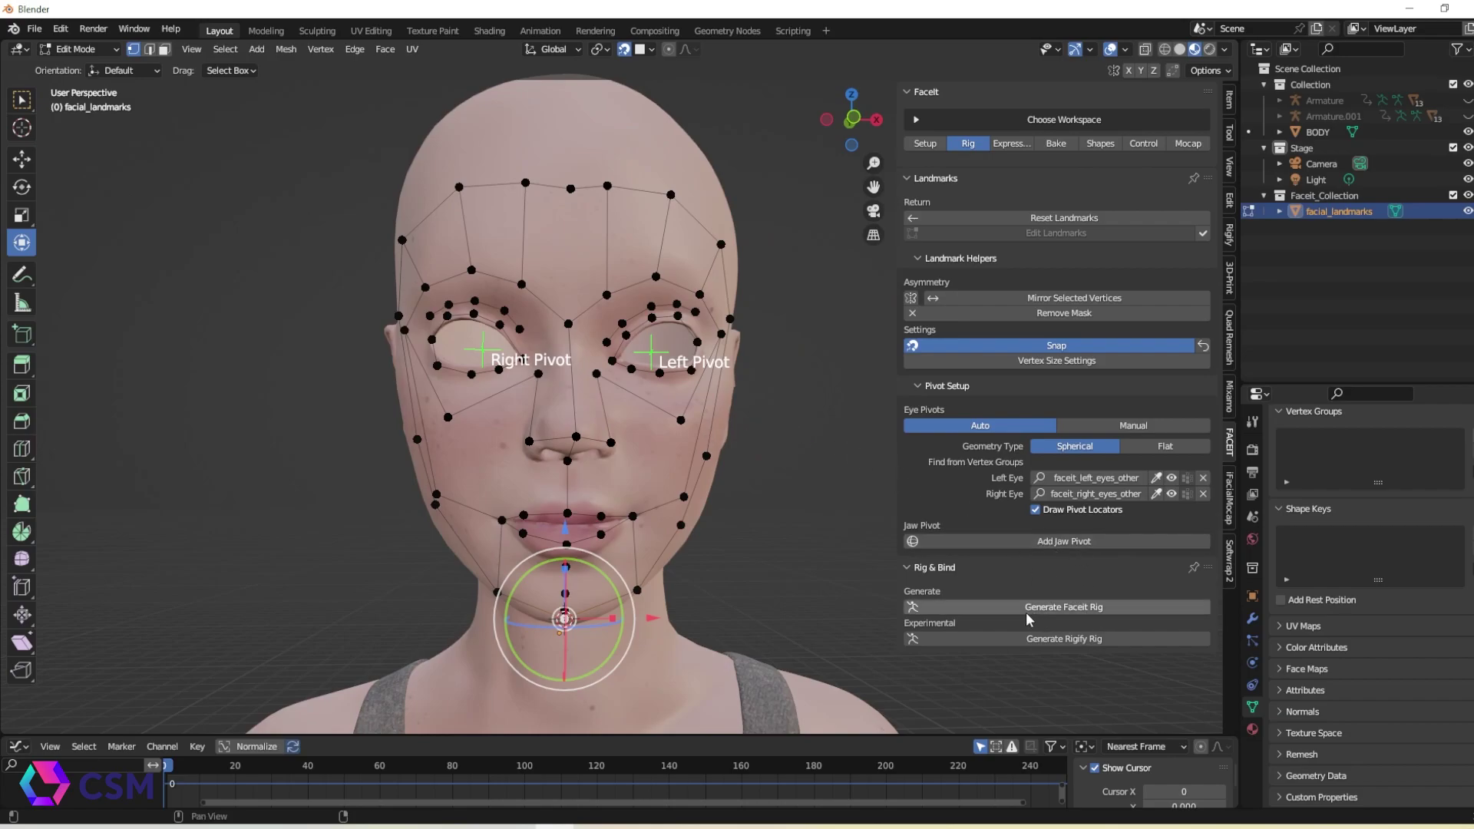
pyautogui.click(1083, 614)
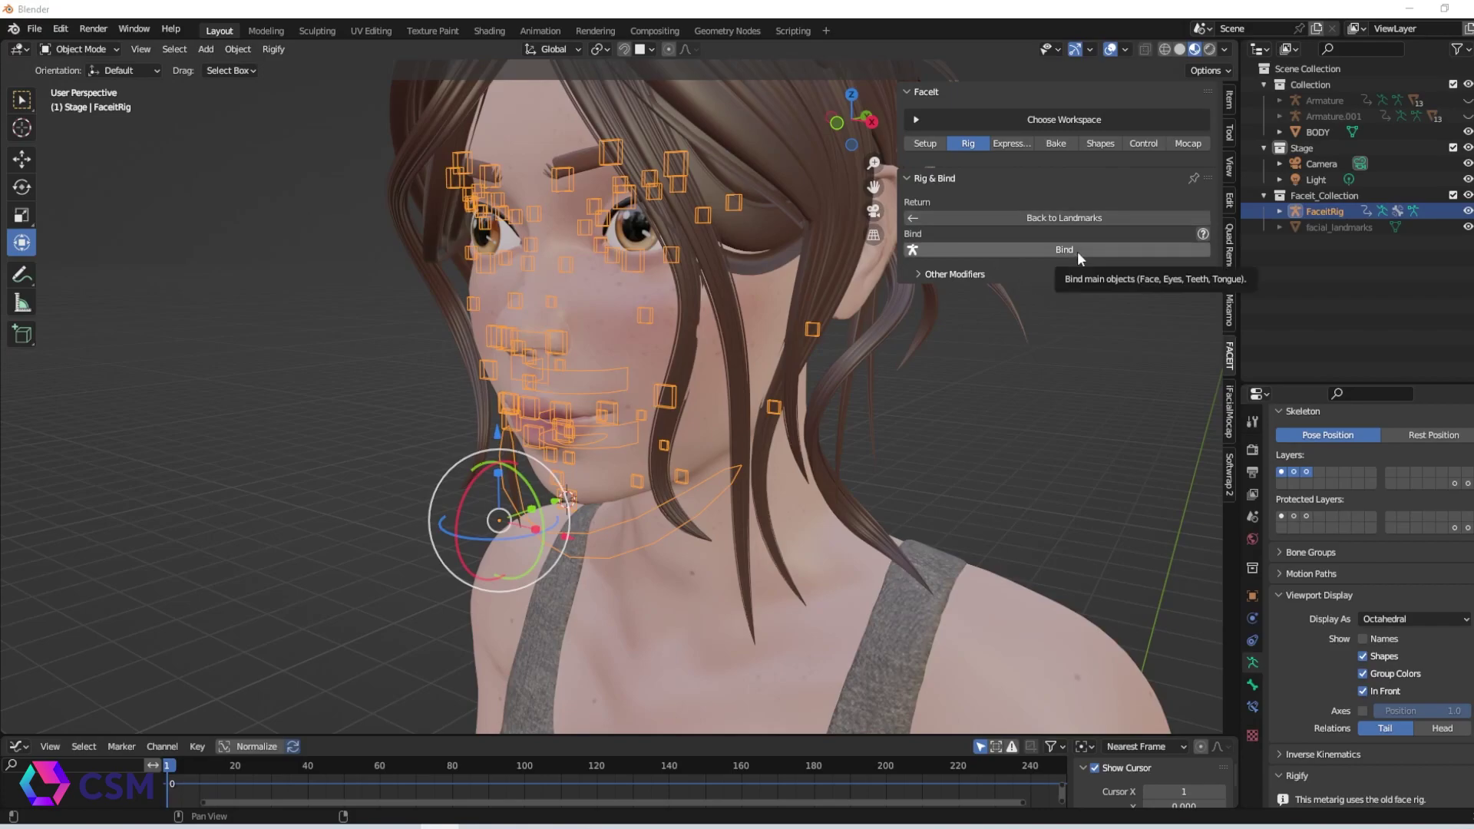
pyautogui.click(1076, 251)
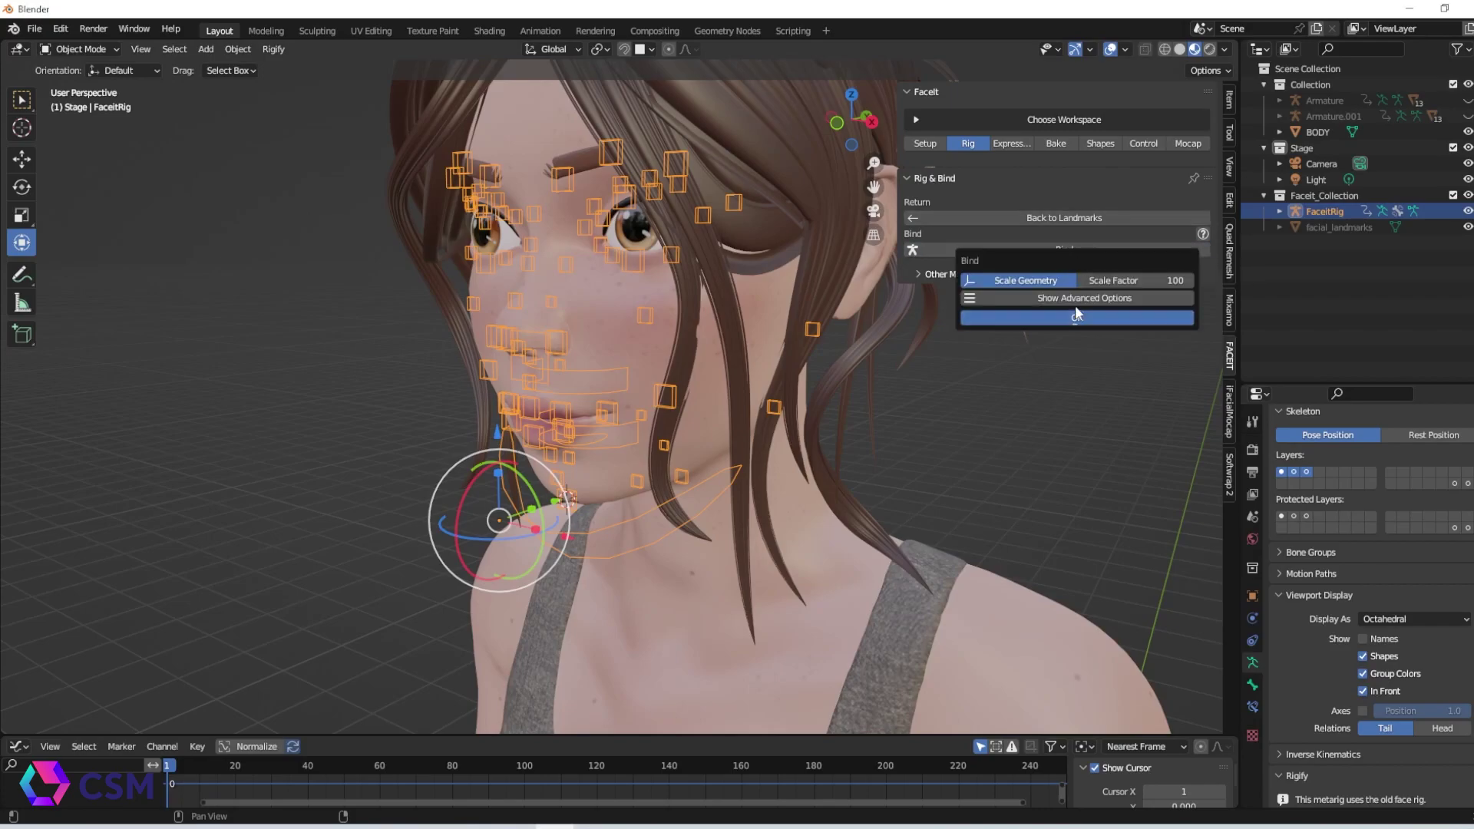
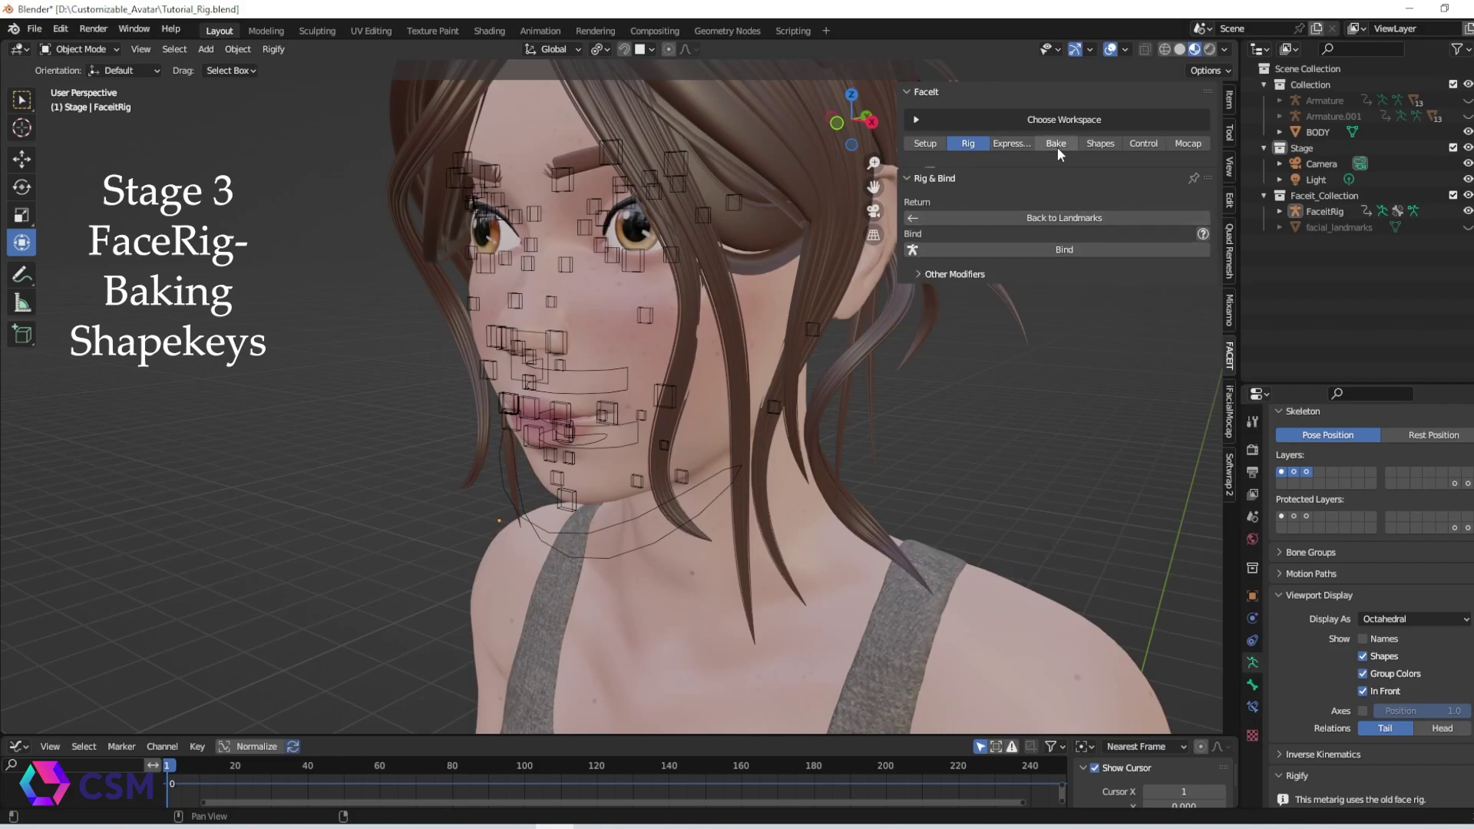
# Step: Load the Faceit expressions onto the face rig
pyautogui.click(1007, 145)
pyautogui.click(1043, 227)
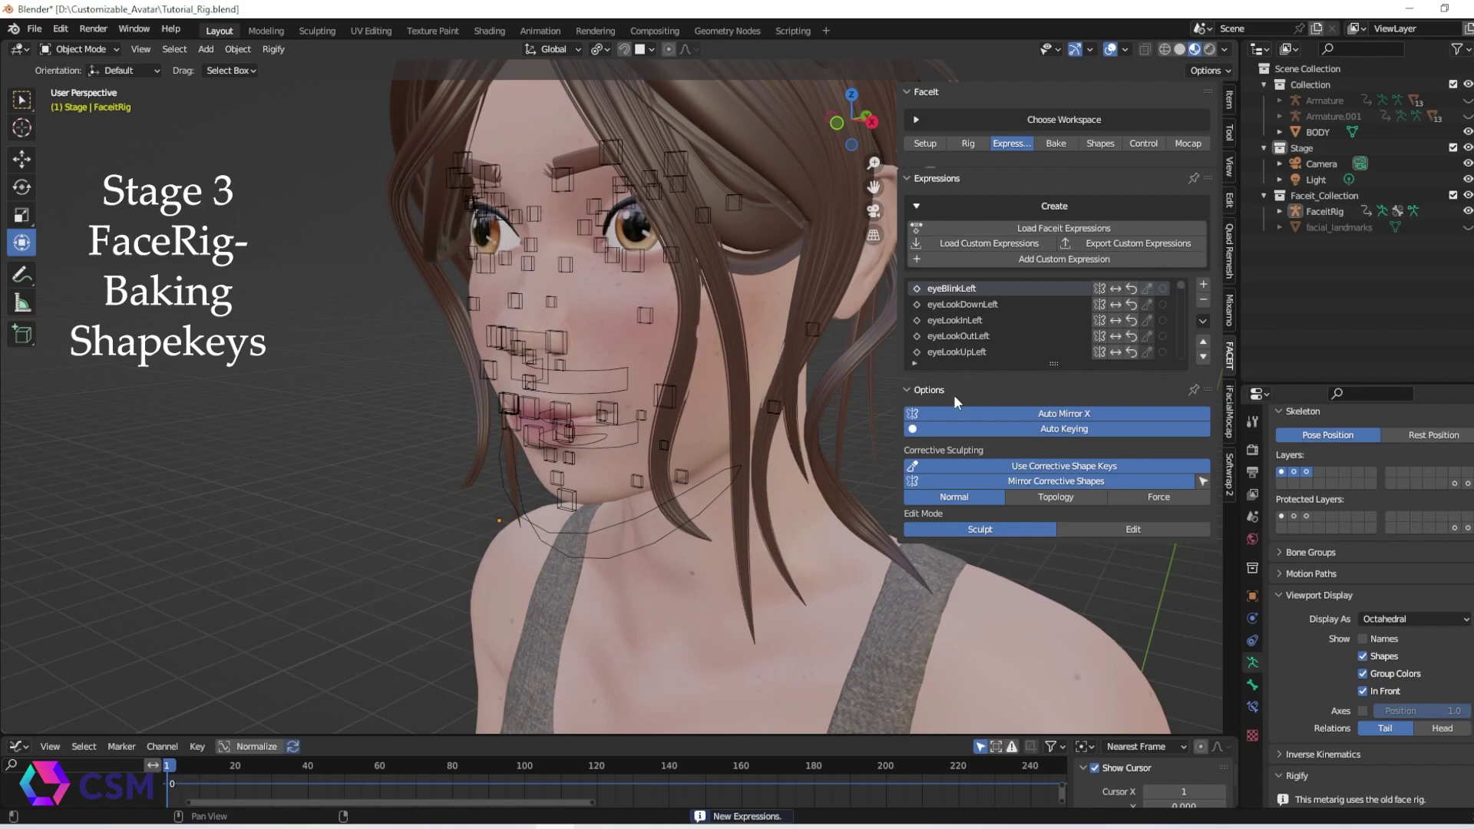
pyautogui.click(1066, 145)
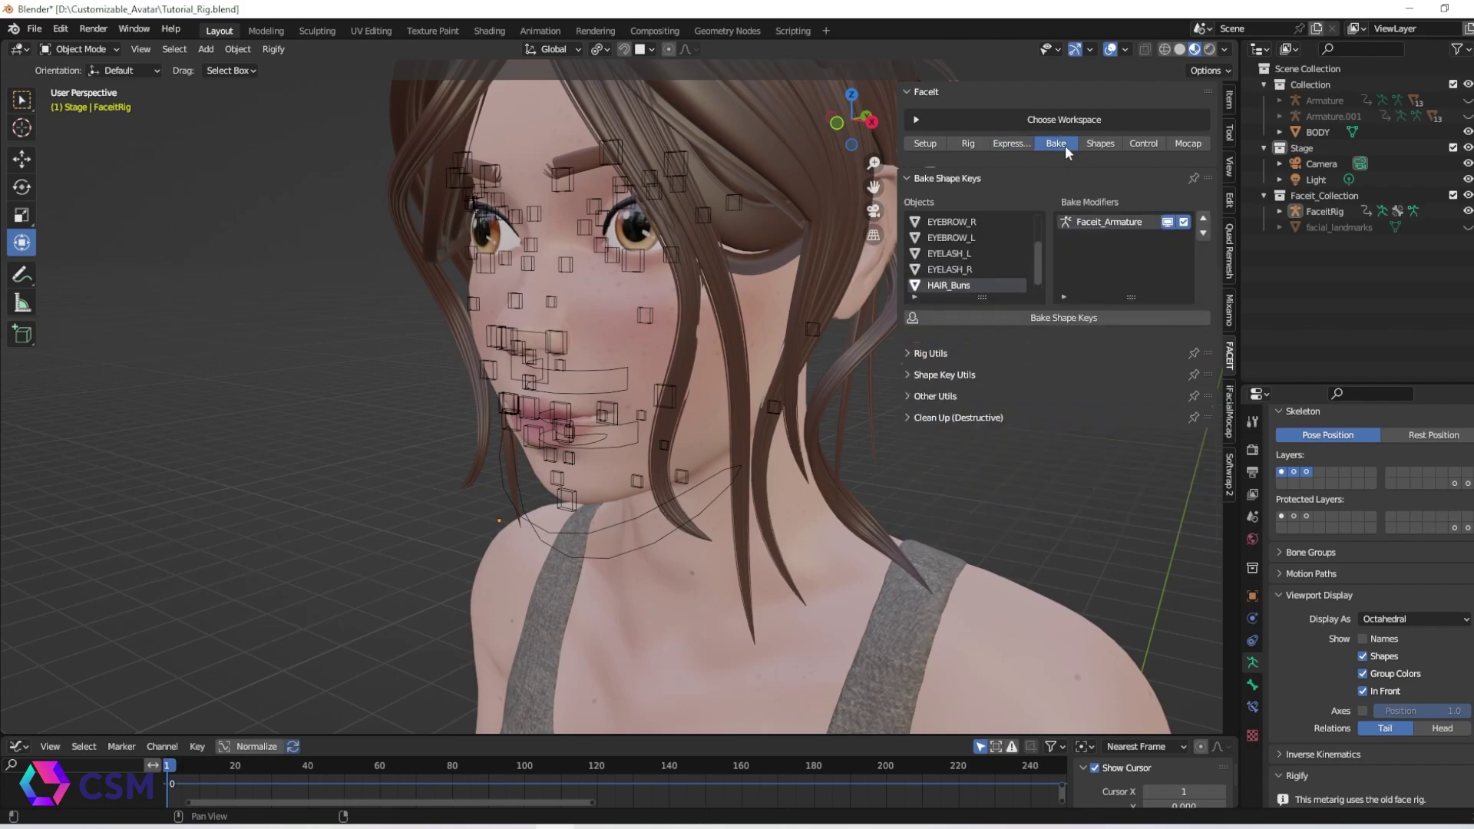
pyautogui.click(907, 395)
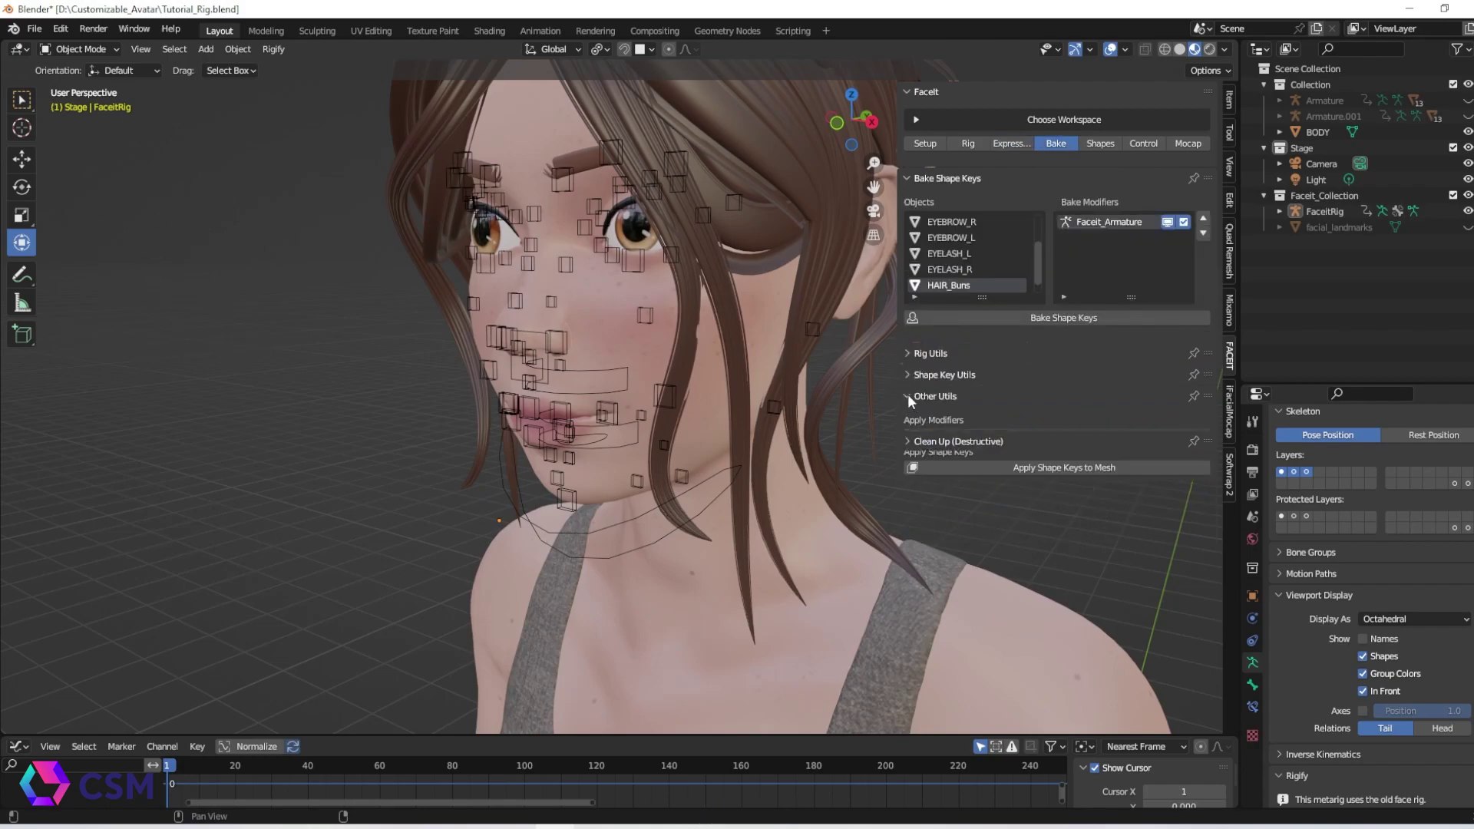
pyautogui.click(908, 394)
pyautogui.click(908, 354)
pyautogui.click(907, 355)
pyautogui.click(1012, 144)
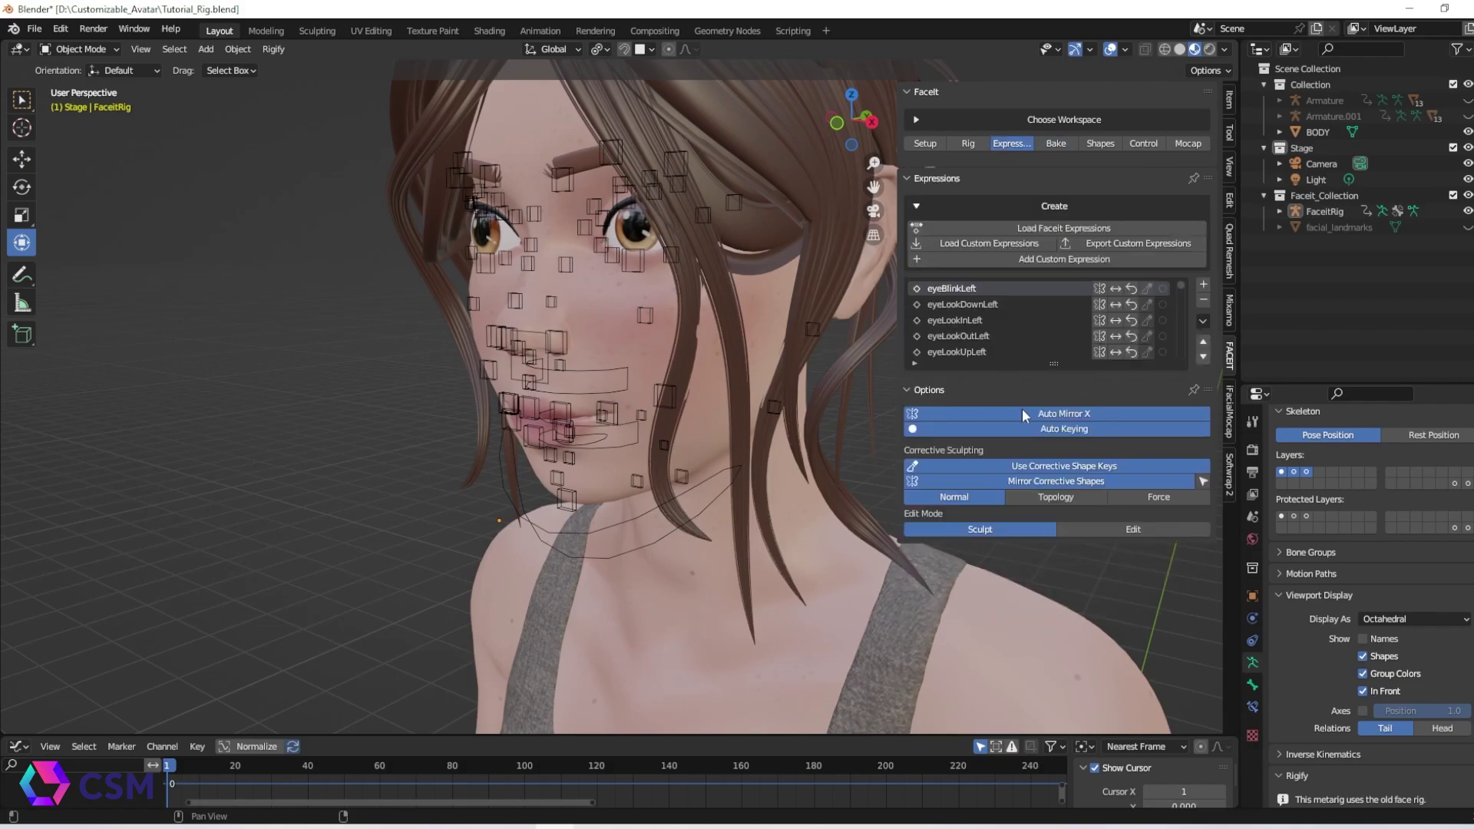
# Step: Preview the eyeBlinkLeft and eyeLookDownLeft expressions on the character's face
pyautogui.moveTo(860, 361); pyautogui.dragTo(824, 384, button='middle')
pyautogui.click(1001, 290)
pyautogui.scroll(4, 748, 412)
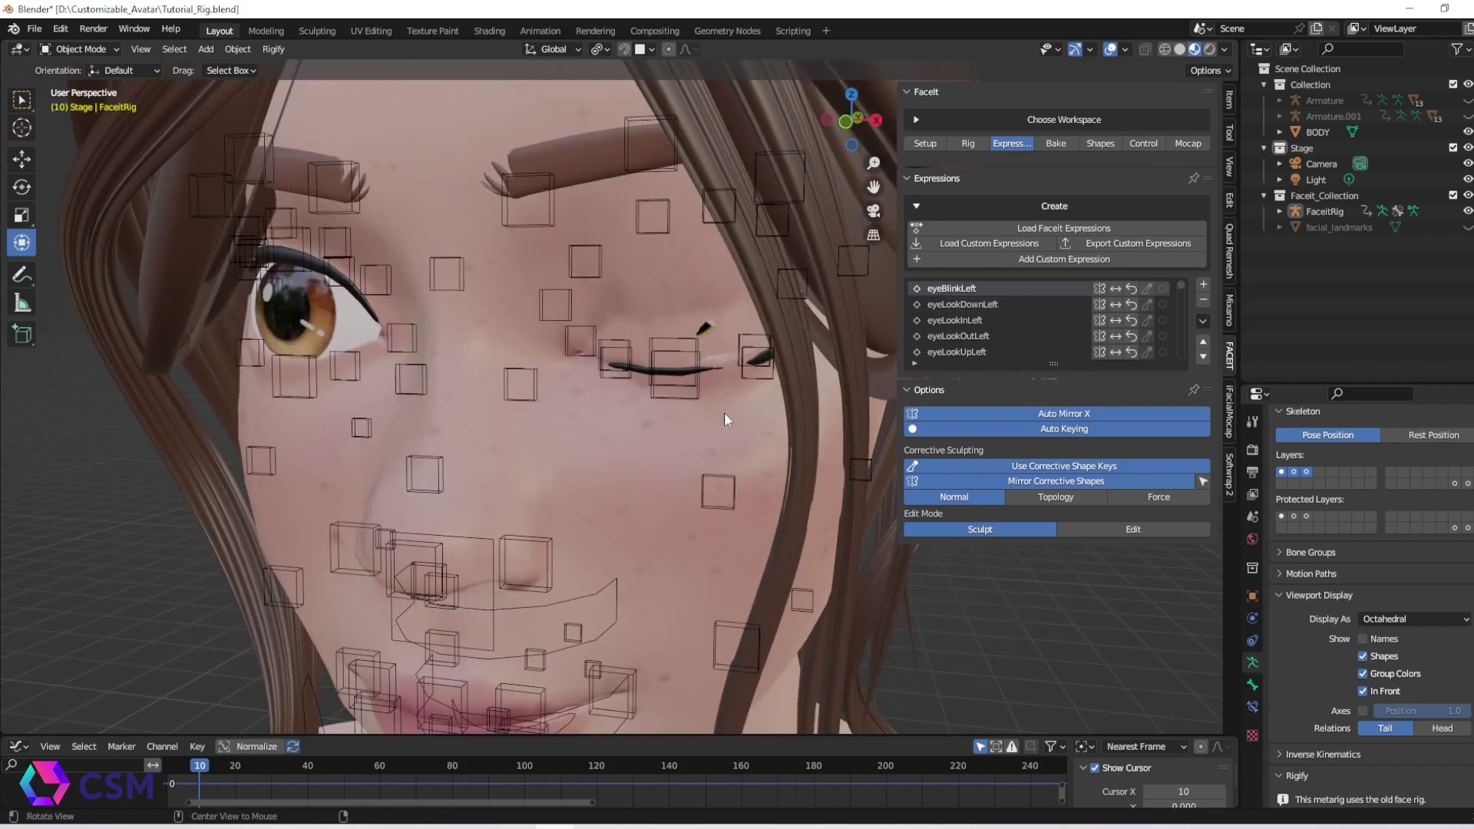
pyautogui.moveTo(748, 412); pyautogui.dragTo(674, 307, button='middle')
pyautogui.click(1056, 143)
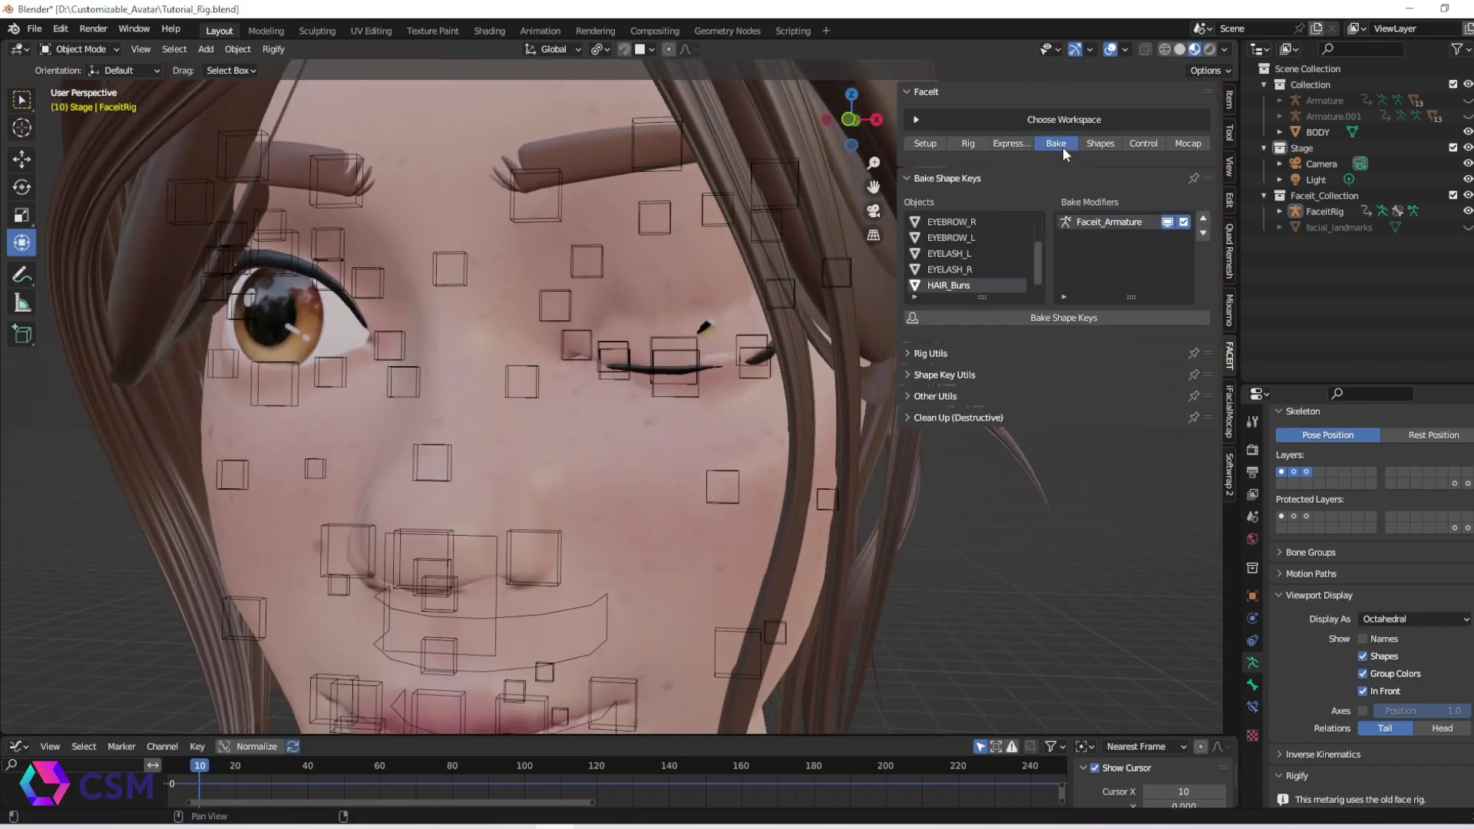
pyautogui.click(1012, 144)
pyautogui.click(1014, 304)
pyautogui.click(1012, 317)
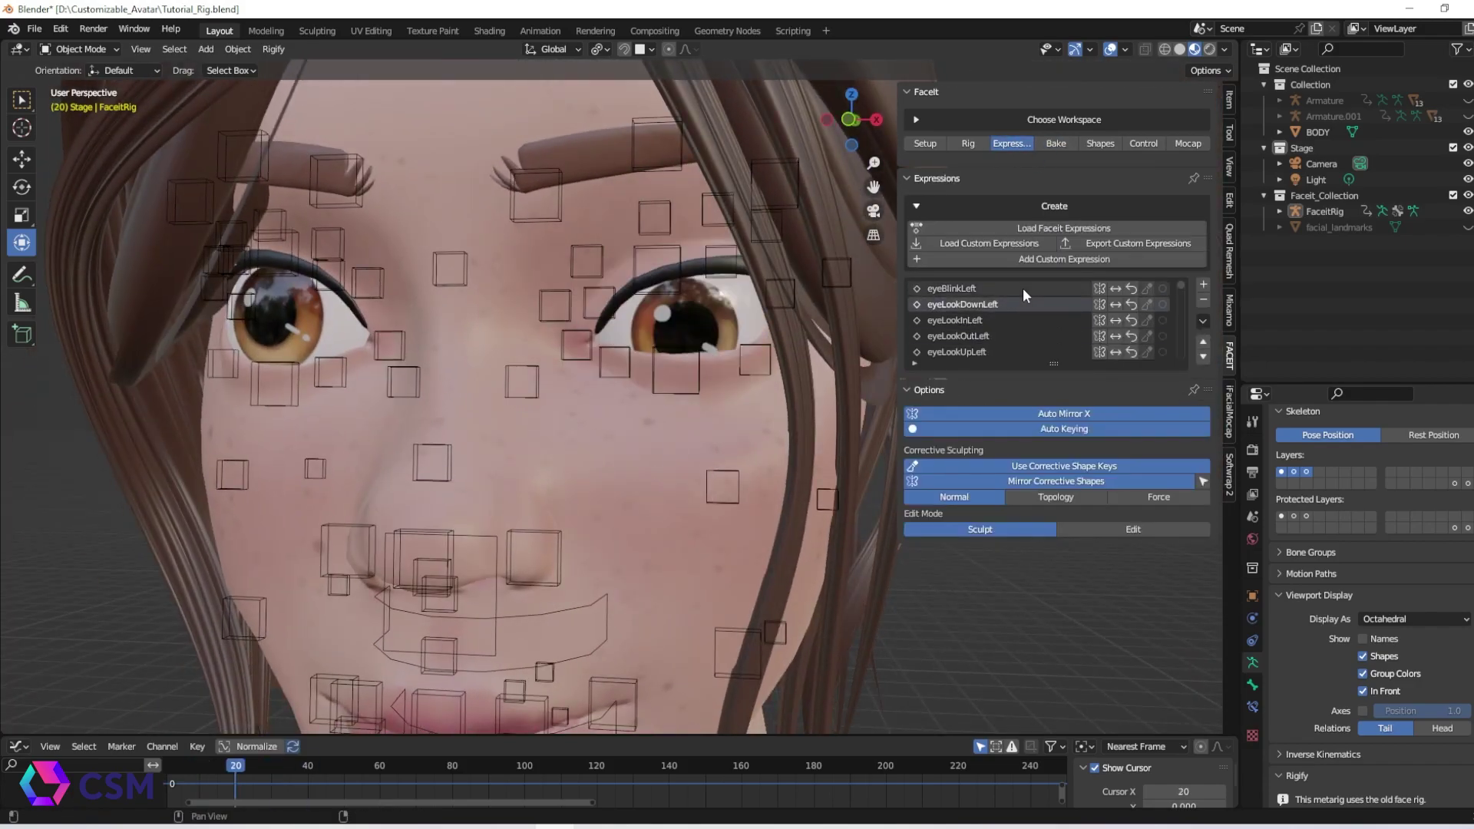
pyautogui.click(1006, 288)
pyautogui.click(1117, 287)
pyautogui.moveTo(1281, 312)
pyautogui.mouseDown()
pyautogui.moveTo(1216, 312)
pyautogui.moveTo(1294, 312)
pyautogui.mouseUp()
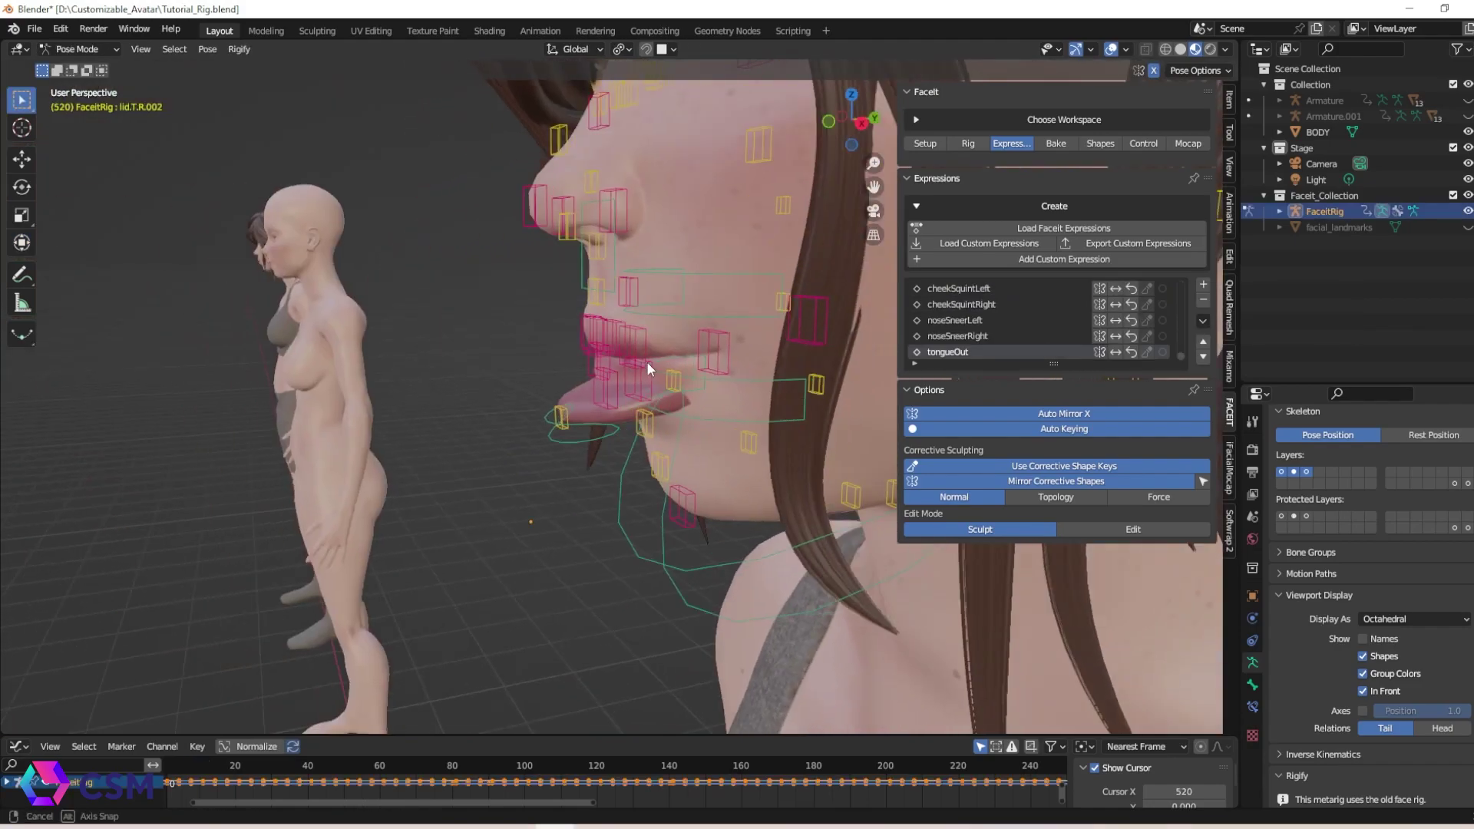
# Step: Try raising the tongue-tip control in the tongueOut expression
pyautogui.moveTo(647, 362); pyautogui.dragTo(470, 457, button='middle')
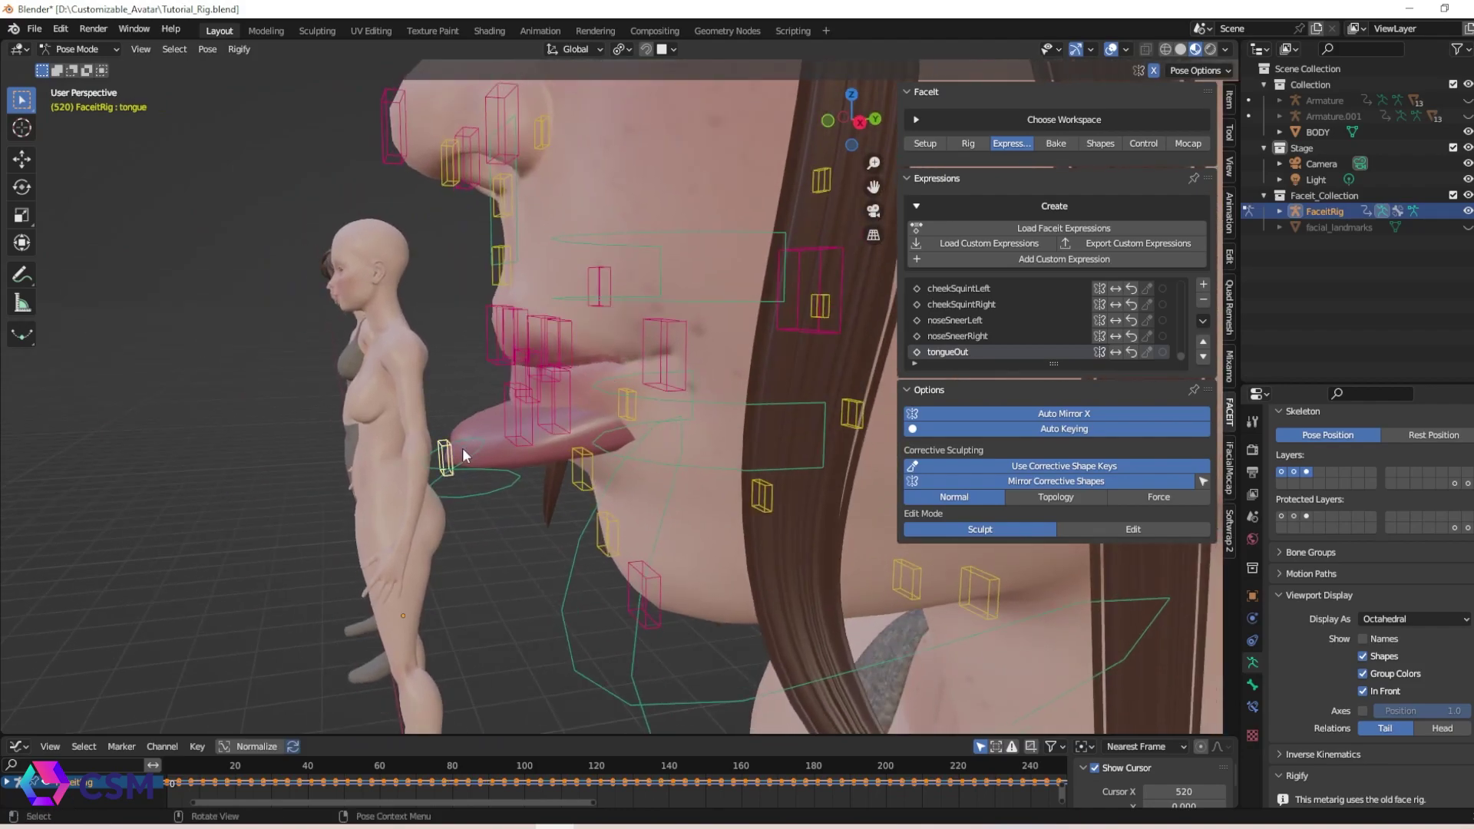
pyautogui.press('g')
pyautogui.click(435, 377)
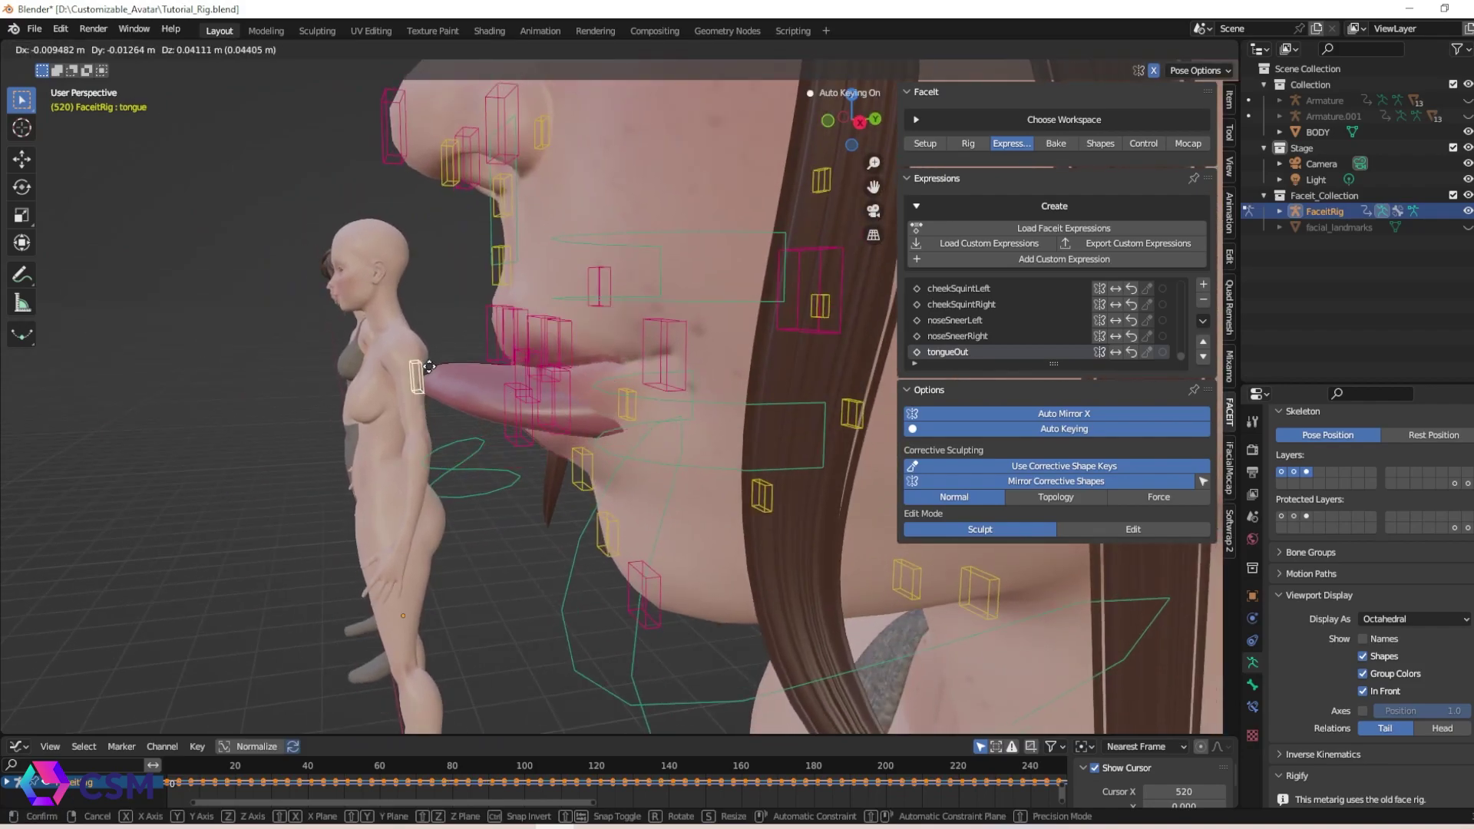
pyautogui.moveTo(531, 501); pyautogui.dragTo(560, 366, button='middle')
pyautogui.click(1115, 351)
# Step: Raise the rear tongue control and the tongue-tip control to reshape the tongueOut expression
pyautogui.click(560, 372)
pyautogui.press('g')
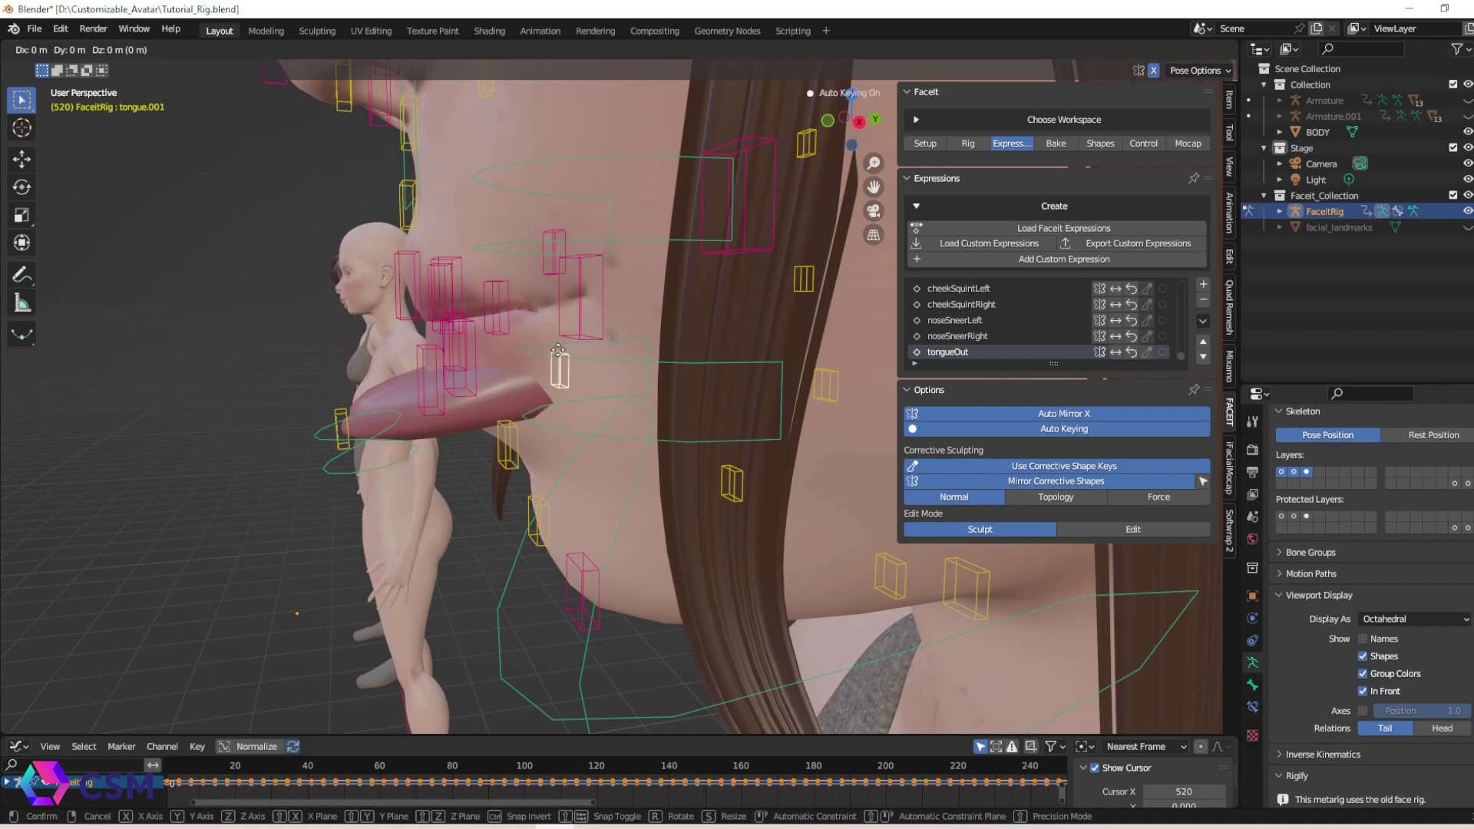
pyautogui.click(551, 313)
pyautogui.moveTo(551, 313); pyautogui.dragTo(464, 421, button='middle')
pyautogui.click(459, 419)
pyautogui.press('g')
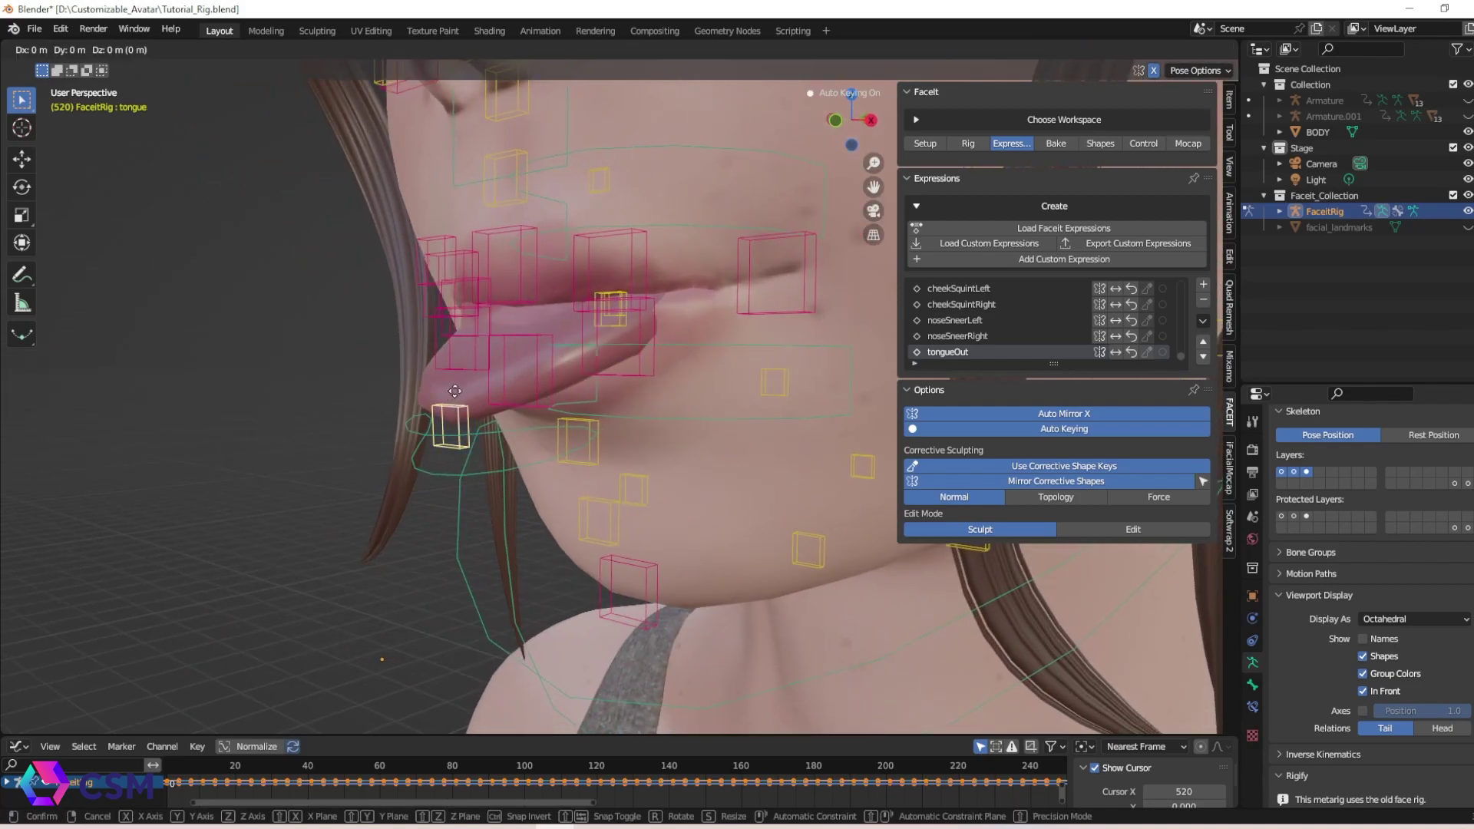
pyautogui.click(453, 361)
pyautogui.moveTo(374, 449); pyautogui.dragTo(445, 437, button='middle')
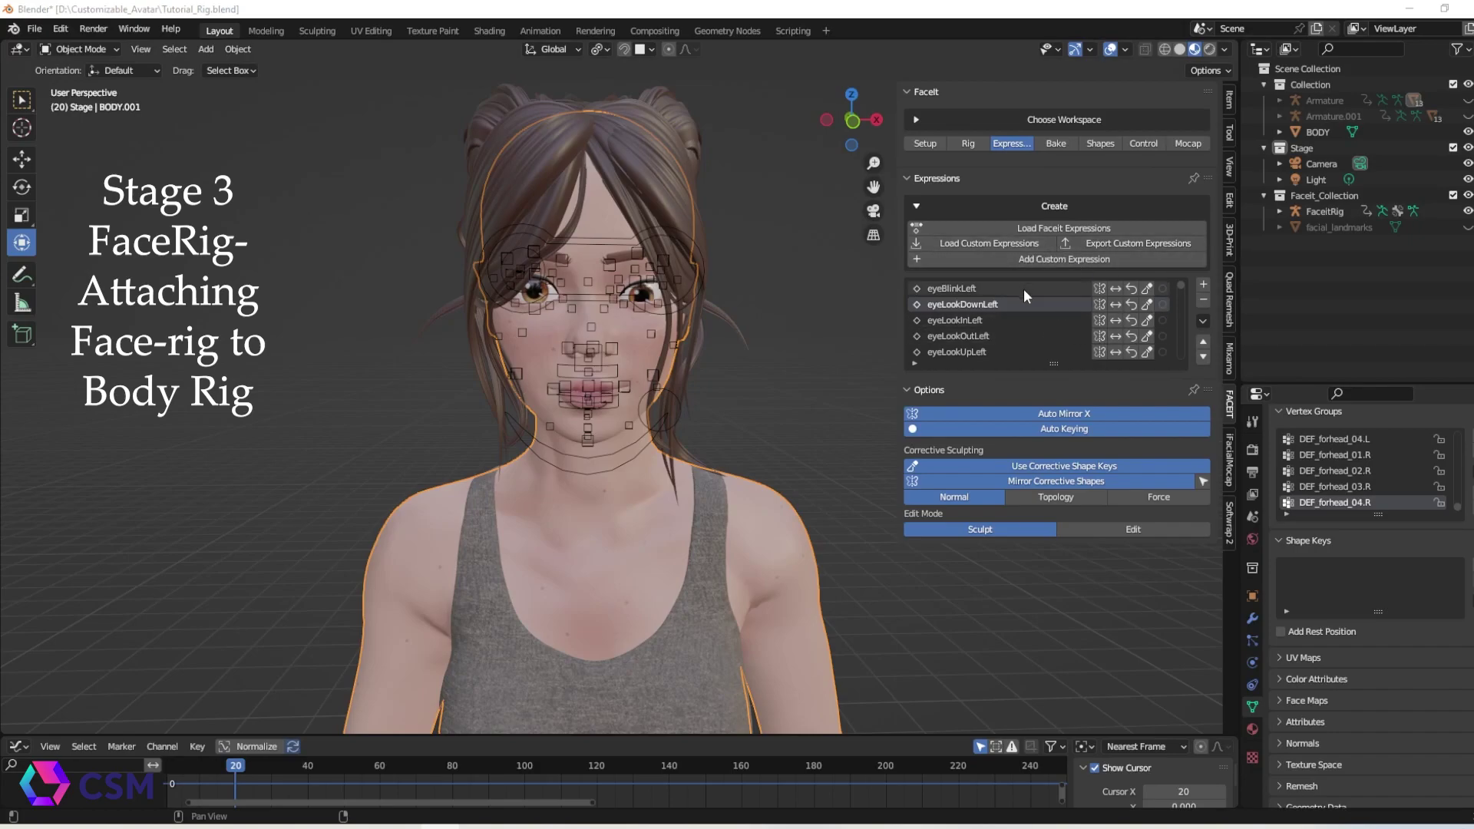
# Step: Review the objects listed for shape key baking and the available rig utilities
pyautogui.click(1052, 145)
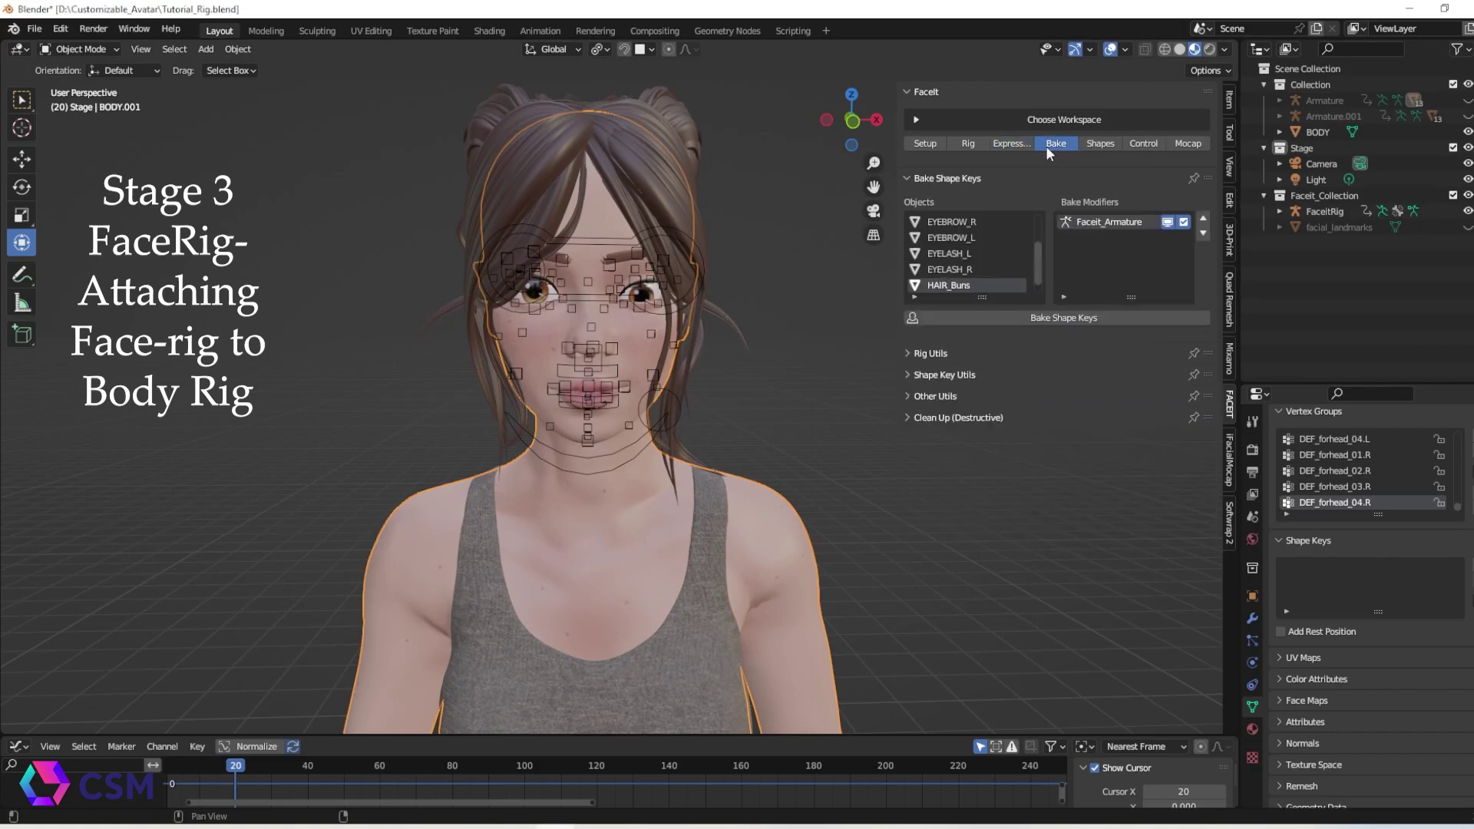
pyautogui.scroll(-1, 987, 252)
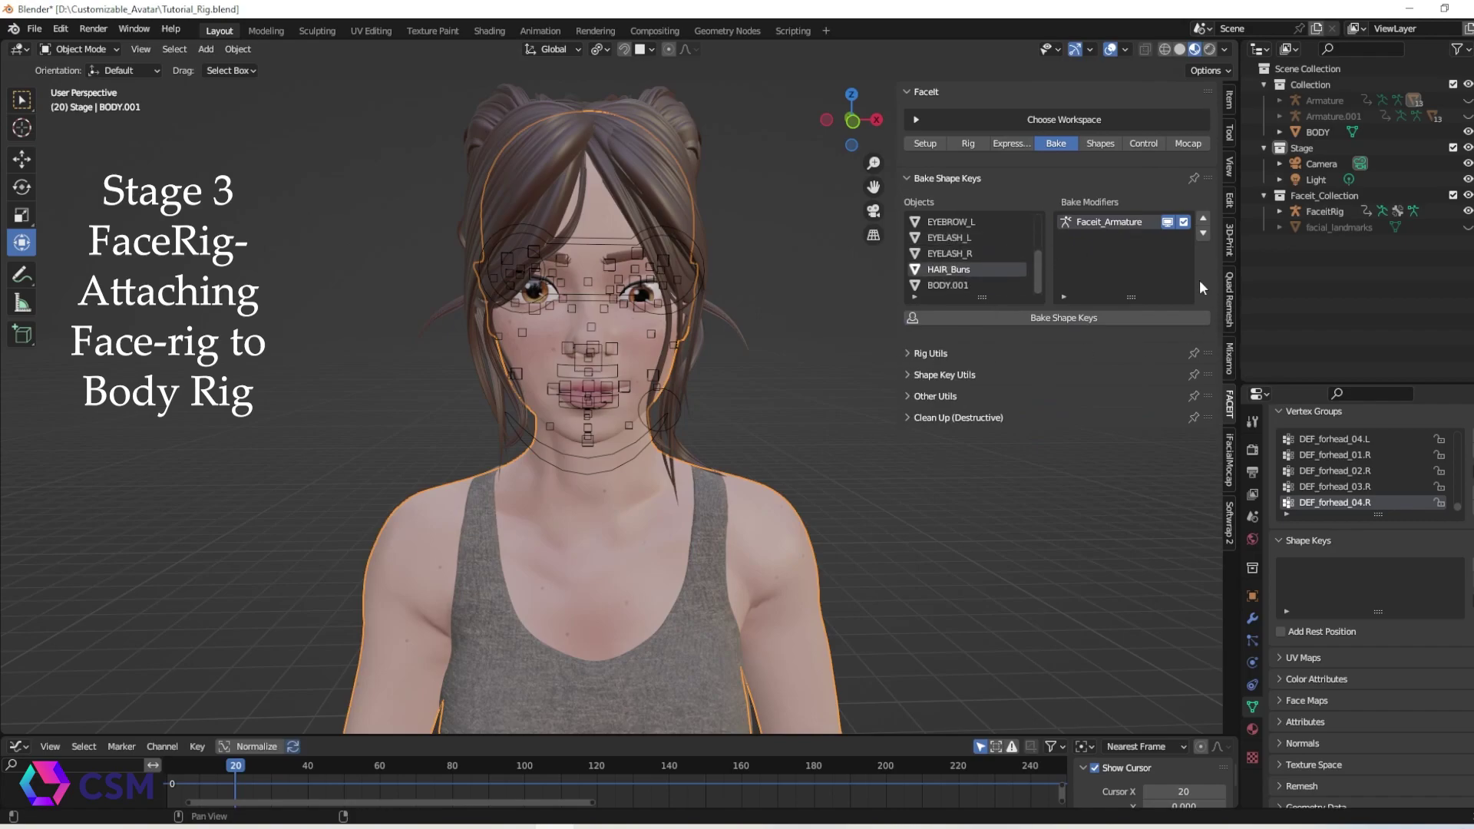
pyautogui.click(907, 353)
# Step: Unhide the body's Armature and zero out its Mixamo rig
pyautogui.click(1469, 101)
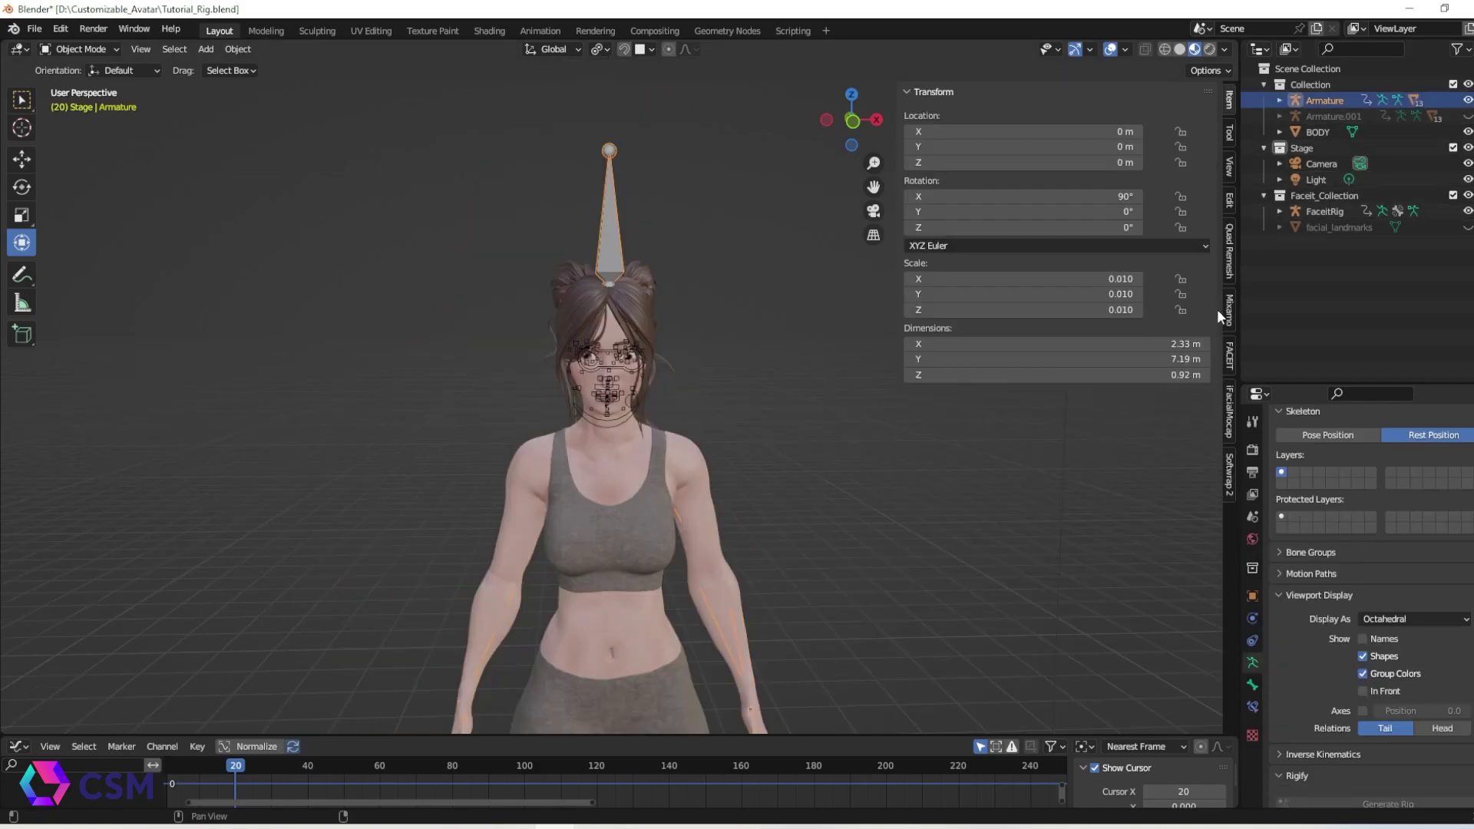
pyautogui.click(1230, 314)
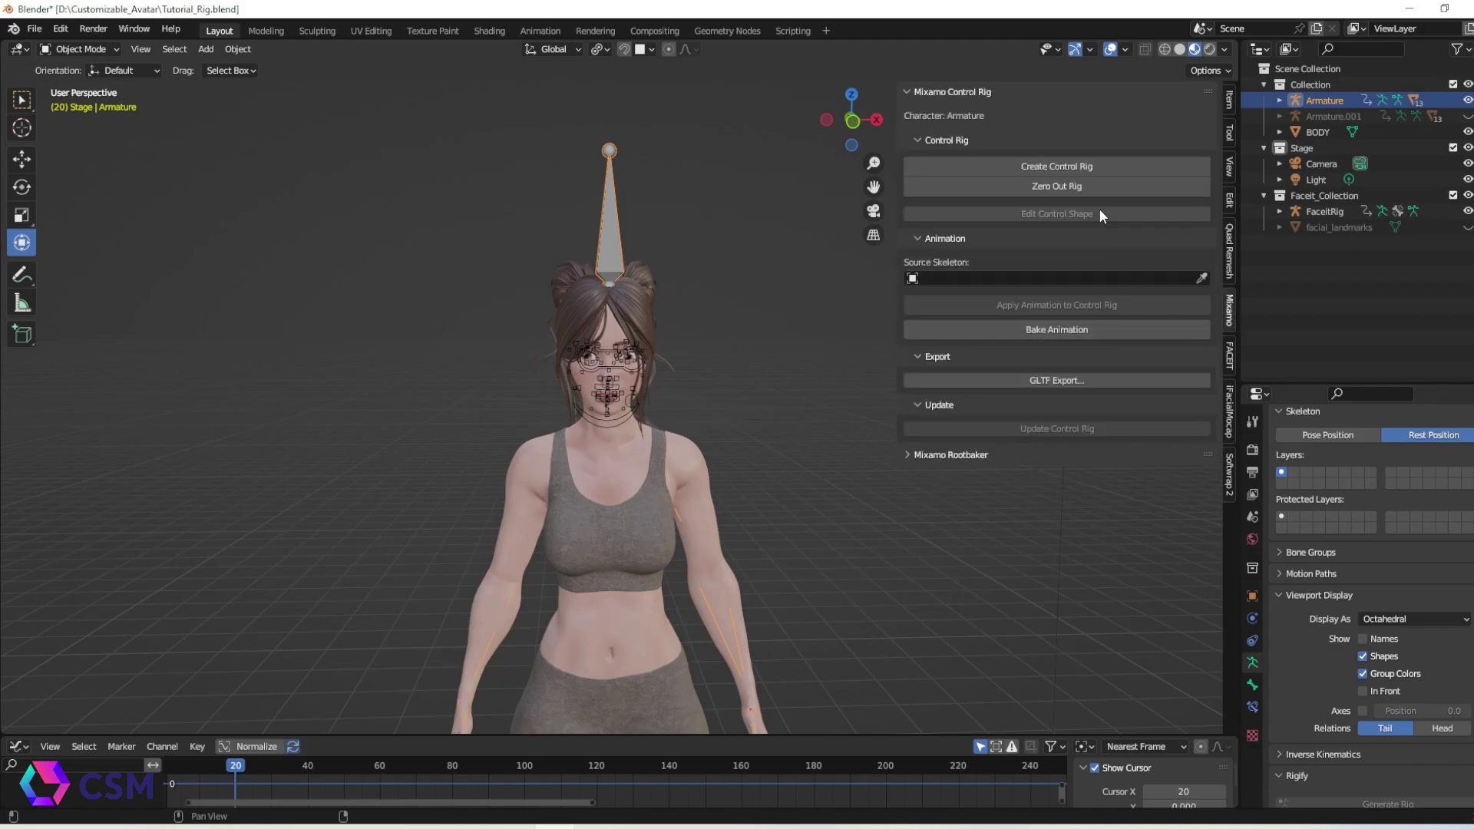
pyautogui.click(1062, 186)
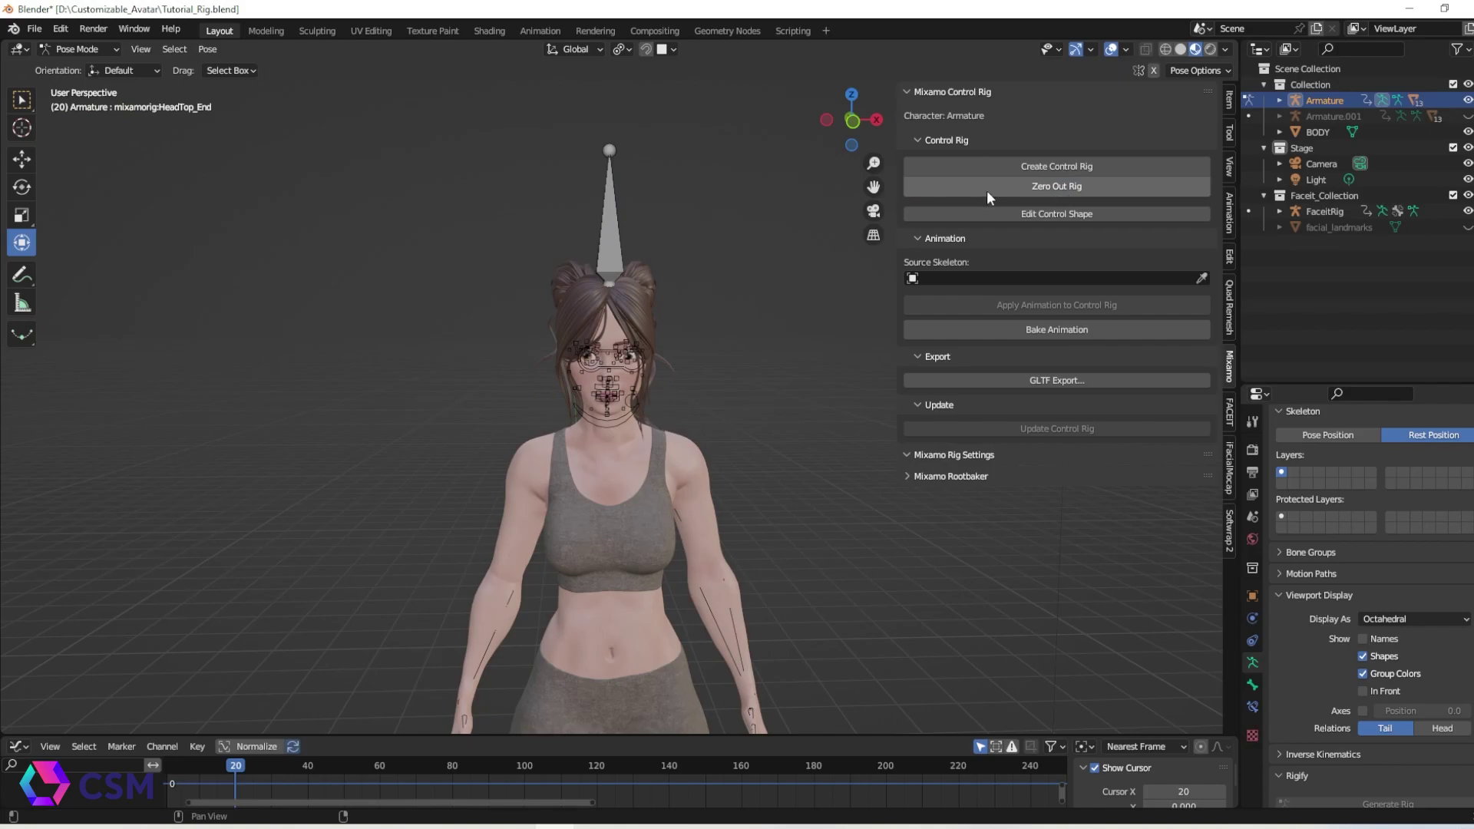
# Step: Select the mixamorig:HeadTop_End bone above the head and save the Tutorial_Rig.blend file
pyautogui.scroll(5, 735, 292)
pyautogui.scroll(-3, 734, 270)
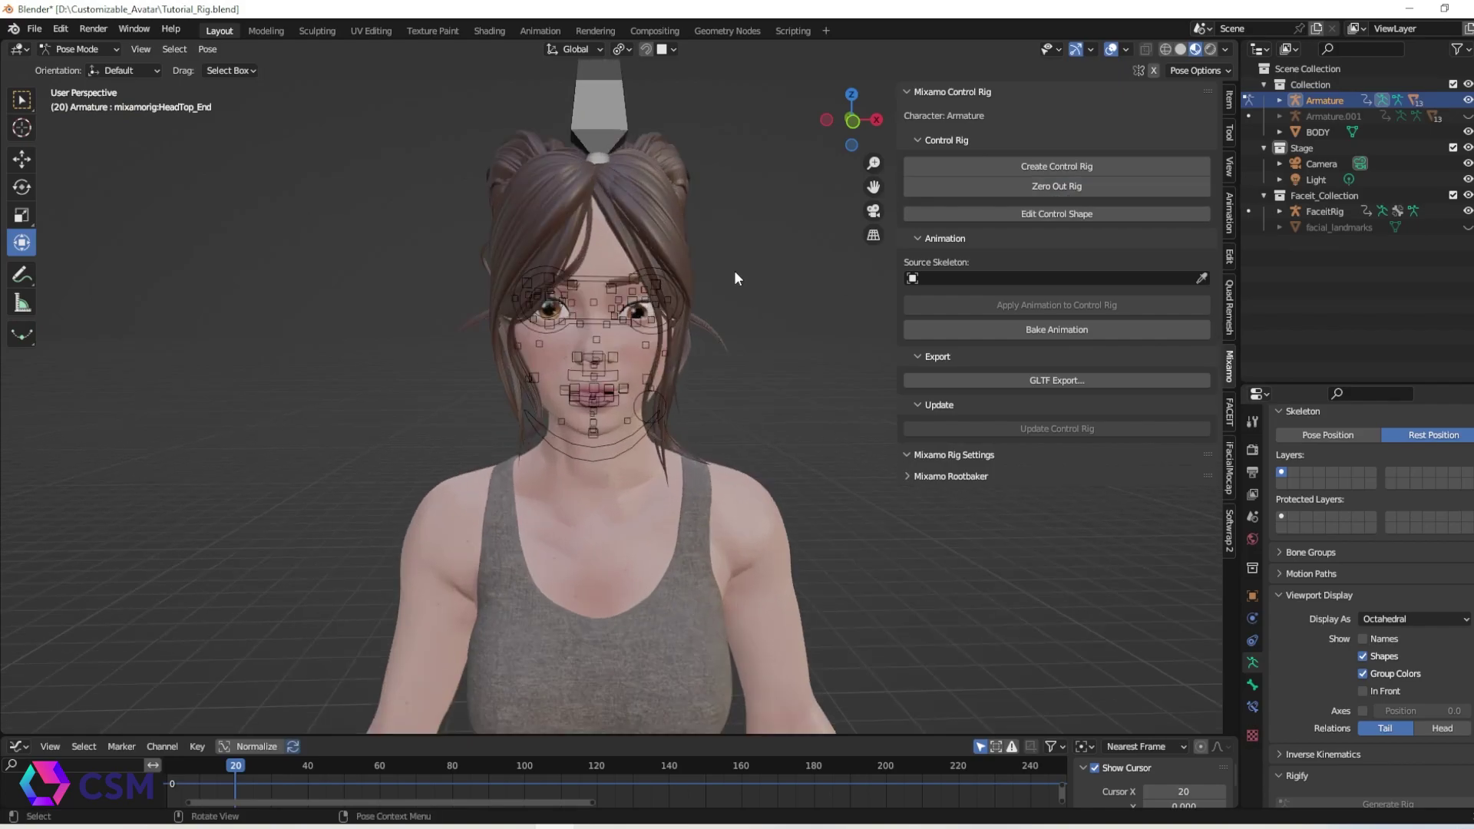
pyautogui.click(596, 251)
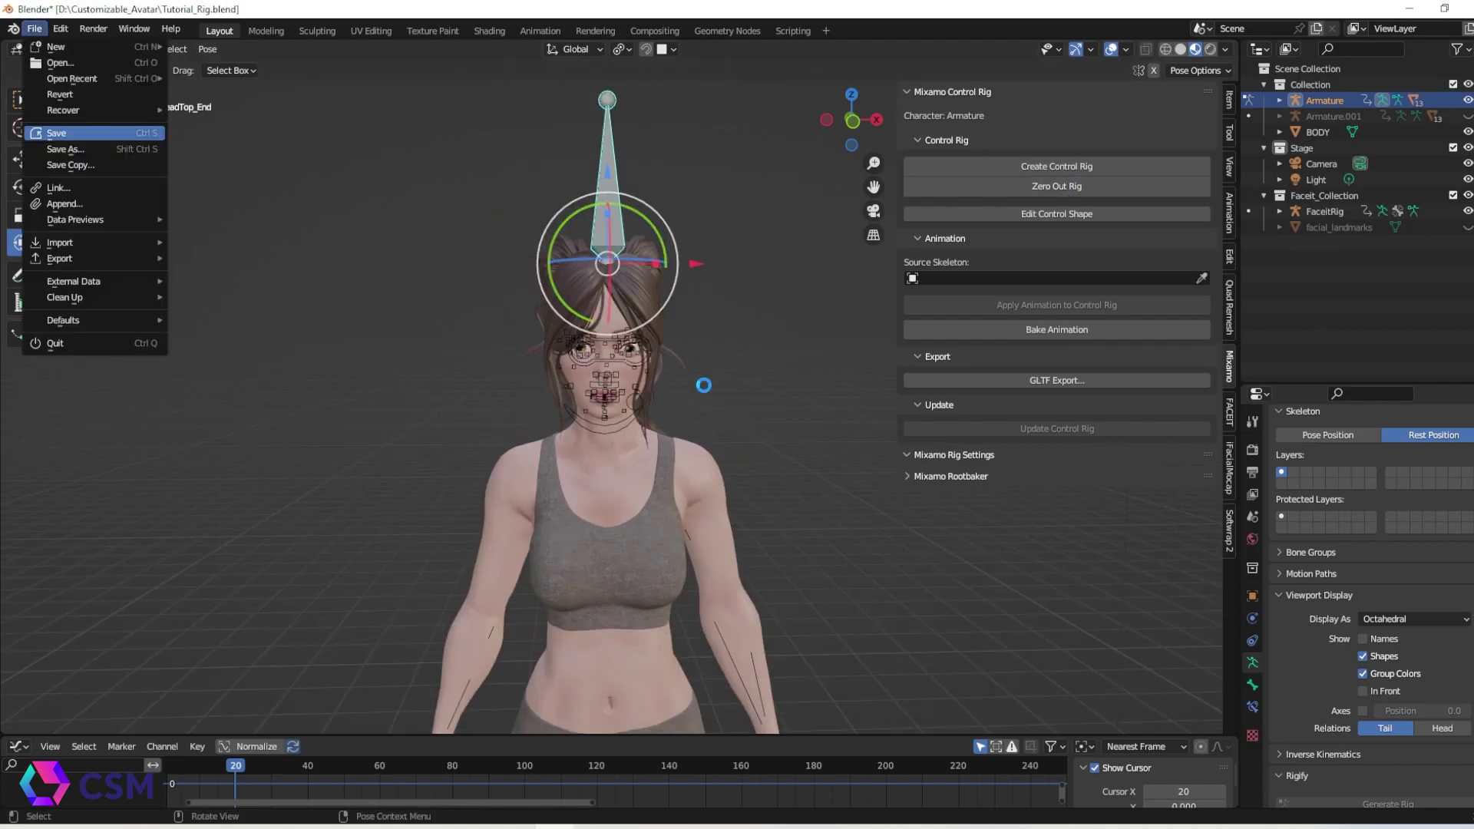
pyautogui.click(62, 132)
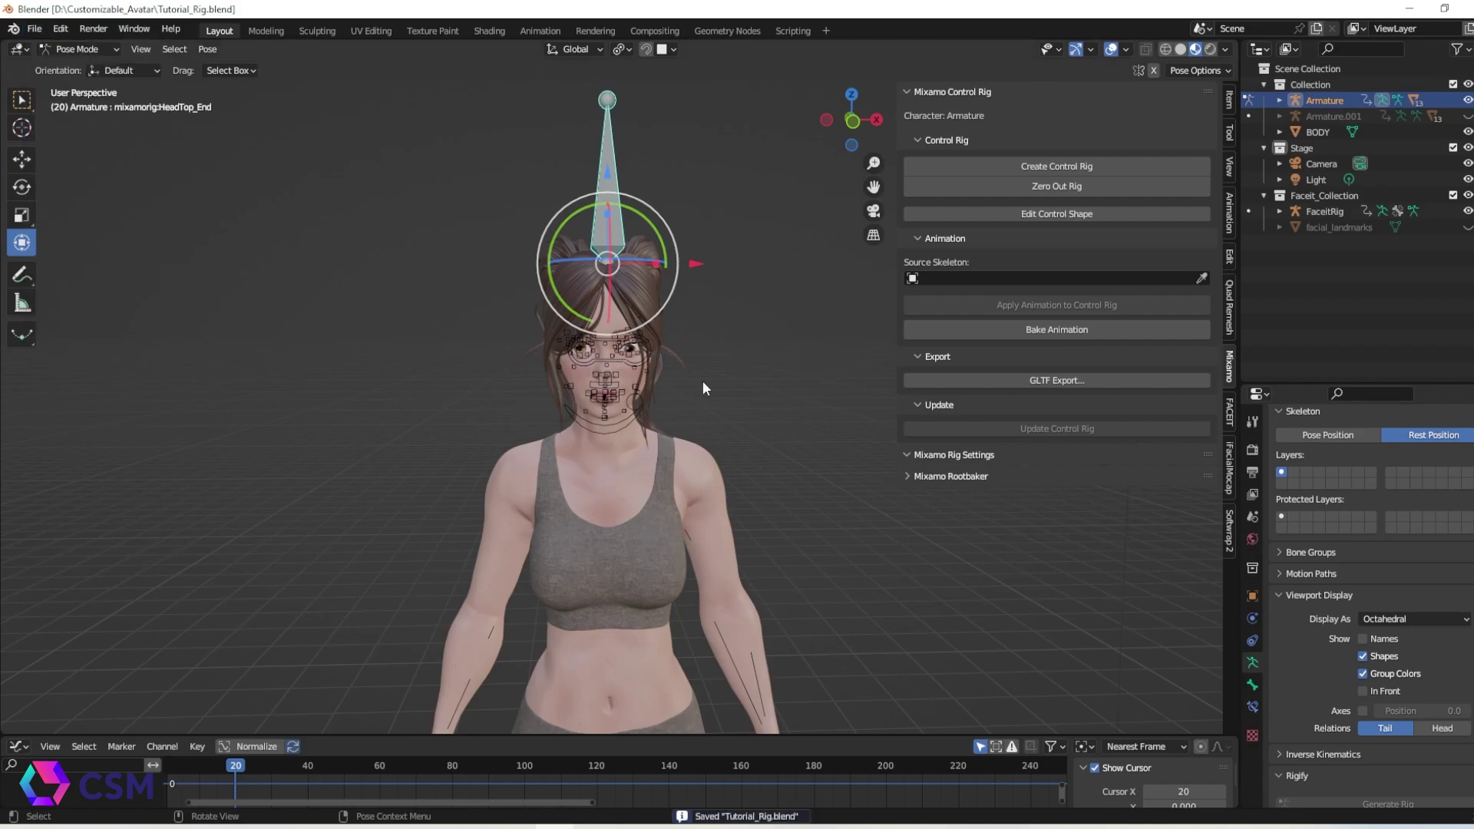
# Step: Create the Mixamo control rig for the Armature with Apply Animation, IK Arms and IK Legs enabled
pyautogui.click(1081, 166)
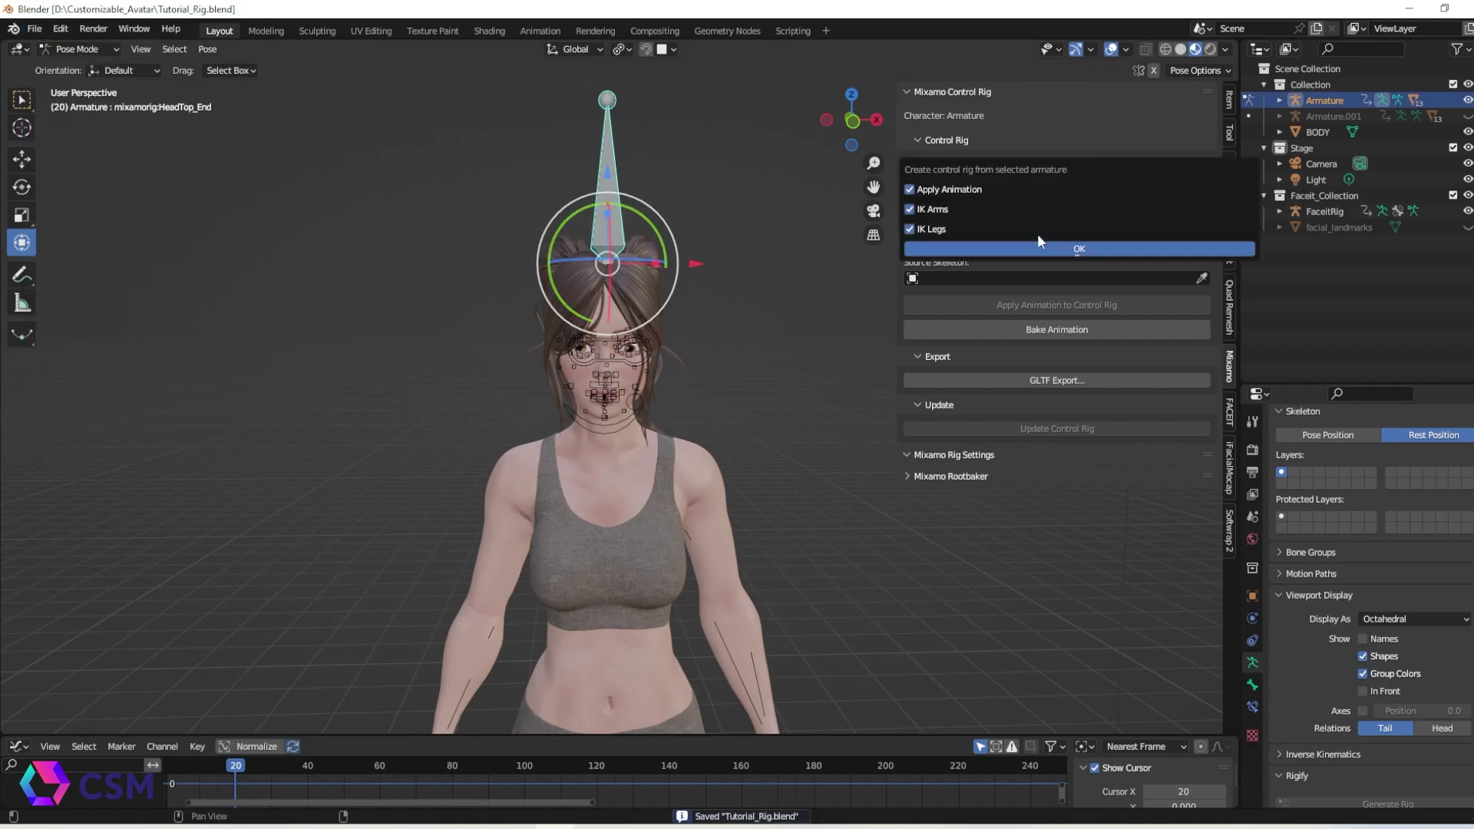
pyautogui.click(1004, 250)
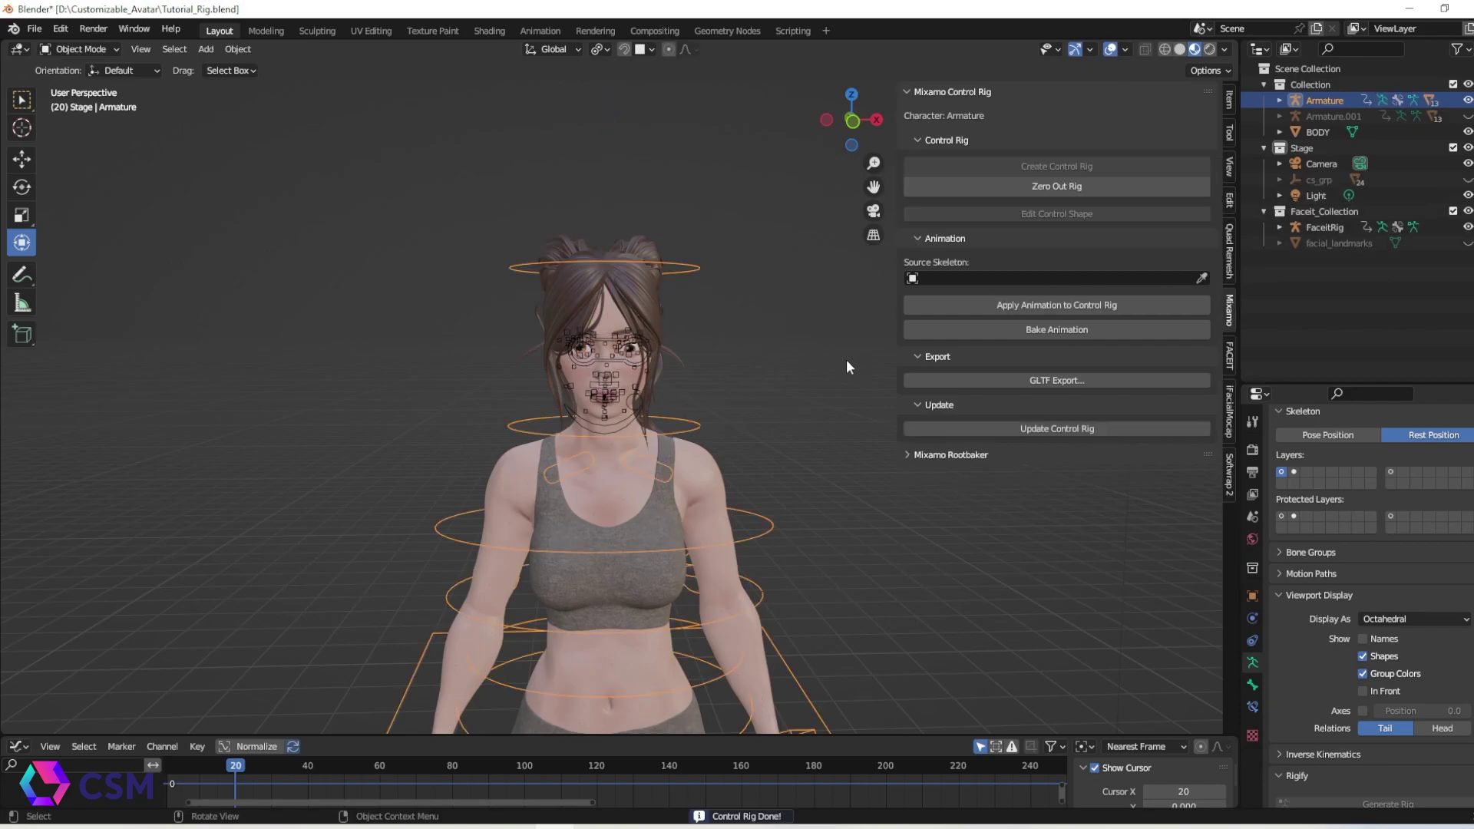
pyautogui.scroll(-6, 748, 405)
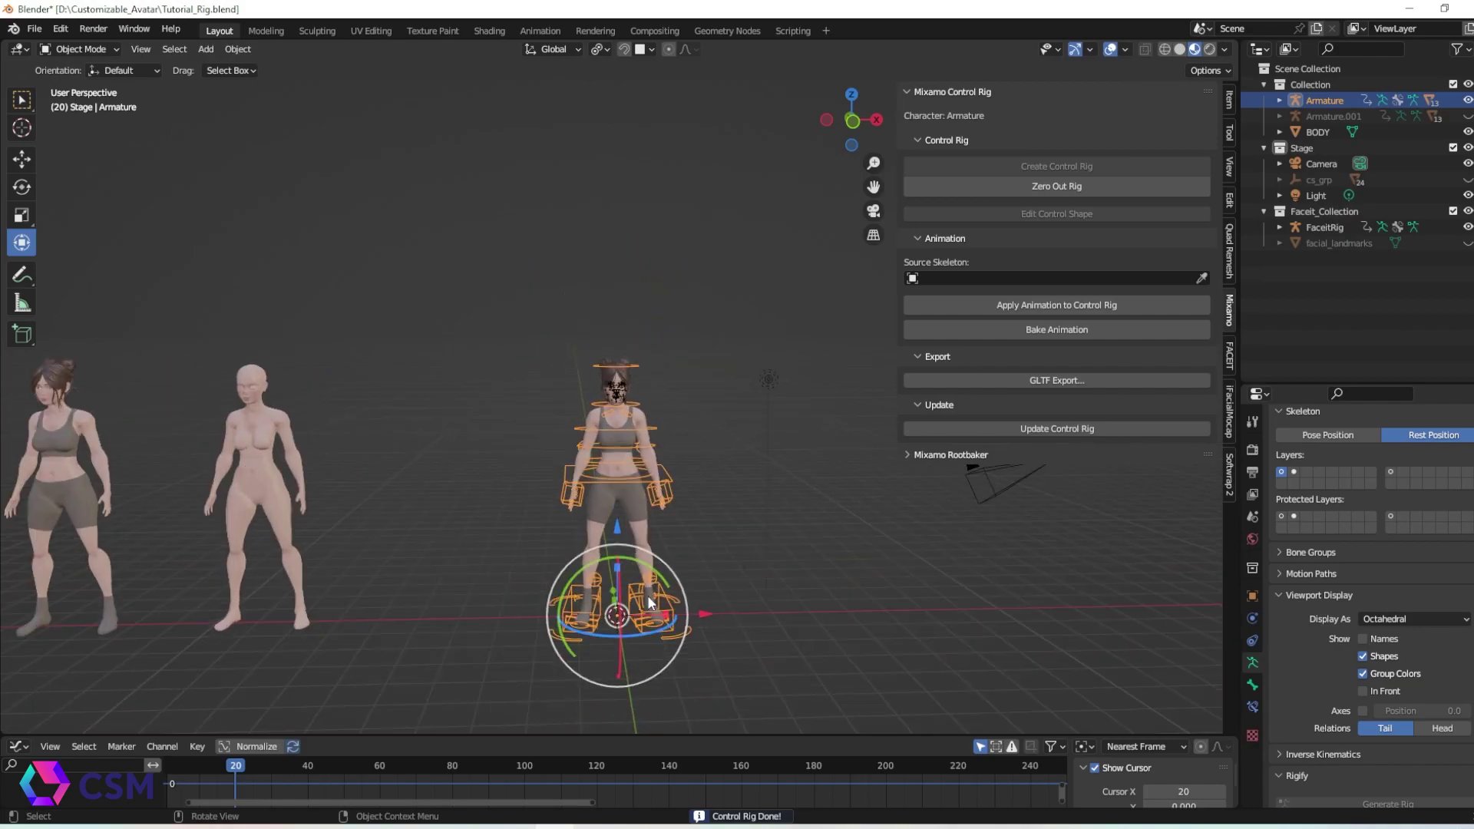
pyautogui.scroll(10, 711, 569)
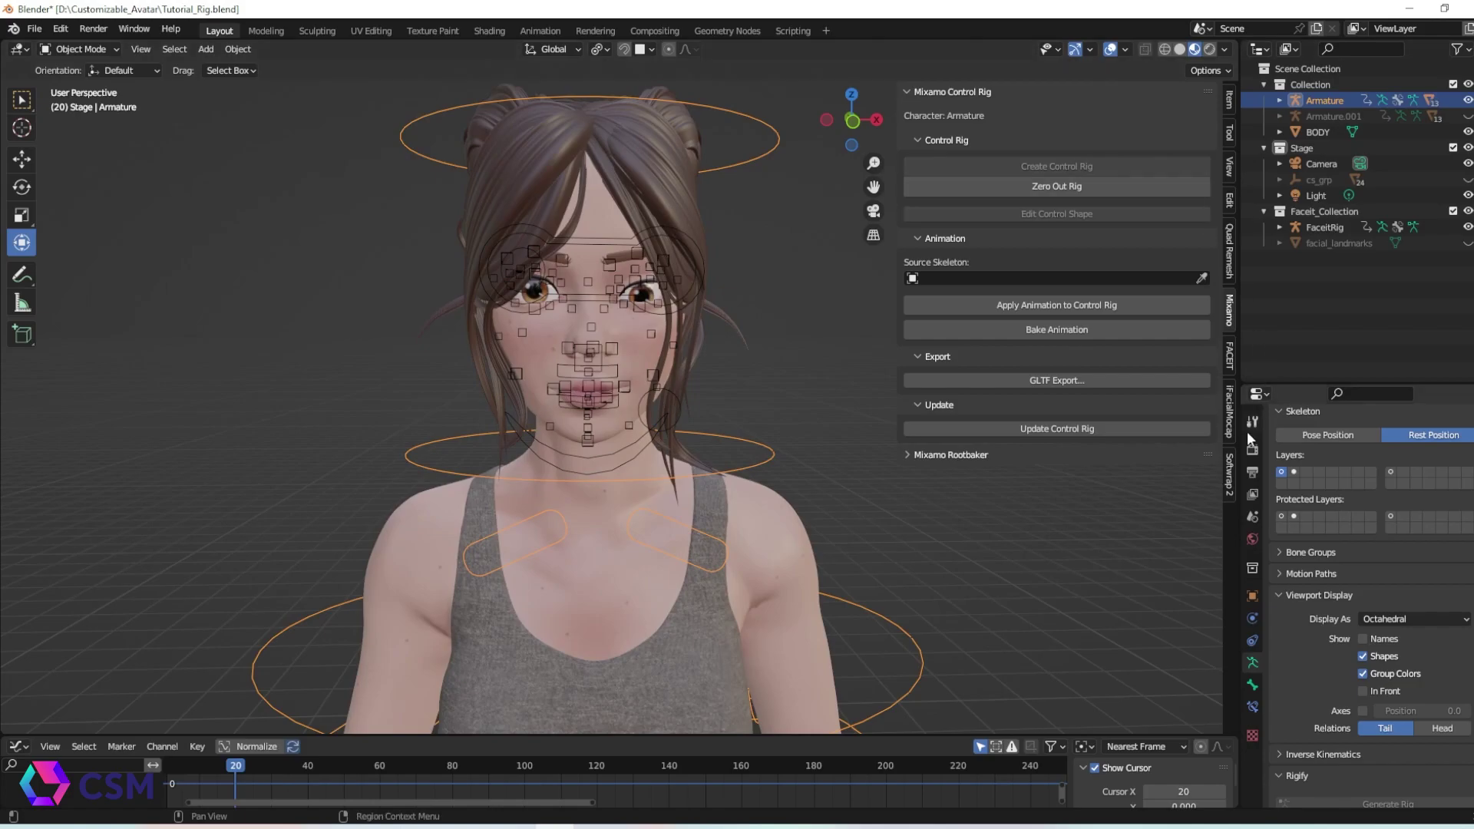
# Step: Join the Faceit rig to the body Armature at mixamorig:Head with Merge Faceit Weights, Keep Bone Groups and Use Armature Modifier for Baking enabled
pyautogui.click(1230, 366)
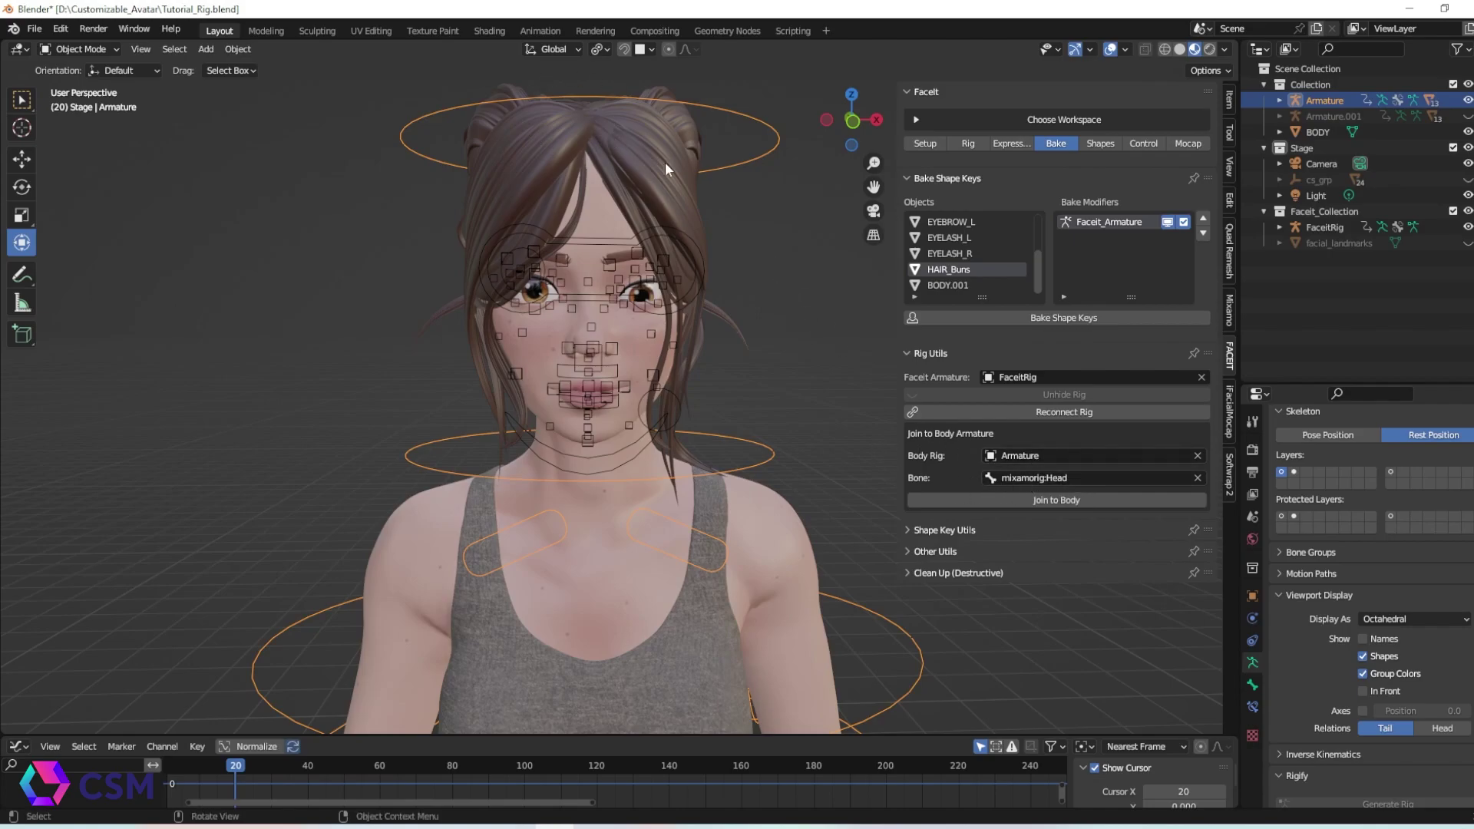
pyautogui.click(1046, 501)
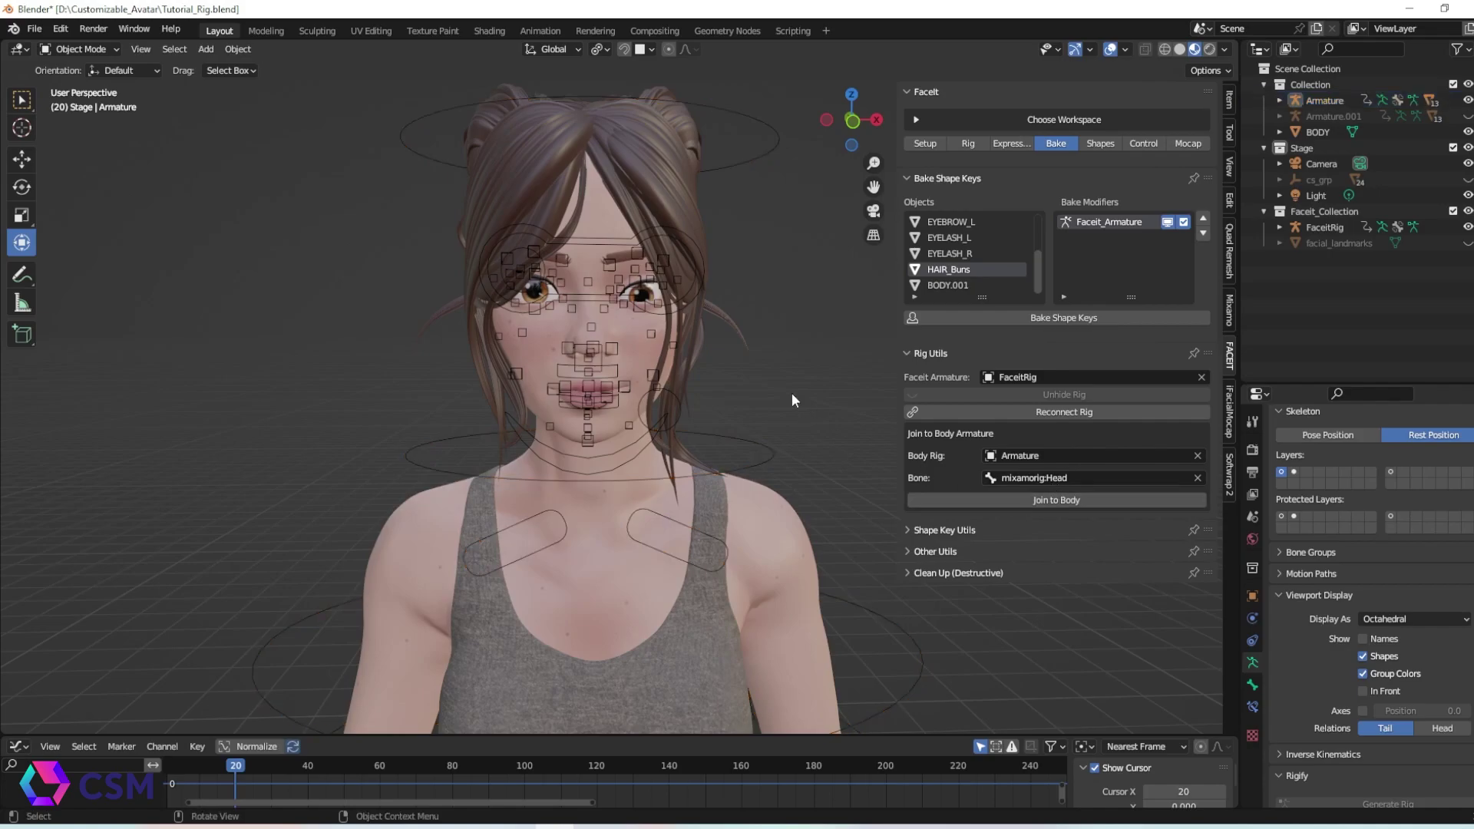
pyautogui.click(1054, 502)
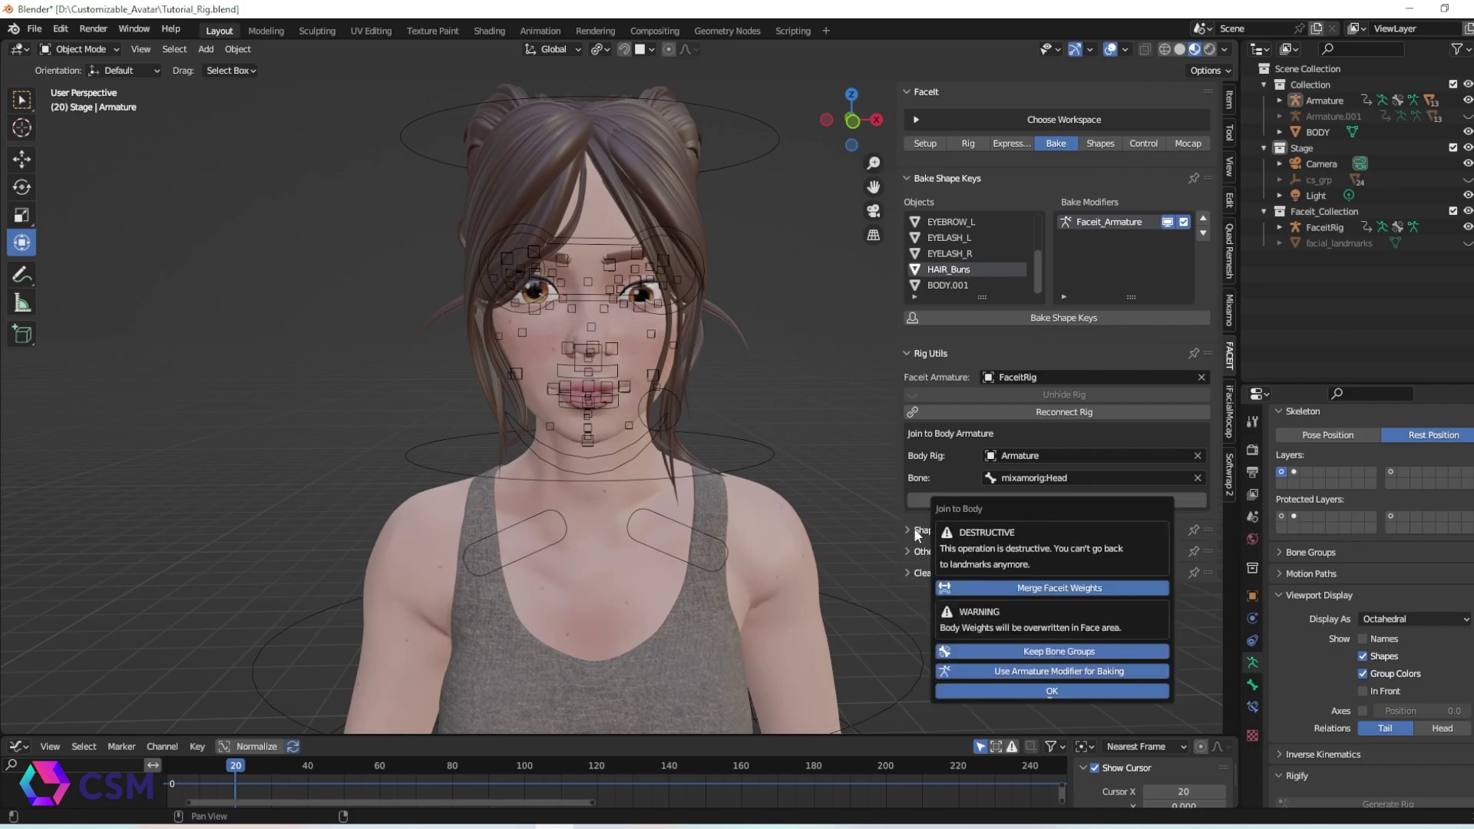
pyautogui.click(1066, 689)
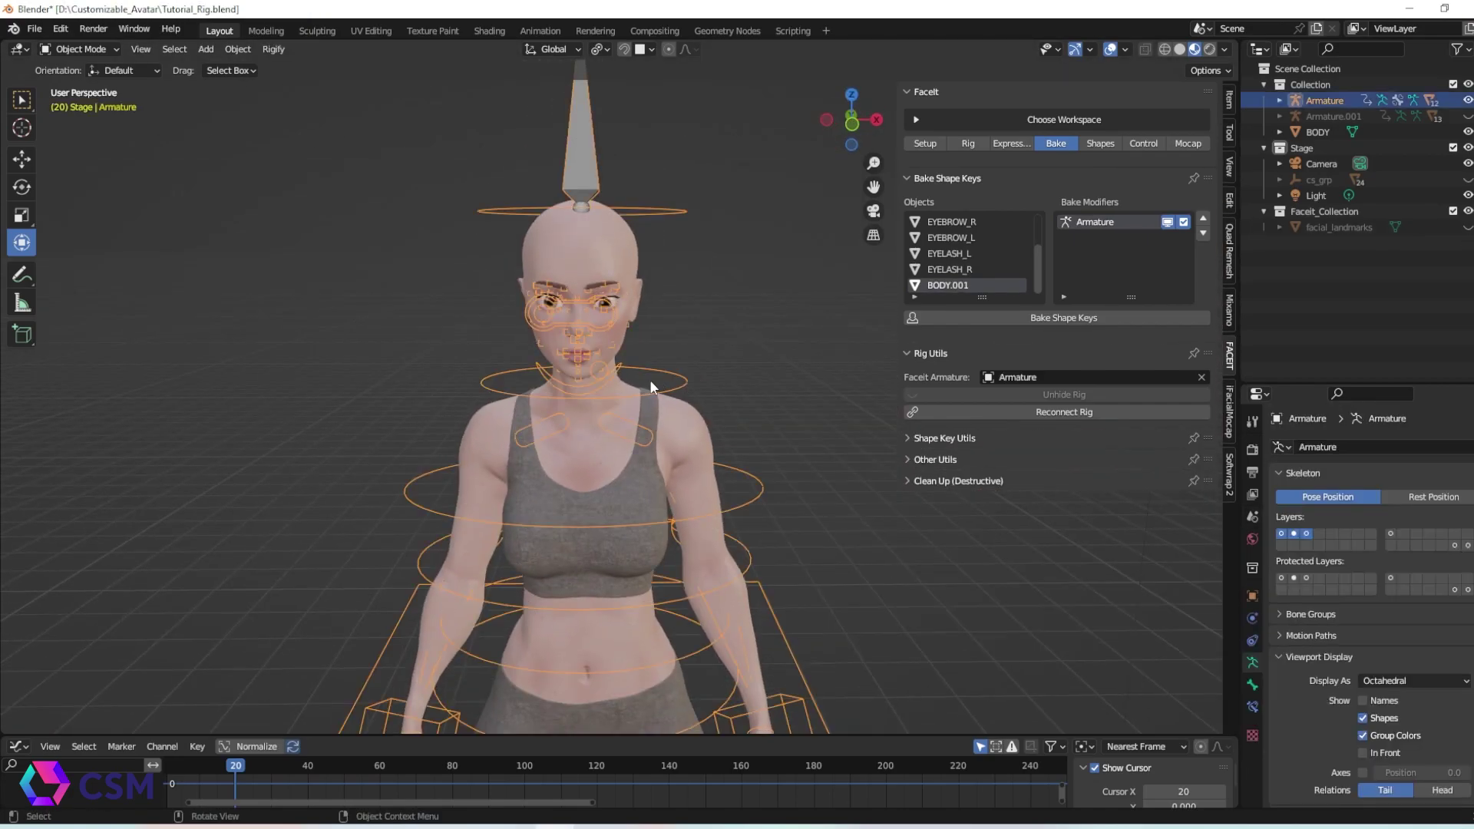
# Step: Try moving a head control and the eyes control of the joined rig in Pose Mode, undoing each move
pyautogui.hotkey('ctrl', 'Tab')
pyautogui.click(657, 390)
pyautogui.moveTo(639, 414); pyautogui.dragTo(665, 361)
pyautogui.hotkey('ctrl', 'z')
pyautogui.scroll(5, 665, 361)
pyautogui.moveTo(699, 388); pyautogui.dragTo(710, 426, button='middle')
pyautogui.scroll(-1, 652, 446)
pyautogui.keyDown('shift'); pyautogui.moveTo(508, 500); pyautogui.dragTo(514, 449, button='middle'); pyautogui.keyUp('shift')
pyautogui.click(453, 451)
pyautogui.press('g')
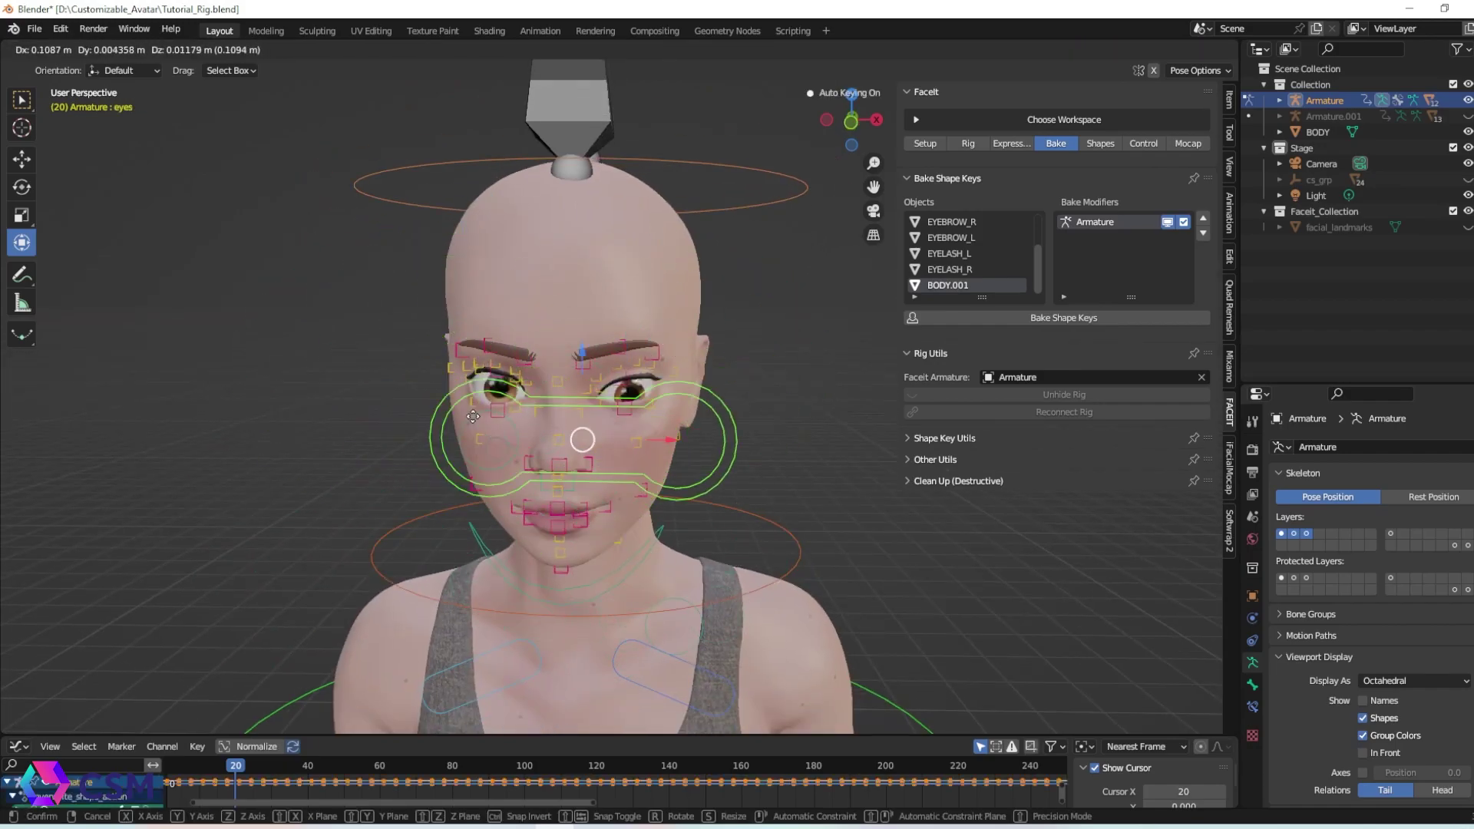
pyautogui.click(437, 403)
pyautogui.hotkey('ctrl', 'z')
# Step: Try out the body controls of the joined rig and return to Object Mode
pyautogui.moveTo(835, 449); pyautogui.dragTo(795, 439, button='middle')
pyautogui.click(795, 439)
pyautogui.scroll(-4, 794, 483)
pyautogui.keyDown('shift'); pyautogui.moveTo(793, 535); pyautogui.dragTo(793, 484, button='middle'); pyautogui.keyUp('shift')
pyautogui.click(697, 435)
pyautogui.keyDown('shift'); pyautogui.moveTo(697, 485); pyautogui.dragTo(691, 165, button='middle'); pyautogui.keyUp('shift')
pyautogui.scroll(-1, 652, 326)
pyautogui.moveTo(651, 325); pyautogui.dragTo(670, 339, button='middle')
pyautogui.scroll(-2, 651, 330)
pyautogui.click(647, 333)
pyautogui.moveTo(676, 351); pyautogui.dragTo(655, 348)
pyautogui.click(656, 355)
pyautogui.moveTo(657, 354); pyautogui.dragTo(801, 390, button='middle')
pyautogui.hotkey('ctrl', 'Tab')
pyautogui.click(760, 517)
pyautogui.scroll(-2, 761, 517)
pyautogui.scroll(4, 759, 515)
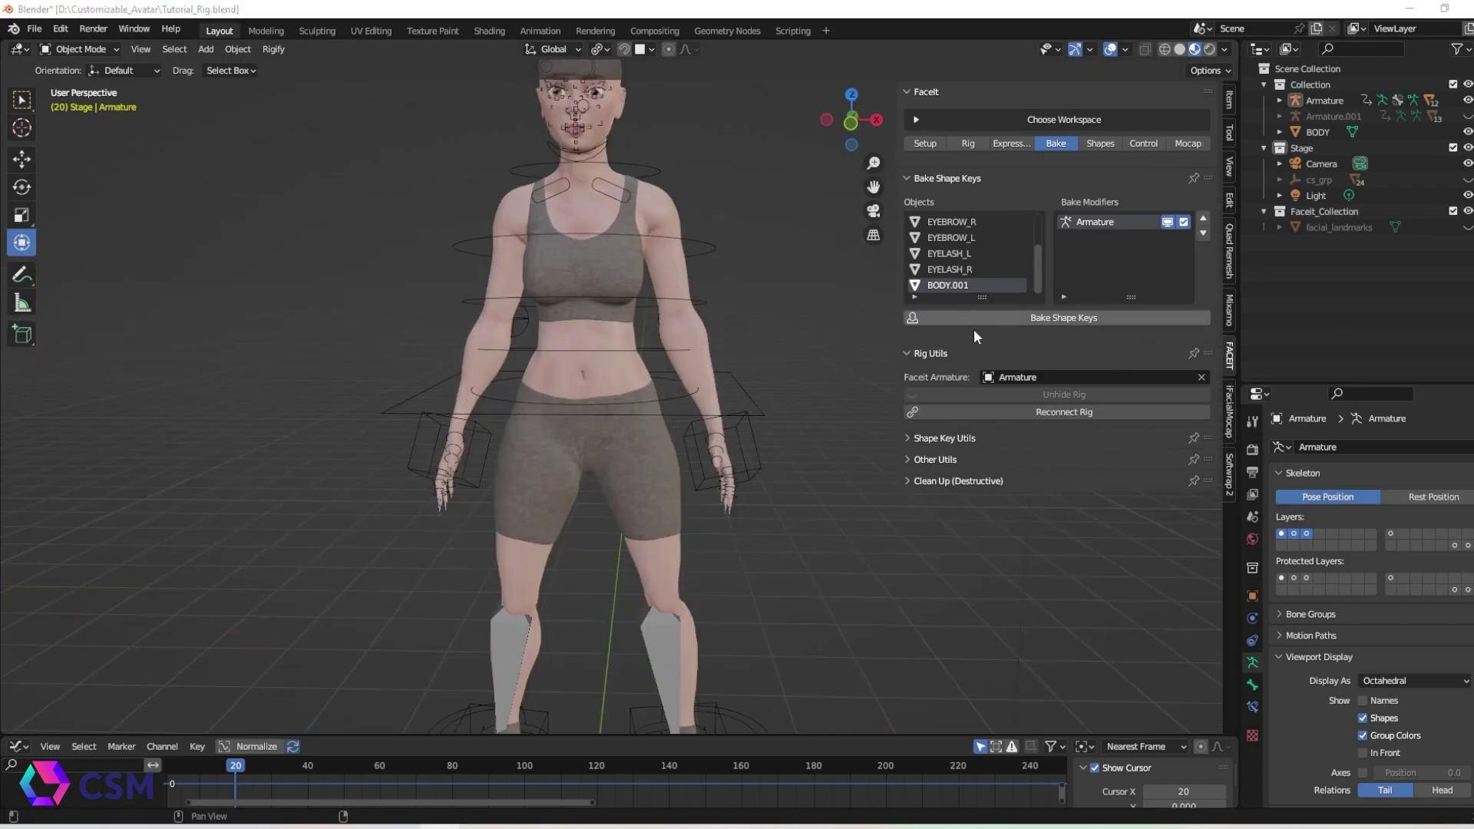
# Step: Bake the shape keys with Keep Active, the Test action, Initialize ARKit Shapes and Disable Auto Keying, leaving Keep Faceit Rig Active off
pyautogui.click(969, 317)
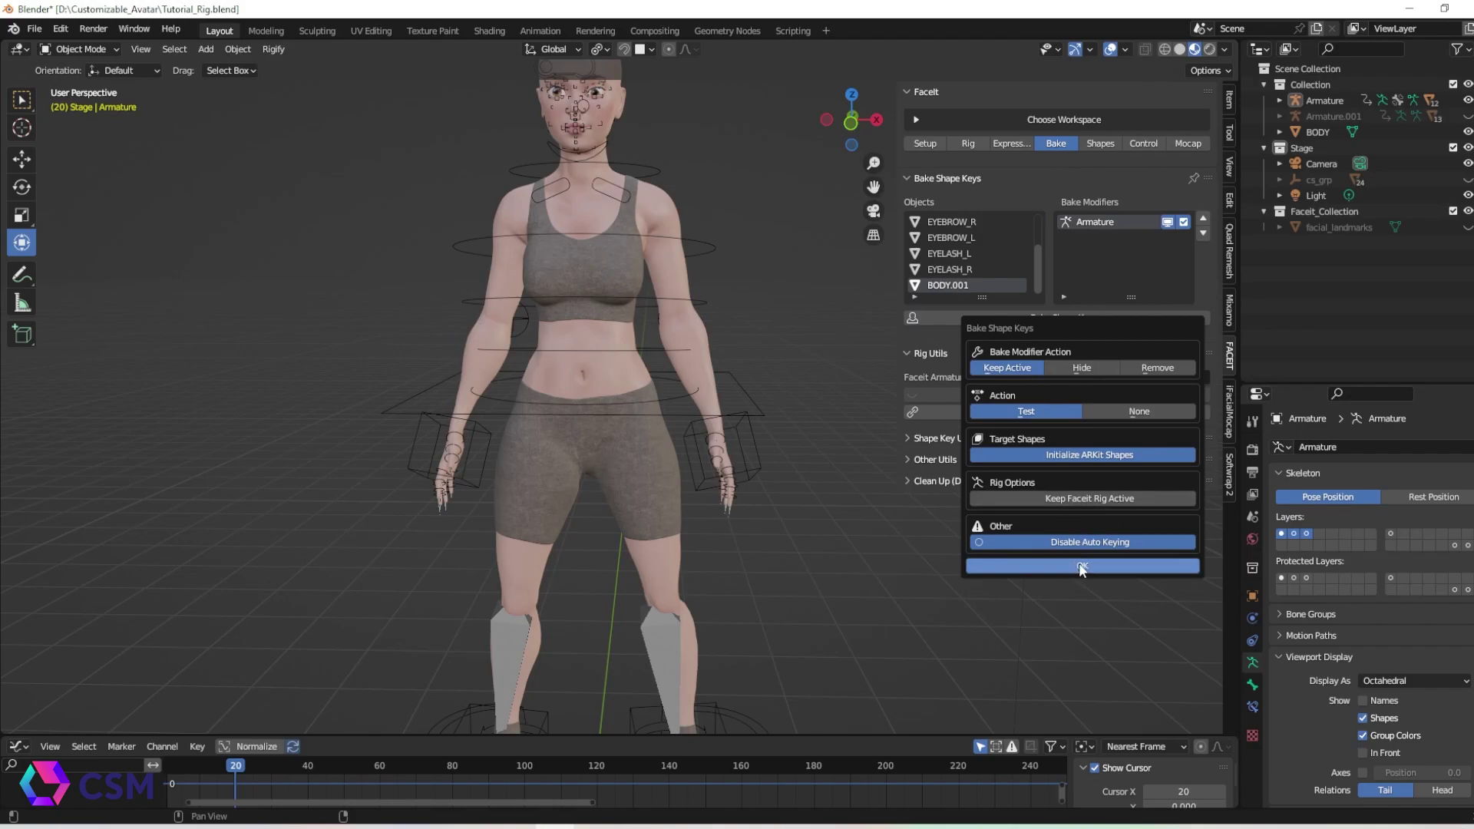
pyautogui.click(1076, 499)
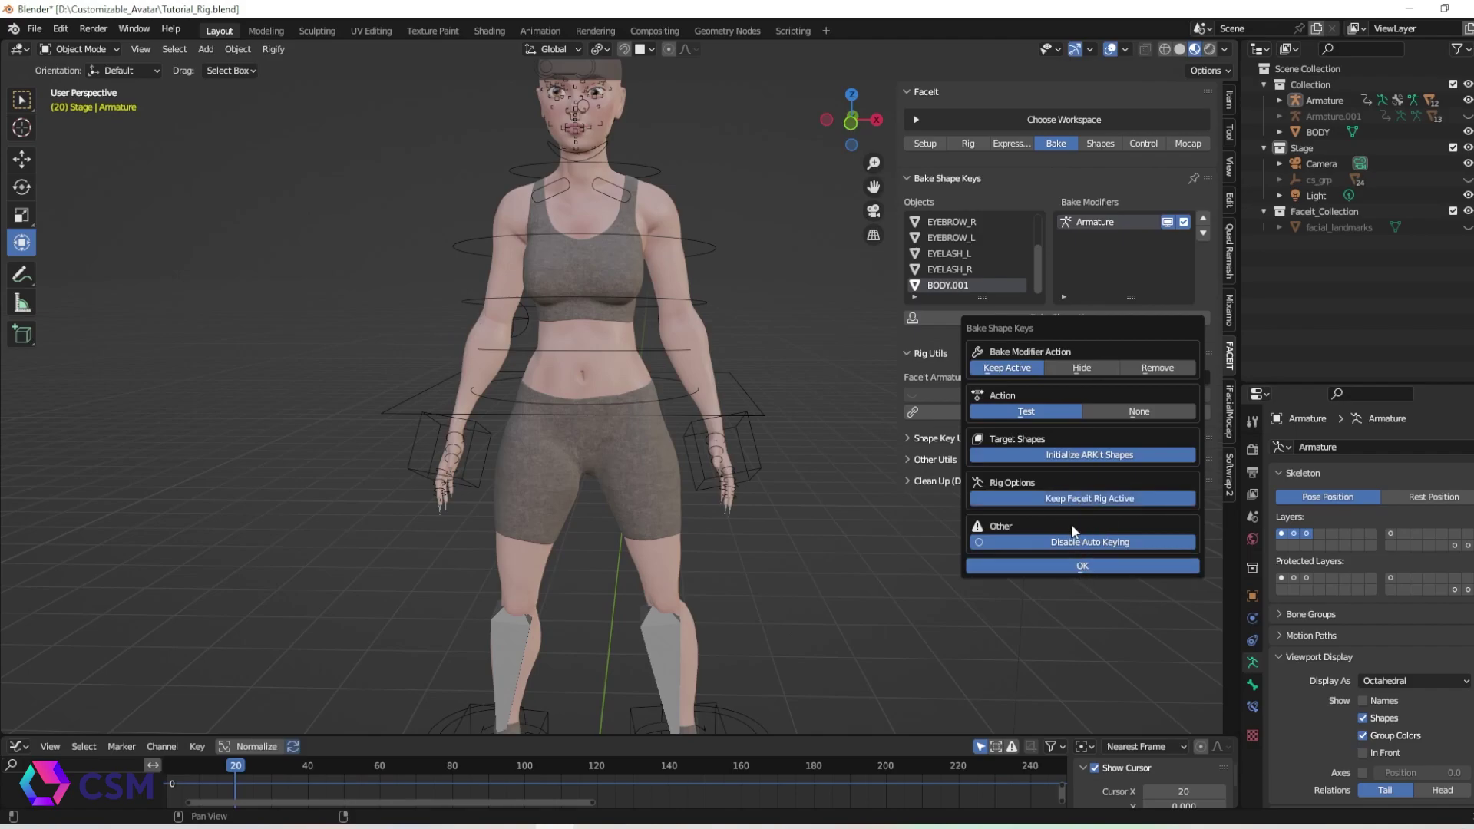
pyautogui.click(1075, 499)
pyautogui.click(1066, 565)
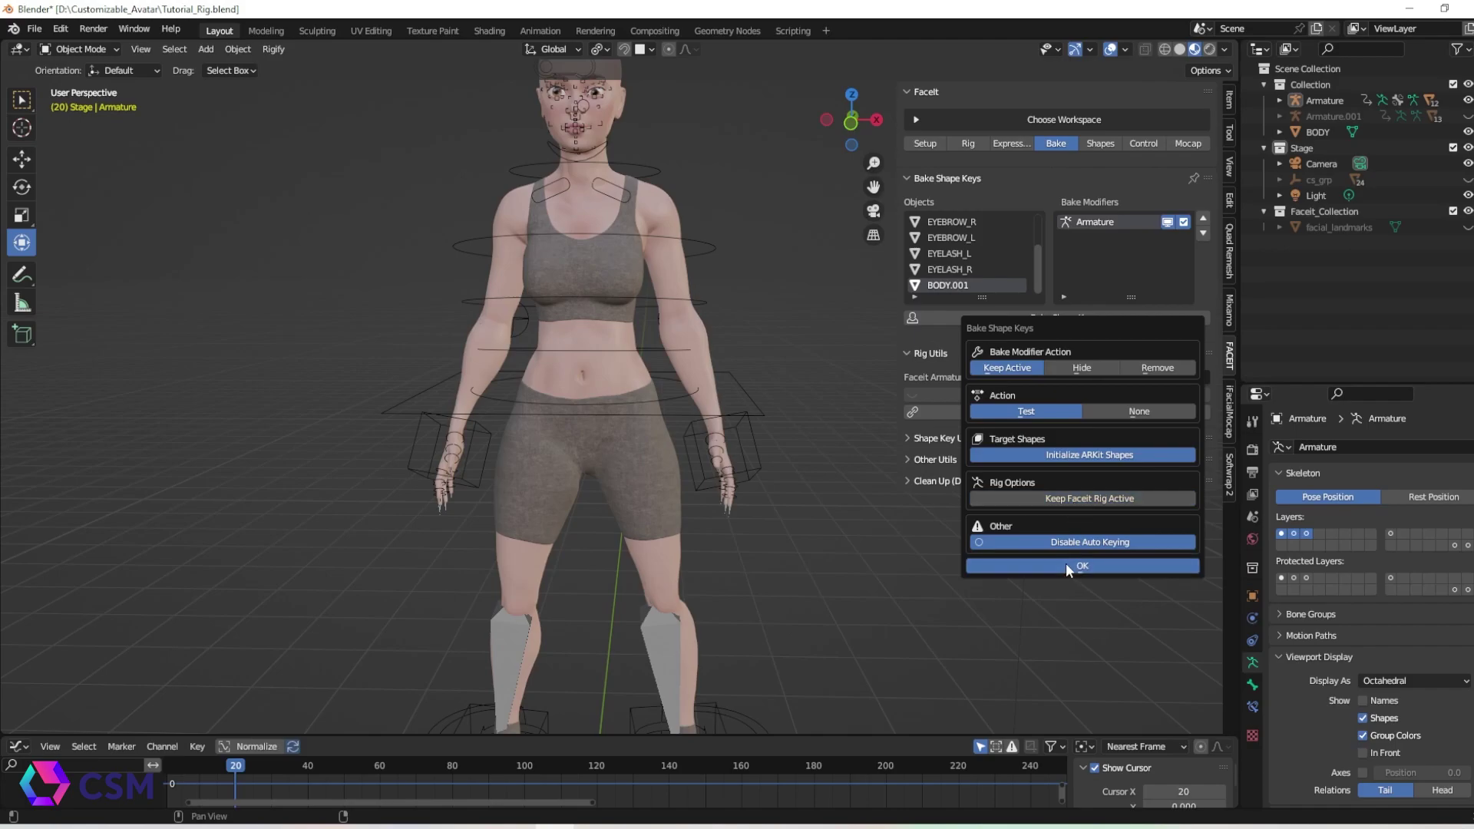
pyautogui.scroll(-2, 876, 526)
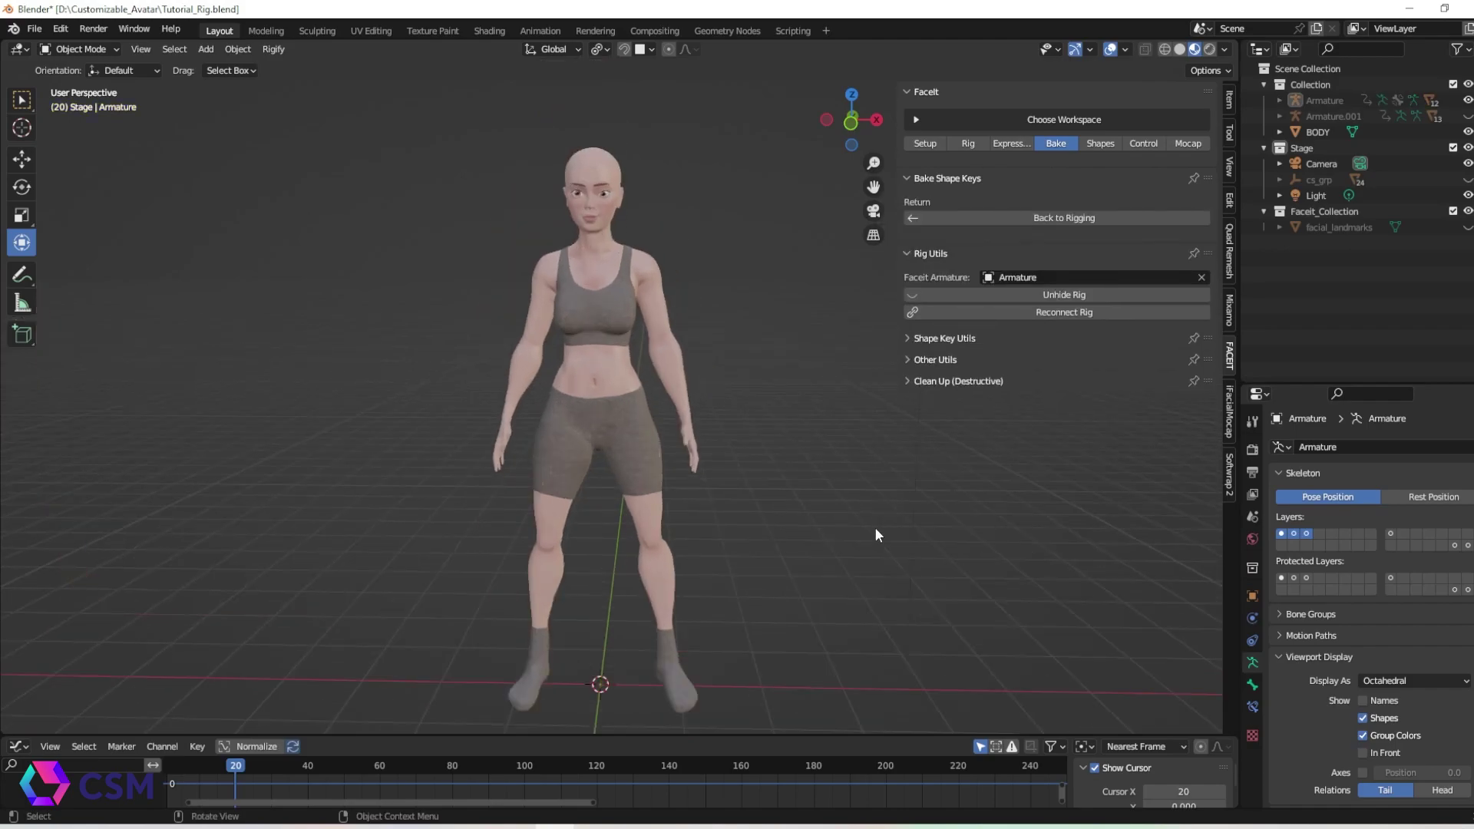
# Step: Unhide the joined Armature rig
pyautogui.click(1107, 294)
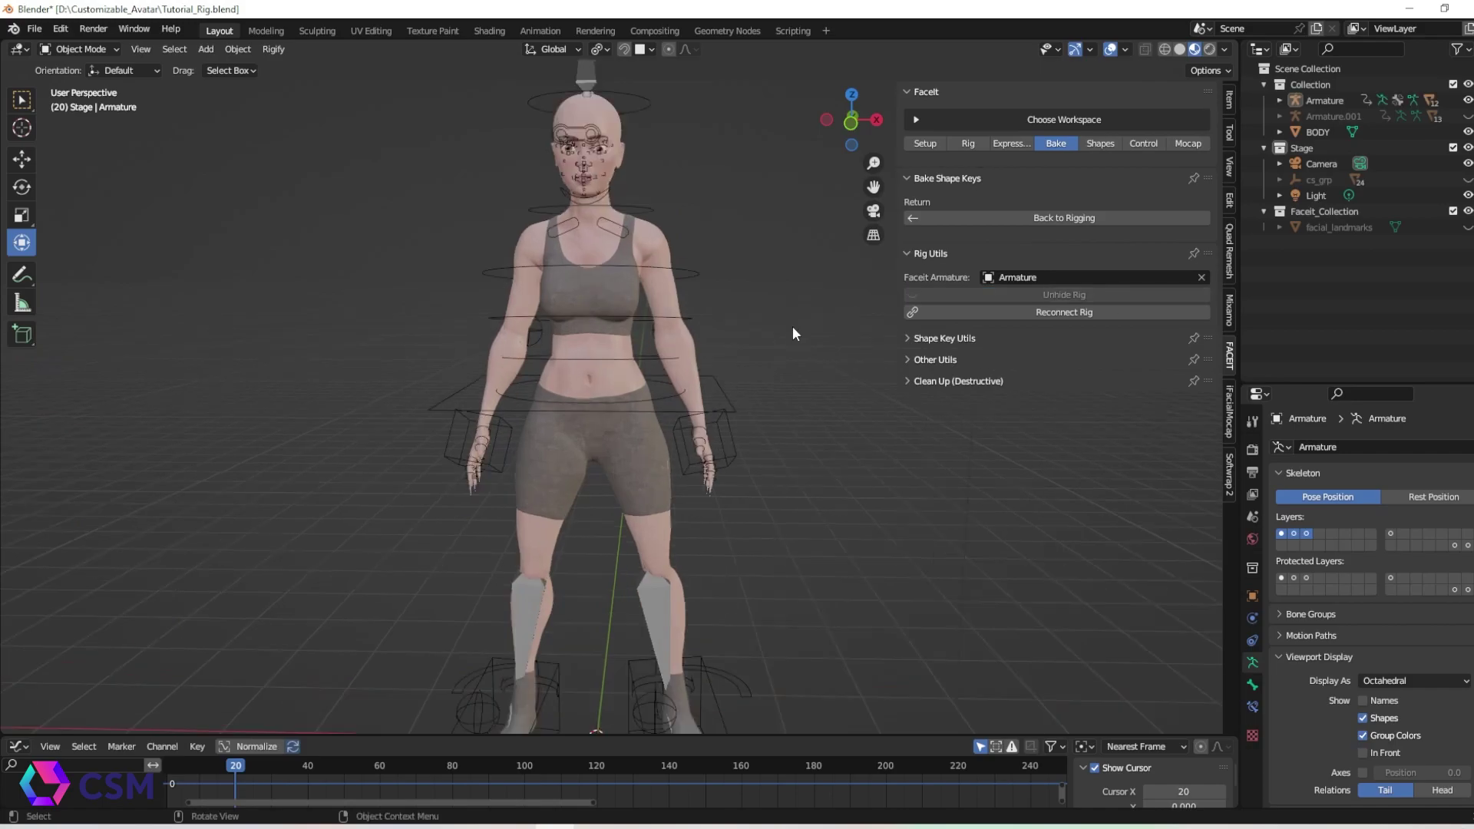
pyautogui.scroll(3, 778, 242)
pyautogui.moveTo(779, 243); pyautogui.dragTo(806, 272, button='middle')
# Step: Preview the baked ARKit target shapes on the face, including the left-eye shapes and jawOpen
pyautogui.click(1102, 142)
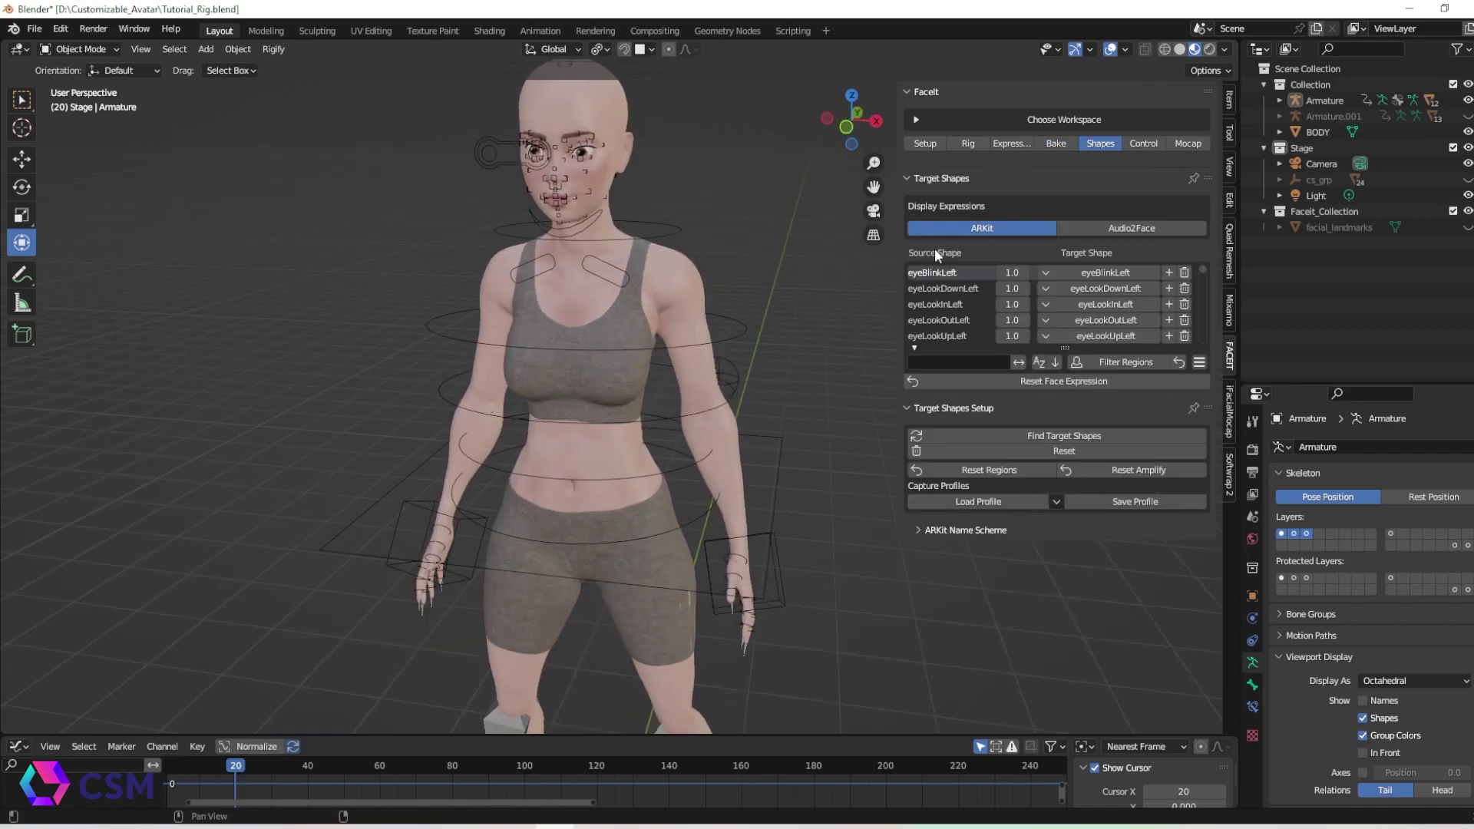
pyautogui.scroll(5, 671, 399)
pyautogui.click(959, 301)
pyautogui.click(959, 320)
pyautogui.click(960, 336)
pyautogui.click(963, 276)
pyautogui.scroll(-3, 944, 318)
pyautogui.keyDown('ctrl'); pyautogui.scroll(5, 943, 316); pyautogui.keyUp('ctrl')
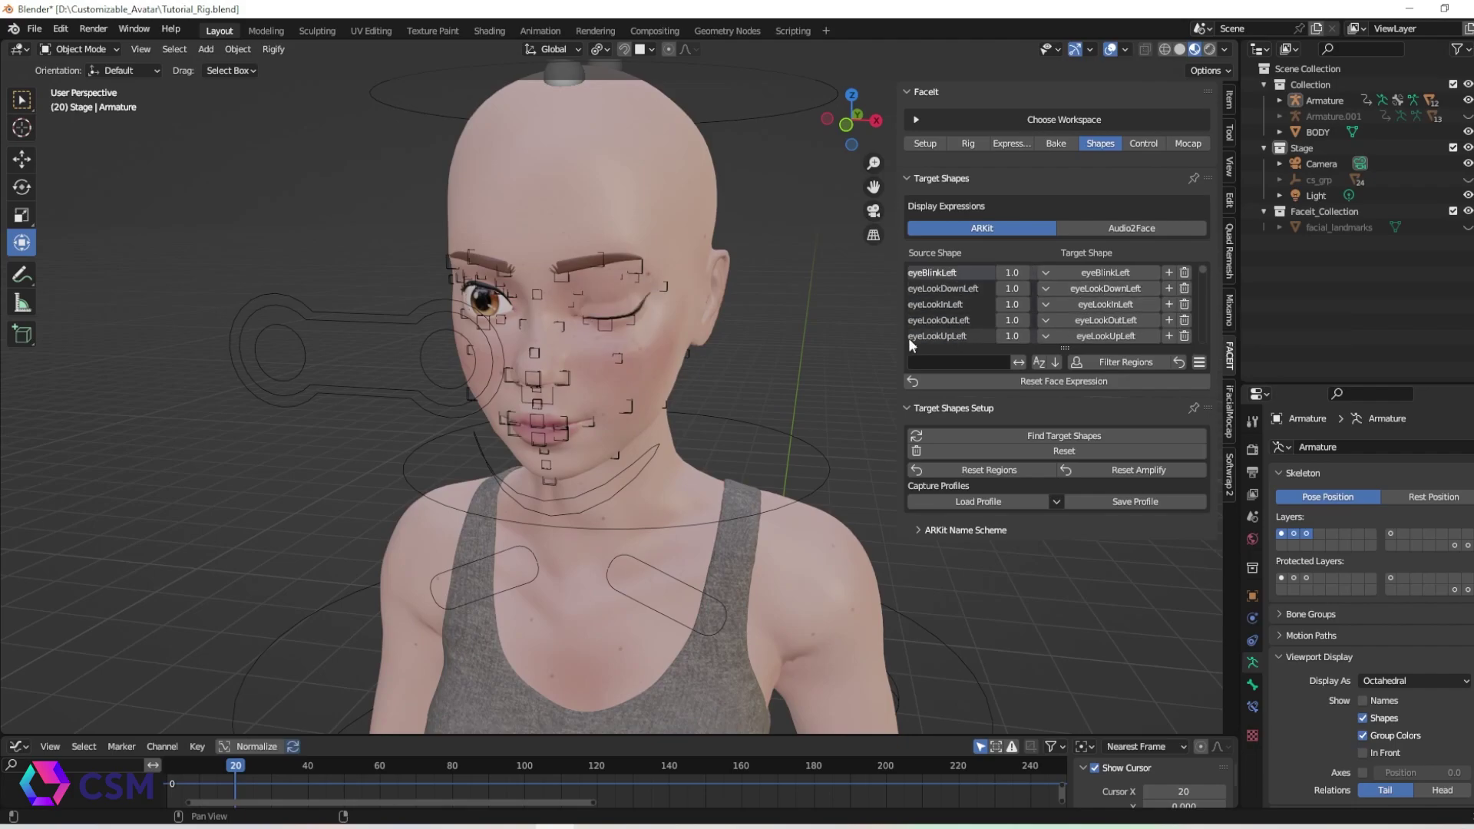
pyautogui.scroll(-15, 937, 324)
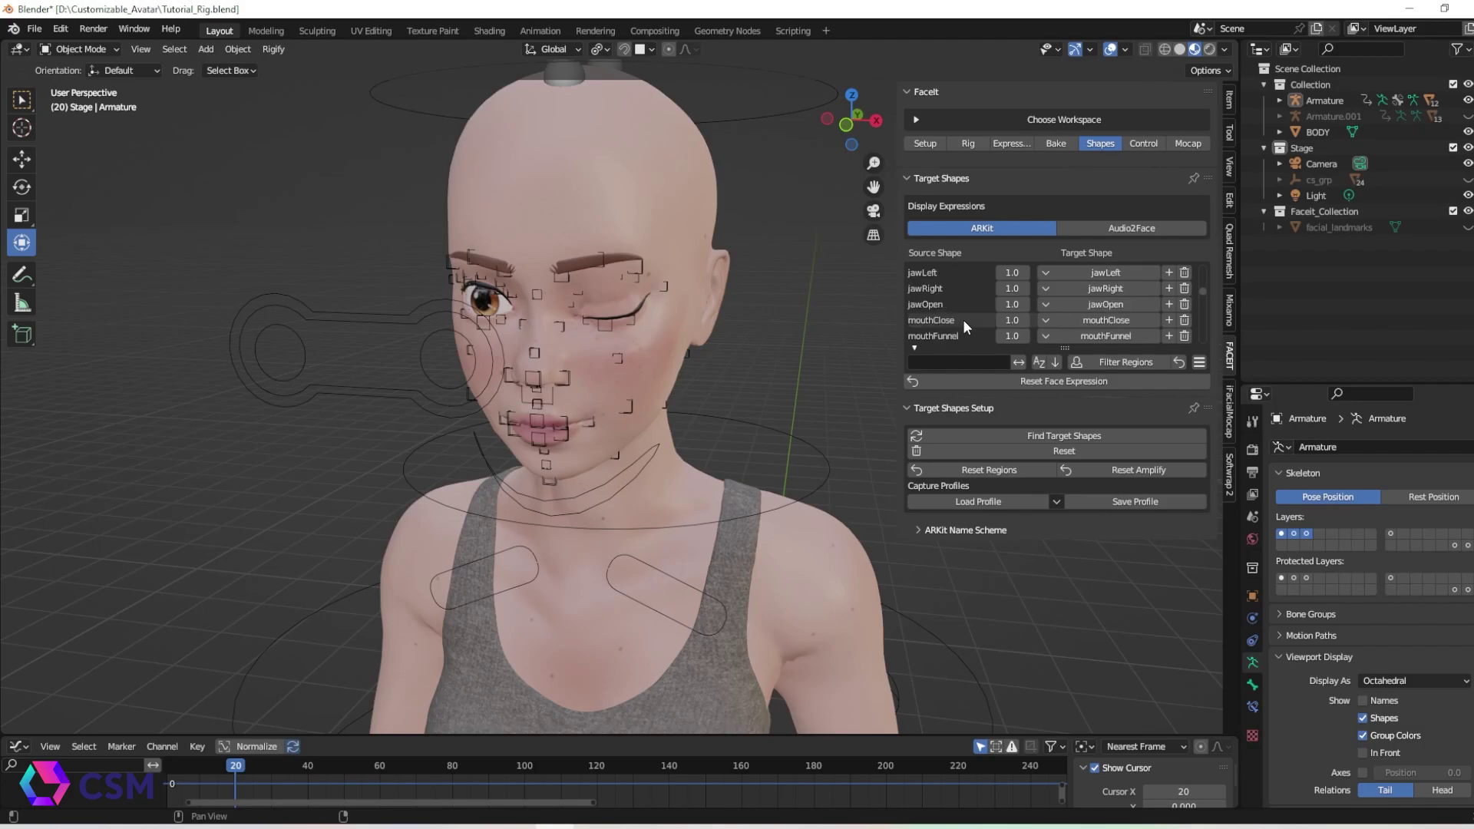
pyautogui.click(966, 303)
pyautogui.moveTo(705, 400); pyautogui.dragTo(624, 416, button='middle')
pyautogui.moveTo(1015, 304); pyautogui.dragTo(969, 304)
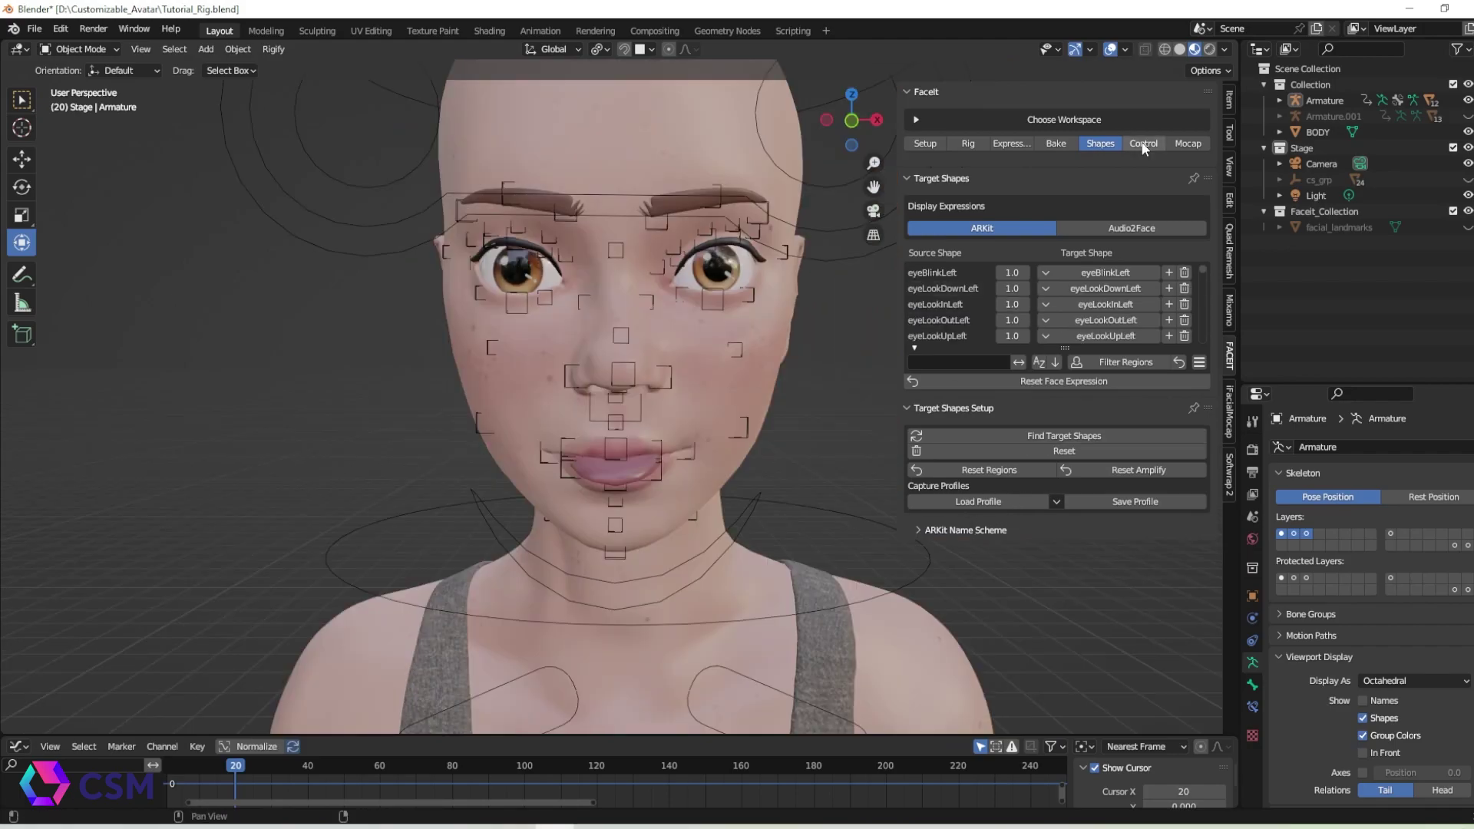
# Step: Generate the ARKit control rig and switch it to Pose Mode
pyautogui.click(1143, 144)
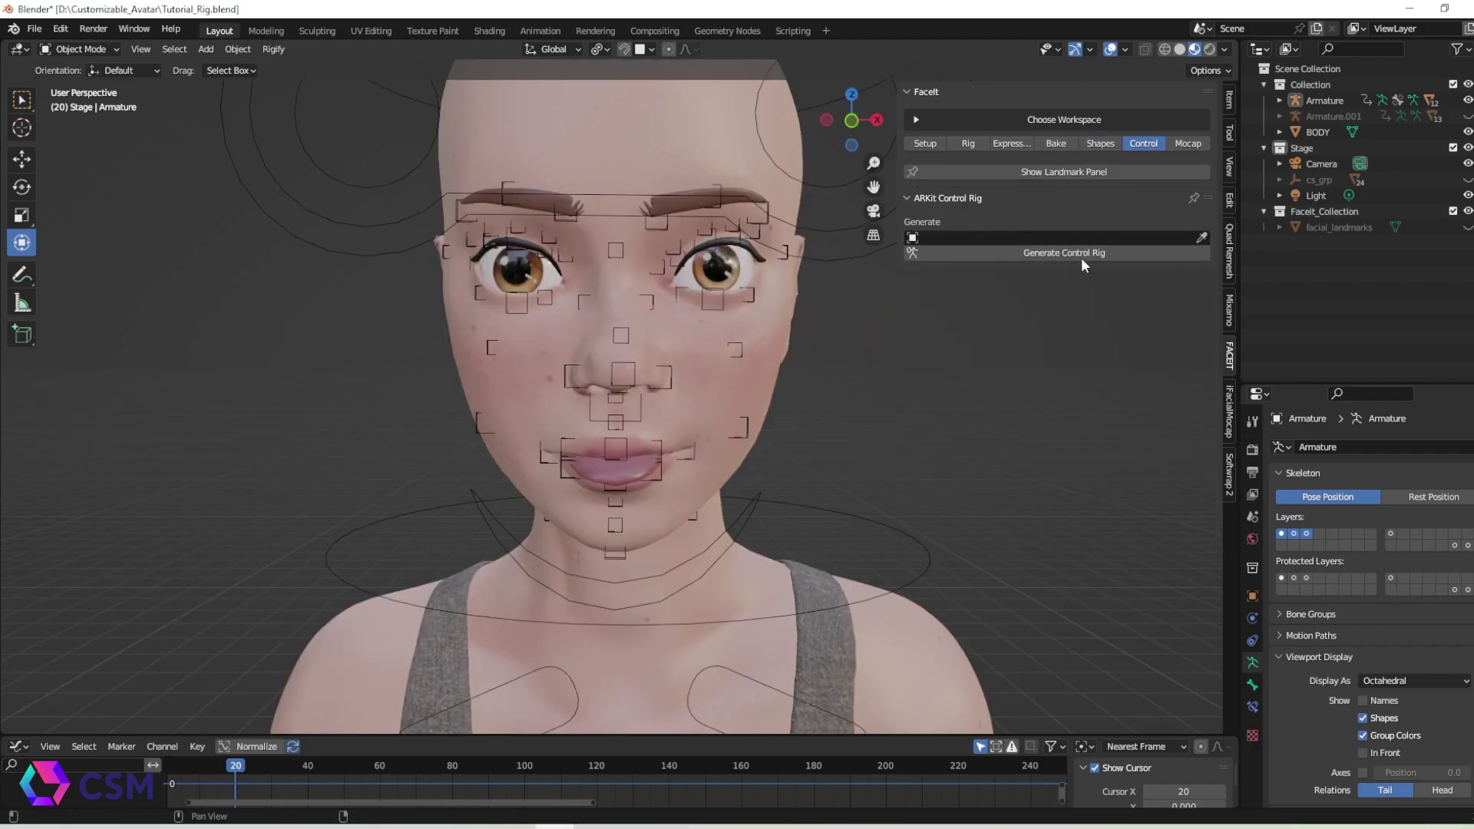
pyautogui.click(1074, 258)
pyautogui.click(1084, 405)
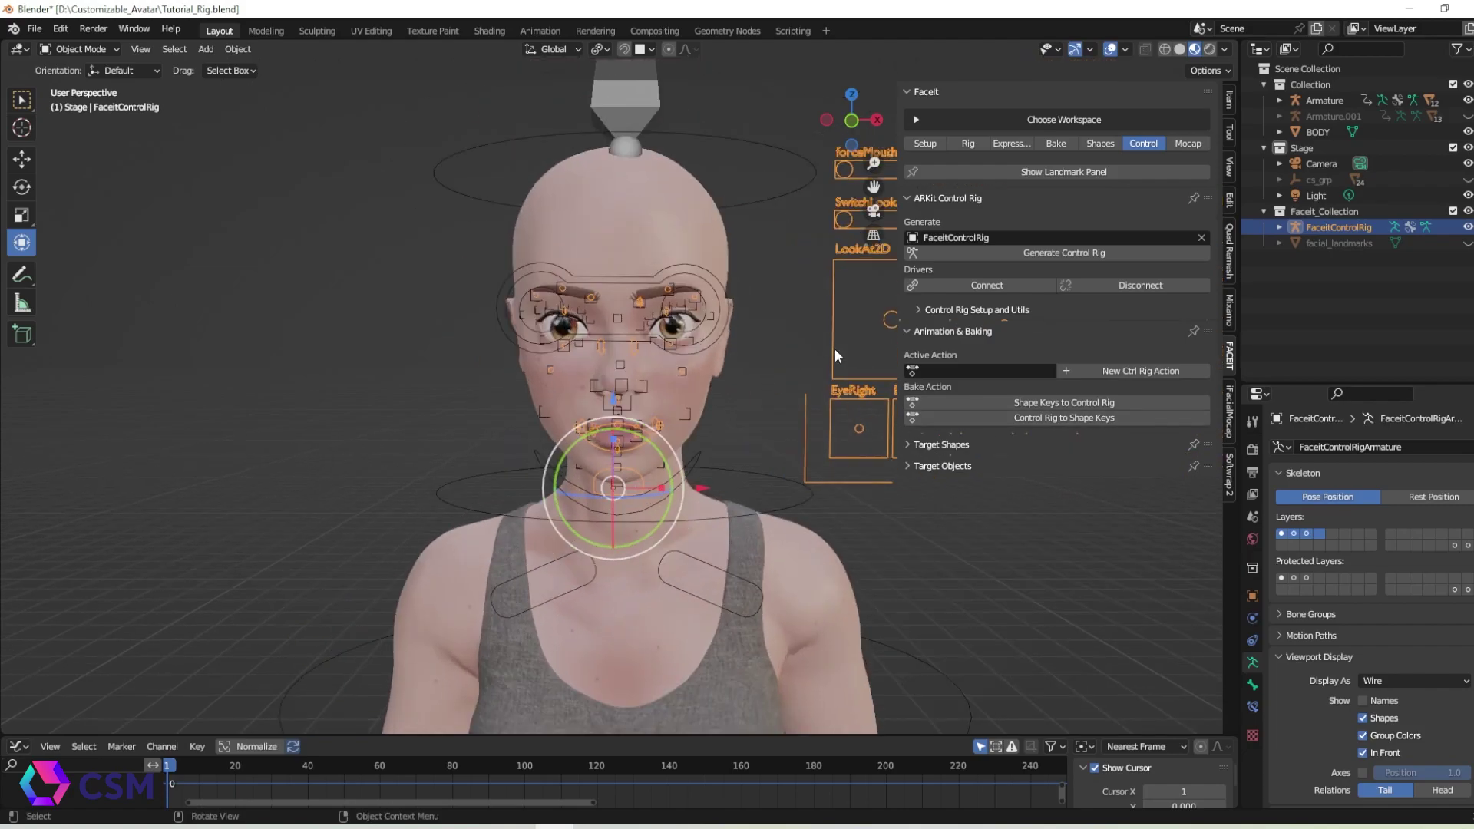
pyautogui.moveTo(835, 351); pyautogui.dragTo(632, 318, button='middle')
pyautogui.hotkey('ctrl', 'Tab')
# Step: Try moving the LookAt2D slider and clear its location
pyautogui.click(720, 418)
pyautogui.click(733, 333)
pyautogui.moveTo(731, 334)
pyautogui.mouseDown()
pyautogui.moveTo(673, 346)
pyautogui.moveTo(737, 273)
pyautogui.moveTo(744, 353)
pyautogui.moveTo(757, 339)
pyautogui.mouseUp()
pyautogui.hotkey('alt', 'g')
pyautogui.keyDown('shift'); pyautogui.moveTo(736, 445); pyautogui.dragTo(733, 444, button='middle'); pyautogui.keyUp('shift')
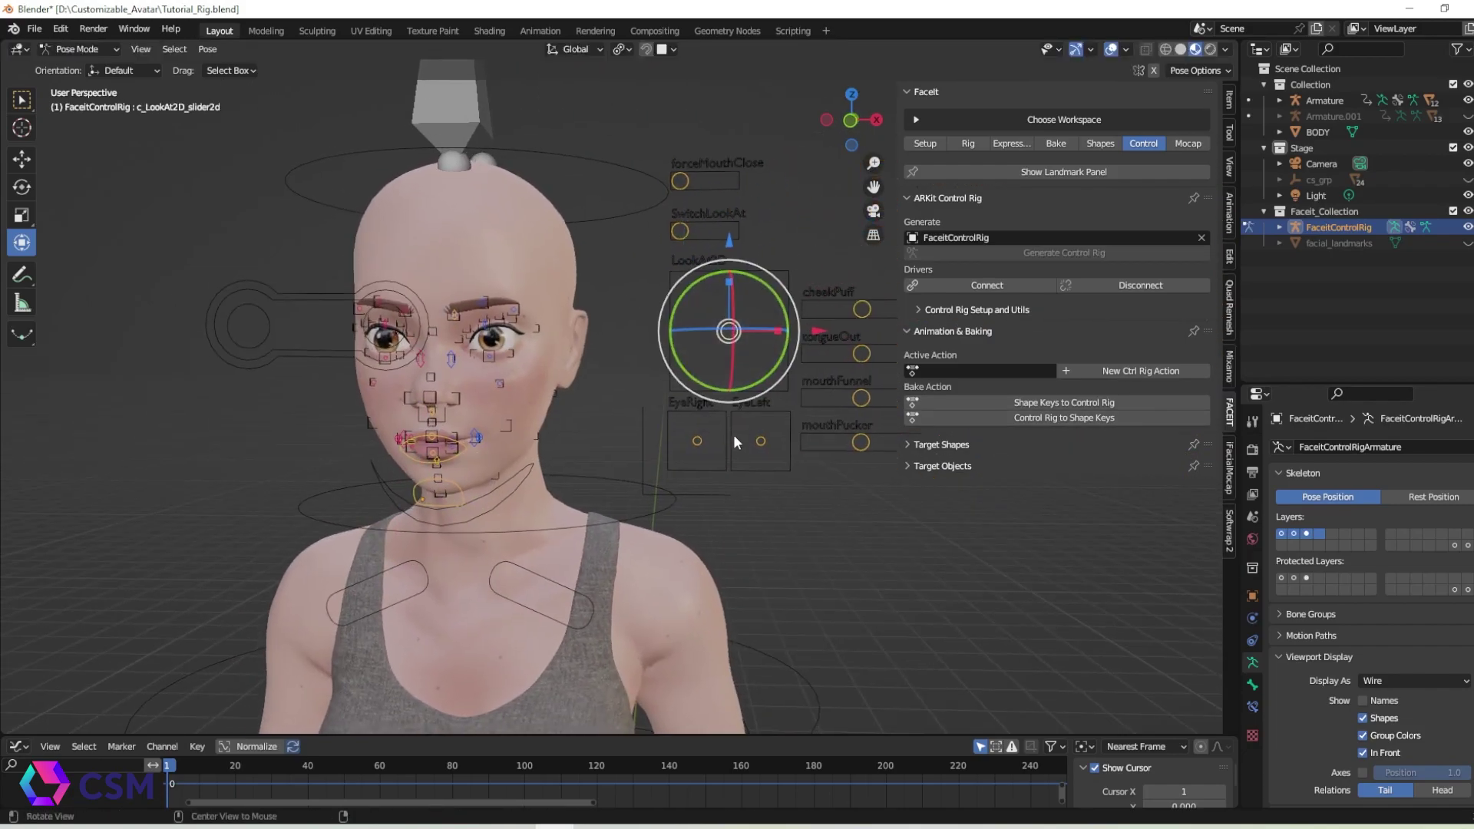
# Step: Try moving the tongueOut slider and clear its location
pyautogui.keyDown('shift'); pyautogui.moveTo(679, 233); pyautogui.dragTo(621, 219, button='middle'); pyautogui.keyUp('shift')
pyautogui.click(802, 297)
pyautogui.click(805, 344)
pyautogui.moveTo(891, 340); pyautogui.dragTo(944, 342)
pyautogui.hotkey('alt', 'g')
pyautogui.click(875, 311)
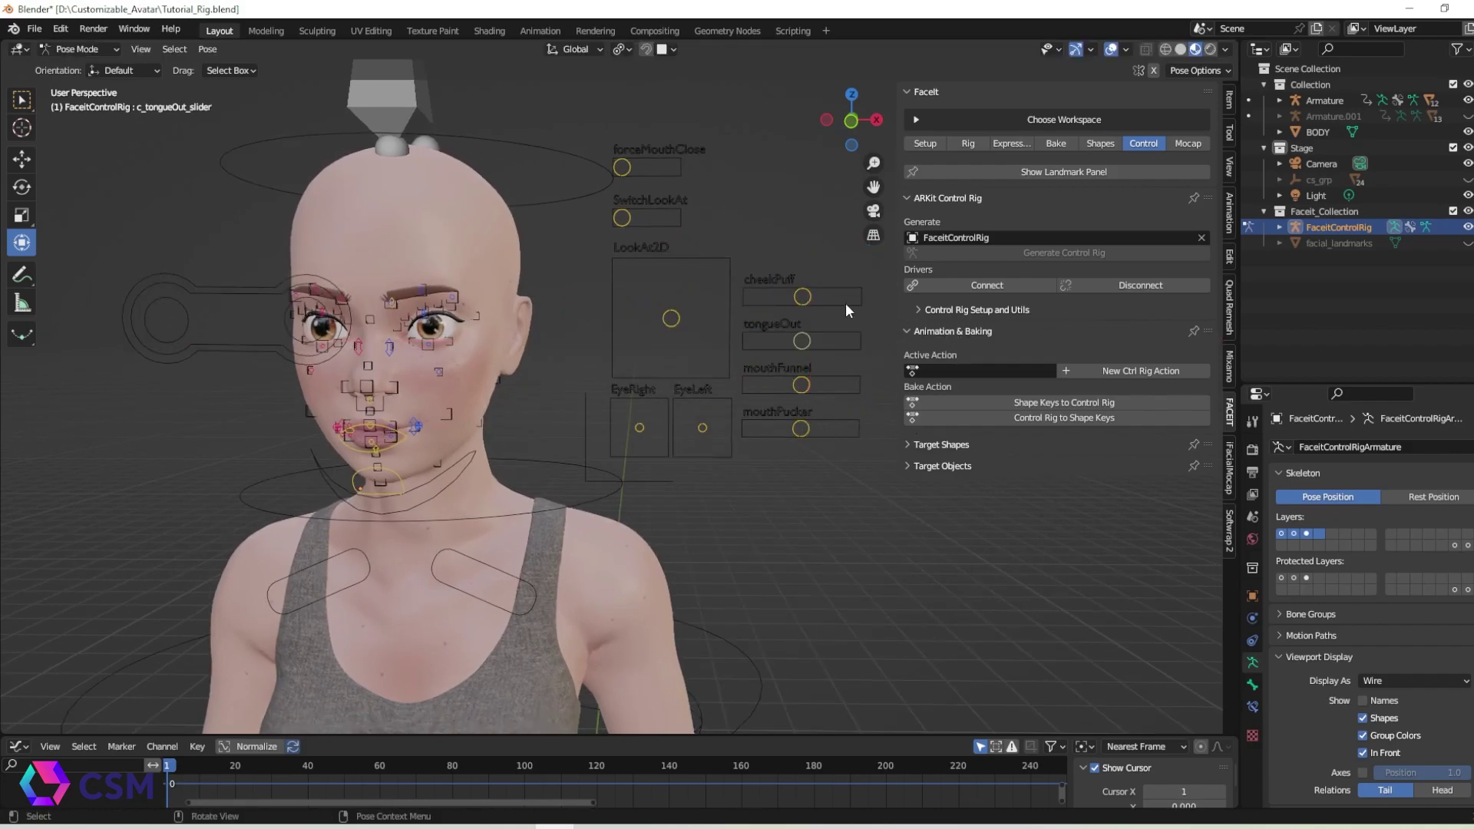
# Step: Try the forceMouthClose and cheekPuff sliders, clearing the location of each
pyautogui.keyDown('shift'); pyautogui.moveTo(744, 291); pyautogui.dragTo(711, 302, button='middle'); pyautogui.keyUp('shift')
pyautogui.click(596, 178)
pyautogui.moveTo(677, 178); pyautogui.dragTo(768, 197)
pyautogui.hotkey('alt', 'g')
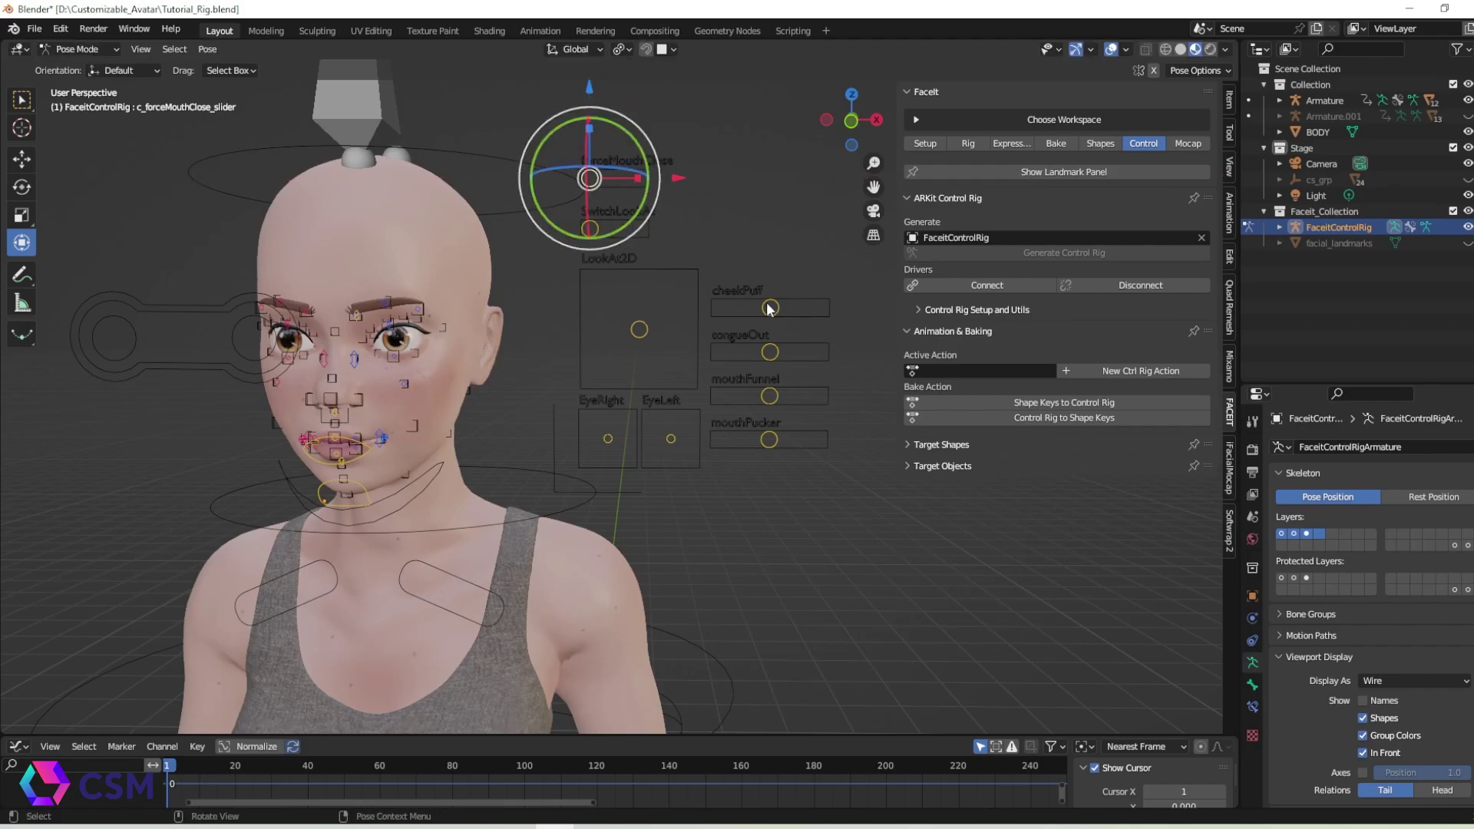
pyautogui.click(769, 308)
pyautogui.moveTo(854, 311); pyautogui.dragTo(553, 330)
pyautogui.hotkey('alt', 'g')
# Step: Try moving the c_jaw_target control and a mouth control, clearing the location of each
pyautogui.moveTo(589, 408); pyautogui.dragTo(538, 407, button='middle')
pyautogui.scroll(3, 537, 407)
pyautogui.keyDown('shift'); pyautogui.moveTo(476, 330); pyautogui.dragTo(581, 387, button='middle'); pyautogui.keyUp('shift')
pyautogui.click(462, 453)
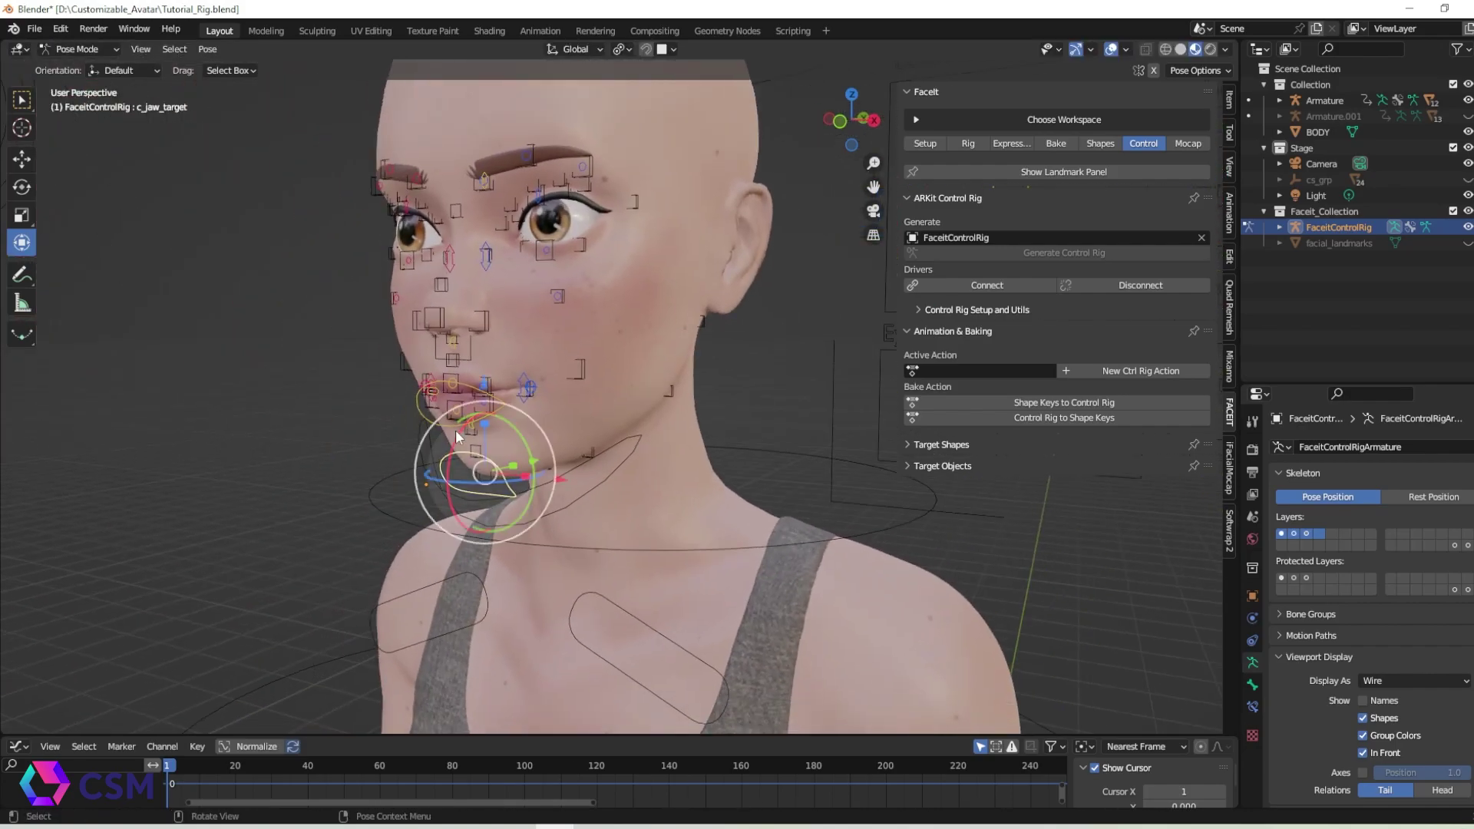
pyautogui.moveTo(484, 388); pyautogui.dragTo(496, 419)
pyautogui.hotkey('alt', 'g')
pyautogui.moveTo(494, 416); pyautogui.dragTo(572, 417, button='middle')
pyautogui.click(516, 399)
pyautogui.moveTo(487, 322); pyautogui.dragTo(537, 353)
pyautogui.hotkey('alt', 'g')
# Step: Try moving two more controls on the face and cancel each move
pyautogui.keyDown('shift'); pyautogui.moveTo(559, 370); pyautogui.dragTo(622, 401, button='middle'); pyautogui.keyUp('shift')
pyautogui.click(614, 419)
pyautogui.moveTo(610, 326); pyautogui.dragTo(600, 280)
pyautogui.rightClick(600, 280)
pyautogui.moveTo(681, 299); pyautogui.dragTo(603, 290, button='middle')
pyautogui.click(597, 292)
pyautogui.moveTo(595, 281); pyautogui.dragTo(592, 257)
pyautogui.rightClick(591, 257)
# Step: Try lowering the left upper eyelid with the c_eyelid_upper.L control
pyautogui.click(589, 232)
pyautogui.moveTo(589, 150); pyautogui.dragTo(587, 254)
pyautogui.hotkey('ctrl', 'z')
pyautogui.moveTo(522, 322); pyautogui.dragTo(600, 314, button='middle')
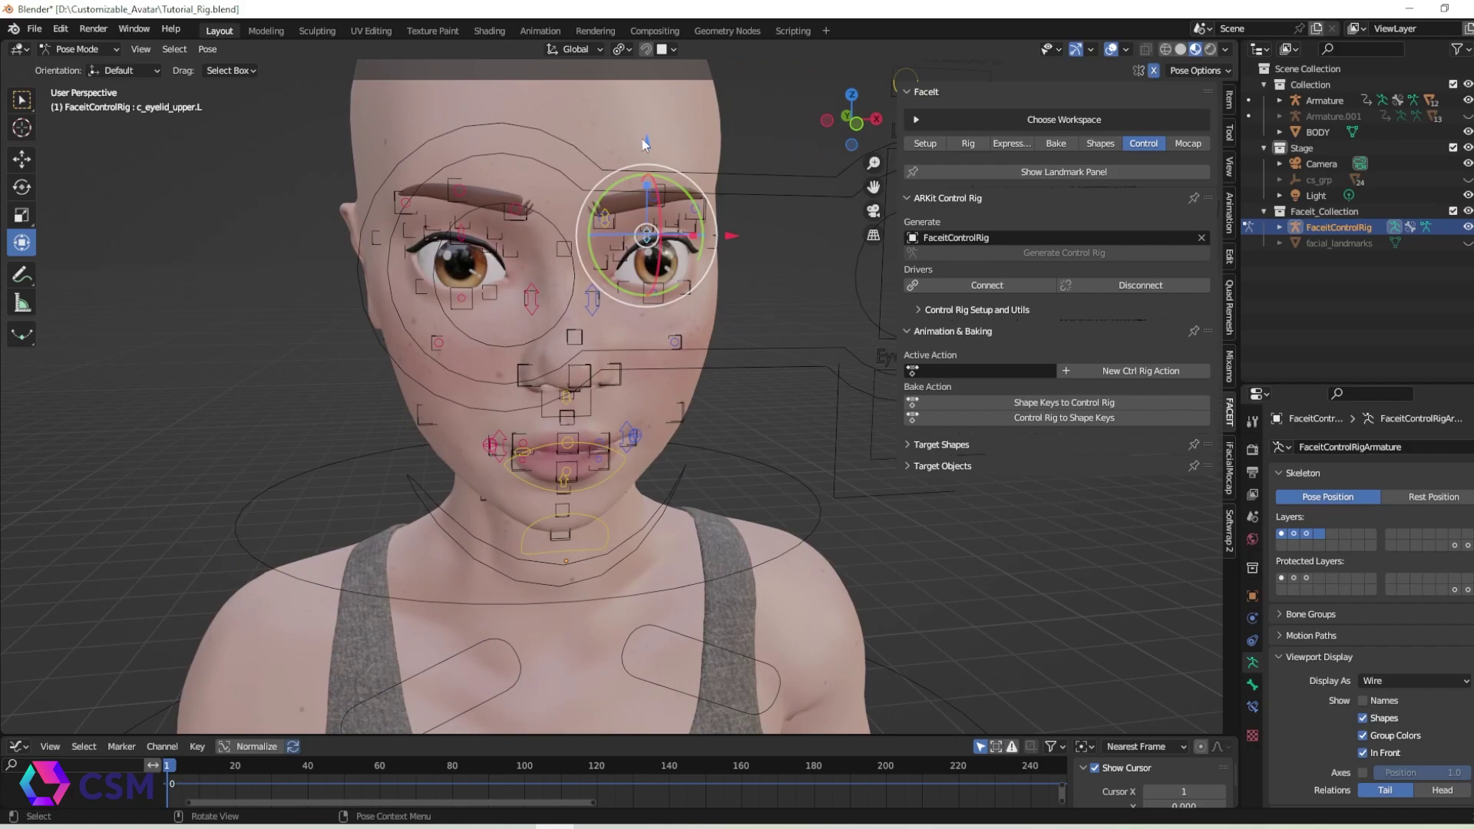
pyautogui.moveTo(642, 145); pyautogui.dragTo(638, 175)
pyautogui.press('Escape')
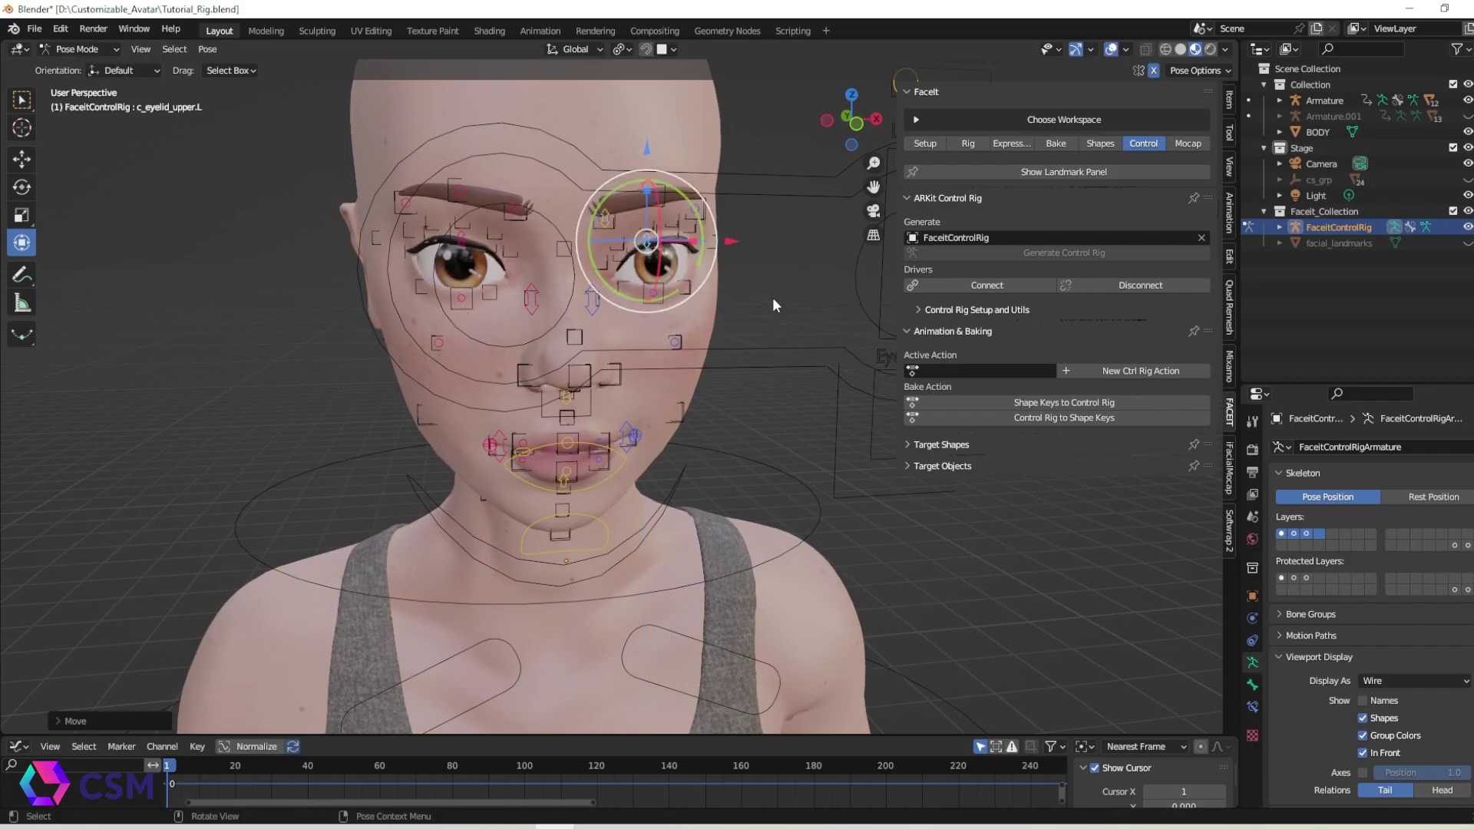
# Step: Try lowering the c_eyebrow_mid control between the eyebrows and cancel the move
pyautogui.moveTo(764, 279); pyautogui.dragTo(590, 214, button='middle')
pyautogui.click(591, 215)
pyautogui.moveTo(586, 127); pyautogui.dragTo(569, 168)
pyautogui.rightClick(569, 167)
pyautogui.moveTo(754, 414); pyautogui.dragTo(733, 369, button='middle')
pyautogui.scroll(-3, 732, 369)
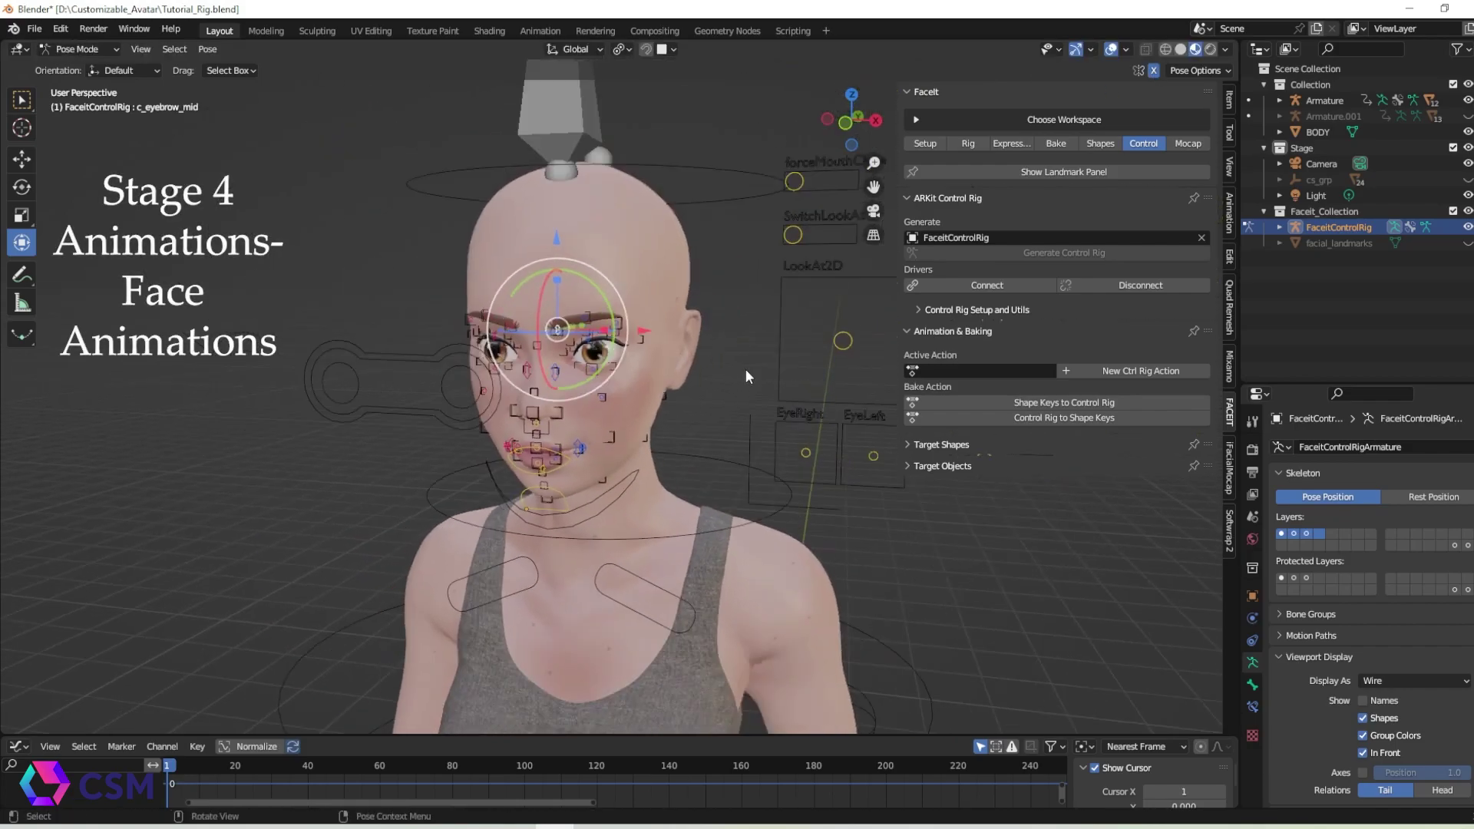
# Step: Review the Faceit motion capture options for setup, recorded import and live recording
pyautogui.click(1187, 143)
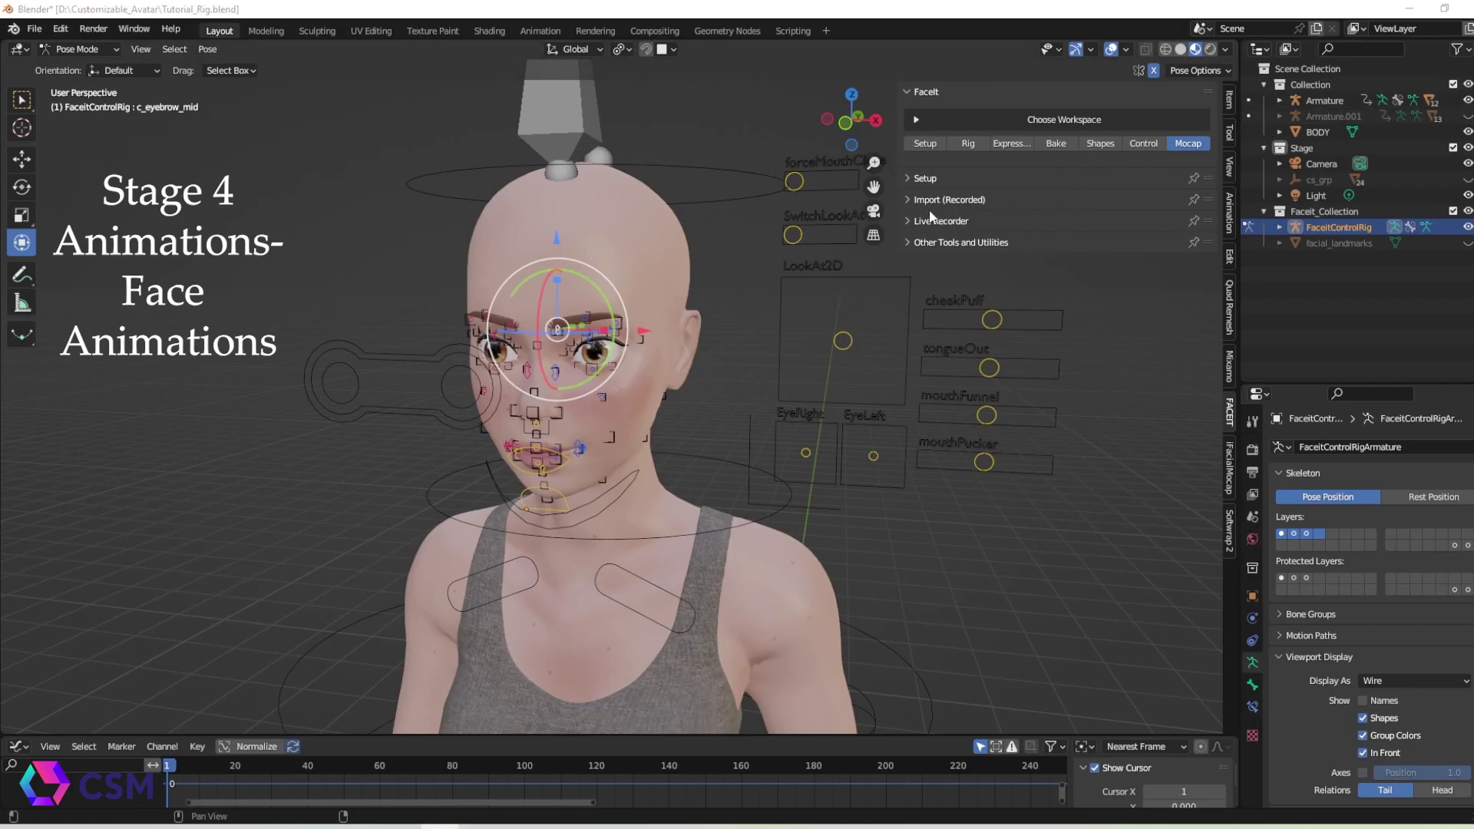
pyautogui.click(911, 179)
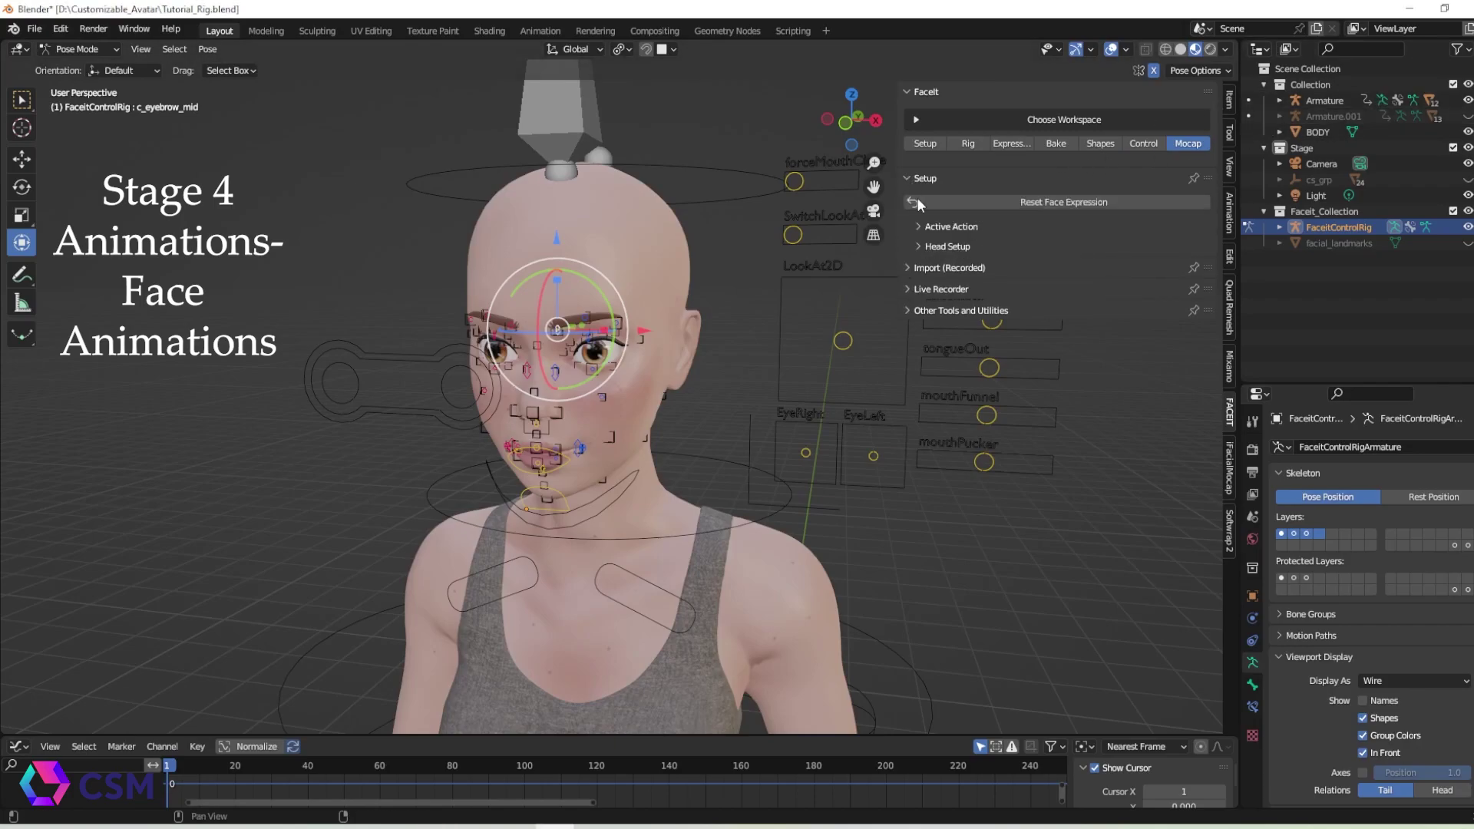
pyautogui.click(908, 268)
pyautogui.click(920, 289)
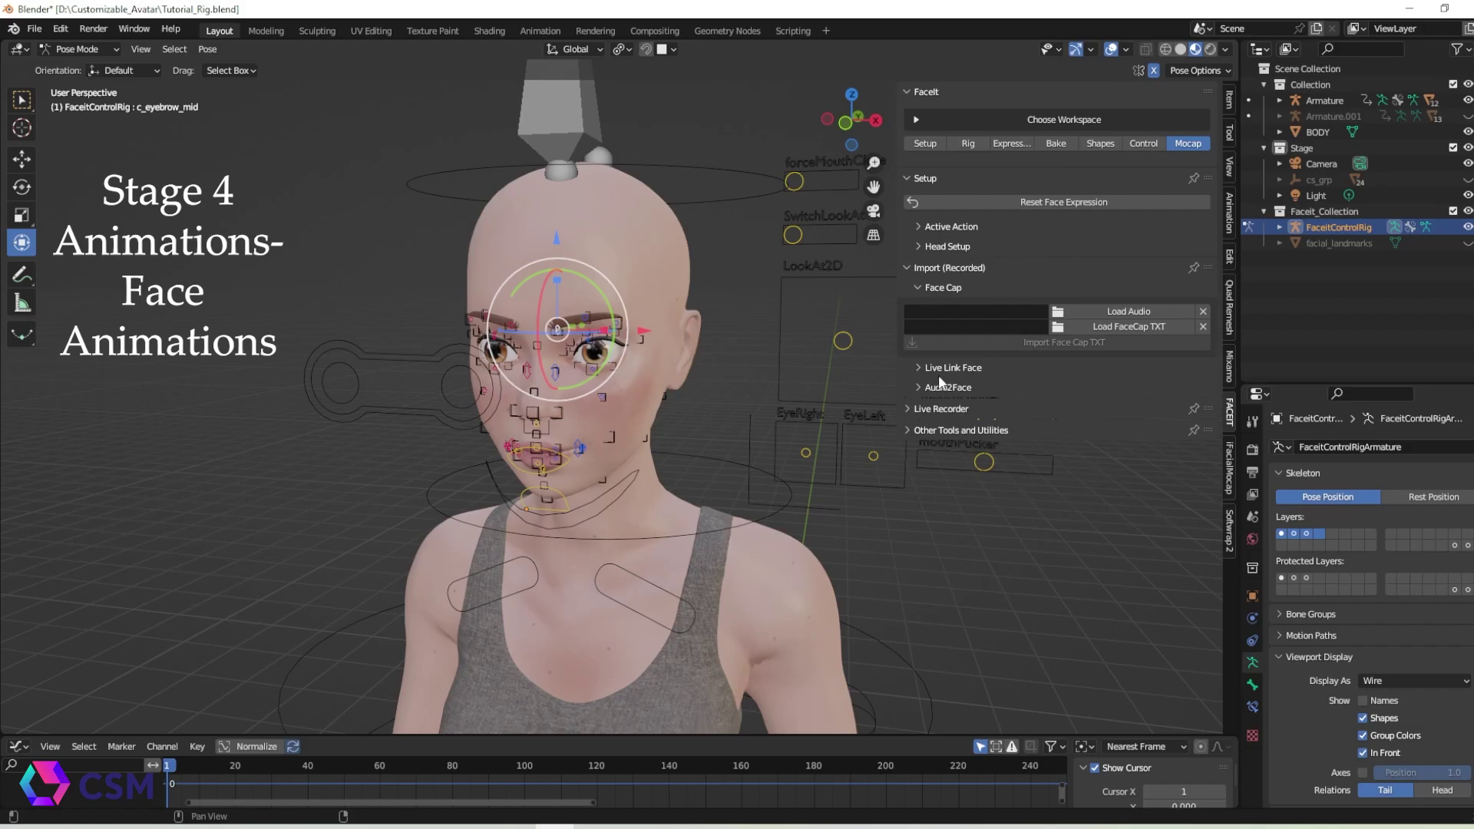
pyautogui.click(910, 410)
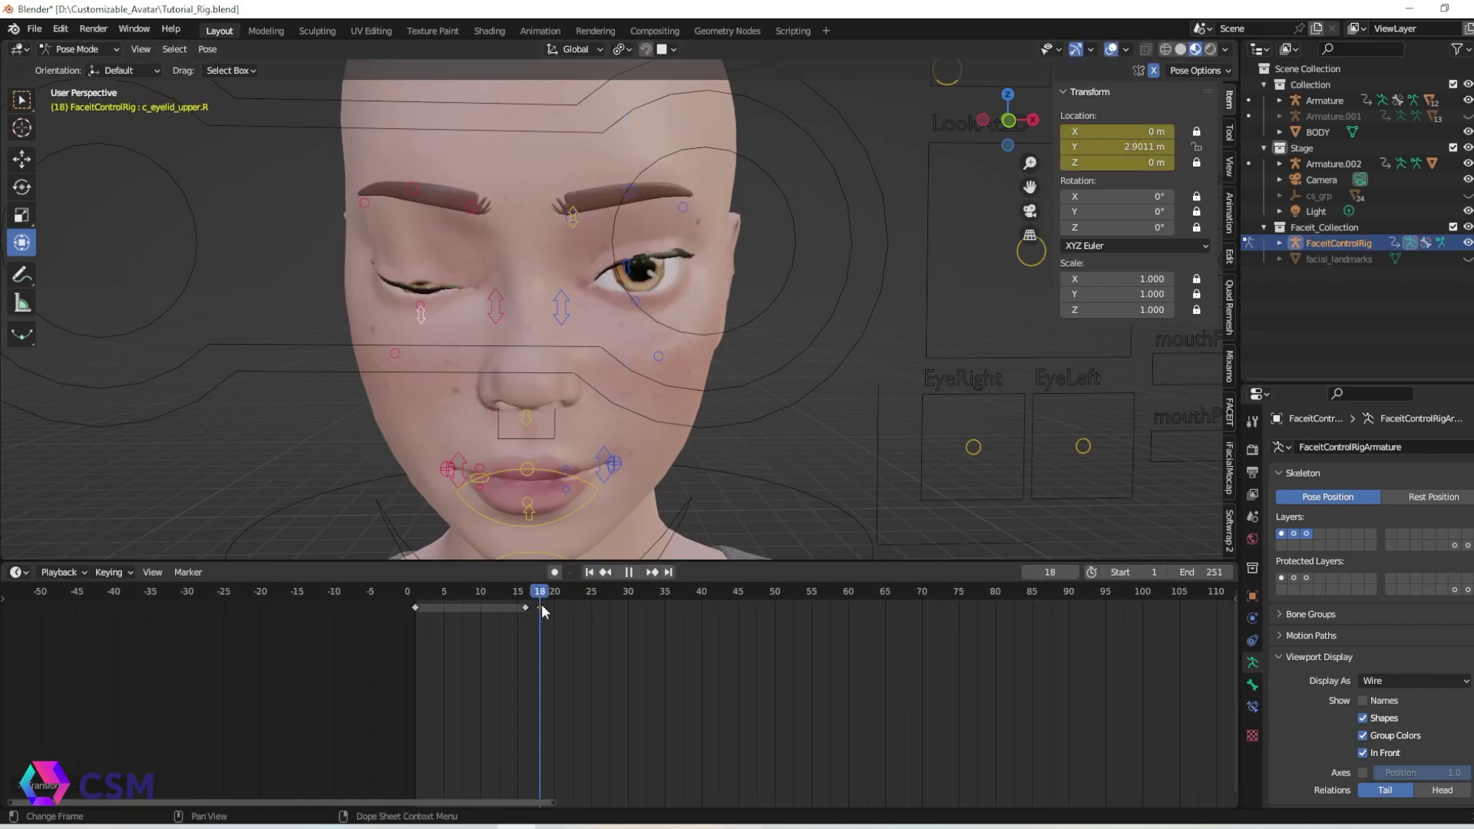
# Step: Duplicate the upper-eyelid blink keyframes further along the timeline, working on both the left and right eyelid controls
pyautogui.click(634, 300)
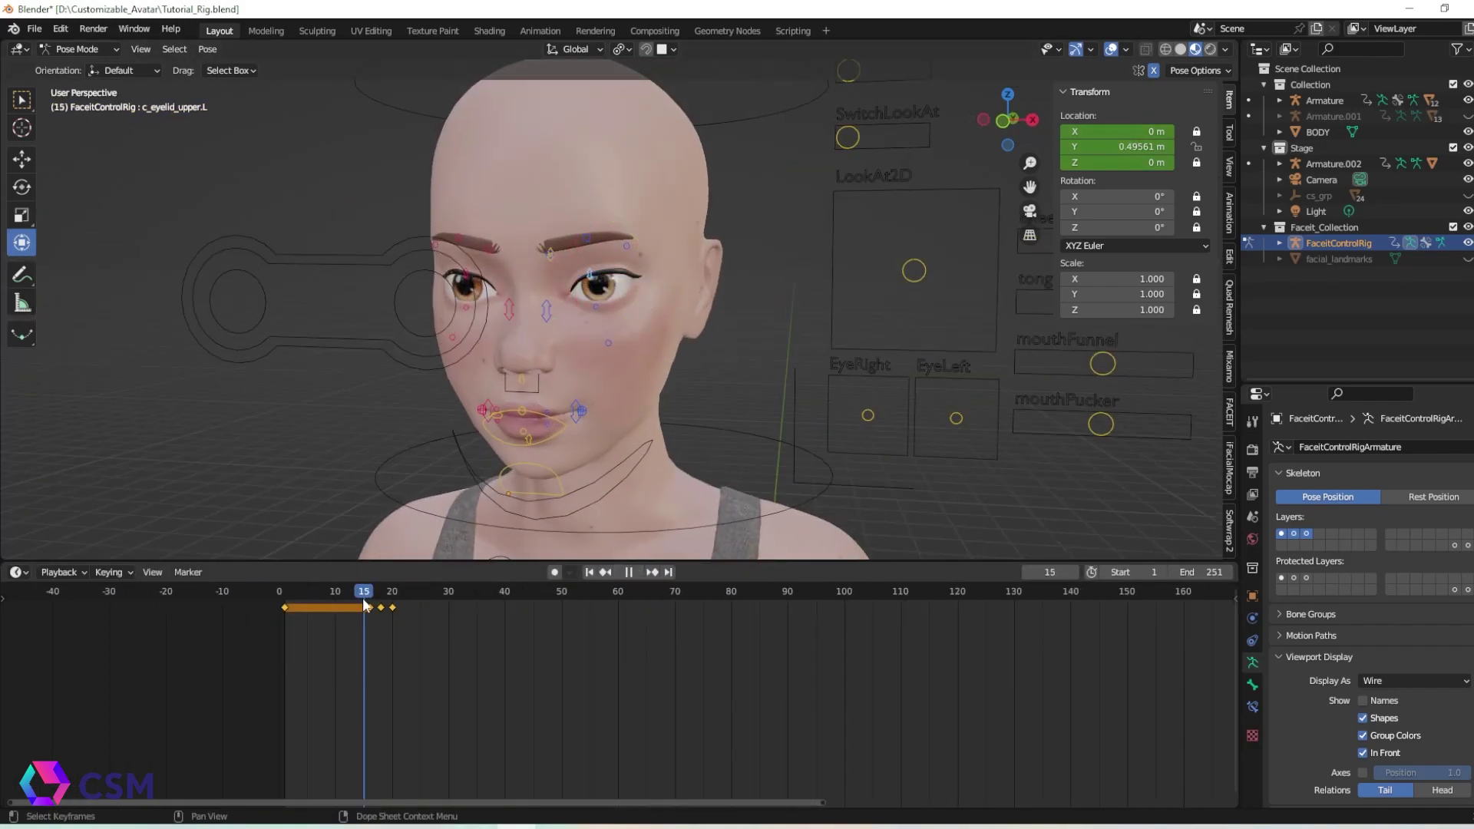
pyautogui.hotkey('shift', 'd')
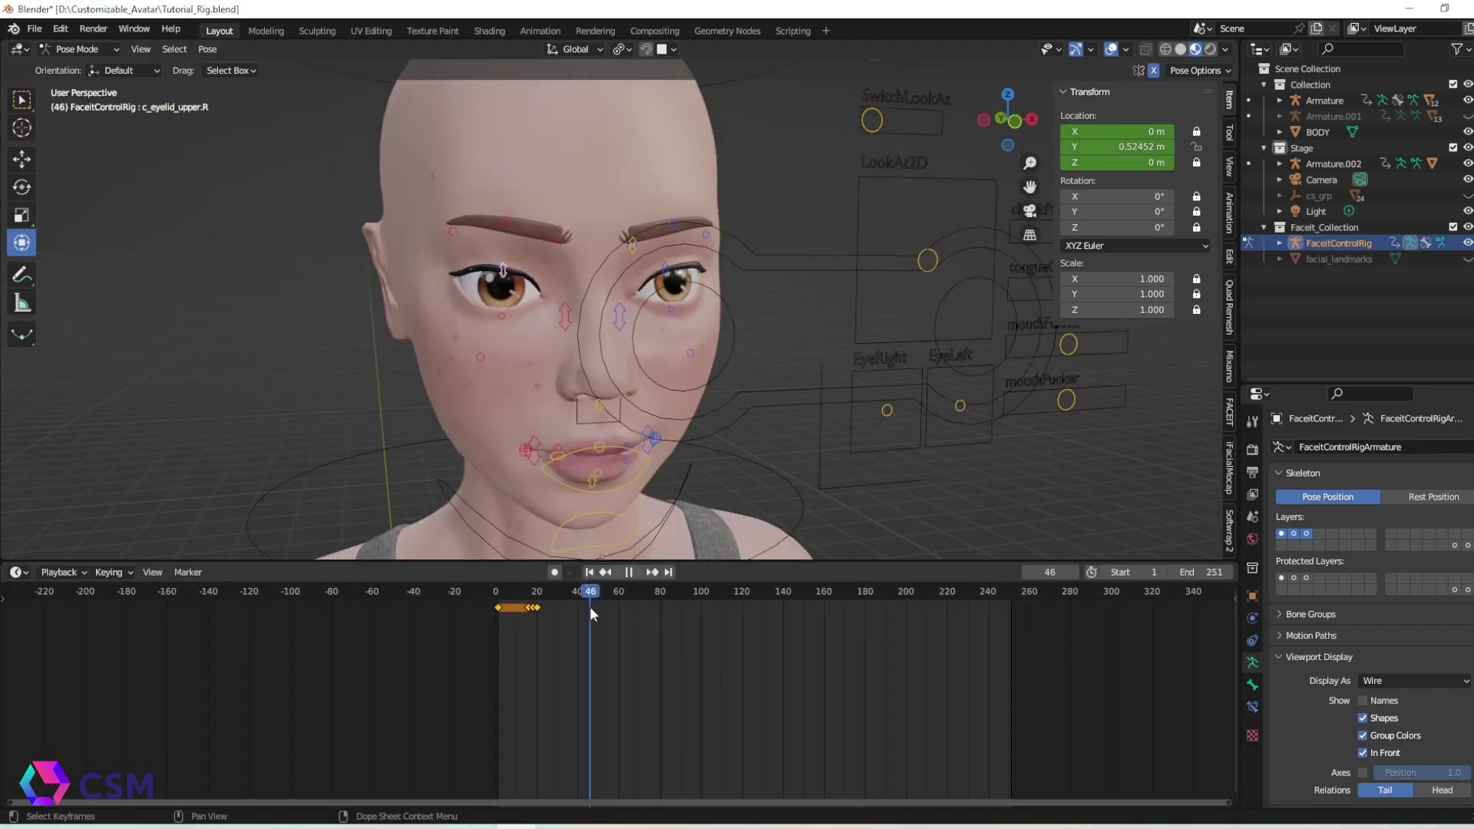
pyautogui.moveTo(589, 607); pyautogui.dragTo(731, 608)
pyautogui.hotkey('ctrl', 'shift', 'm')
pyautogui.click(914, 614)
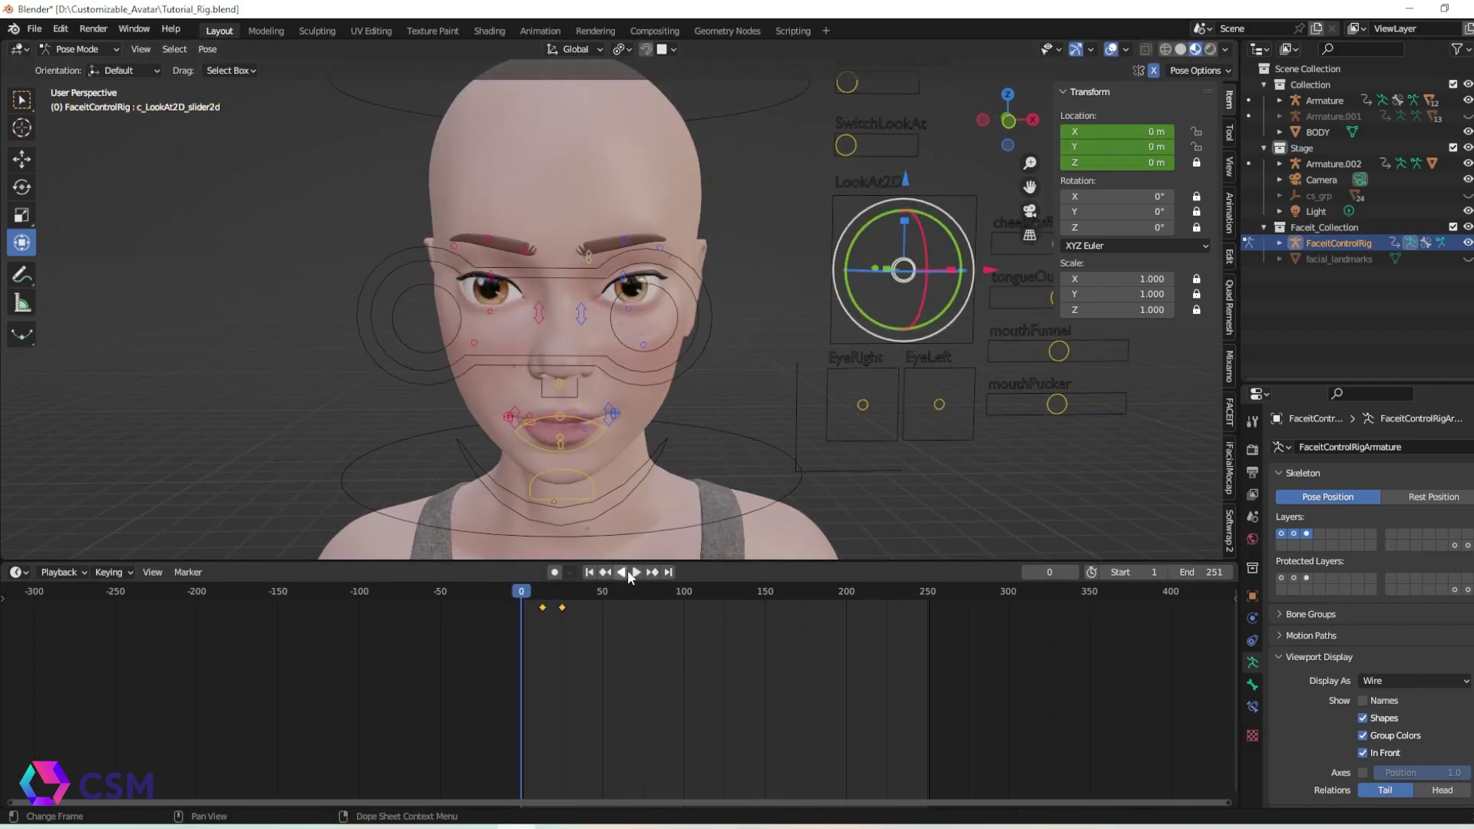
# Step: Play back the eye movement and keyframe new LookAt2D slider positions between about frames 50 and 100
pyautogui.moveTo(526, 599); pyautogui.dragTo(569, 605)
pyautogui.click(631, 572)
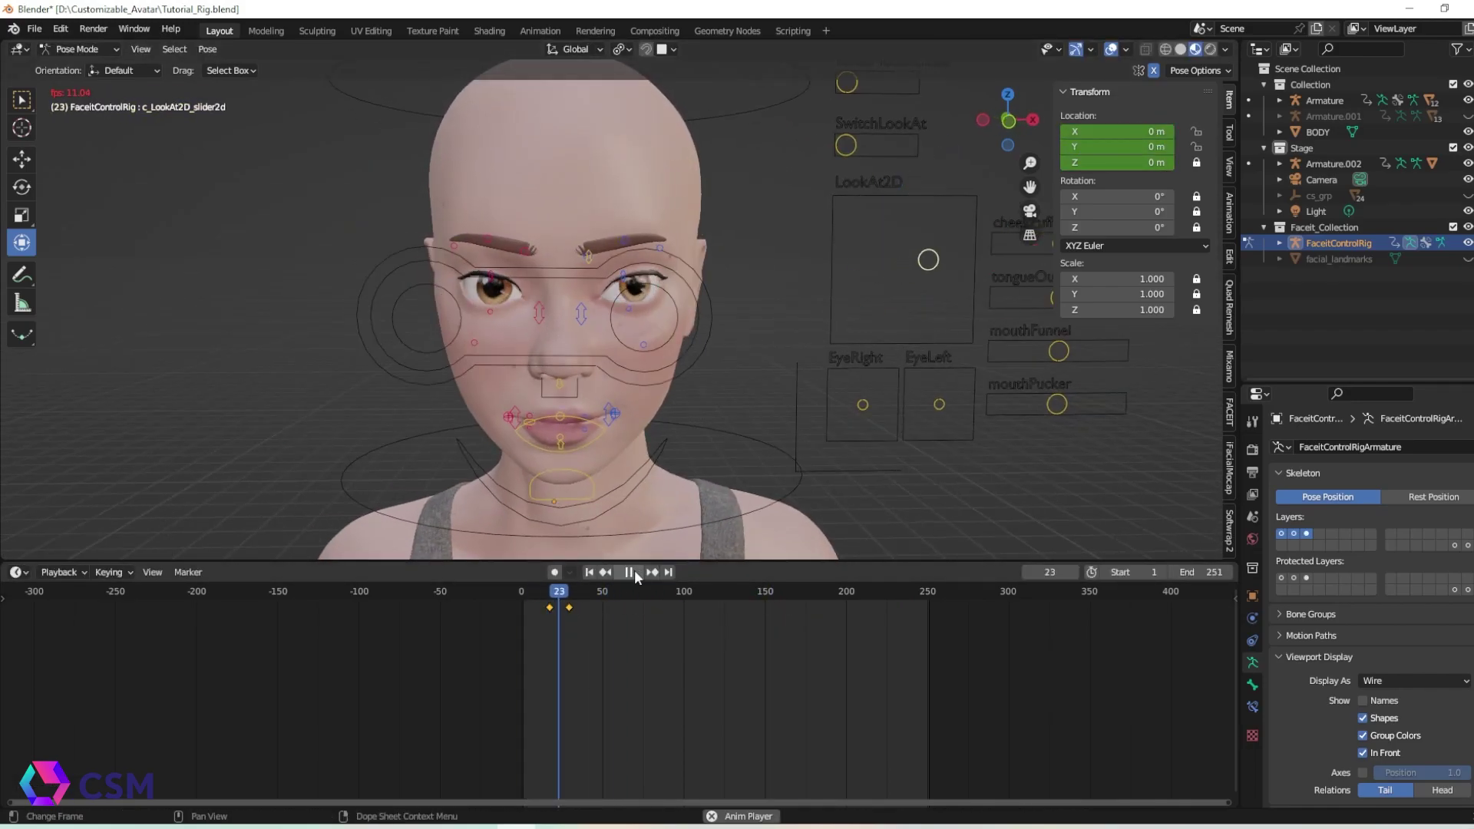
pyautogui.click(635, 573)
pyautogui.click(607, 593)
pyautogui.moveTo(927, 259)
pyautogui.mouseDown()
pyautogui.moveTo(862, 253)
pyautogui.moveTo(898, 263)
pyautogui.mouseUp()
pyautogui.press('i')
pyautogui.click(630, 593)
pyautogui.click(676, 593)
pyautogui.press('i')
pyautogui.click(637, 572)
# Step: Keyframe further LookAt2D slider positions from about frame 145 onward, repositioning the slider again near frame 232
pyautogui.moveTo(814, 377); pyautogui.dragTo(728, 382, button='middle')
pyautogui.click(757, 593)
pyautogui.press('i')
pyautogui.click(792, 593)
pyautogui.press('i')
pyautogui.press('g')
pyautogui.click(1150, 146)
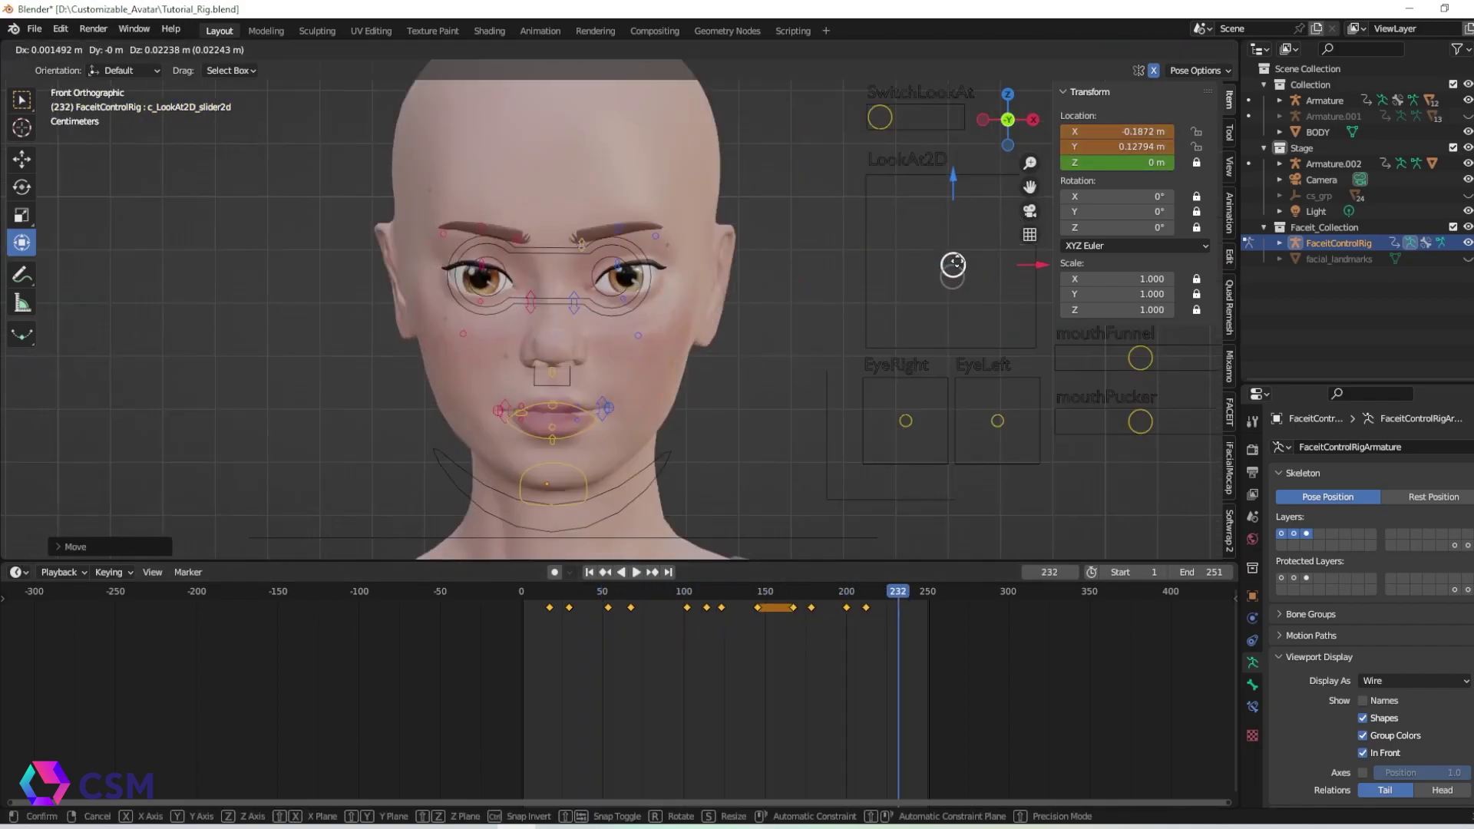
# Step: Scrub through the timeline to preview the motion of the facial controls, including the lip corners, lower eyelids and jaw
pyautogui.moveTo(522, 594); pyautogui.dragTo(559, 594)
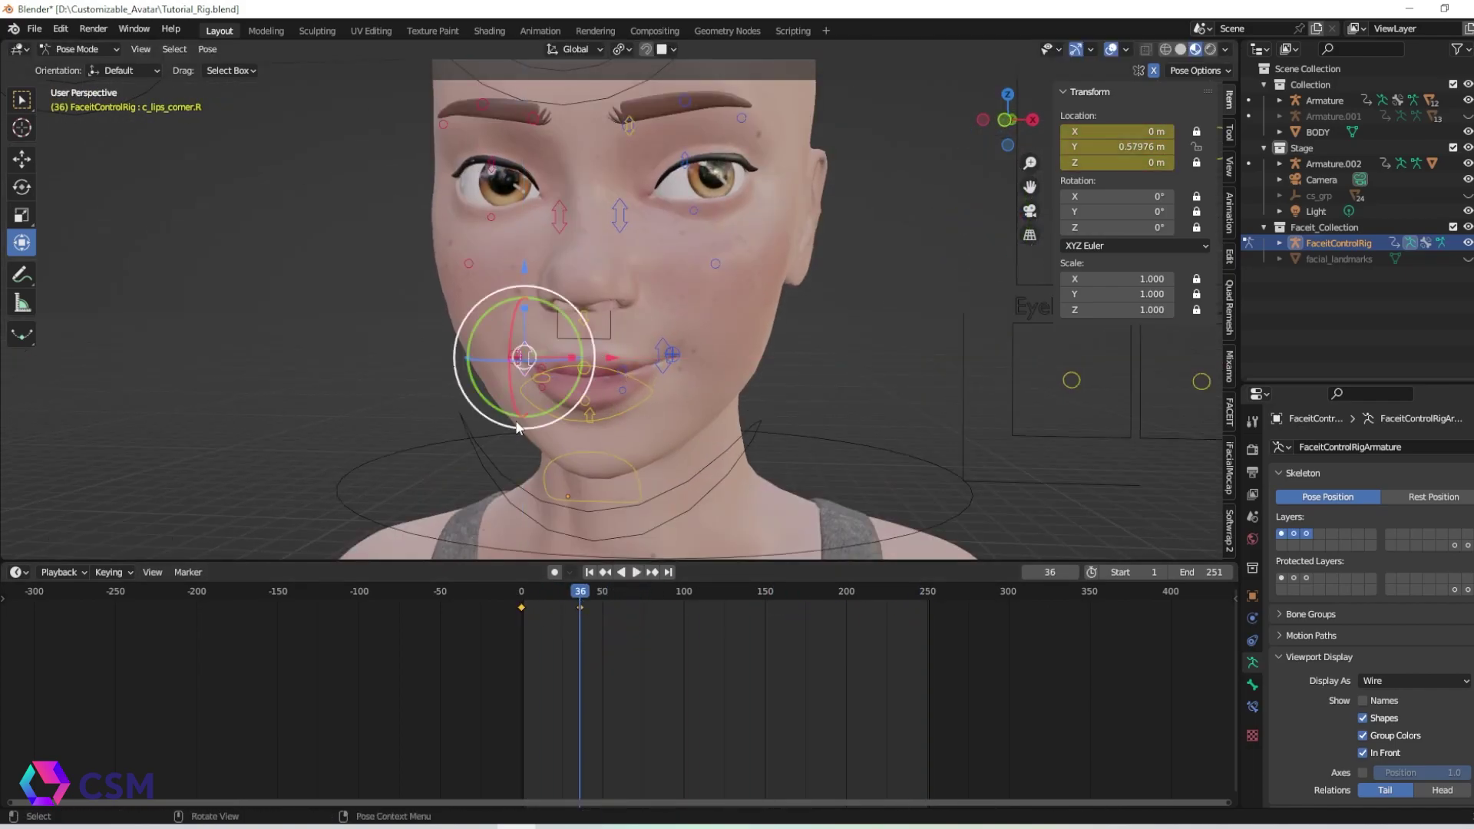
pyautogui.moveTo(581, 600); pyautogui.dragTo(594, 605)
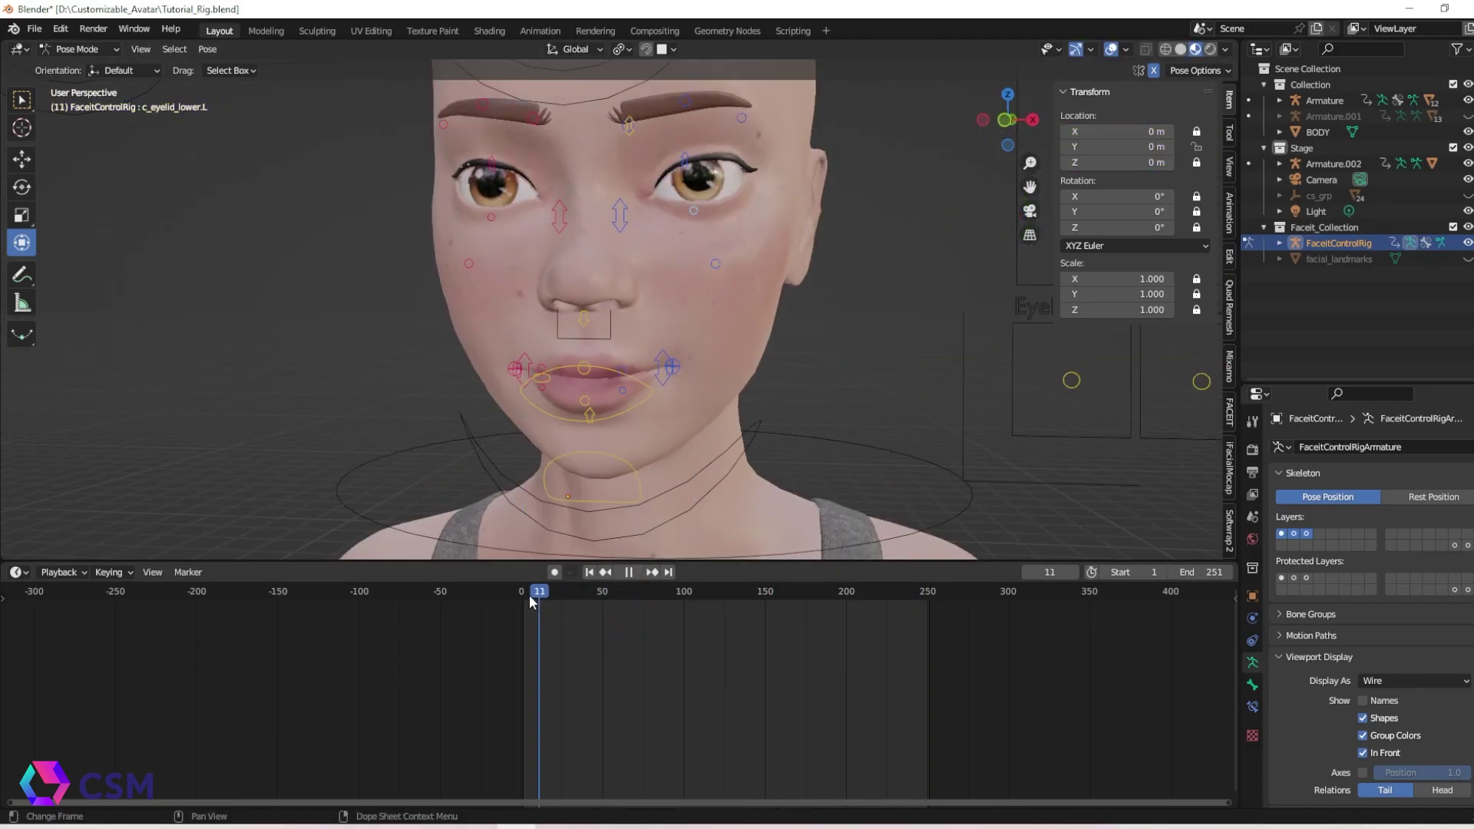
pyautogui.moveTo(528, 595); pyautogui.dragTo(669, 610)
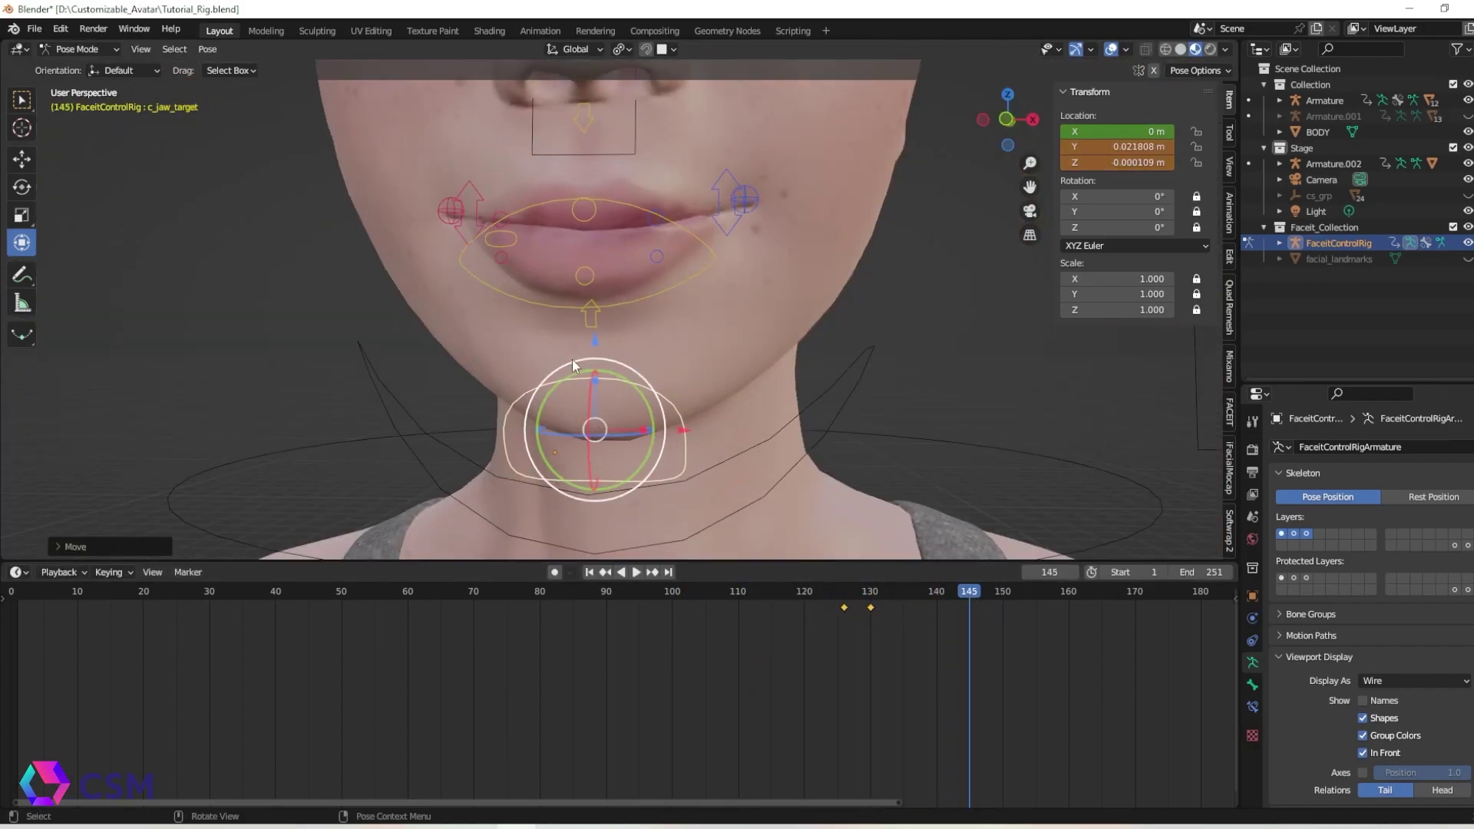
pyautogui.moveTo(951, 591); pyautogui.dragTo(933, 620)
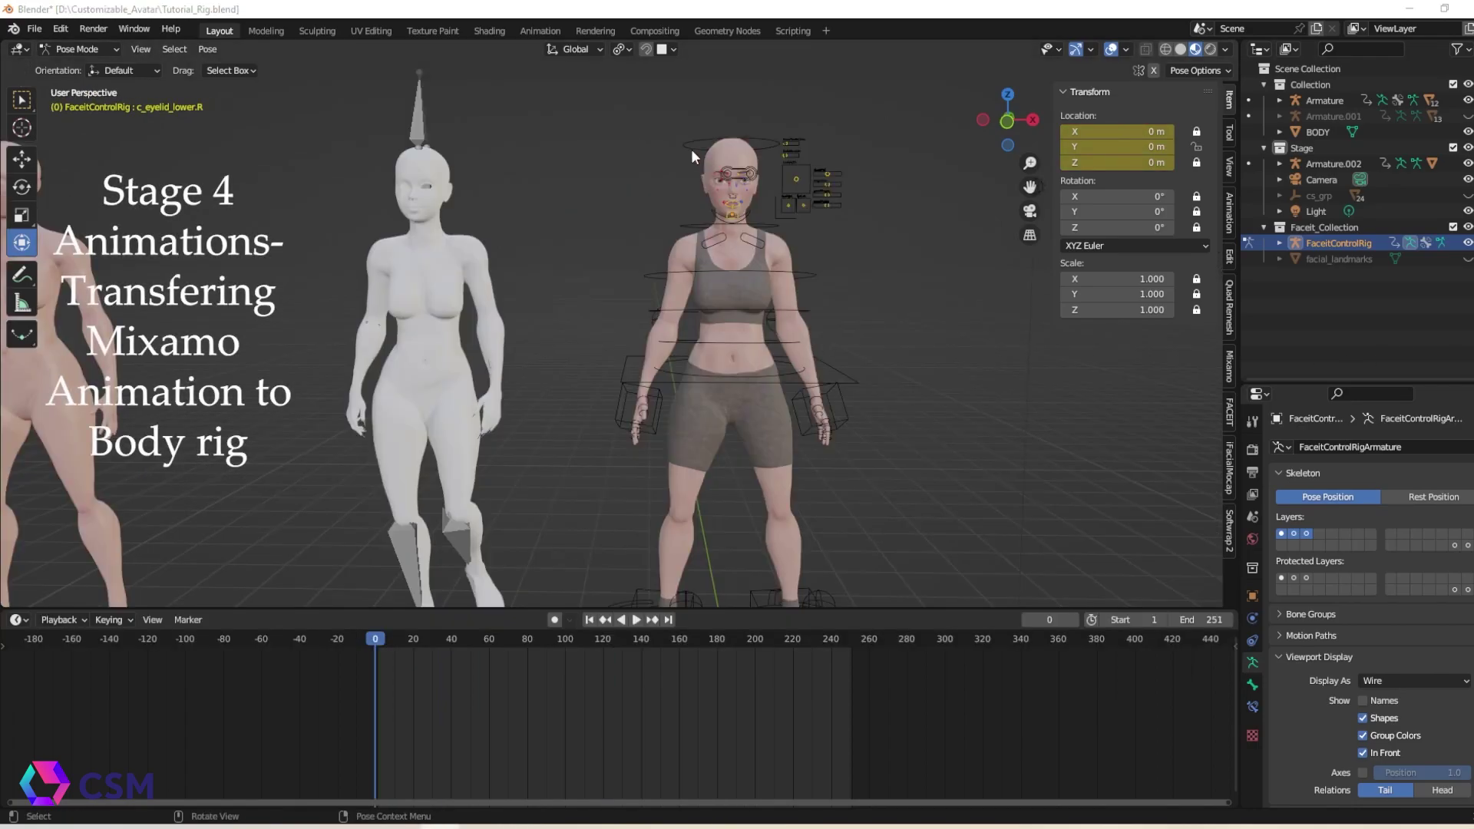
# Step: Play and scrub the Mixamo animation on the white source character beside the body rig
pyautogui.press('space')
pyautogui.moveTo(467, 639); pyautogui.dragTo(404, 657)
pyautogui.press('space')
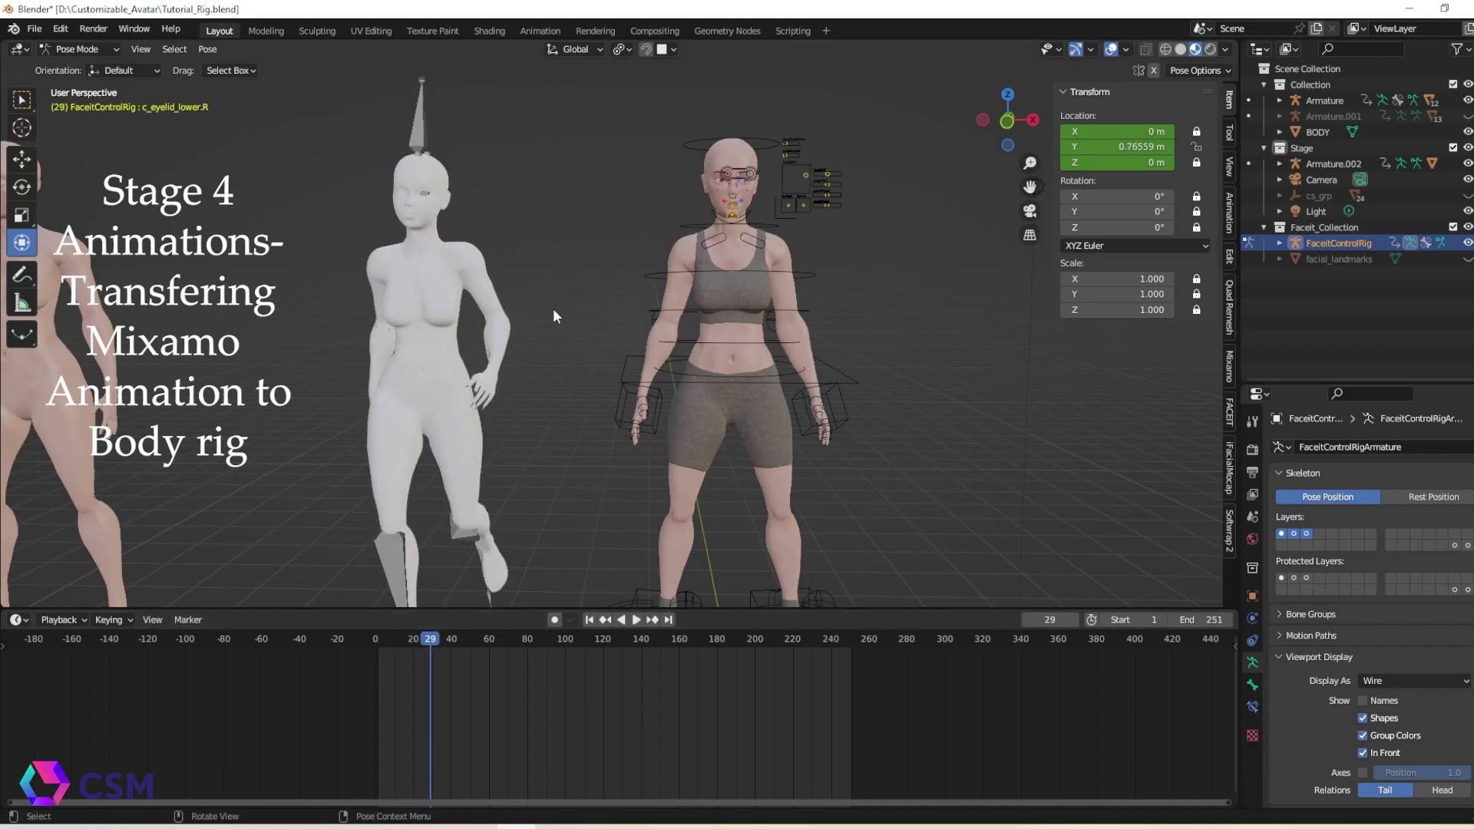
pyautogui.scroll(2, 706, 249)
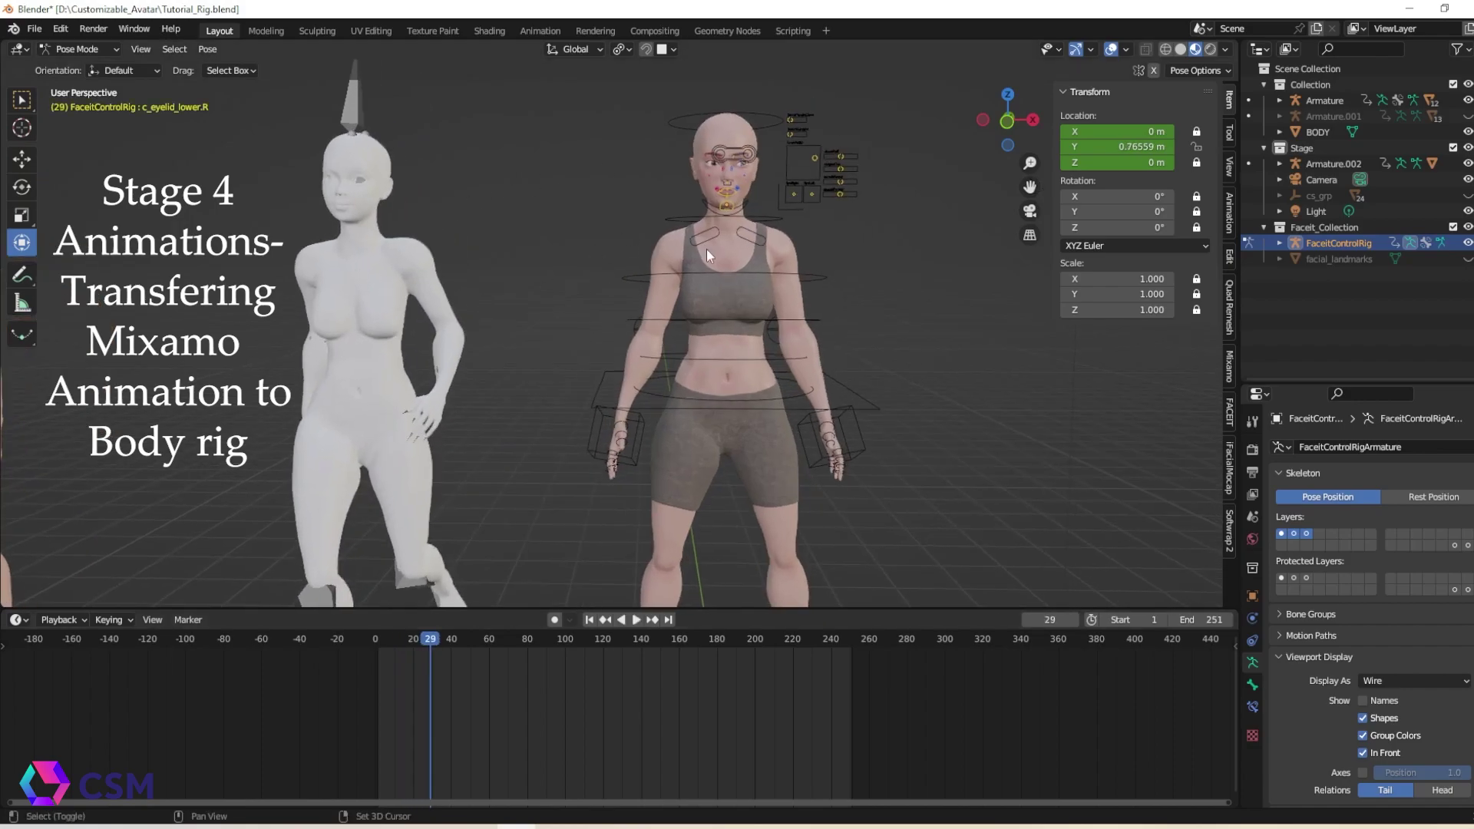
# Step: Clear the Mixamo source skeleton and pick the white character's Armature.002 as the source again
pyautogui.click(1227, 371)
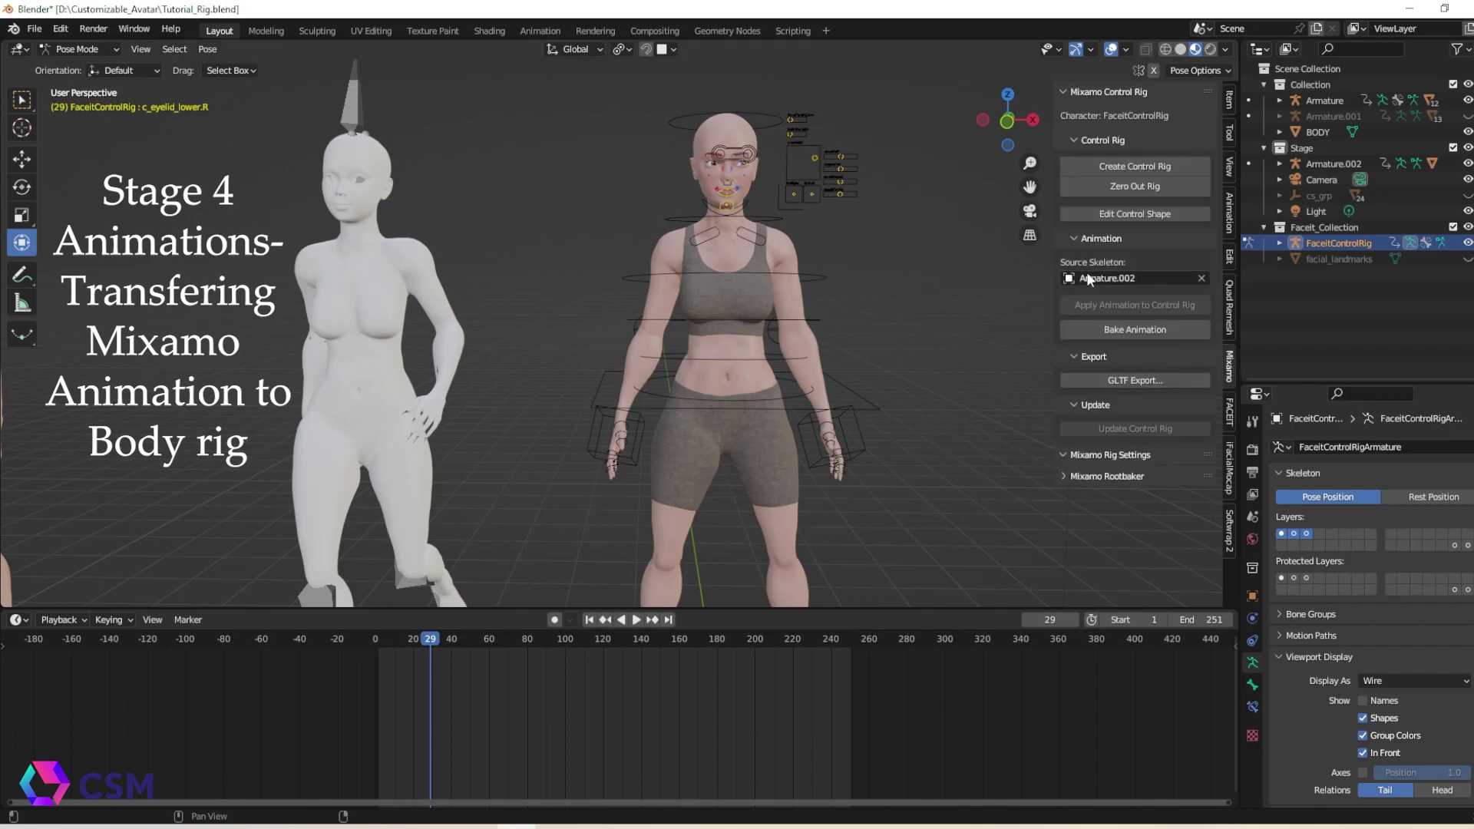
pyautogui.click(1200, 279)
pyautogui.click(1201, 278)
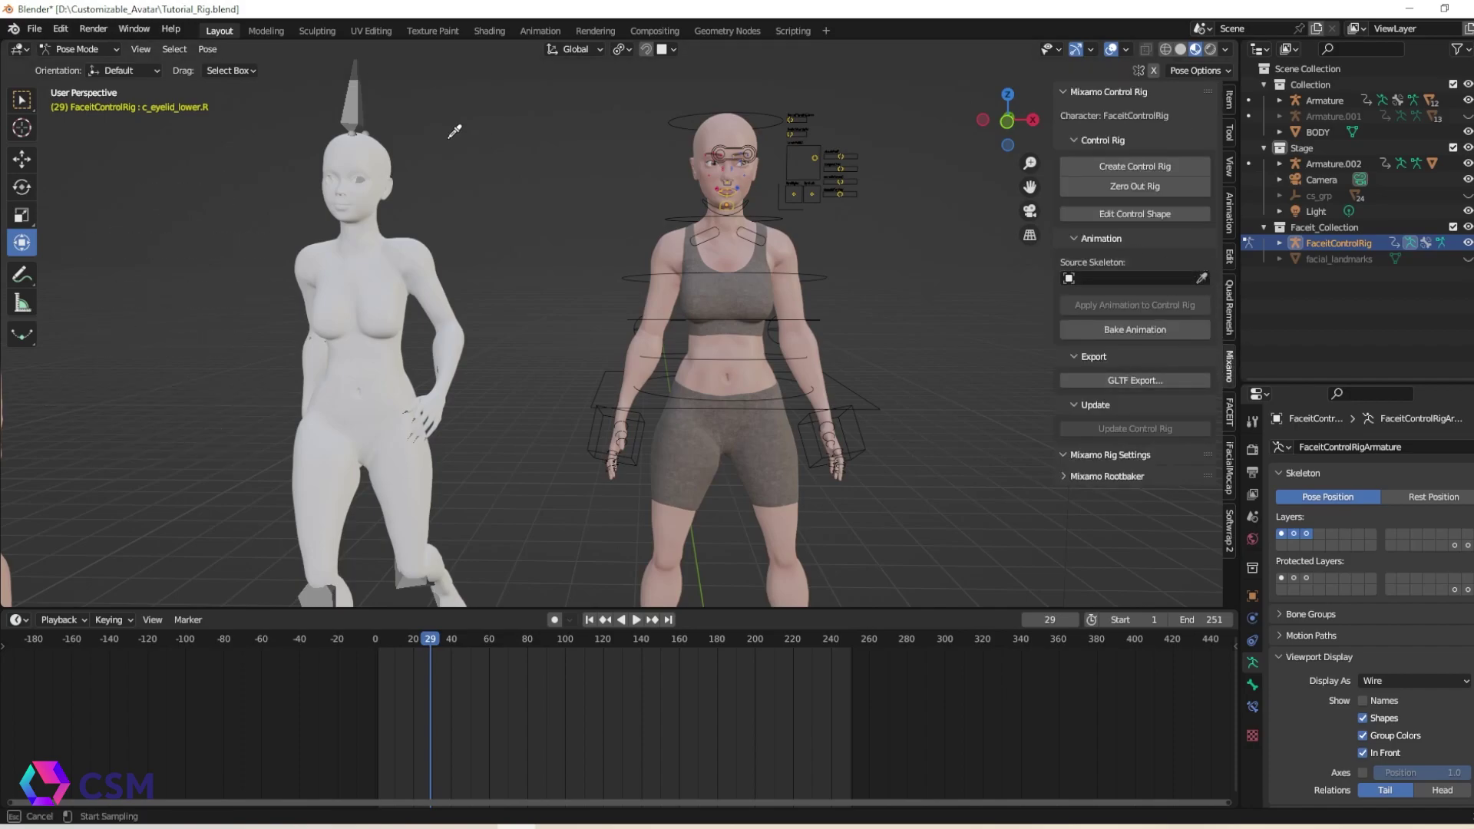
pyautogui.click(354, 91)
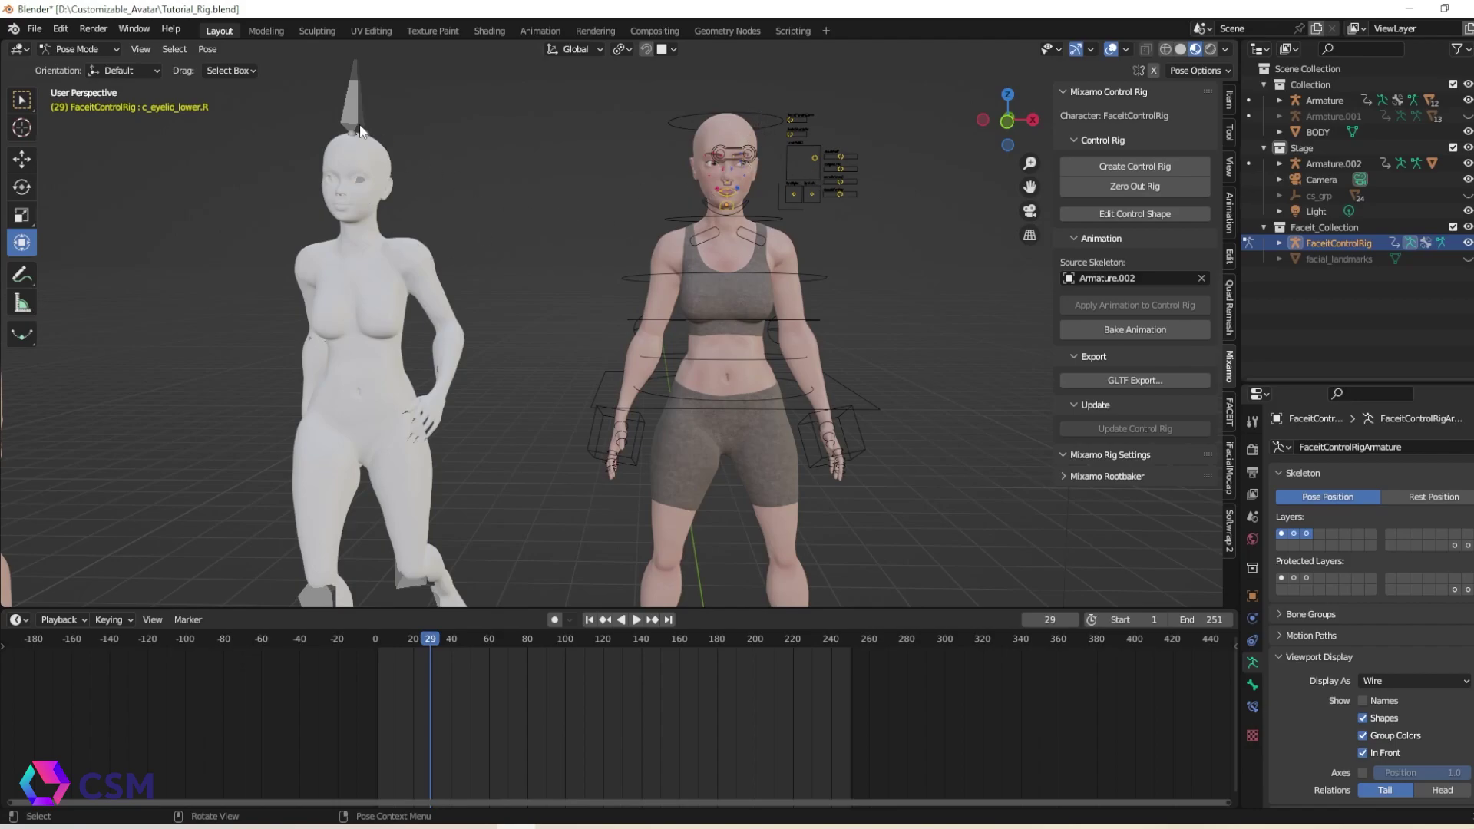
# Step: Make all of Armature.002's animation curves cyclic with the Make Cyclic (F-Modifier) extrapolation and scrub to check the loop
pyautogui.scroll(-3, 491, 176)
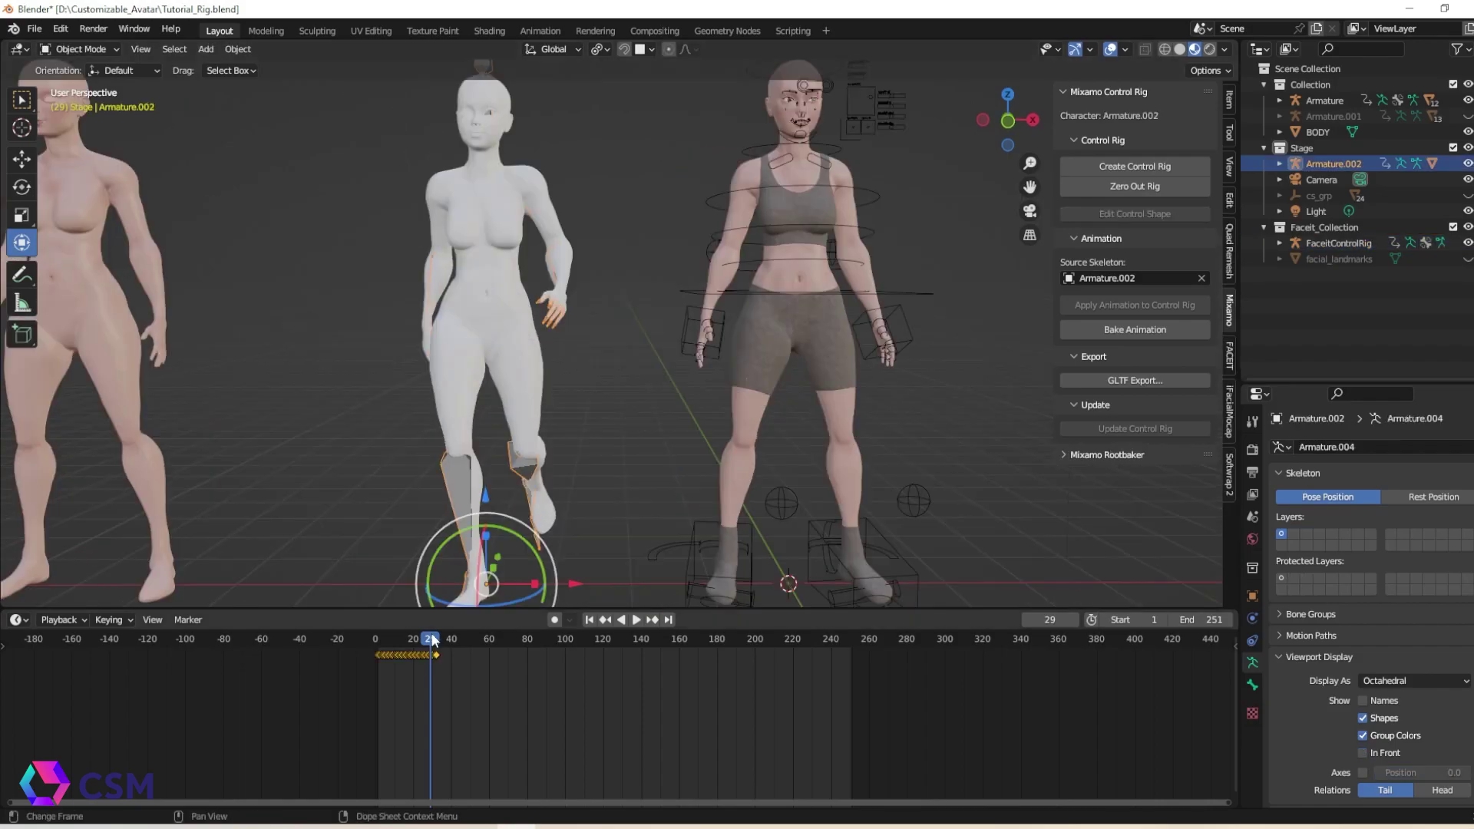
pyautogui.press('space')
pyautogui.click(28, 619)
pyautogui.click(242, 696)
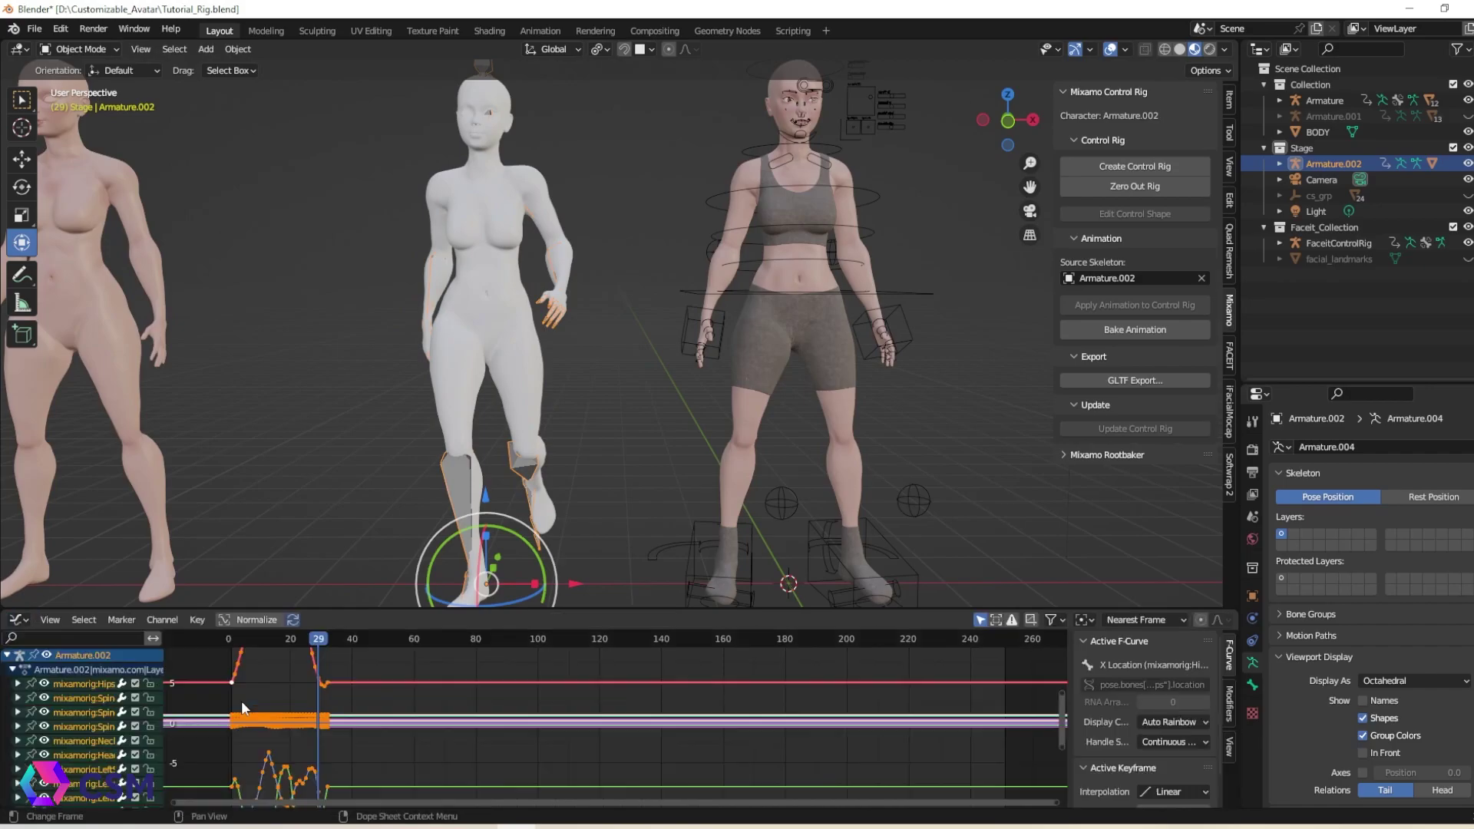
pyautogui.scroll(-6, 347, 675)
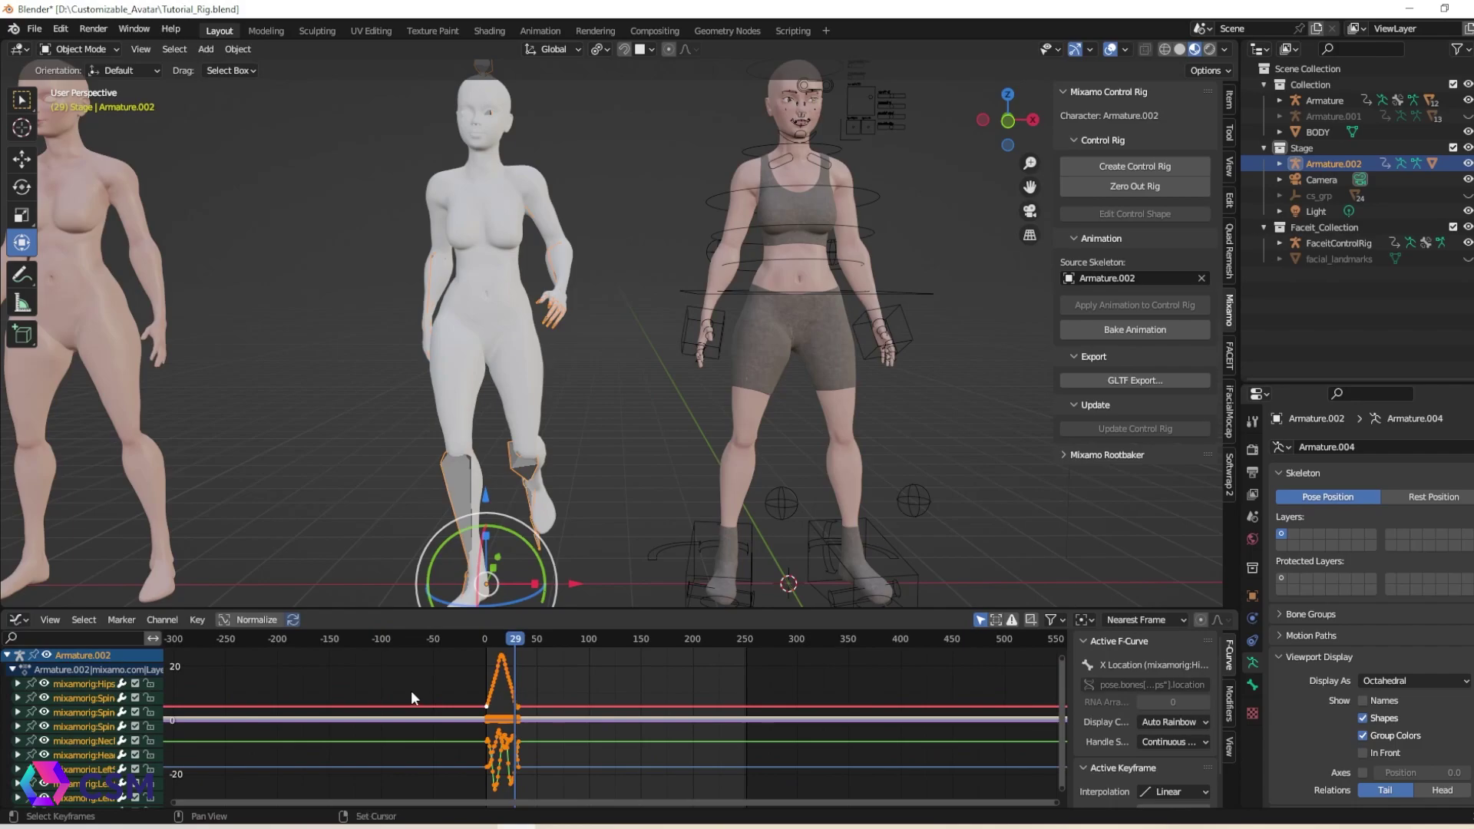
pyautogui.hotkey('shift', 'e')
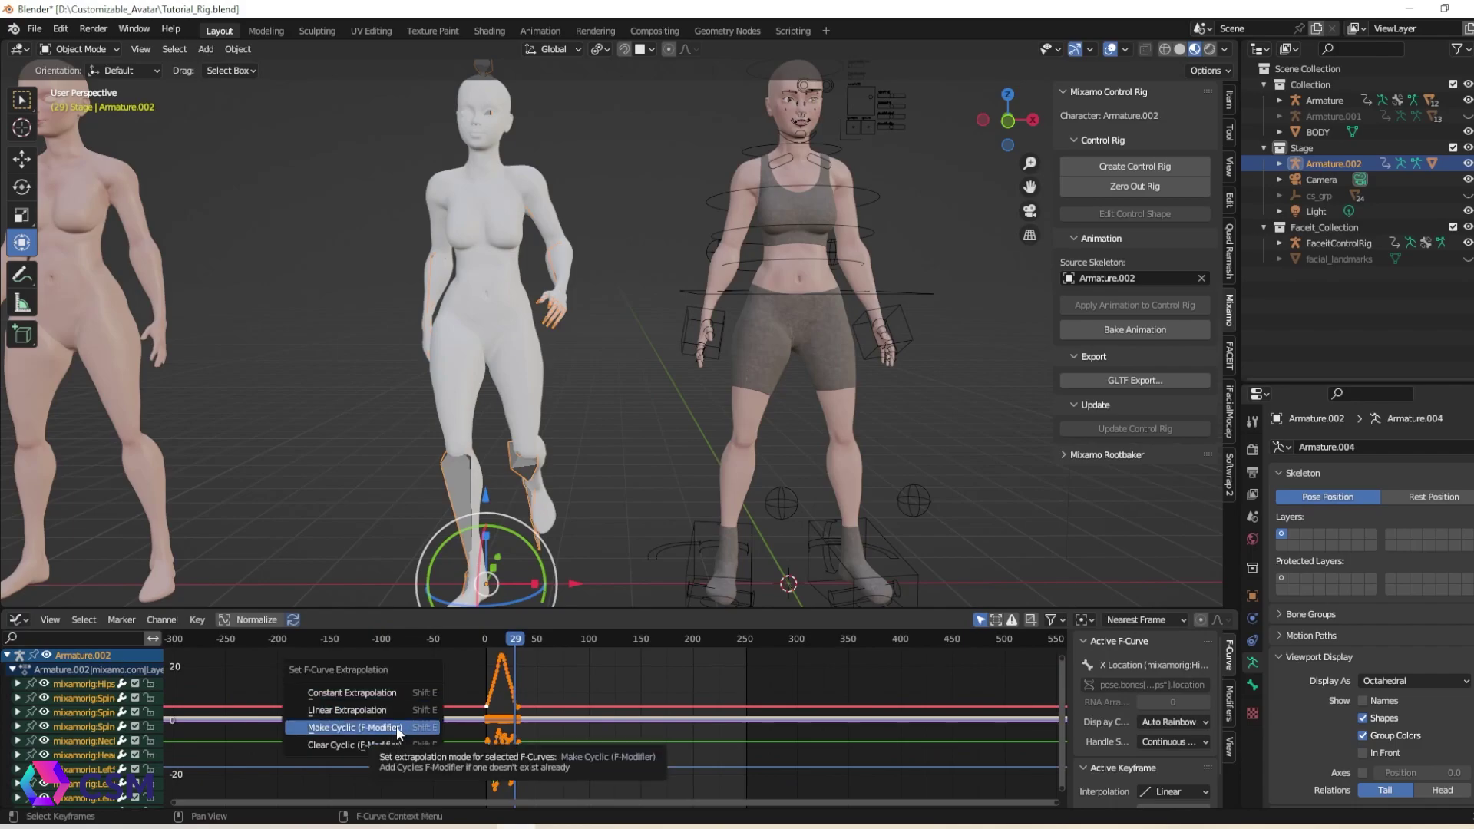
pyautogui.click(397, 726)
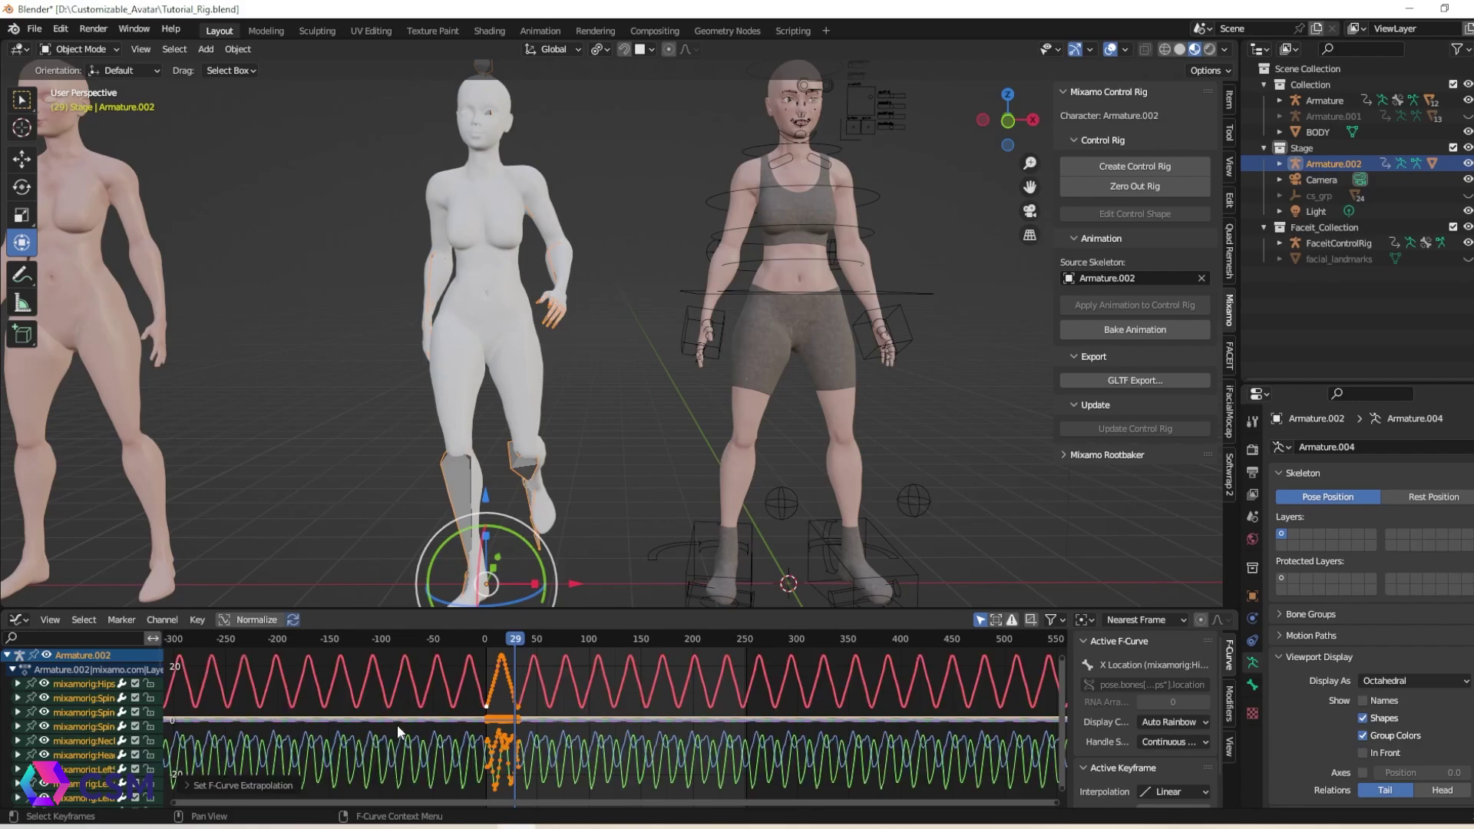
pyautogui.moveTo(521, 638); pyautogui.dragTo(728, 660)
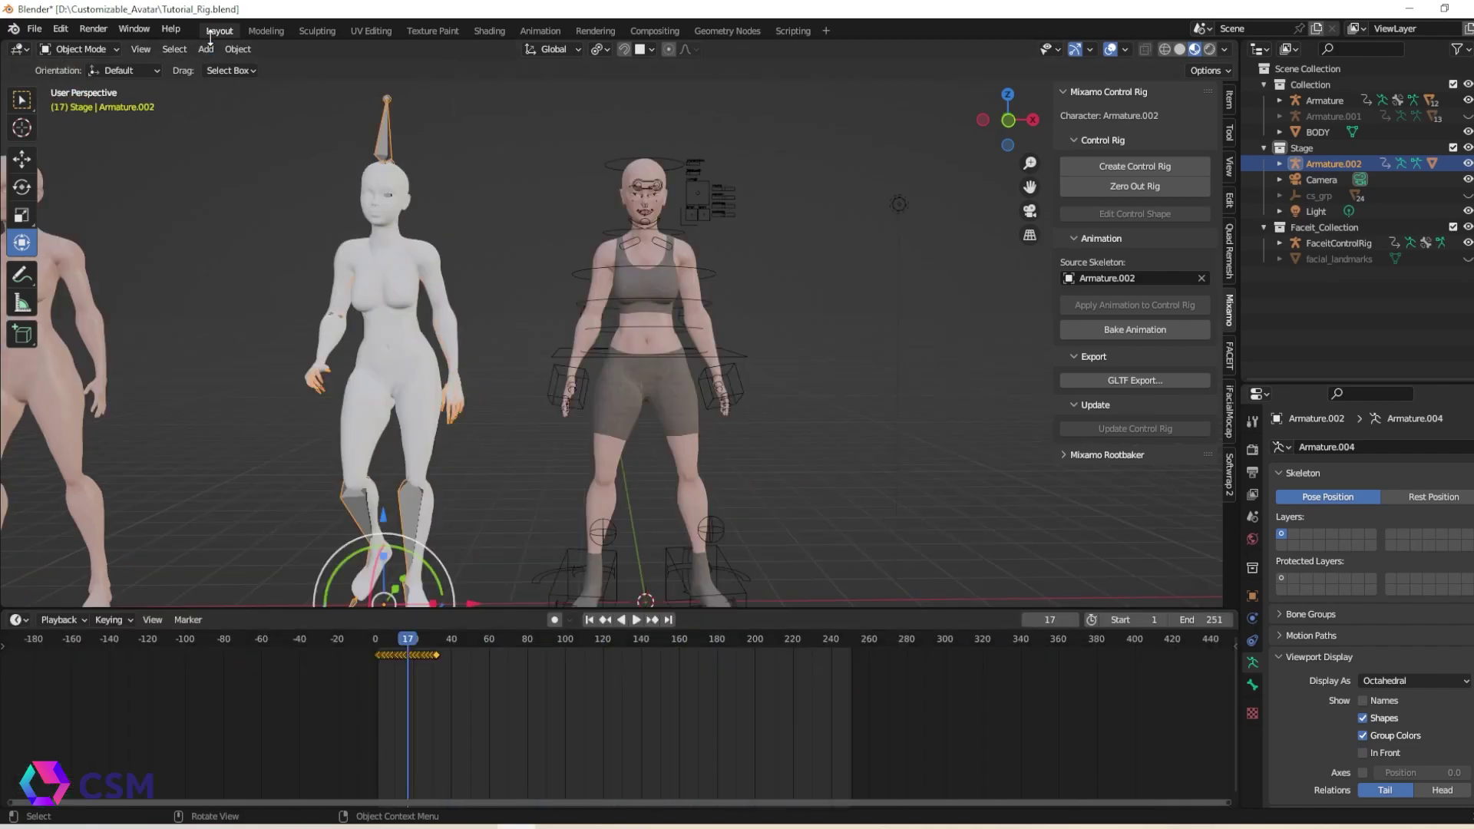
pyautogui.click(244, 51)
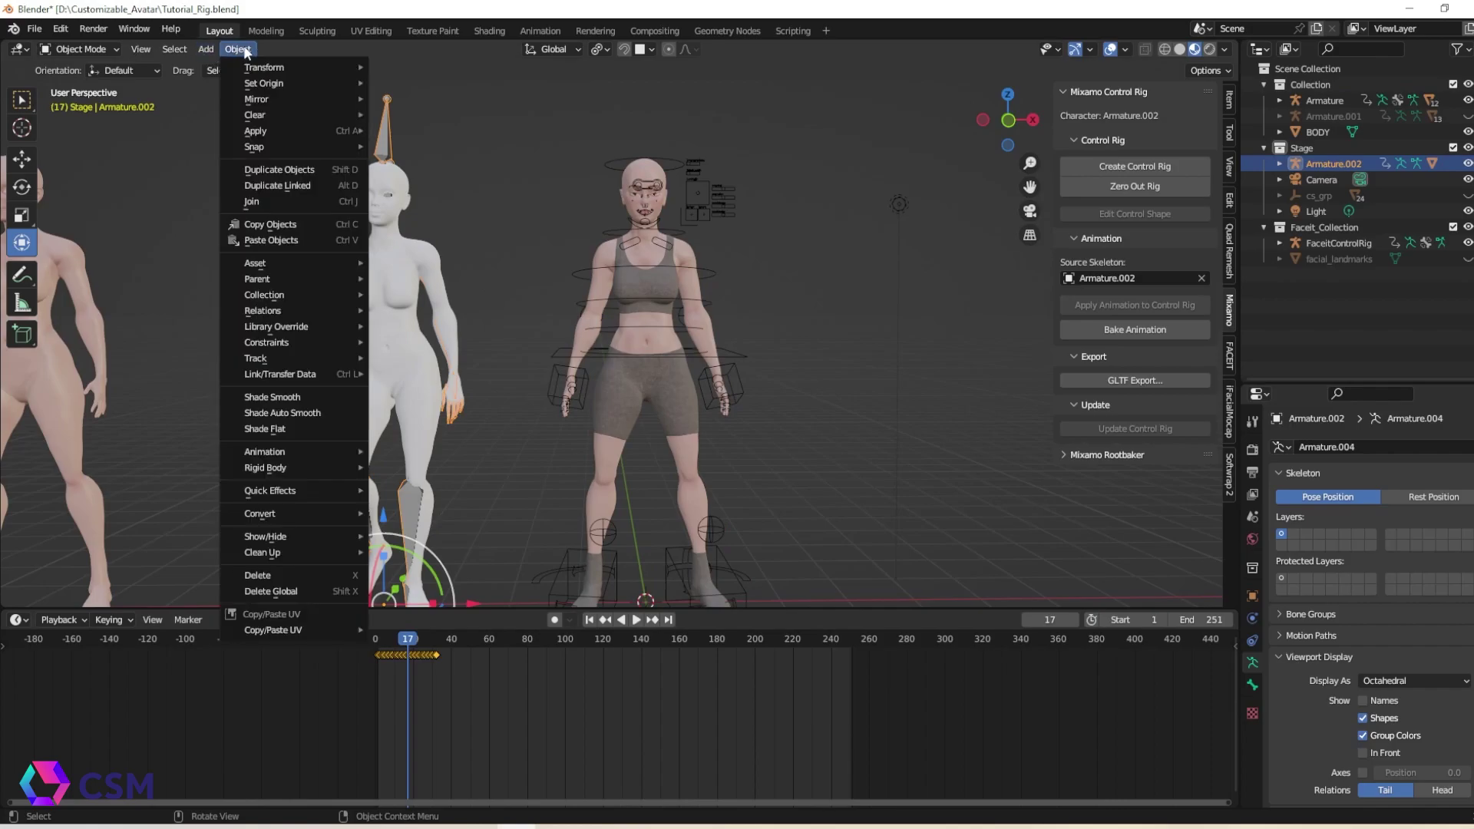
pyautogui.hotkey('ctrl', 'Tab')
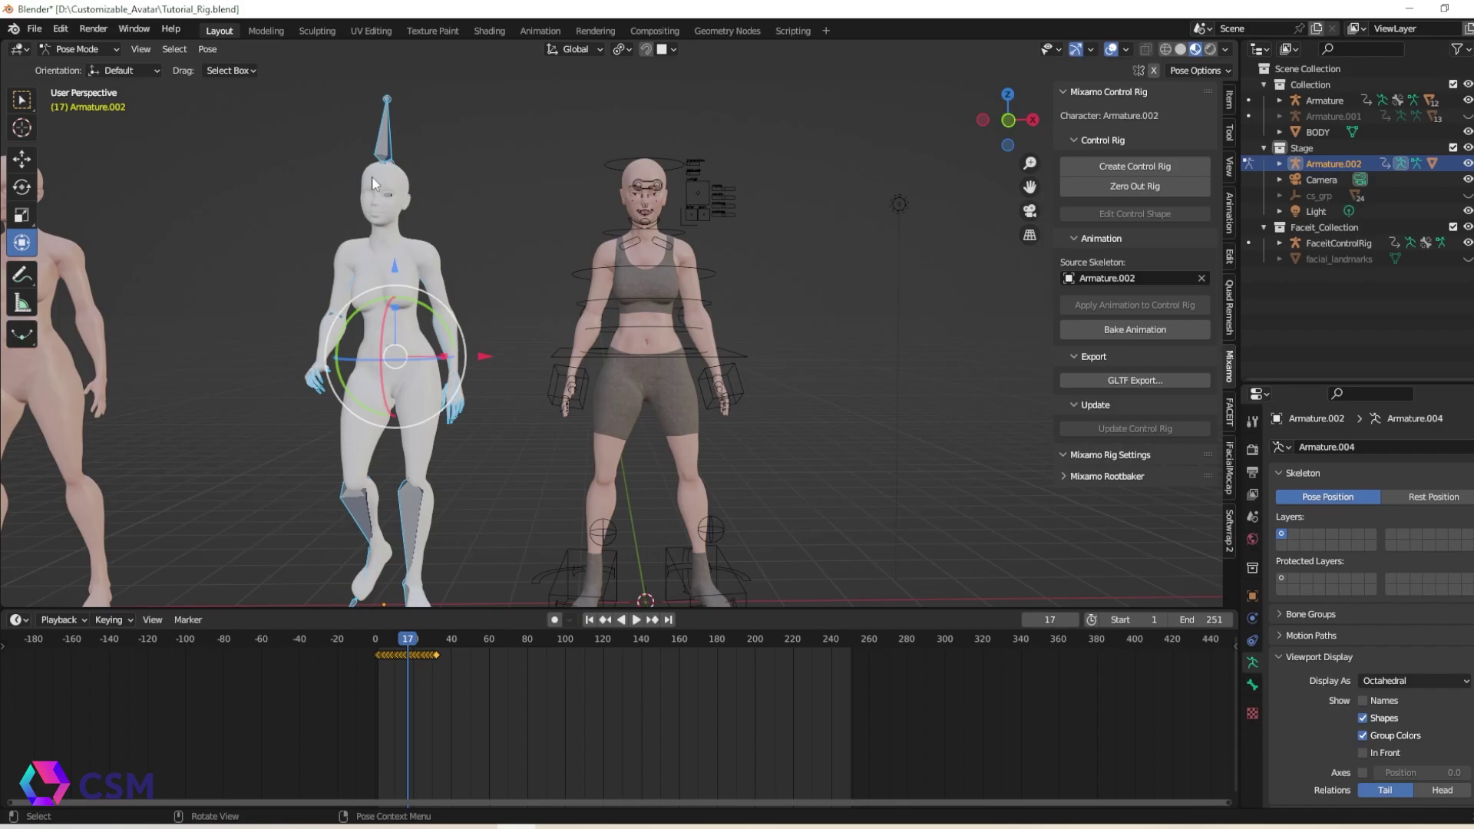
pyautogui.click(207, 49)
pyautogui.moveTo(247, 104)
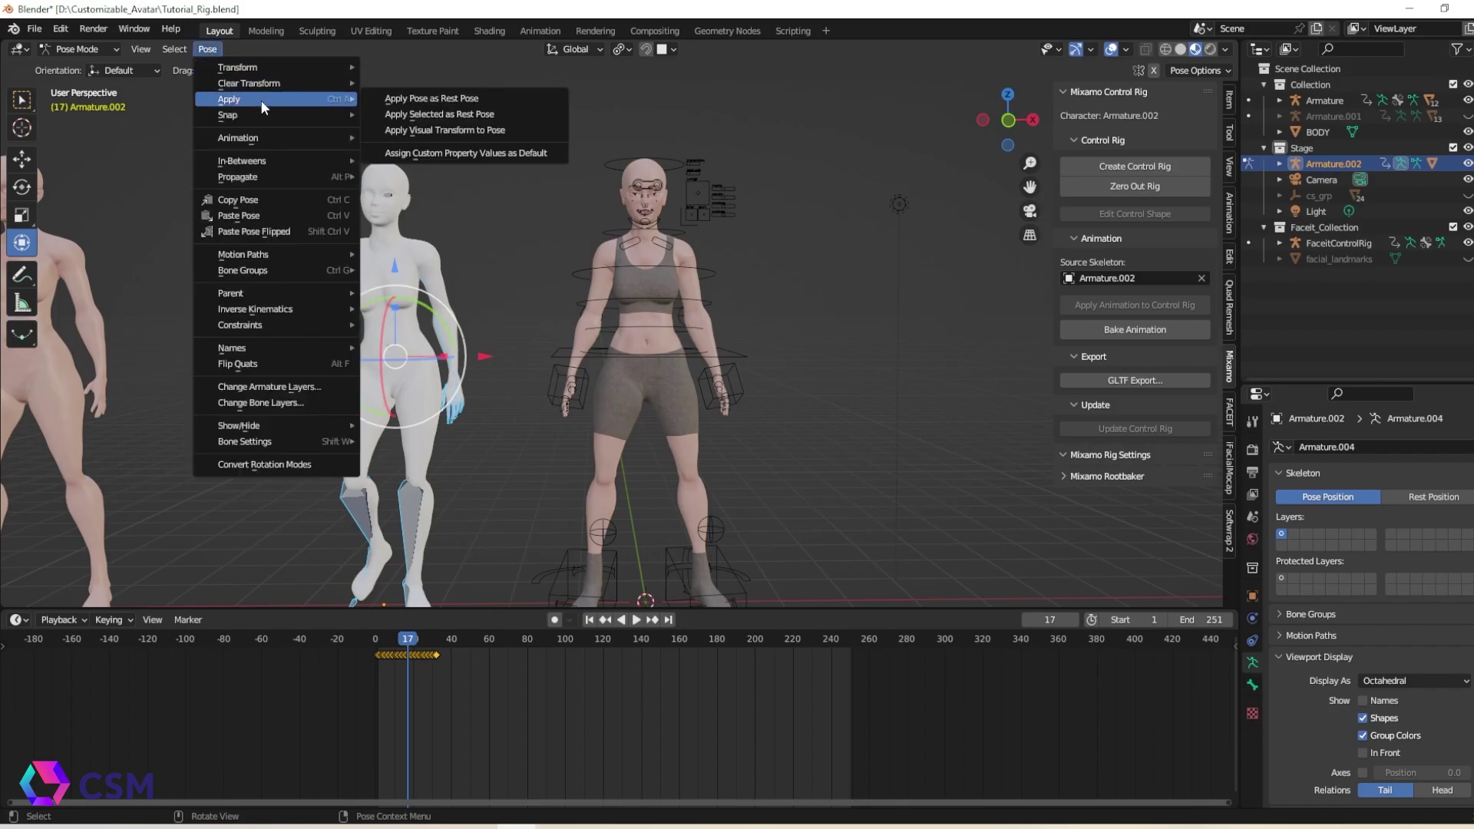
pyautogui.moveTo(255, 137)
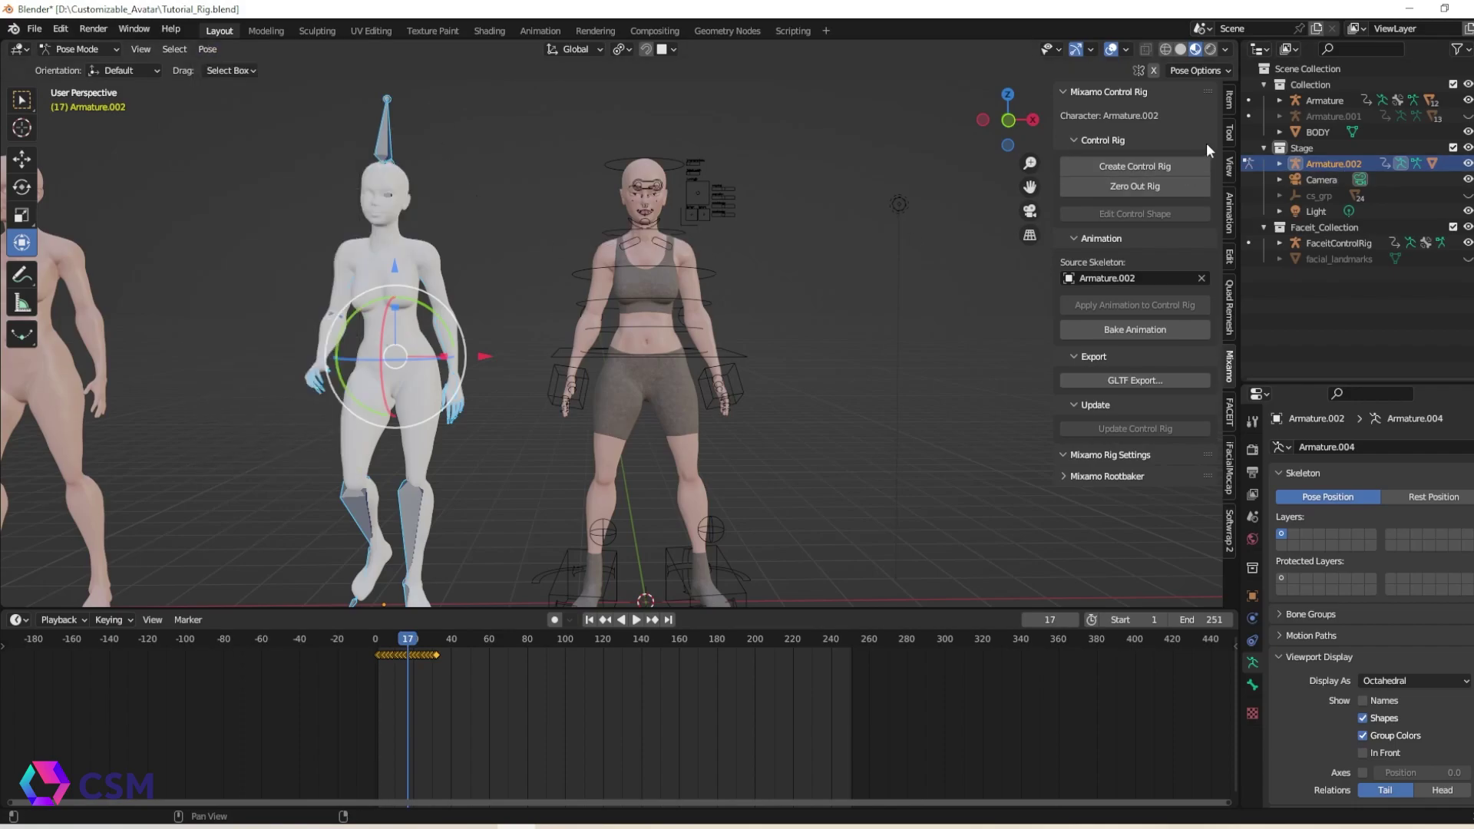
# Step: Return to Object Mode and set Armature.002's X location to 0 m so it overlaps the rigged character
pyautogui.click(1229, 102)
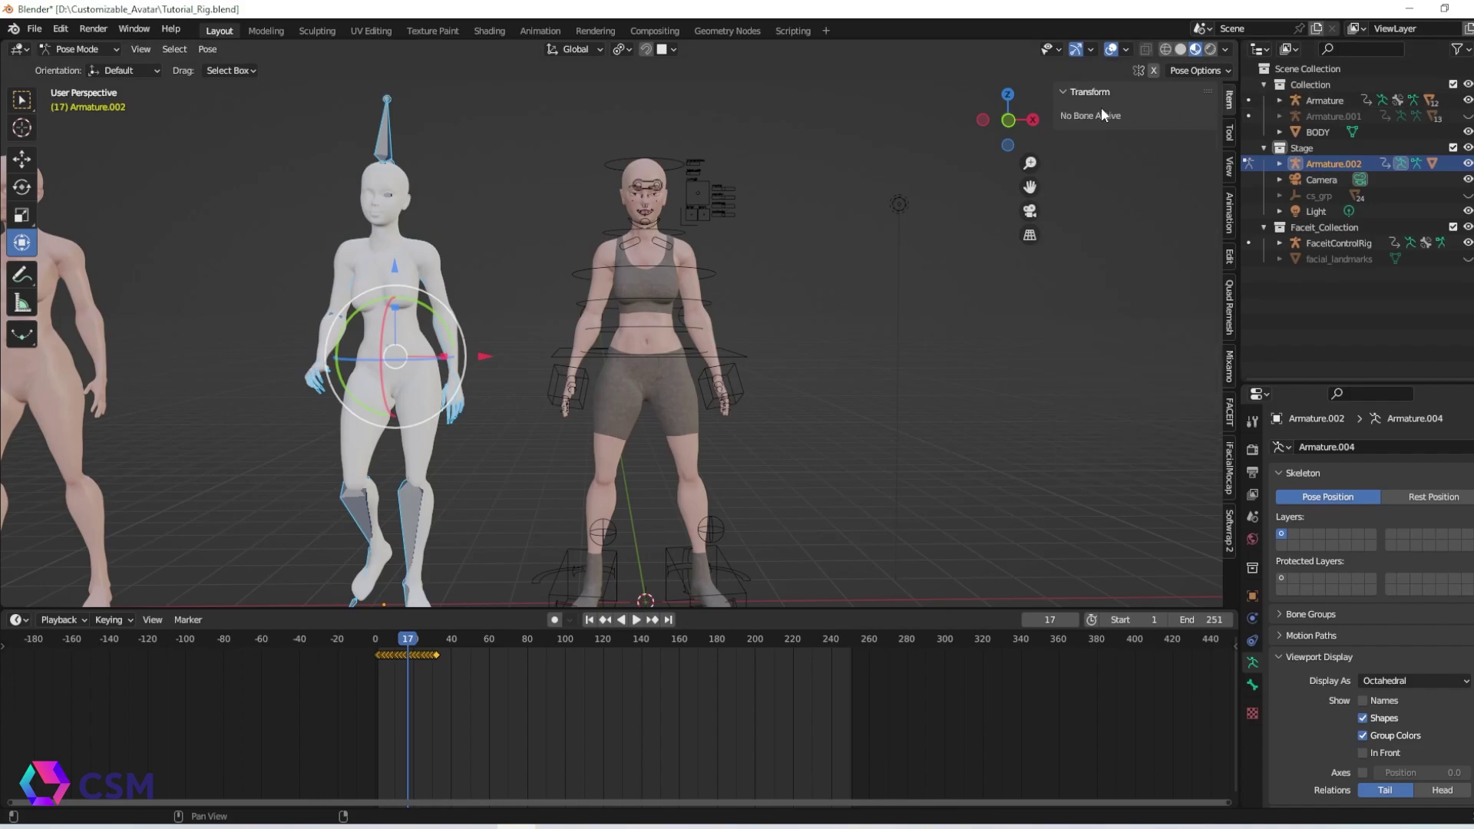
pyautogui.hotkey('ctrl', 'Tab')
pyautogui.click(392, 159)
pyautogui.click(1138, 129)
pyautogui.write('0')
pyautogui.press('Return')
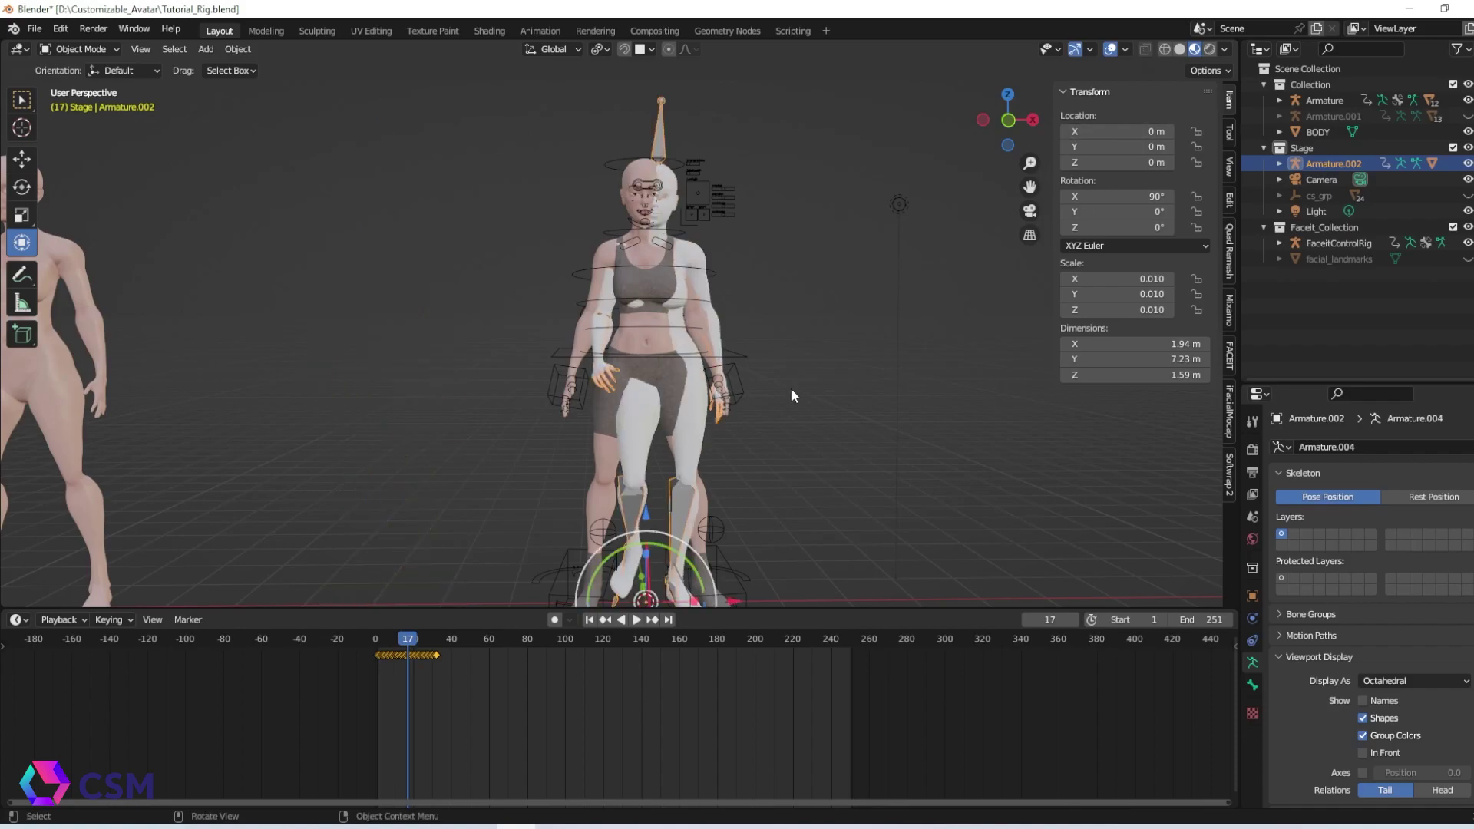
# Step: Bake Armature.002's looping pose animation into keyframes with Bake Action in Pose Mode and scrub to check it
pyautogui.scroll(2, 814, 318)
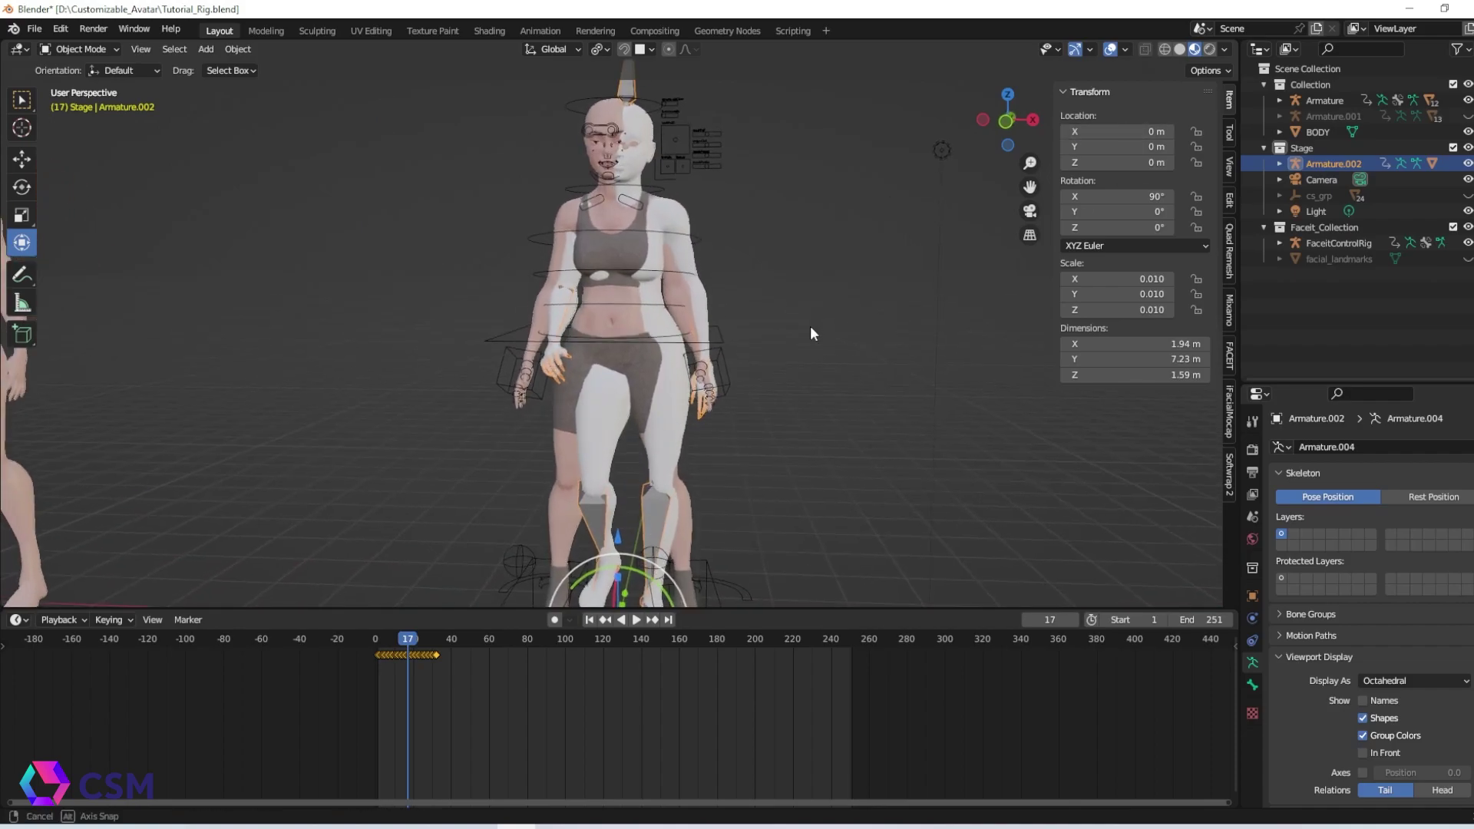
pyautogui.hotkey('ctrl', 'Tab')
pyautogui.click(726, 301)
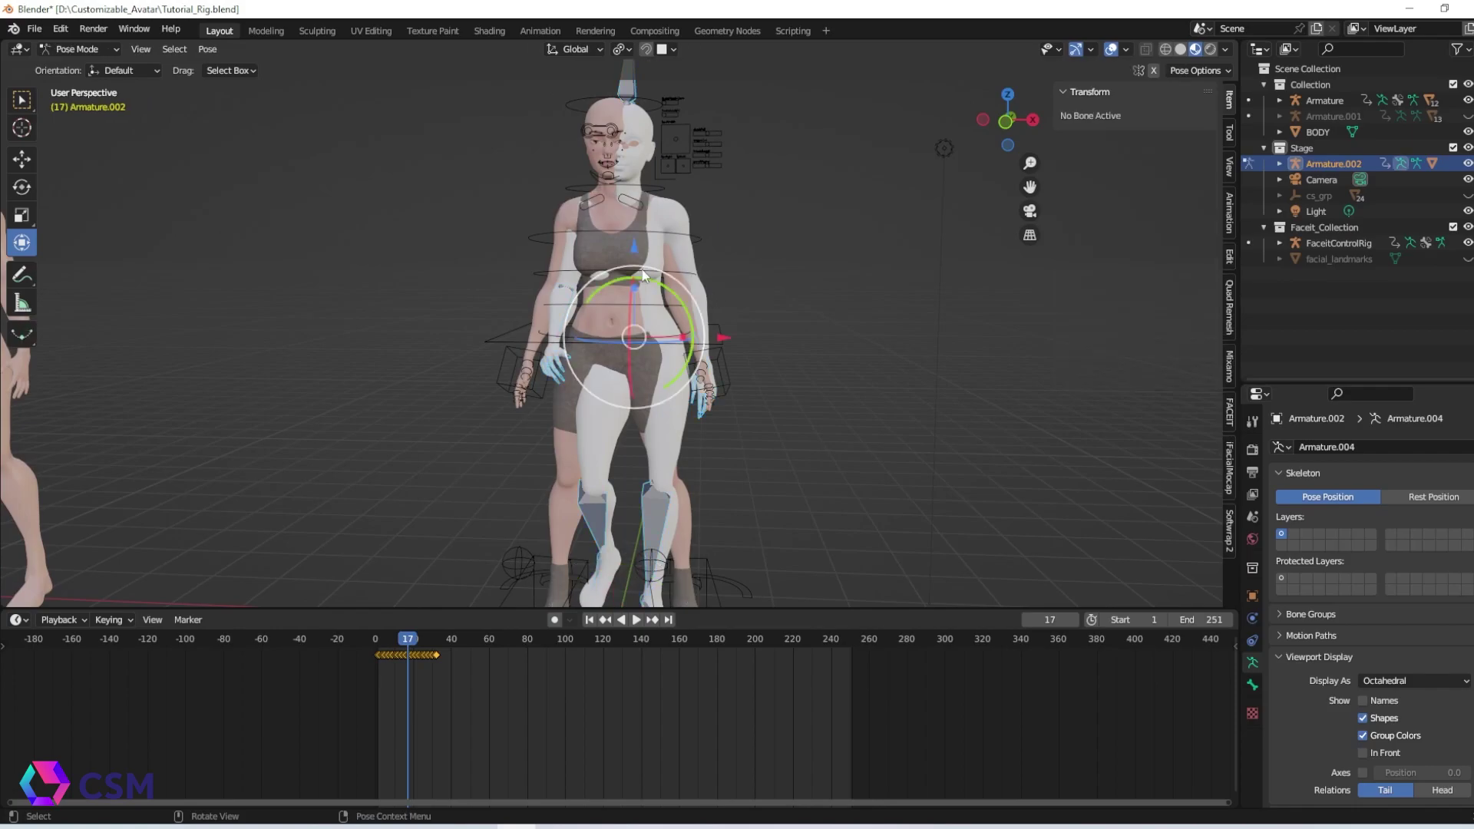
pyautogui.click(204, 51)
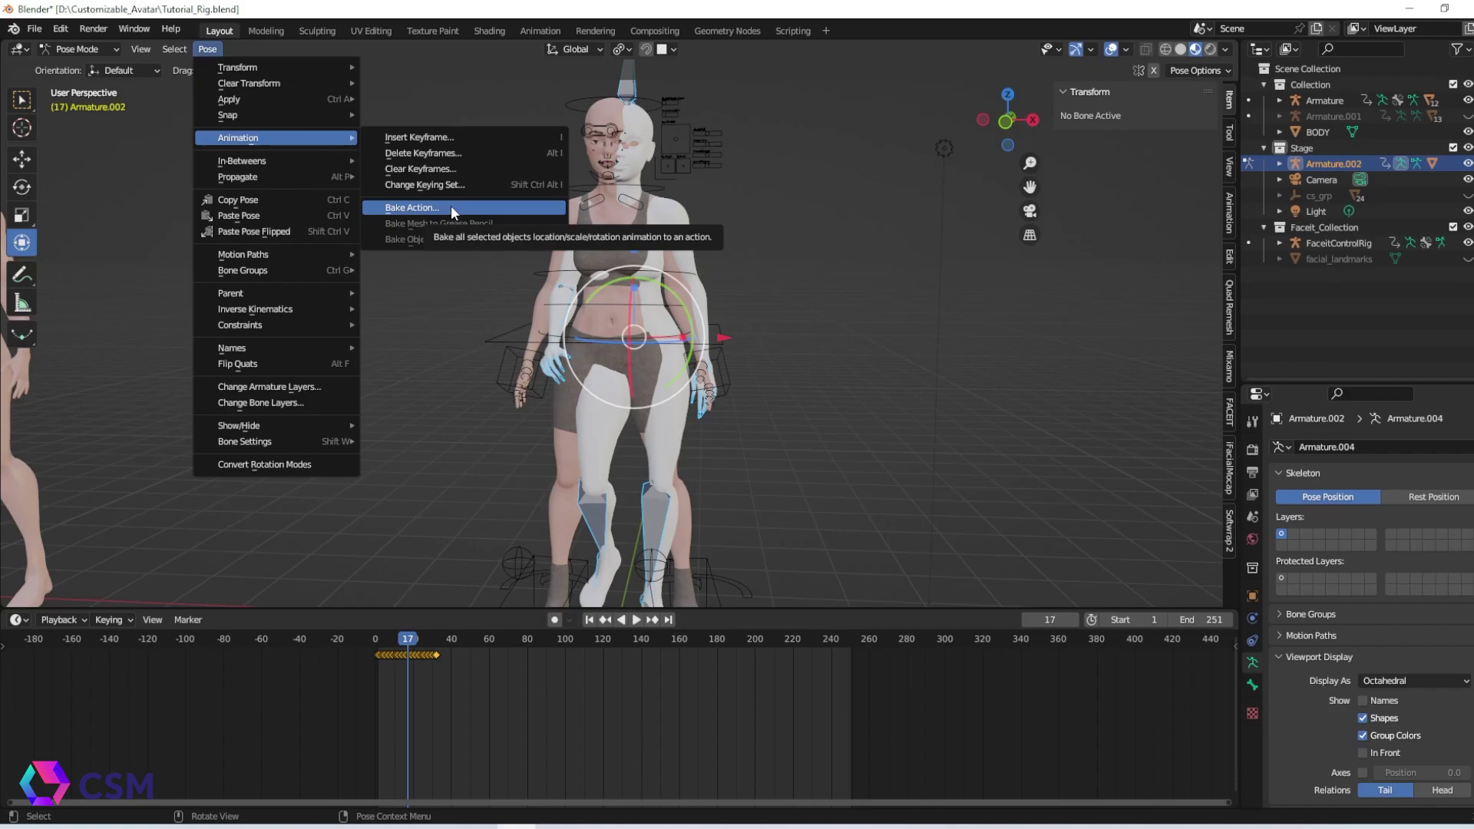
pyautogui.moveTo(321, 98)
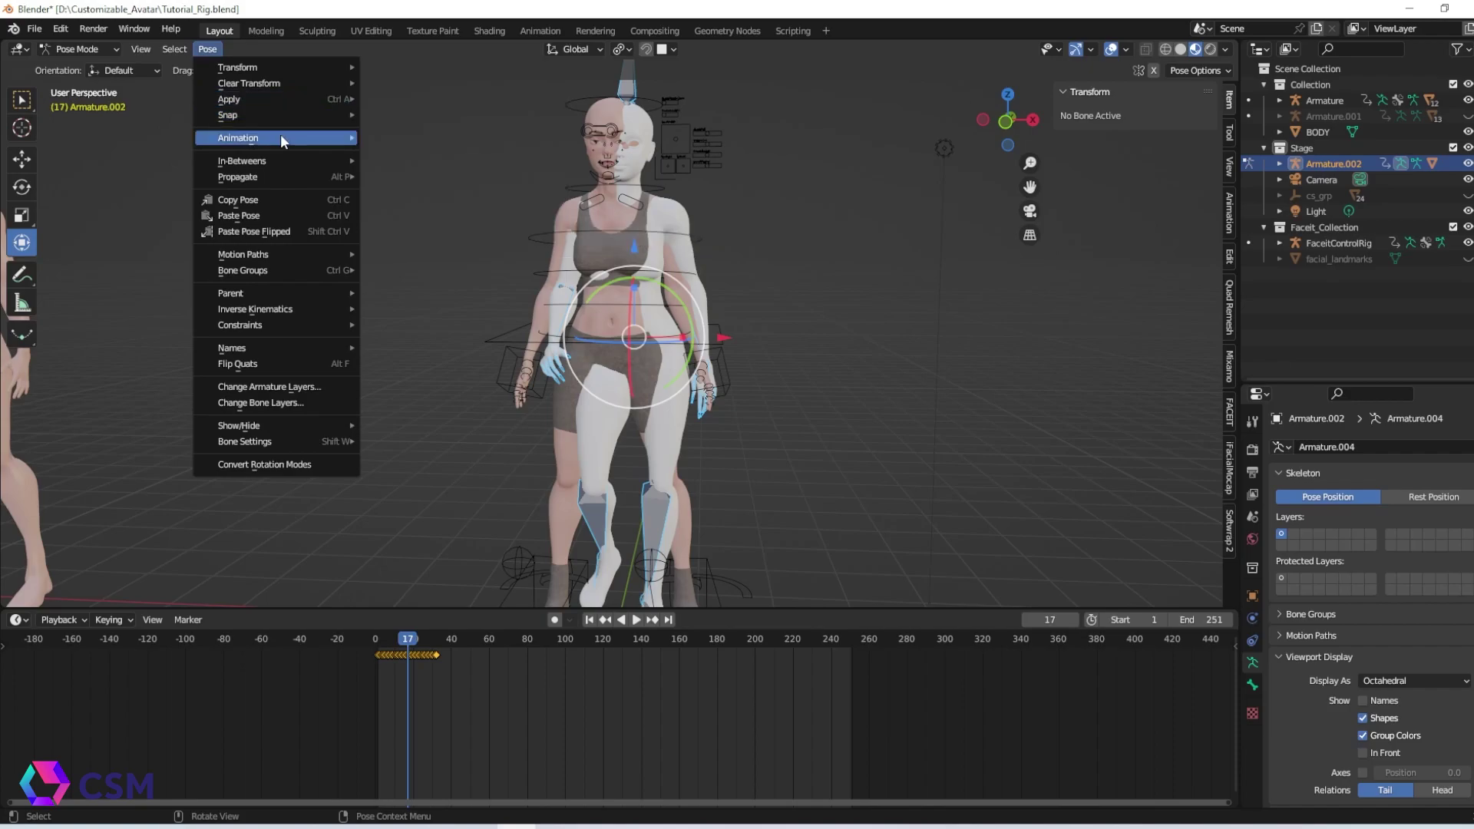
pyautogui.click(424, 209)
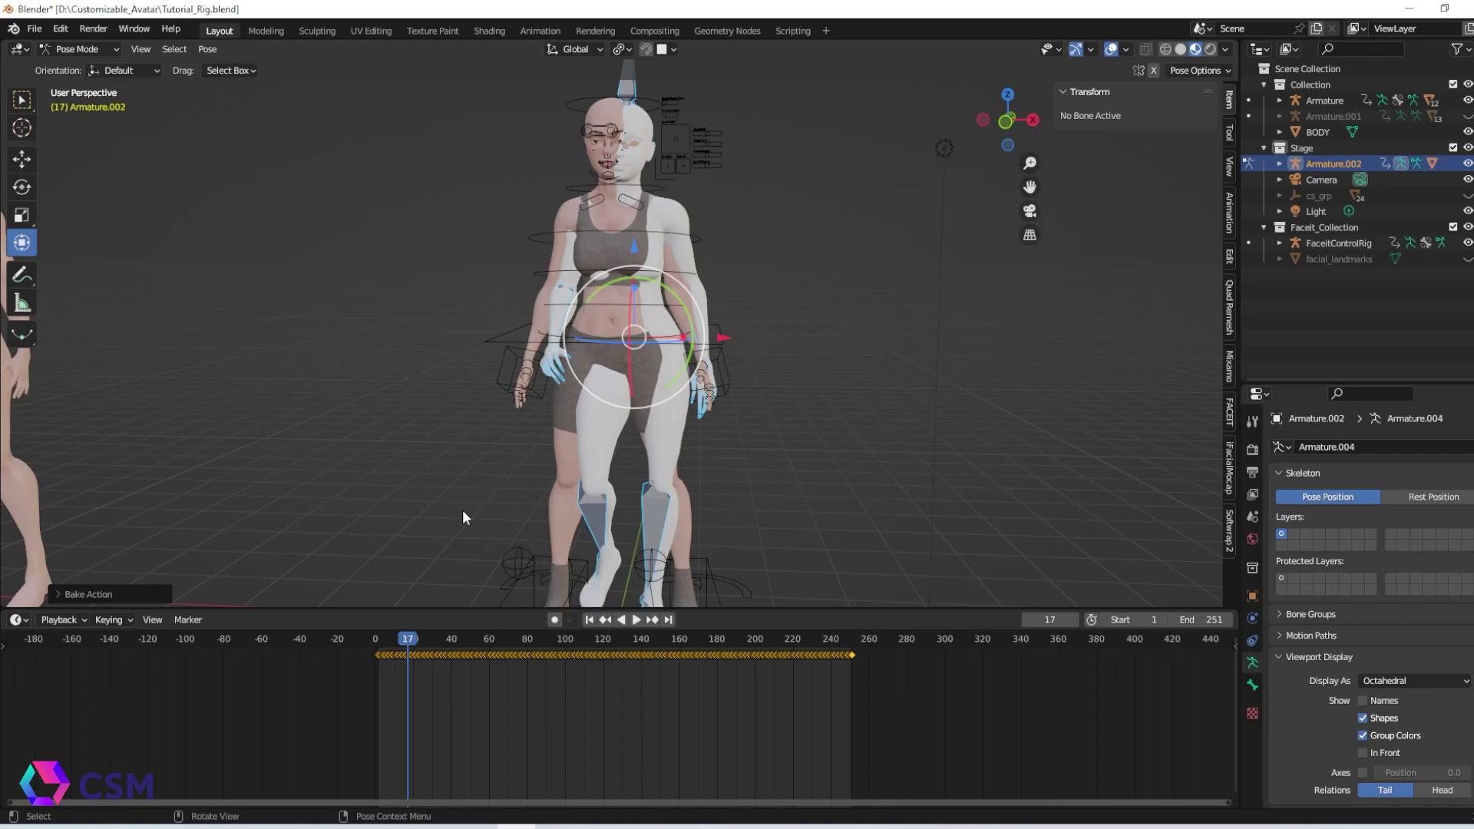
pyautogui.moveTo(435, 640)
pyautogui.mouseDown()
pyautogui.moveTo(787, 651)
pyautogui.moveTo(418, 647)
pyautogui.mouseUp()
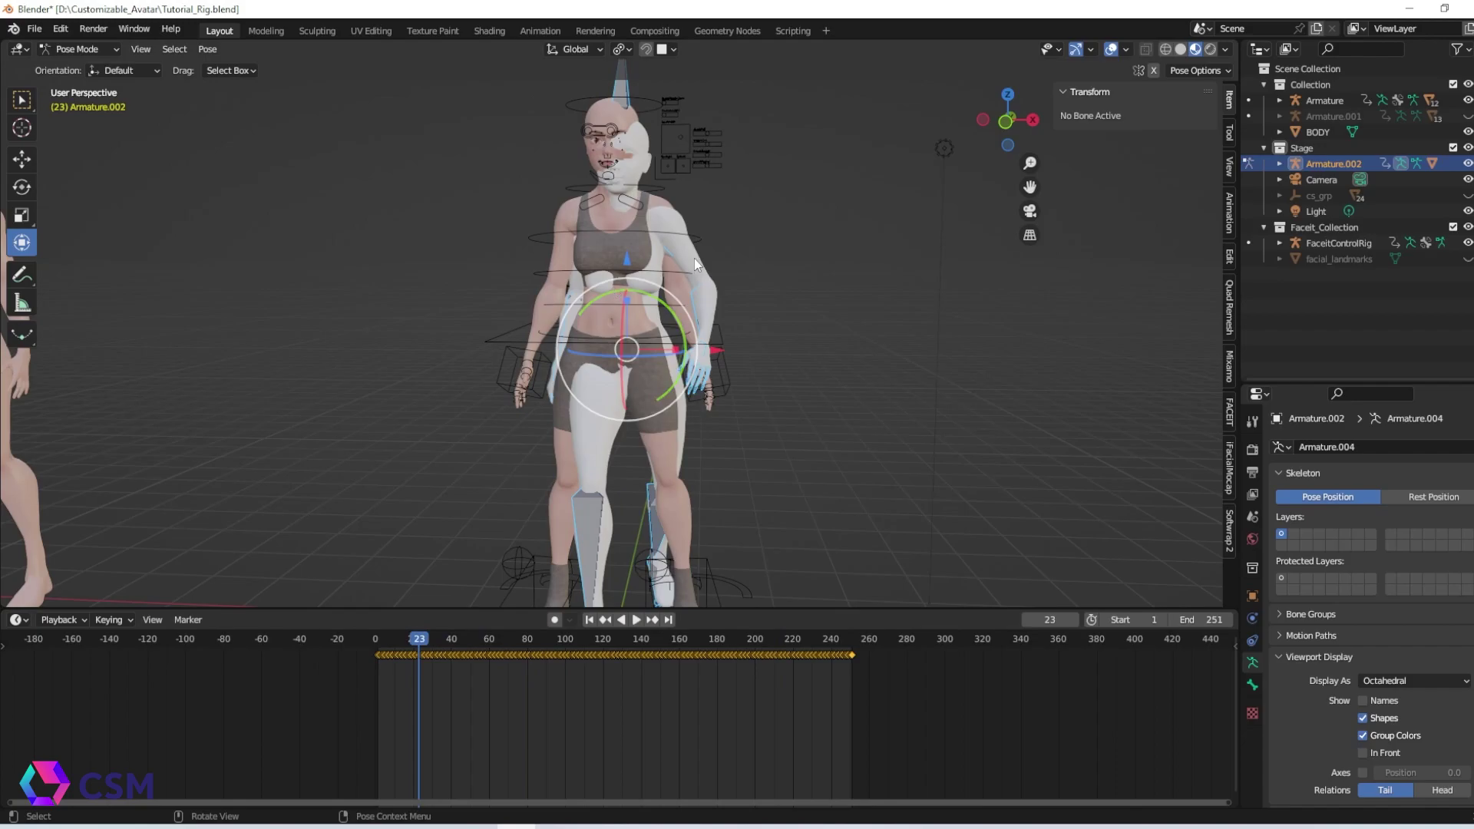
# Step: Bring up the Mixamo Control Rig settings and select the character's body control rig, Armature, in Object Mode
pyautogui.scroll(1, 834, 185)
pyautogui.moveTo(834, 185); pyautogui.dragTo(810, 218, button='middle')
pyautogui.click(811, 218)
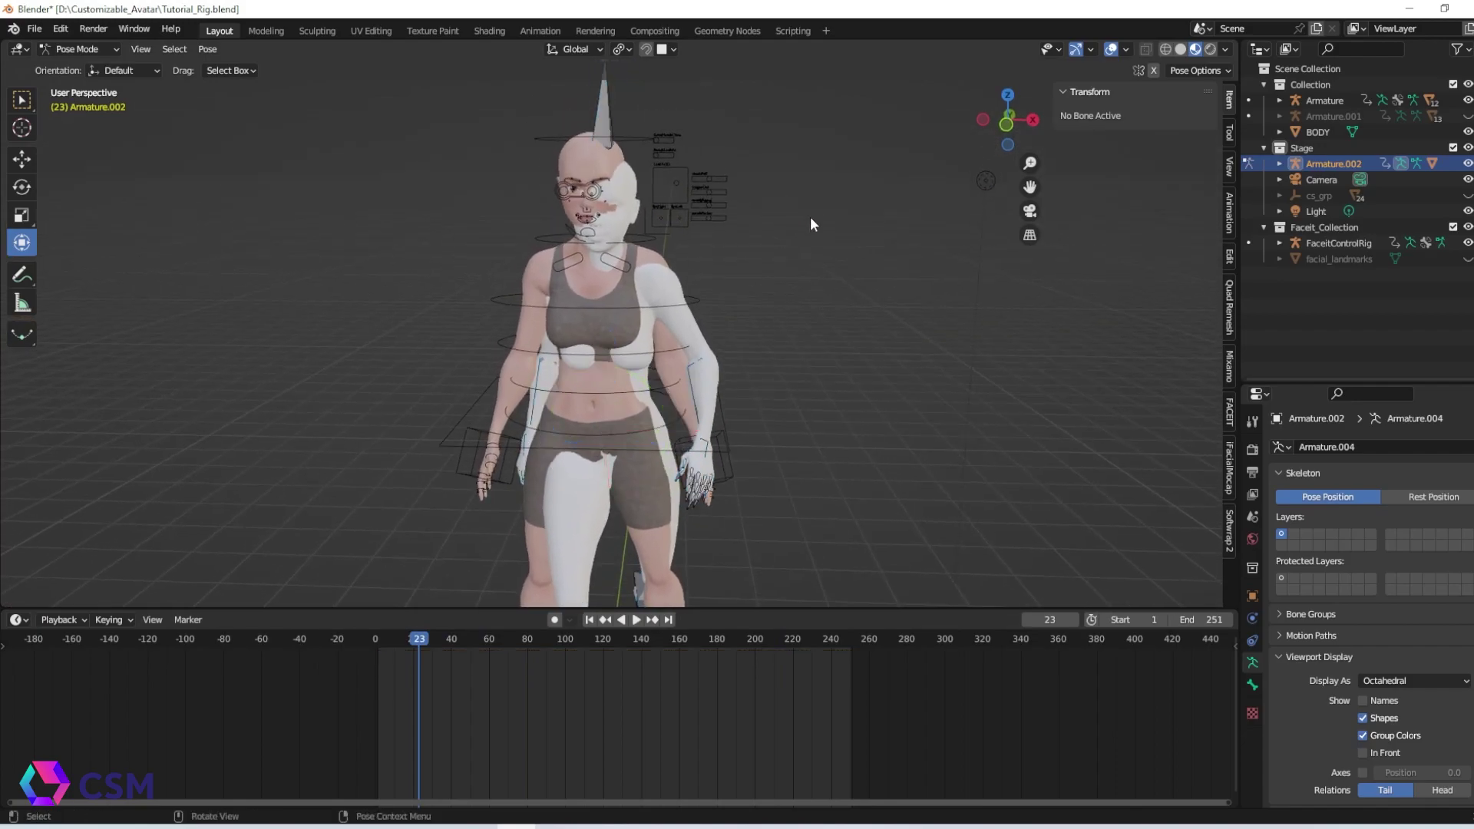
pyautogui.click(624, 136)
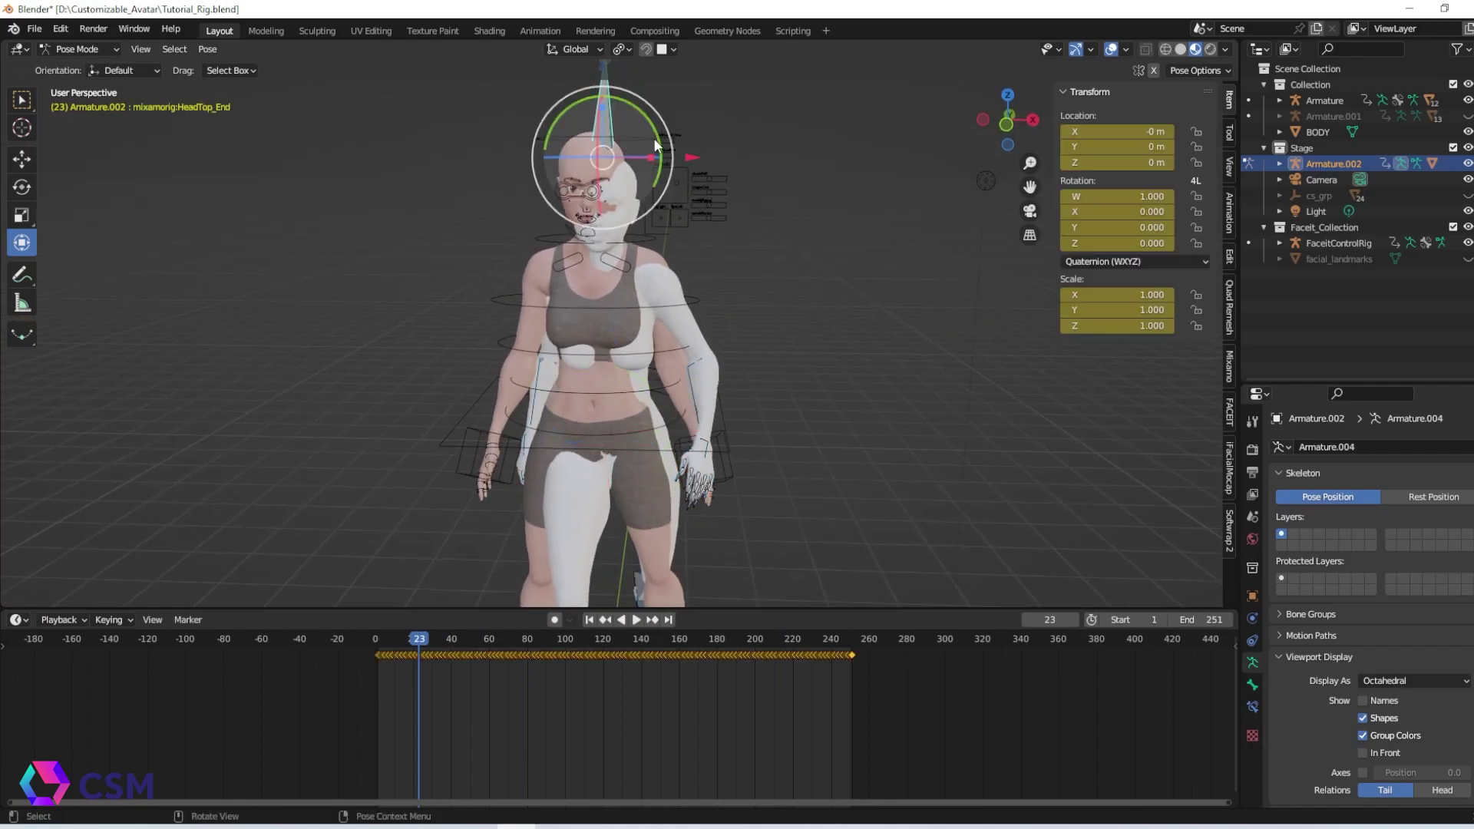
pyautogui.click(1230, 377)
pyautogui.moveTo(806, 228); pyautogui.dragTo(764, 227, button='middle')
pyautogui.click(593, 264)
pyautogui.moveTo(593, 264); pyautogui.dragTo(475, 243, button='middle')
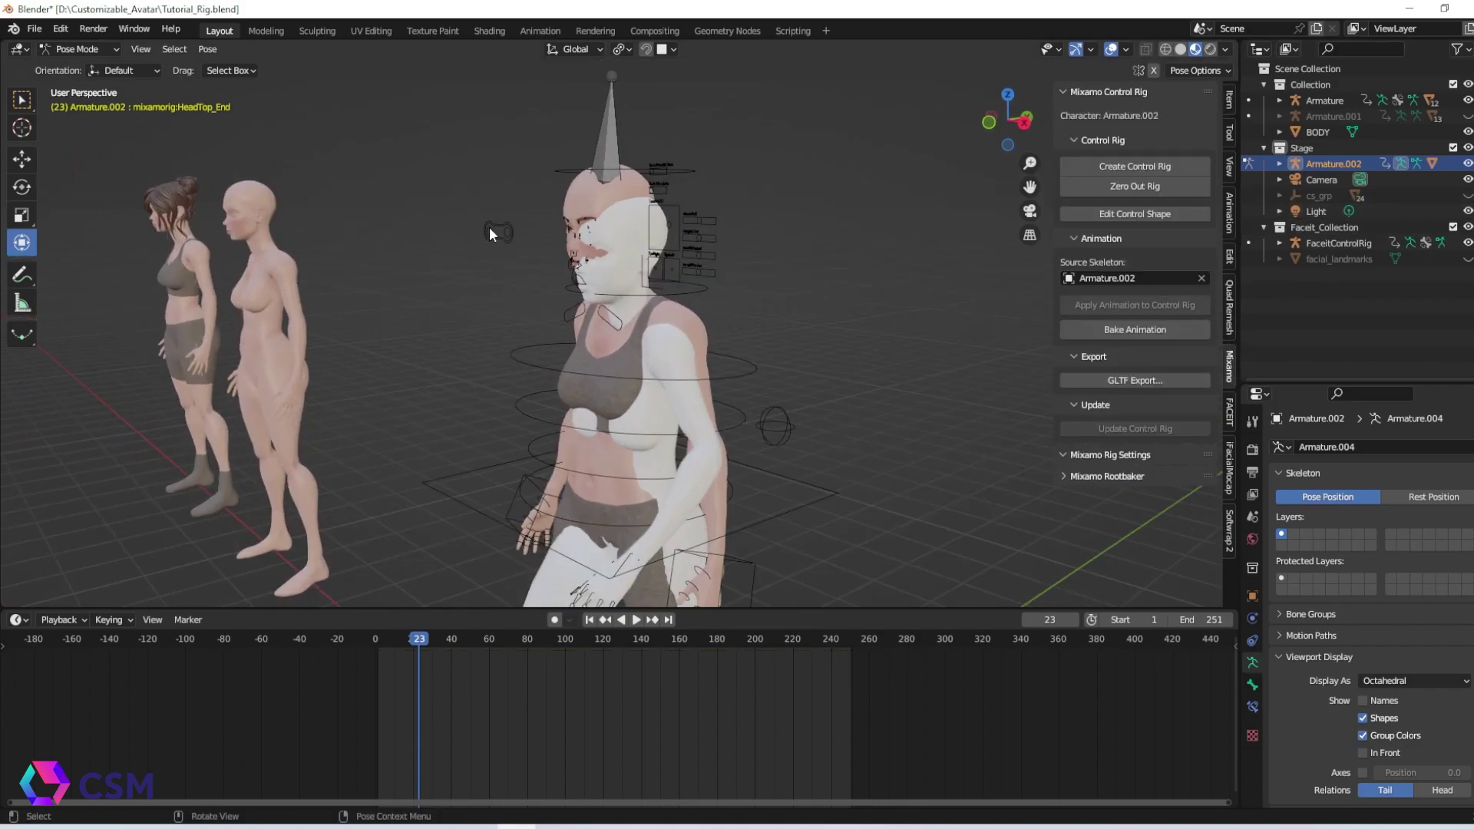
pyautogui.hotkey('ctrl', 'Tab')
pyautogui.click(467, 179)
pyautogui.click(568, 171)
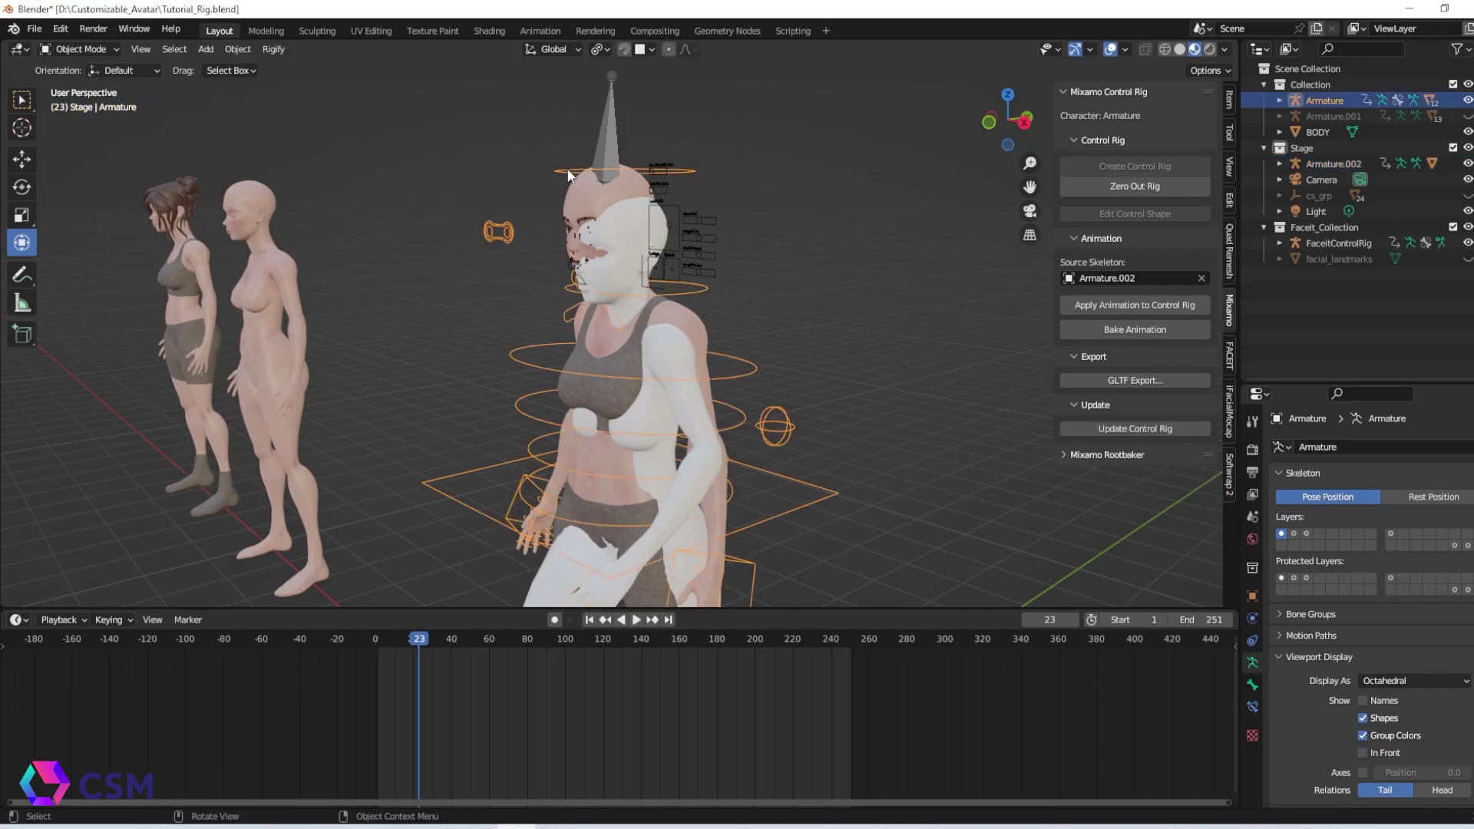
# Step: Apply the Armature.002 animation to the body control rig and scrub the timeline to check the transfer
pyautogui.moveTo(684, 205); pyautogui.dragTo(749, 205, button='middle')
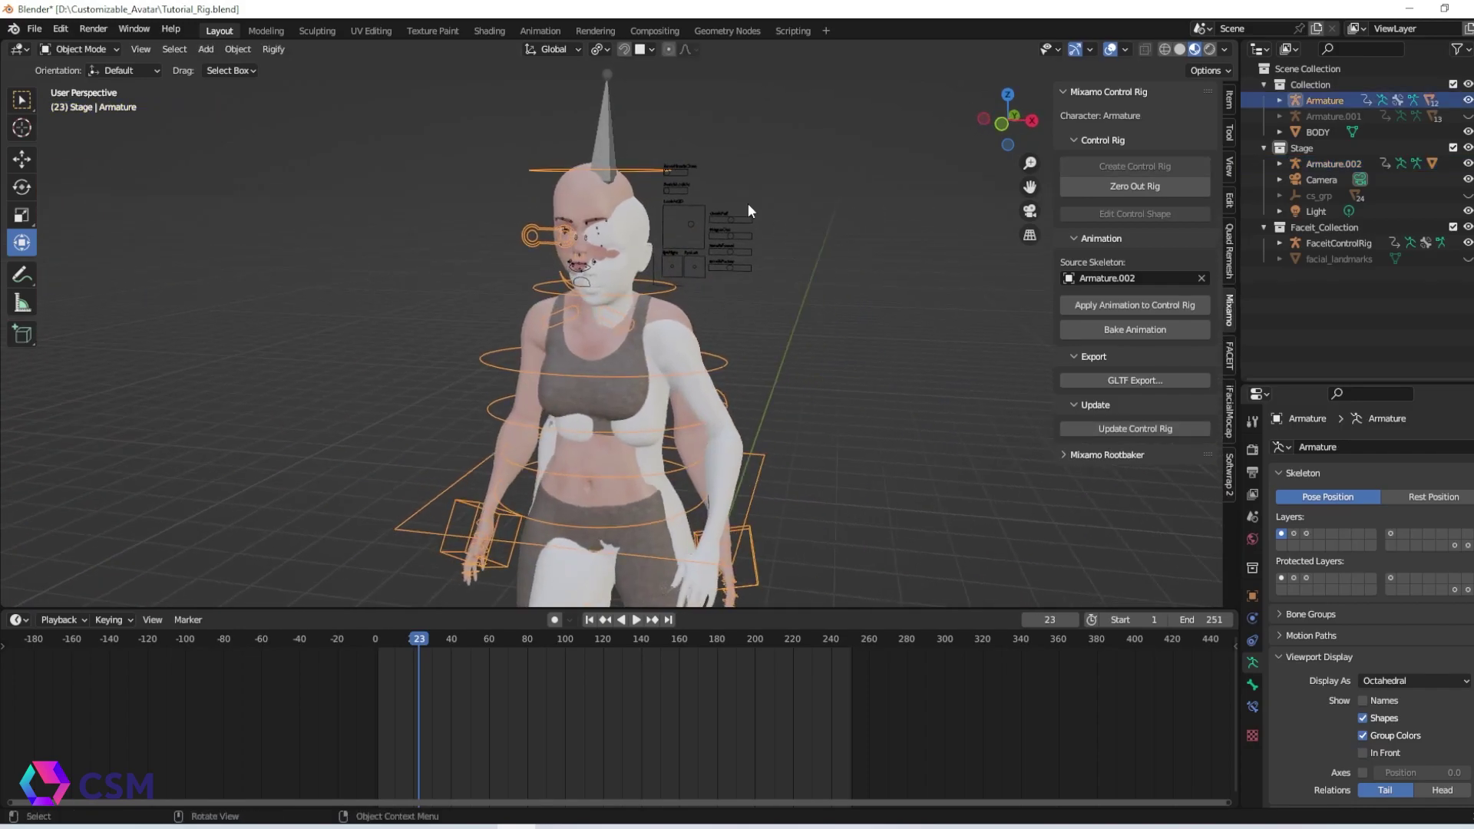
pyautogui.click(1142, 307)
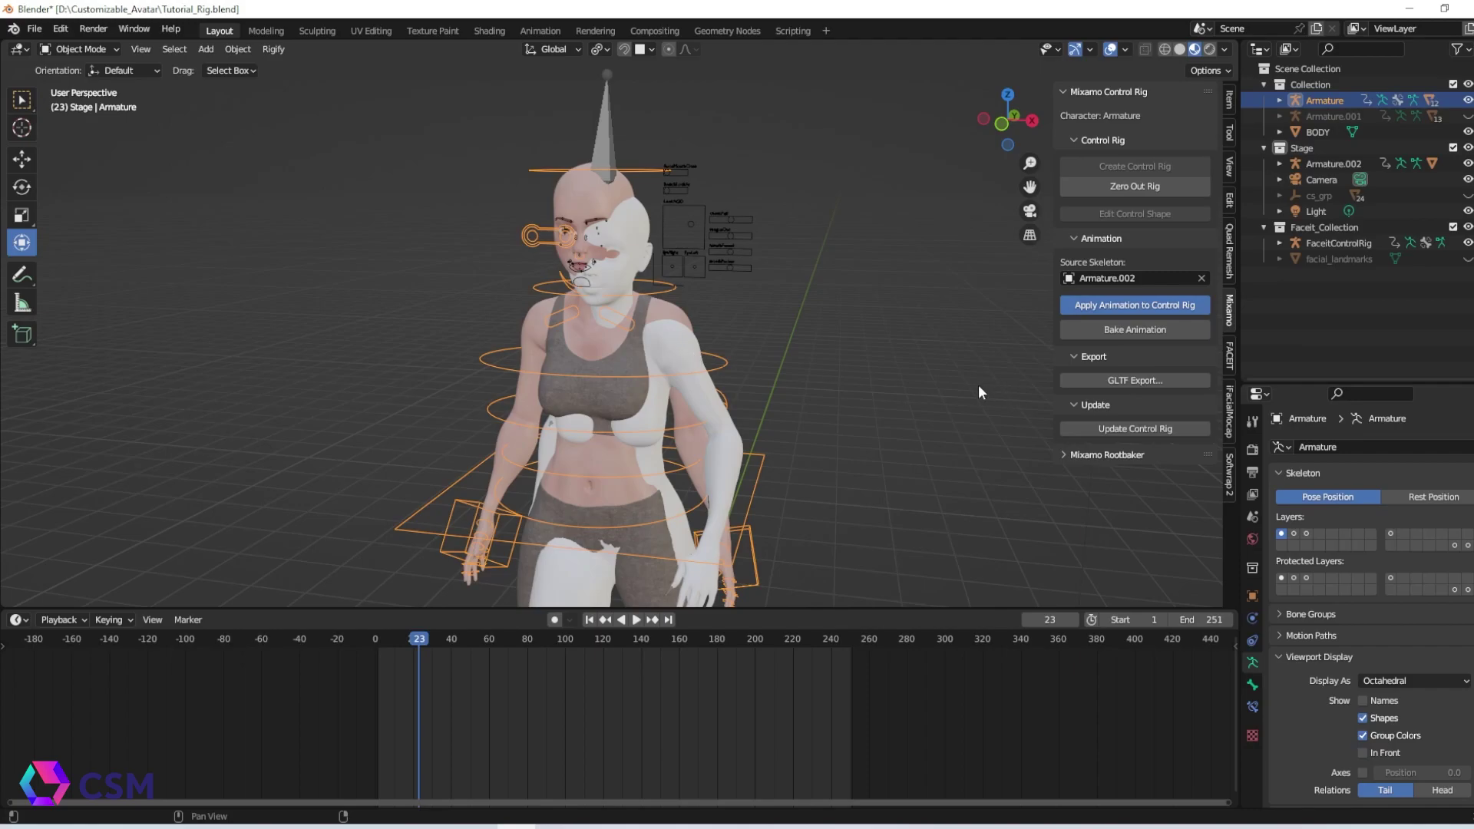
pyautogui.moveTo(440, 638)
pyautogui.mouseDown()
pyautogui.moveTo(498, 646)
pyautogui.moveTo(431, 653)
pyautogui.mouseUp()
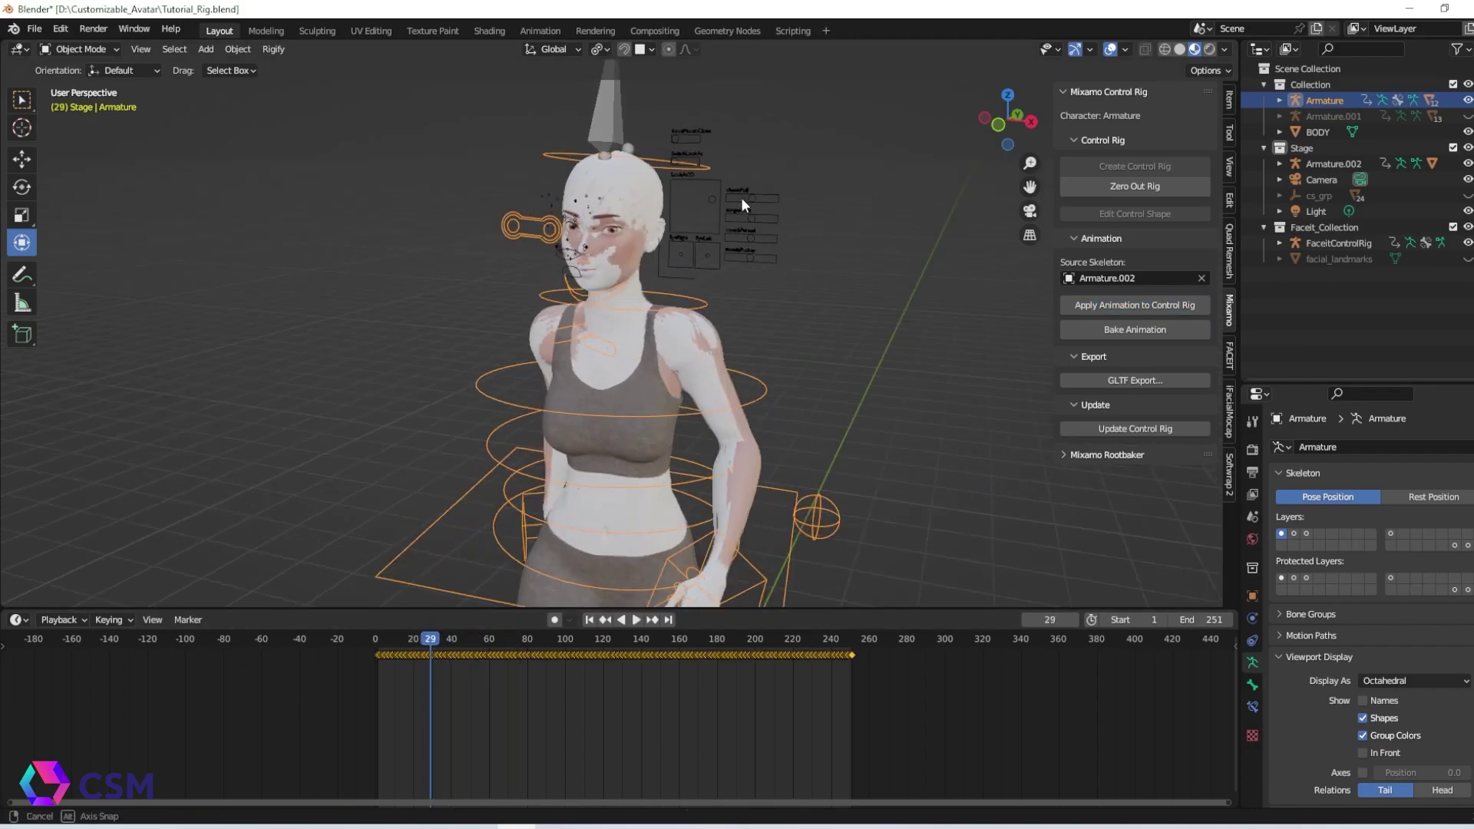